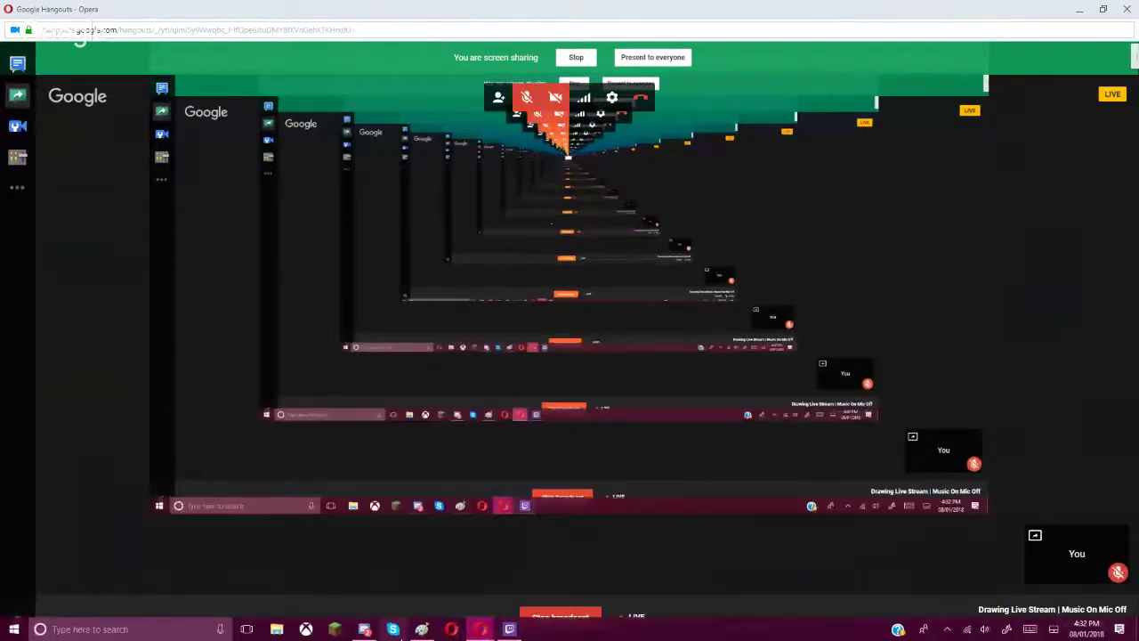
Step: Switch to the browser window with the DeviantArt profile and browse down to its favourites
{"action": "mouse_move", "coordinate": [420, 632]}
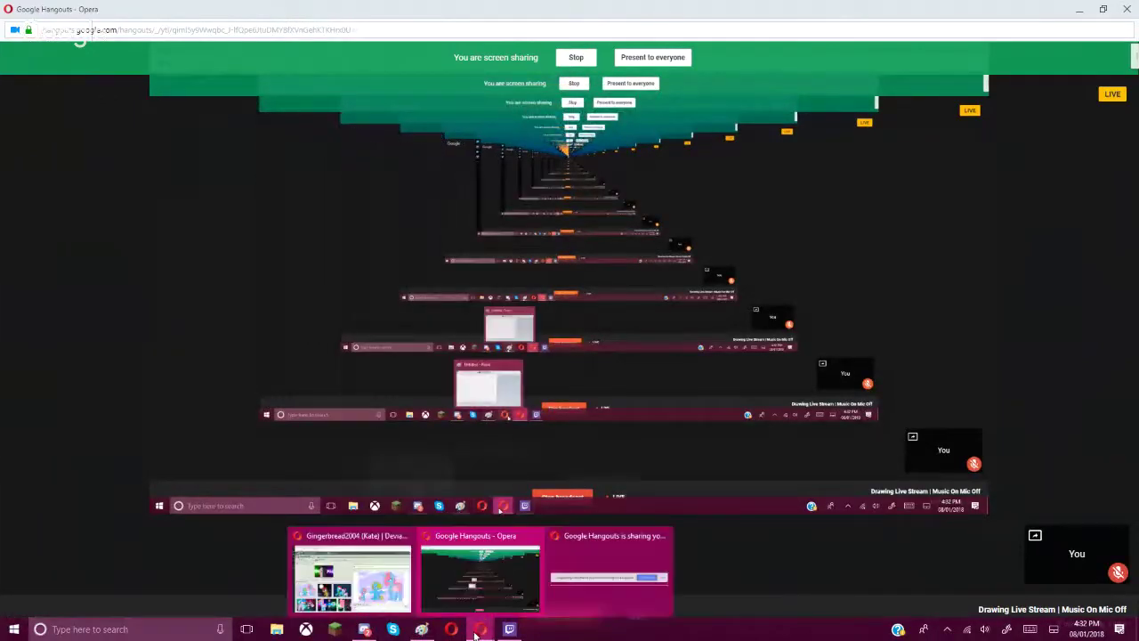
{"action": "left_click", "coordinate": [388, 605]}
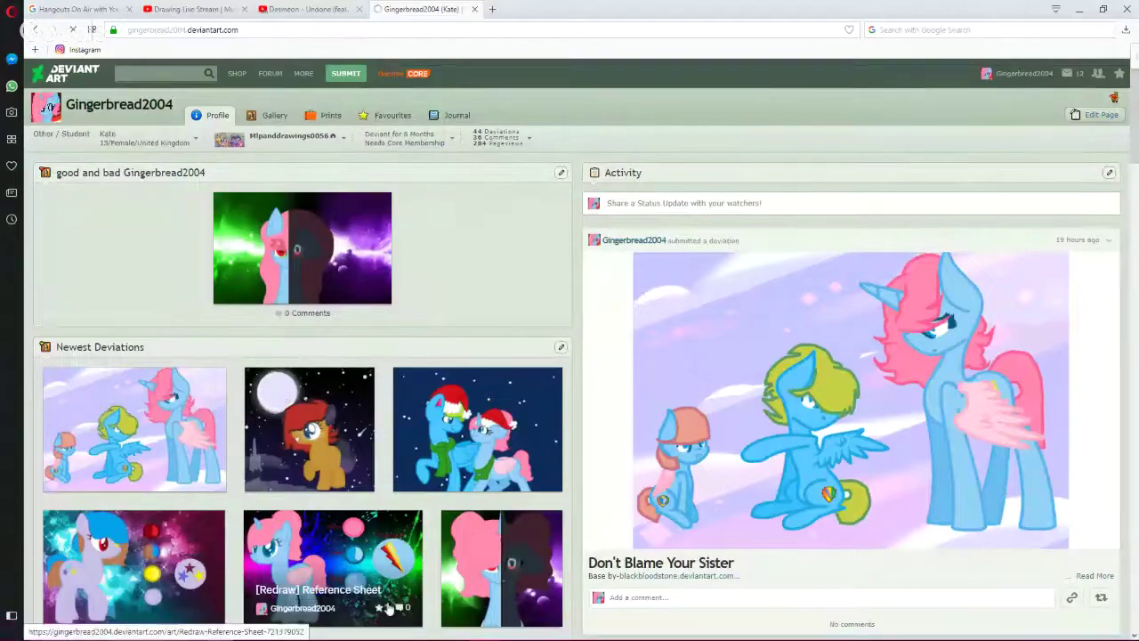
{"action": "key", "text": "XF86AudioLowerVolume"}
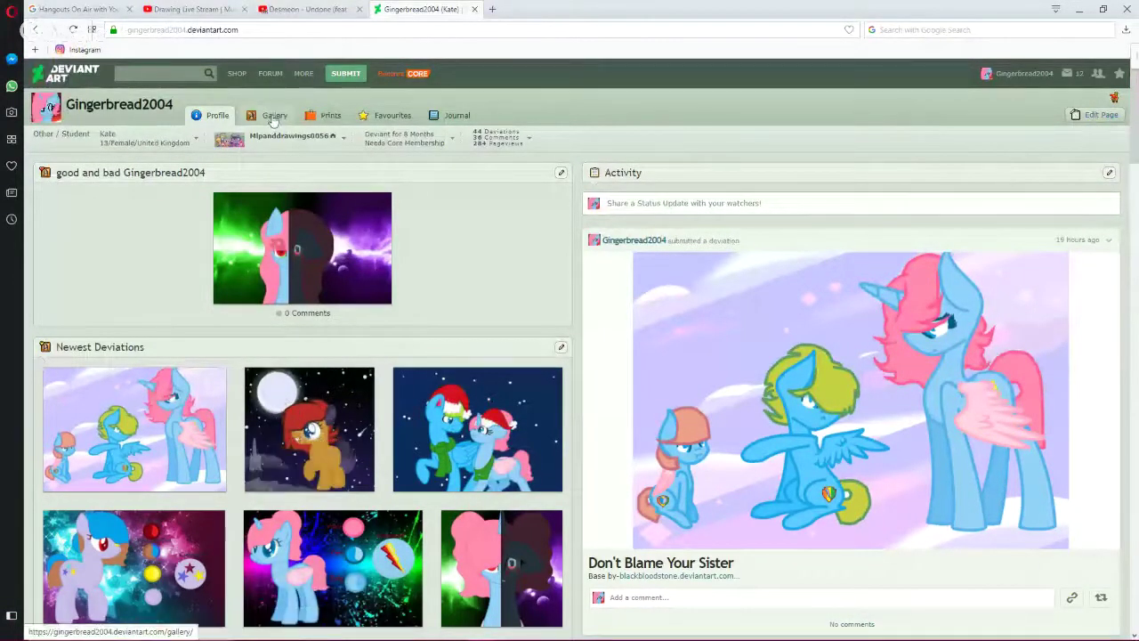
{"action": "scroll", "coordinate": [319, 457], "scroll_direction": "down", "scroll_amount": 1}
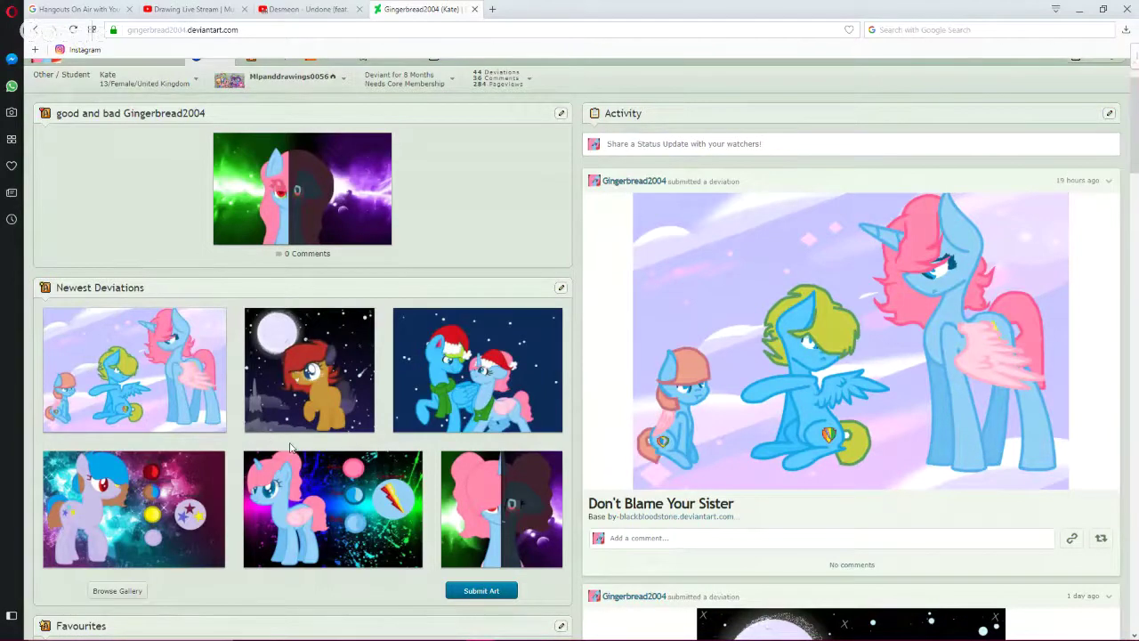
{"action": "scroll", "coordinate": [290, 445], "scroll_direction": "down", "scroll_amount": 3}
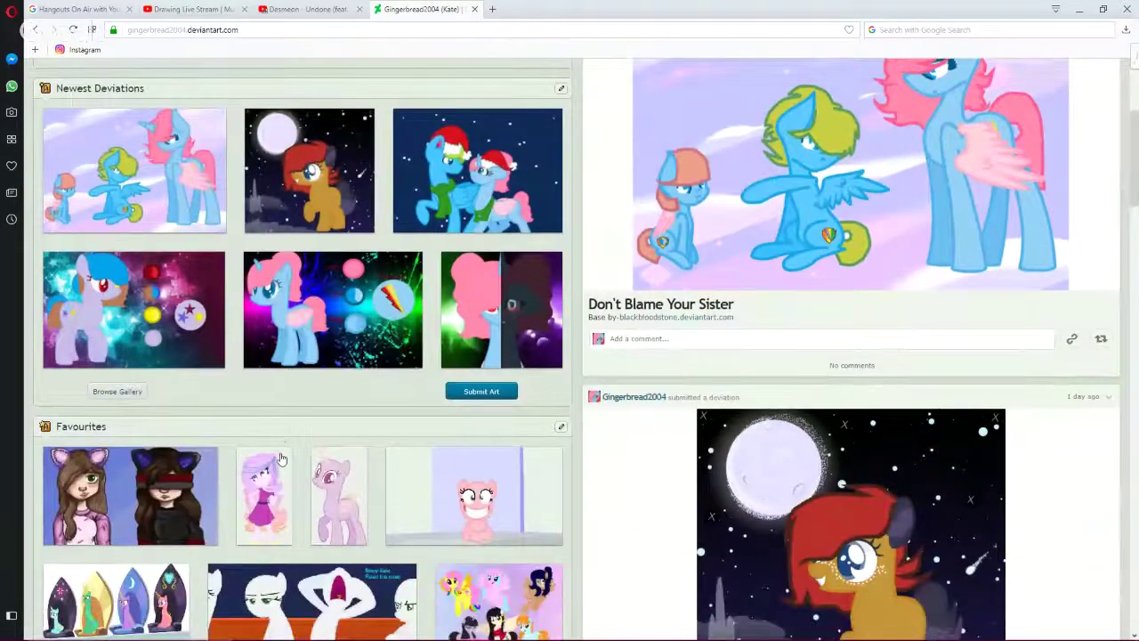
{"action": "scroll", "coordinate": [281, 458], "scroll_direction": "down", "scroll_amount": 2}
Step: Open the favourite "Base - So Proud" and go from it to the full-size download of "[Base] Cutie"
{"action": "left_click", "coordinate": [335, 431]}
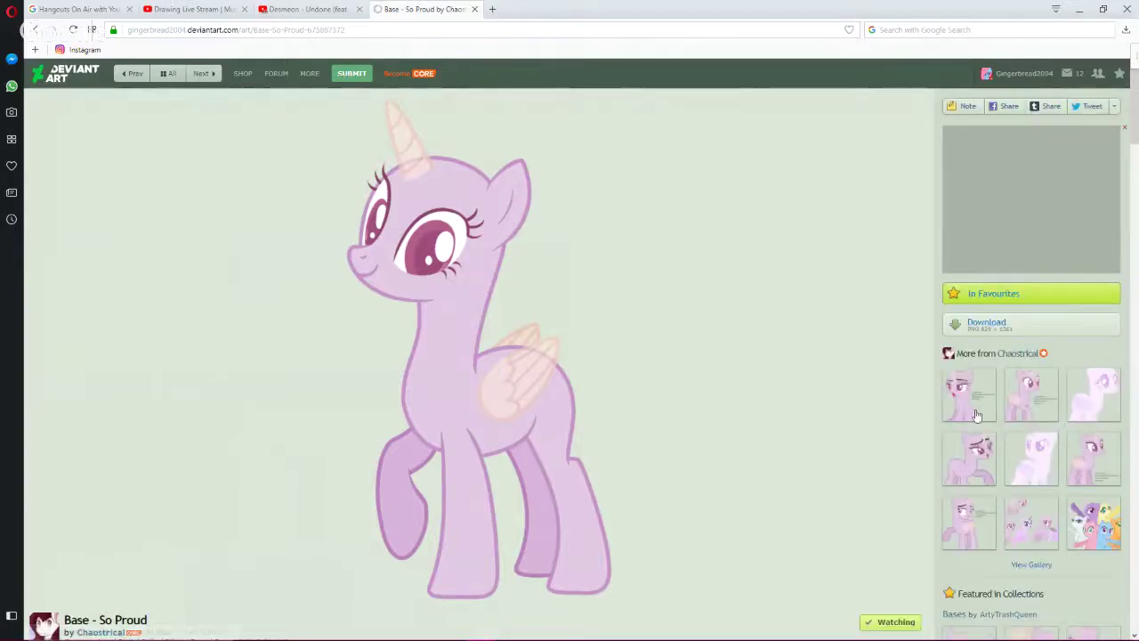
{"action": "left_click", "coordinate": [1099, 401]}
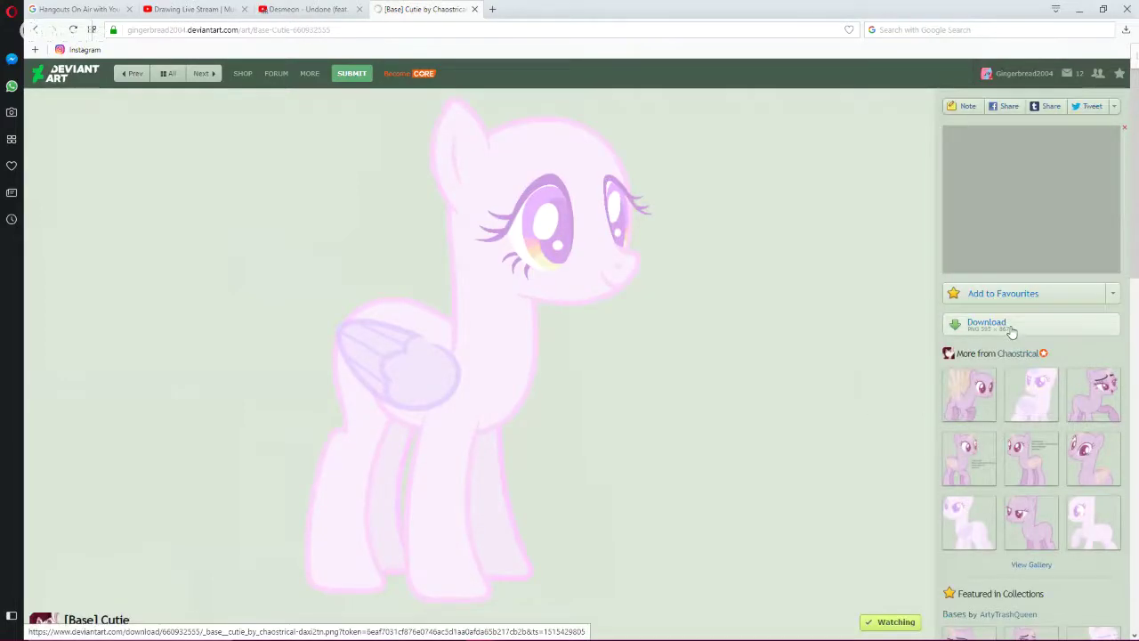
{"action": "left_click", "coordinate": [1011, 331]}
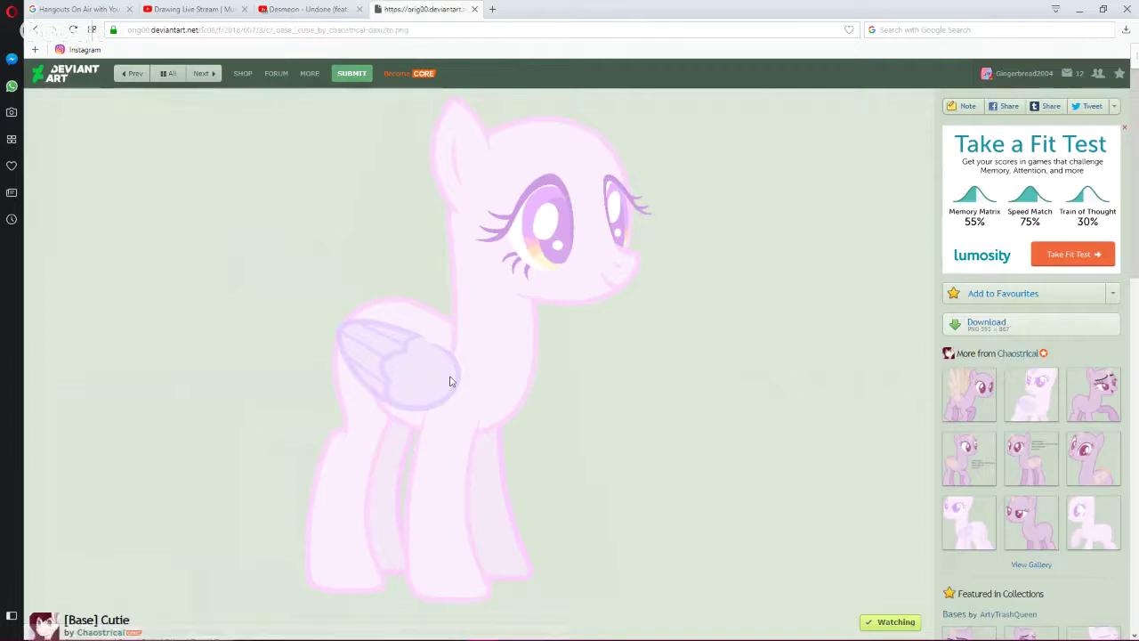
Step: Copy the full-size pony base image and paste it into the blank canvas in Paint
{"action": "right_click", "coordinate": [535, 372]}
{"action": "left_click", "coordinate": [557, 395]}
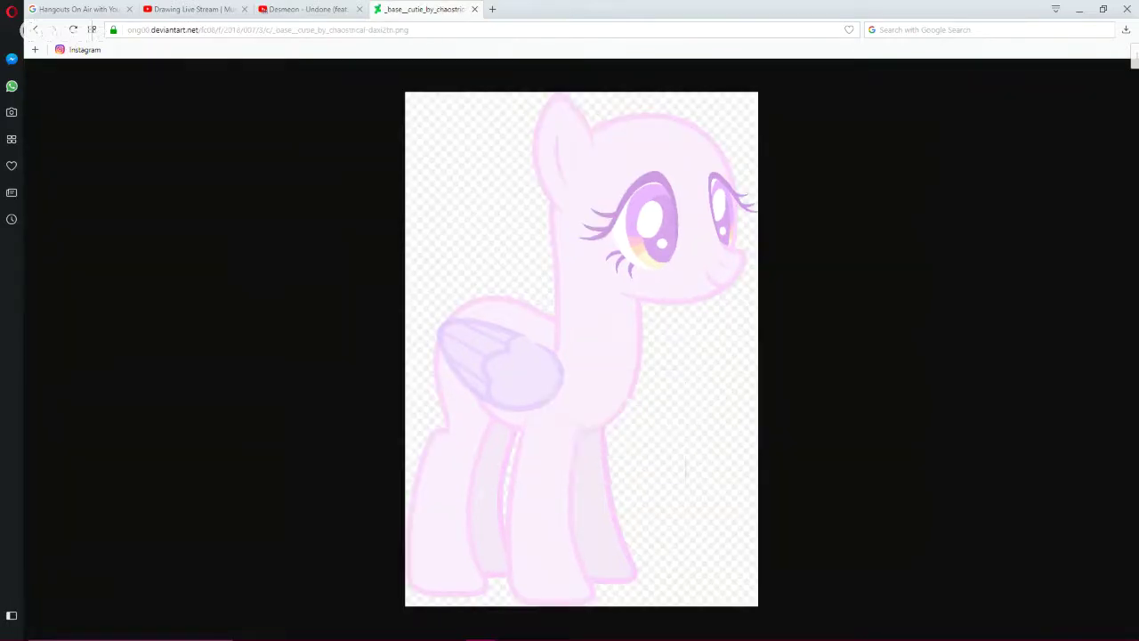
{"action": "left_click", "coordinate": [423, 629]}
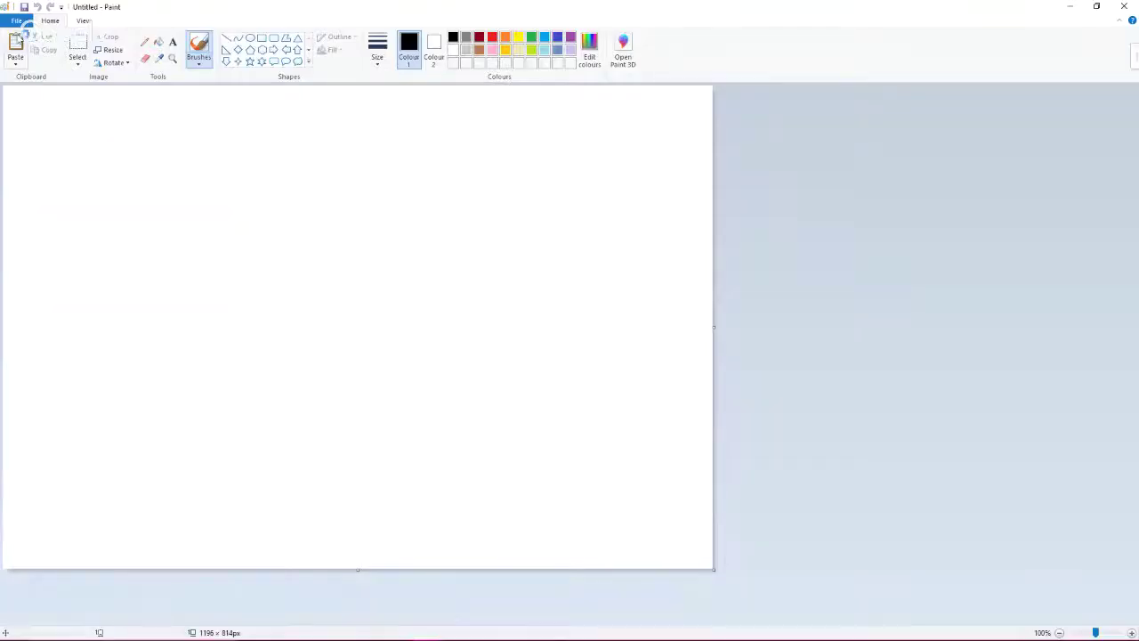
{"action": "left_click", "coordinate": [16, 42]}
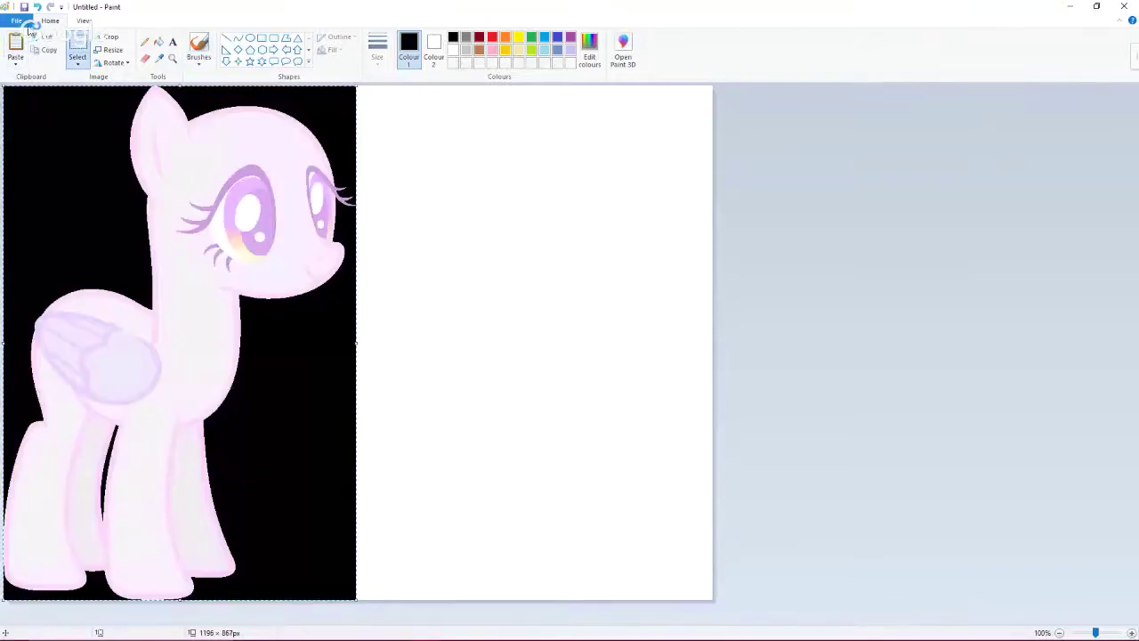
Step: Fill the large black background areas on both sides of the pony base and beside its face with white
{"action": "left_click", "coordinate": [158, 42]}
{"action": "right_click", "coordinate": [86, 163]}
{"action": "right_click", "coordinate": [354, 460]}
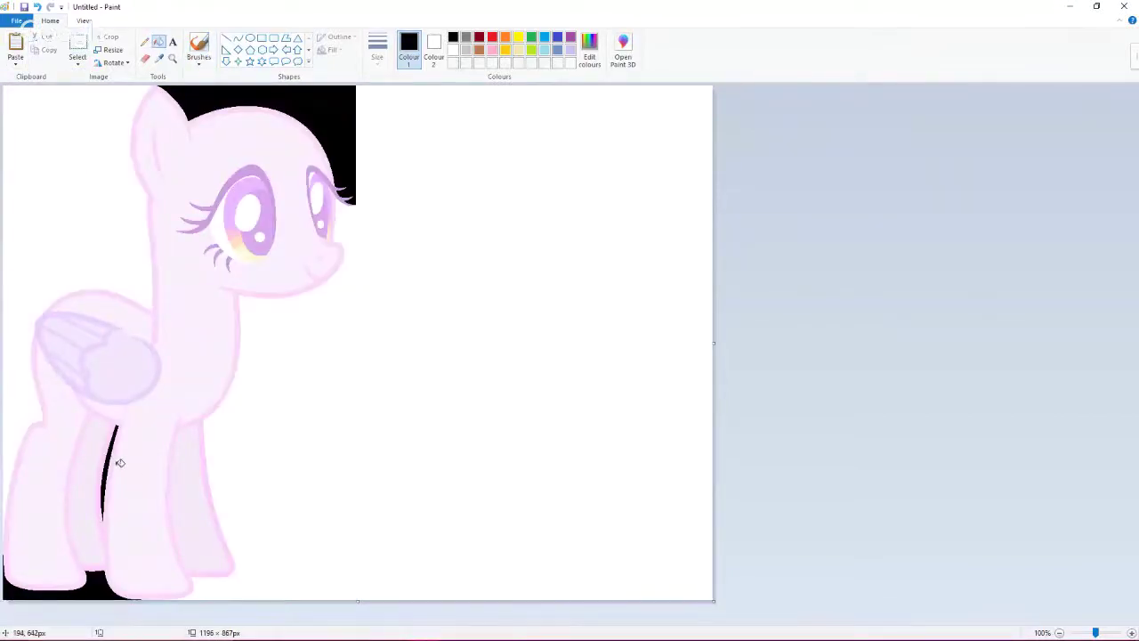
{"action": "right_click", "coordinate": [344, 150]}
Step: Fill the remaining black gap between the pony's legs and the black area around its hooves with white
{"action": "scroll", "coordinate": [203, 415], "scroll_direction": "up", "scroll_amount": 4}
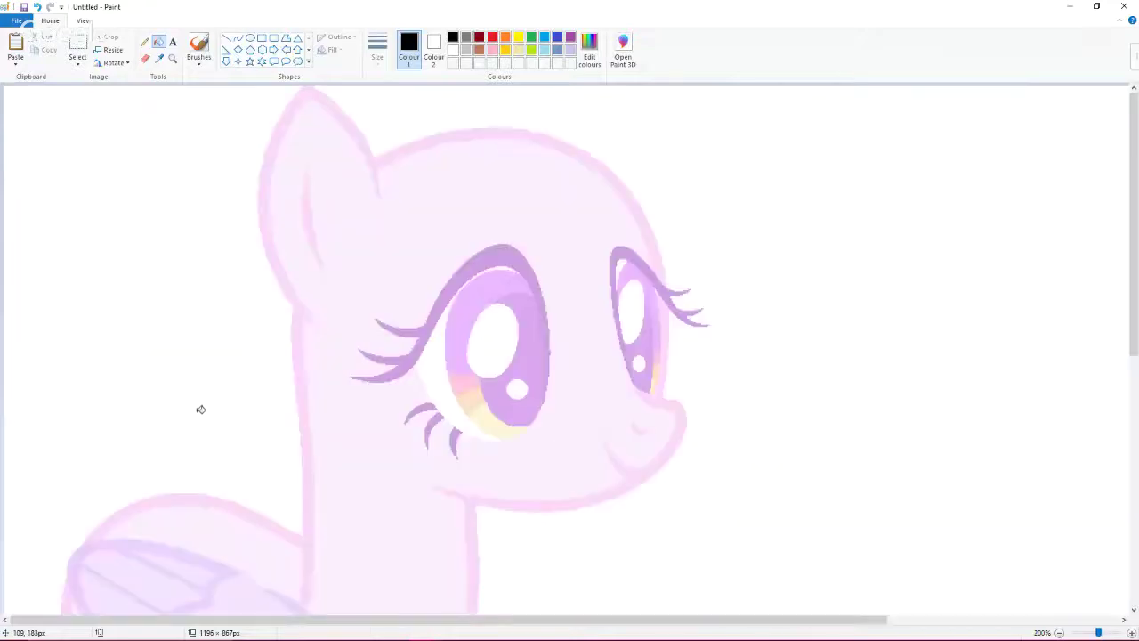
{"action": "scroll", "coordinate": [364, 437], "scroll_direction": "down", "scroll_amount": 5}
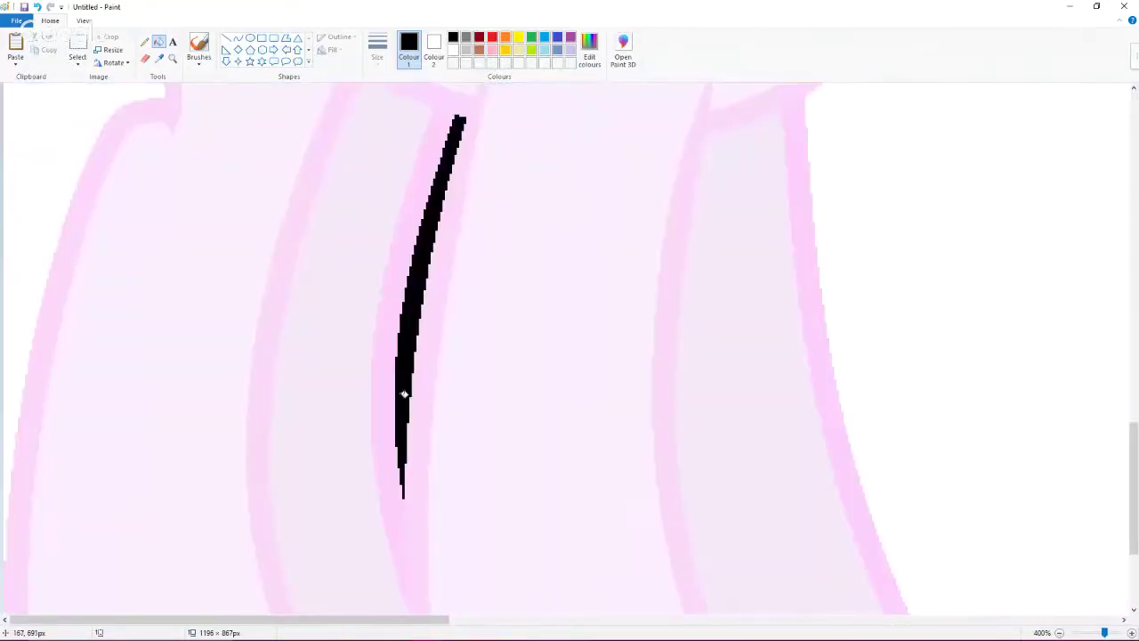
{"action": "right_click", "coordinate": [399, 394]}
{"action": "scroll", "coordinate": [343, 466], "scroll_direction": "down", "scroll_amount": 5}
{"action": "right_click", "coordinate": [377, 529]}
{"action": "scroll", "coordinate": [353, 473], "scroll_direction": "down", "scroll_amount": 2}
{"action": "scroll", "coordinate": [352, 473], "scroll_direction": "down", "scroll_amount": 3}
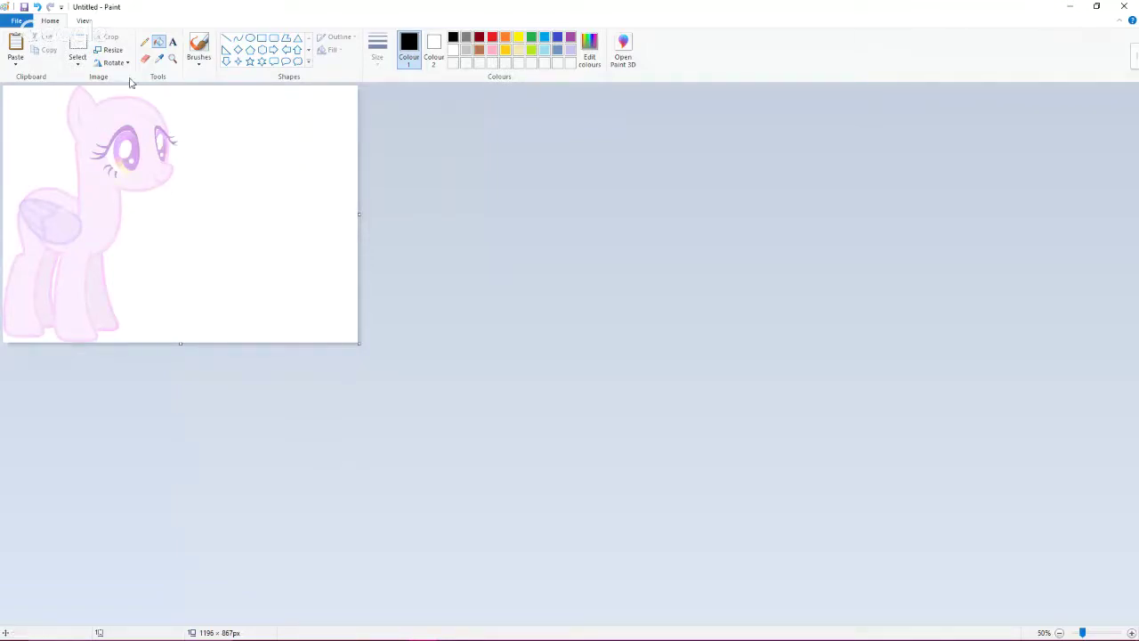
{"action": "left_click", "coordinate": [16, 21]}
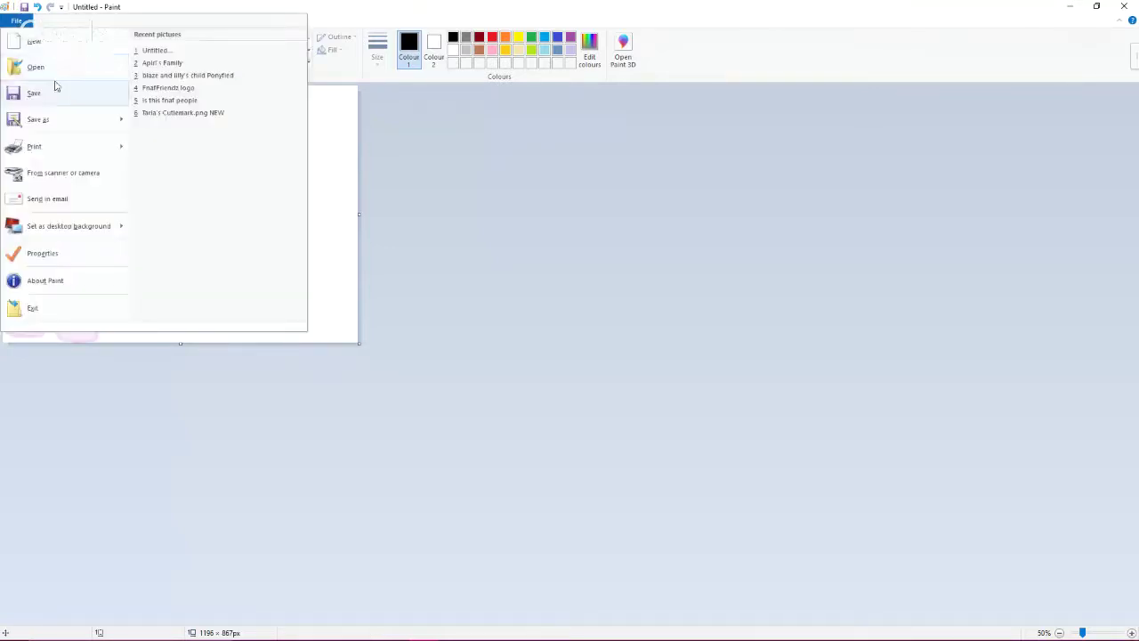
{"action": "left_click", "coordinate": [354, 152]}
Step: Turn on transparent selection and shift the whole selected pony drawing to the right on the canvas
{"action": "left_click", "coordinate": [78, 59]}
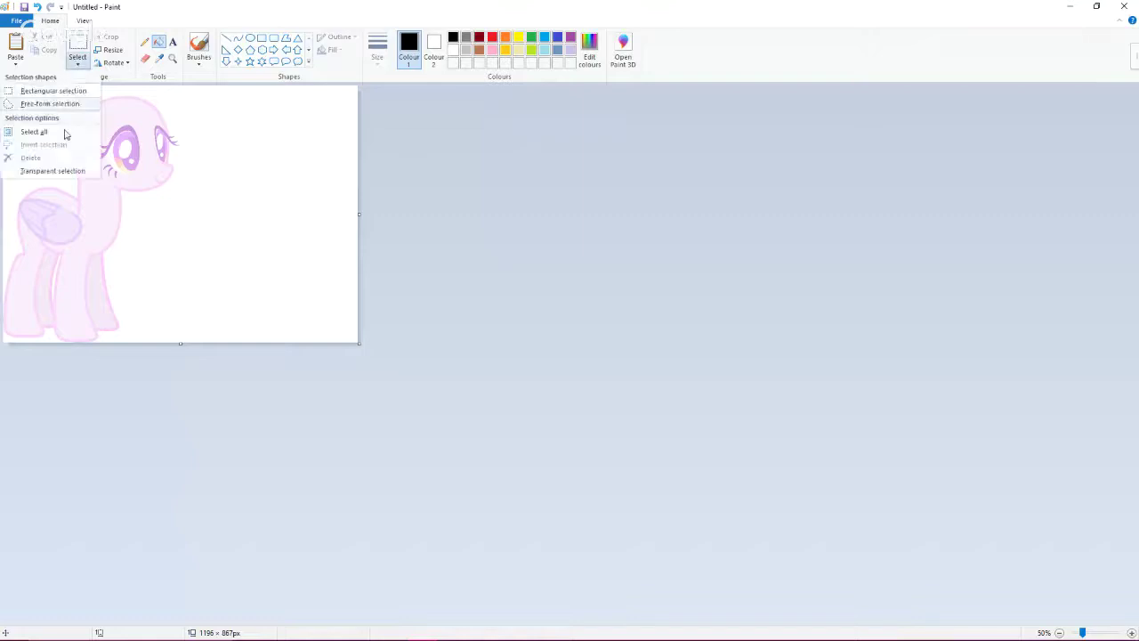
{"action": "left_click", "coordinate": [52, 170]}
{"action": "left_click_drag", "start_coordinate": [76, 204], "coordinate": [133, 204]}
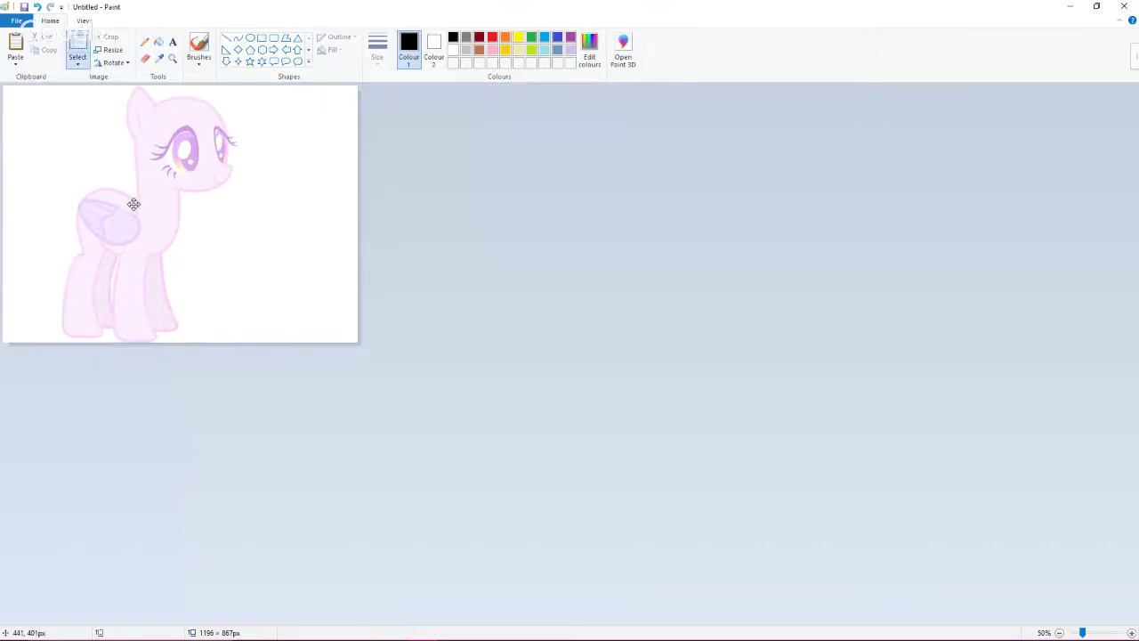
Step: Shrink the selected pony base slightly, place it near the canvas's left edge and deselect it
{"action": "left_click_drag", "start_coordinate": [63, 86], "coordinate": [409, 338]}
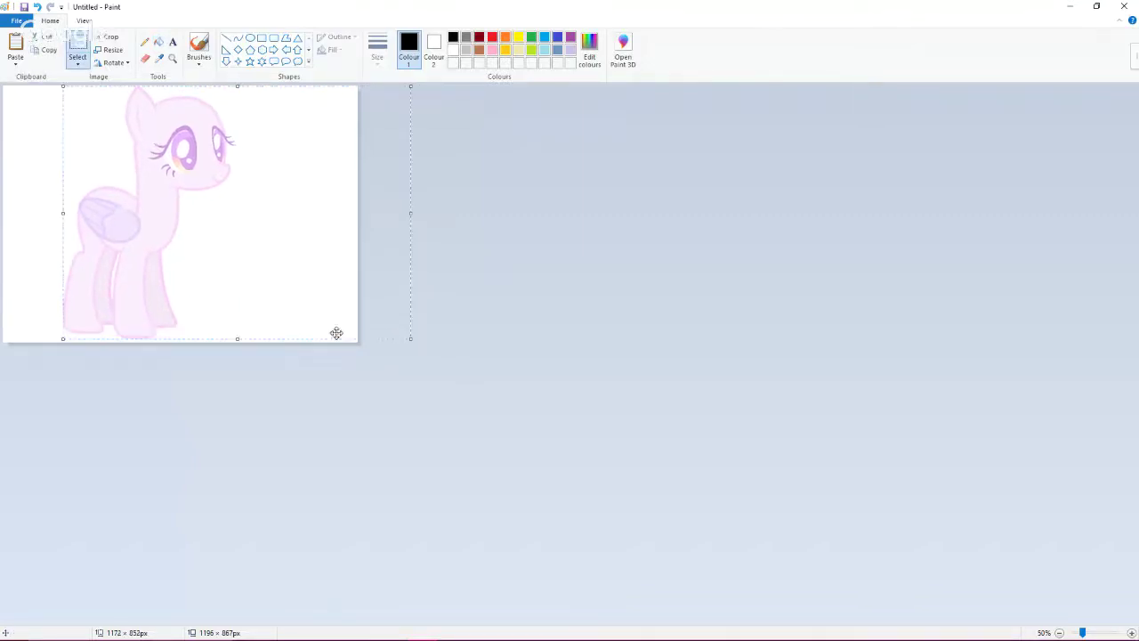
{"action": "key", "text": "ctrl+z"}
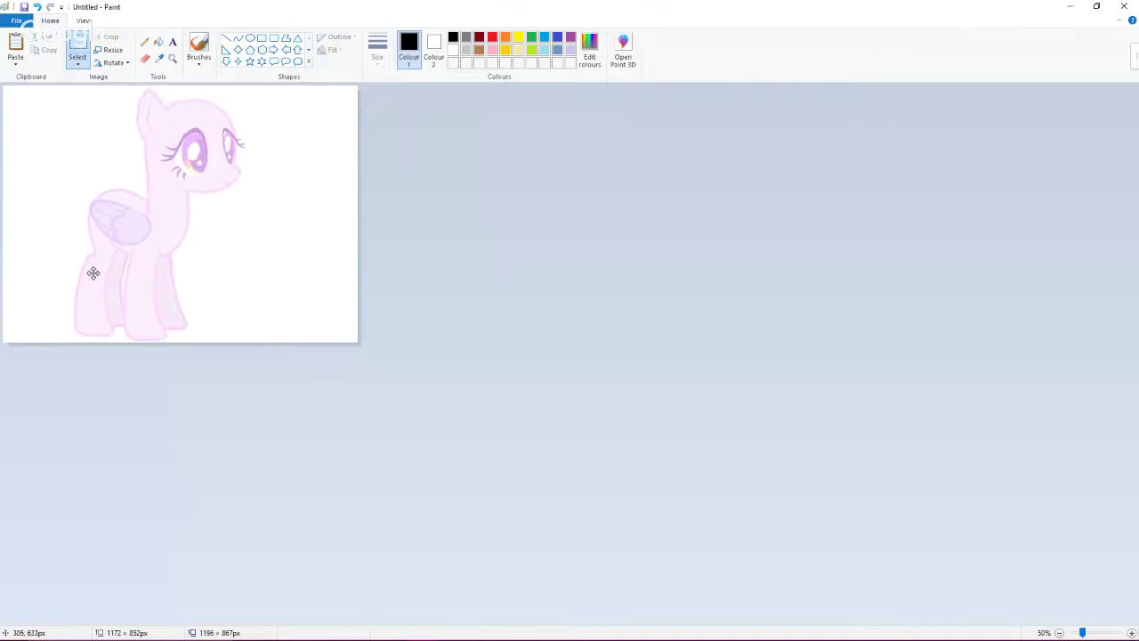
{"action": "key", "text": "ctrl+y"}
{"action": "left_click_drag", "start_coordinate": [423, 340], "coordinate": [384, 334]}
{"action": "left_click_drag", "start_coordinate": [138, 259], "coordinate": [105, 258]}
{"action": "left_click_drag", "start_coordinate": [320, 211], "coordinate": [325, 210]}
{"action": "left_click", "coordinate": [558, 158]}
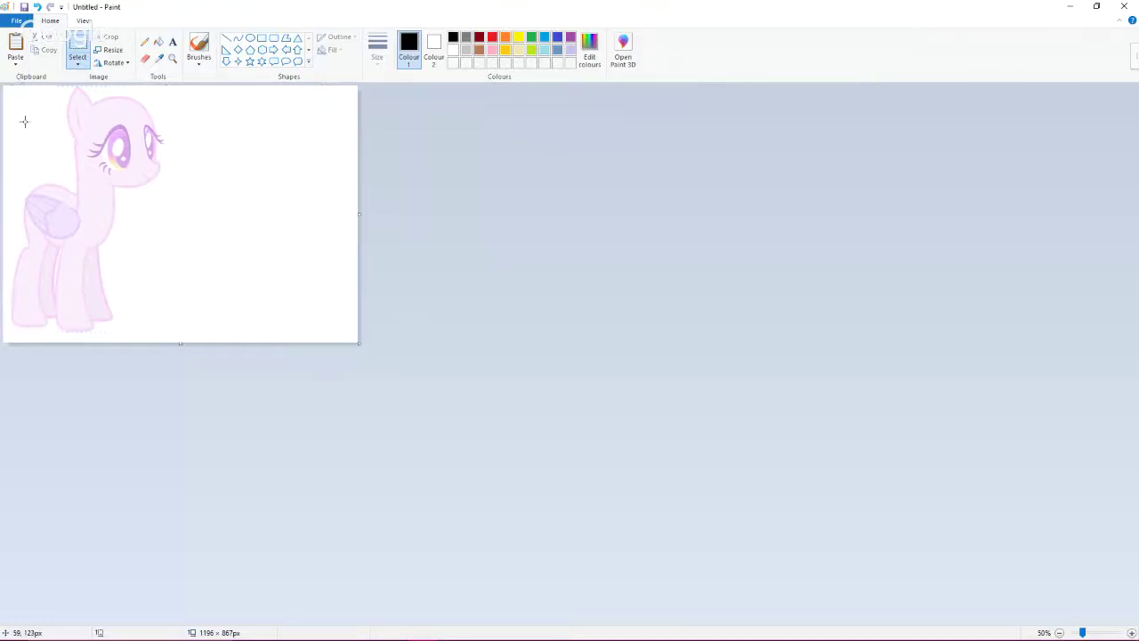
Step: Paste the picture "My Mane 6" from the Roblox documents folder into the drawing
{"action": "left_click", "coordinate": [15, 63]}
{"action": "left_click", "coordinate": [23, 91]}
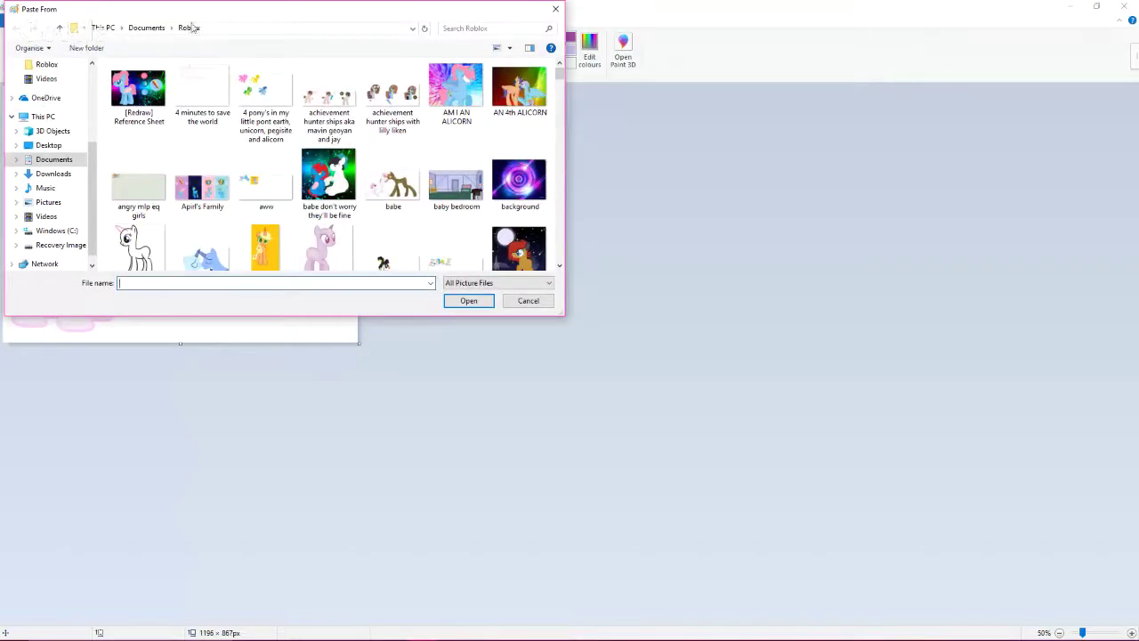
{"action": "scroll", "coordinate": [178, 113], "scroll_direction": "down", "scroll_amount": 1}
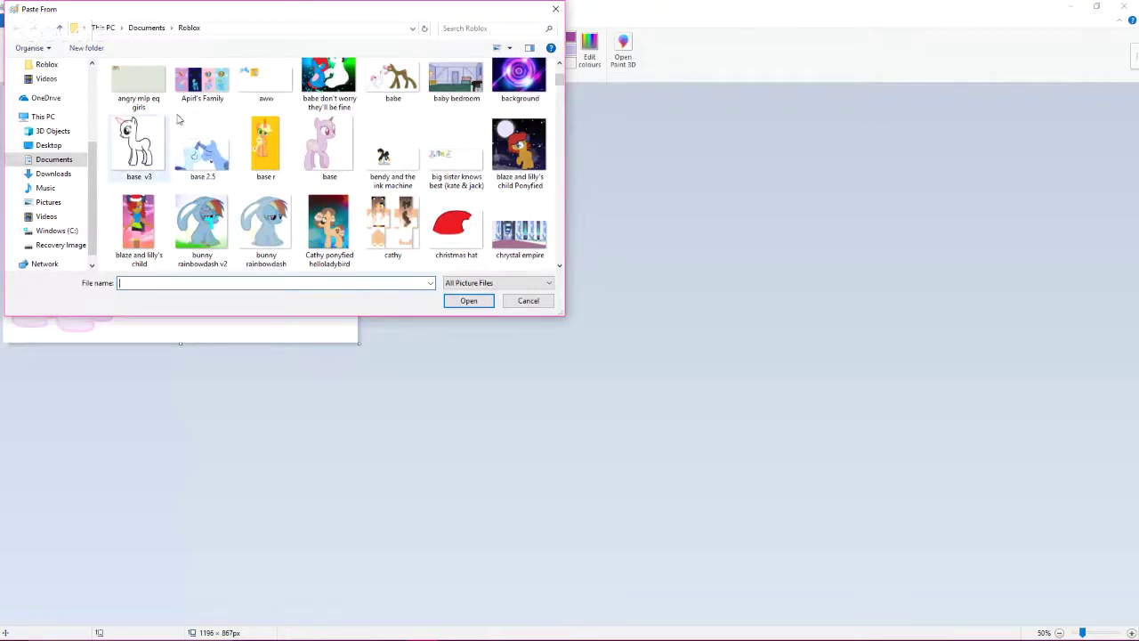
{"action": "scroll", "coordinate": [305, 158], "scroll_direction": "down", "scroll_amount": 1}
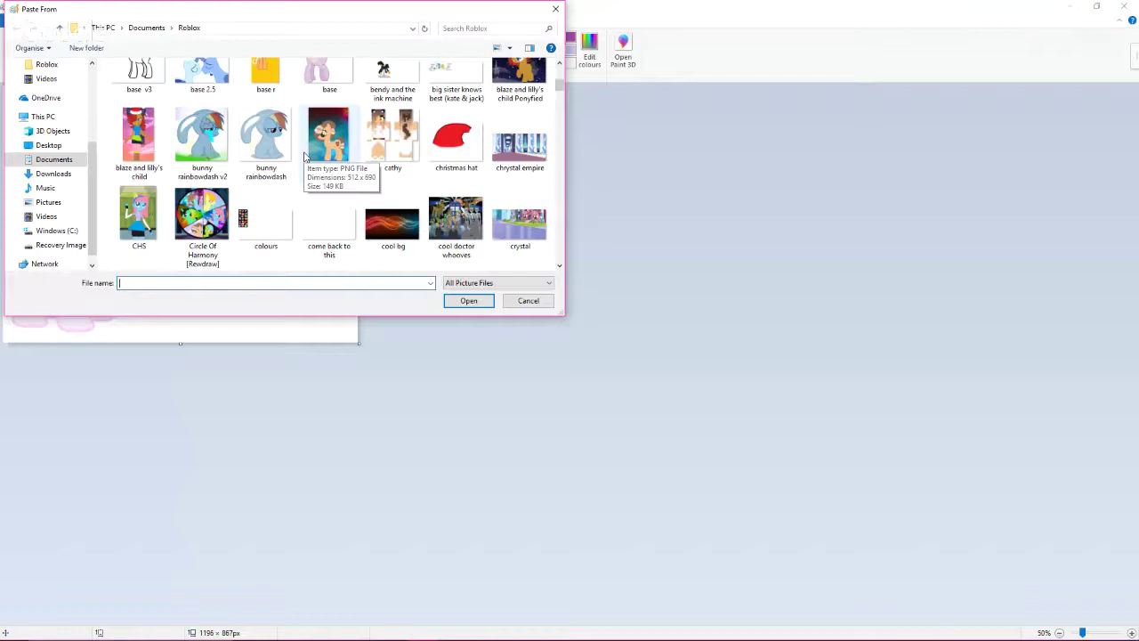
{"action": "scroll", "coordinate": [306, 159], "scroll_direction": "down", "scroll_amount": 3}
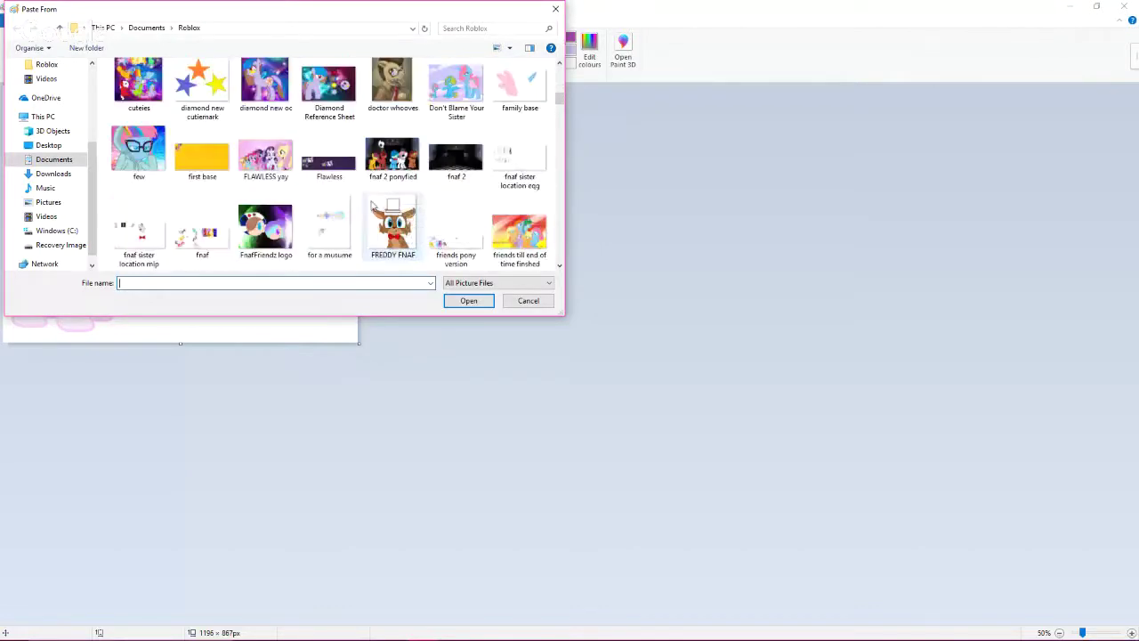
{"action": "scroll", "coordinate": [372, 204], "scroll_direction": "down", "scroll_amount": 2}
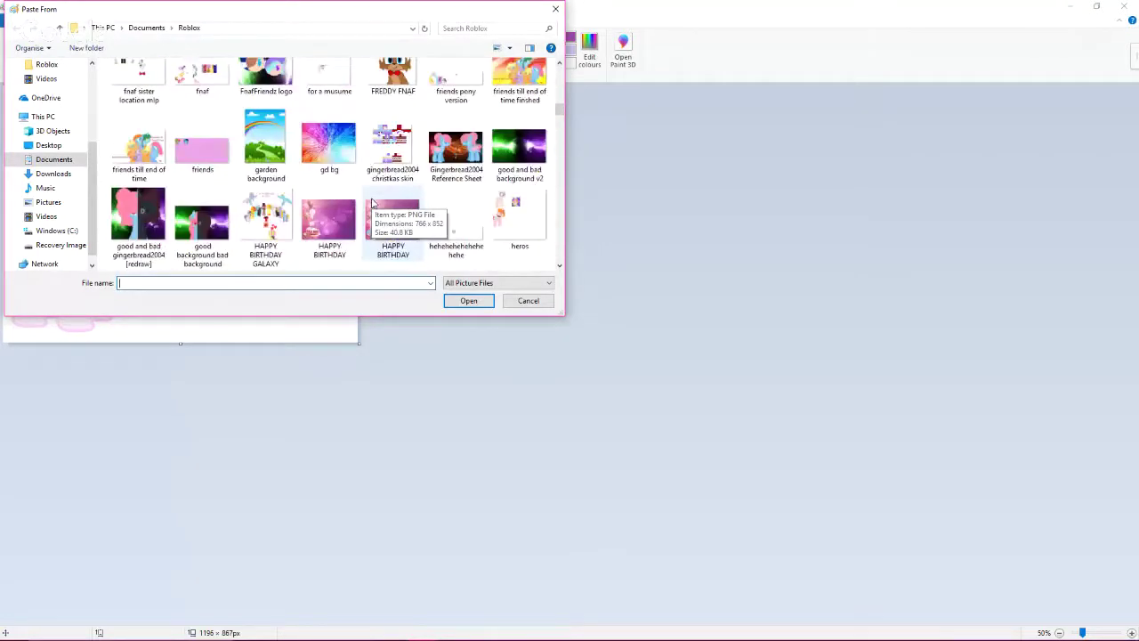
{"action": "scroll", "coordinate": [372, 204], "scroll_direction": "down", "scroll_amount": 2}
{"action": "scroll", "coordinate": [372, 204], "scroll_direction": "down", "scroll_amount": 4}
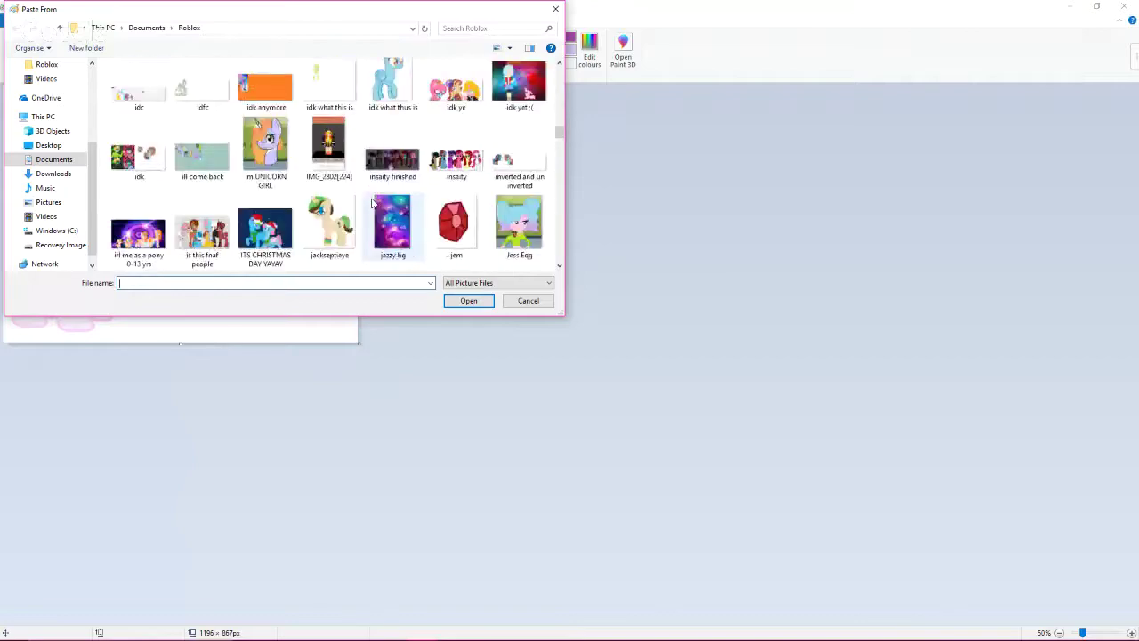
{"action": "scroll", "coordinate": [372, 204], "scroll_direction": "down", "scroll_amount": 8}
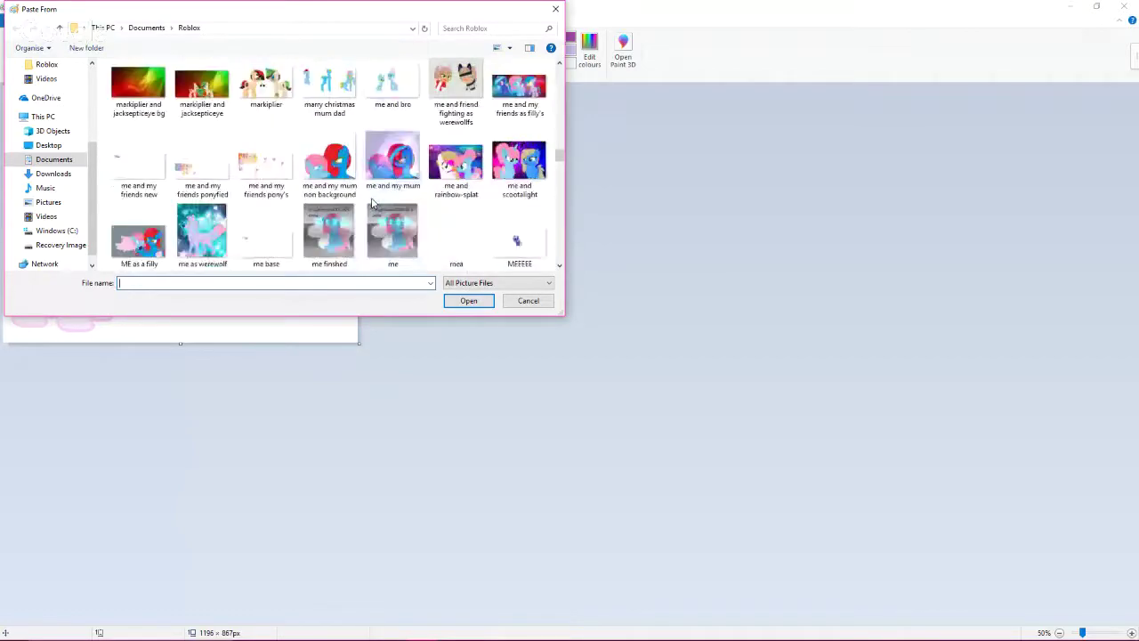
{"action": "scroll", "coordinate": [372, 204], "scroll_direction": "down", "scroll_amount": 6}
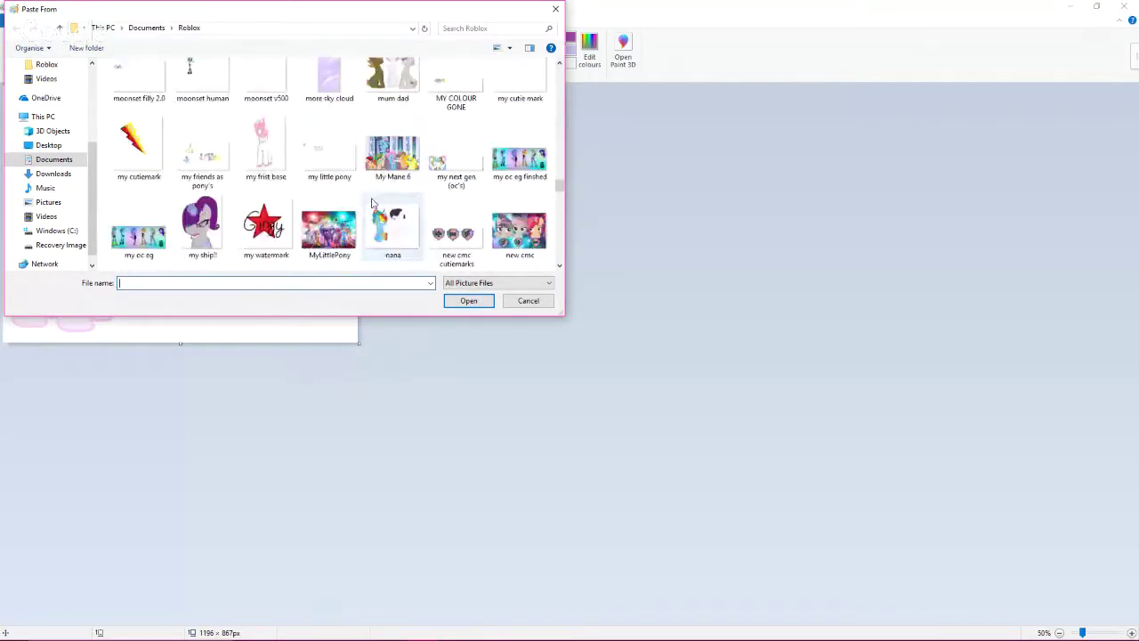
{"action": "scroll", "coordinate": [372, 203], "scroll_direction": "down", "scroll_amount": 1}
{"action": "double_click", "coordinate": [388, 105]}
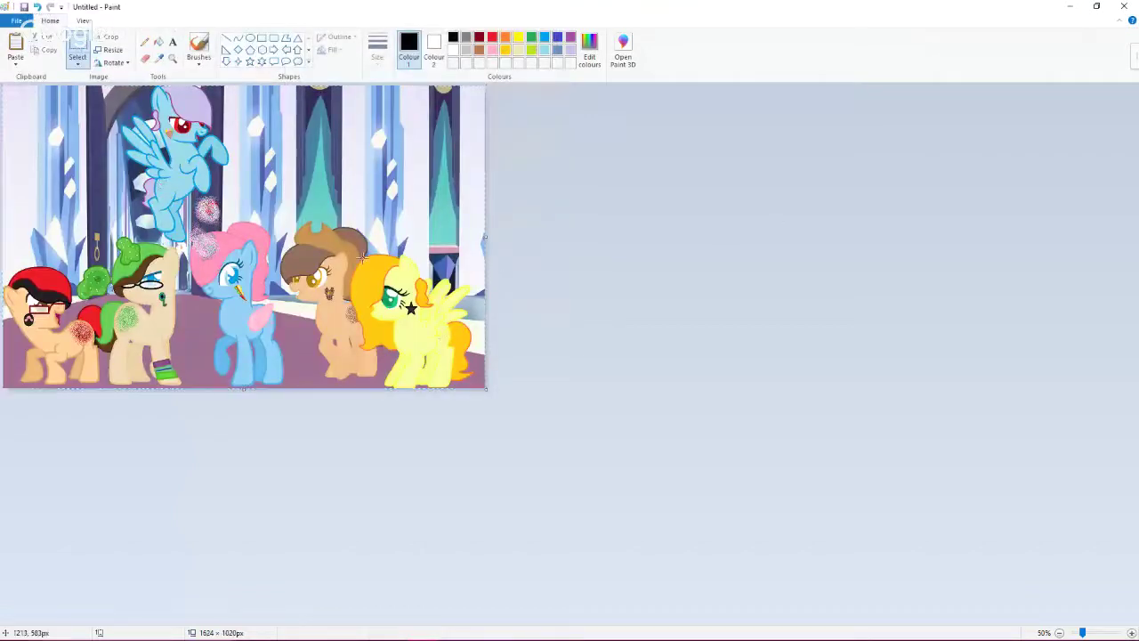
Step: Copy a rectangular area of about 525 × 527 px around the yellow pony in the pasted picture
{"action": "left_click_drag", "start_coordinate": [329, 229], "coordinate": [493, 397]}
{"action": "right_click", "coordinate": [434, 336]}
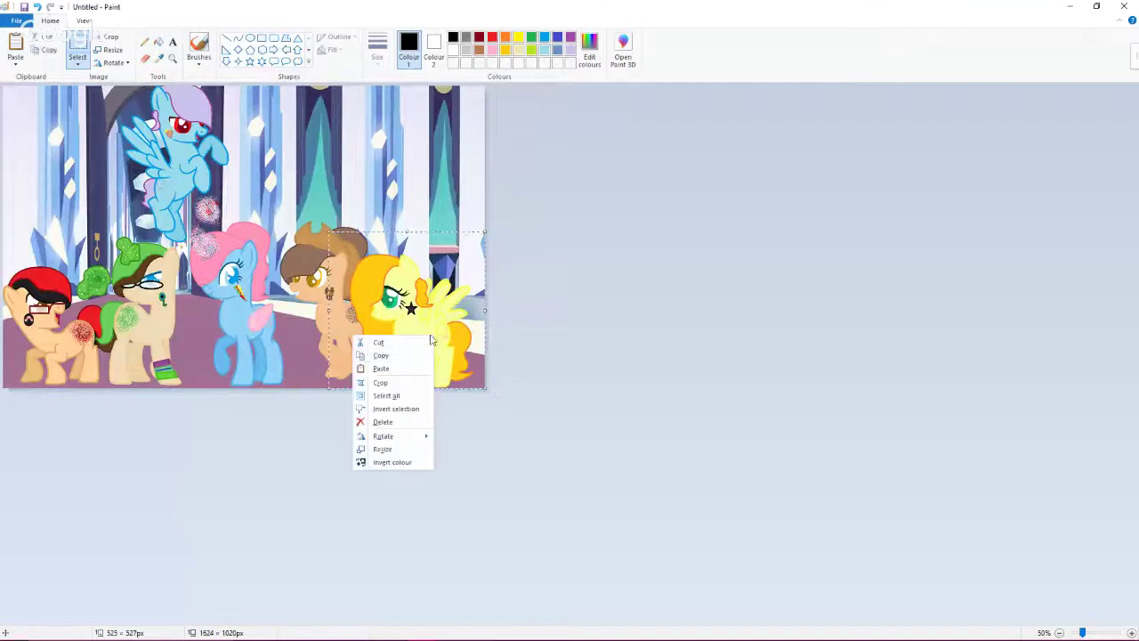
{"action": "left_click", "coordinate": [395, 356]}
Step: Undo the pasted group picture and paste the copied yellow pony area to the right of the pony base
{"action": "left_click", "coordinate": [36, 6]}
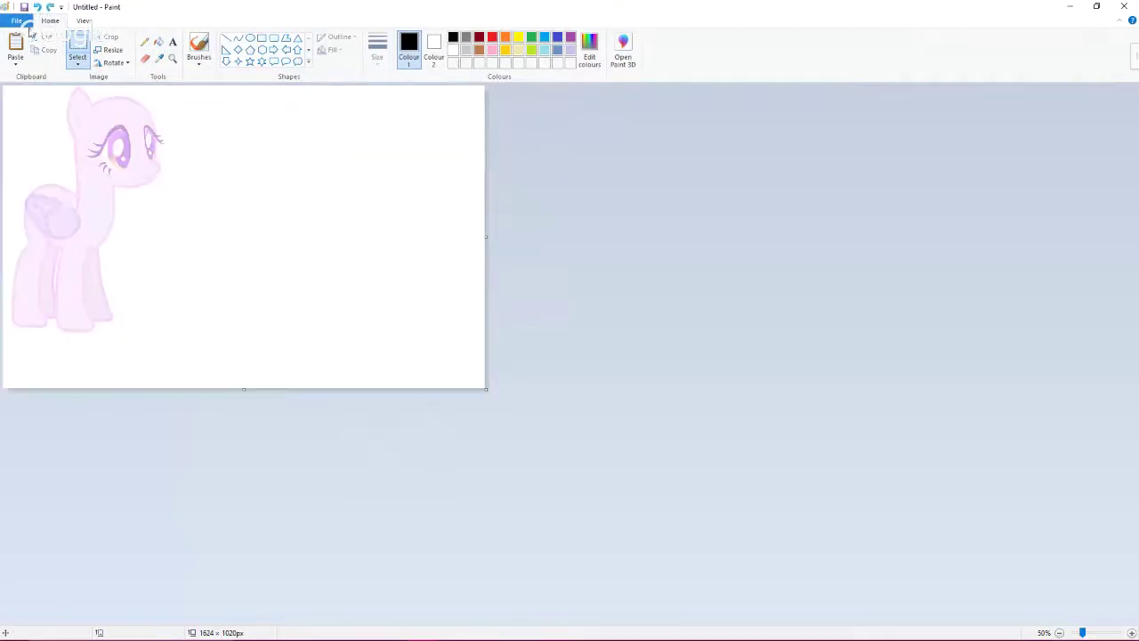
{"action": "left_click", "coordinate": [15, 44]}
{"action": "left_click_drag", "start_coordinate": [22, 167], "coordinate": [220, 200]}
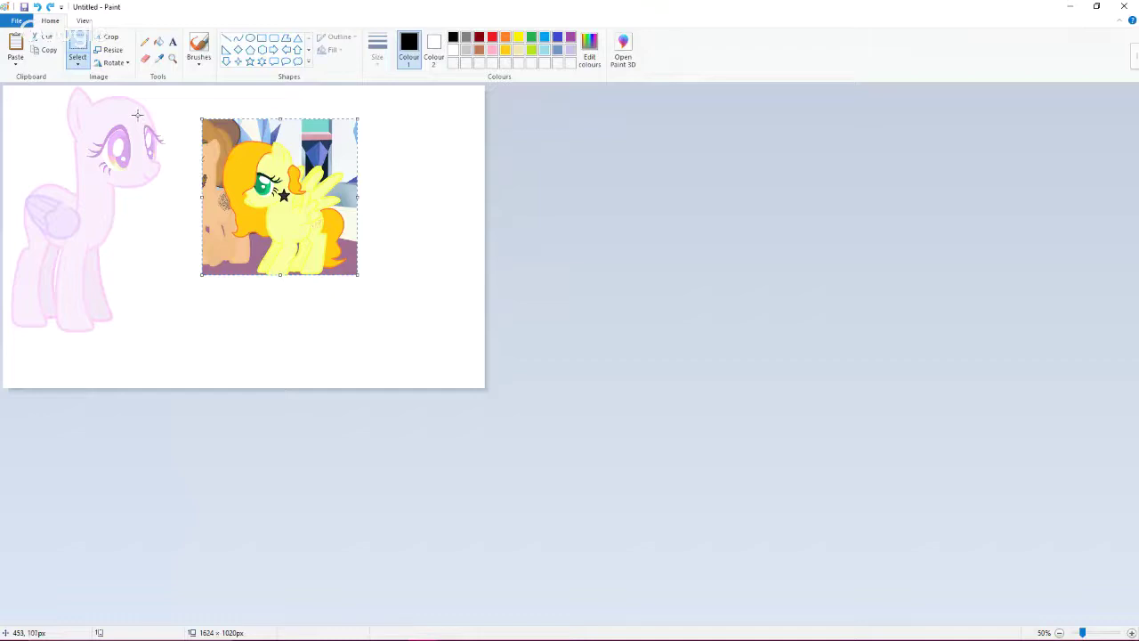
Step: Sample the dark green from the reference pony's eye and fill the inner iris of both eyes on the base with it
{"action": "scroll", "coordinate": [180, 147], "scroll_direction": "up", "scroll_amount": 1}
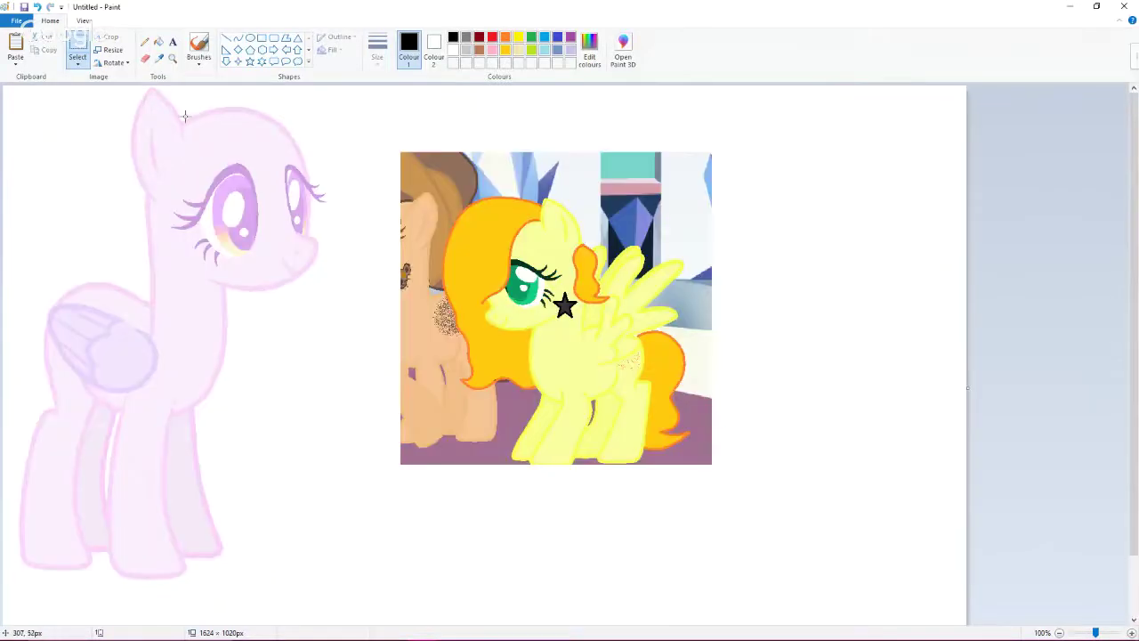
{"action": "left_click", "coordinate": [160, 58]}
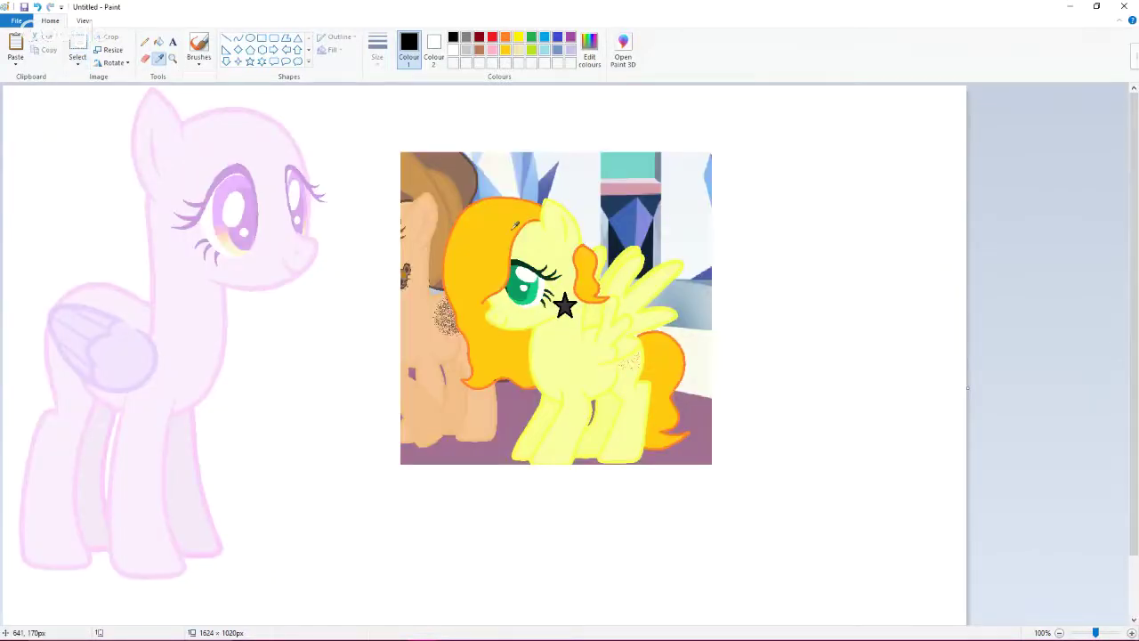
{"action": "scroll", "coordinate": [889, 304], "scroll_direction": "up", "scroll_amount": 3}
{"action": "scroll", "coordinate": [889, 303], "scroll_direction": "down", "scroll_amount": 3}
{"action": "scroll", "coordinate": [889, 304], "scroll_direction": "up", "scroll_amount": 1}
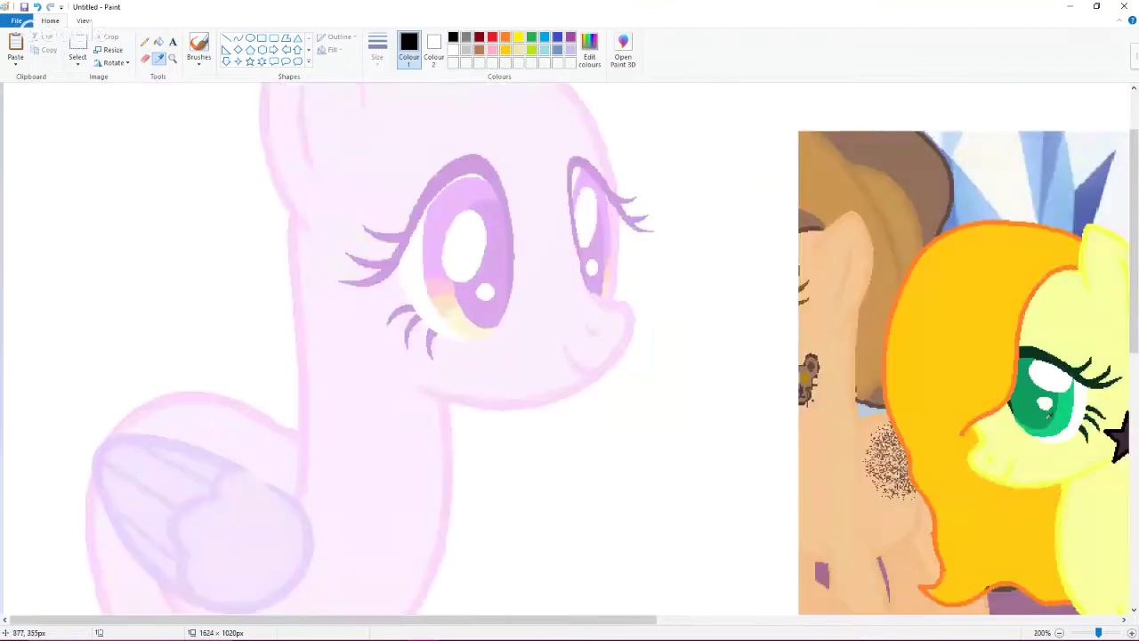
{"action": "left_click", "coordinate": [1051, 405]}
{"action": "left_click", "coordinate": [505, 263]}
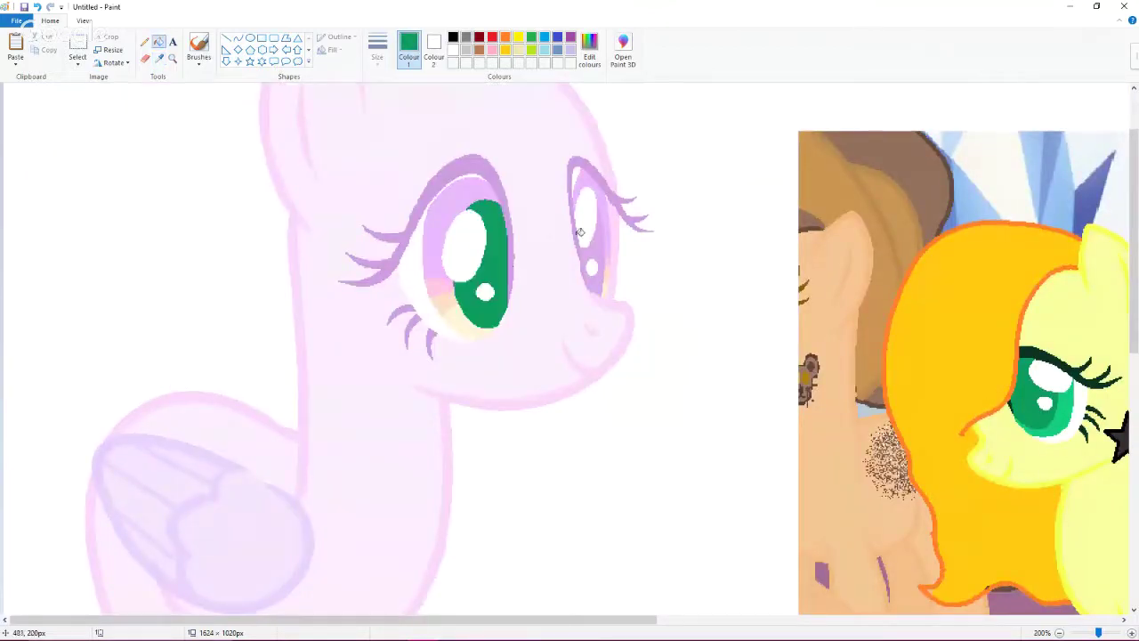
{"action": "left_click", "coordinate": [597, 239]}
Step: Fill the outer iris areas of both eyes, including the pink and cream bands, with the lighter green from the reference pony's eye
{"action": "left_click", "coordinate": [158, 58]}
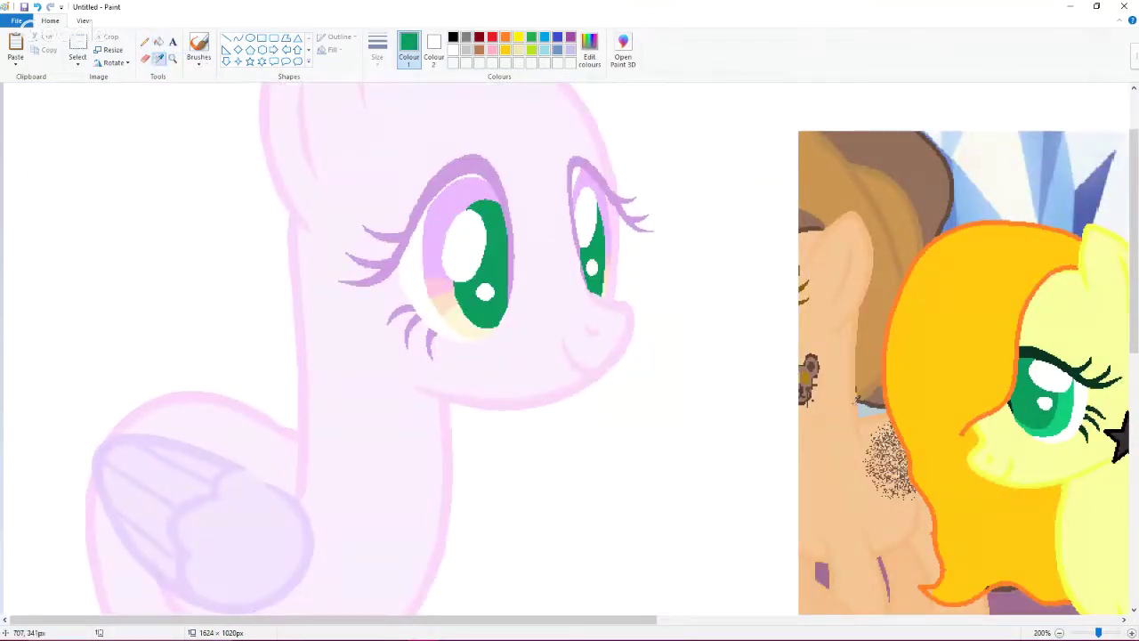
{"action": "left_click", "coordinate": [367, 242]}
{"action": "left_click", "coordinate": [435, 231]}
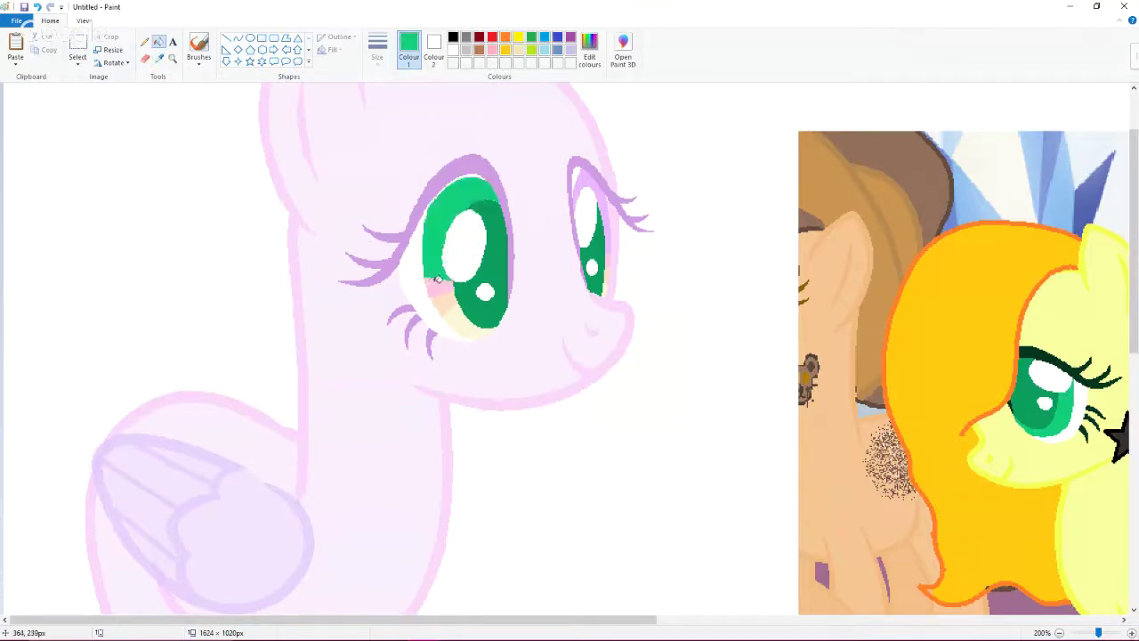
{"action": "left_click", "coordinate": [436, 287]}
{"action": "left_click", "coordinate": [445, 305]}
{"action": "left_click", "coordinate": [466, 329]}
{"action": "left_click", "coordinate": [608, 283]}
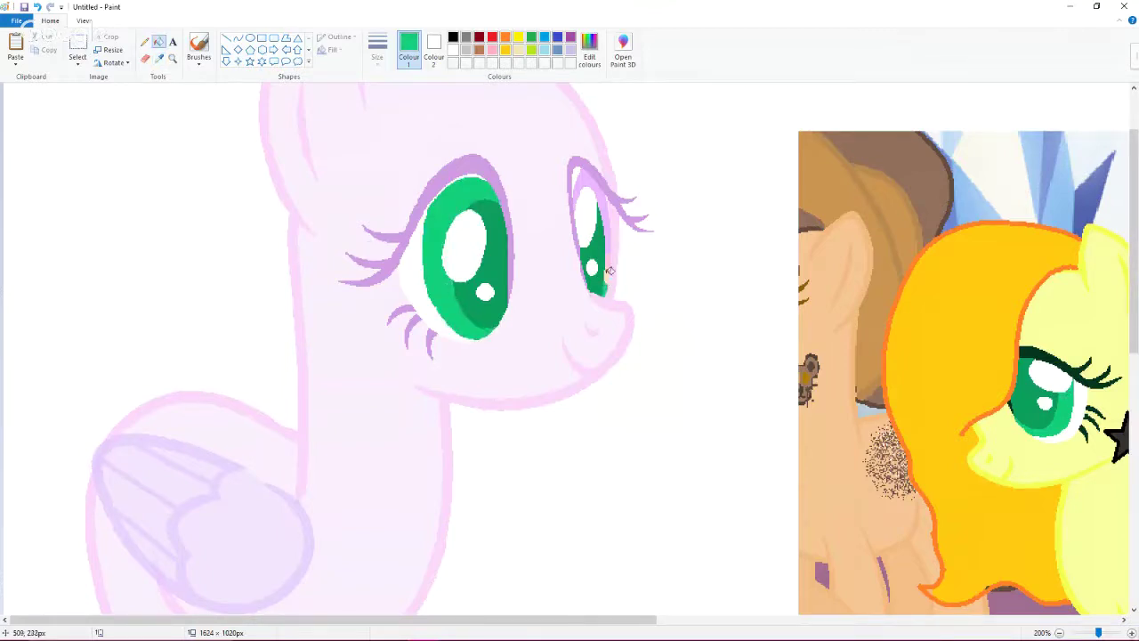
{"action": "left_click", "coordinate": [610, 253]}
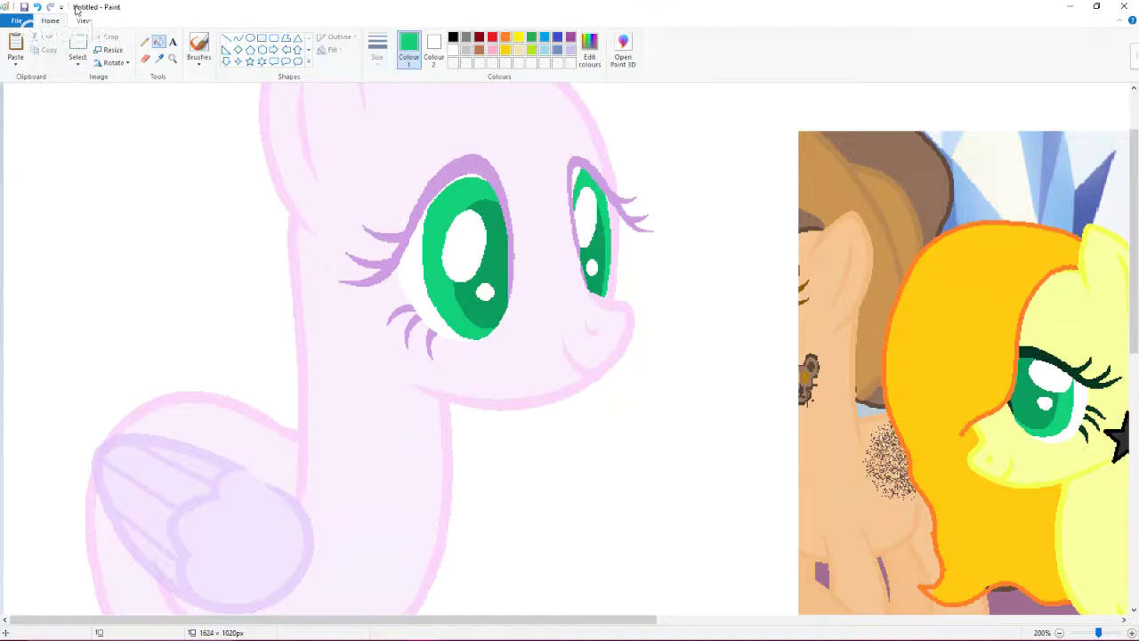
Step: Recolour the base's eyelashes and eye outlines with the very dark green of the reference pony's lashes
{"action": "left_click", "coordinate": [161, 58]}
{"action": "left_click", "coordinate": [620, 272]}
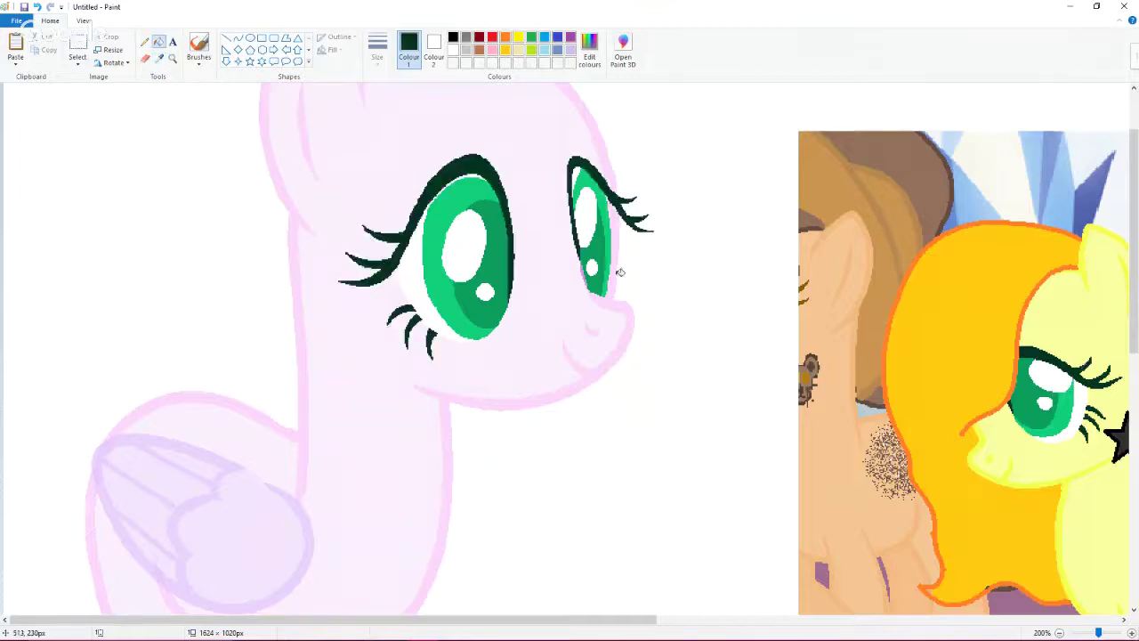
{"action": "scroll", "coordinate": [594, 269], "scroll_direction": "down", "scroll_amount": 1}
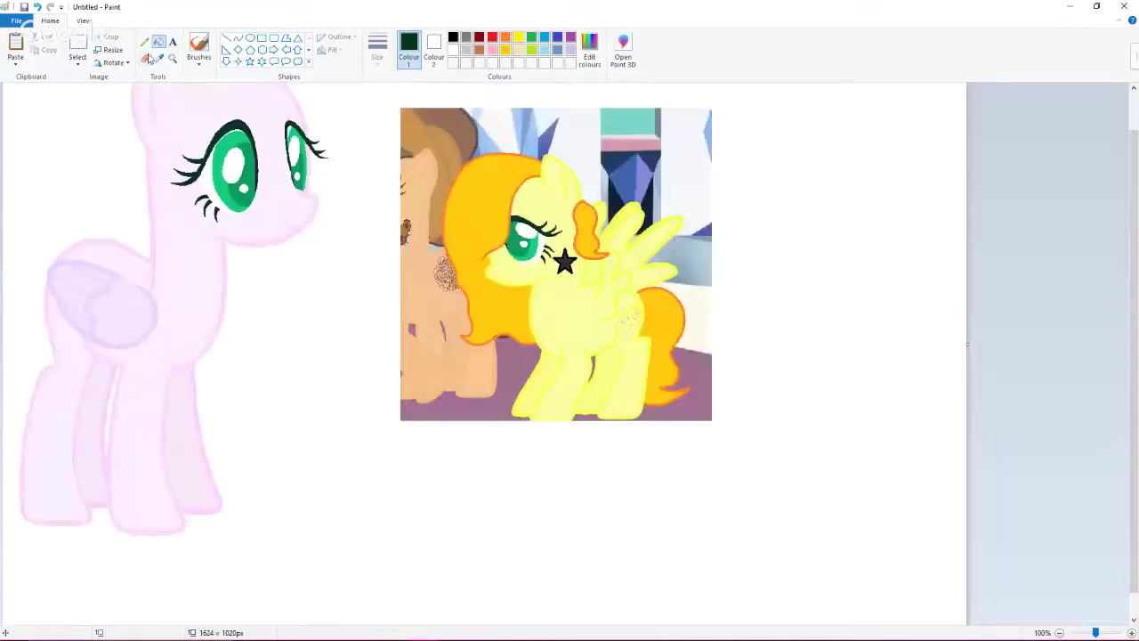
Step: Sample the reference pony's bright yellow outline and apply it to the base's head and body outlines, inner ear line and nostril
{"action": "left_click", "coordinate": [160, 58]}
{"action": "scroll", "coordinate": [639, 378], "scroll_direction": "up", "scroll_amount": 1}
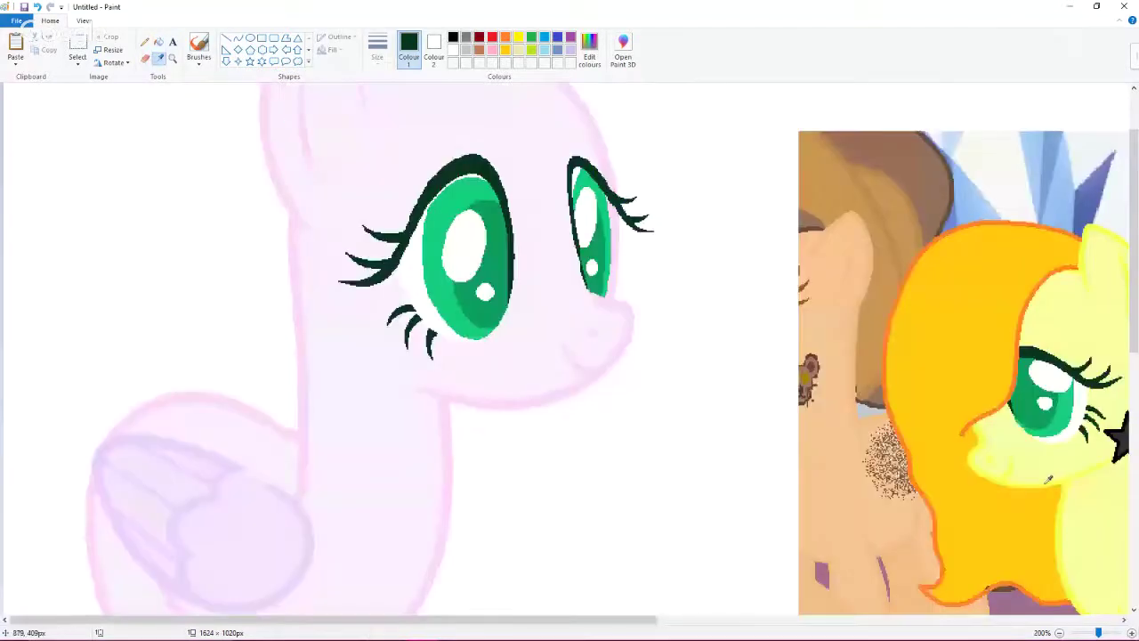
{"action": "left_click", "coordinate": [1049, 481]}
{"action": "left_click", "coordinate": [629, 310]}
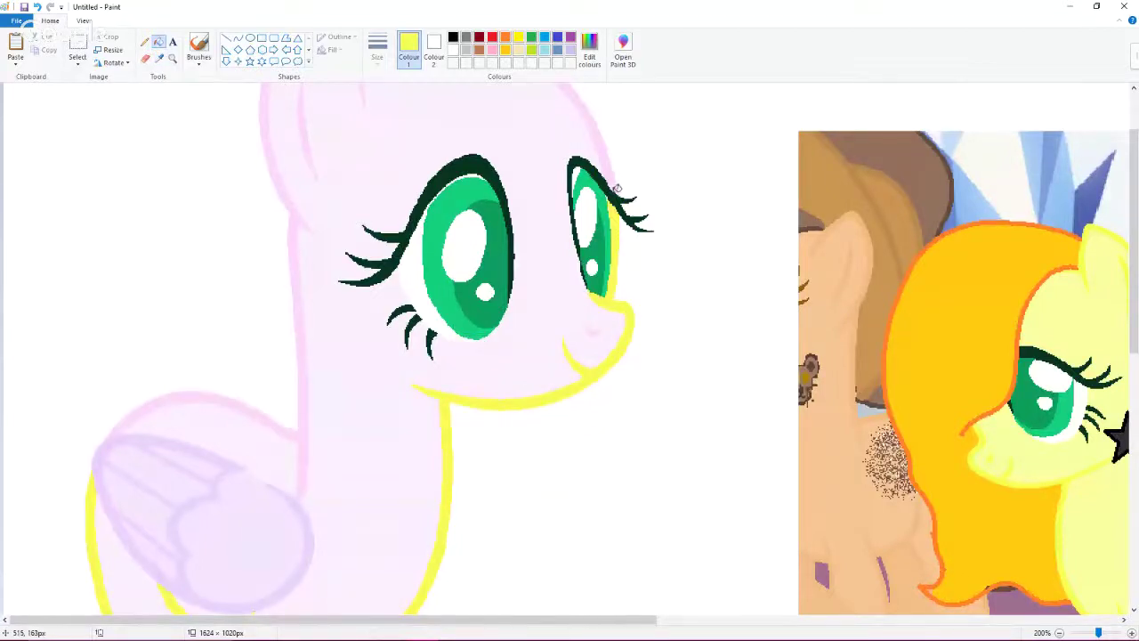
{"action": "scroll", "coordinate": [335, 231], "scroll_direction": "up", "scroll_amount": 2}
{"action": "left_click", "coordinate": [306, 224]}
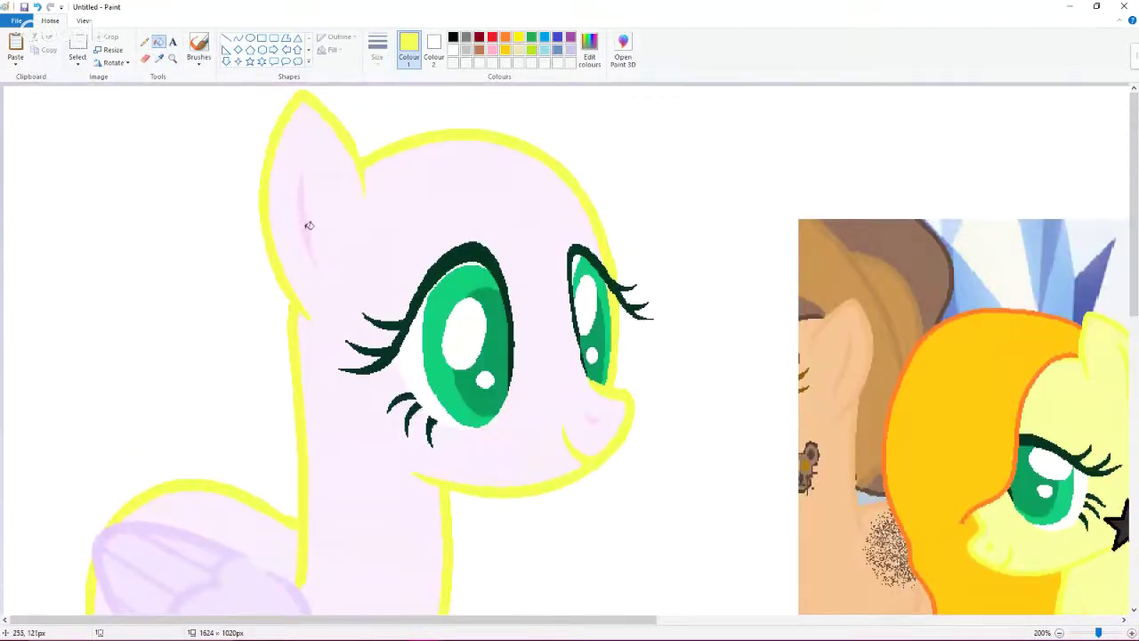
{"action": "left_click", "coordinate": [592, 416]}
Step: Fill the wing's outline and feather lines with the same bright yellow
{"action": "scroll", "coordinate": [537, 412], "scroll_direction": "up", "scroll_amount": 2}
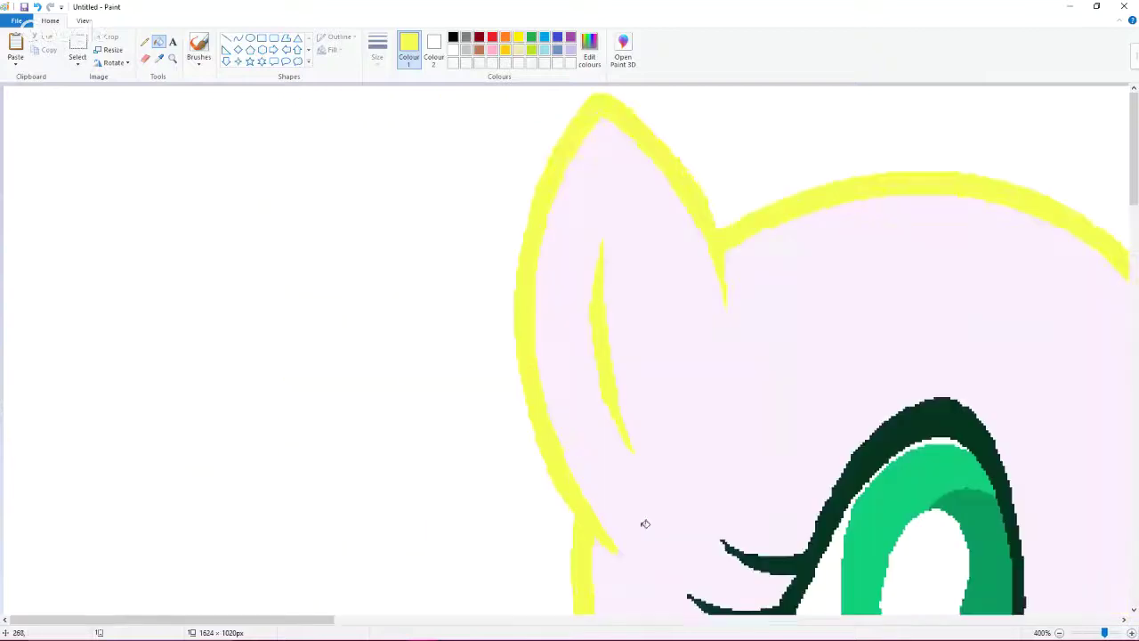
{"action": "scroll", "coordinate": [643, 524], "scroll_direction": "down", "scroll_amount": 2}
{"action": "scroll", "coordinate": [605, 418], "scroll_direction": "down", "scroll_amount": 10}
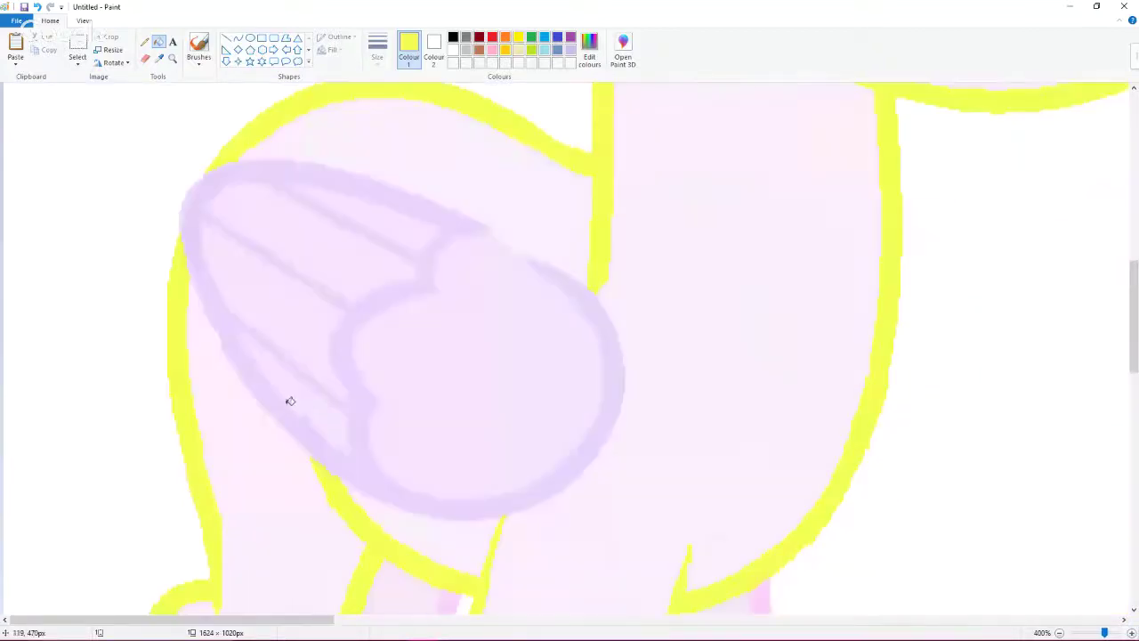
{"action": "left_click", "coordinate": [292, 416]}
{"action": "left_click", "coordinate": [189, 218]}
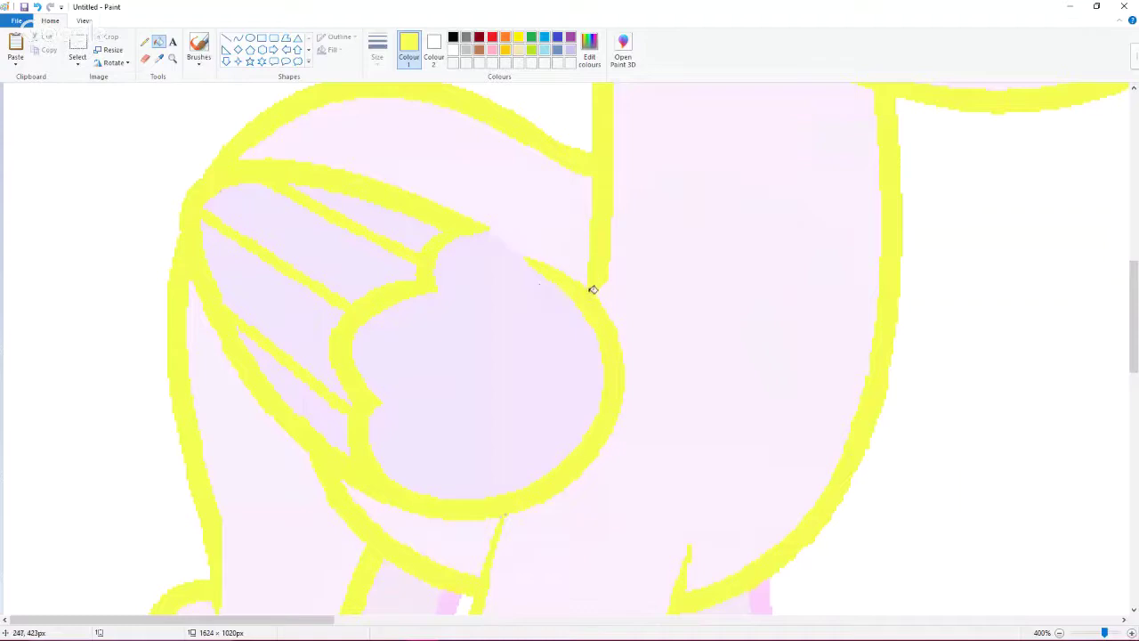
Step: Fill the remaining pink outlines of the far legs, down to the hooves, with the bright yellow
{"action": "scroll", "coordinate": [570, 292], "scroll_direction": "down", "scroll_amount": 3}
{"action": "left_click", "coordinate": [761, 381]}
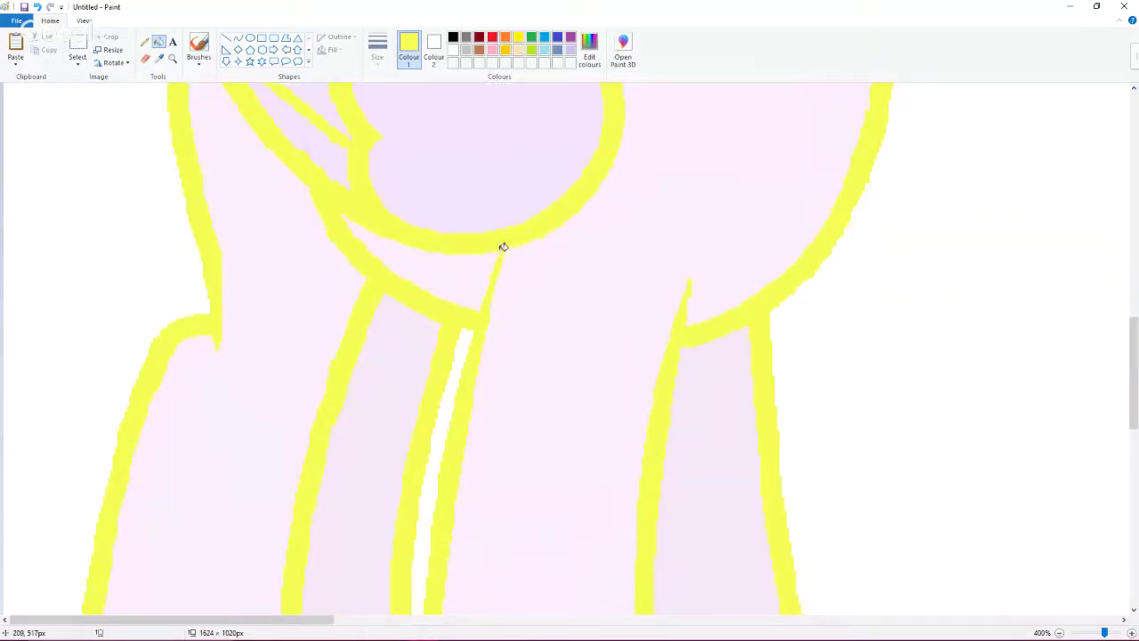
{"action": "scroll", "coordinate": [504, 252], "scroll_direction": "down", "scroll_amount": 8}
{"action": "scroll", "coordinate": [504, 318], "scroll_direction": "up", "scroll_amount": 5}
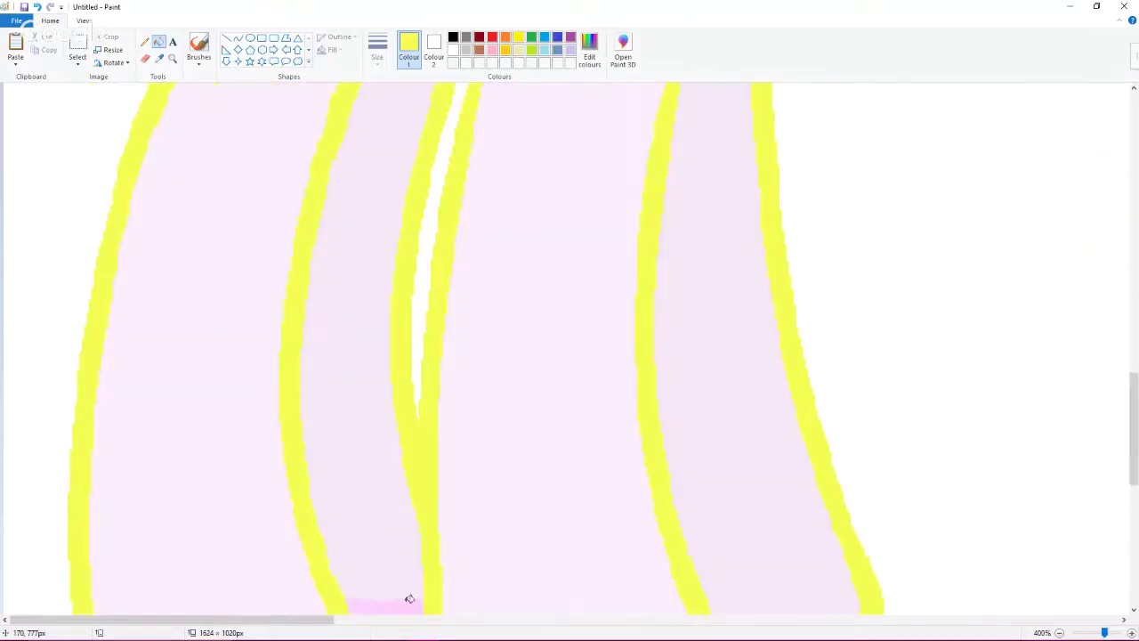
{"action": "scroll", "coordinate": [539, 317], "scroll_direction": "down", "scroll_amount": 3}
Step: Fill the base's head, body and near legs with the reference pony's pale yellow coat colour, undoing any fill that spills onto the outline
{"action": "left_click", "coordinate": [160, 59]}
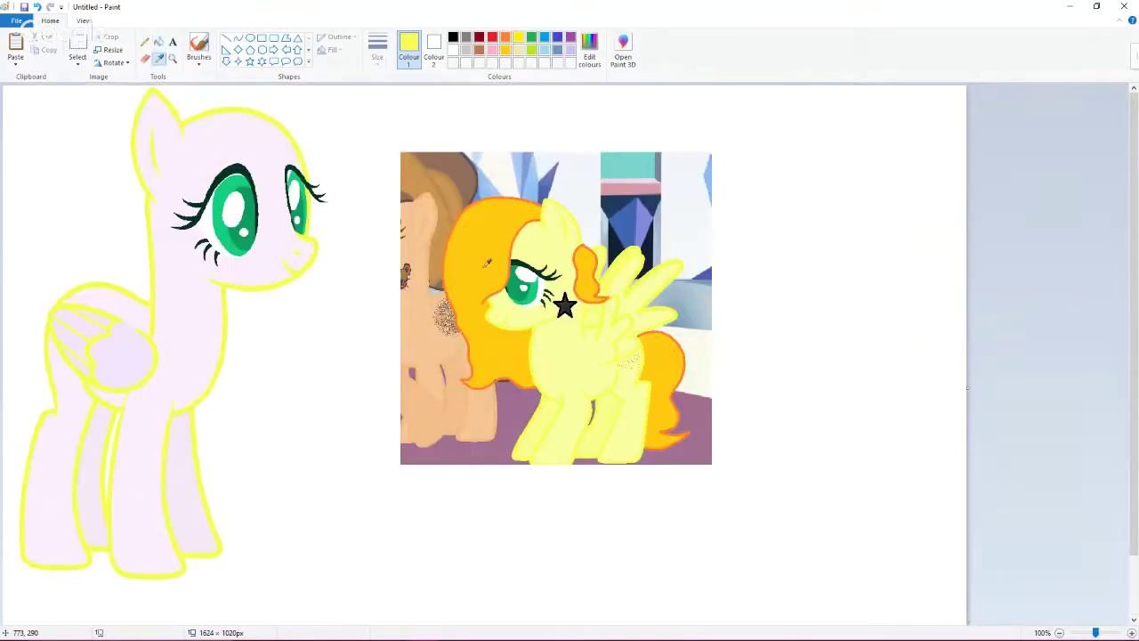
{"action": "left_click", "coordinate": [555, 244]}
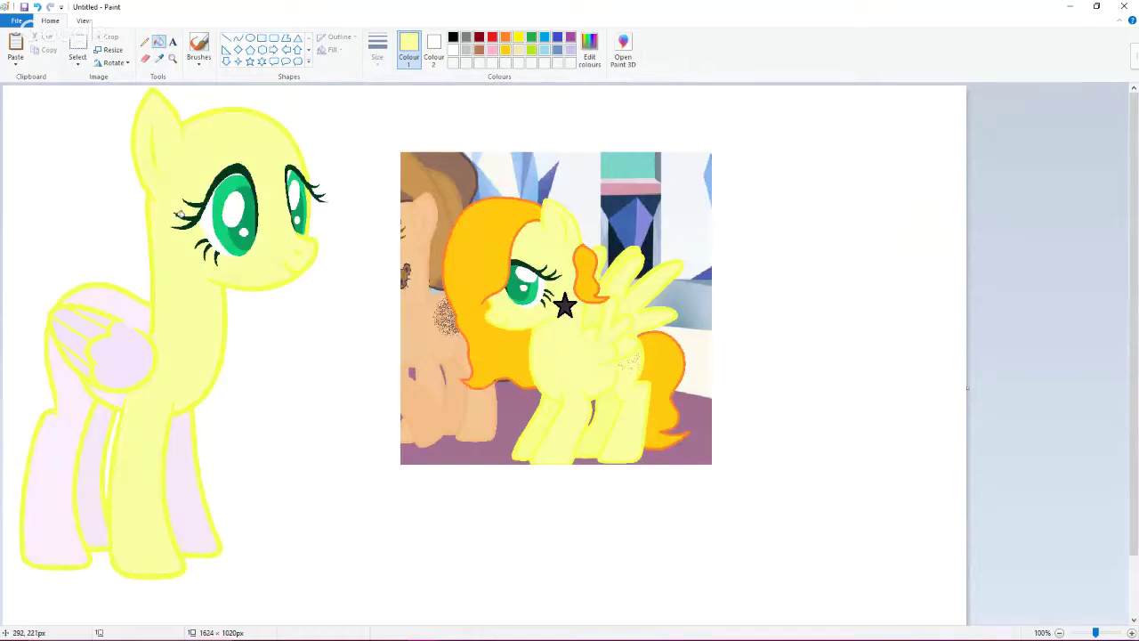
{"action": "scroll", "coordinate": [112, 308], "scroll_direction": "up", "scroll_amount": 3}
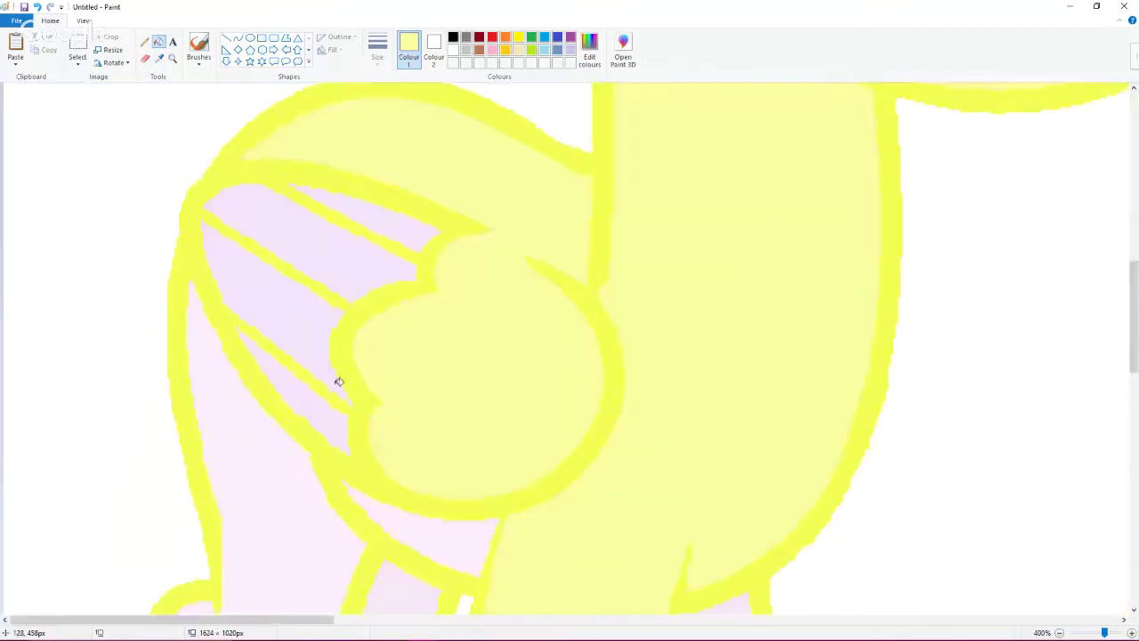
{"action": "left_click", "coordinate": [240, 324]}
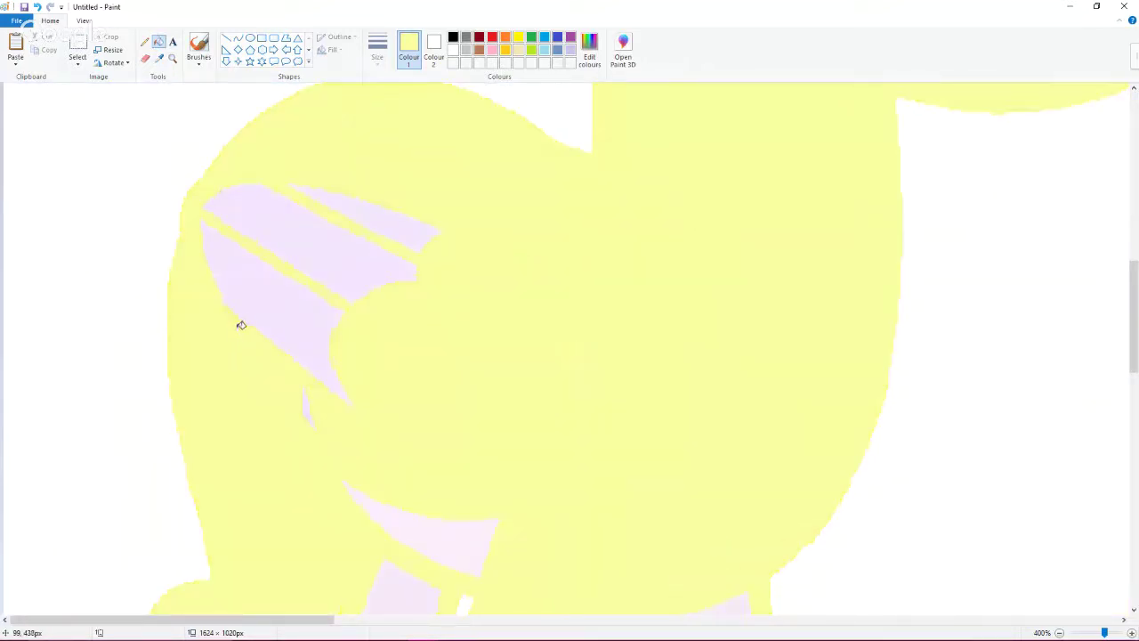
{"action": "left_click", "coordinate": [38, 7]}
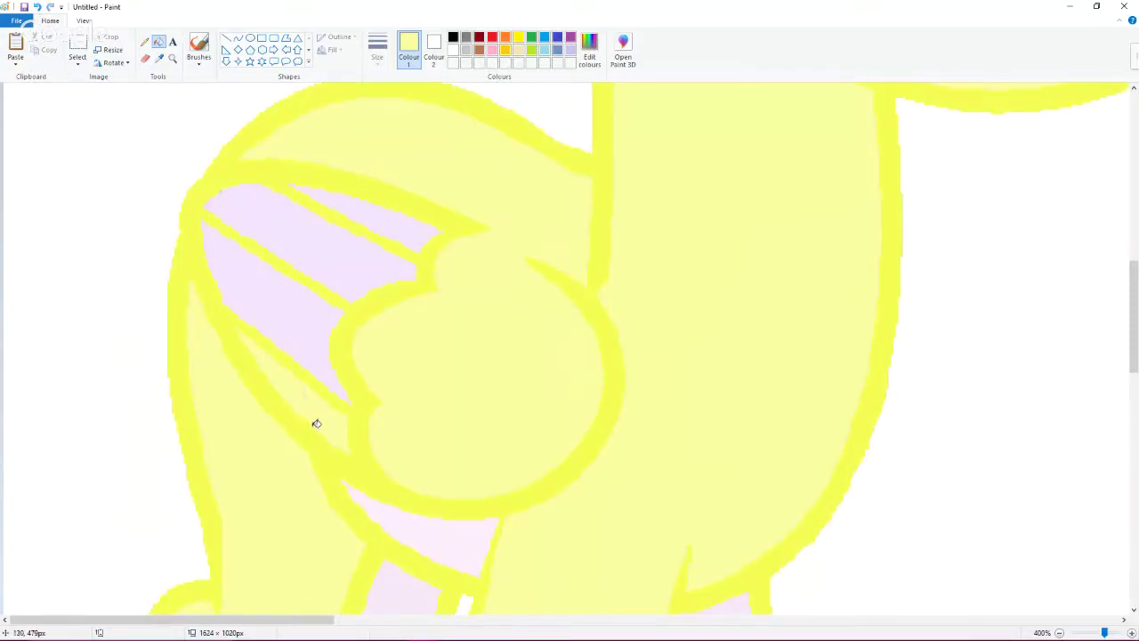
Step: Fill the remaining wing feathers with the pale yellow and undo the fill that covers the outlines
{"action": "left_click", "coordinate": [314, 326]}
{"action": "left_click", "coordinate": [379, 234]}
{"action": "left_click", "coordinate": [221, 187]}
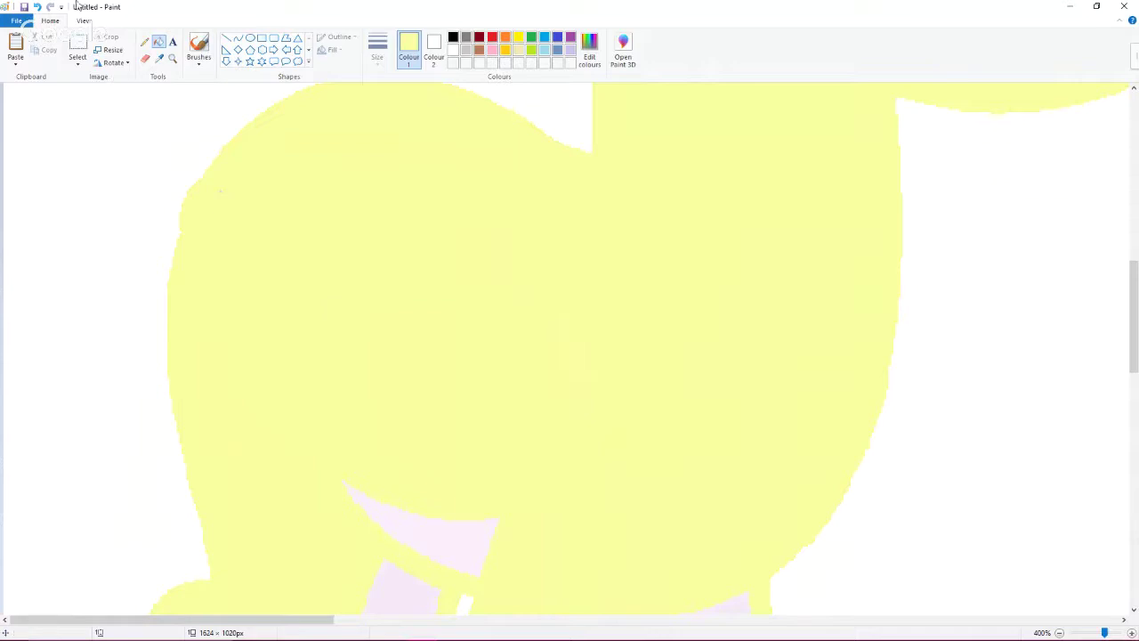
{"action": "key", "text": "ctrl+z"}
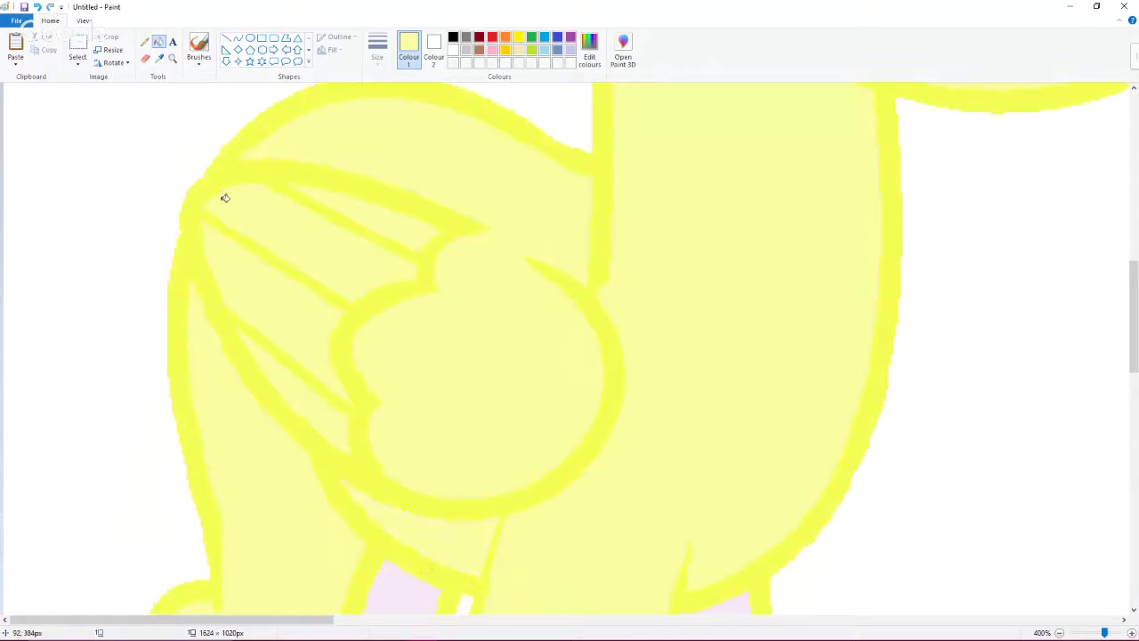
Step: Switch to the YouTube music playlist in Opera and play "Abstract - Scars (ft. RoZe)"
{"action": "mouse_move", "coordinate": [471, 633]}
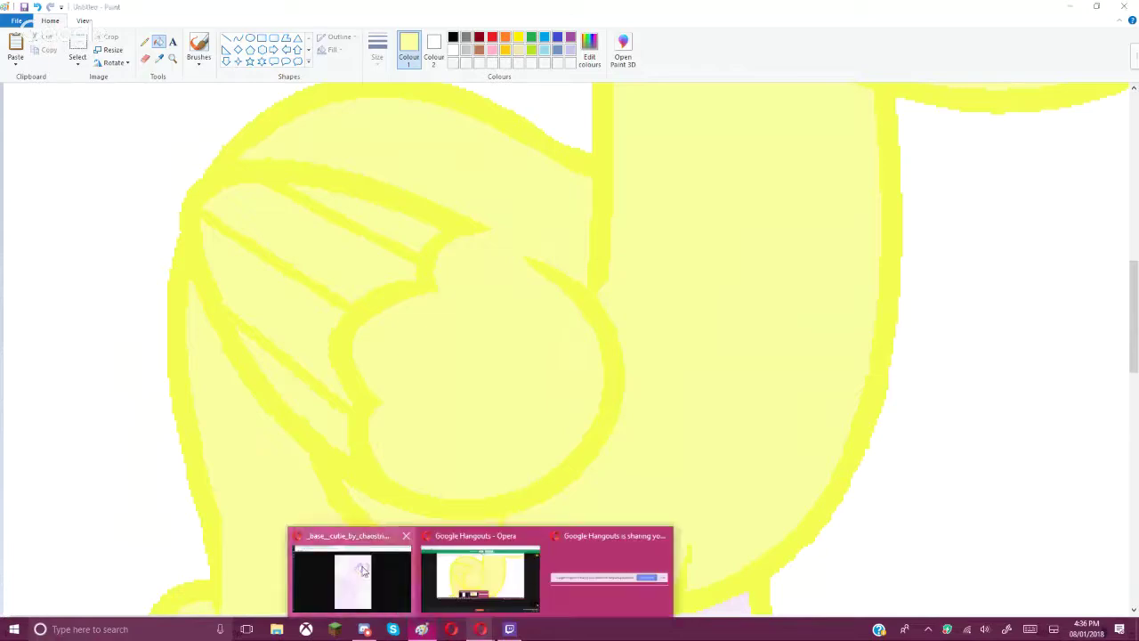
{"action": "left_click", "coordinate": [361, 568]}
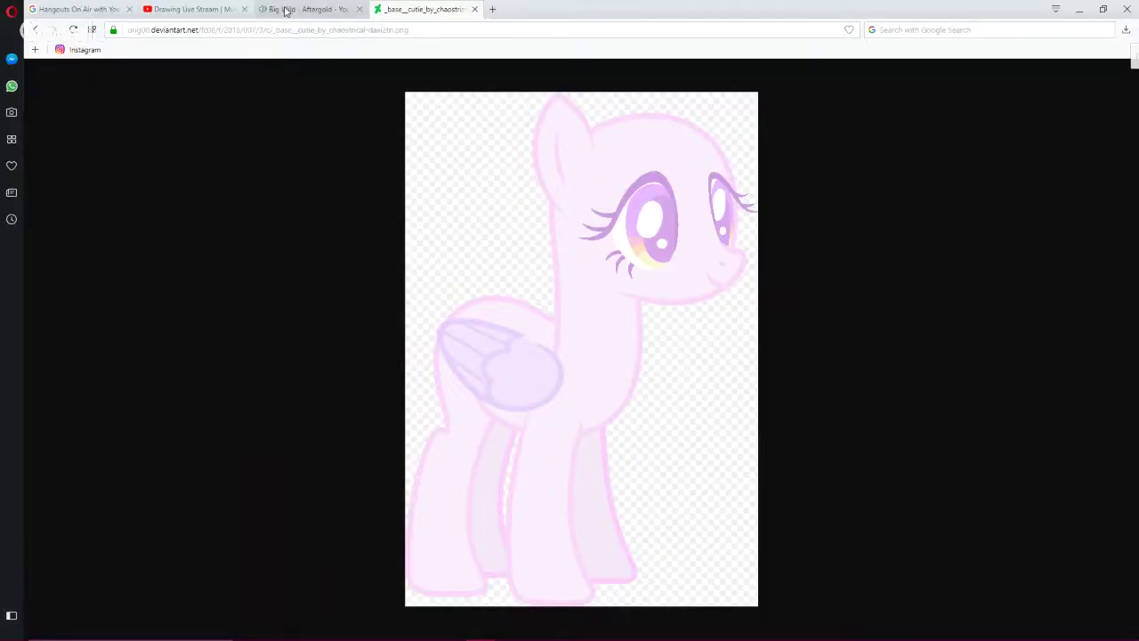
{"action": "left_click", "coordinate": [285, 10]}
{"action": "mouse_move", "coordinate": [470, 632]}
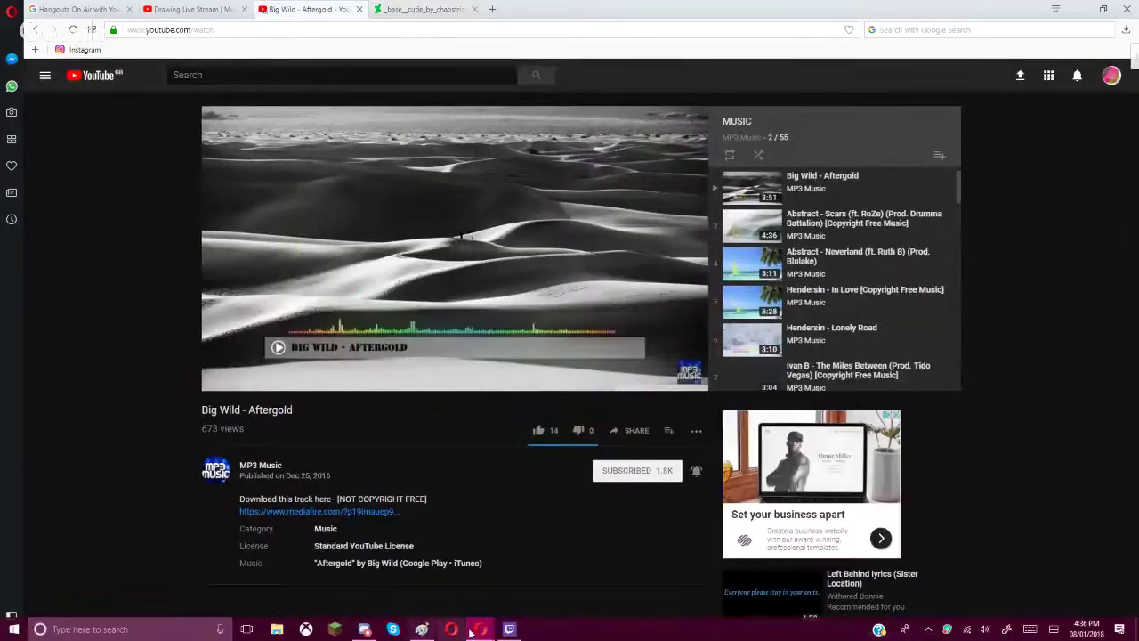
{"action": "left_click", "coordinate": [823, 227]}
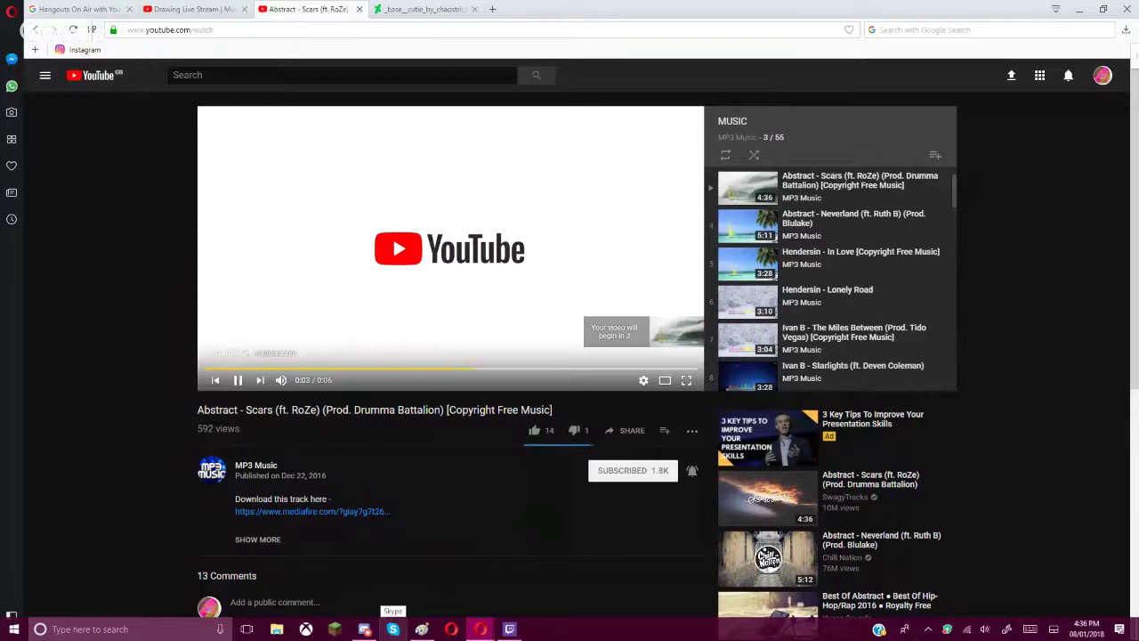
Step: Return to Paint and fill both far legs with the slightly darker yellow sampled from the reference pony's leg
{"action": "mouse_move", "coordinate": [421, 629]}
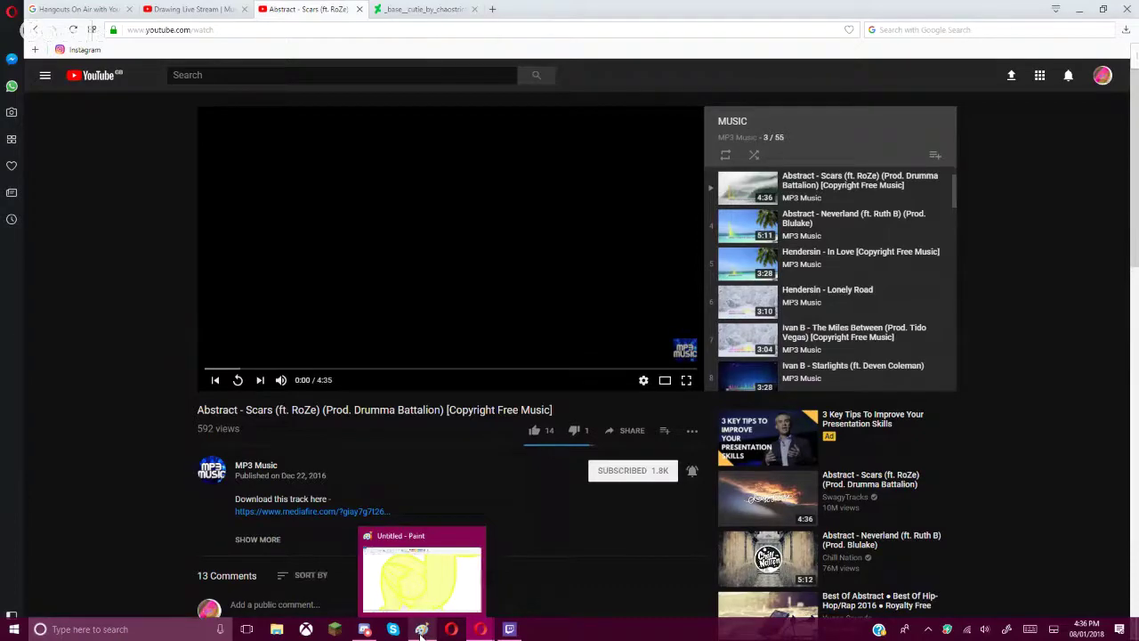
{"action": "left_click", "coordinate": [422, 632]}
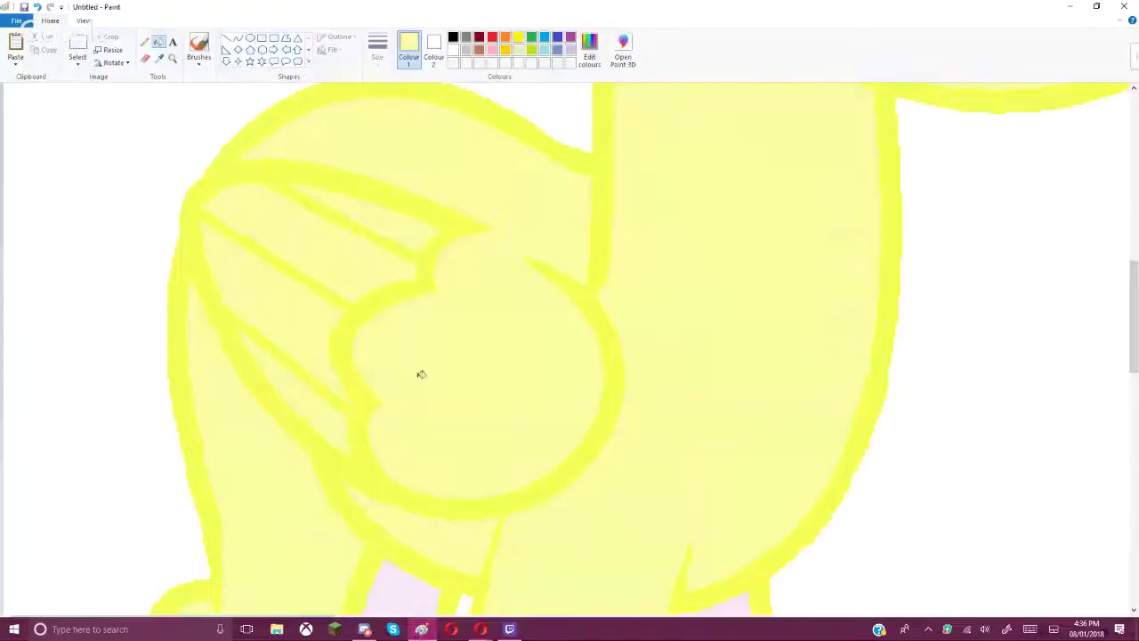
{"action": "scroll", "coordinate": [419, 374], "scroll_direction": "down", "scroll_amount": 5}
{"action": "scroll", "coordinate": [417, 378], "scroll_direction": "down", "scroll_amount": 2}
{"action": "left_click", "coordinate": [159, 57]}
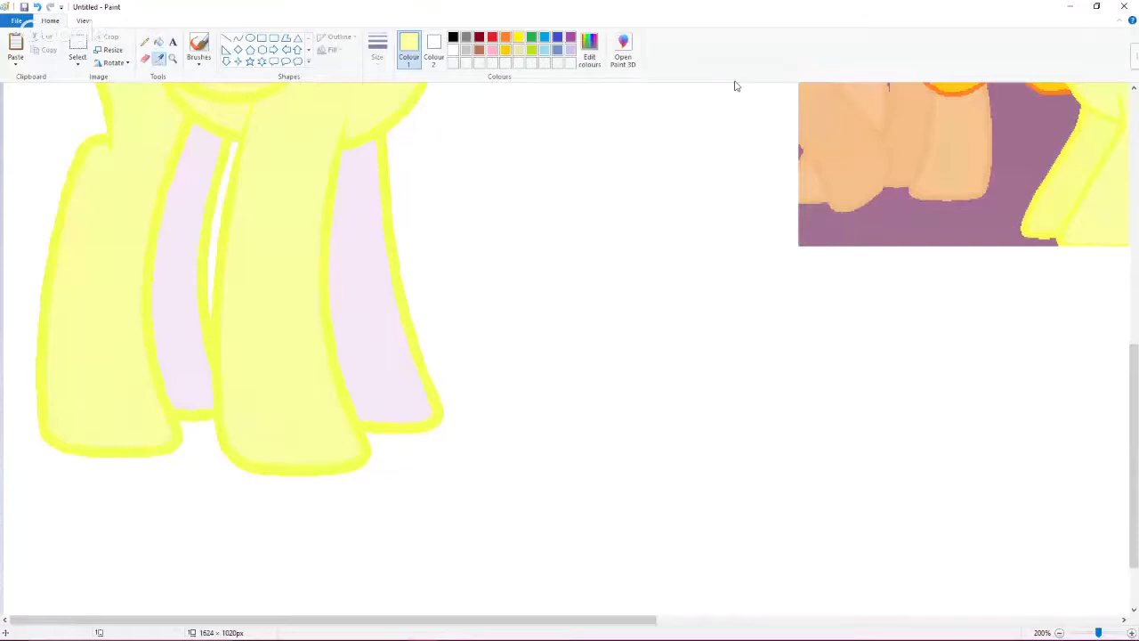
{"action": "left_click", "coordinate": [1087, 150]}
{"action": "left_click", "coordinate": [372, 330]}
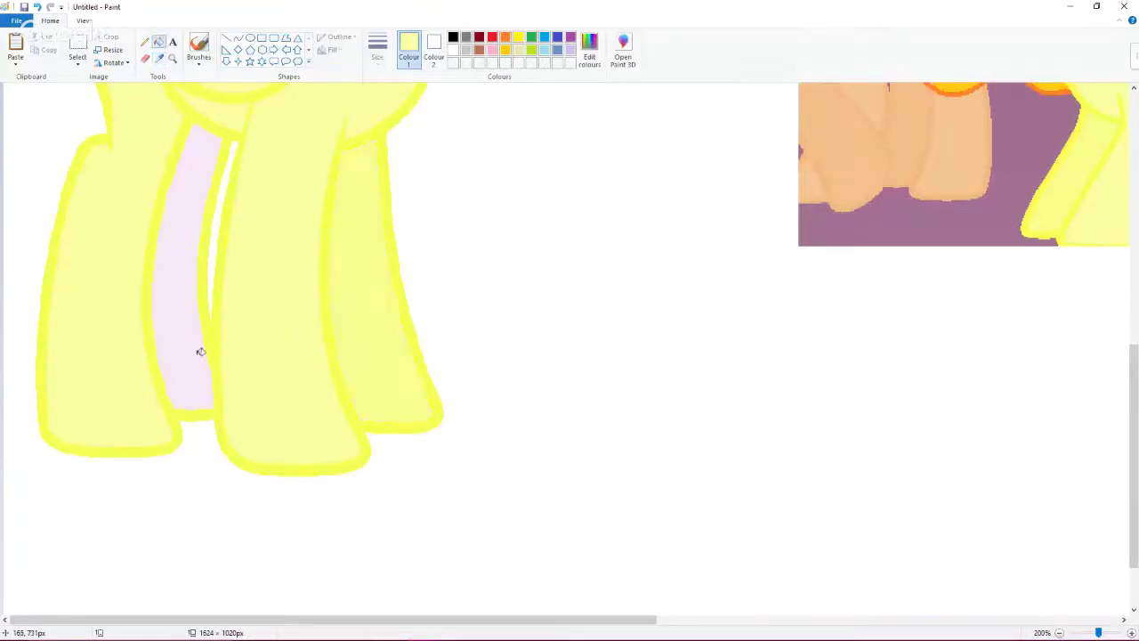
{"action": "left_click", "coordinate": [202, 348]}
Step: Sample the orange outline colour from the reference pony's mane and choose the pencil's line width
{"action": "scroll", "coordinate": [204, 347], "scroll_direction": "up", "scroll_amount": 5}
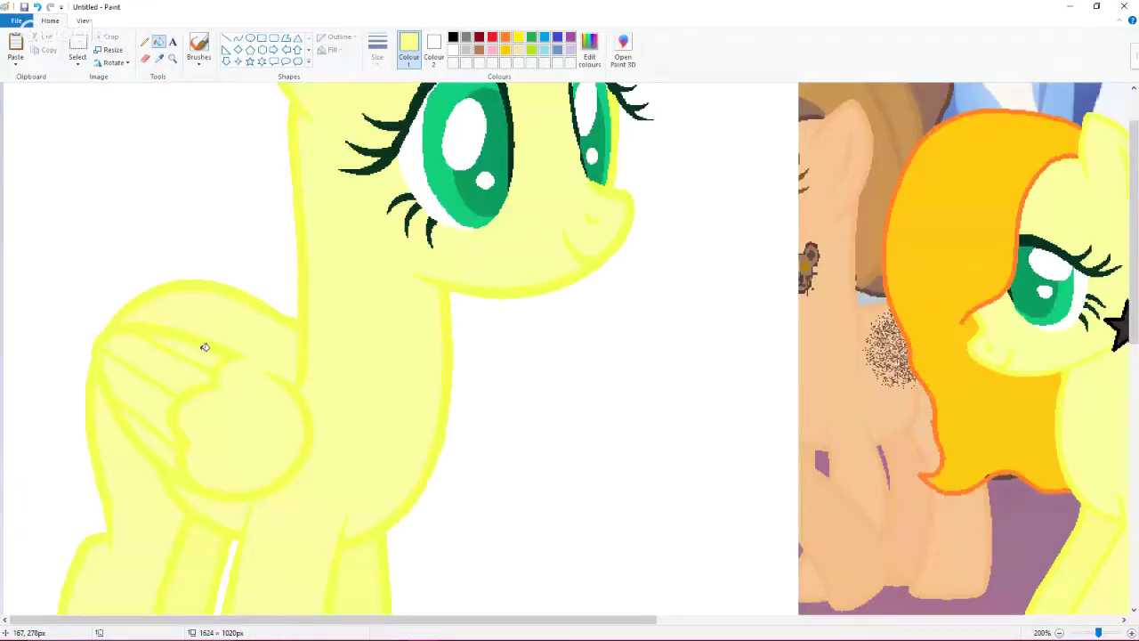
{"action": "scroll", "coordinate": [205, 347], "scroll_direction": "down", "scroll_amount": 2}
{"action": "left_click", "coordinate": [158, 57]}
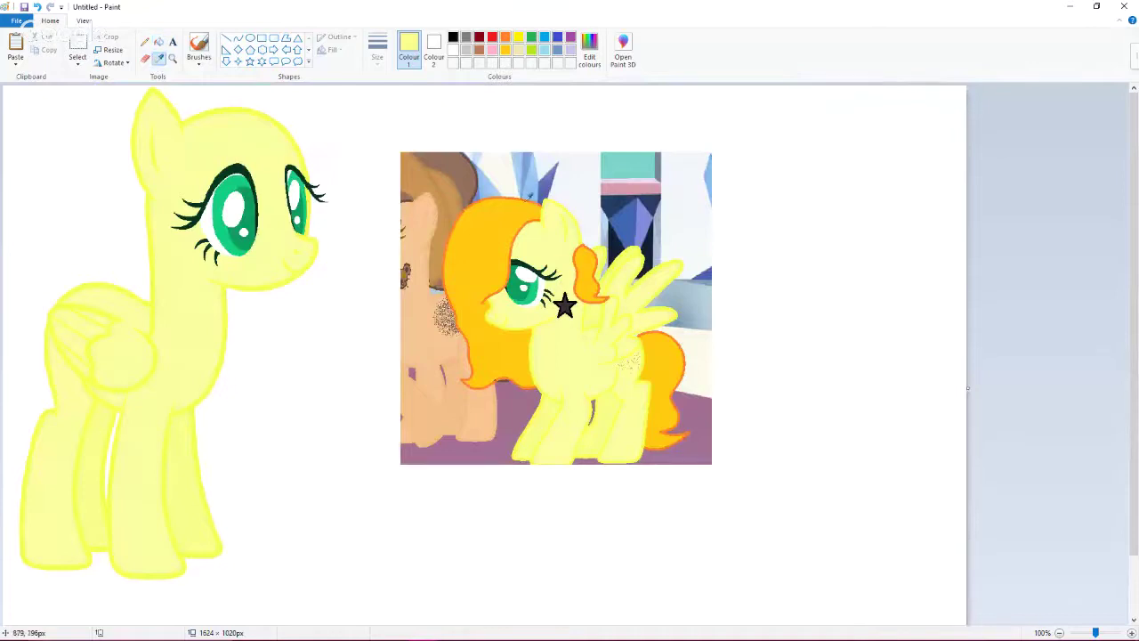
{"action": "left_click", "coordinate": [526, 197]}
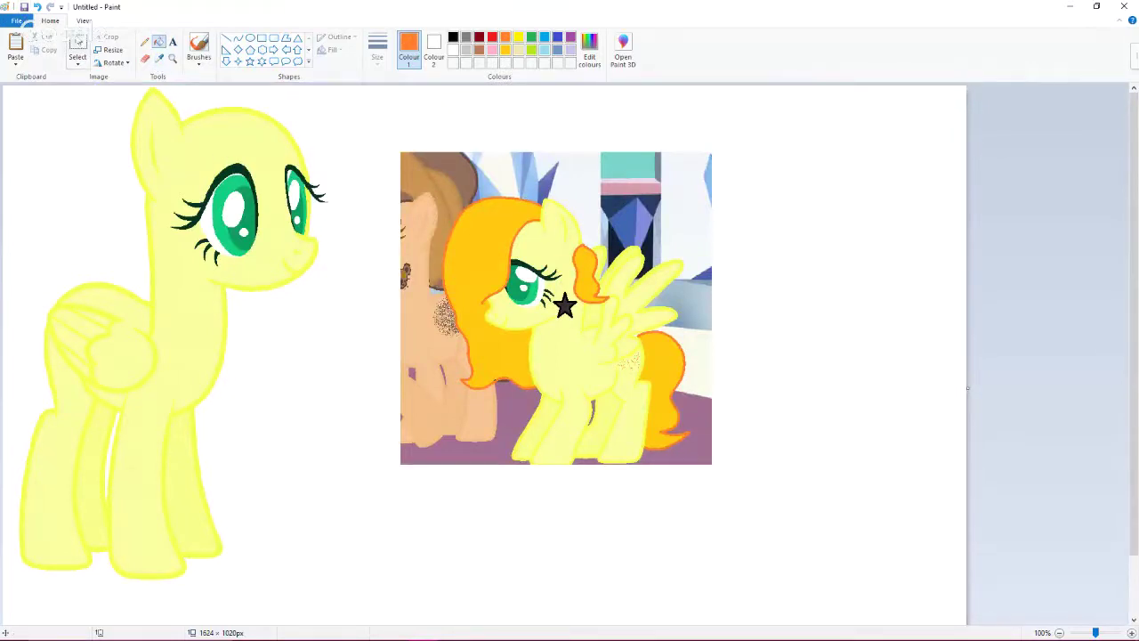
{"action": "left_click", "coordinate": [145, 42]}
{"action": "scroll", "coordinate": [288, 190], "scroll_direction": "up", "scroll_amount": 2}
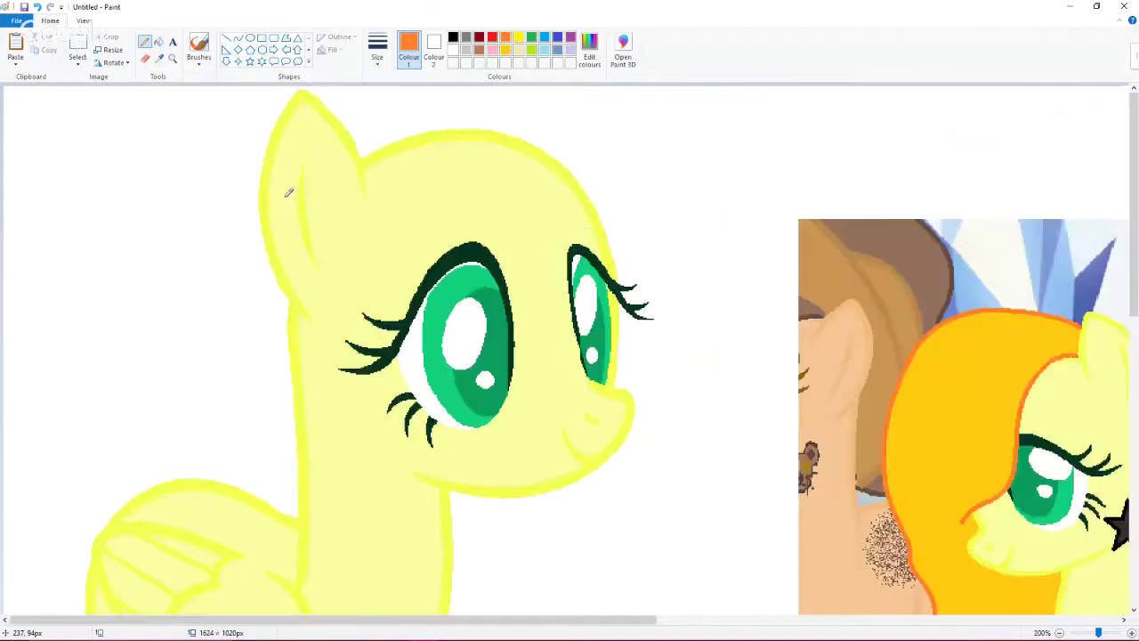
{"action": "left_click_drag", "start_coordinate": [364, 153], "coordinate": [374, 230]}
{"action": "key", "text": "ctrl+z"}
{"action": "left_click", "coordinate": [378, 49]}
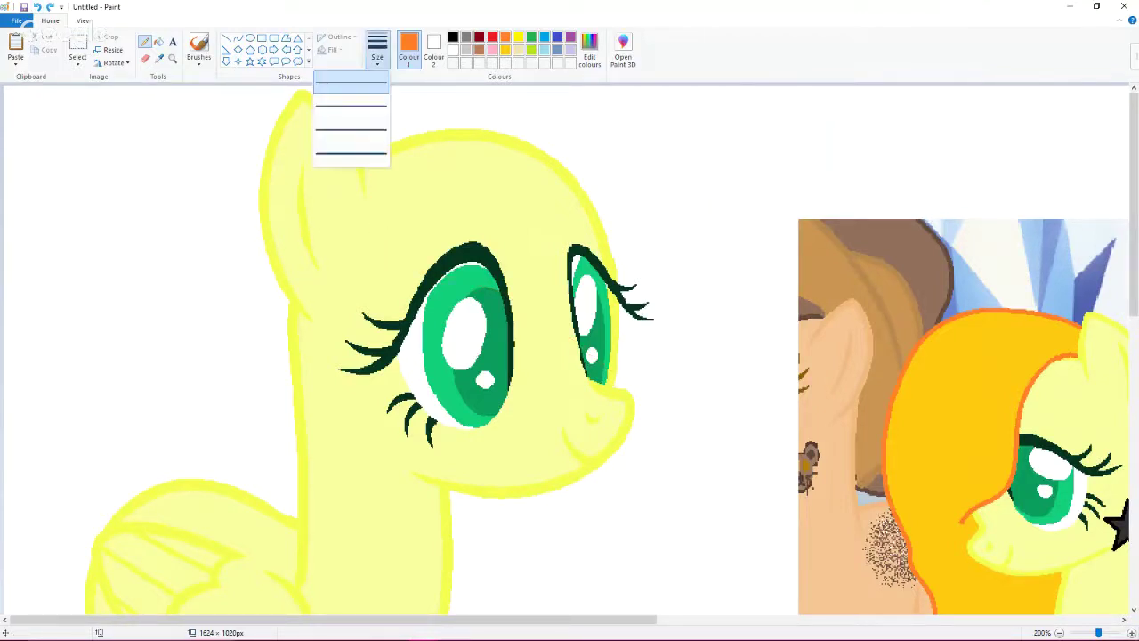
{"action": "left_click", "coordinate": [352, 91]}
Step: Draw the fringe's lower edge as a wavy orange line from the ear's base across the eyes past the muzzle, undoing the first attempt
{"action": "mouse_move", "coordinate": [364, 153]}
{"action": "left_mouse_down"}
{"action": "mouse_move", "coordinate": [372, 194]}
{"action": "mouse_move", "coordinate": [461, 260]}
{"action": "mouse_move", "coordinate": [526, 338]}
{"action": "mouse_move", "coordinate": [635, 380]}
{"action": "left_mouse_up"}
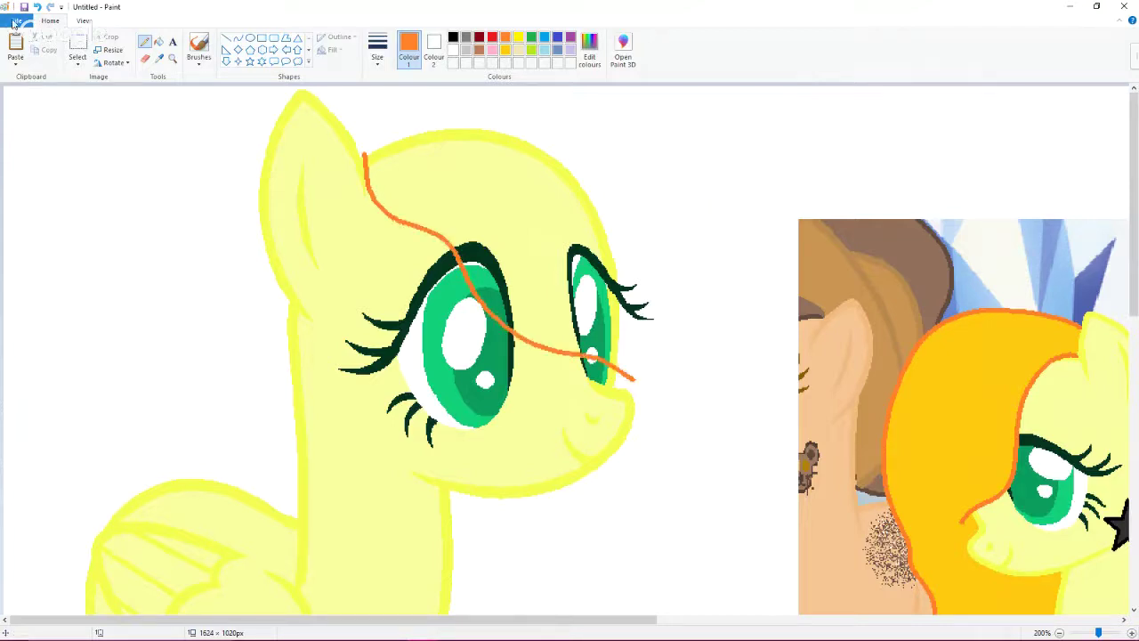
{"action": "left_click", "coordinate": [38, 7]}
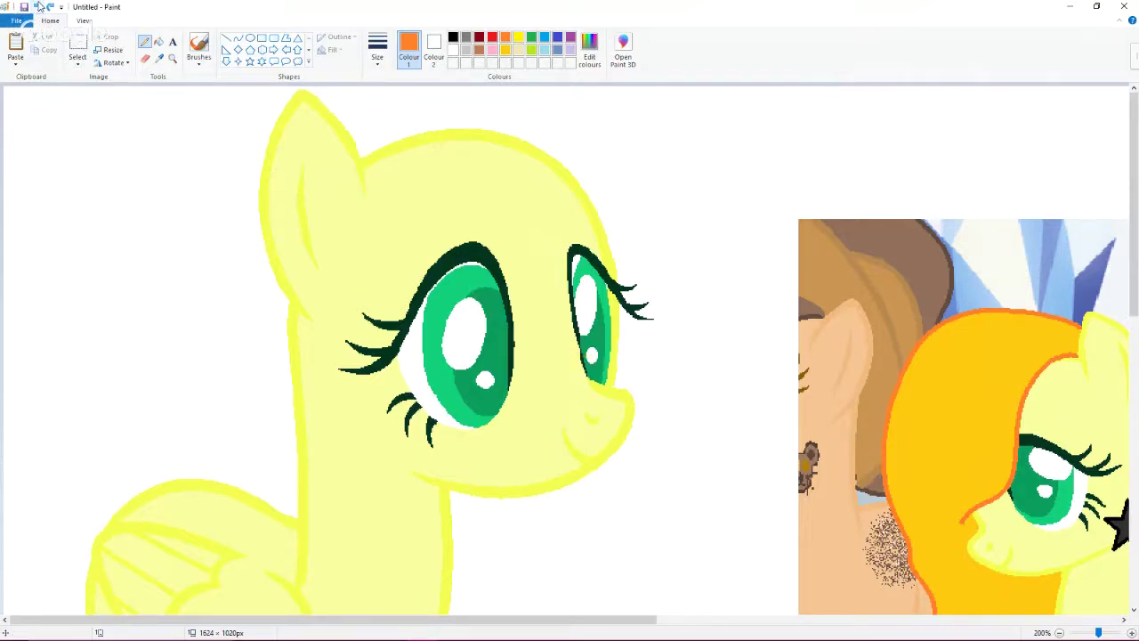
{"action": "mouse_move", "coordinate": [370, 159]}
{"action": "left_mouse_down"}
{"action": "mouse_move", "coordinate": [412, 278]}
{"action": "mouse_move", "coordinate": [666, 392]}
{"action": "left_mouse_up"}
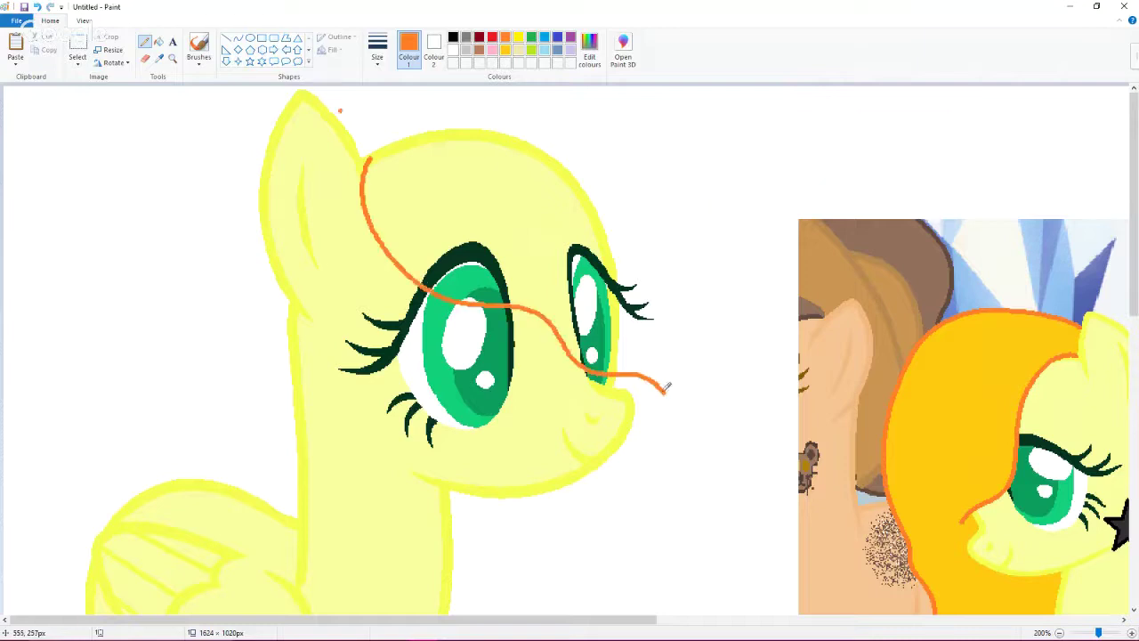
{"action": "mouse_move", "coordinate": [339, 110]}
{"action": "left_mouse_down"}
{"action": "mouse_move", "coordinate": [435, 96]}
{"action": "mouse_move", "coordinate": [672, 247]}
{"action": "left_mouse_up"}
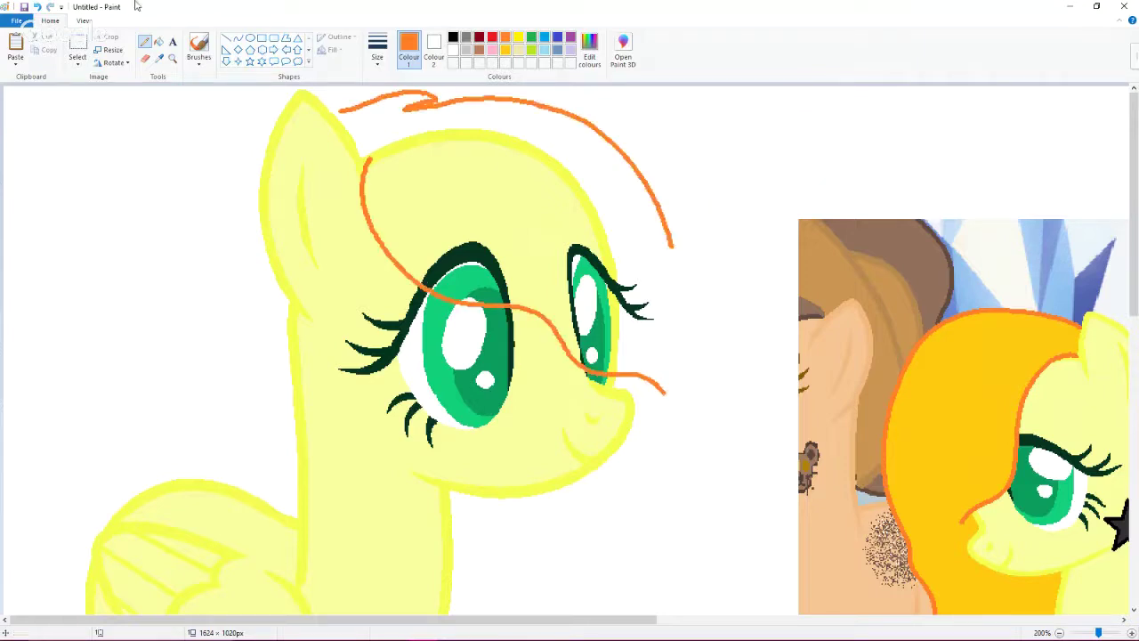
{"action": "left_click", "coordinate": [38, 7]}
{"action": "left_click", "coordinate": [38, 7]}
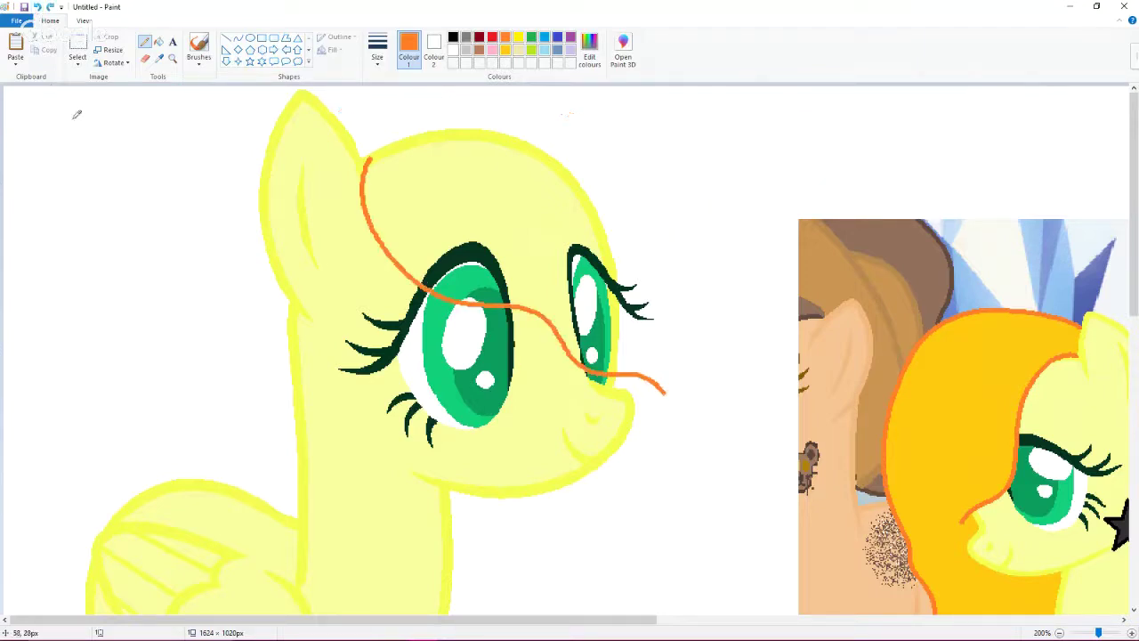
Step: Outline the mane in orange from the ear over the head, down before the face and back to the chest, plus a curve behind the neck
{"action": "mouse_move", "coordinate": [325, 112]}
{"action": "left_mouse_down"}
{"action": "mouse_move", "coordinate": [468, 65]}
{"action": "mouse_move", "coordinate": [578, 90]}
{"action": "mouse_move", "coordinate": [666, 146]}
{"action": "mouse_move", "coordinate": [714, 214]}
{"action": "mouse_move", "coordinate": [732, 429]}
{"action": "mouse_move", "coordinate": [698, 552]}
{"action": "left_mouse_up"}
{"action": "scroll", "coordinate": [694, 259], "scroll_direction": "down", "scroll_amount": 3}
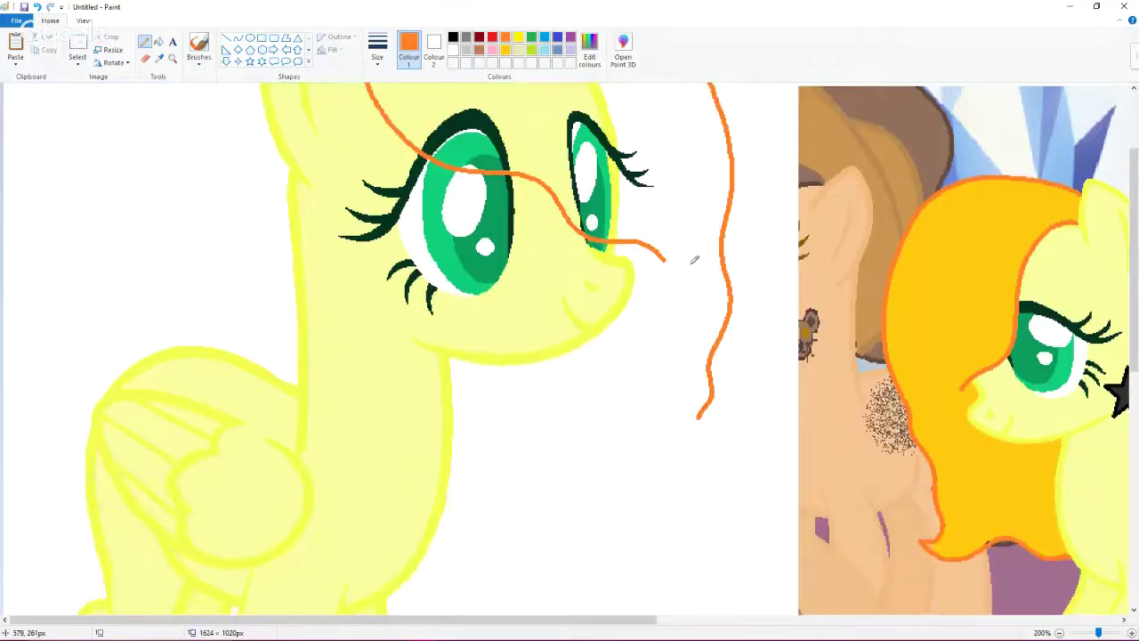
{"action": "scroll", "coordinate": [694, 259], "scroll_direction": "down", "scroll_amount": 3}
{"action": "mouse_move", "coordinate": [699, 285]}
{"action": "left_mouse_down"}
{"action": "mouse_move", "coordinate": [710, 387]}
{"action": "mouse_move", "coordinate": [672, 416]}
{"action": "mouse_move", "coordinate": [434, 397]}
{"action": "left_mouse_up"}
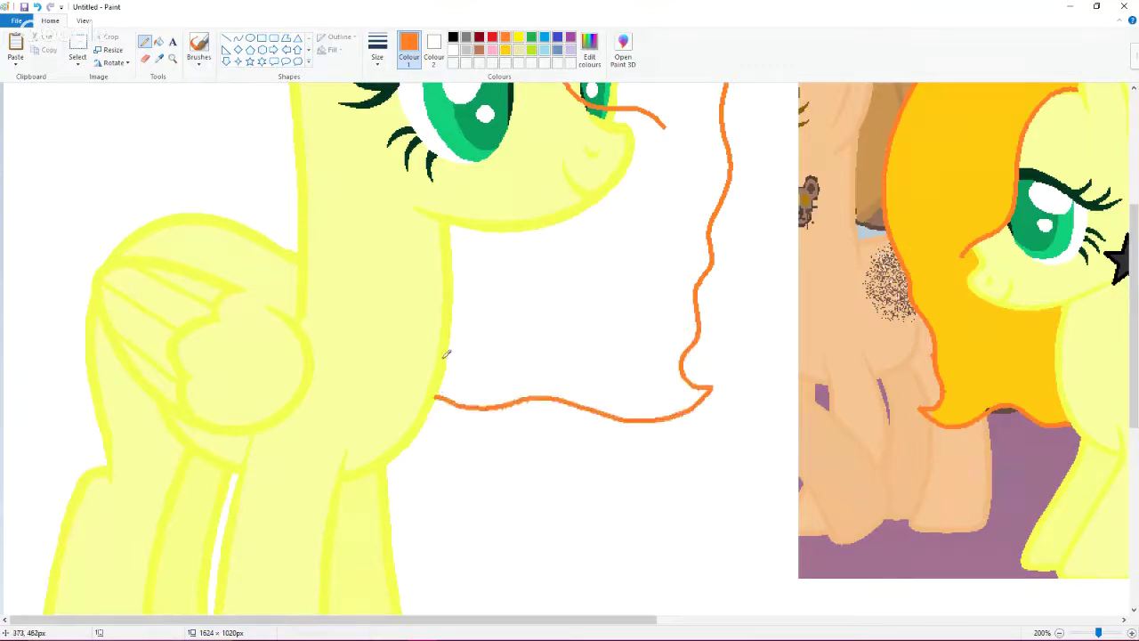
{"action": "scroll", "coordinate": [446, 353], "scroll_direction": "up", "scroll_amount": 5}
{"action": "scroll", "coordinate": [440, 347], "scroll_direction": "down", "scroll_amount": 2}
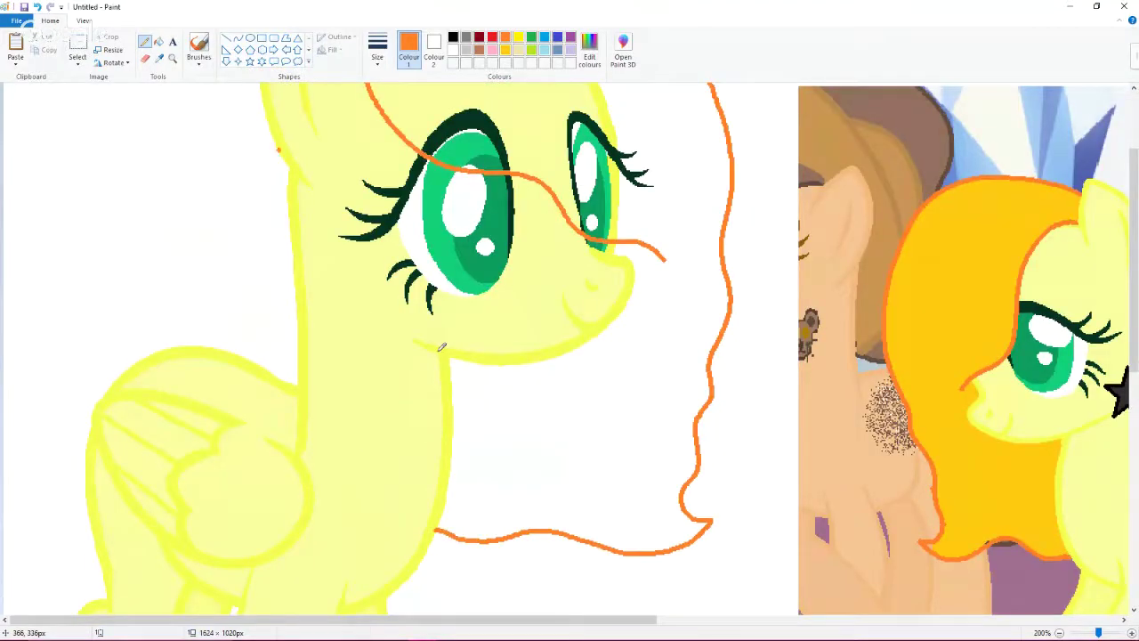
{"action": "mouse_move", "coordinate": [279, 150]}
{"action": "left_mouse_down"}
{"action": "mouse_move", "coordinate": [253, 223]}
{"action": "mouse_move", "coordinate": [296, 288]}
{"action": "left_mouse_up"}
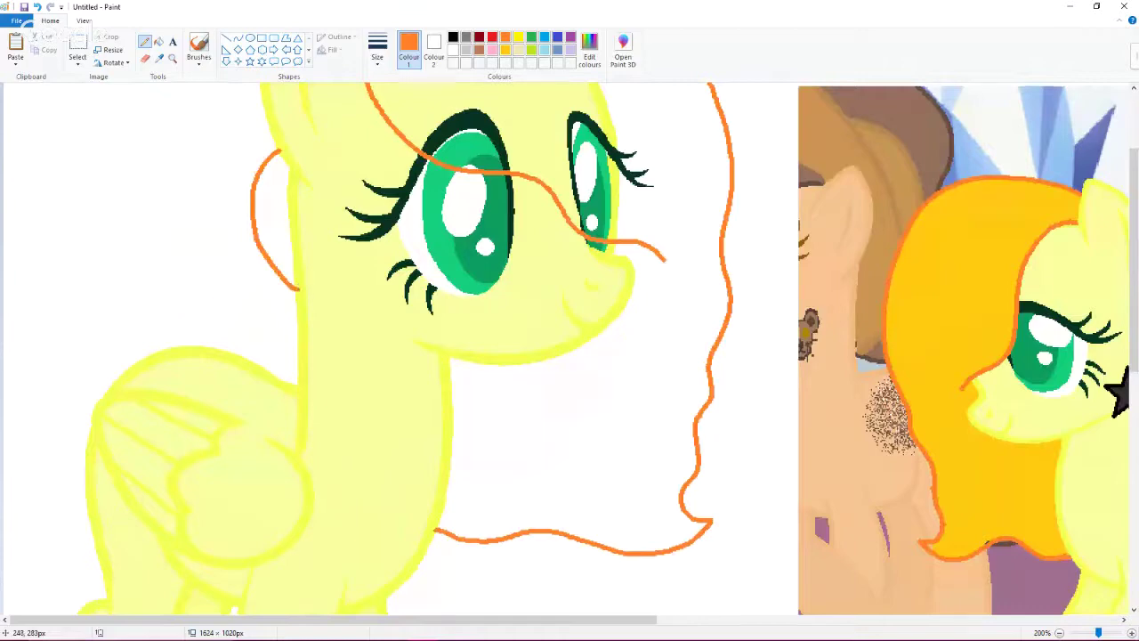
Step: Select the whole picture and move it down and to the right to make room above and behind the pony
{"action": "scroll", "coordinate": [313, 223], "scroll_direction": "down", "scroll_amount": 2}
{"action": "scroll", "coordinate": [267, 198], "scroll_direction": "down", "scroll_amount": 2}
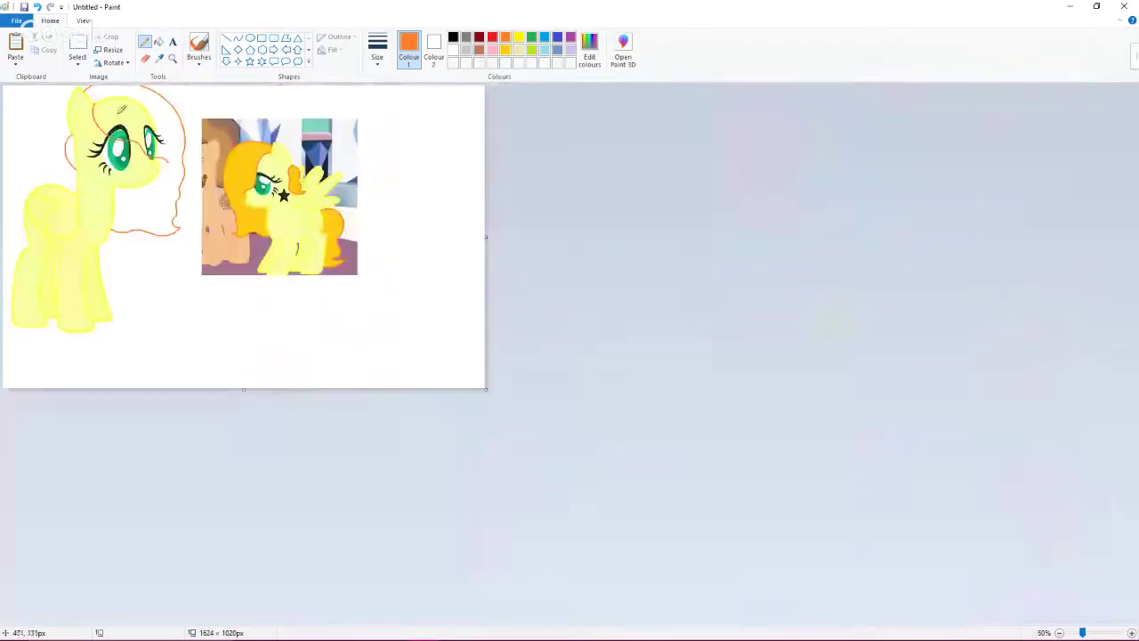
{"action": "left_click", "coordinate": [77, 62]}
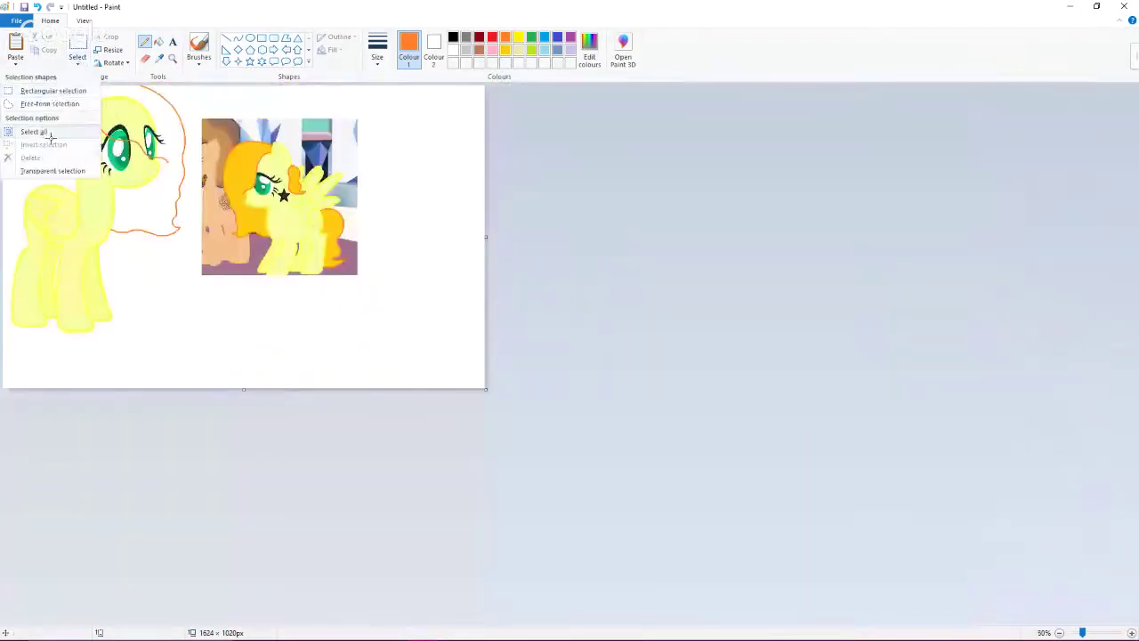
{"action": "left_click", "coordinate": [36, 130]}
{"action": "left_click_drag", "start_coordinate": [103, 188], "coordinate": [142, 206]}
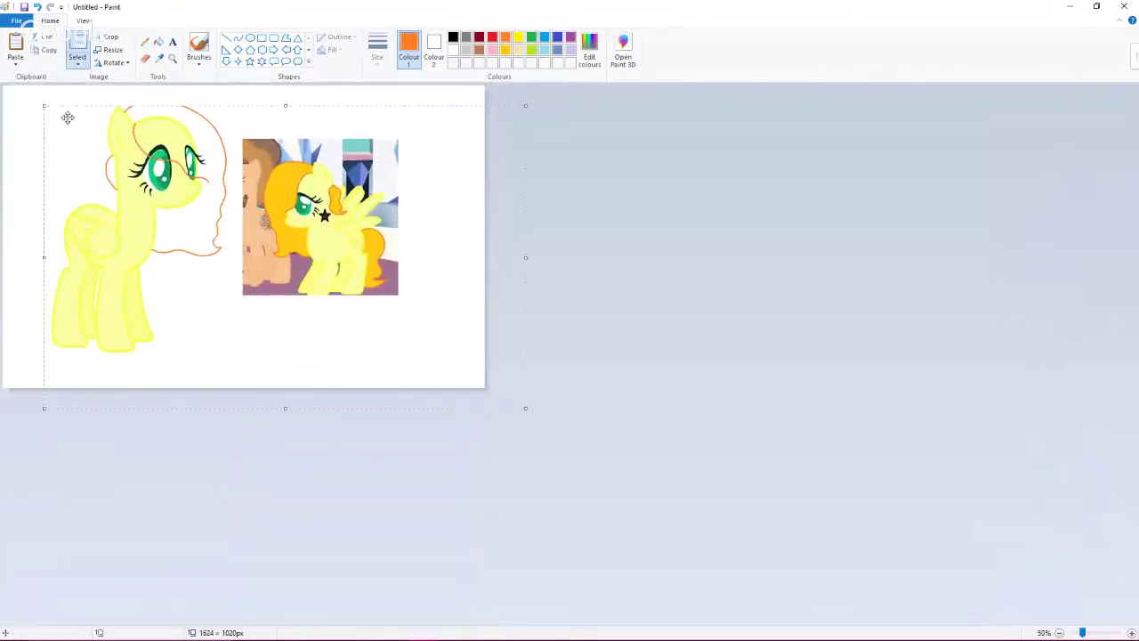
Step: Close the gap at the top of the mane outline with an orange pencil curve above the head
{"action": "scroll", "coordinate": [201, 160], "scroll_direction": "up", "scroll_amount": 3}
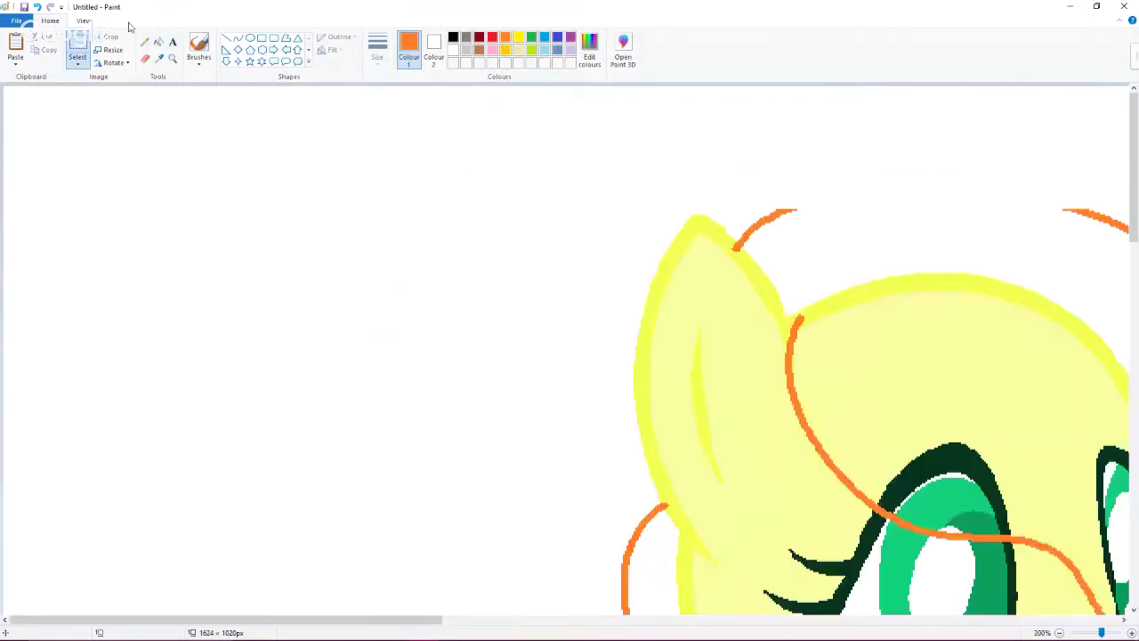
{"action": "left_click", "coordinate": [142, 44]}
{"action": "mouse_move", "coordinate": [796, 211]}
{"action": "left_mouse_down"}
{"action": "mouse_move", "coordinate": [840, 178]}
{"action": "mouse_move", "coordinate": [962, 175]}
{"action": "mouse_move", "coordinate": [1068, 190]}
{"action": "mouse_move", "coordinate": [1082, 210]}
{"action": "left_mouse_up"}
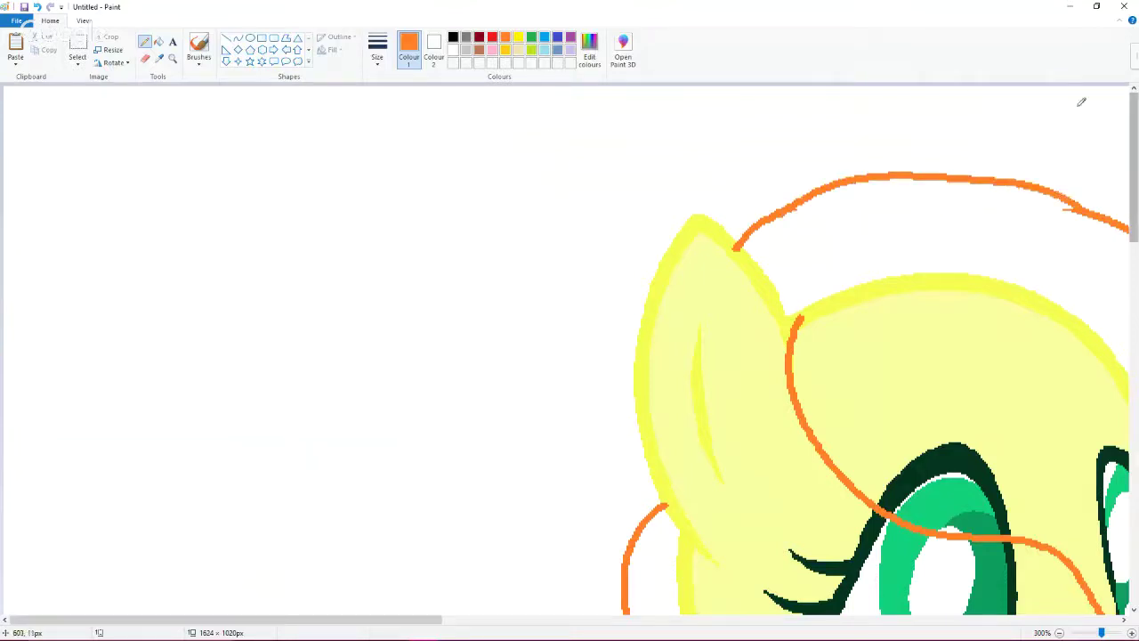
{"action": "scroll", "coordinate": [564, 359], "scroll_direction": "down", "scroll_amount": 3}
{"action": "scroll", "coordinate": [584, 371], "scroll_direction": "up", "scroll_amount": 3}
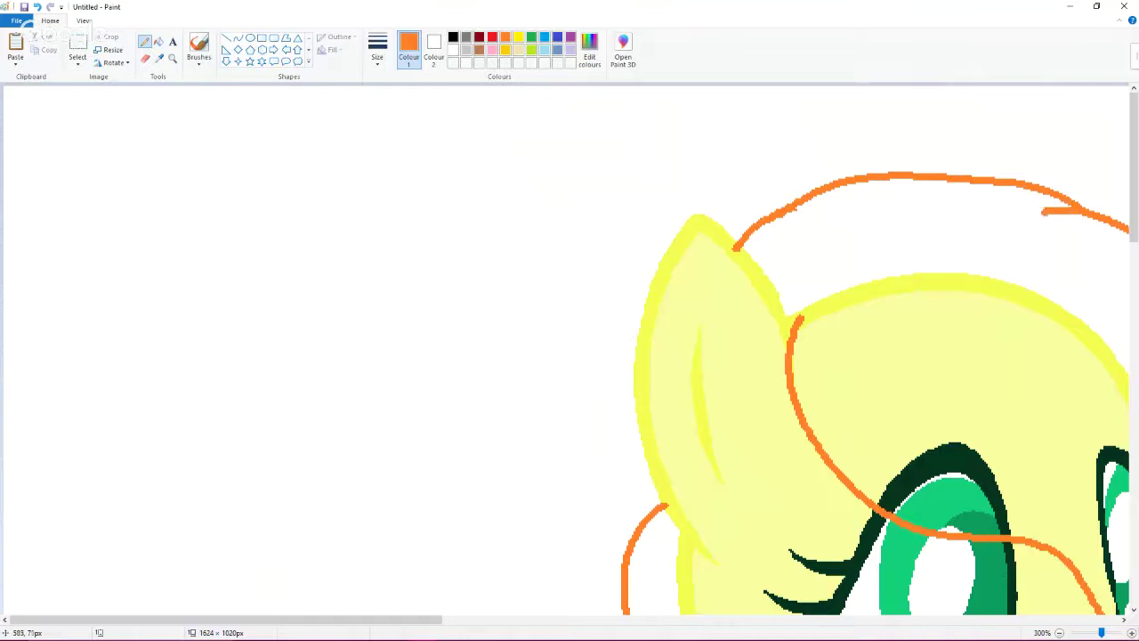
{"action": "scroll", "coordinate": [1003, 284], "scroll_direction": "down", "scroll_amount": 3}
{"action": "scroll", "coordinate": [999, 283], "scroll_direction": "down", "scroll_amount": 3}
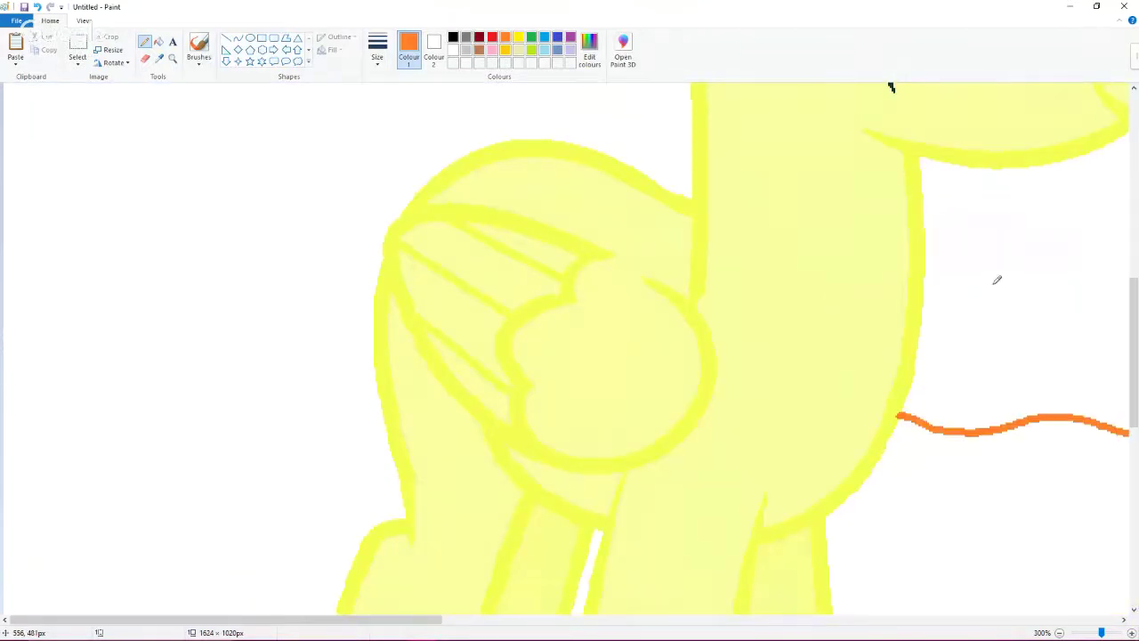
{"action": "mouse_move", "coordinate": [452, 166]}
{"action": "left_mouse_down"}
{"action": "mouse_move", "coordinate": [262, 175]}
{"action": "mouse_move", "coordinate": [190, 499]}
{"action": "mouse_move", "coordinate": [158, 505]}
{"action": "mouse_move", "coordinate": [350, 565]}
{"action": "left_mouse_up"}
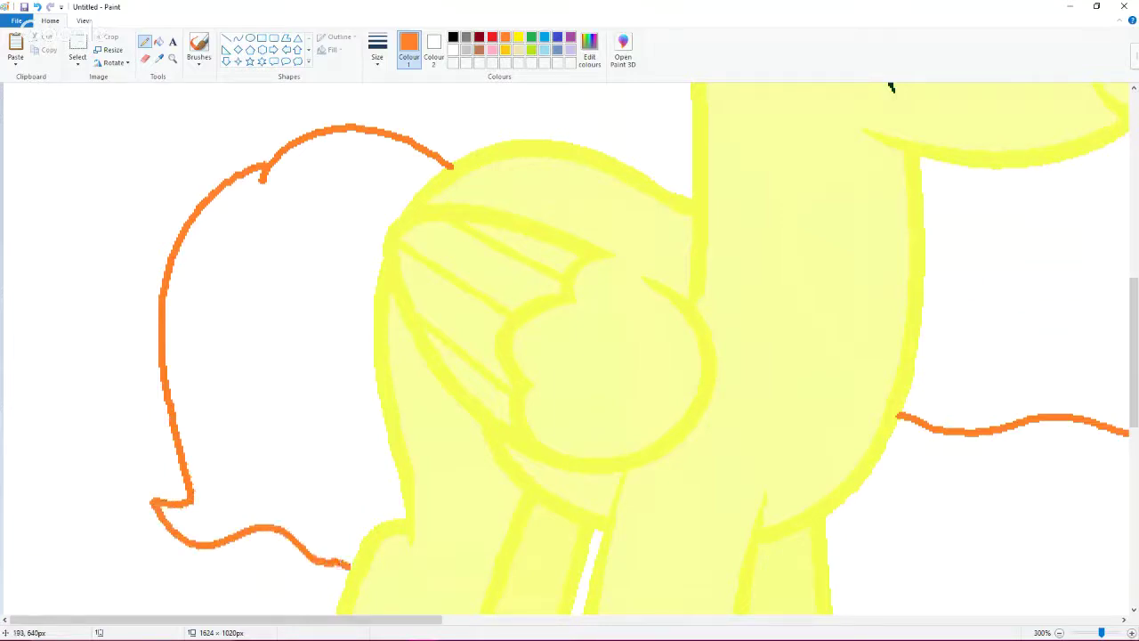
{"action": "left_click", "coordinate": [37, 6]}
{"action": "left_click", "coordinate": [37, 6]}
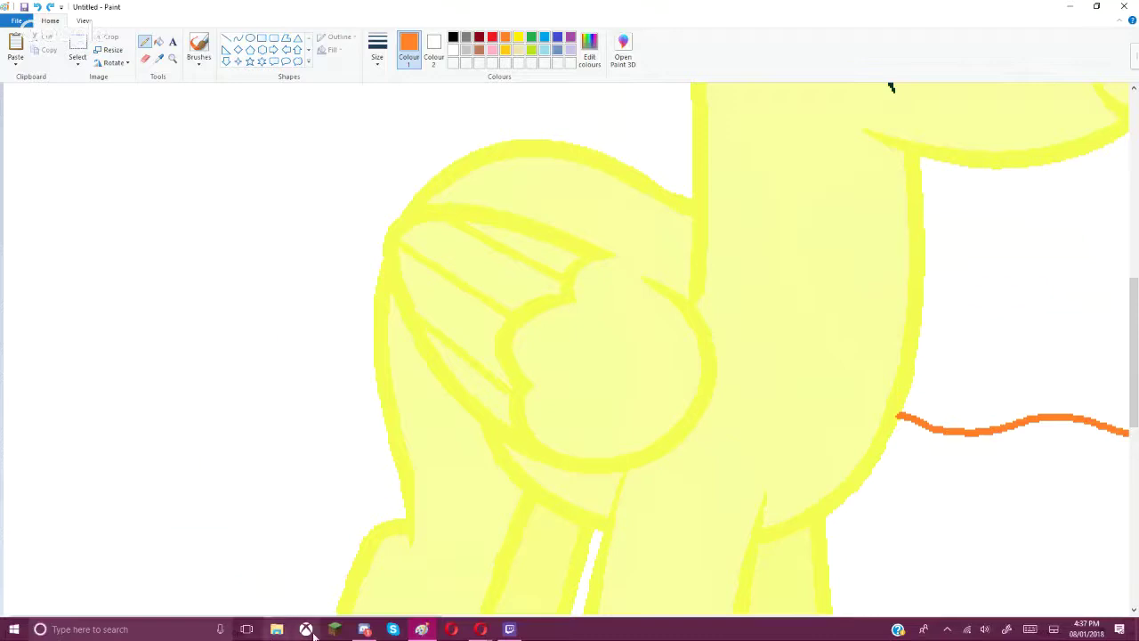
Step: Skip to the next track in the YouTube music playlist in Opera and return to Paint
{"action": "mouse_move", "coordinate": [480, 632]}
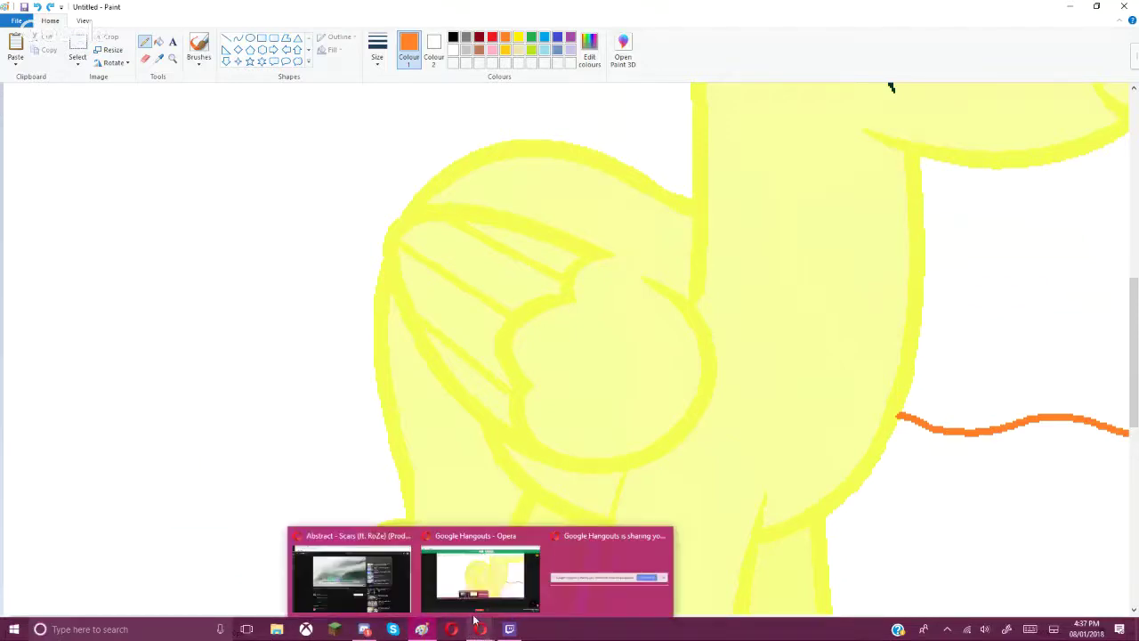
{"action": "left_click", "coordinate": [351, 574]}
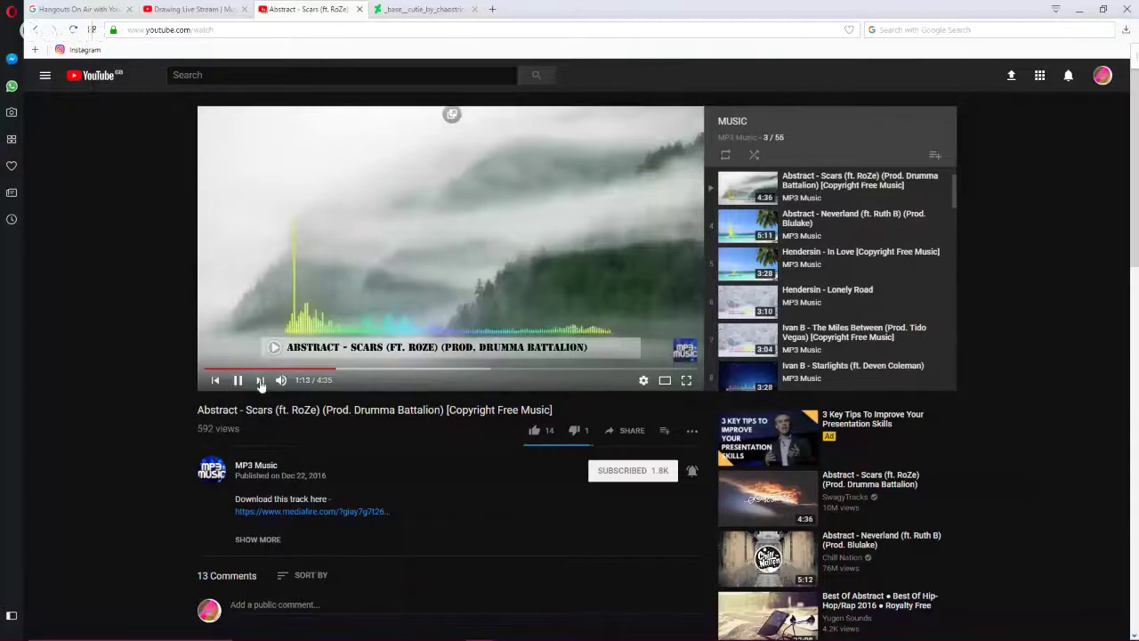
{"action": "key", "text": "shift+n"}
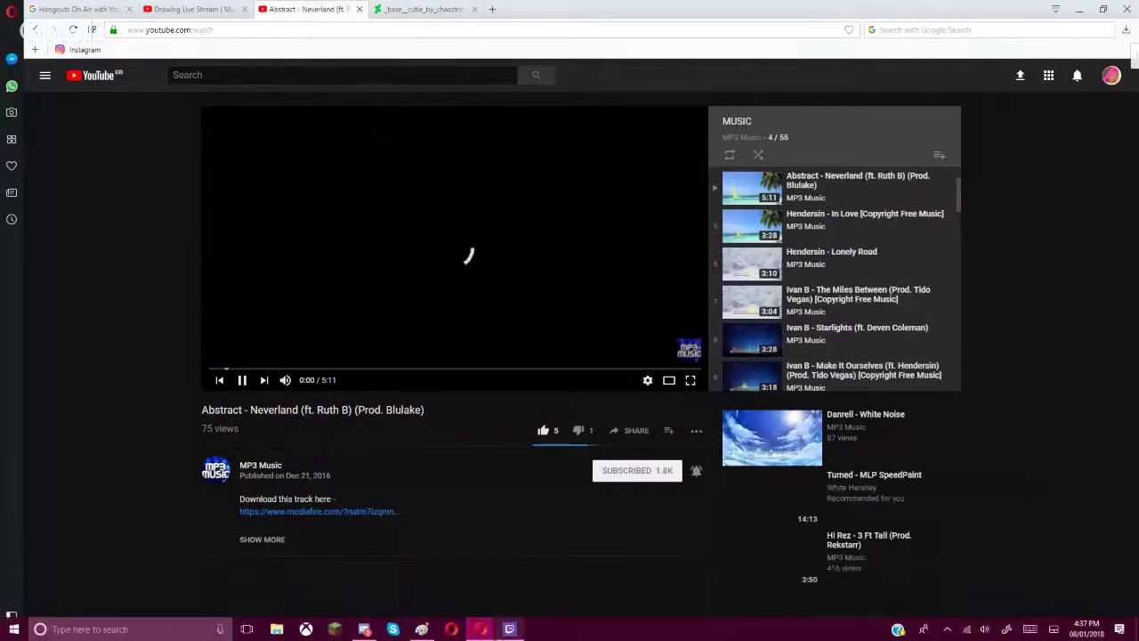
{"action": "left_click", "coordinate": [422, 629]}
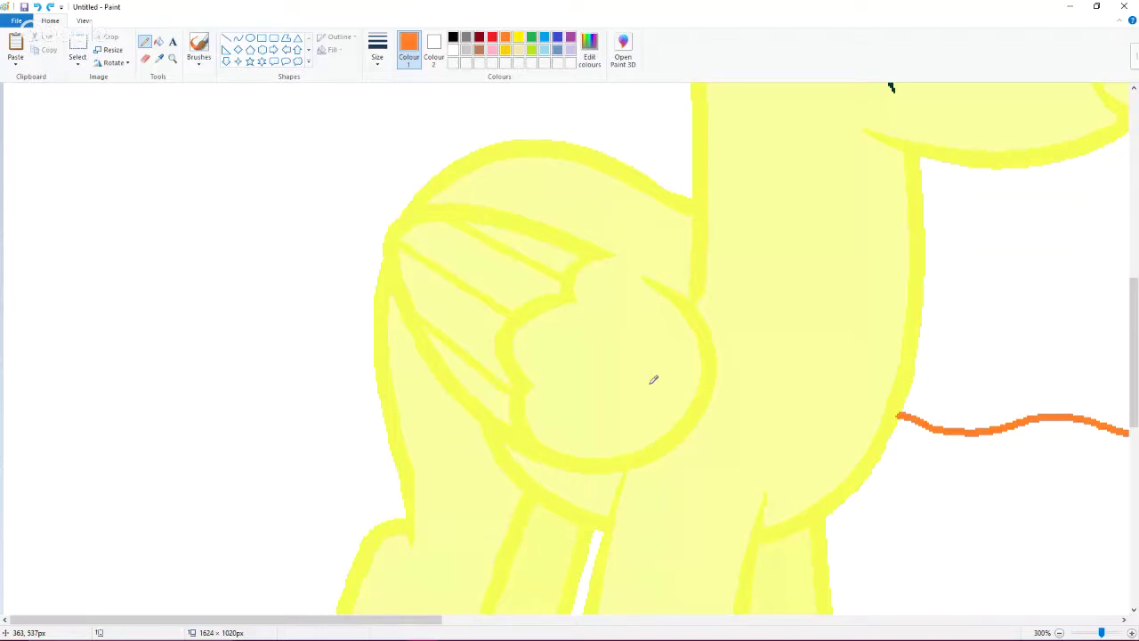
{"action": "scroll", "coordinate": [647, 252], "scroll_direction": "up", "scroll_amount": 2}
{"action": "scroll", "coordinate": [644, 262], "scroll_direction": "down", "scroll_amount": 2}
{"action": "mouse_move", "coordinate": [480, 145]}
{"action": "left_mouse_down"}
{"action": "mouse_move", "coordinate": [344, 83]}
{"action": "mouse_move", "coordinate": [307, 100]}
{"action": "mouse_move", "coordinate": [242, 176]}
{"action": "mouse_move", "coordinate": [214, 254]}
{"action": "mouse_move", "coordinate": [180, 420]}
{"action": "mouse_move", "coordinate": [217, 450]}
{"action": "mouse_move", "coordinate": [166, 538]}
{"action": "mouse_move", "coordinate": [306, 567]}
{"action": "mouse_move", "coordinate": [347, 589]}
{"action": "left_mouse_up"}
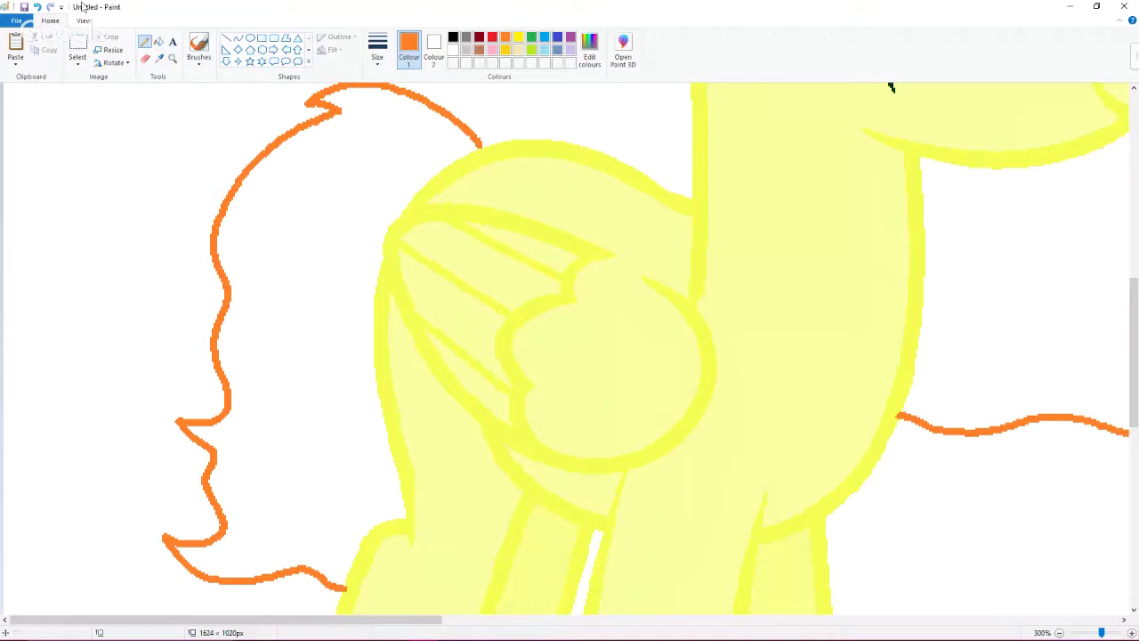
{"action": "left_click", "coordinate": [39, 9]}
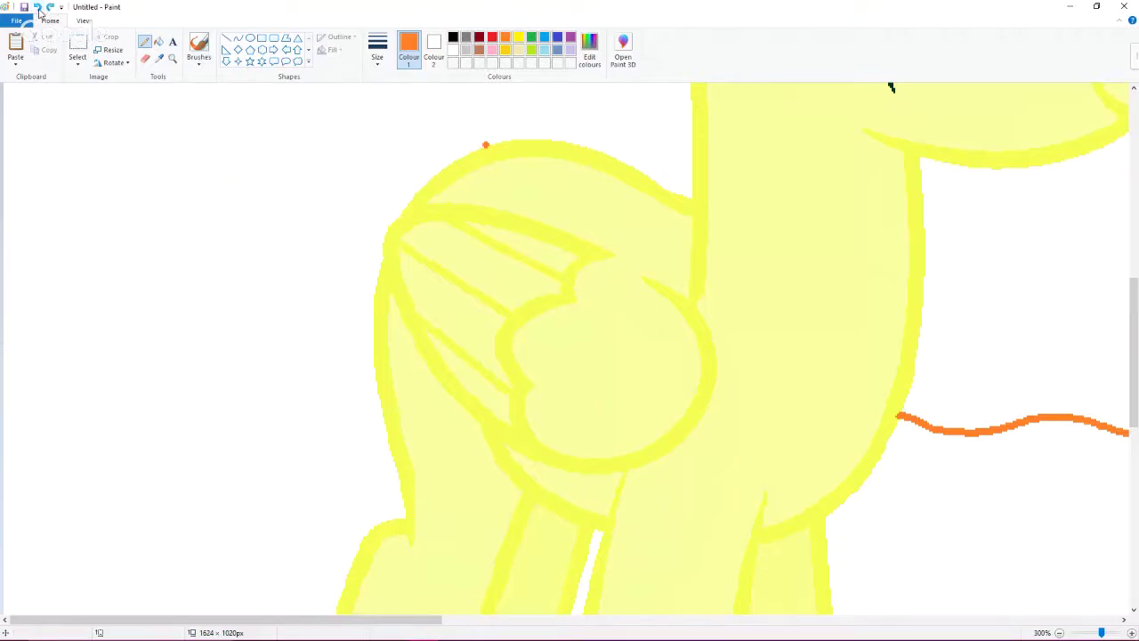
Step: Draw the tail outline in orange as a wavy line with pointed tips, from the top of the rump down to the hind leg
{"action": "mouse_move", "coordinate": [485, 144]}
{"action": "left_mouse_down"}
{"action": "mouse_move", "coordinate": [328, 82]}
{"action": "mouse_move", "coordinate": [358, 105]}
{"action": "mouse_move", "coordinate": [248, 183]}
{"action": "mouse_move", "coordinate": [281, 405]}
{"action": "mouse_move", "coordinate": [235, 549]}
{"action": "mouse_move", "coordinate": [347, 589]}
{"action": "left_mouse_up"}
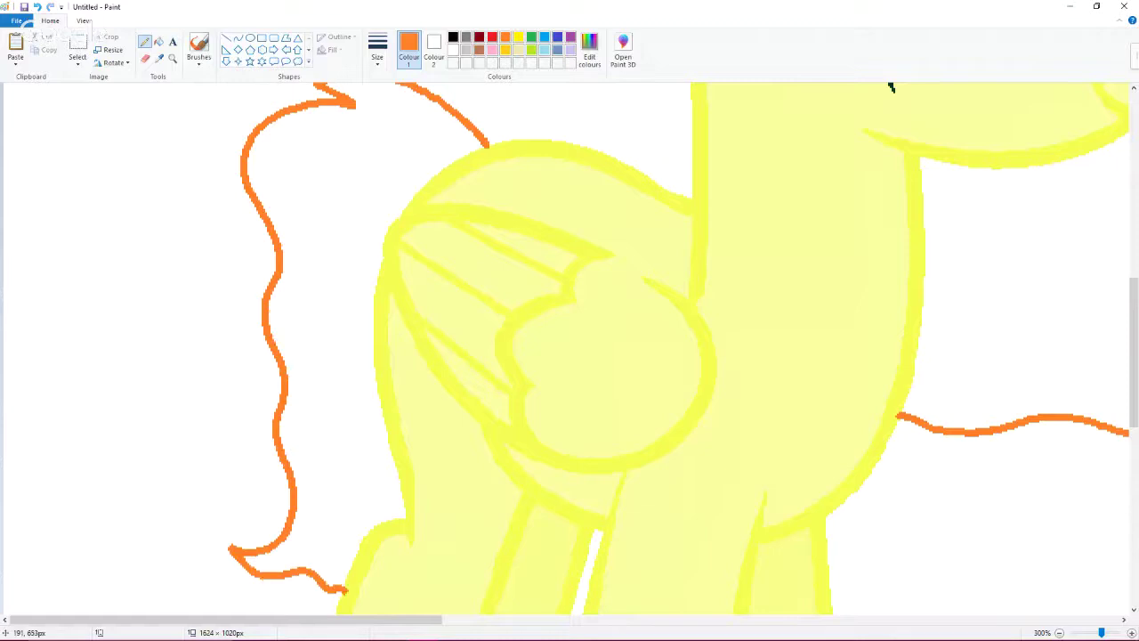
{"action": "scroll", "coordinate": [368, 445], "scroll_direction": "up", "scroll_amount": 1}
{"action": "scroll", "coordinate": [356, 376], "scroll_direction": "down", "scroll_amount": 3}
{"action": "scroll", "coordinate": [361, 359], "scroll_direction": "down", "scroll_amount": 2, "text": "ctrl"}
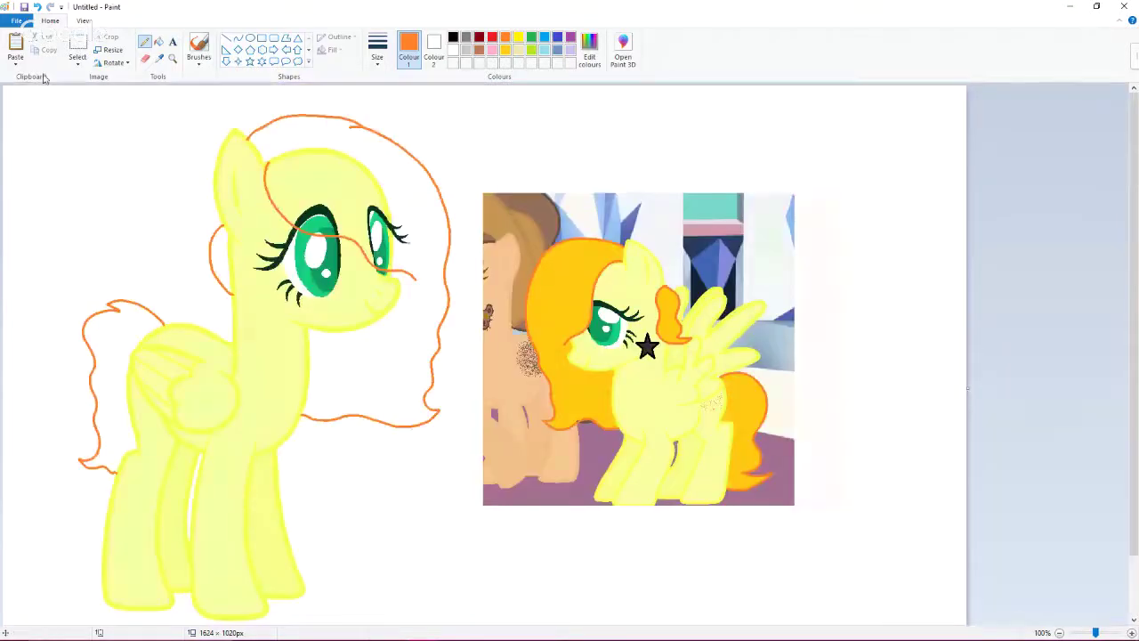
Step: Sample the yellow from the ear's outline and paint over the orange line ends overlapping the ear and the top of the fringe
{"action": "left_click", "coordinate": [172, 58]}
{"action": "left_click", "coordinate": [482, 219]}
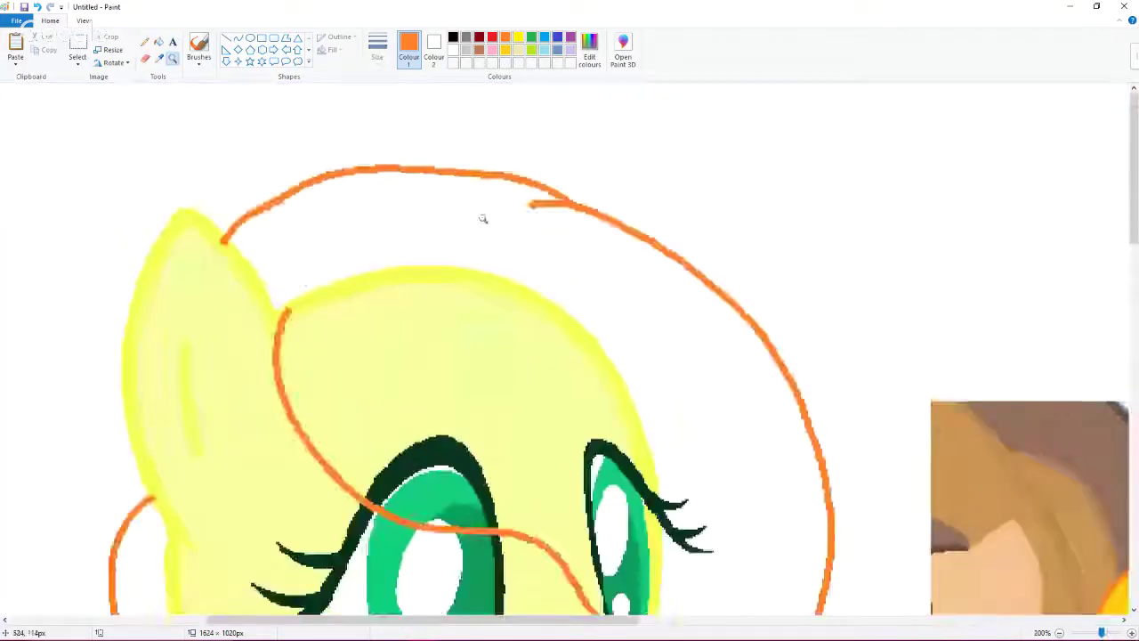
{"action": "scroll", "coordinate": [279, 255], "scroll_direction": "up", "scroll_amount": 4, "text": "ctrl"}
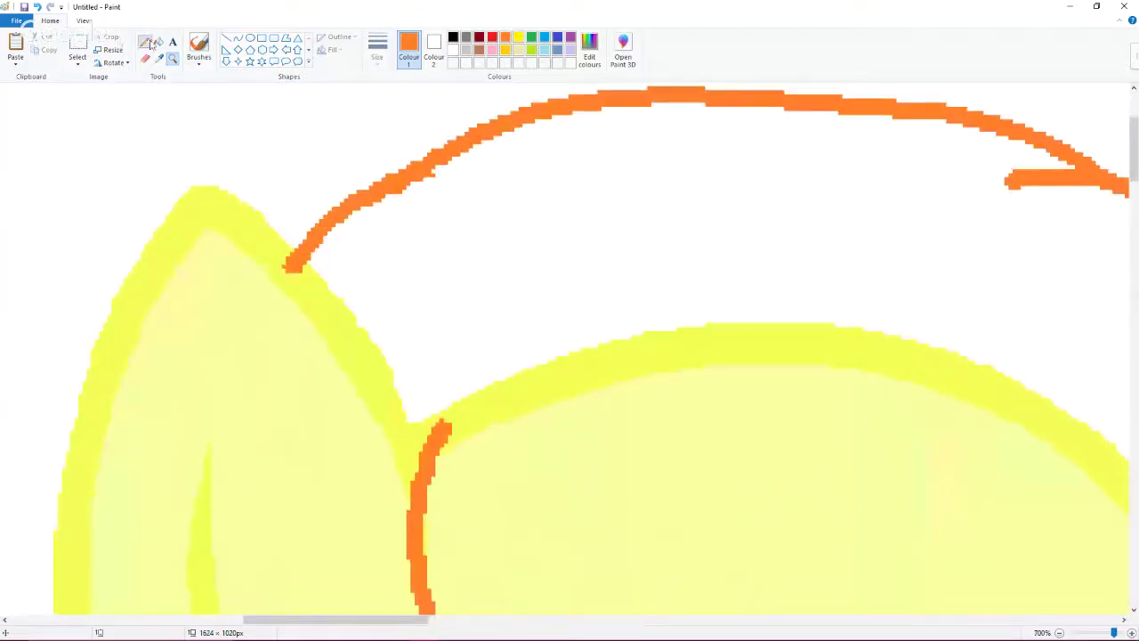
{"action": "left_click", "coordinate": [147, 43]}
{"action": "left_click", "coordinate": [159, 58]}
{"action": "left_click", "coordinate": [237, 225]}
{"action": "left_click_drag", "start_coordinate": [290, 259], "coordinate": [307, 264]}
{"action": "mouse_move", "coordinate": [436, 467]}
{"action": "left_mouse_down"}
{"action": "mouse_move", "coordinate": [437, 428]}
{"action": "mouse_move", "coordinate": [437, 442]}
{"action": "mouse_move", "coordinate": [450, 422]}
{"action": "mouse_move", "coordinate": [443, 441]}
{"action": "mouse_move", "coordinate": [418, 439]}
{"action": "mouse_move", "coordinate": [420, 476]}
{"action": "left_mouse_up"}
Step: Sample the mane's orange again and extend the top of the fringe line to the notch between ear and head
{"action": "left_click", "coordinate": [160, 59]}
{"action": "left_click", "coordinate": [337, 214]}
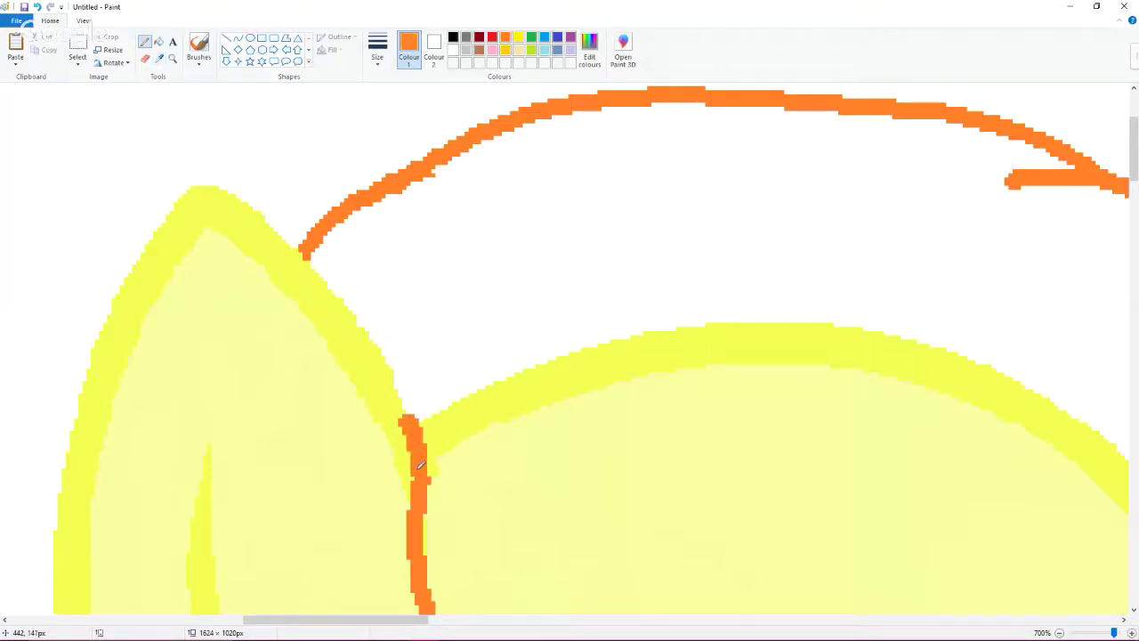
{"action": "scroll", "coordinate": [402, 448], "scroll_direction": "down", "scroll_amount": 2}
{"action": "scroll", "coordinate": [178, 386], "scroll_direction": "down", "scroll_amount": 5}
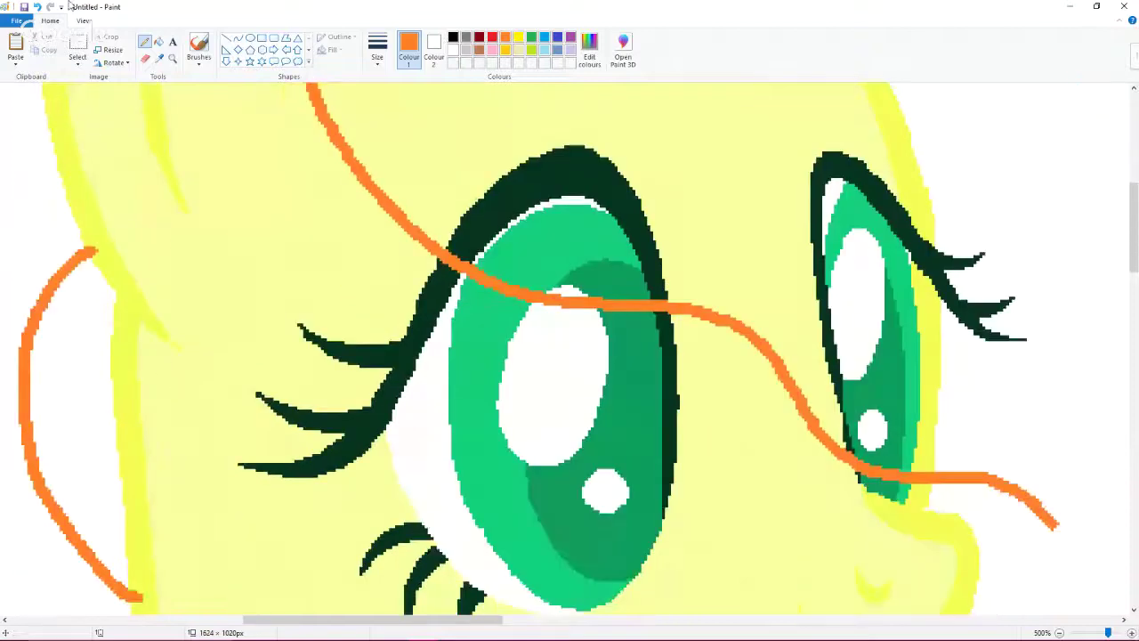
Step: Sample the yellow from the head outline and paint over the orange line ends overlapping the neck, rump and chest outlines
{"action": "left_click", "coordinate": [160, 59]}
{"action": "left_click", "coordinate": [85, 180]}
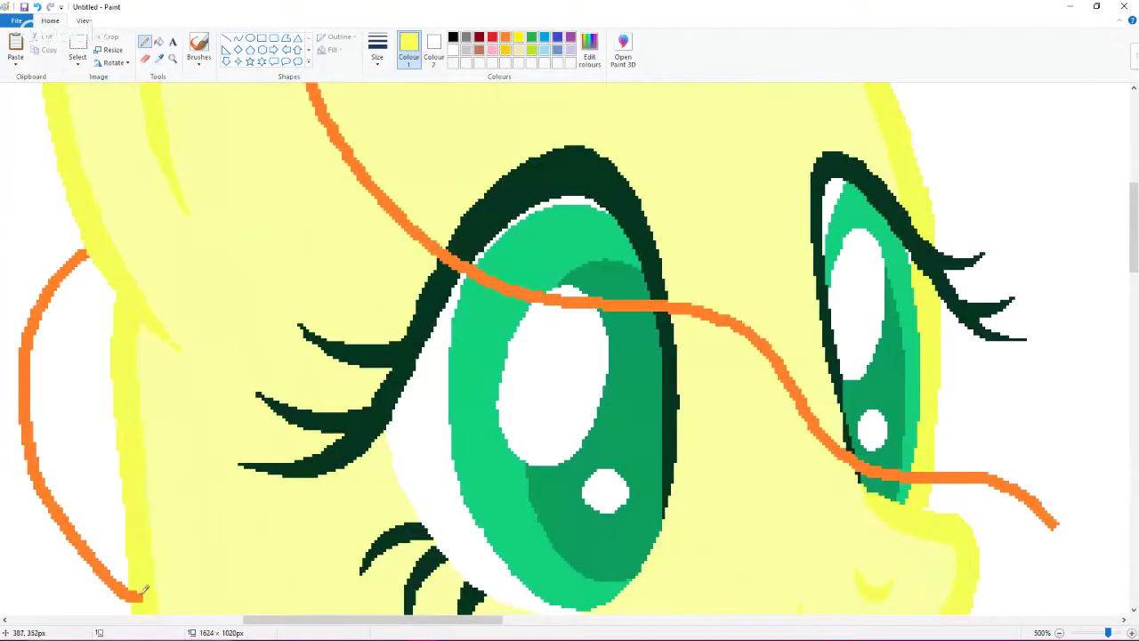
{"action": "left_click_drag", "start_coordinate": [138, 593], "coordinate": [139, 602]}
{"action": "scroll", "coordinate": [807, 426], "scroll_direction": "down", "scroll_amount": 4}
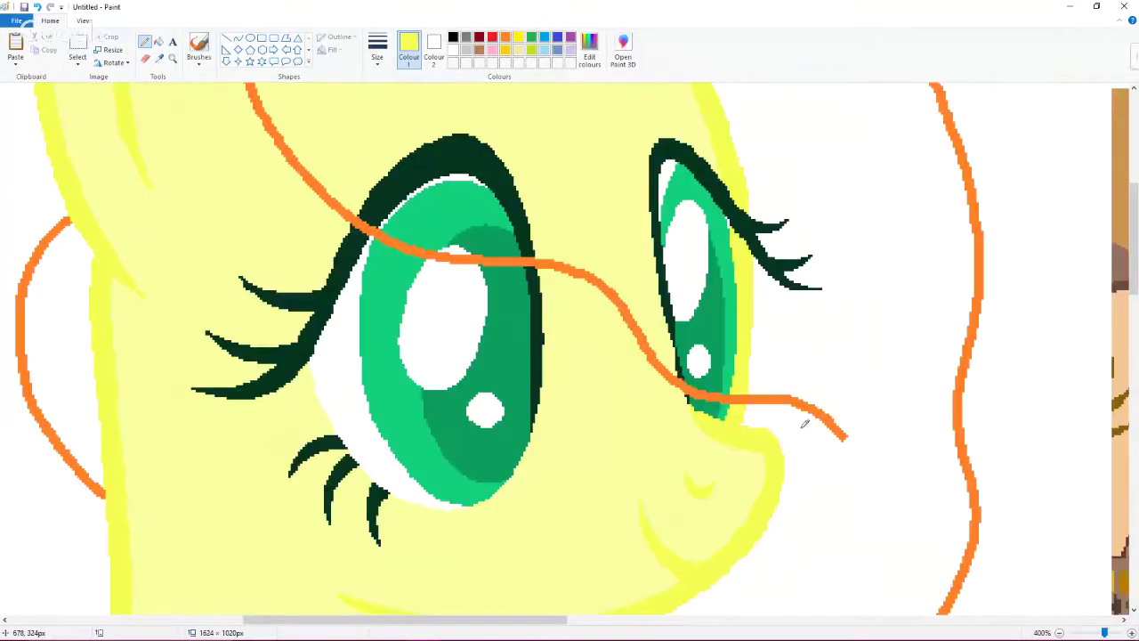
{"action": "scroll", "coordinate": [430, 387], "scroll_direction": "up", "scroll_amount": 3}
{"action": "scroll", "coordinate": [493, 311], "scroll_direction": "down", "scroll_amount": 5}
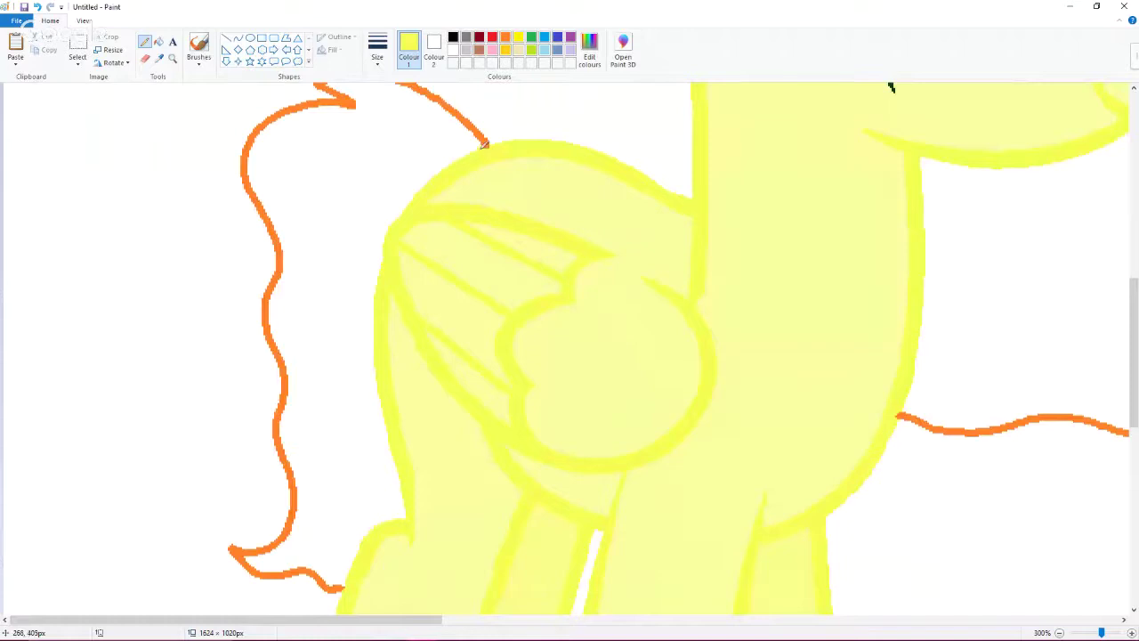
{"action": "mouse_move", "coordinate": [907, 402]}
{"action": "left_mouse_down"}
{"action": "mouse_move", "coordinate": [899, 415]}
{"action": "mouse_move", "coordinate": [872, 406]}
{"action": "left_mouse_up"}
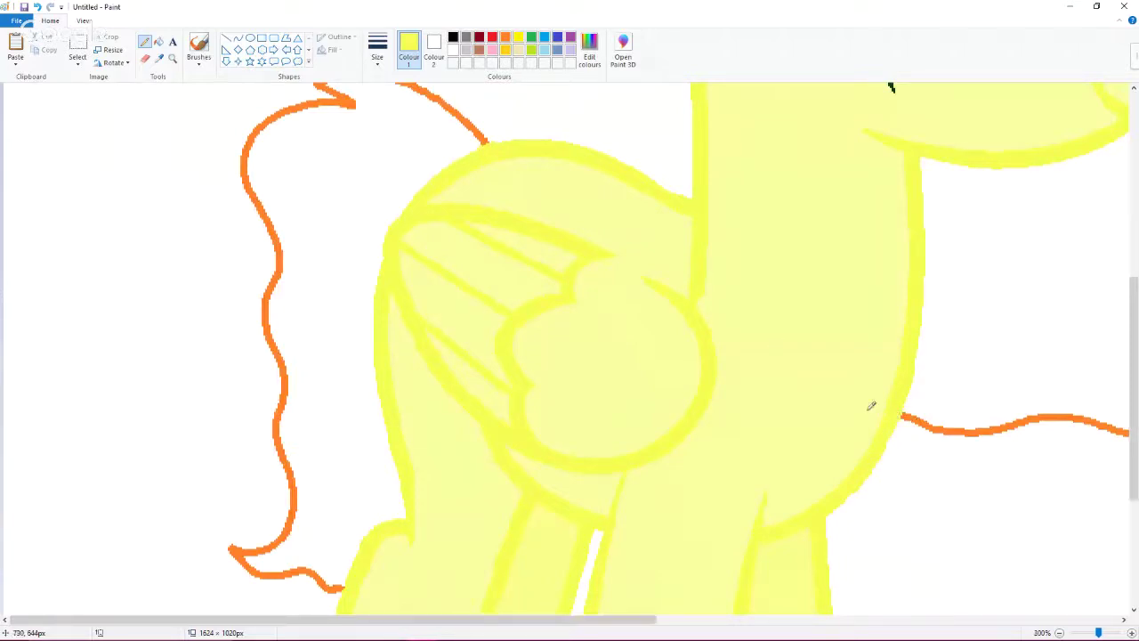
Step: Sample the golden yellow from the reference mane and fill the fringe, the covered part of the far eye and the front mane
{"action": "scroll", "coordinate": [871, 406], "scroll_direction": "down", "scroll_amount": 1}
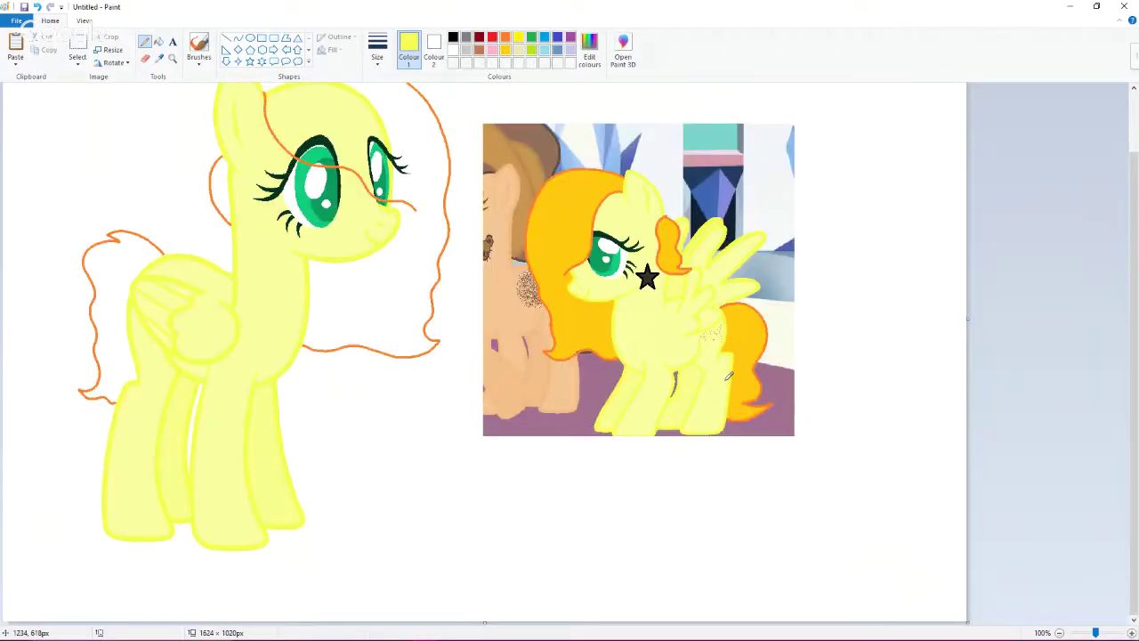
{"action": "scroll", "coordinate": [728, 375], "scroll_direction": "up", "scroll_amount": 2}
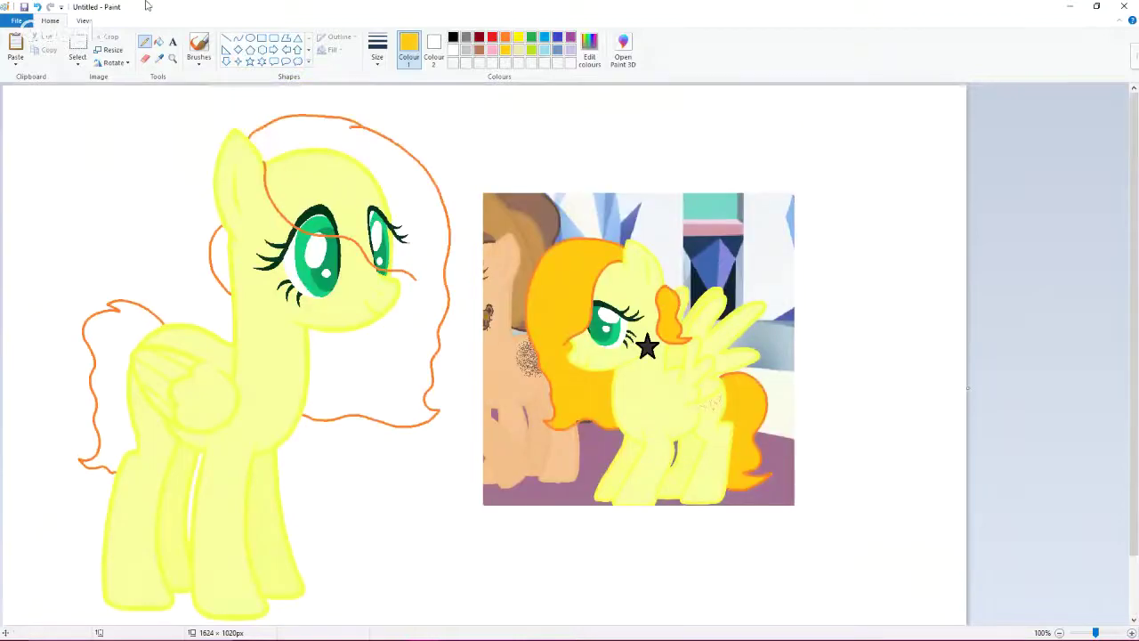
{"action": "left_click", "coordinate": [159, 42]}
{"action": "left_click", "coordinate": [319, 207]}
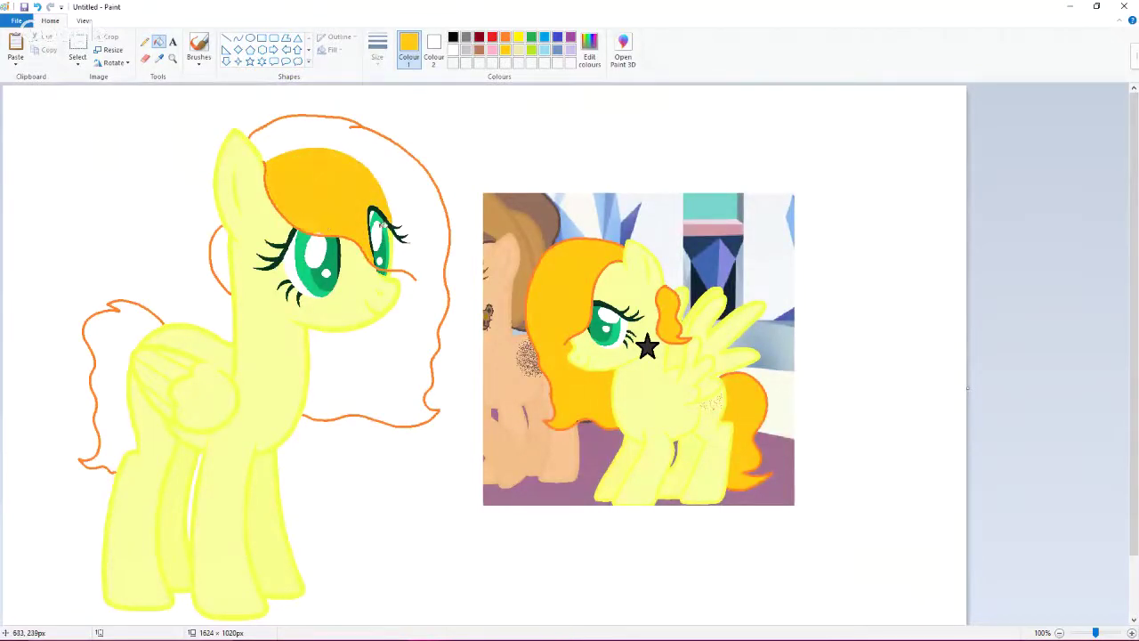
{"action": "left_click", "coordinate": [381, 224]}
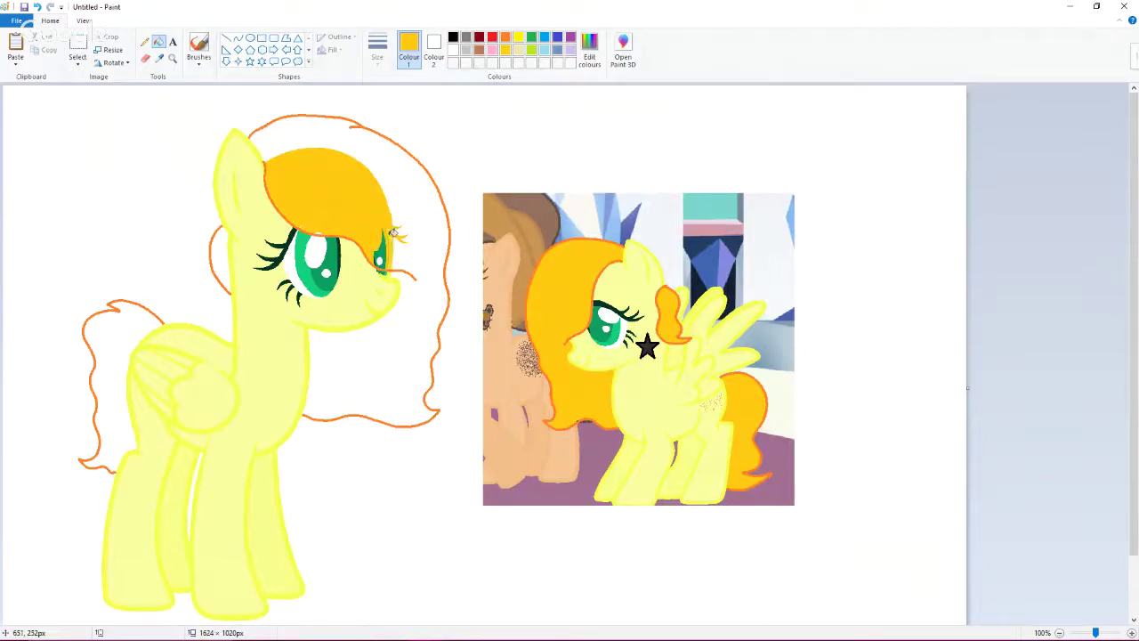
{"action": "left_click", "coordinate": [382, 255]}
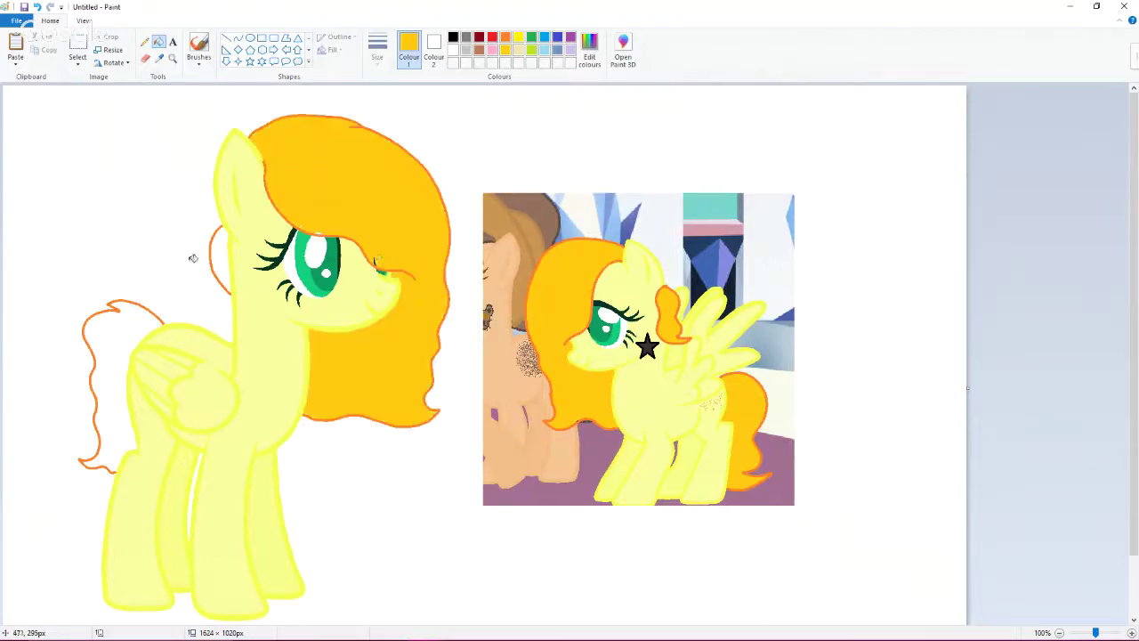
Step: Fill the mane tuft behind the neck and the tail with the golden yellow
{"action": "left_click", "coordinate": [220, 260]}
{"action": "left_click", "coordinate": [142, 323]}
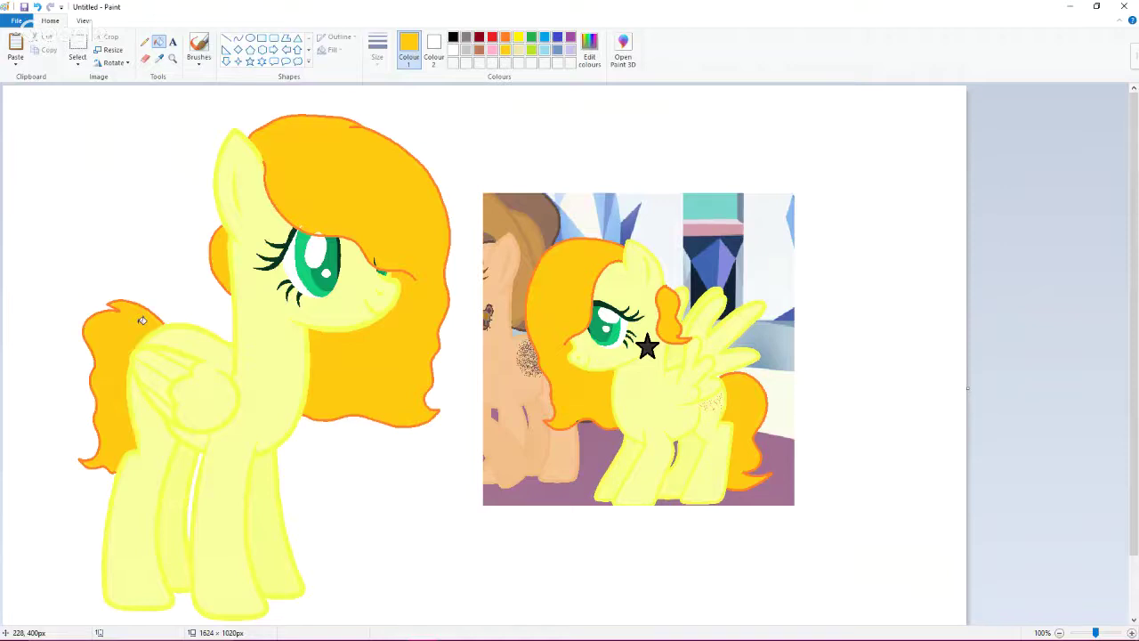
{"action": "key", "text": "ctrl+Page_Up"}
{"action": "left_click", "coordinate": [145, 41]}
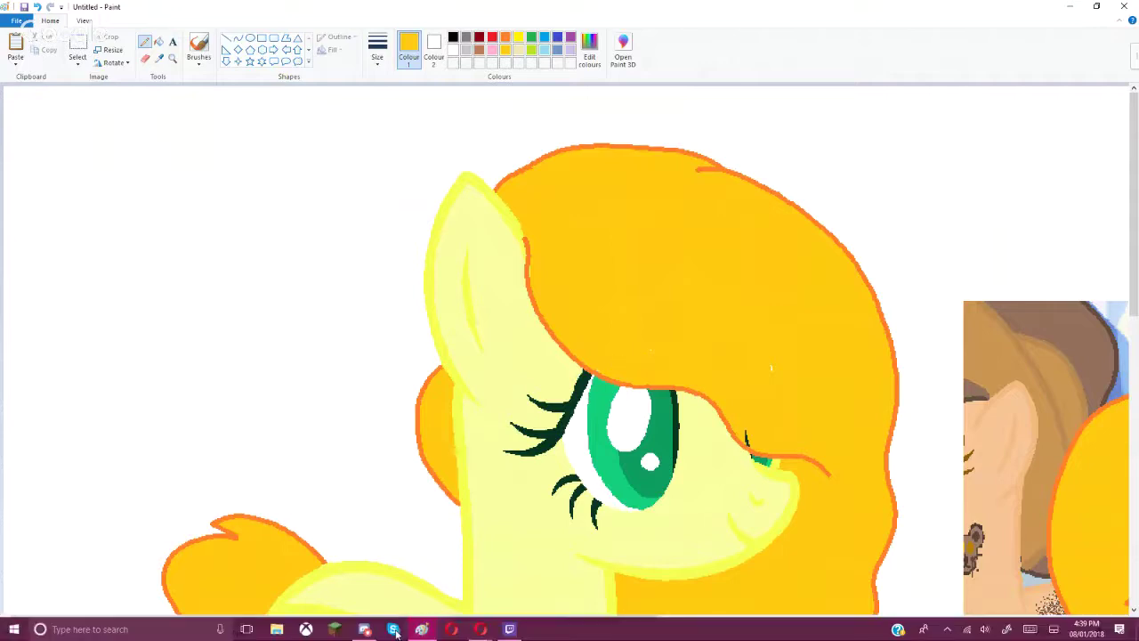
Step: Switch to Opera, skip to the next track in the YouTube music playlist, skip its advert and return to Paint
{"action": "mouse_move", "coordinate": [486, 631]}
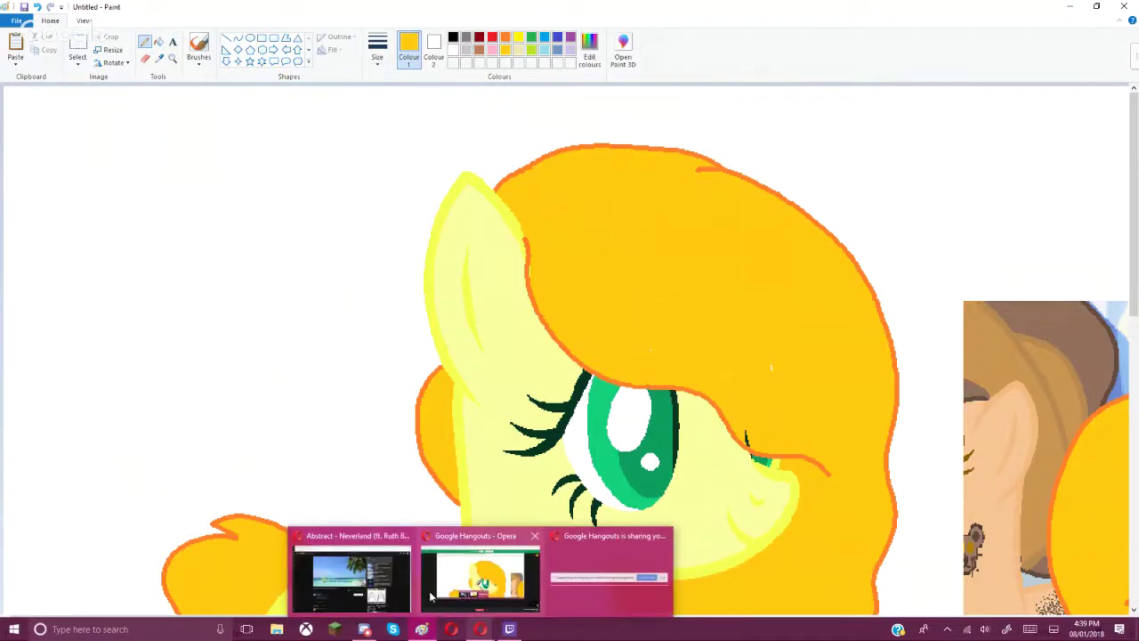
{"action": "left_click", "coordinate": [320, 564]}
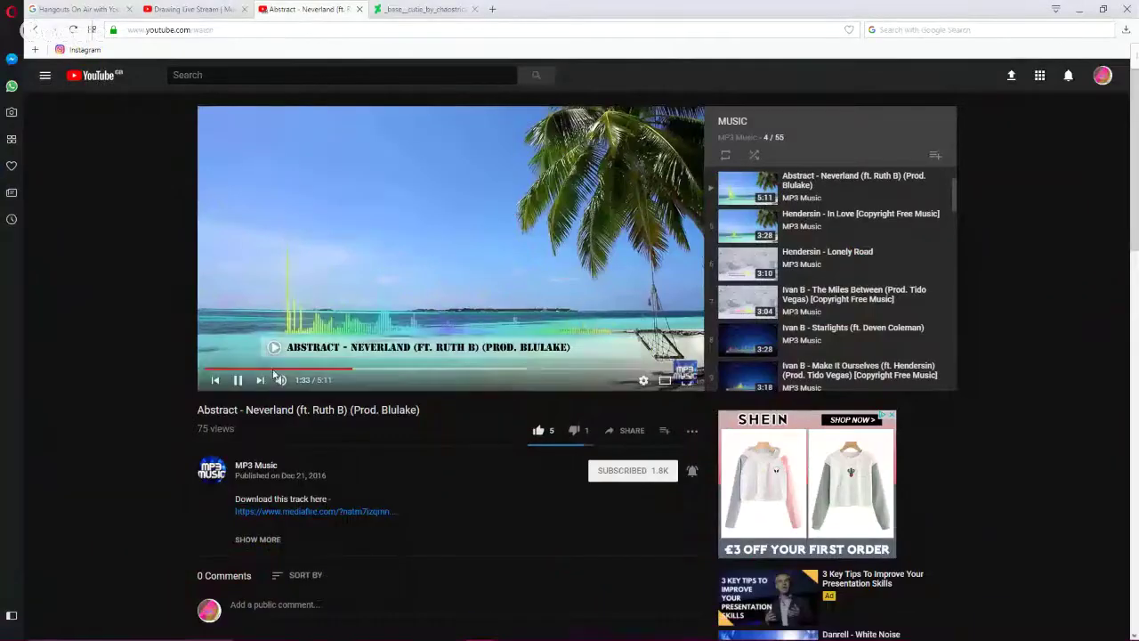
{"action": "left_click", "coordinate": [263, 386]}
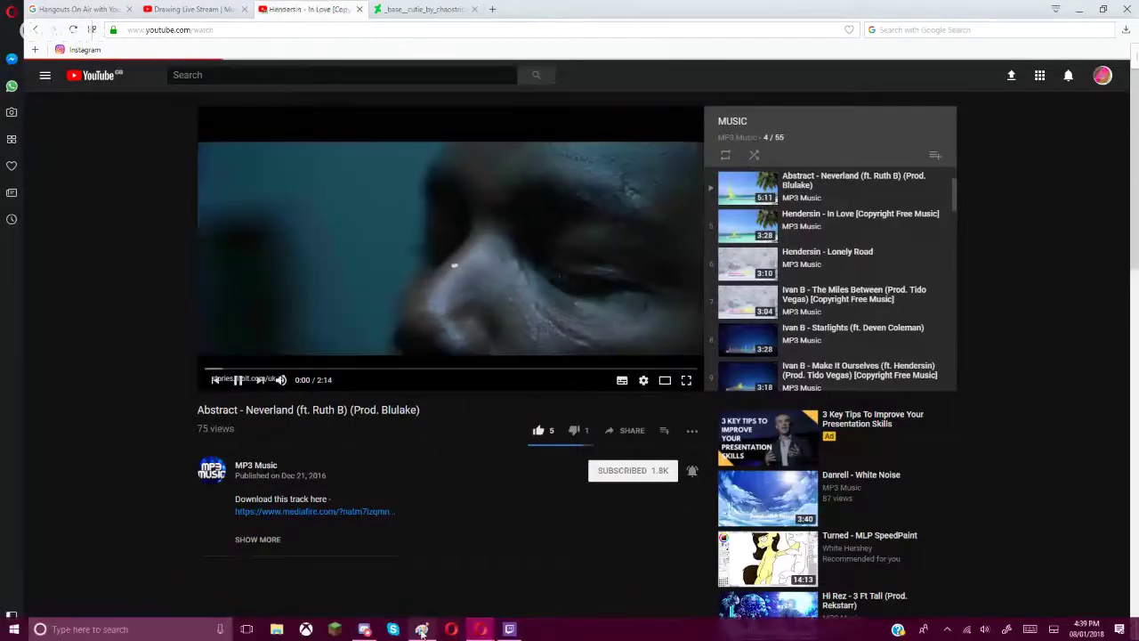
{"action": "mouse_move", "coordinate": [422, 632]}
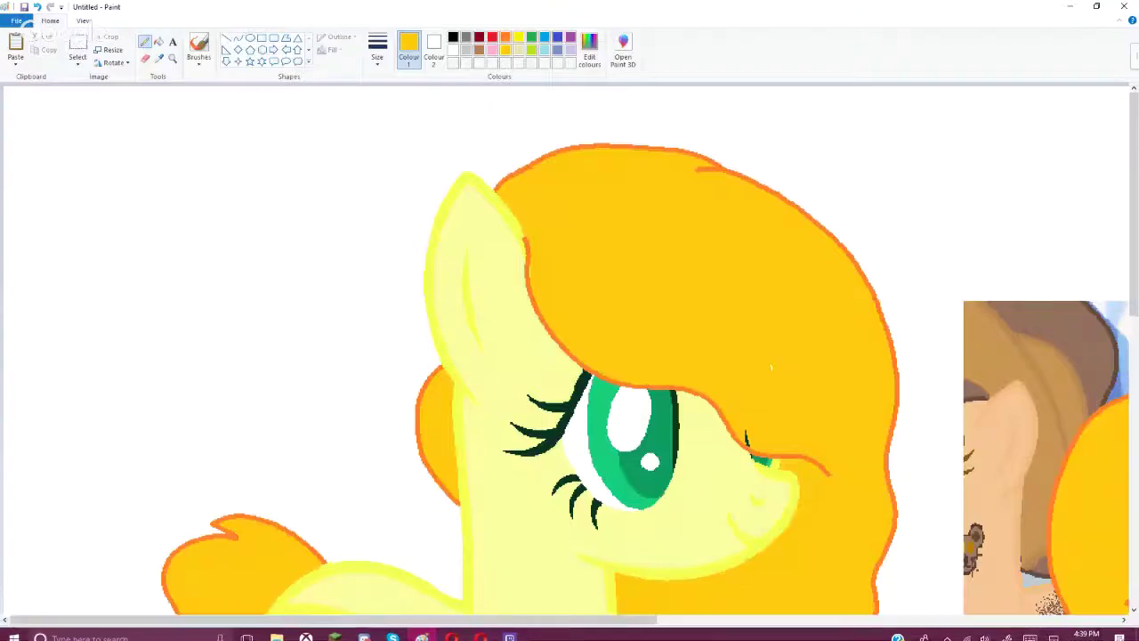
{"action": "left_click", "coordinate": [423, 630]}
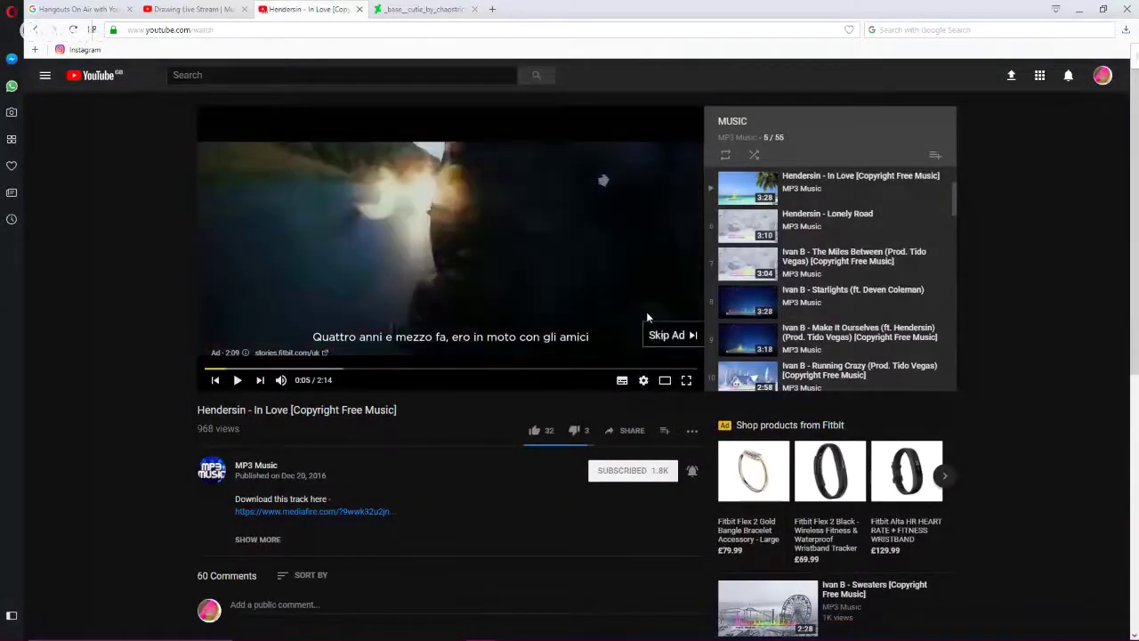
{"action": "left_click", "coordinate": [672, 335]}
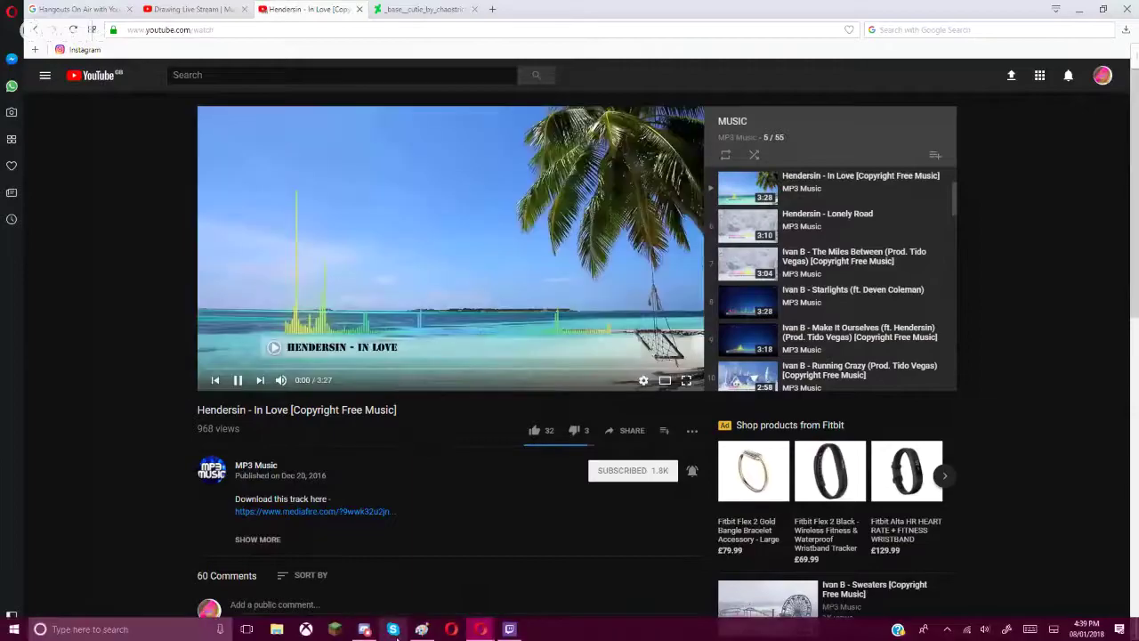
{"action": "left_click", "coordinate": [423, 630]}
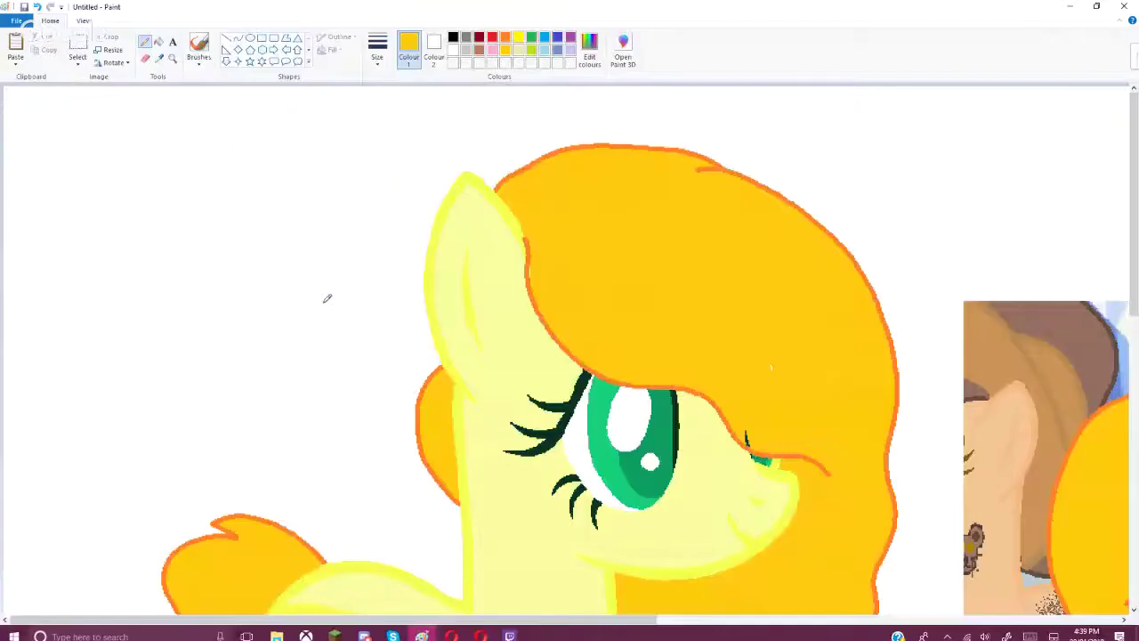
Step: Add a golden text note reading "sorry about that song before!!" in the blank canvas area near the ear
{"action": "left_click", "coordinate": [173, 42]}
{"action": "left_click", "coordinate": [106, 123]}
{"action": "type", "text": "sorr"}
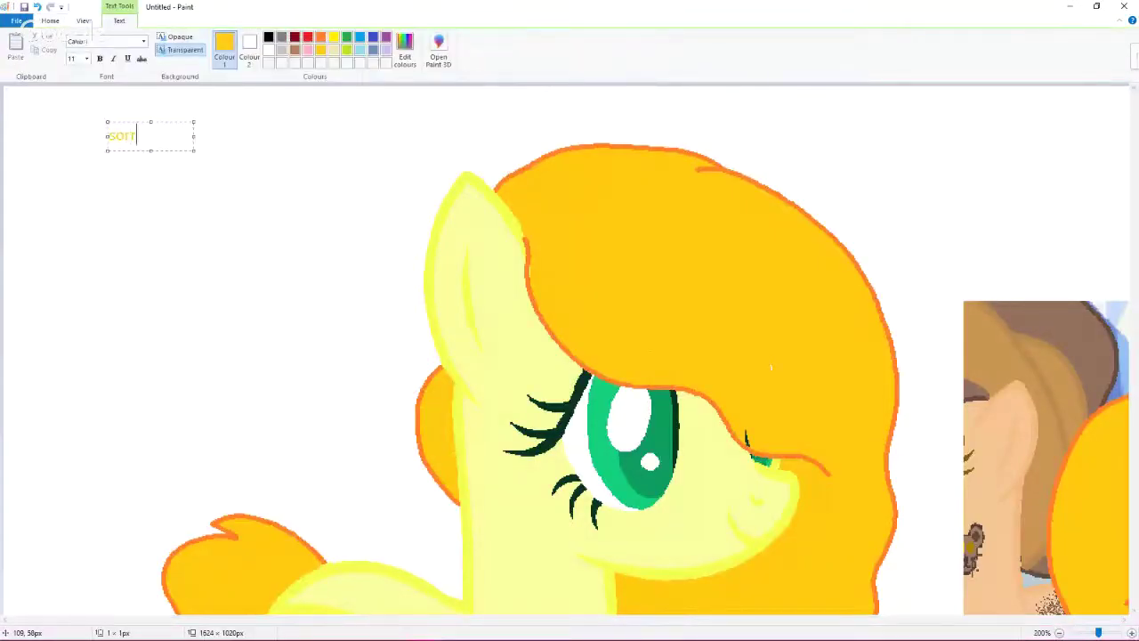
{"action": "type", "text": "y about th"}
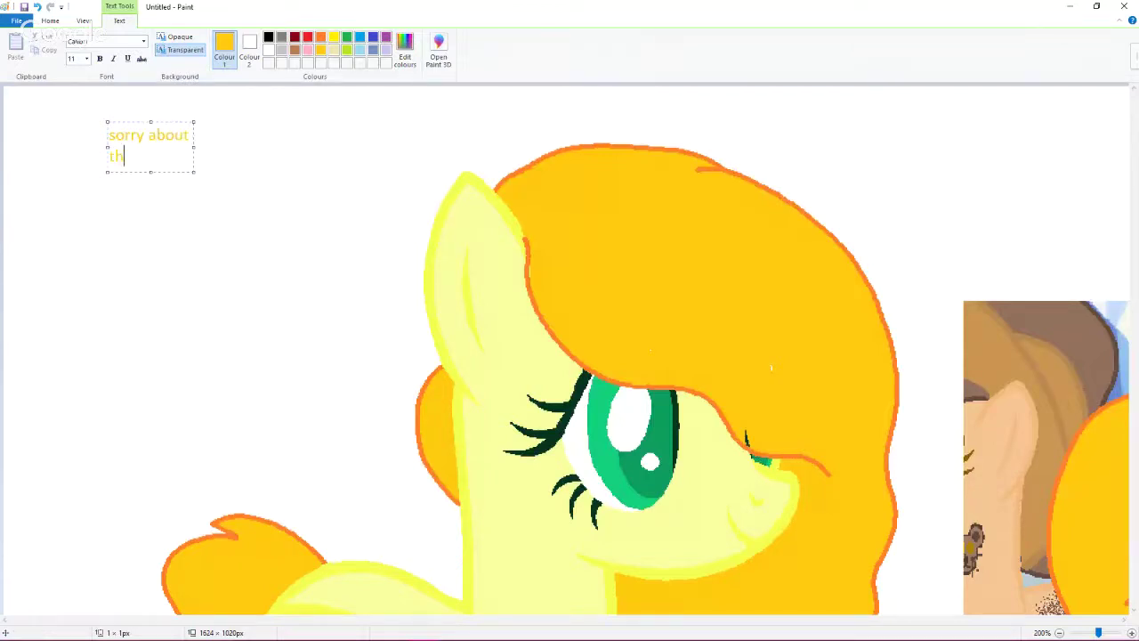
{"action": "type", "text": "at song befrore!!"}
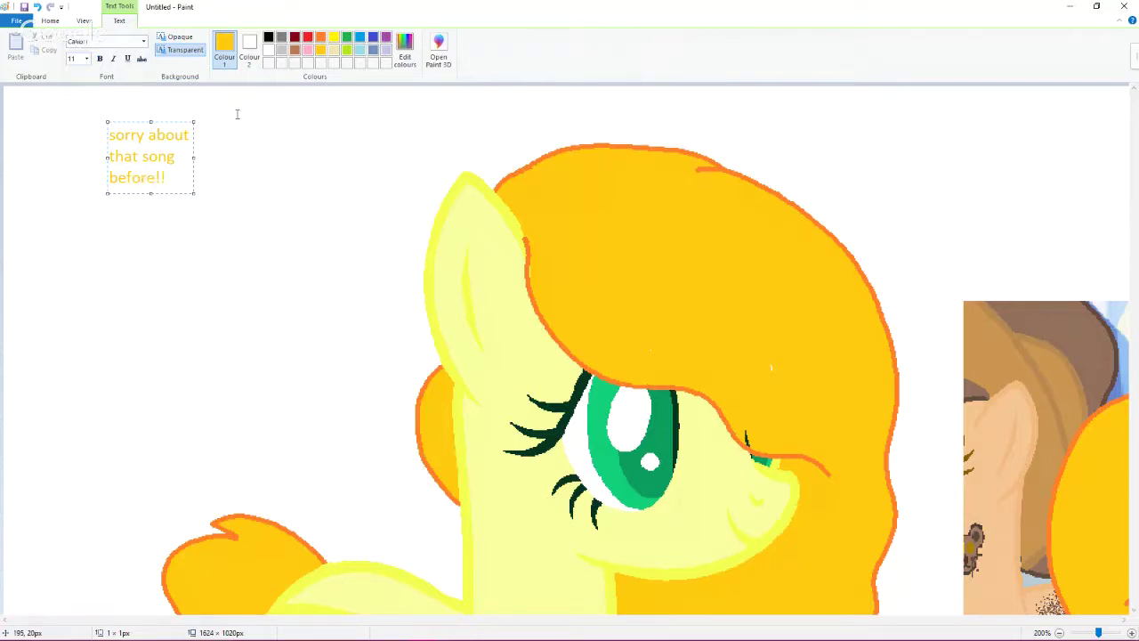
Step: Select the text note on the blank canvas and delete it
{"action": "left_click", "coordinate": [160, 110]}
{"action": "left_click_drag", "start_coordinate": [98, 112], "coordinate": [247, 231]}
{"action": "right_click", "coordinate": [93, 159]}
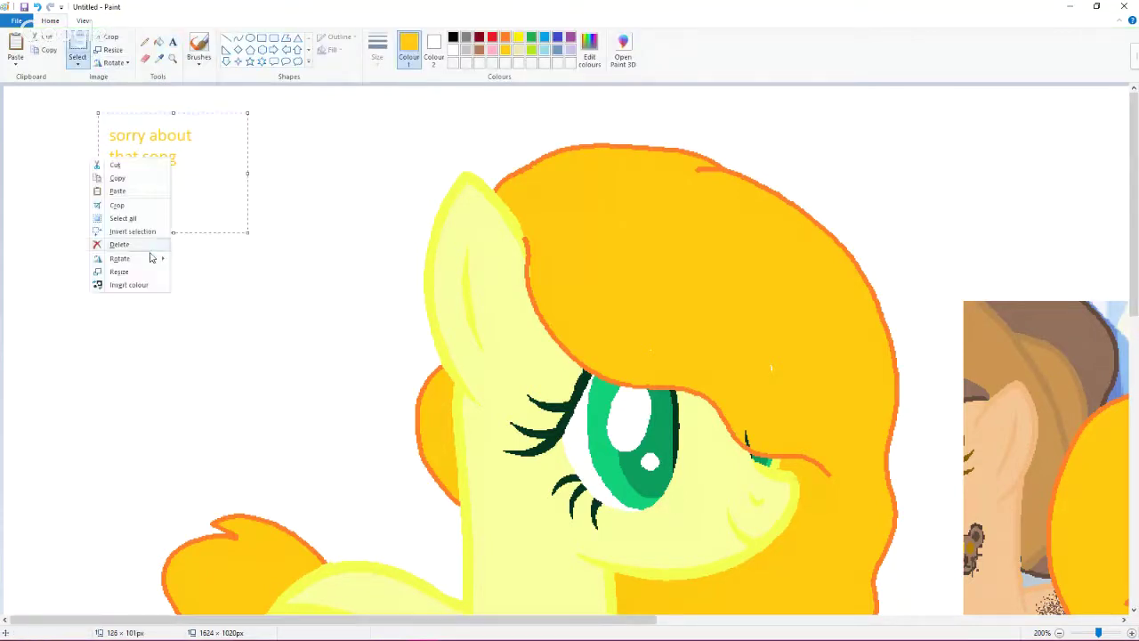
{"action": "key", "text": "Escape"}
Step: Paint over the far eye's leftover dark eyelash with the golden mane colour using the Pencil
{"action": "scroll", "coordinate": [143, 196], "scroll_direction": "down", "scroll_amount": 3}
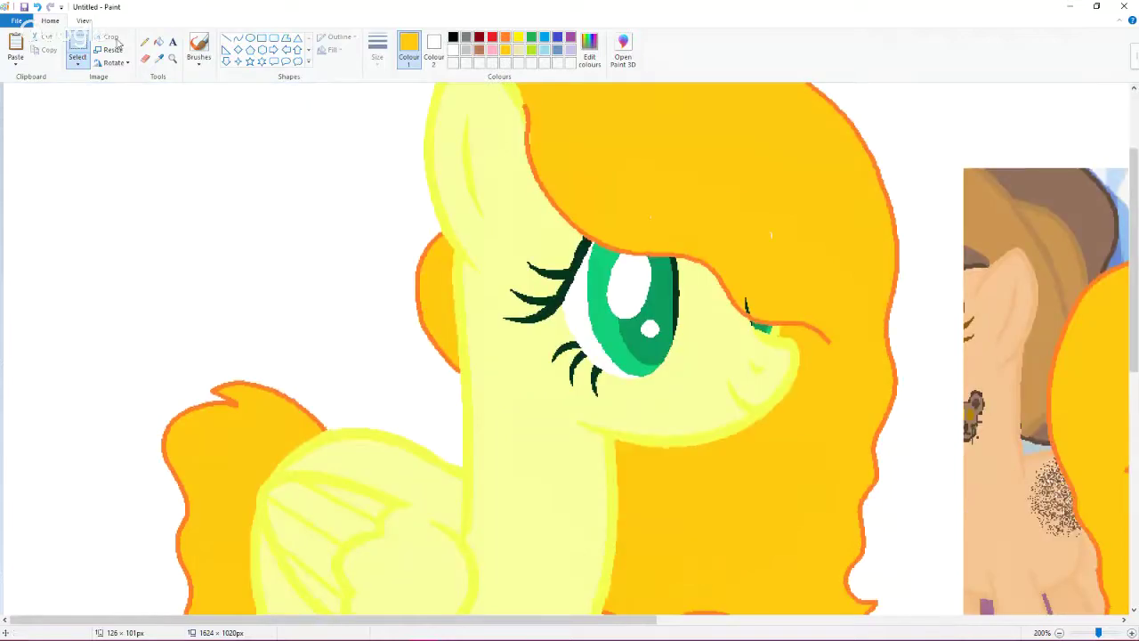
{"action": "left_click", "coordinate": [144, 41]}
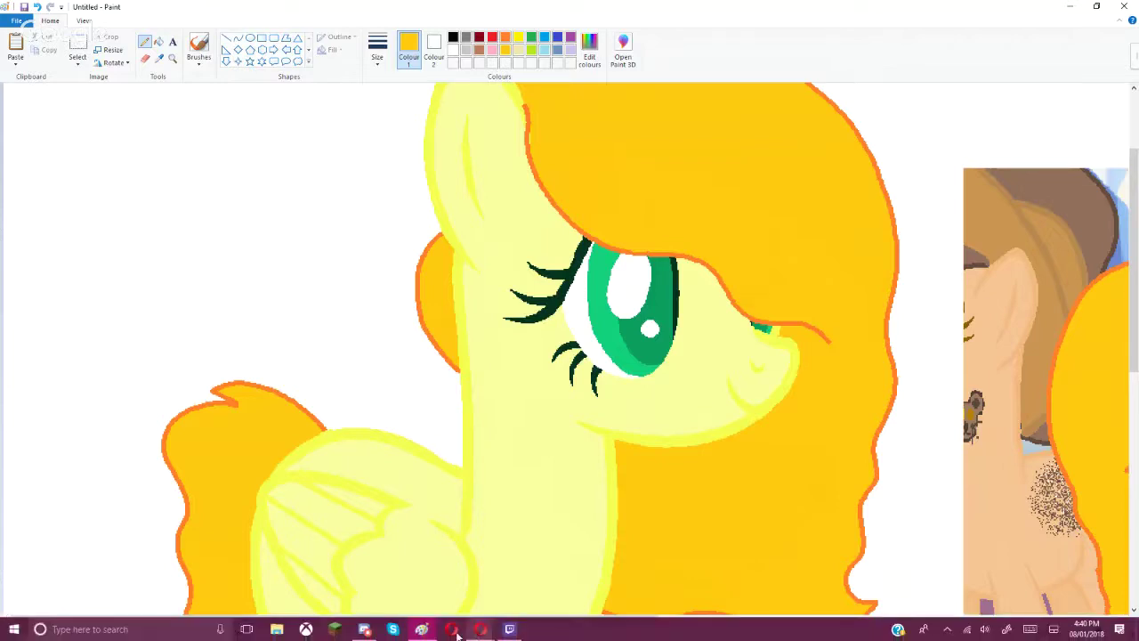
Step: Switch to Opera and search YouTube for "nitcore"
{"action": "mouse_move", "coordinate": [478, 634]}
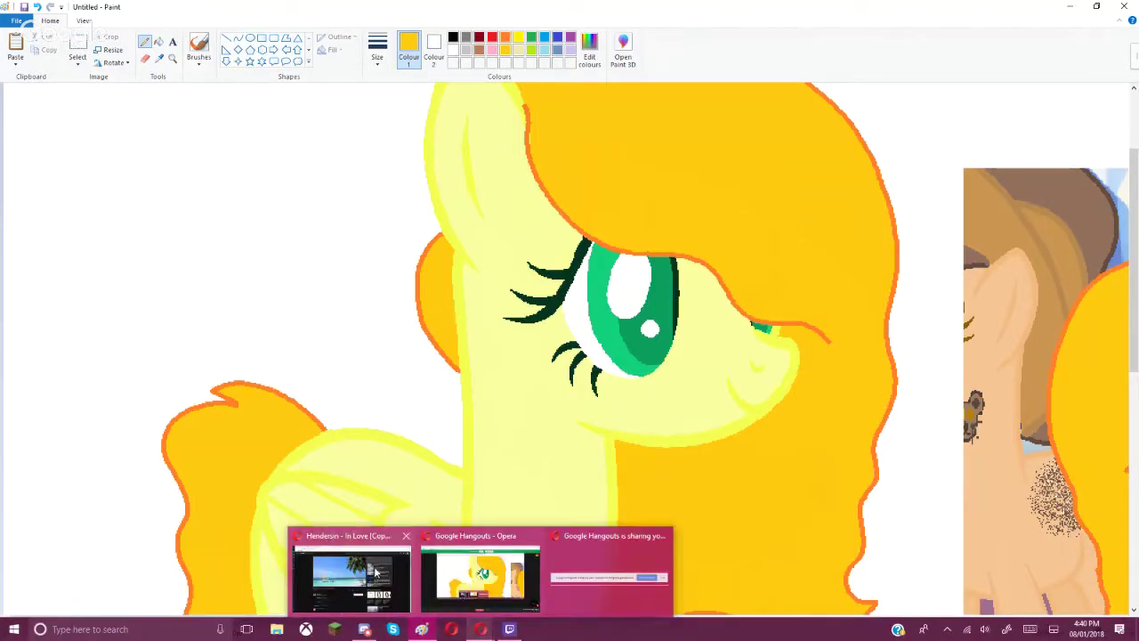
{"action": "left_click", "coordinate": [353, 580]}
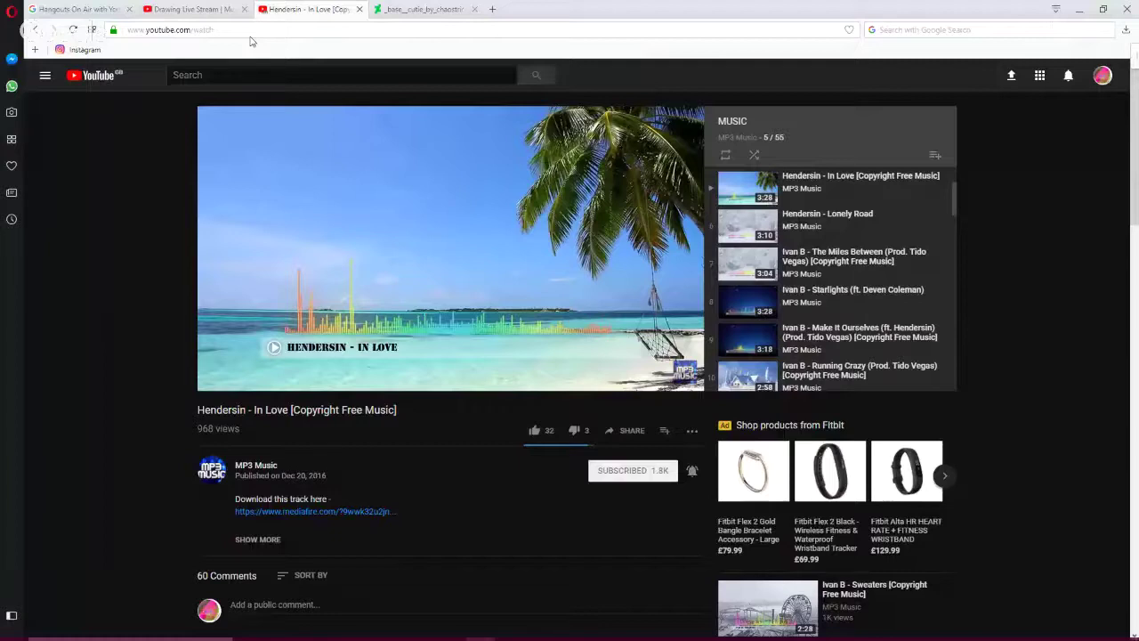
{"action": "left_click", "coordinate": [245, 69]}
{"action": "type", "text": "nitco"}
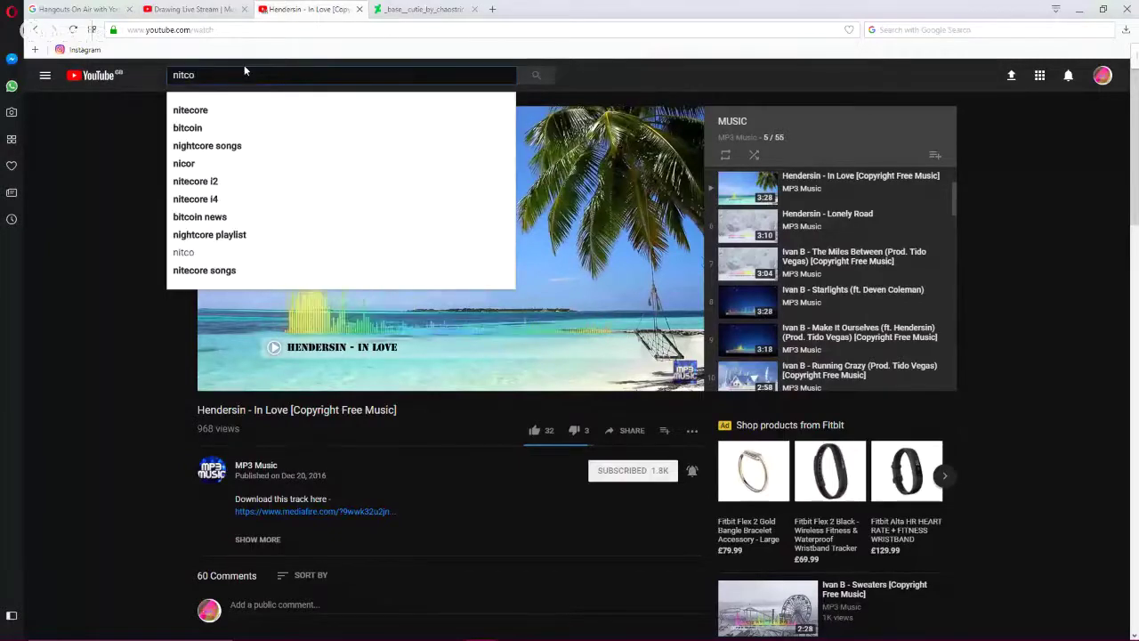
{"action": "type", "text": "re"}
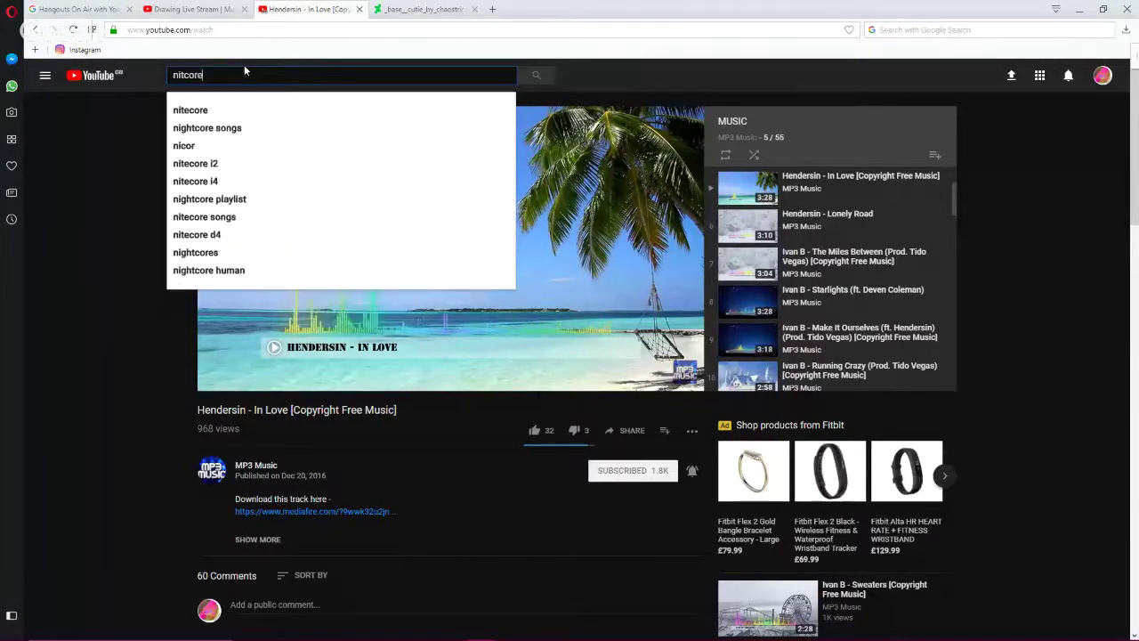
{"action": "key", "text": "Return"}
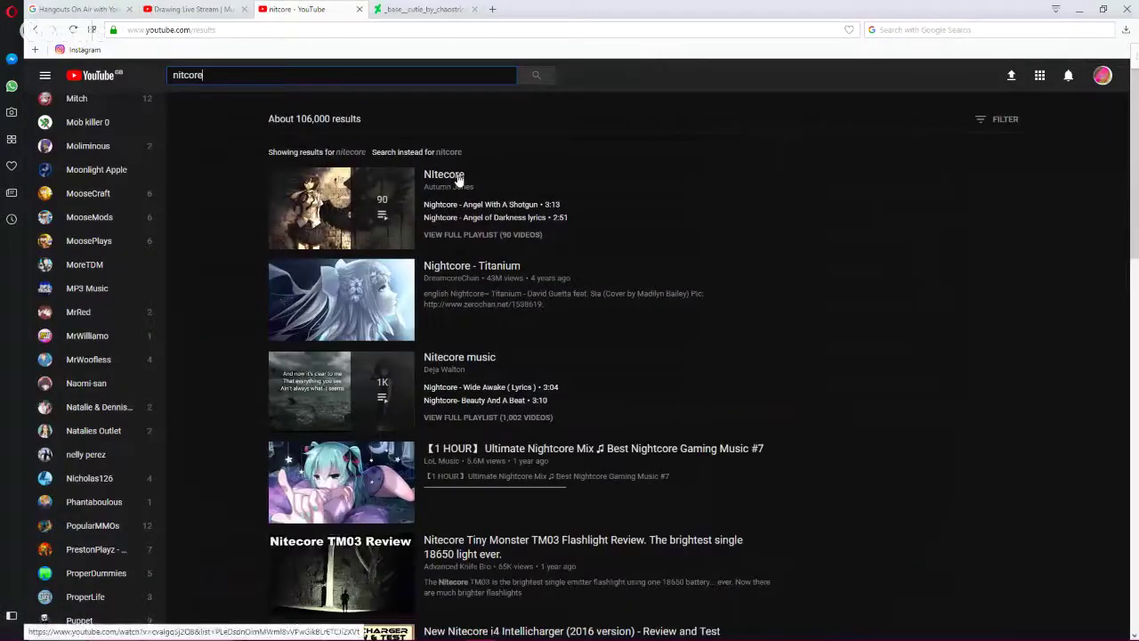
Step: Correct the YouTube search term to "nightcore" and run the search
{"action": "left_click", "coordinate": [178, 76]}
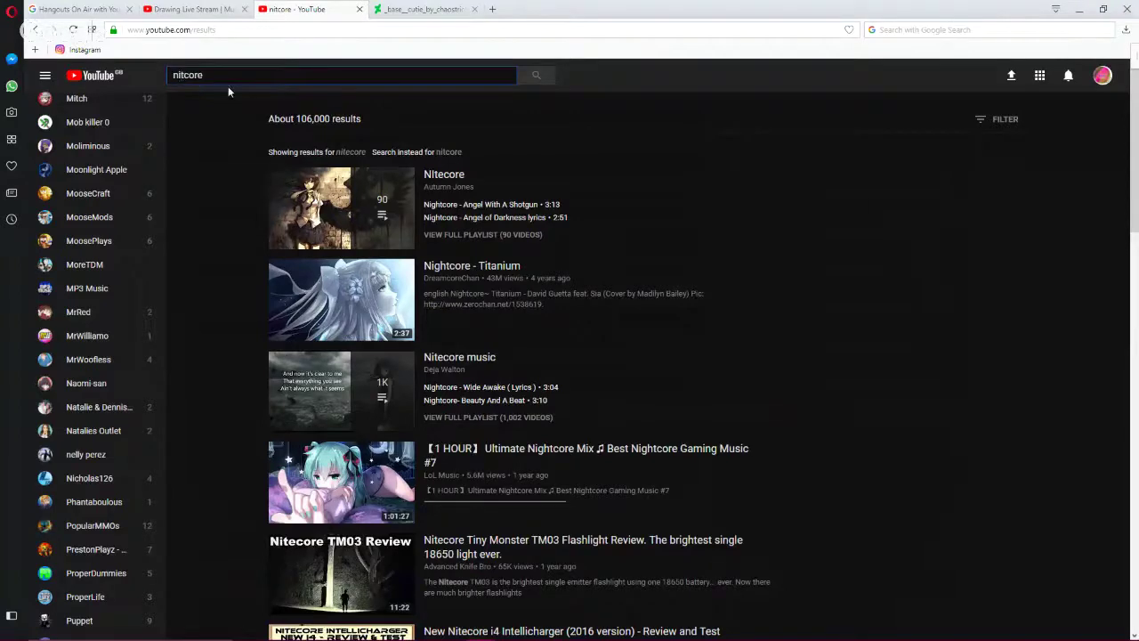
{"action": "type", "text": "ght"}
{"action": "key", "text": "BackSpace"}
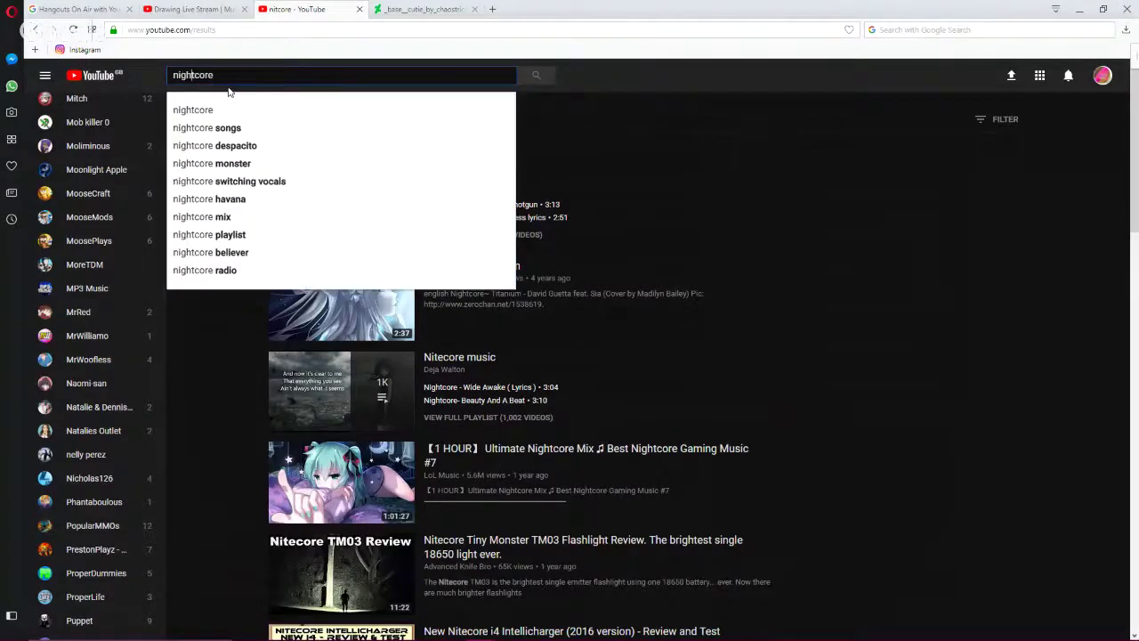
{"action": "key", "text": "Return"}
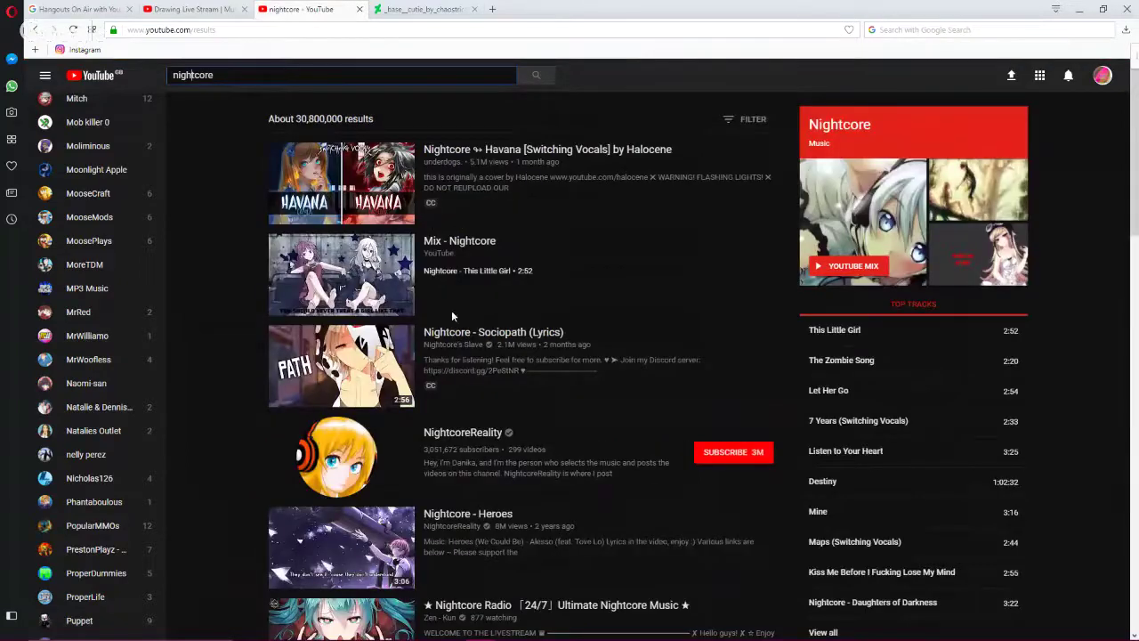
Step: Browse the nightcore search results and play the video "Nightcore - Demons"
{"action": "scroll", "coordinate": [448, 401], "scroll_direction": "down", "scroll_amount": 1}
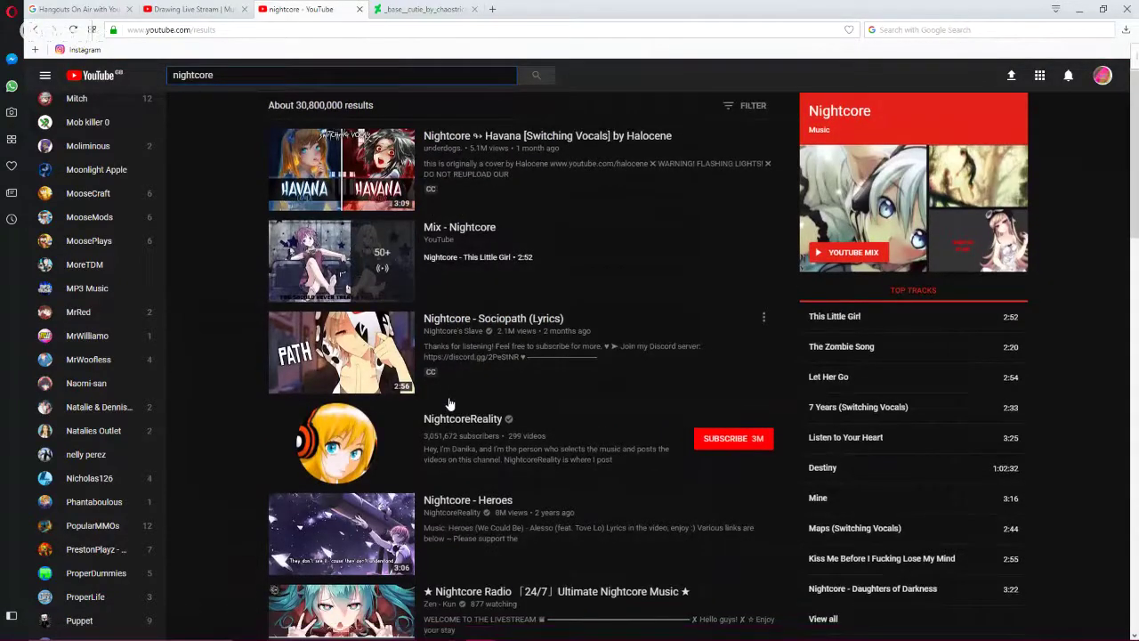
{"action": "scroll", "coordinate": [448, 403], "scroll_direction": "down", "scroll_amount": 1}
{"action": "scroll", "coordinate": [449, 403], "scroll_direction": "down", "scroll_amount": 4}
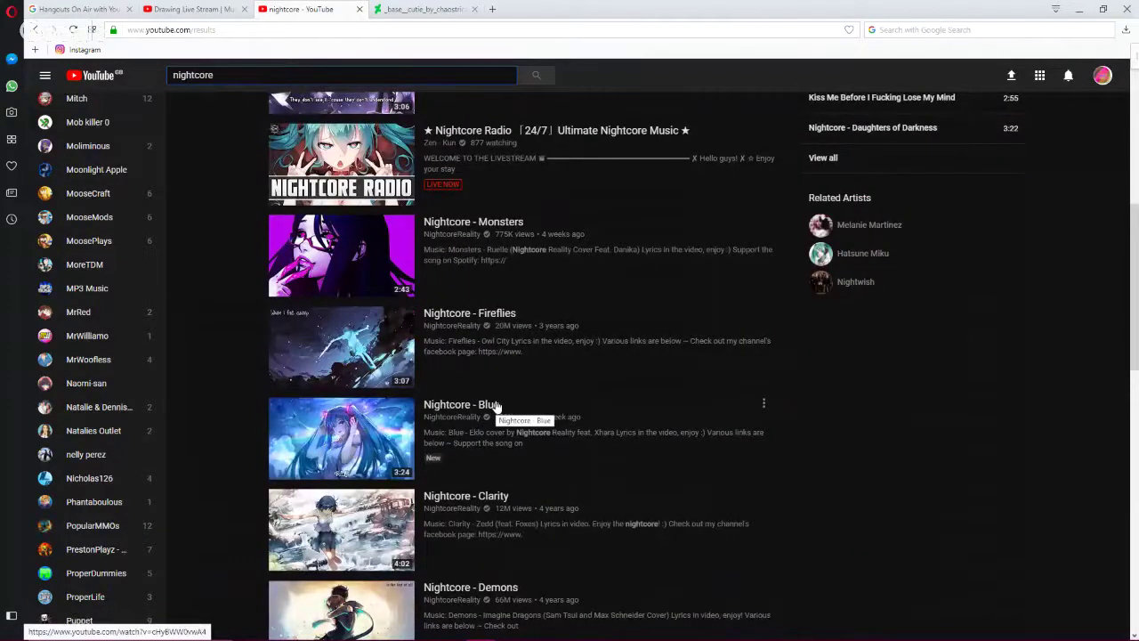
{"action": "scroll", "coordinate": [496, 407], "scroll_direction": "down", "scroll_amount": 2}
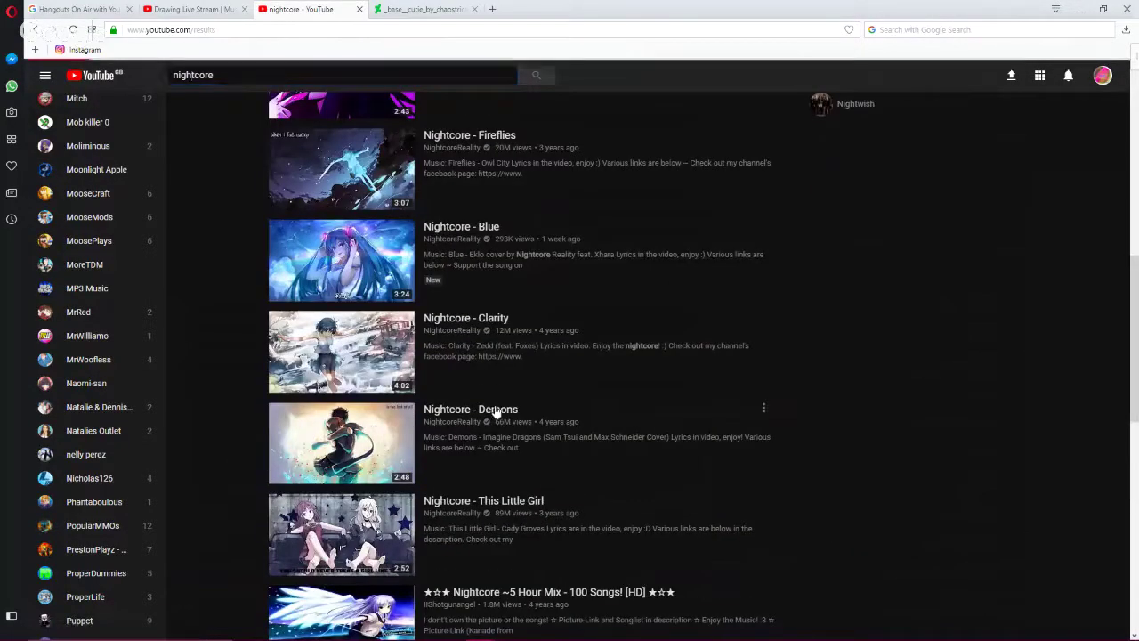
{"action": "left_click", "coordinate": [496, 410]}
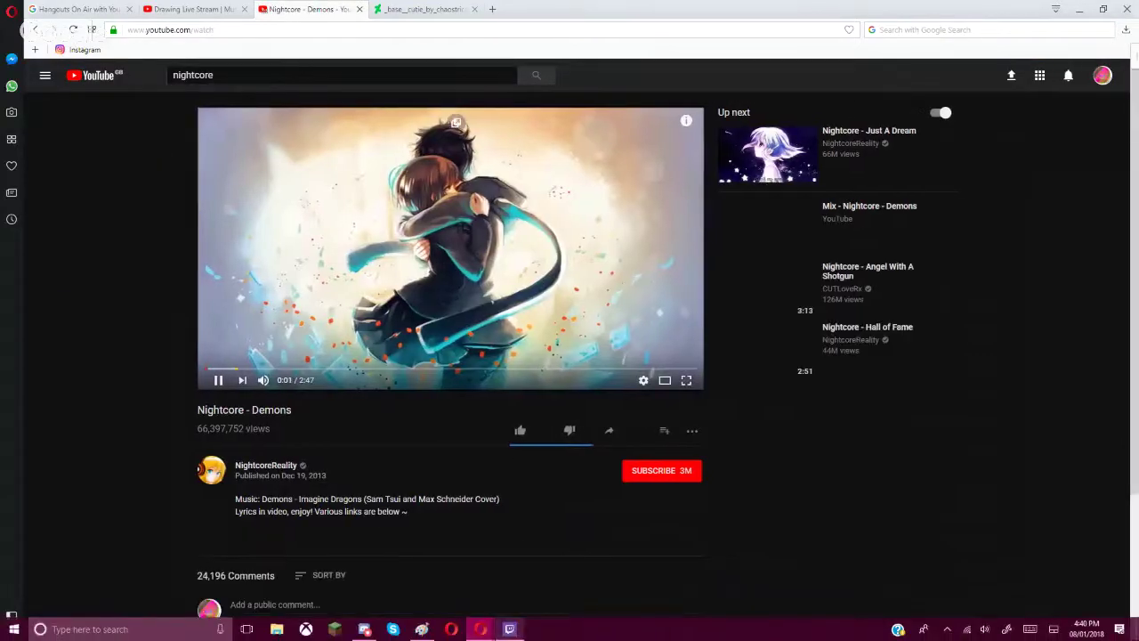
Step: Switch back to Paint and delete the reference picture beside the pony
{"action": "left_click", "coordinate": [422, 629]}
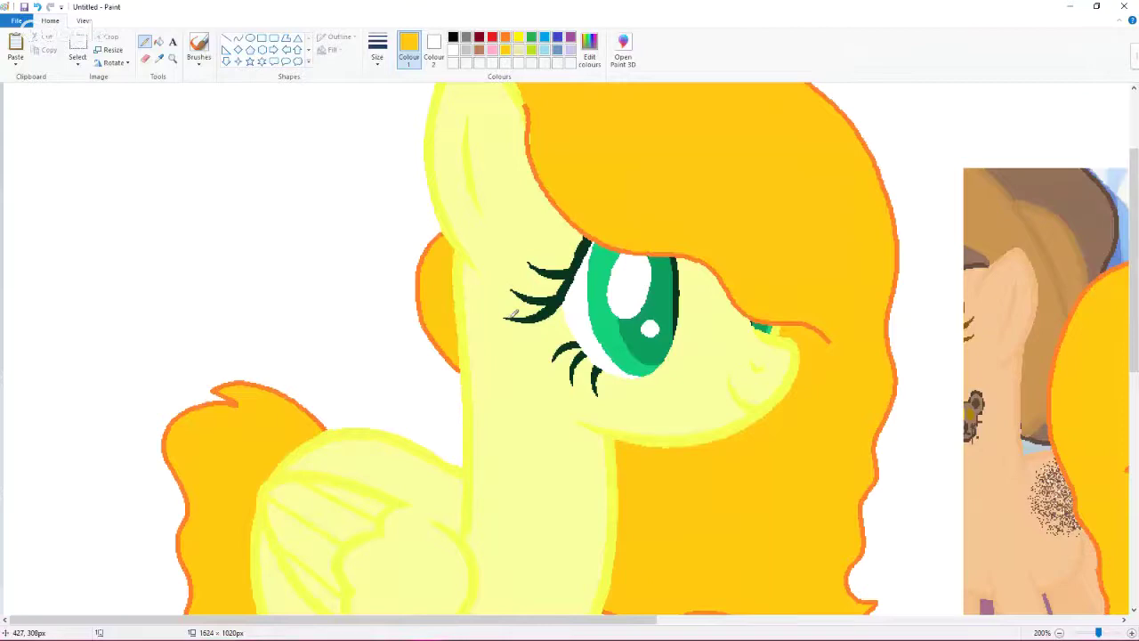
{"action": "scroll", "coordinate": [514, 314], "scroll_direction": "down", "scroll_amount": 2}
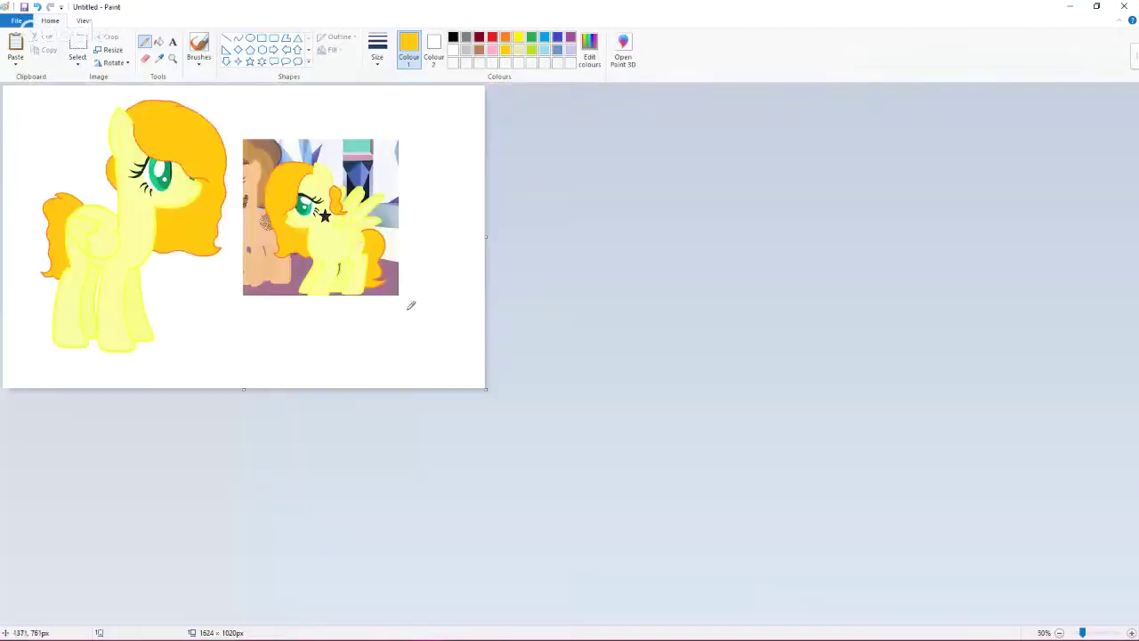
{"action": "left_click", "coordinate": [85, 43]}
{"action": "left_click_drag", "start_coordinate": [267, 151], "coordinate": [547, 400]}
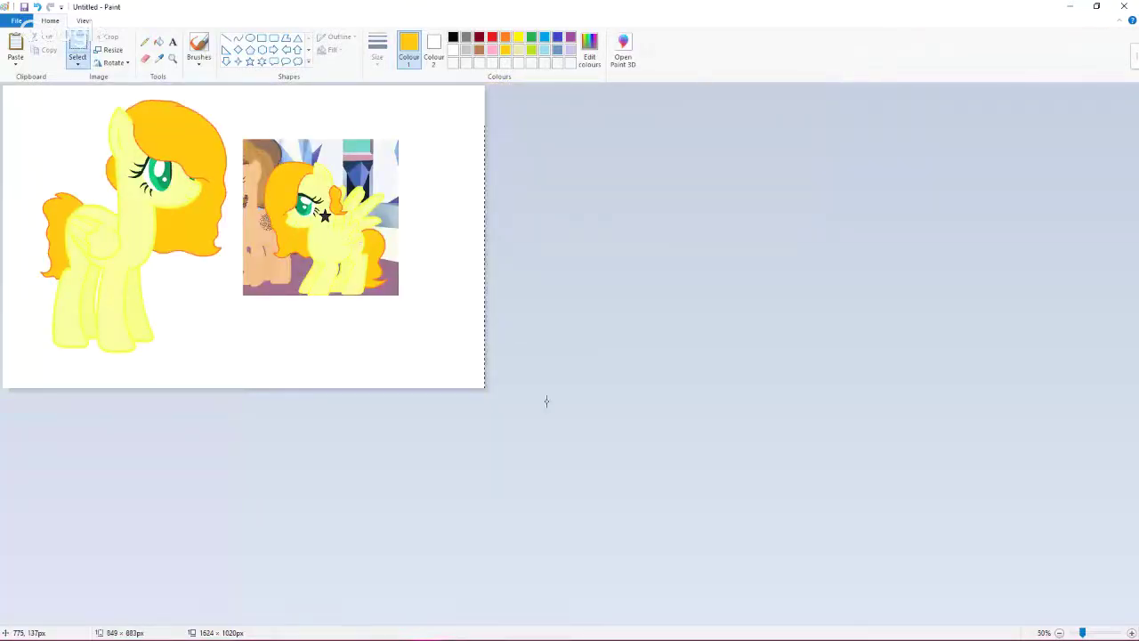
{"action": "right_click", "coordinate": [347, 255]}
{"action": "left_click", "coordinate": [378, 349]}
{"action": "scroll", "coordinate": [48, 214], "scroll_direction": "up", "scroll_amount": 1}
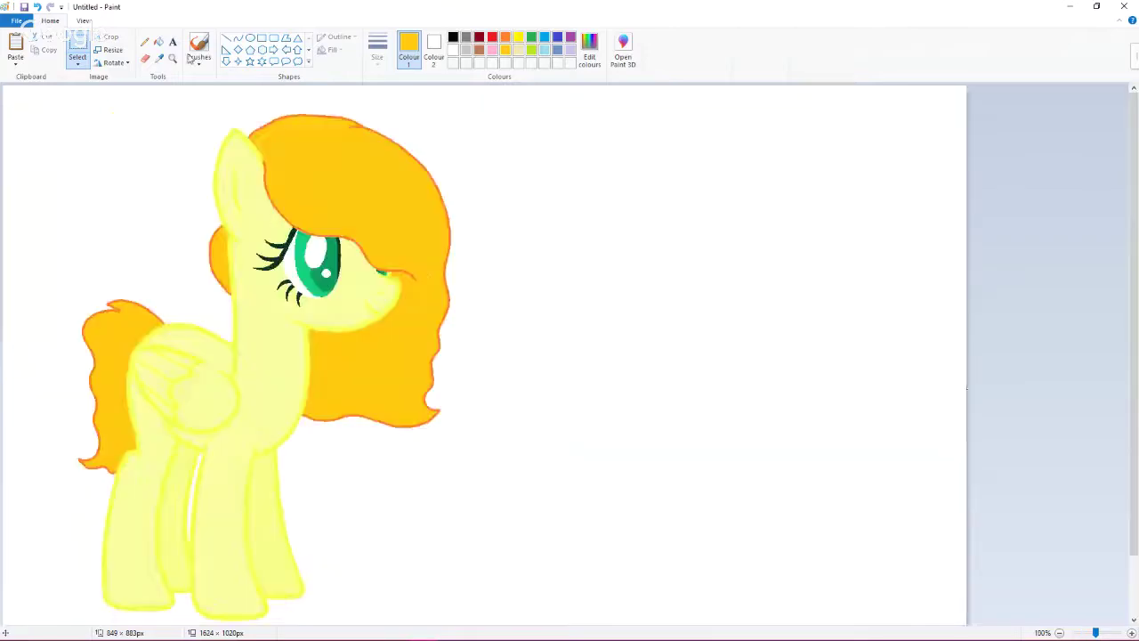
Step: Choose the five-point star shape with black as Colour 1 and a custom very dark grey as Colour 2
{"action": "left_click", "coordinate": [250, 61]}
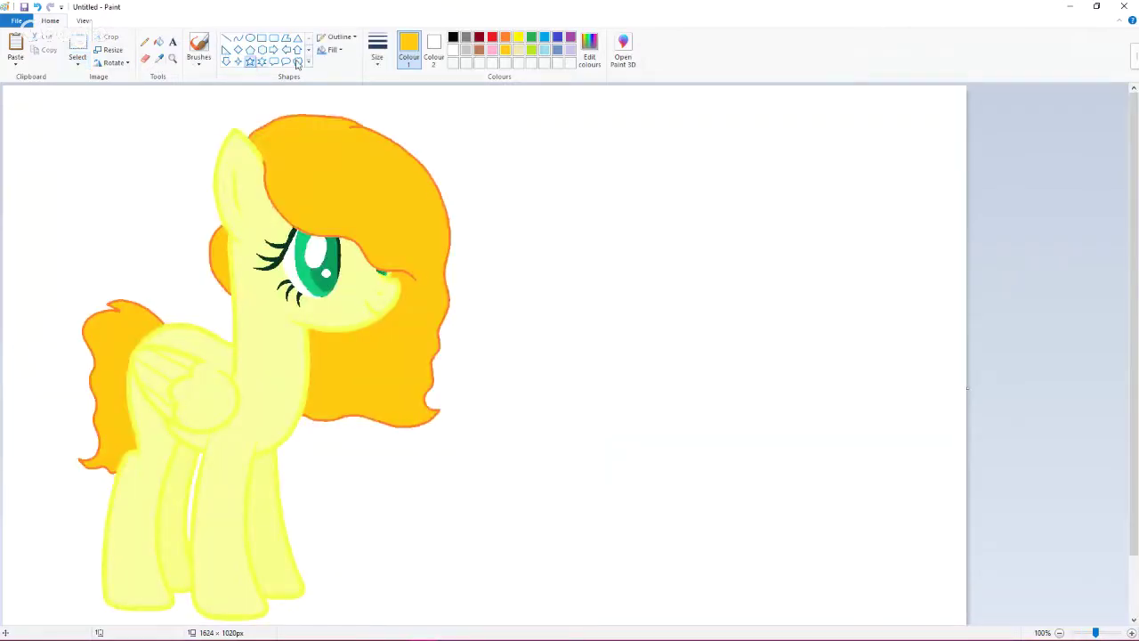
{"action": "left_click", "coordinate": [453, 37]}
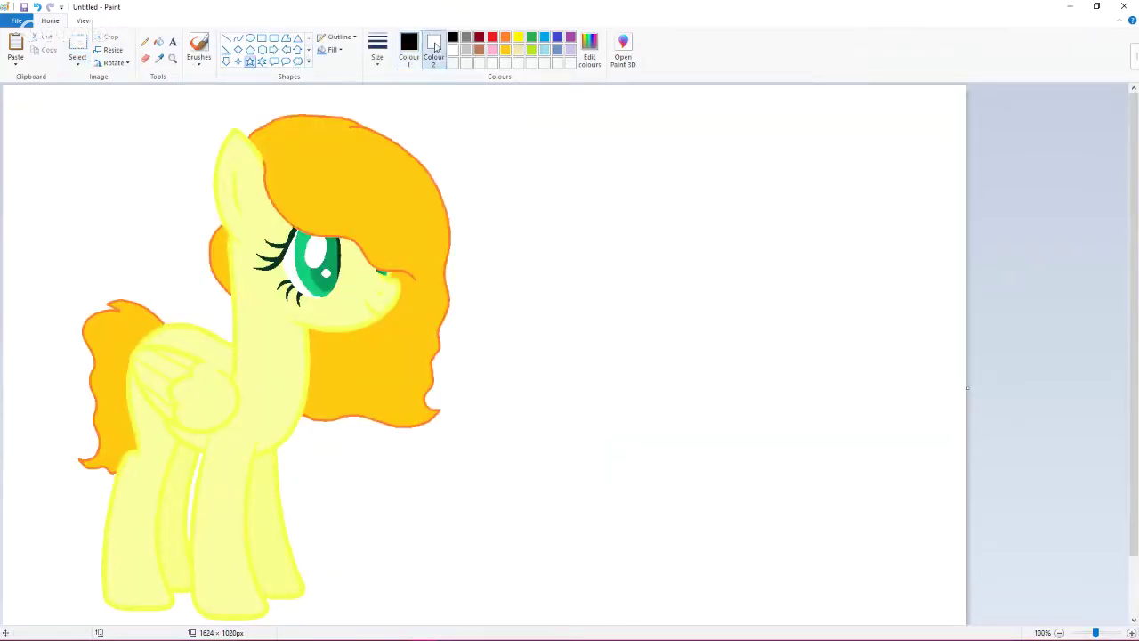
{"action": "left_click", "coordinate": [589, 56]}
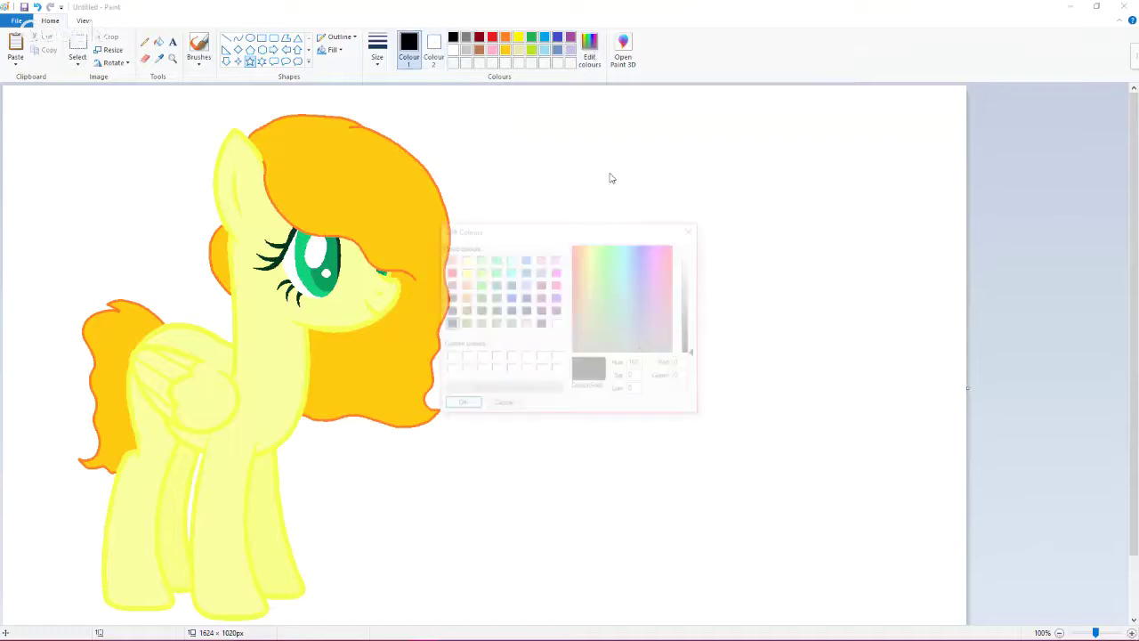
{"action": "left_click", "coordinate": [695, 343]}
{"action": "left_click", "coordinate": [459, 405]}
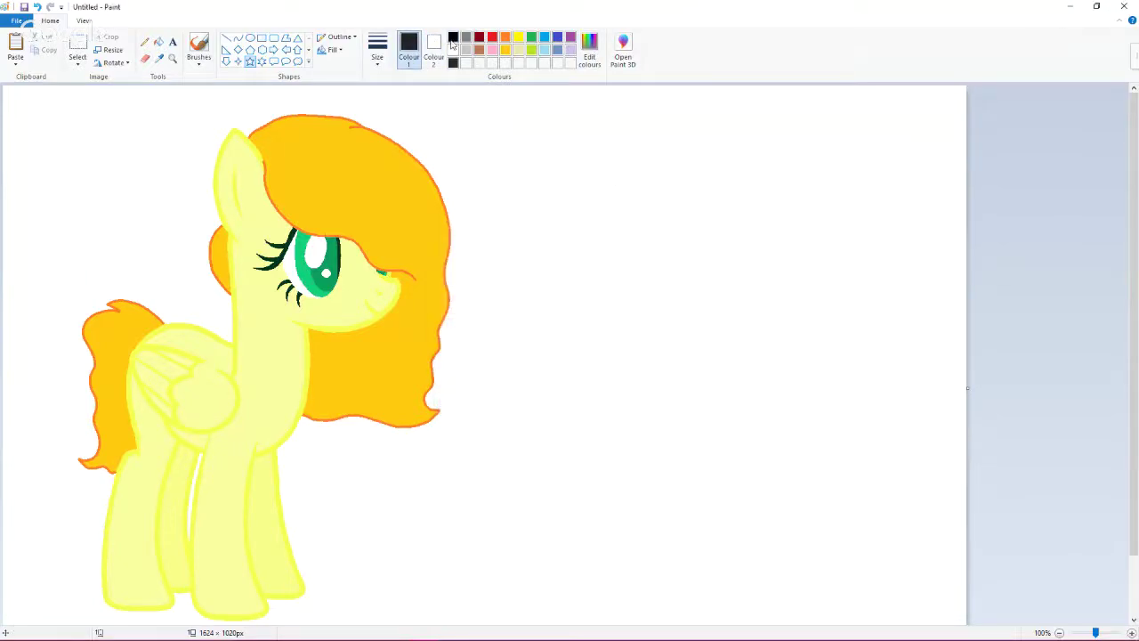
{"action": "left_click", "coordinate": [452, 38]}
{"action": "left_click", "coordinate": [434, 56]}
{"action": "left_click", "coordinate": [453, 63]}
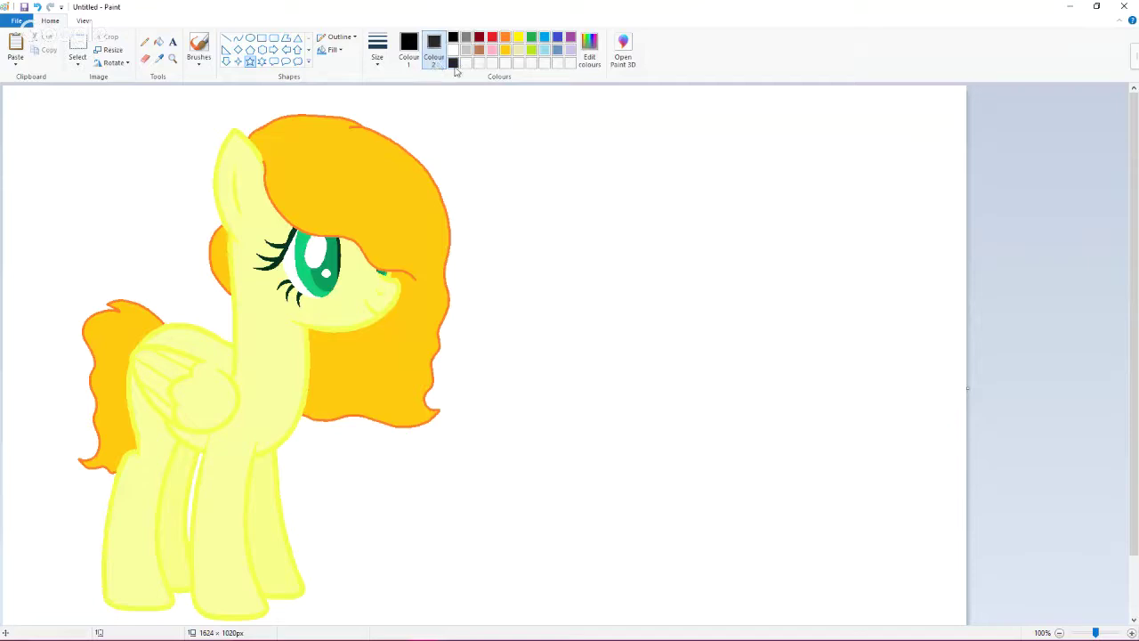
Step: Draw a solid-filled dark grey star with a black outline on the blank canvas beside the pony's mane
{"action": "left_click", "coordinate": [333, 50]}
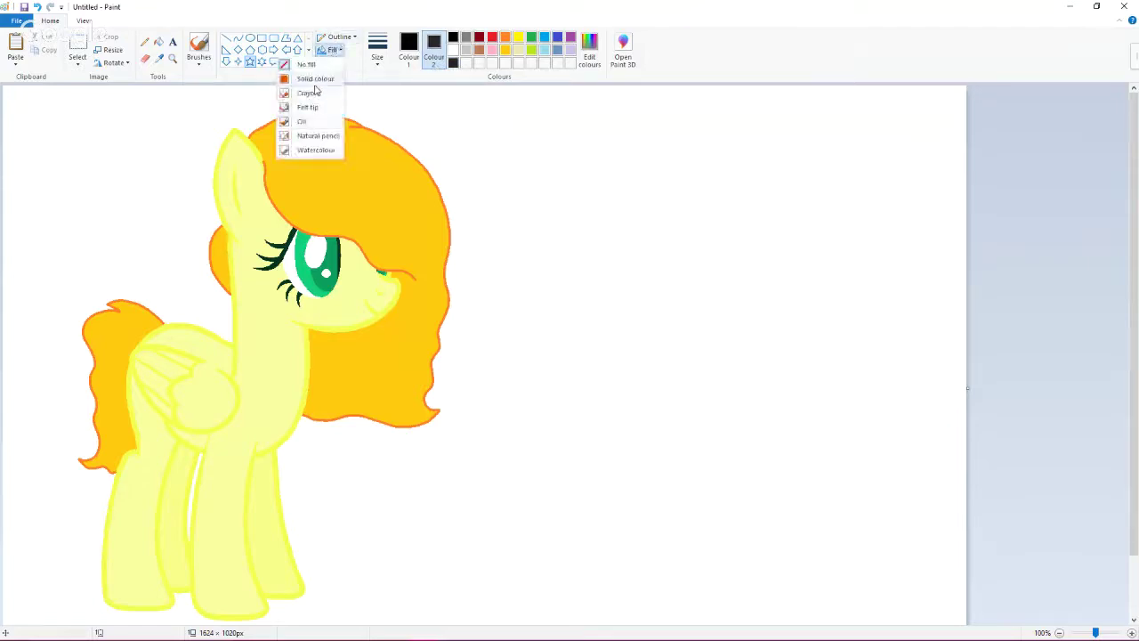
{"action": "left_click", "coordinate": [317, 92]}
{"action": "left_click_drag", "start_coordinate": [476, 143], "coordinate": [583, 254]}
{"action": "left_click", "coordinate": [206, 364]}
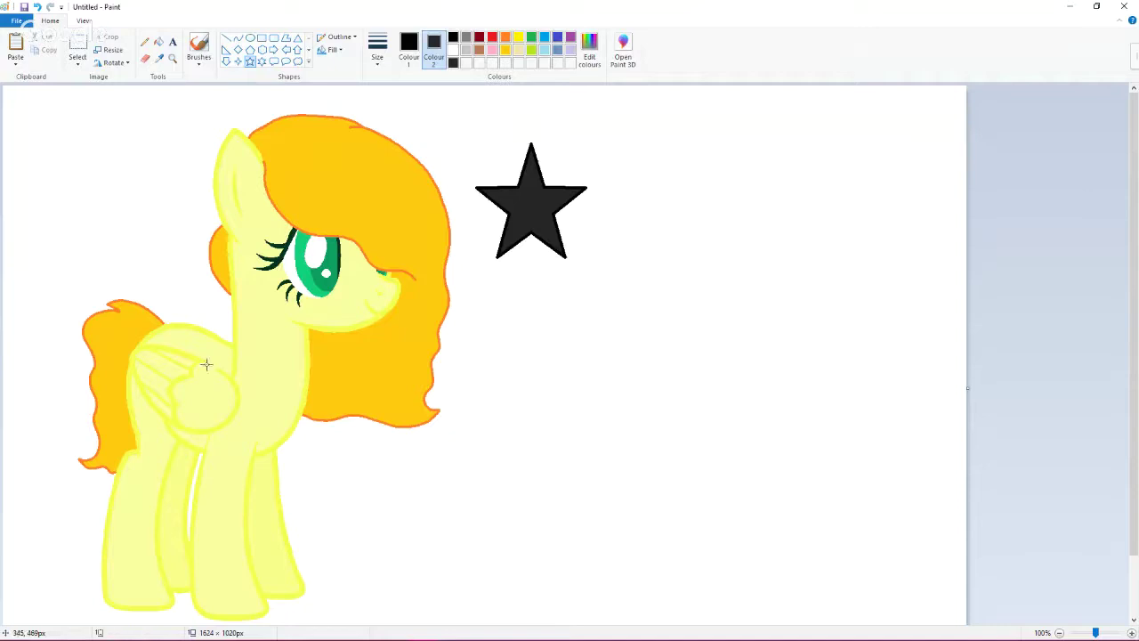
Step: Copy the 213 × 211 px area around the pony's folded wing and paste the copy onto the canvas
{"action": "scroll", "coordinate": [206, 364], "scroll_direction": "up", "scroll_amount": 1}
{"action": "scroll", "coordinate": [205, 365], "scroll_direction": "down", "scroll_amount": 3}
{"action": "left_click", "coordinate": [77, 49]}
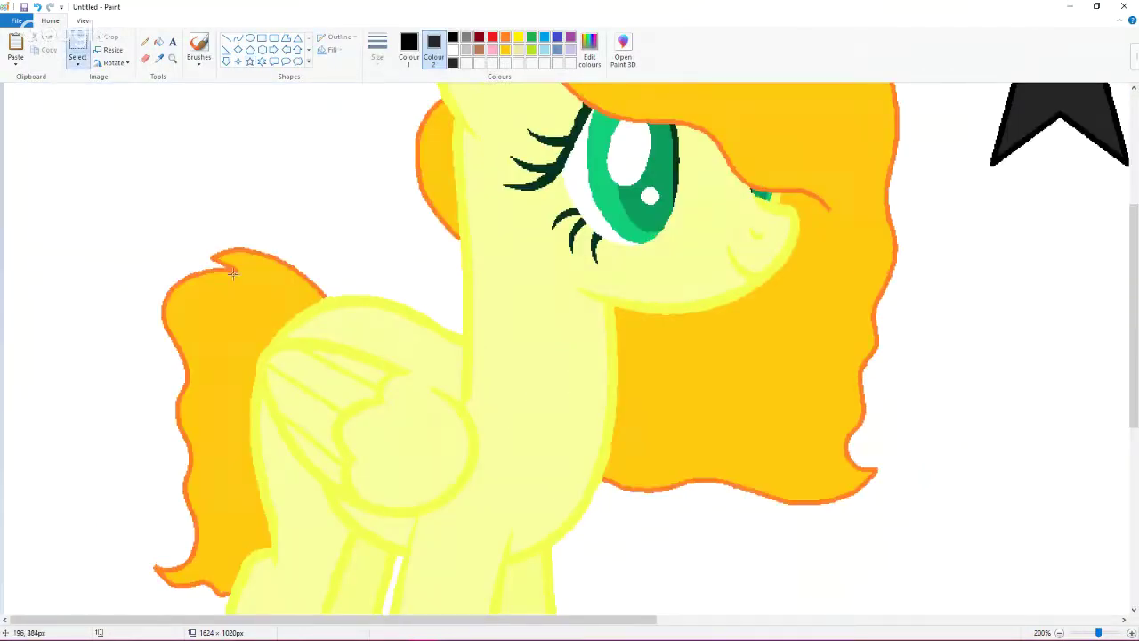
{"action": "left_click_drag", "start_coordinate": [228, 271], "coordinate": [466, 490]}
{"action": "right_click", "coordinate": [283, 395]}
{"action": "left_click", "coordinate": [364, 419]}
{"action": "scroll", "coordinate": [364, 419], "scroll_direction": "down", "scroll_amount": 1}
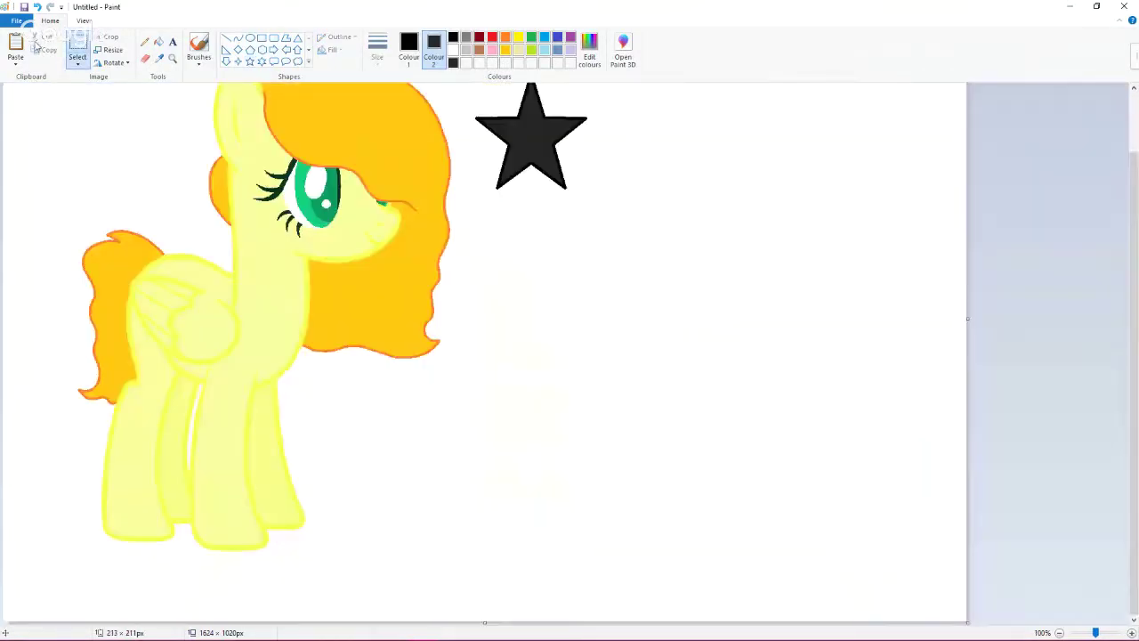
{"action": "key", "text": "ctrl+v"}
Step: Fill the tail, back and rounded wing areas of the pasted wing copy with white, keeping the yellow outlines
{"action": "scroll", "coordinate": [56, 127], "scroll_direction": "up", "scroll_amount": 2}
{"action": "left_click", "coordinate": [159, 42]}
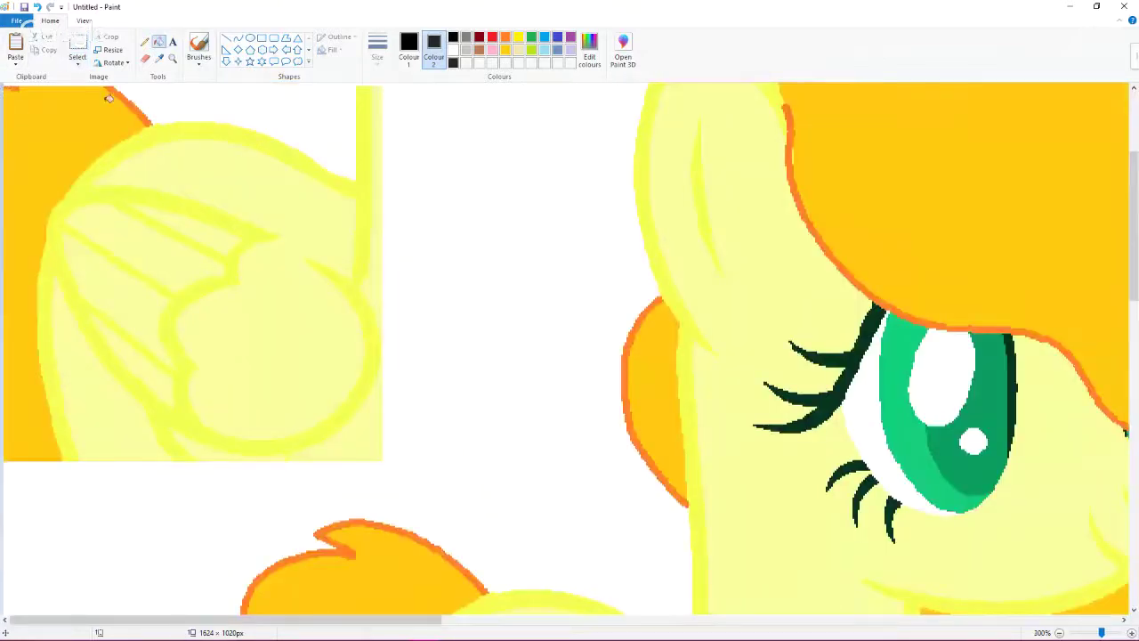
{"action": "left_click", "coordinate": [108, 104]}
{"action": "left_click", "coordinate": [135, 104]}
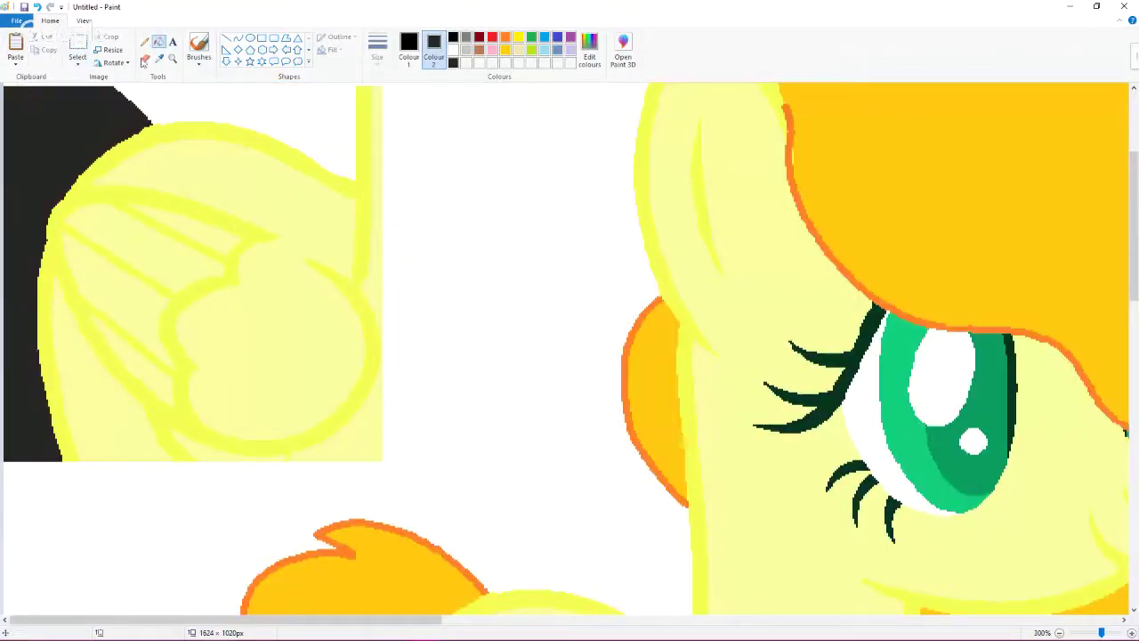
{"action": "left_click", "coordinate": [158, 58]}
{"action": "right_click", "coordinate": [185, 92]}
{"action": "right_click", "coordinate": [89, 108]}
{"action": "right_click", "coordinate": [159, 152]}
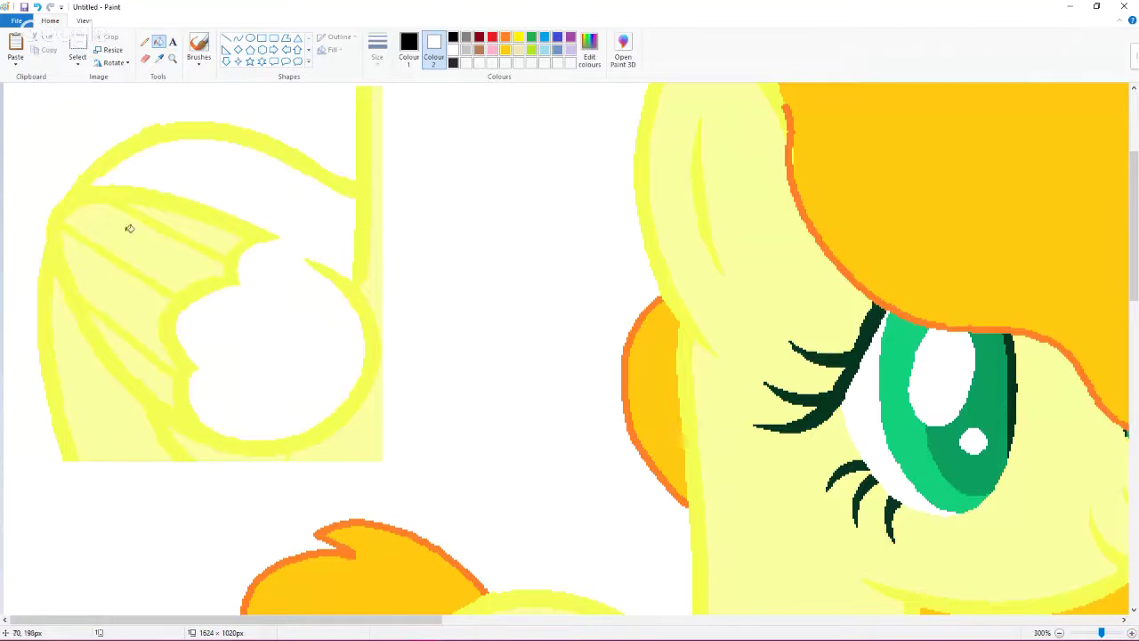
Step: Fill the feather sections and the flank of the pasted wing copy with white
{"action": "right_click", "coordinate": [180, 221]}
{"action": "right_click", "coordinate": [134, 267]}
{"action": "right_click", "coordinate": [140, 360]}
{"action": "right_click", "coordinate": [111, 369]}
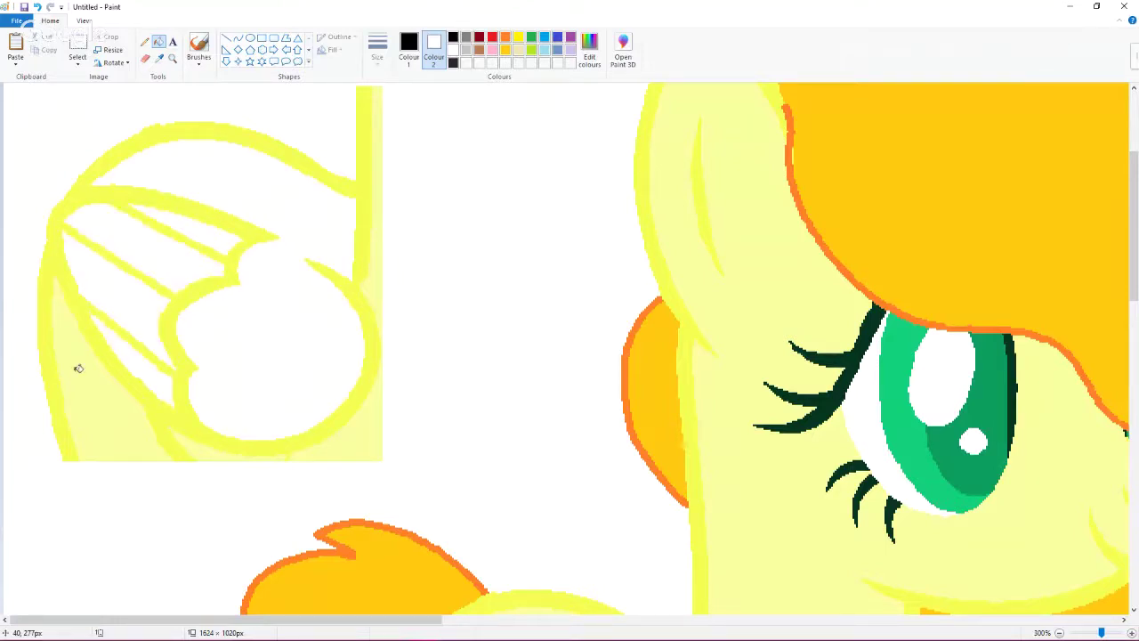
{"action": "right_click", "coordinate": [82, 365]}
Step: Turn on transparent selection, move the star onto the pony's flank and shrink it to fit there
{"action": "scroll", "coordinate": [85, 363], "scroll_direction": "down", "scroll_amount": 2}
{"action": "left_click", "coordinate": [77, 45]}
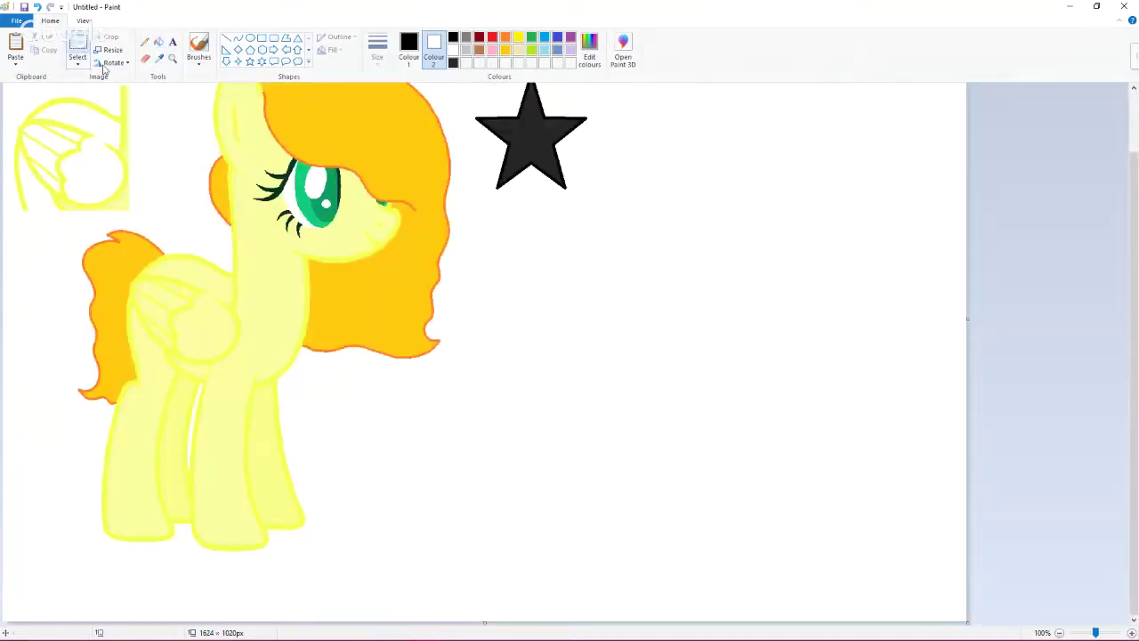
{"action": "left_click", "coordinate": [77, 62]}
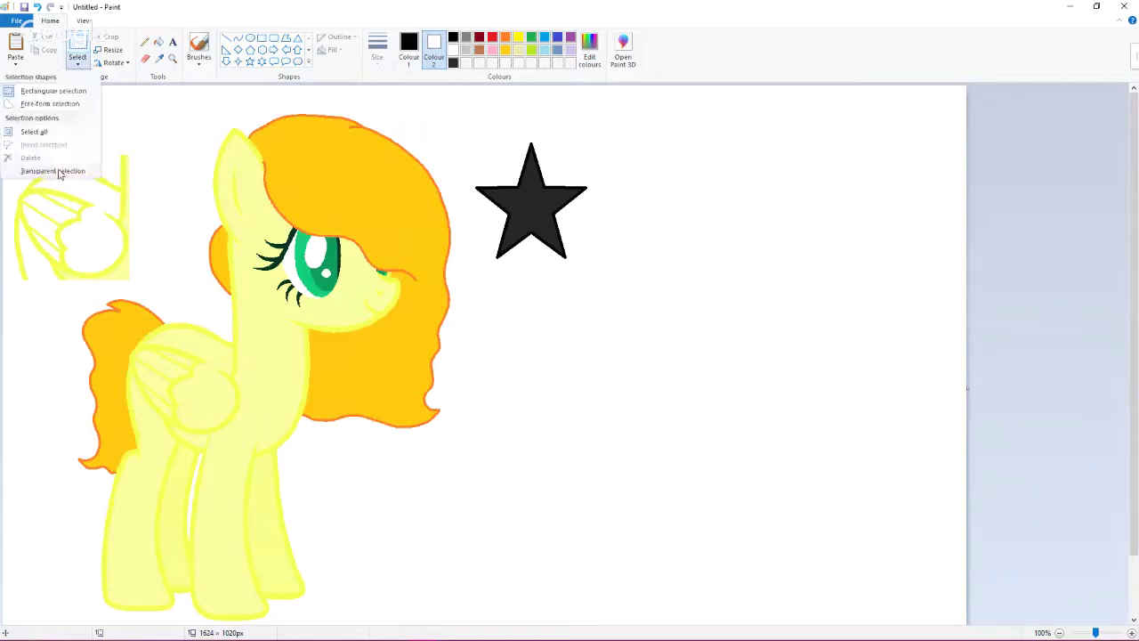
{"action": "left_click", "coordinate": [51, 171]}
{"action": "left_click_drag", "start_coordinate": [460, 127], "coordinate": [664, 326]}
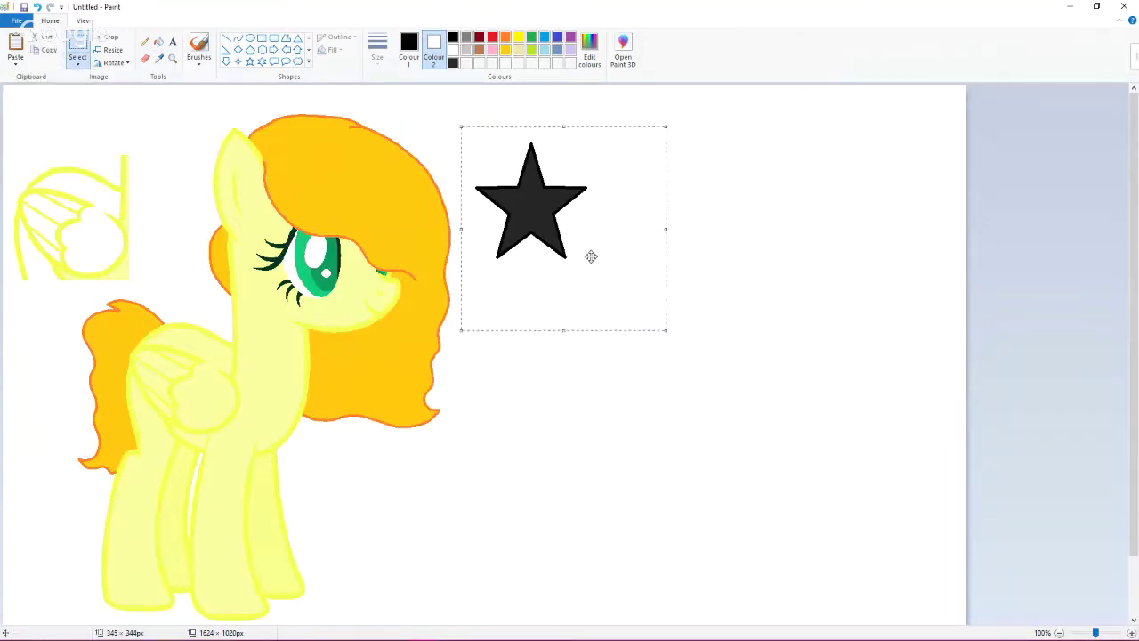
{"action": "left_click_drag", "start_coordinate": [590, 254], "coordinate": [214, 417]}
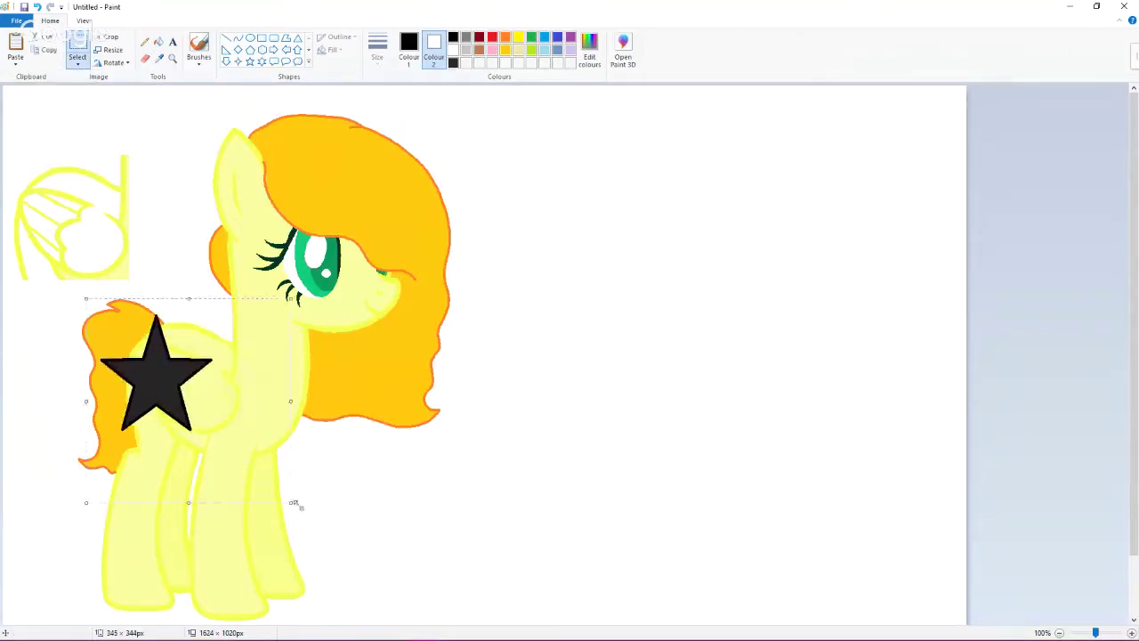
{"action": "left_click_drag", "start_coordinate": [291, 502], "coordinate": [217, 440]}
{"action": "left_click_drag", "start_coordinate": [149, 368], "coordinate": [173, 384]}
Step: Select the whitened wing outline copy and place it over the star, aligned with the pony's wing
{"action": "left_click", "coordinate": [7, 141]}
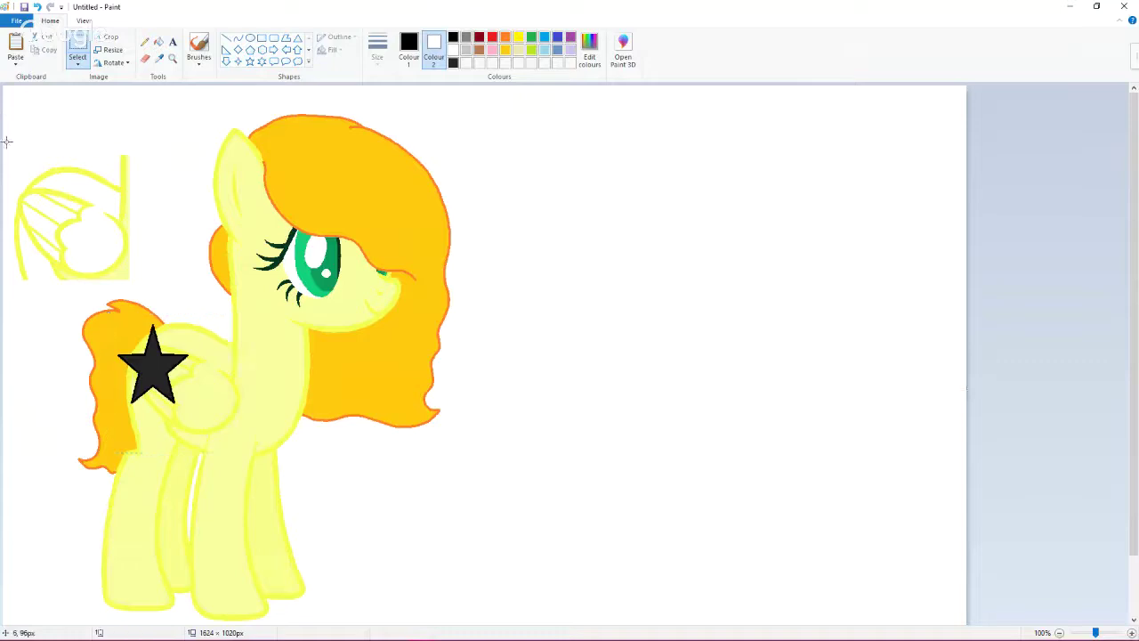
{"action": "left_click_drag", "start_coordinate": [7, 130], "coordinate": [143, 287]}
{"action": "mouse_move", "coordinate": [104, 232]}
{"action": "left_mouse_down"}
{"action": "mouse_move", "coordinate": [204, 294]}
{"action": "mouse_move", "coordinate": [211, 407]}
{"action": "mouse_move", "coordinate": [216, 389]}
{"action": "left_mouse_up"}
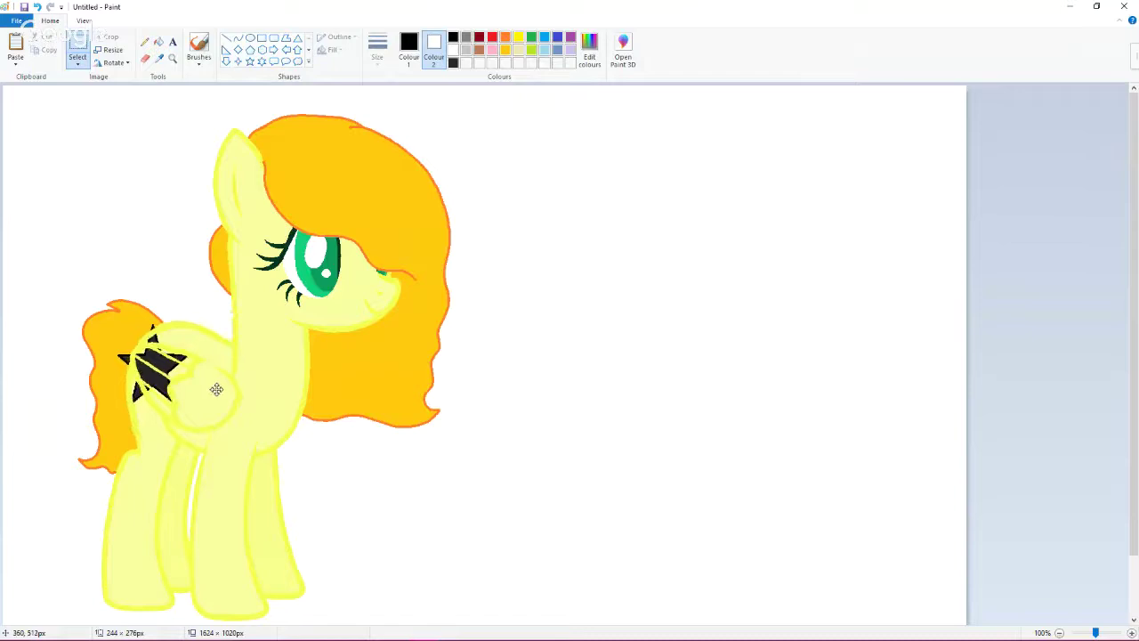
Step: Pick up the pony's pale yellow colour from the rump as the drawing colour
{"action": "scroll", "coordinate": [216, 389], "scroll_direction": "up", "scroll_amount": 2}
{"action": "scroll", "coordinate": [216, 389], "scroll_direction": "down", "scroll_amount": 5}
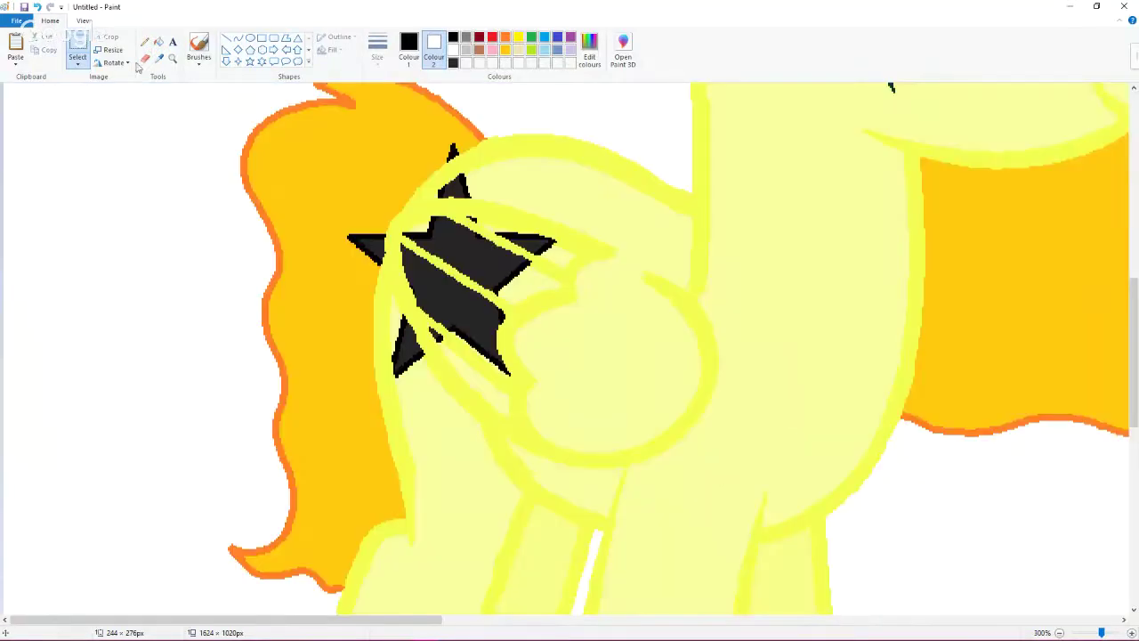
{"action": "left_click", "coordinate": [159, 58]}
{"action": "left_click", "coordinate": [489, 153]}
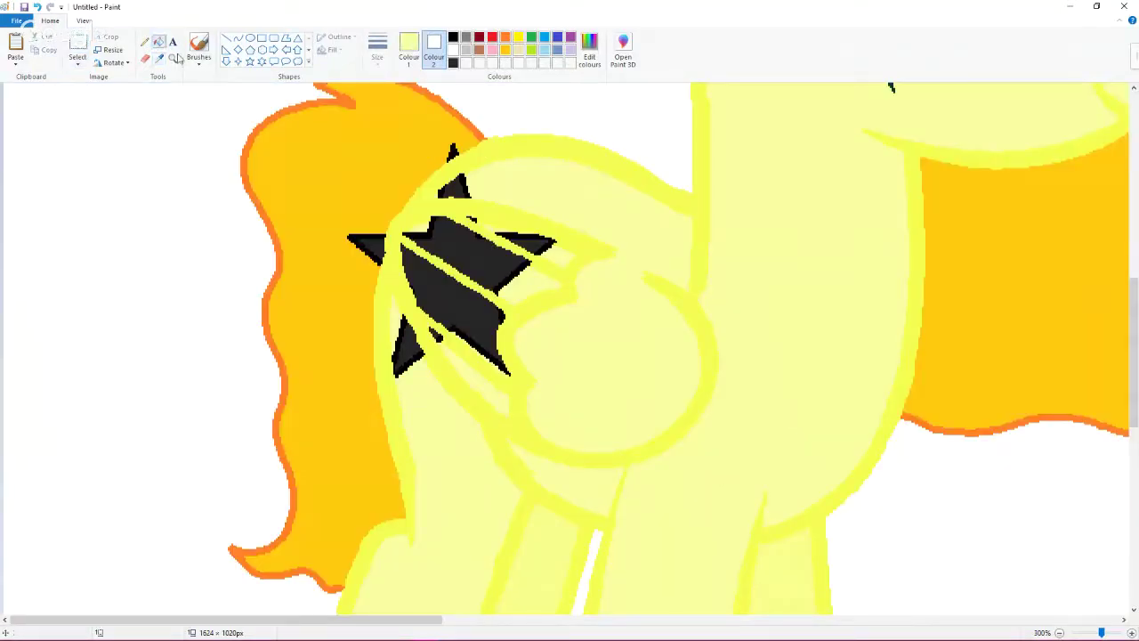
Step: Try to fill the star's upper point and the star pieces inside the upper feathers with pale yellow
{"action": "left_click", "coordinate": [451, 188]}
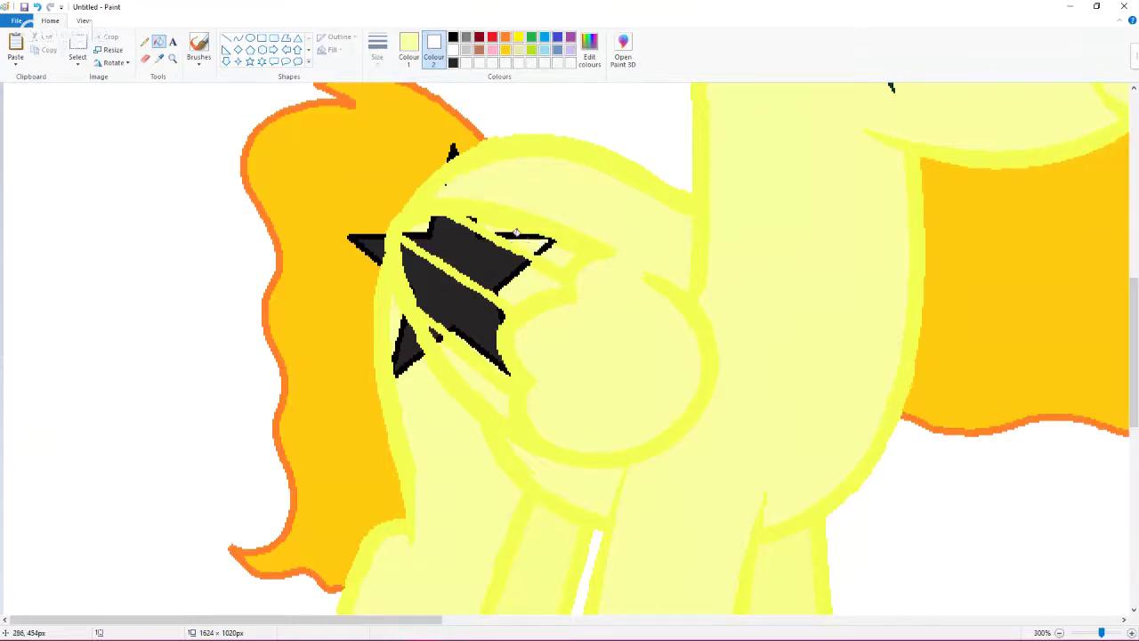
{"action": "left_click", "coordinate": [517, 236]}
{"action": "left_click", "coordinate": [483, 241]}
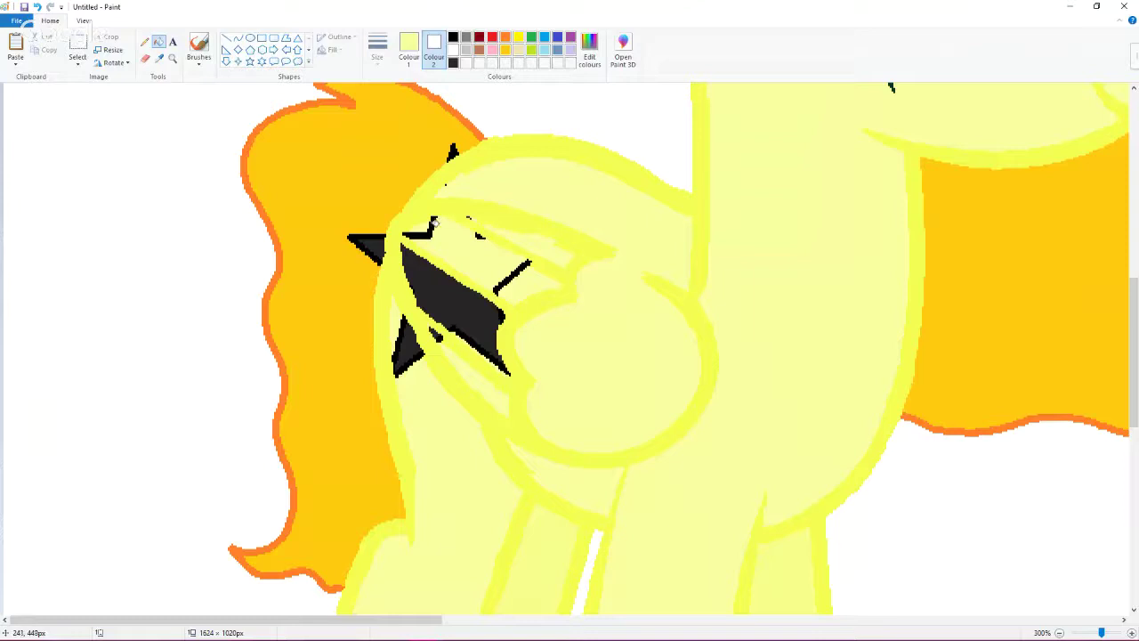
{"action": "left_click", "coordinate": [434, 223]}
{"action": "left_click", "coordinate": [478, 234]}
{"action": "left_click", "coordinate": [514, 271]}
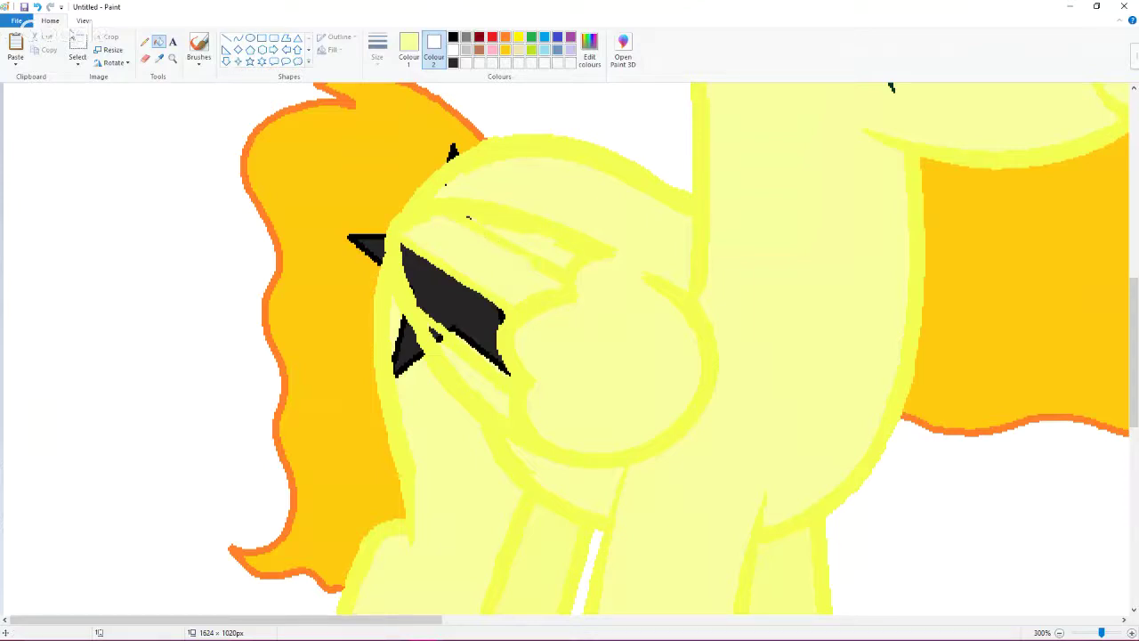
Step: Undo all the pale yellow fills made over the star
{"action": "left_click", "coordinate": [38, 7]}
{"action": "left_click", "coordinate": [37, 7]}
{"action": "left_click", "coordinate": [37, 7]}
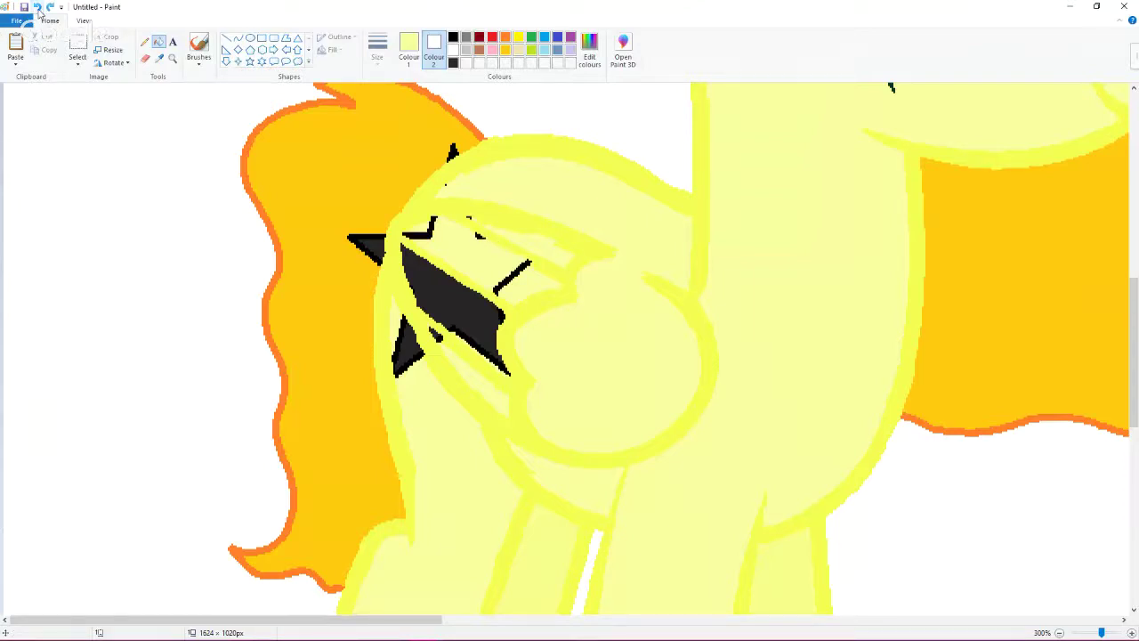
{"action": "left_click", "coordinate": [37, 7]}
{"action": "left_click", "coordinate": [37, 8]}
{"action": "left_click", "coordinate": [37, 7]}
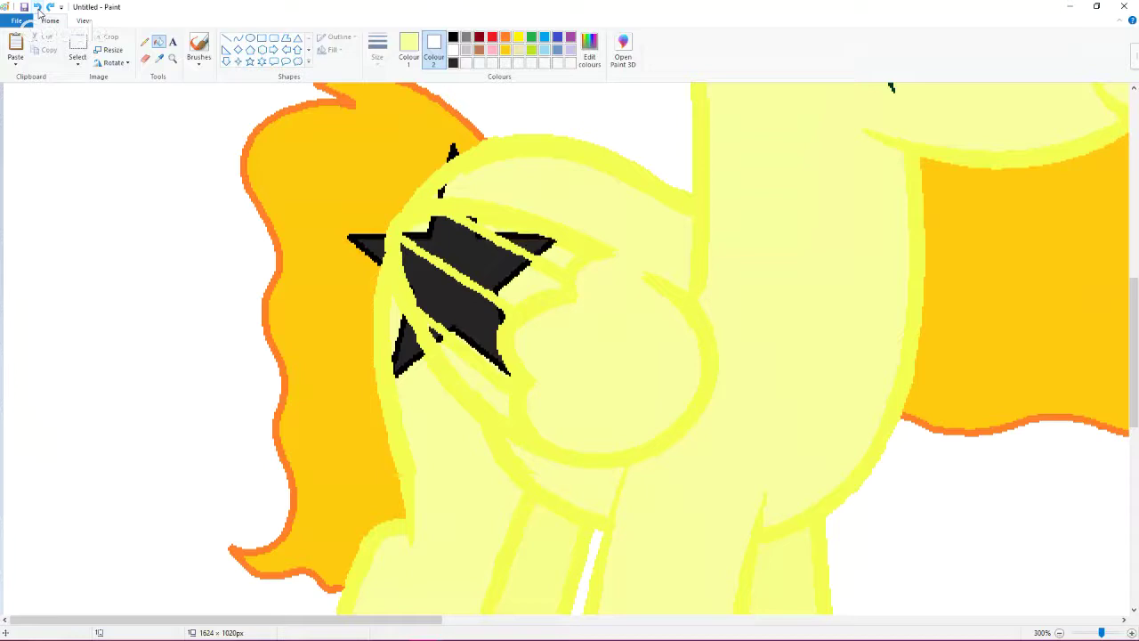
{"action": "left_click", "coordinate": [37, 7]}
Step: Fill the star pieces and black outlines inside the wing feathers with pale yellow, leaving the star parts outside the wing dark
{"action": "left_click", "coordinate": [540, 243]}
{"action": "left_click", "coordinate": [541, 245]}
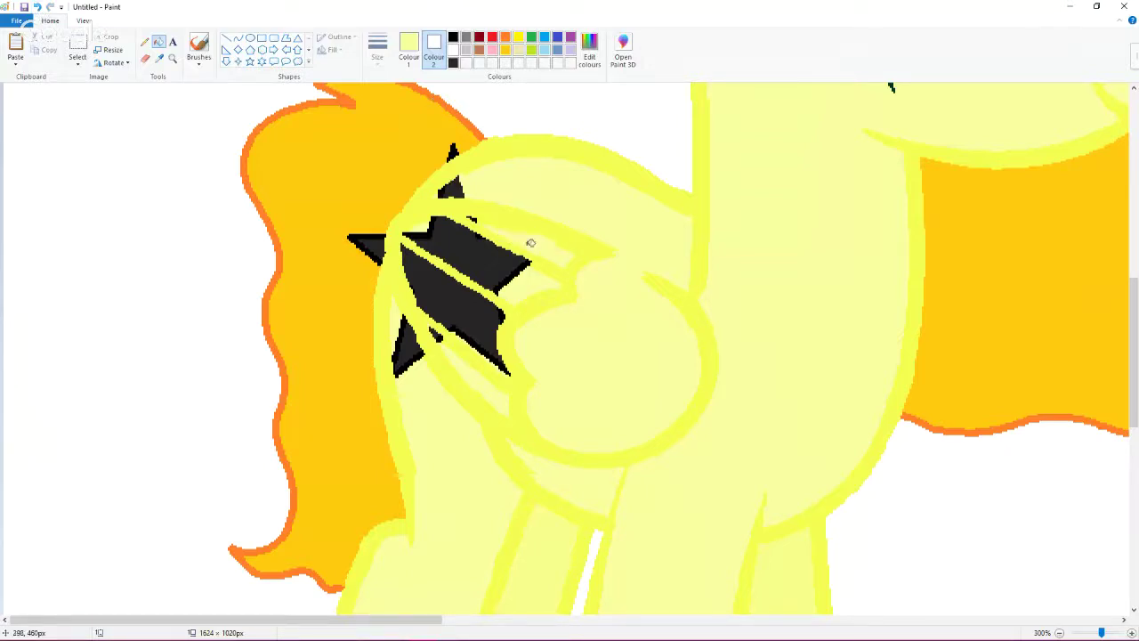
{"action": "left_click", "coordinate": [471, 216]}
{"action": "left_click", "coordinate": [434, 227]}
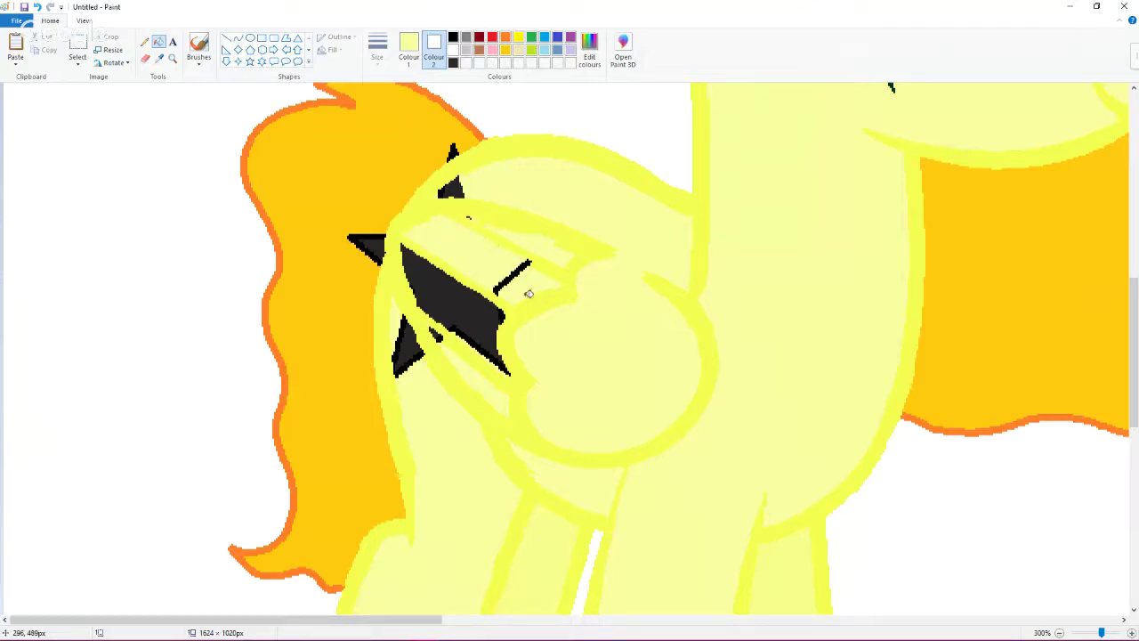
{"action": "left_click", "coordinate": [508, 276]}
{"action": "left_click", "coordinate": [490, 316]}
{"action": "left_click", "coordinate": [469, 339]}
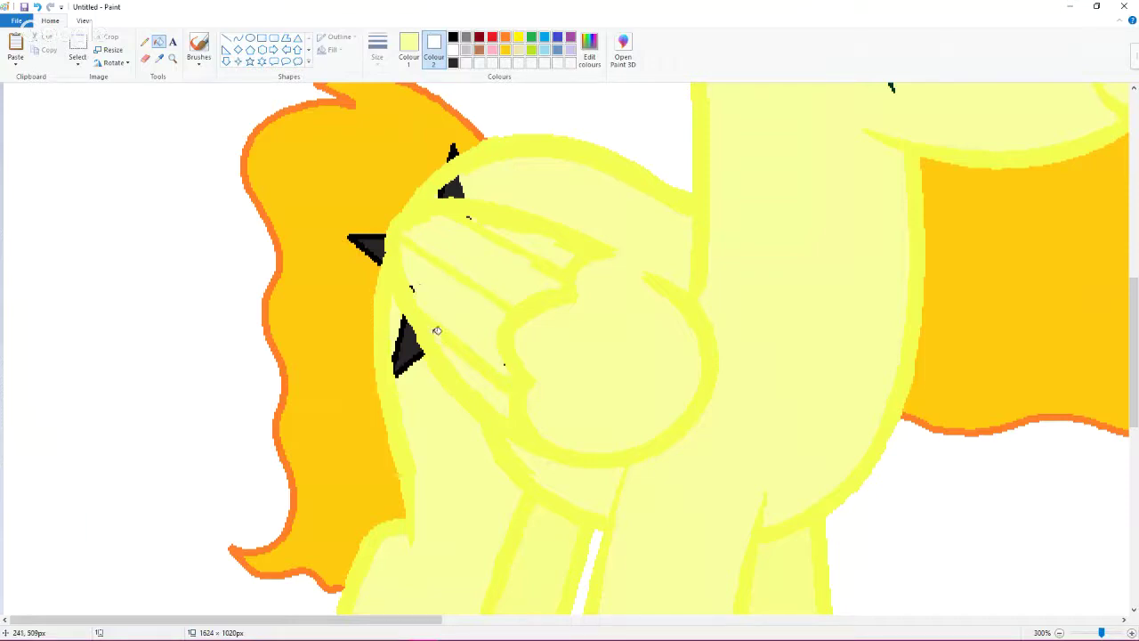
Step: Paint over the stray black pixels on the wing with the Pencil, using yellow shades sampled from the pony
{"action": "left_click", "coordinate": [173, 58]}
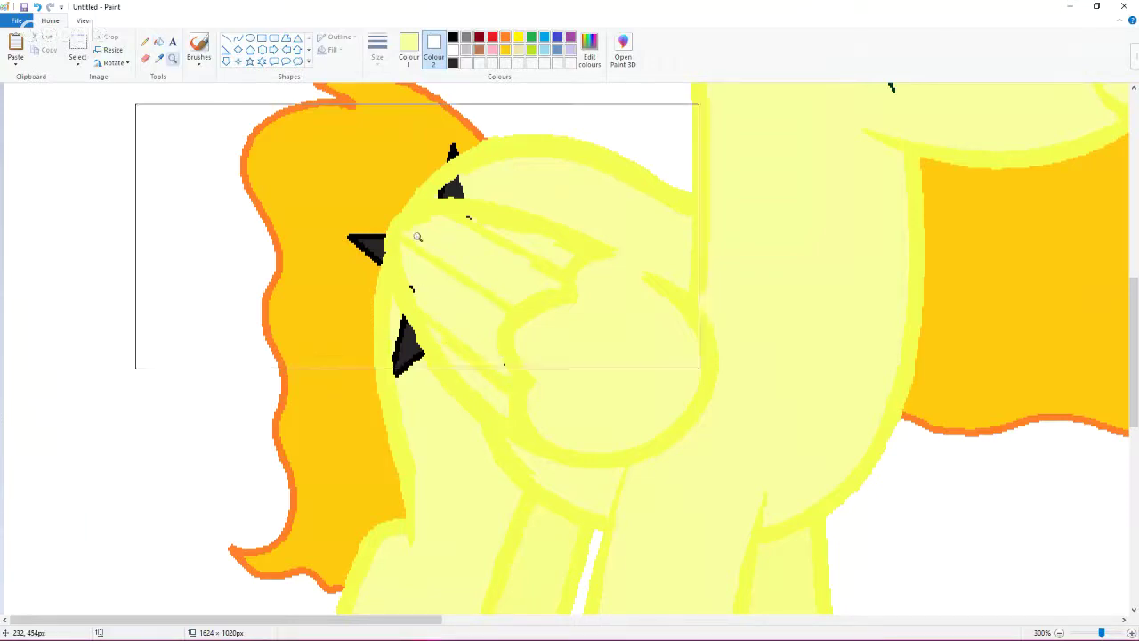
{"action": "scroll", "coordinate": [408, 257], "scroll_direction": "up", "scroll_amount": 4}
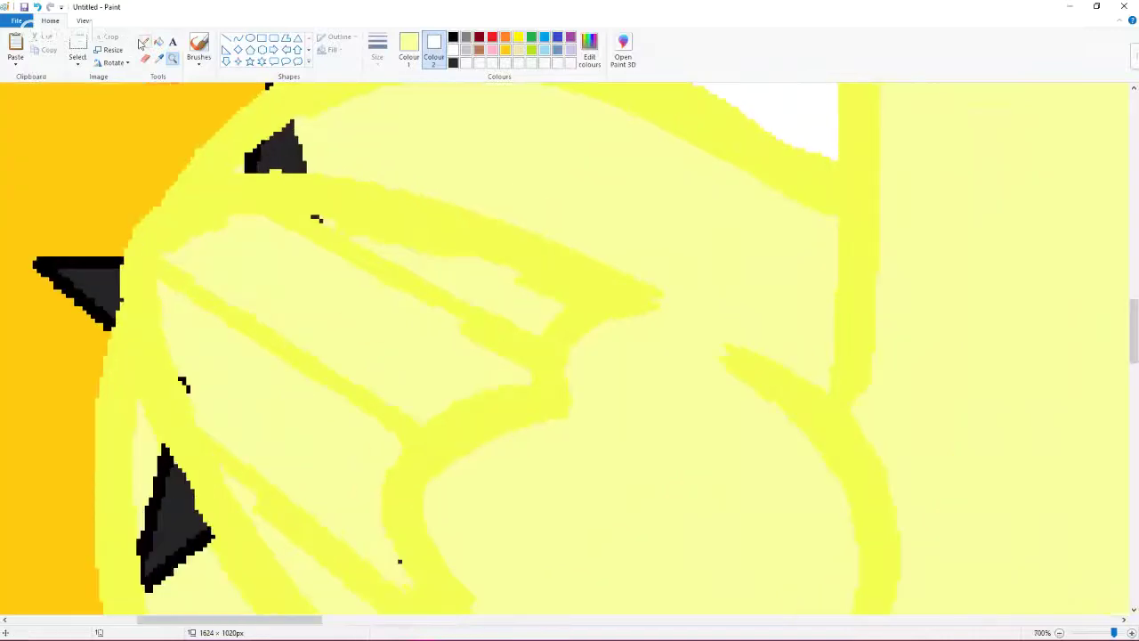
{"action": "left_click", "coordinate": [145, 42]}
{"action": "left_click", "coordinate": [377, 49]}
{"action": "left_click", "coordinate": [377, 155]}
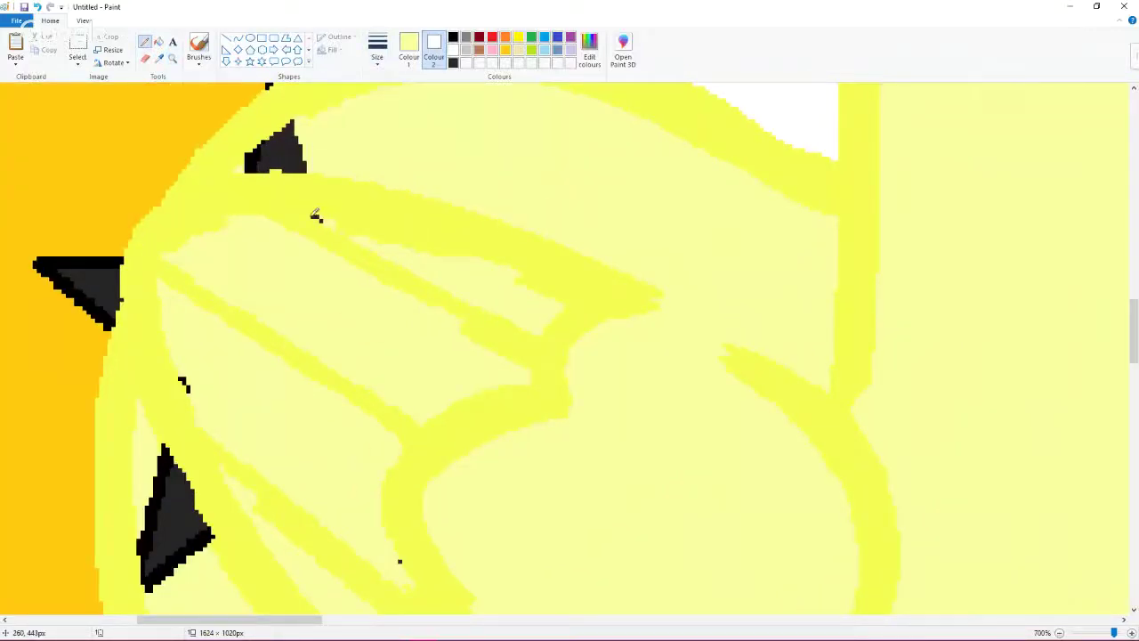
{"action": "left_click_drag", "start_coordinate": [312, 220], "coordinate": [322, 222]}
{"action": "left_click", "coordinate": [159, 58]}
{"action": "left_click", "coordinate": [241, 134]}
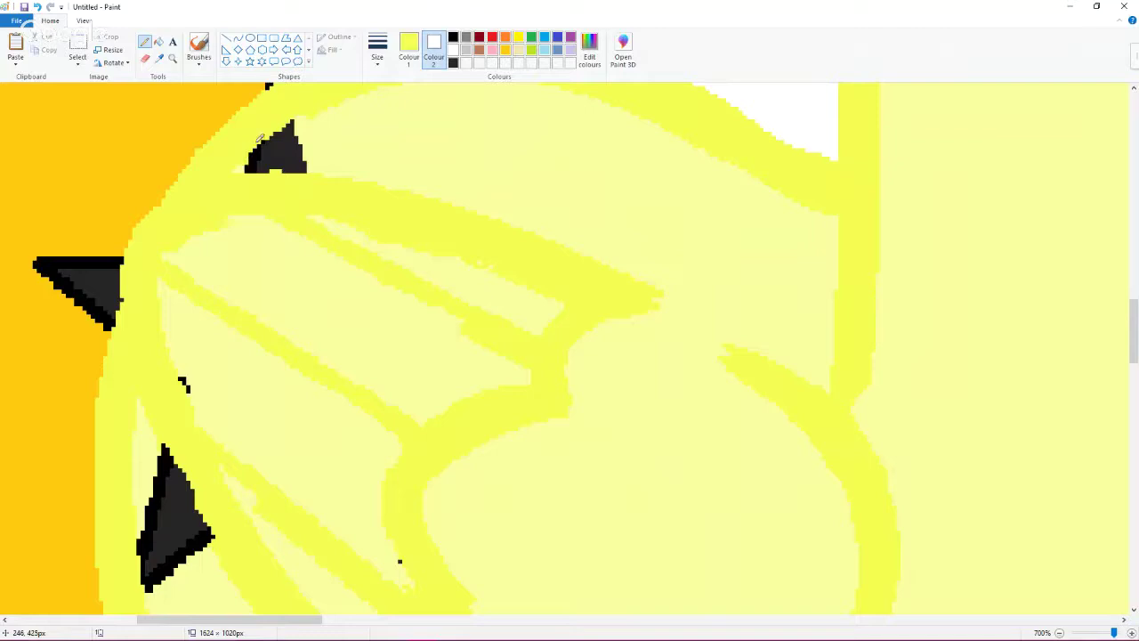
{"action": "scroll", "coordinate": [222, 305], "scroll_direction": "down", "scroll_amount": 3}
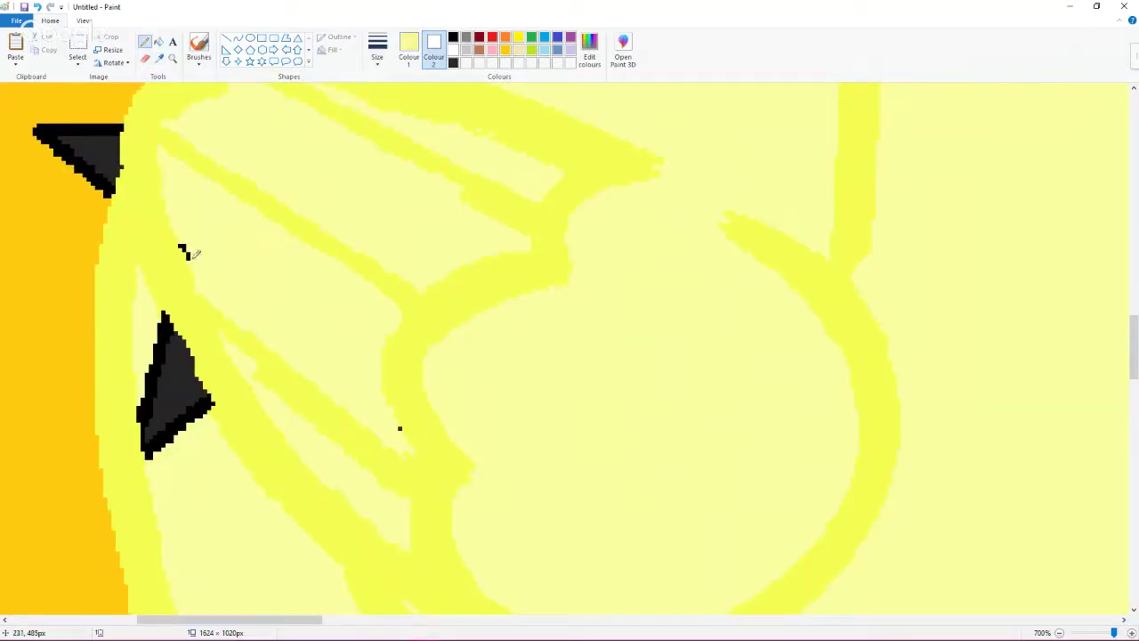
{"action": "left_click_drag", "start_coordinate": [195, 255], "coordinate": [184, 245]}
Step: Sample the tail's orange and fill the star points that overlap the tail with it
{"action": "left_click", "coordinate": [160, 57]}
{"action": "left_click", "coordinate": [109, 94]}
{"action": "left_click", "coordinate": [158, 42]}
{"action": "left_click", "coordinate": [95, 150]}
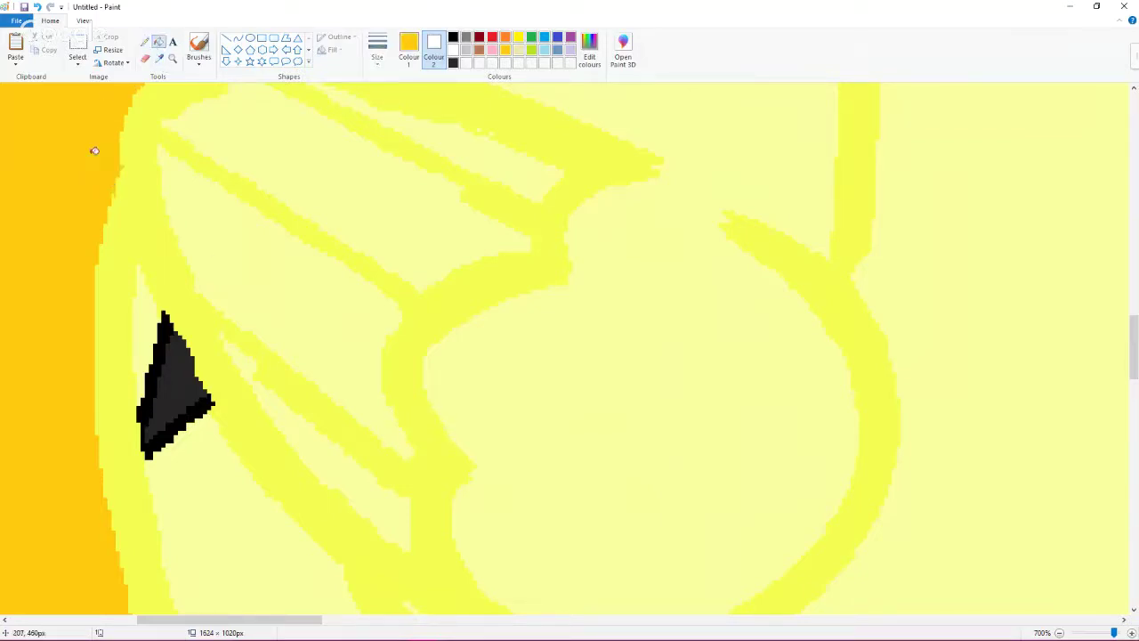
{"action": "scroll", "coordinate": [117, 159], "scroll_direction": "down", "scroll_amount": 4}
{"action": "left_click", "coordinate": [275, 196]}
{"action": "scroll", "coordinate": [222, 223], "scroll_direction": "down", "scroll_amount": 3}
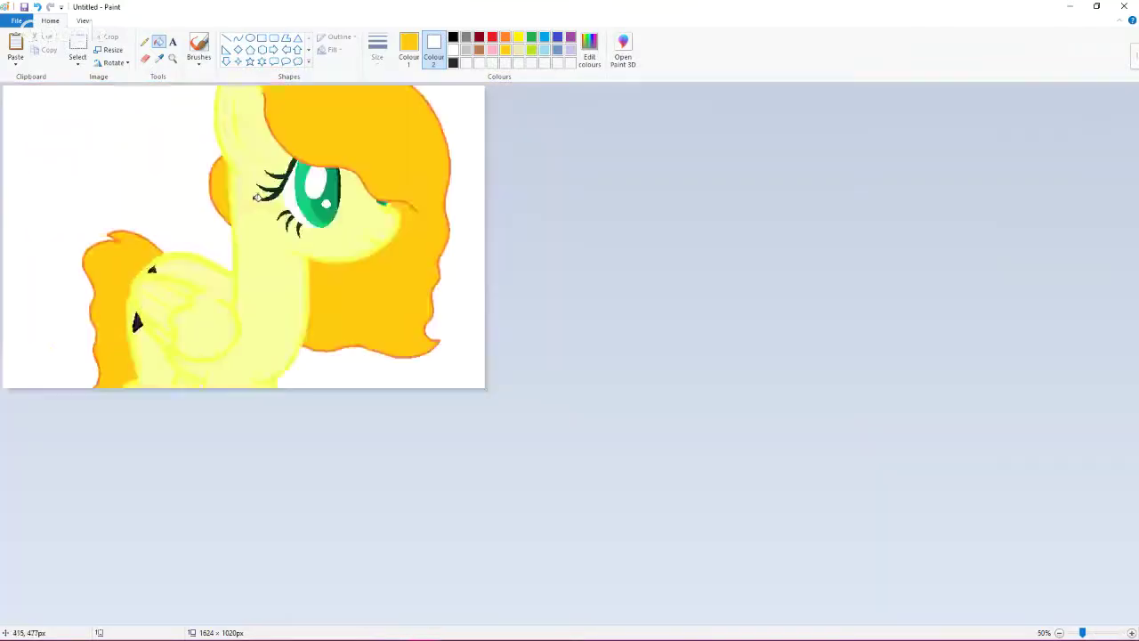
{"action": "scroll", "coordinate": [156, 245], "scroll_direction": "up", "scroll_amount": 1}
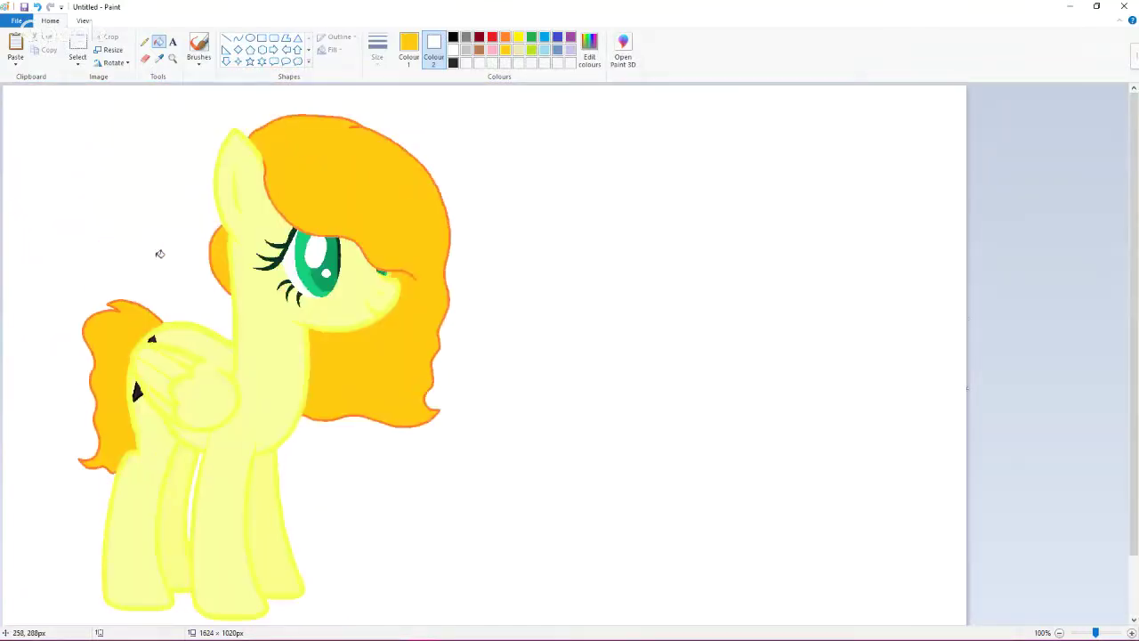
{"action": "scroll", "coordinate": [178, 249], "scroll_direction": "down", "scroll_amount": 2}
{"action": "scroll", "coordinate": [196, 241], "scroll_direction": "up", "scroll_amount": 2}
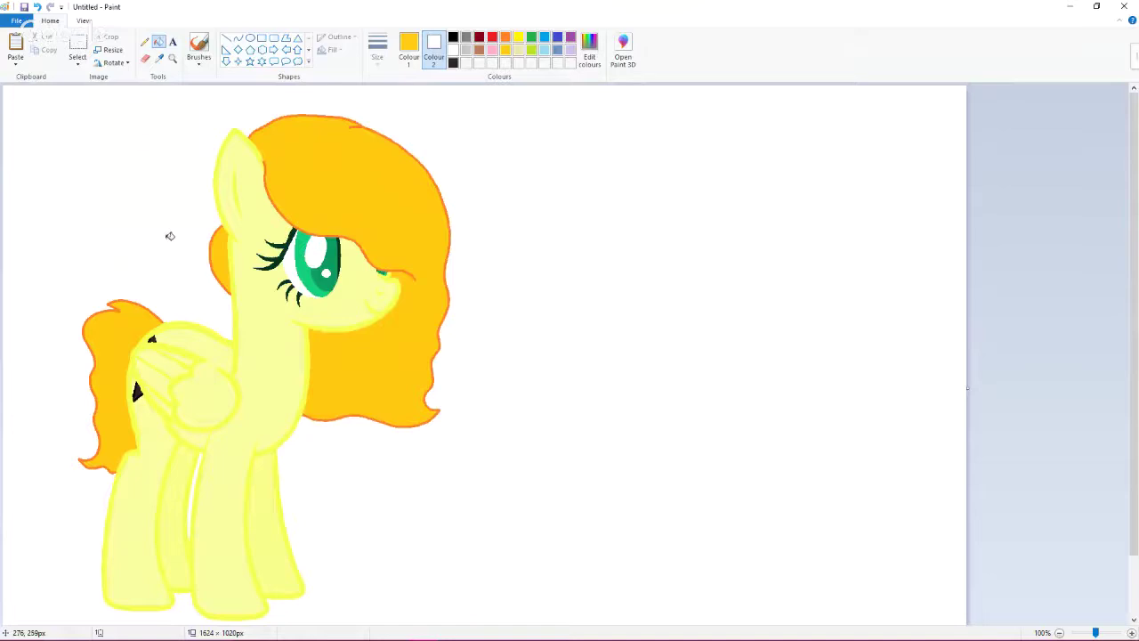
Step: Select the area around the whole pony and copy it
{"action": "left_click", "coordinate": [77, 49]}
{"action": "scroll", "coordinate": [79, 118], "scroll_direction": "down", "scroll_amount": 1}
{"action": "mouse_move", "coordinate": [11, 88]}
{"action": "left_mouse_down"}
{"action": "mouse_move", "coordinate": [140, 114]}
{"action": "mouse_move", "coordinate": [298, 383]}
{"action": "left_mouse_up"}
{"action": "right_click", "coordinate": [204, 300]}
{"action": "left_click", "coordinate": [196, 321]}
{"action": "left_click", "coordinate": [540, 338]}
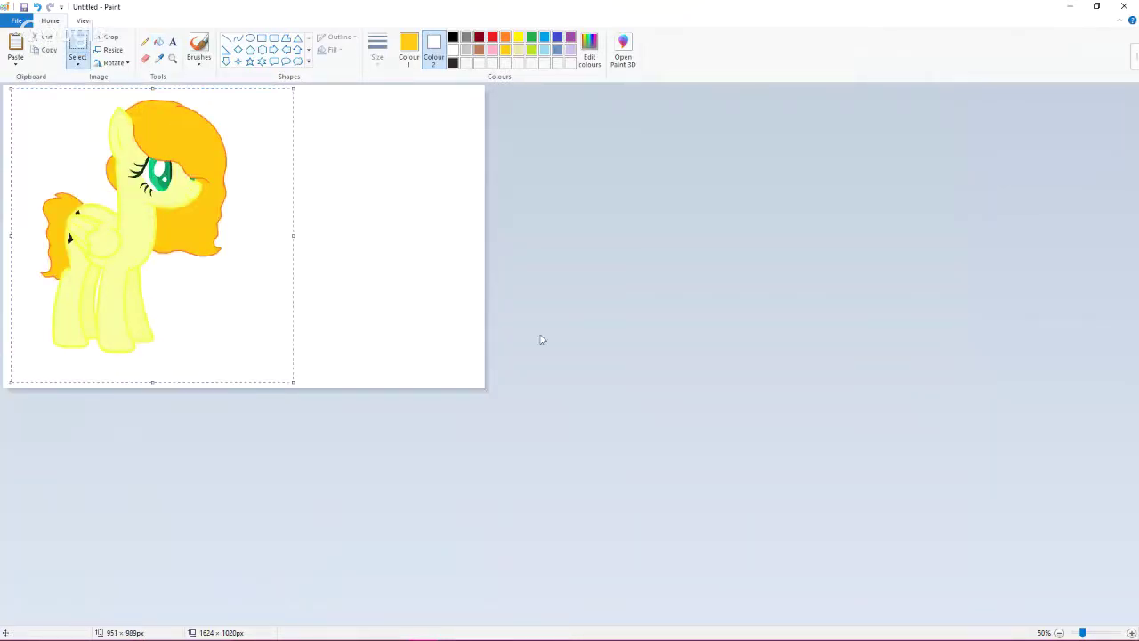
Step: Enlarge the canvas to about 15128 × 7288 px, then select the pony and move it to the middle of the canvas
{"action": "left_click_drag", "start_coordinate": [486, 389], "coordinate": [1046, 637]}
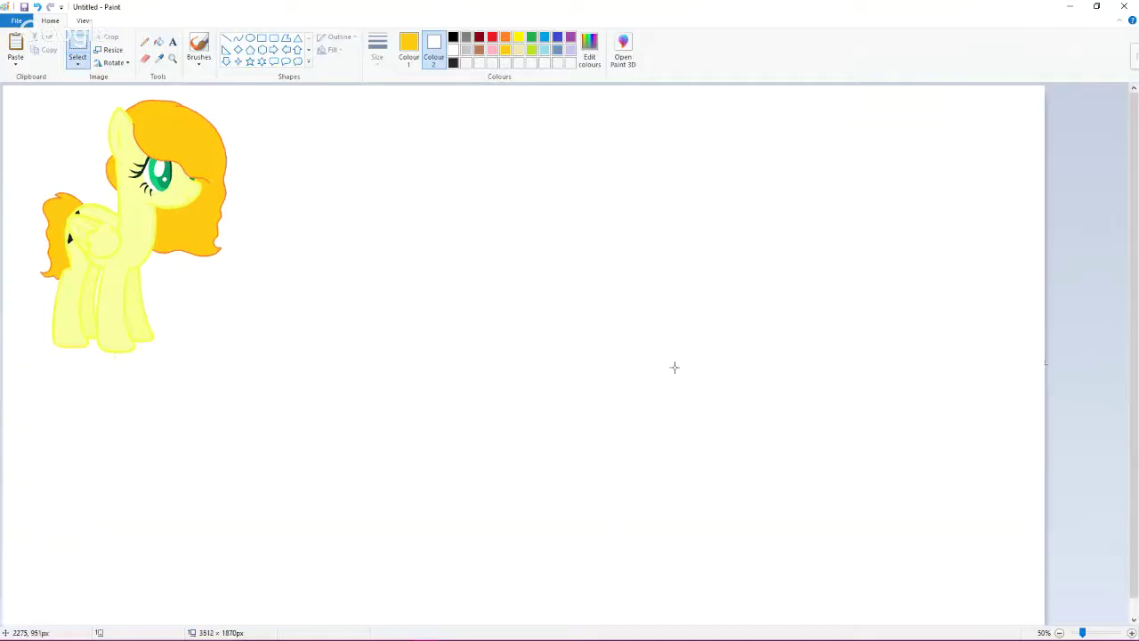
{"action": "scroll", "coordinate": [370, 293], "scroll_direction": "down", "scroll_amount": 2}
{"action": "mouse_move", "coordinate": [273, 230]}
{"action": "left_mouse_down"}
{"action": "mouse_move", "coordinate": [682, 469]}
{"action": "mouse_move", "coordinate": [1127, 626]}
{"action": "left_mouse_up"}
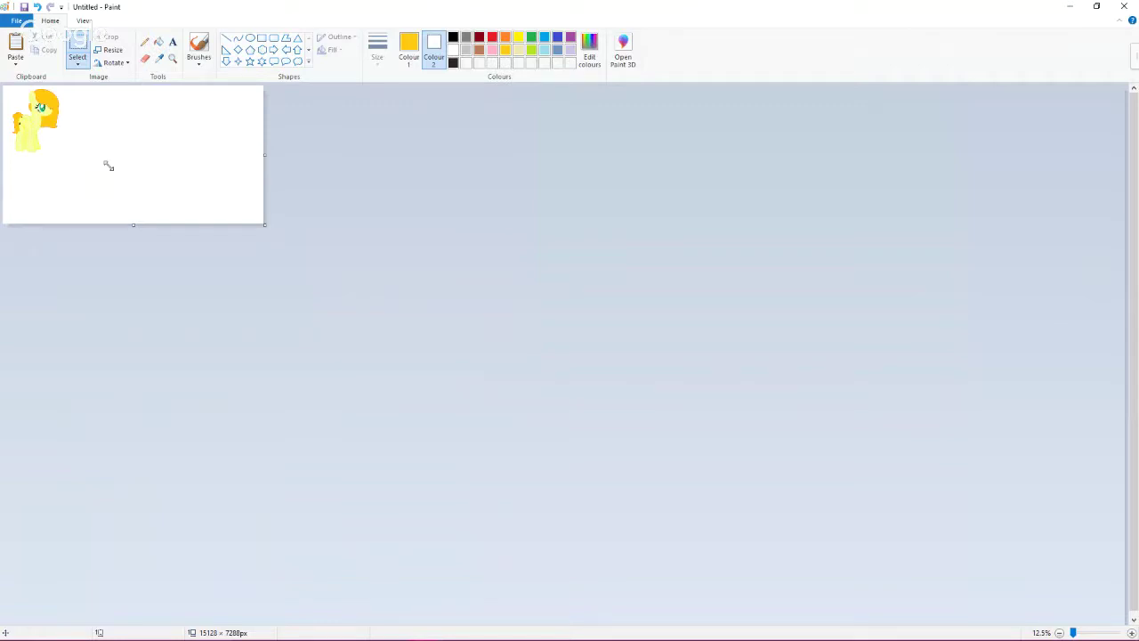
{"action": "scroll", "coordinate": [109, 170], "scroll_direction": "up", "scroll_amount": 1}
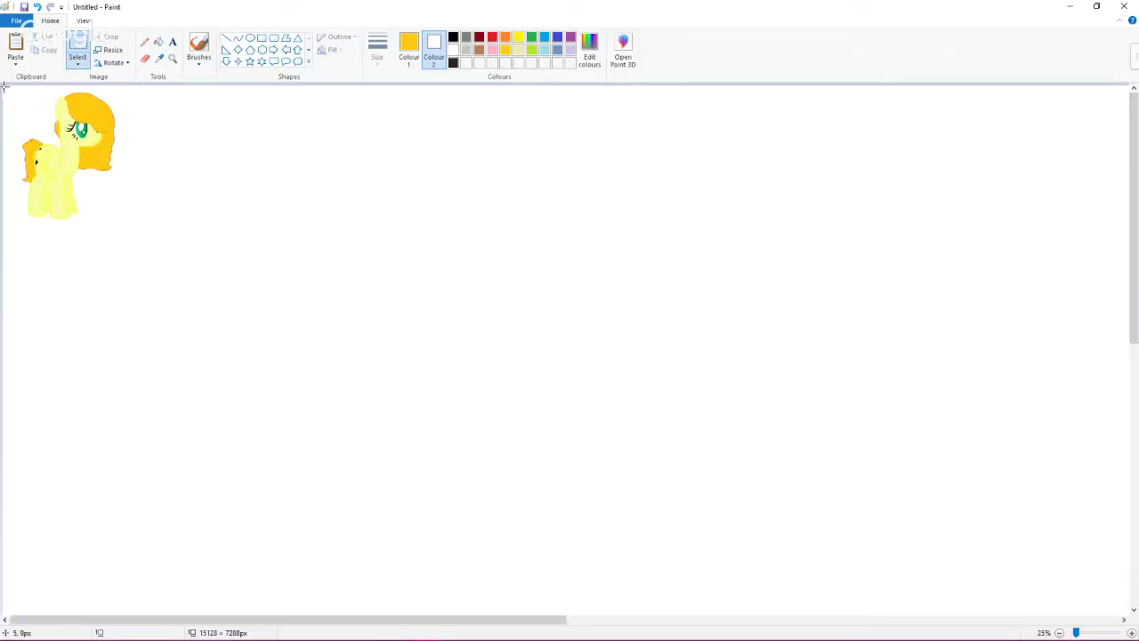
{"action": "left_click_drag", "start_coordinate": [4, 86], "coordinate": [152, 254]}
{"action": "left_click_drag", "start_coordinate": [112, 187], "coordinate": [1035, 542]}
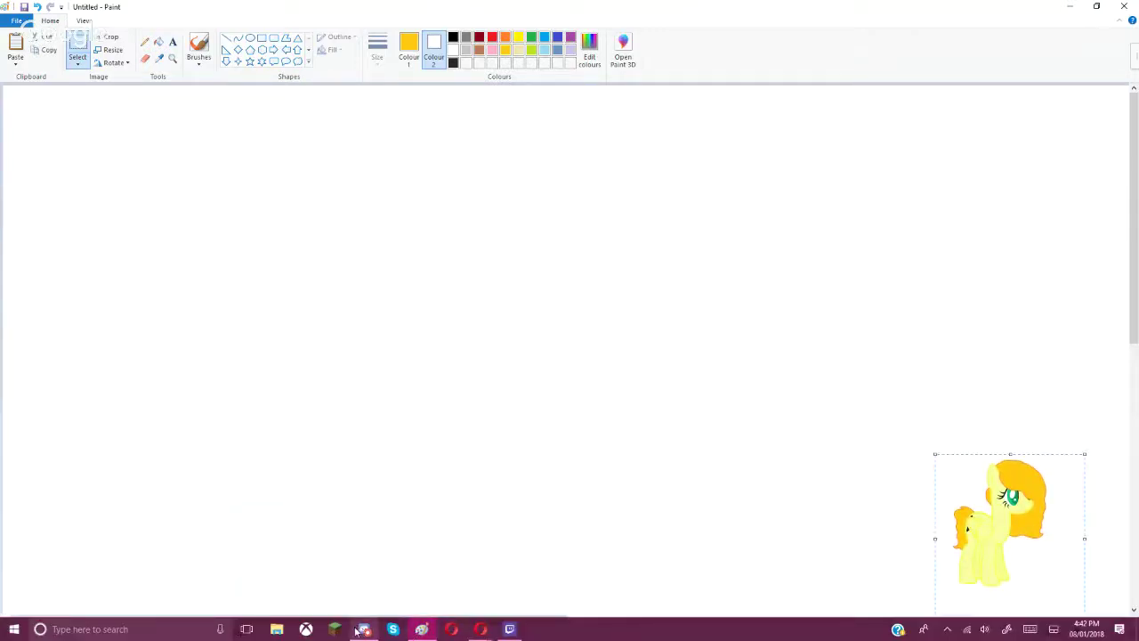
Step: Switch to the Opera browser and copy the base artist's username from the address of the DeviantArt [Base] Cutie page
{"action": "mouse_move", "coordinate": [481, 629]}
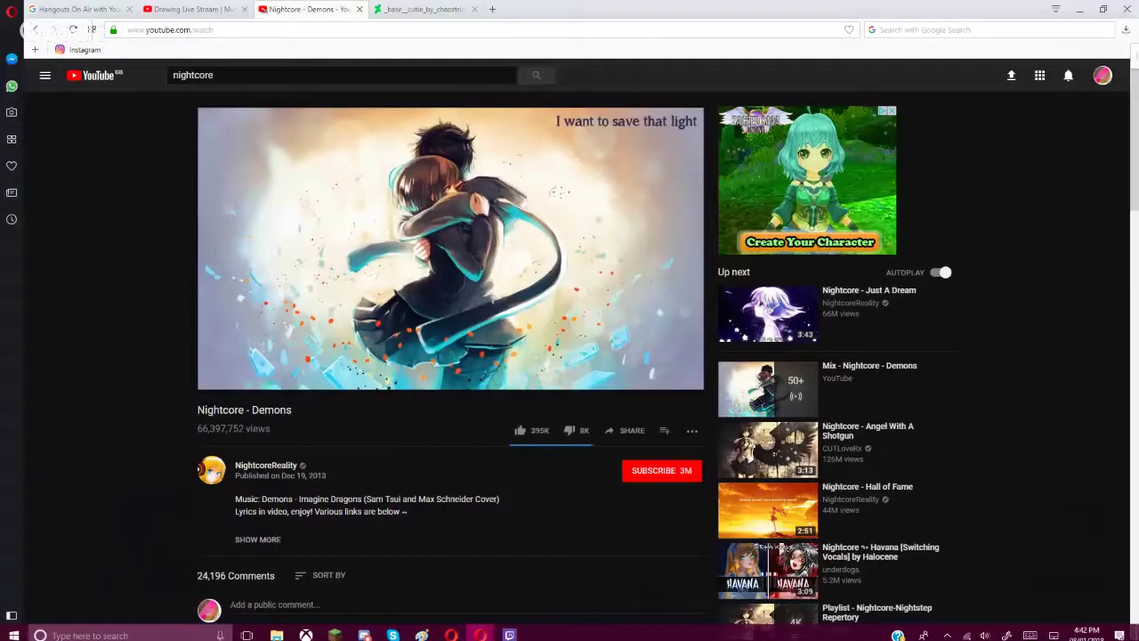
{"action": "key", "text": "ctrl+Tab"}
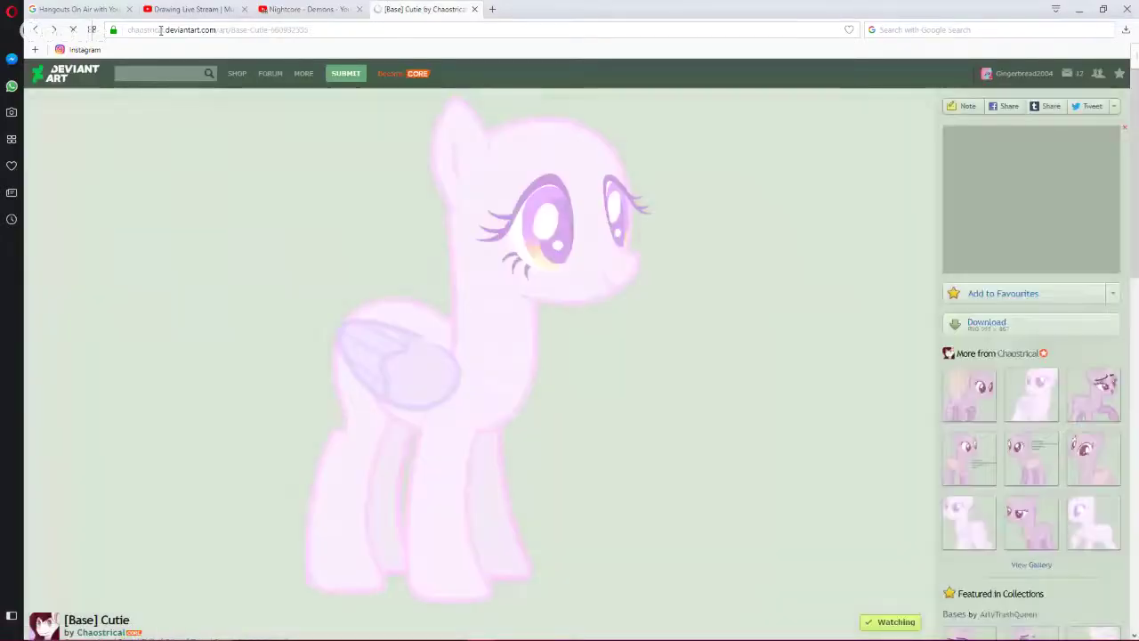
{"action": "left_click", "coordinate": [161, 29]}
{"action": "mouse_move", "coordinate": [161, 30]}
{"action": "left_mouse_down"}
{"action": "mouse_move", "coordinate": [135, 30]}
{"action": "mouse_move", "coordinate": [159, 29]}
{"action": "left_mouse_up"}
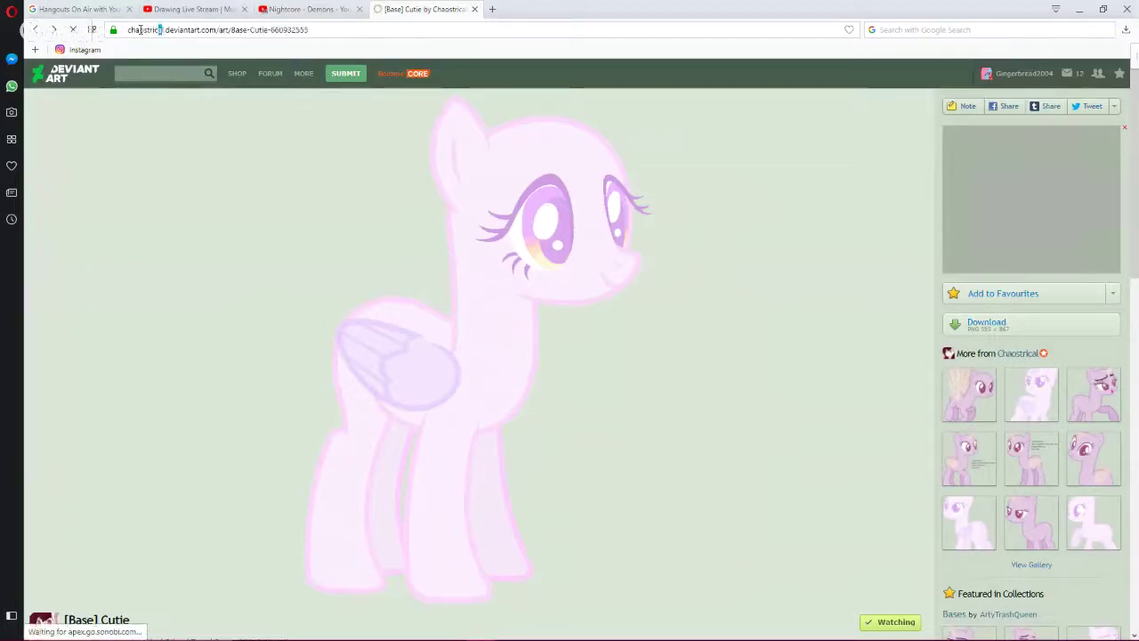
{"action": "double_click", "coordinate": [143, 29]}
{"action": "left_click", "coordinate": [163, 29]}
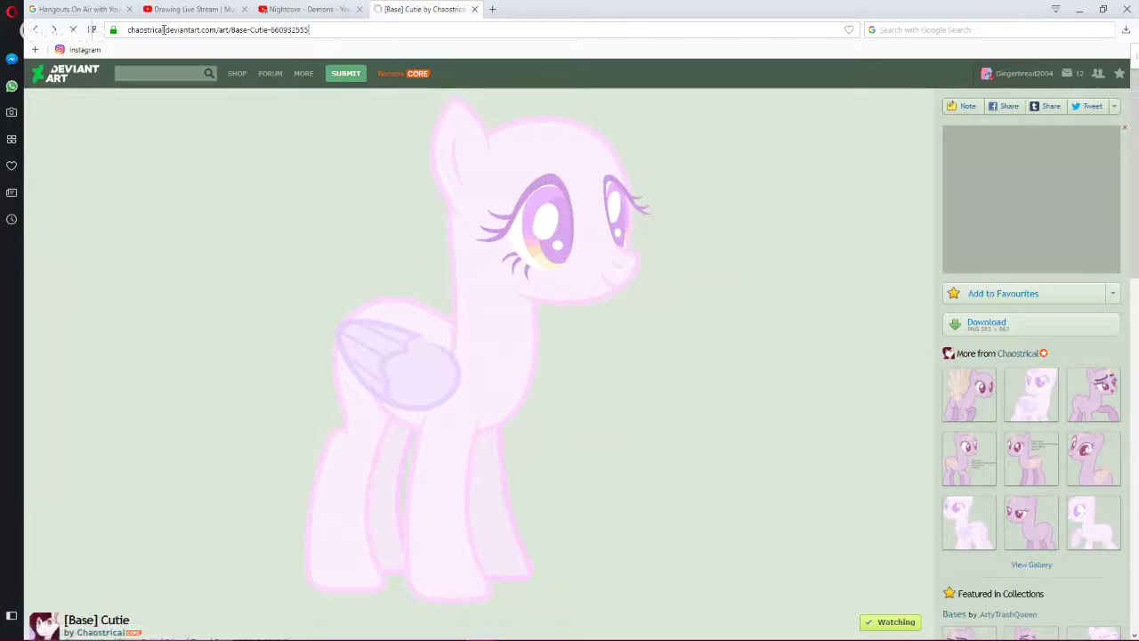
{"action": "left_click_drag", "start_coordinate": [163, 29], "coordinate": [123, 30]}
{"action": "right_click", "coordinate": [141, 31]}
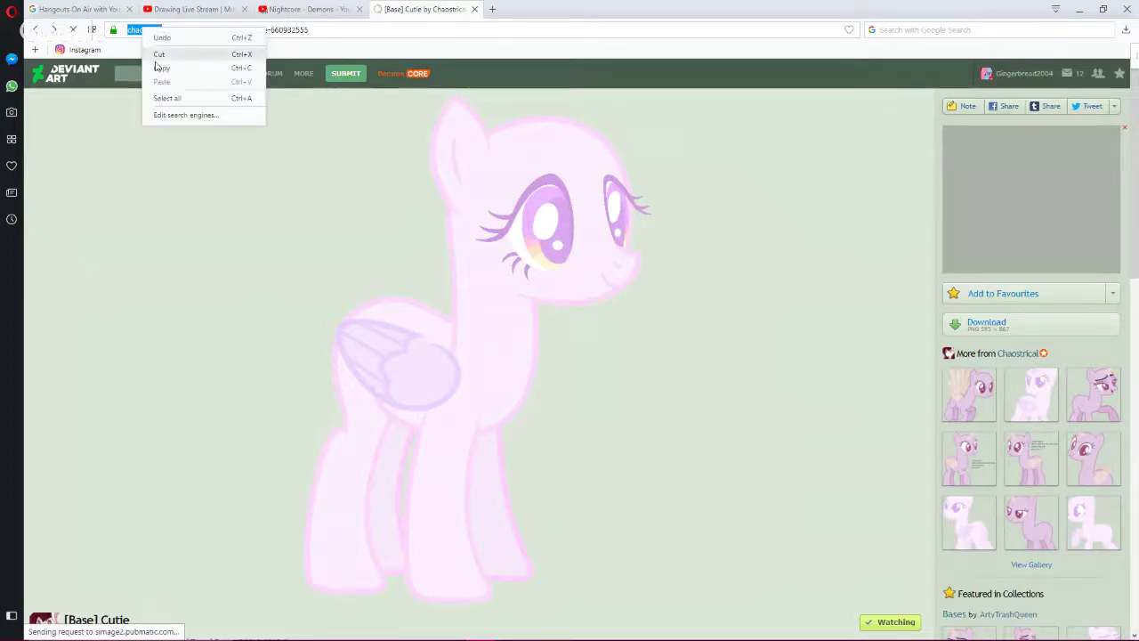
{"action": "left_click", "coordinate": [154, 66]}
Step: Add a second line crediting the base to its artist to the YouTube live stream's description and save the changes
{"action": "left_click", "coordinate": [188, 9]}
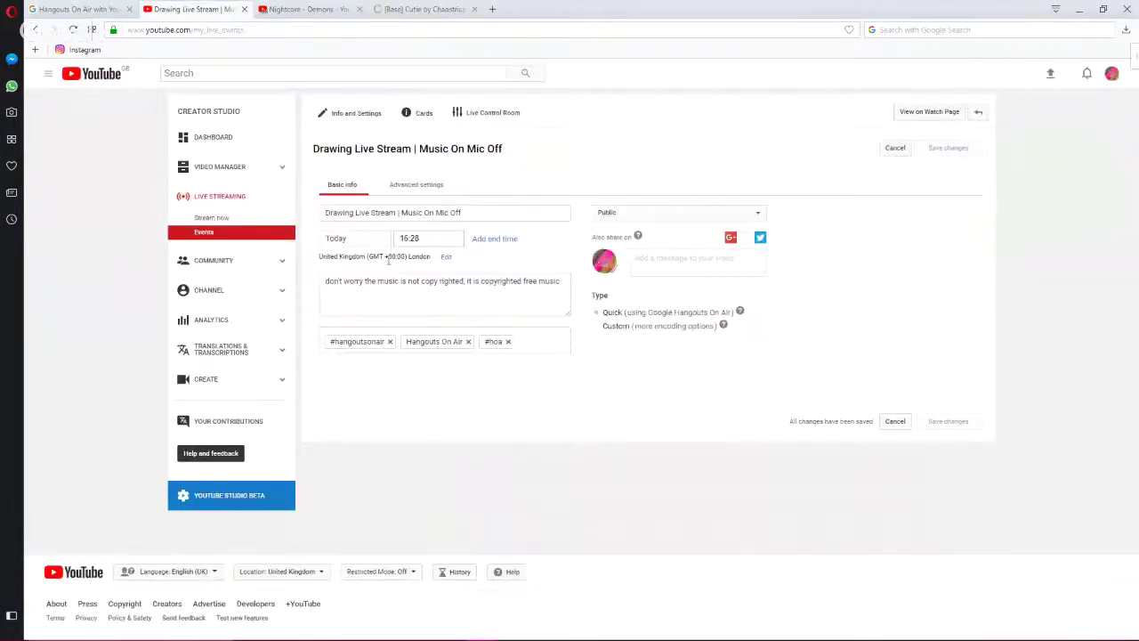
{"action": "left_click", "coordinate": [491, 287]}
{"action": "key", "text": "Return"}
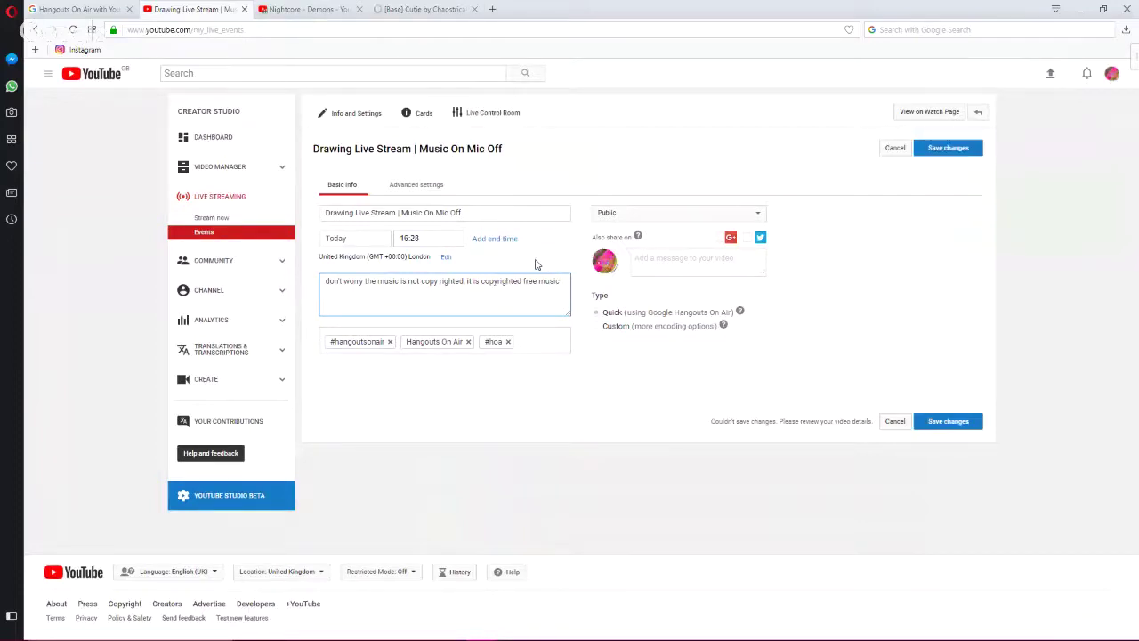
{"action": "type", "text": "base by chaostrical"}
{"action": "left_click", "coordinate": [944, 431]}
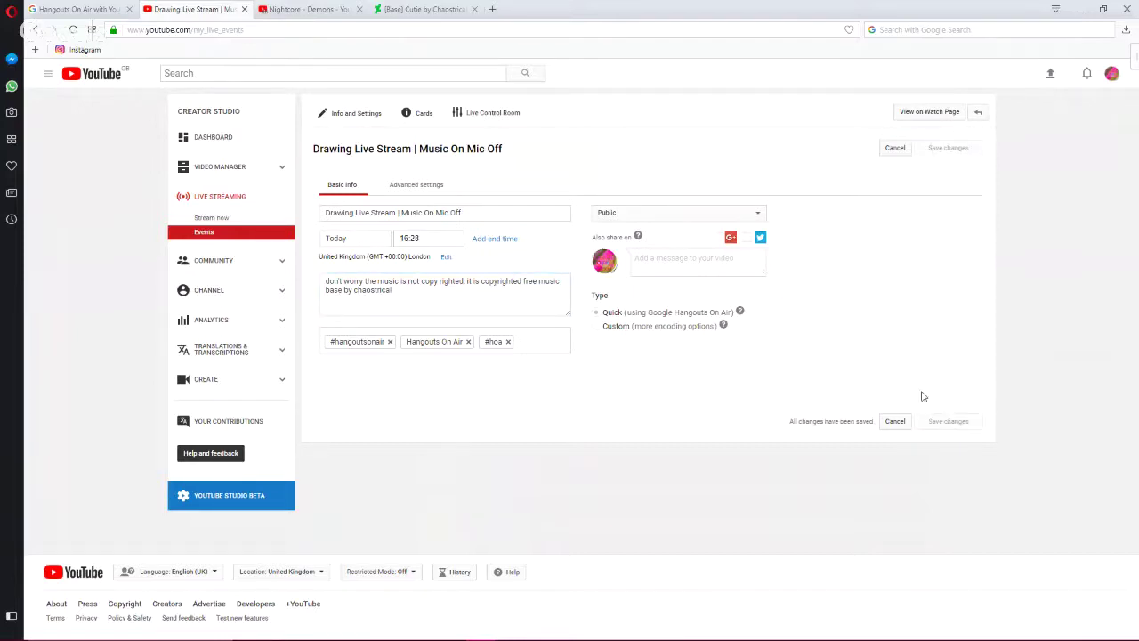
Step: Return to the DeviantArt page and view the artist's bases "What do you mean I can't do it?" and "How can I help you?"
{"action": "left_click", "coordinate": [424, 9]}
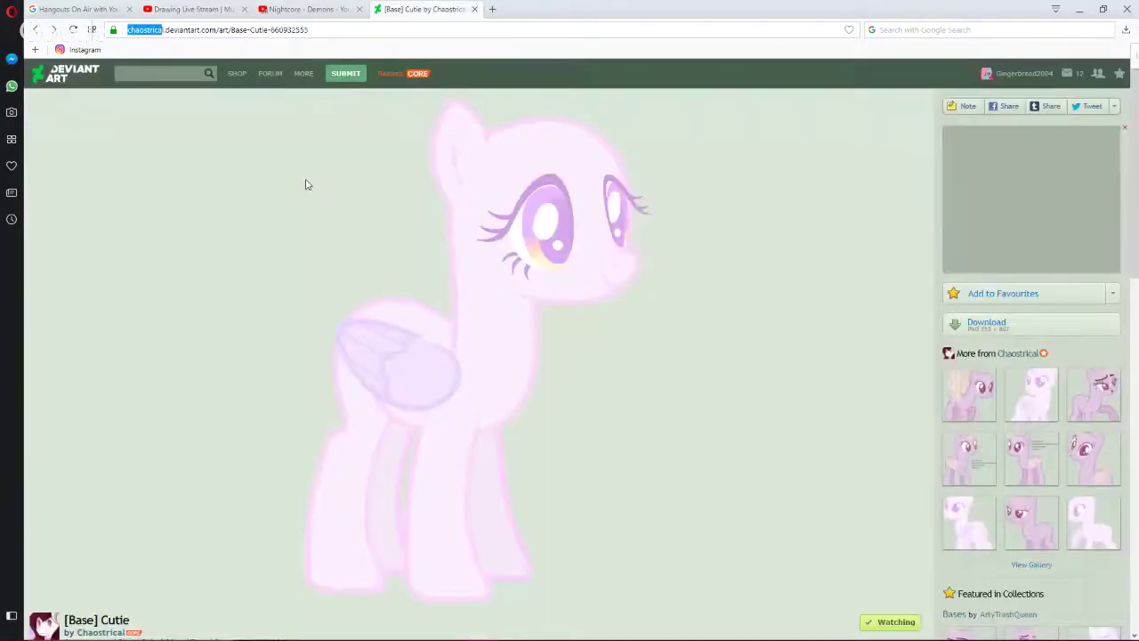
{"action": "left_click", "coordinate": [1037, 407]}
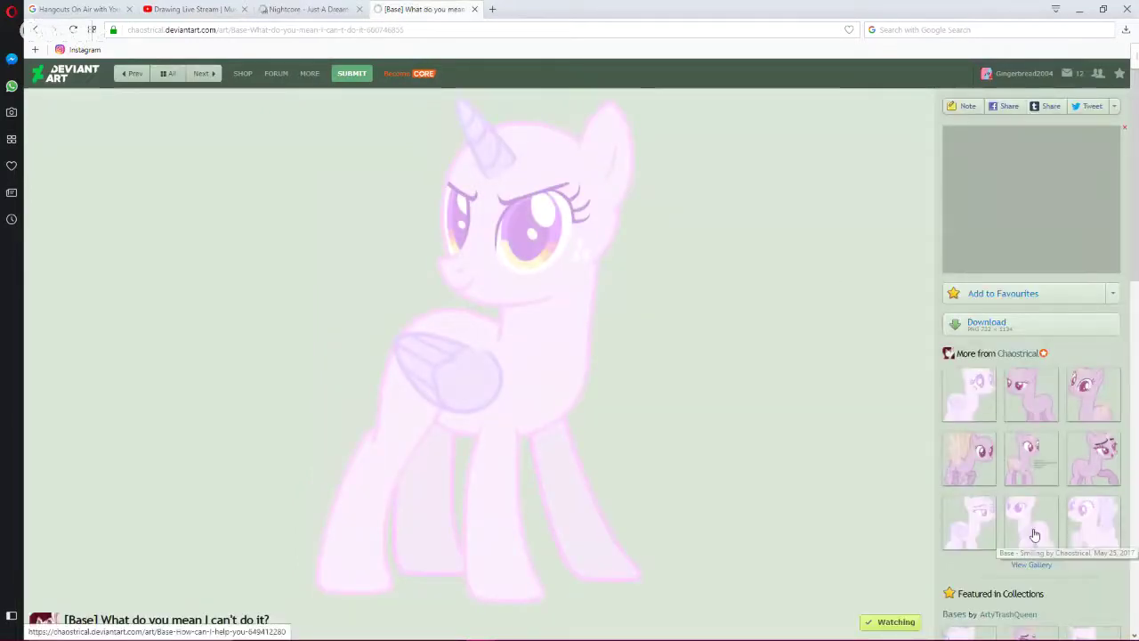
{"action": "left_click", "coordinate": [1032, 537]}
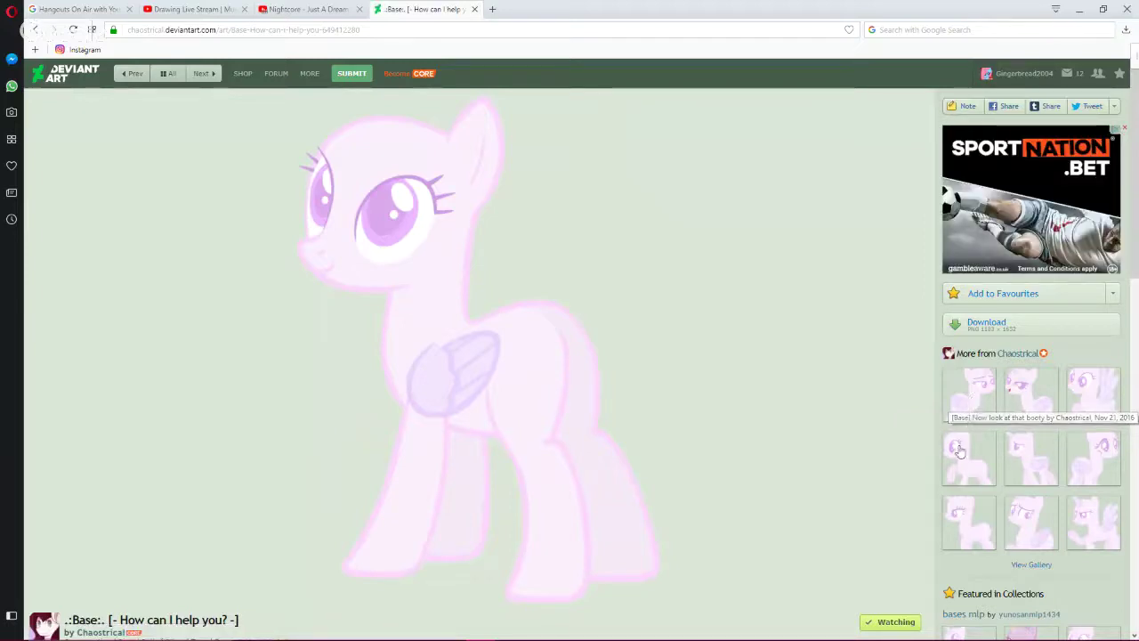
Step: Browse the suggested pony bases MLP 412, MLP 409 and MLP 402, ending on the page of MLP 401: Who me?
{"action": "scroll", "coordinate": [1100, 472], "scroll_direction": "down", "scroll_amount": 1}
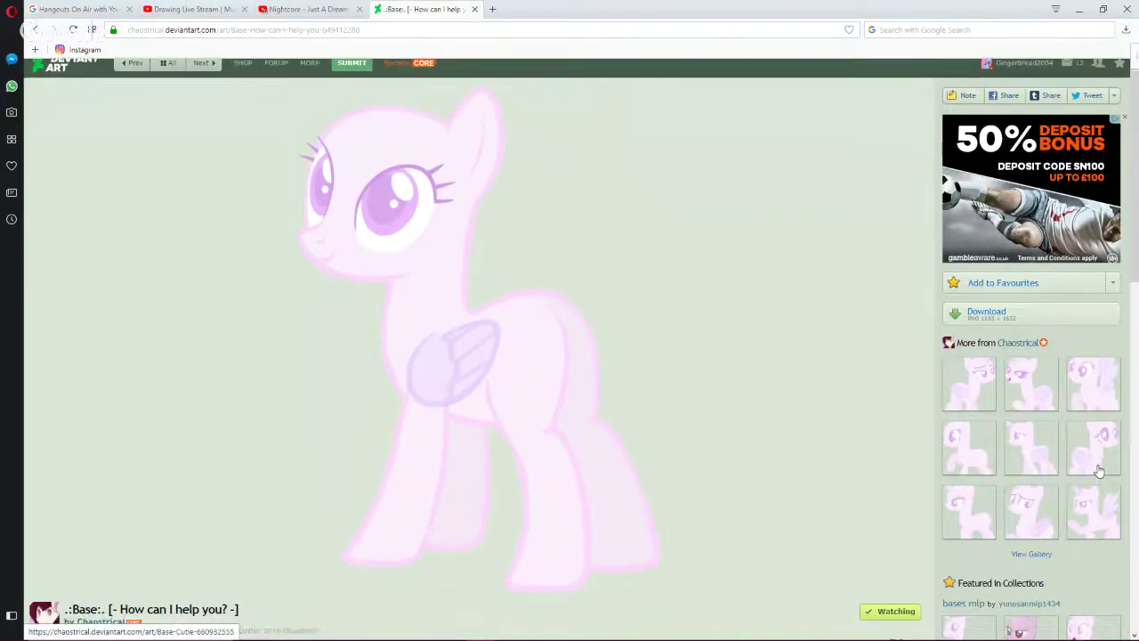
{"action": "scroll", "coordinate": [1099, 472], "scroll_direction": "down", "scroll_amount": 5}
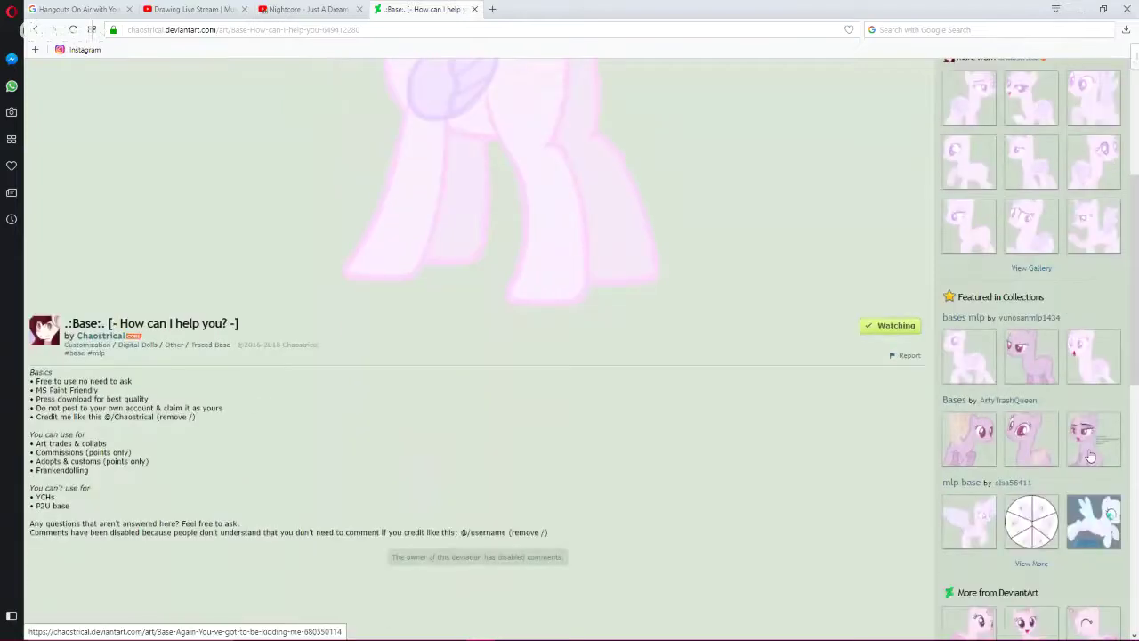
{"action": "scroll", "coordinate": [1091, 457], "scroll_direction": "down", "scroll_amount": 2}
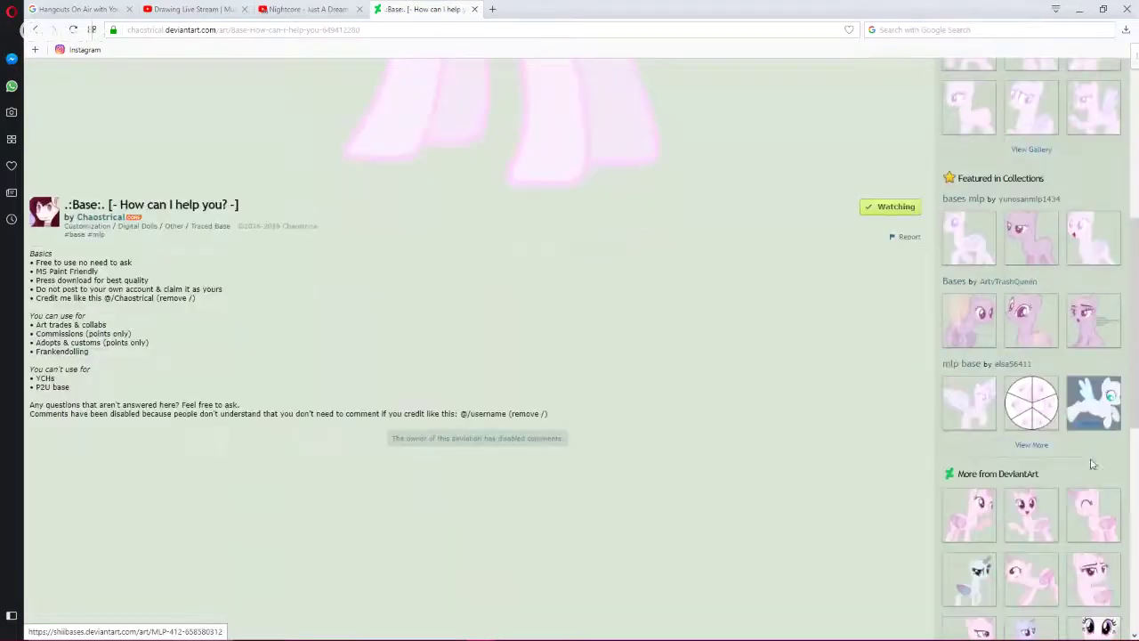
{"action": "left_click", "coordinate": [1083, 407]}
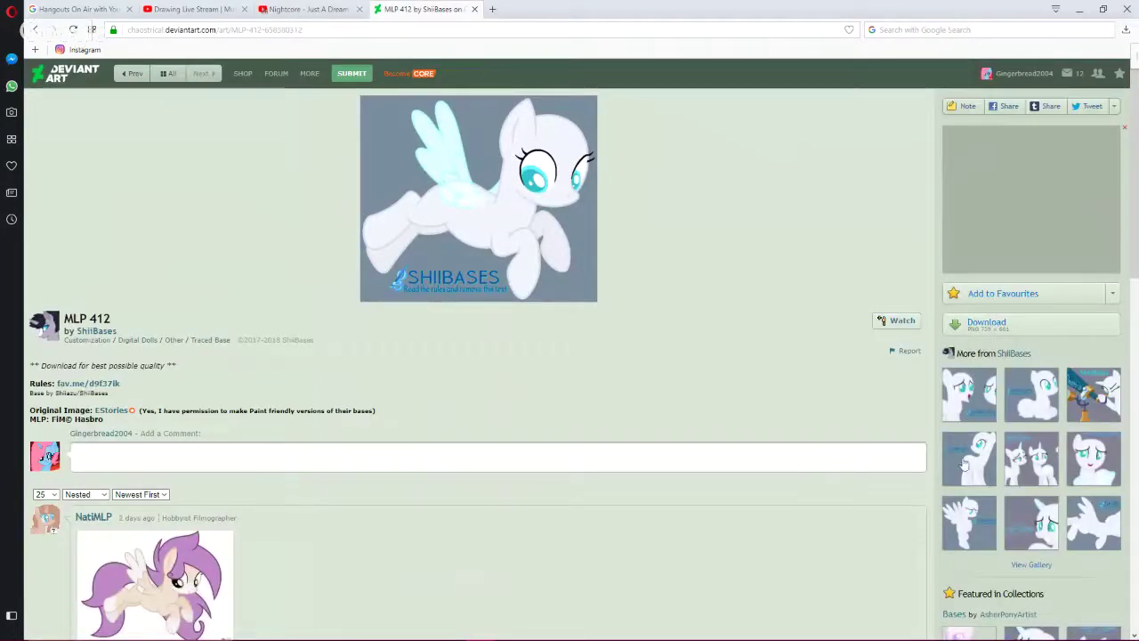
{"action": "left_click", "coordinate": [1043, 472]}
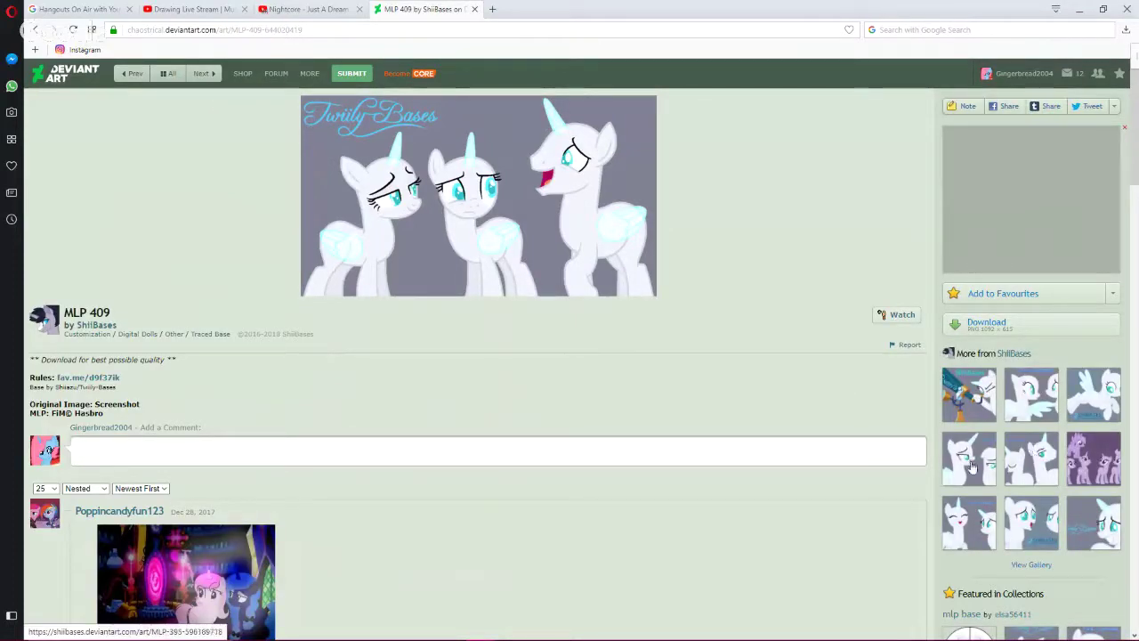
{"action": "left_click", "coordinate": [1046, 404]}
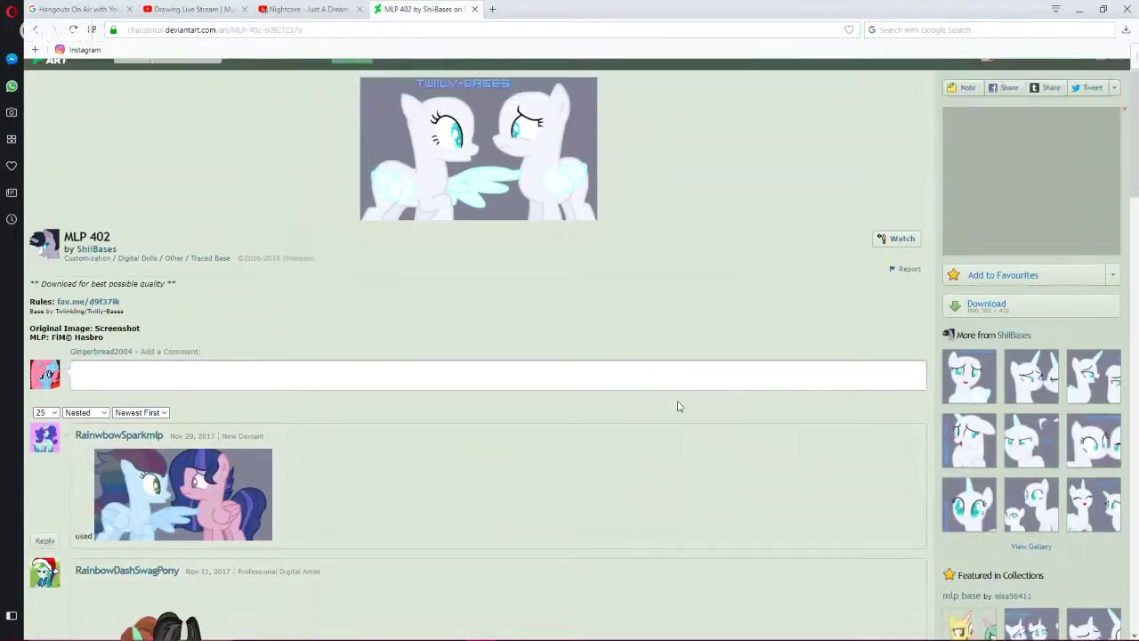
{"action": "scroll", "coordinate": [678, 402], "scroll_direction": "down", "scroll_amount": 2}
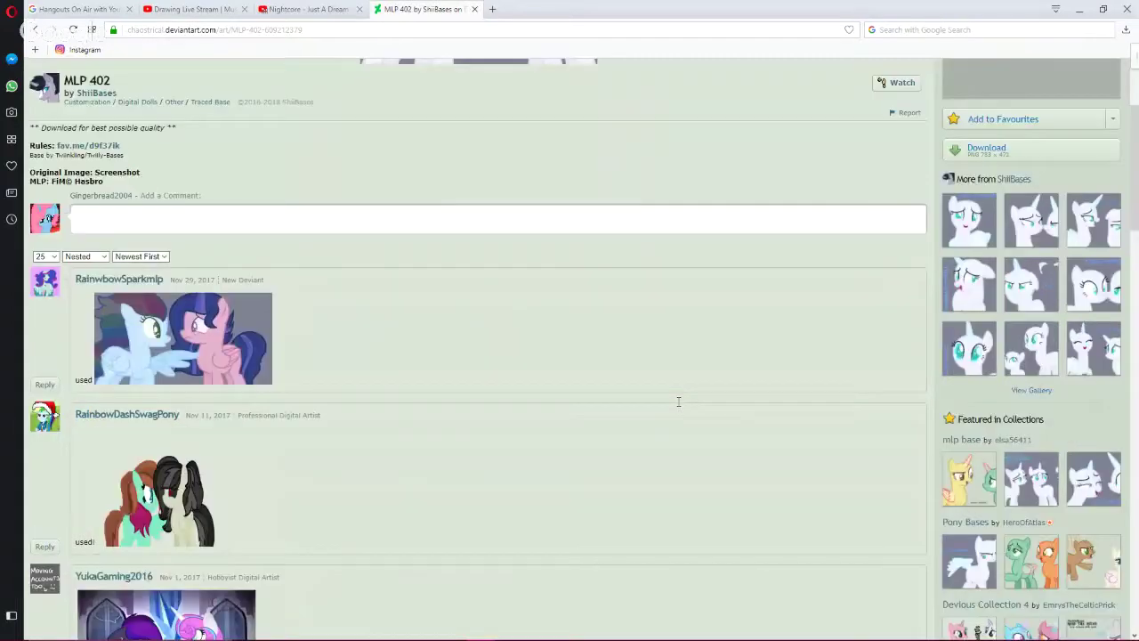
{"action": "scroll", "coordinate": [679, 401], "scroll_direction": "up", "scroll_amount": 2}
{"action": "left_click", "coordinate": [979, 392]}
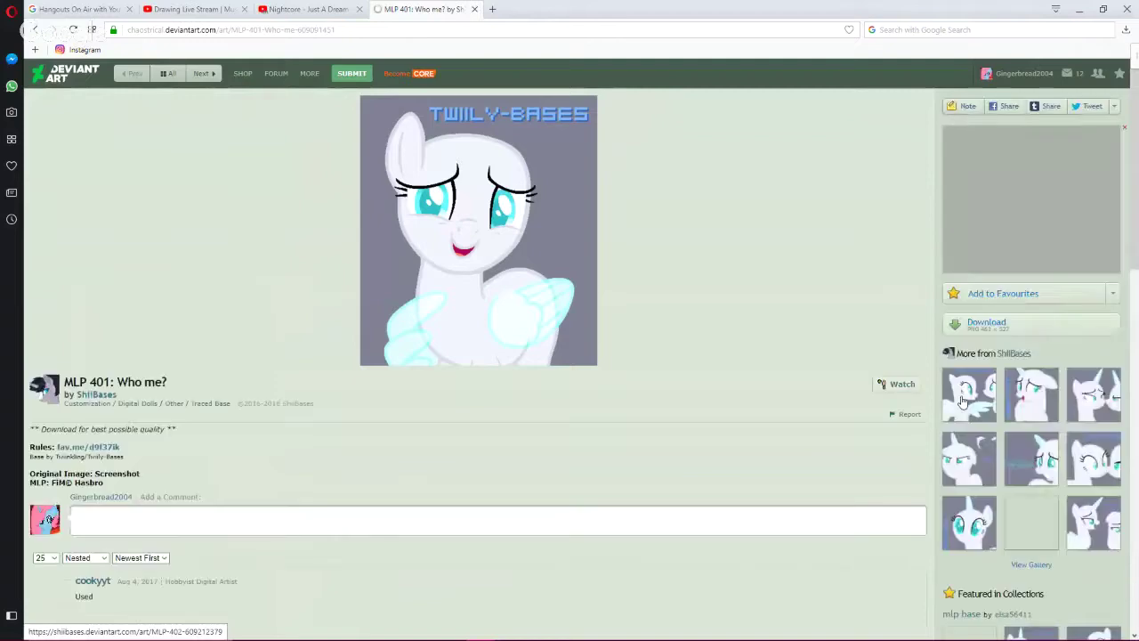
Step: Open the full-size image of the base MLP 401: Who me? and copy it
{"action": "left_click", "coordinate": [1015, 330]}
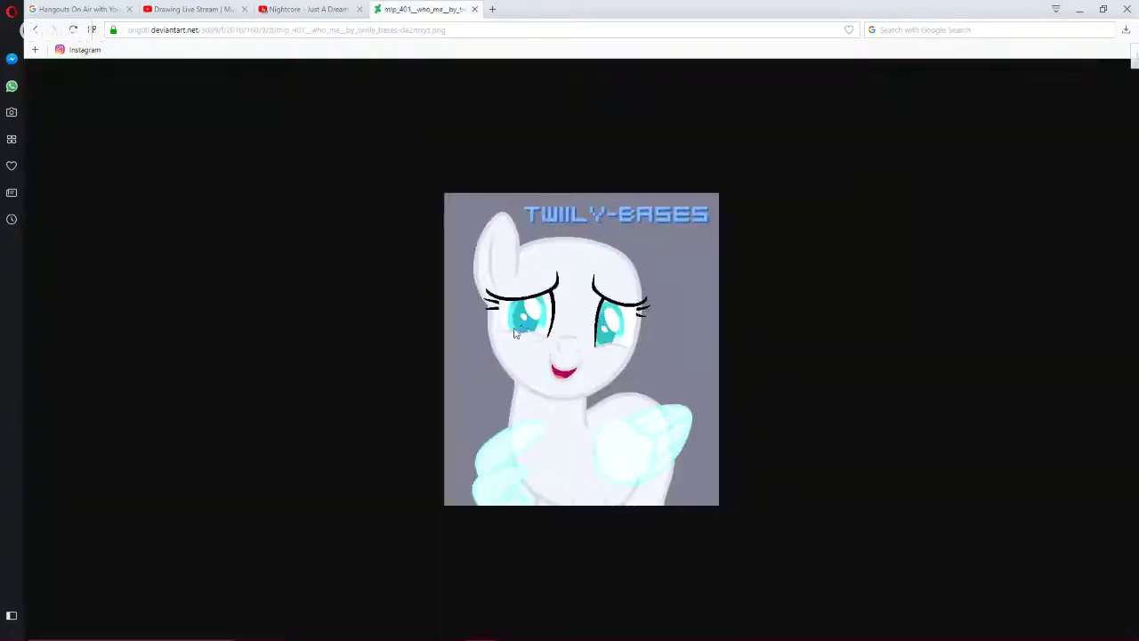
{"action": "right_click", "coordinate": [515, 327]}
{"action": "left_click", "coordinate": [527, 355]}
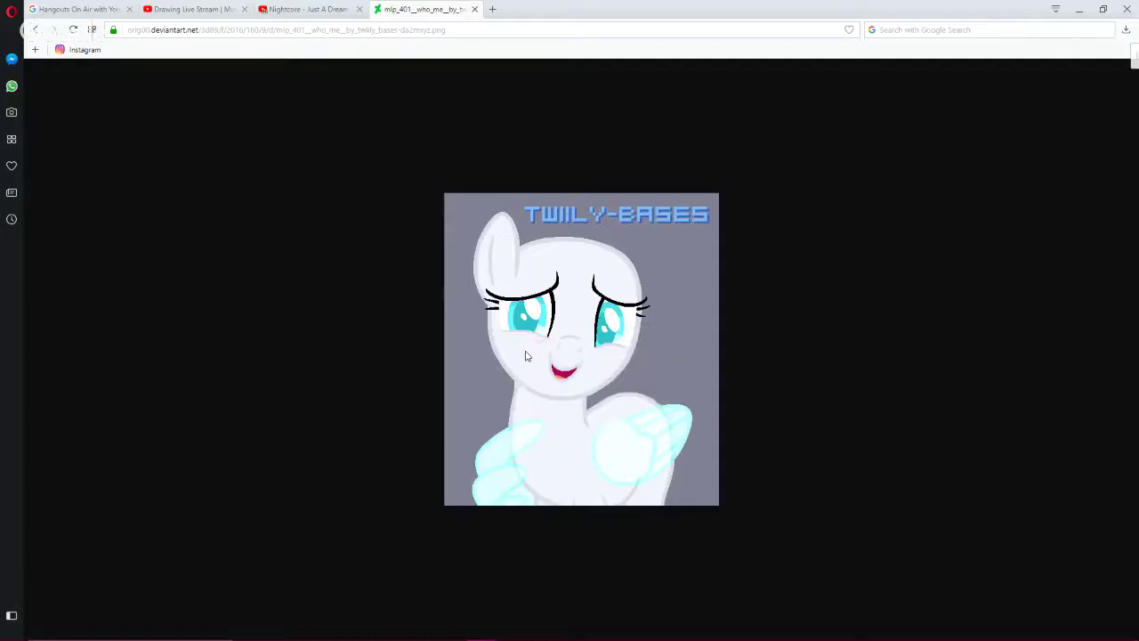
Step: Go back to the MLP 401: Who me? page and copy the base artist's username from its address
{"action": "left_click", "coordinate": [35, 30]}
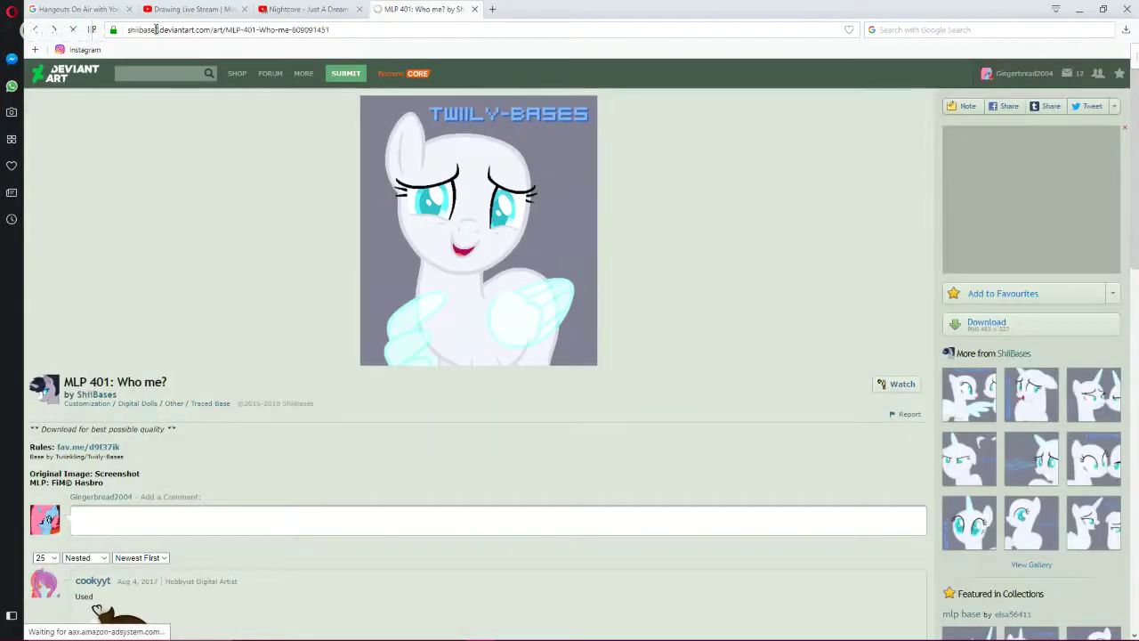
{"action": "left_click_drag", "start_coordinate": [157, 30], "coordinate": [127, 30]}
{"action": "right_click", "coordinate": [138, 36]}
{"action": "left_click", "coordinate": [153, 67]}
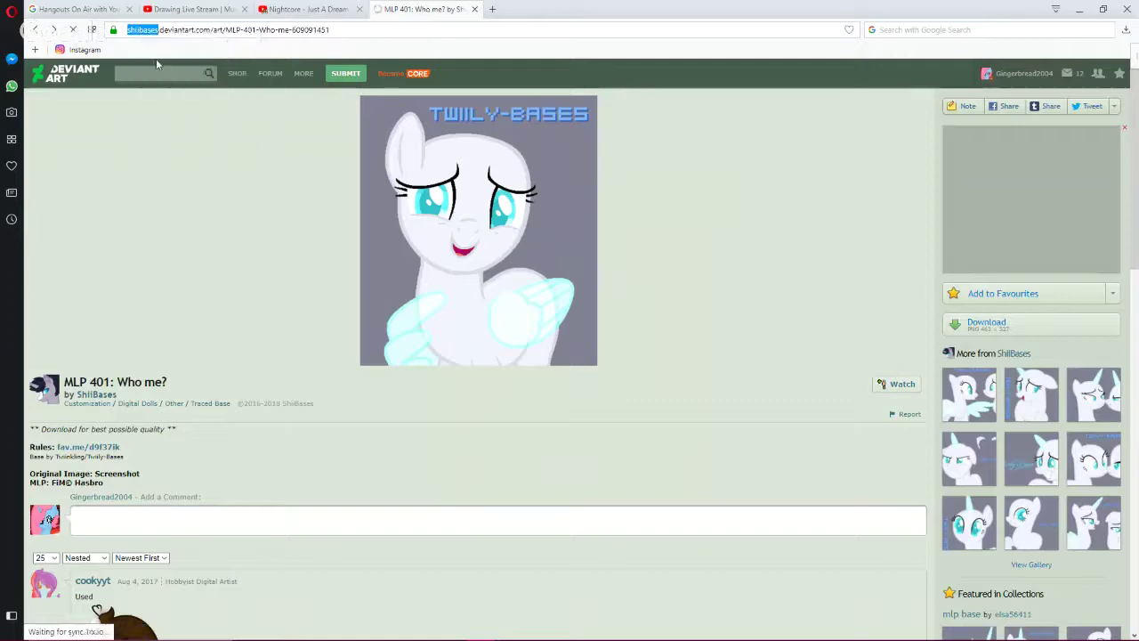
Step: Add "and" plus the second base artist's username to the credit line of the YouTube stream description and save the changes
{"action": "left_click", "coordinate": [187, 9]}
{"action": "left_click", "coordinate": [399, 290]}
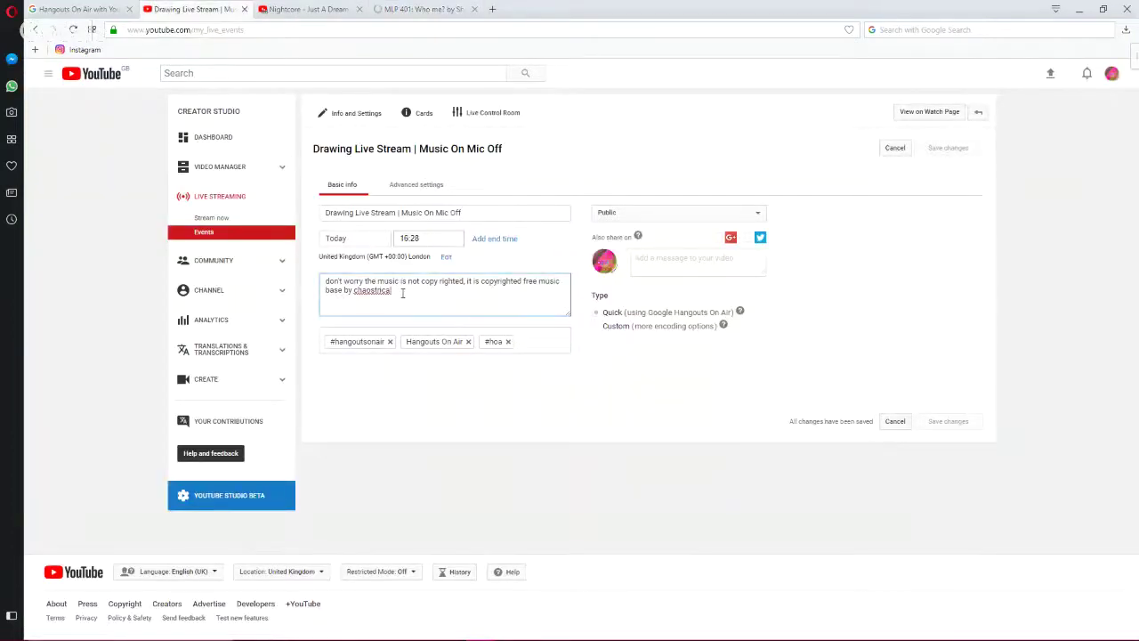
{"action": "type", "text": "shi"}
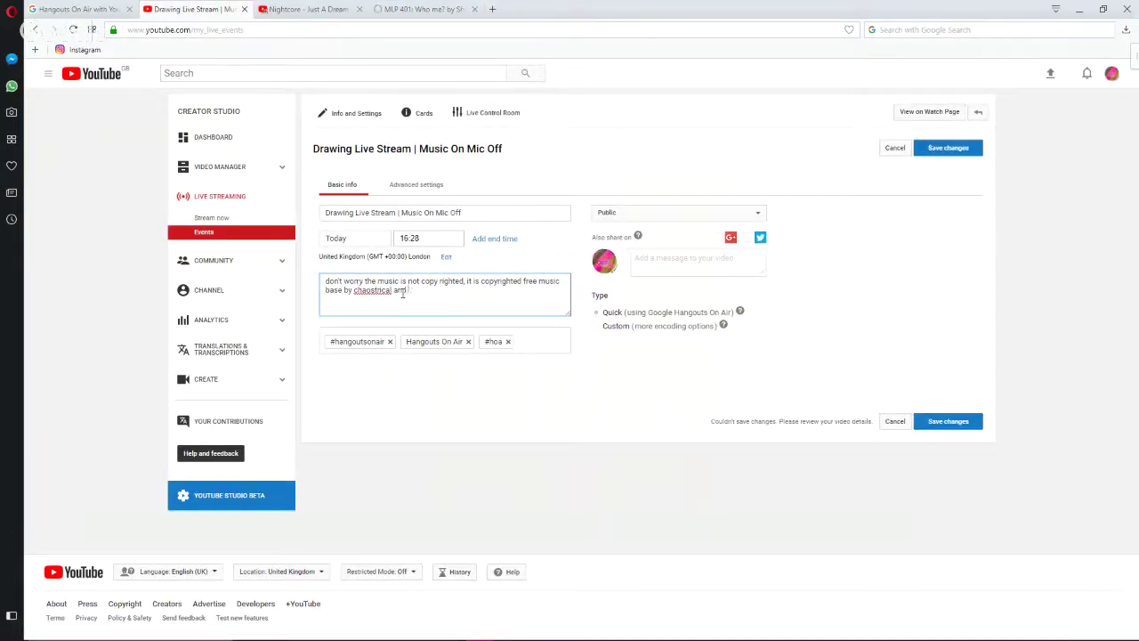
{"action": "type", "text": " shiibases"}
{"action": "left_click", "coordinate": [953, 424]}
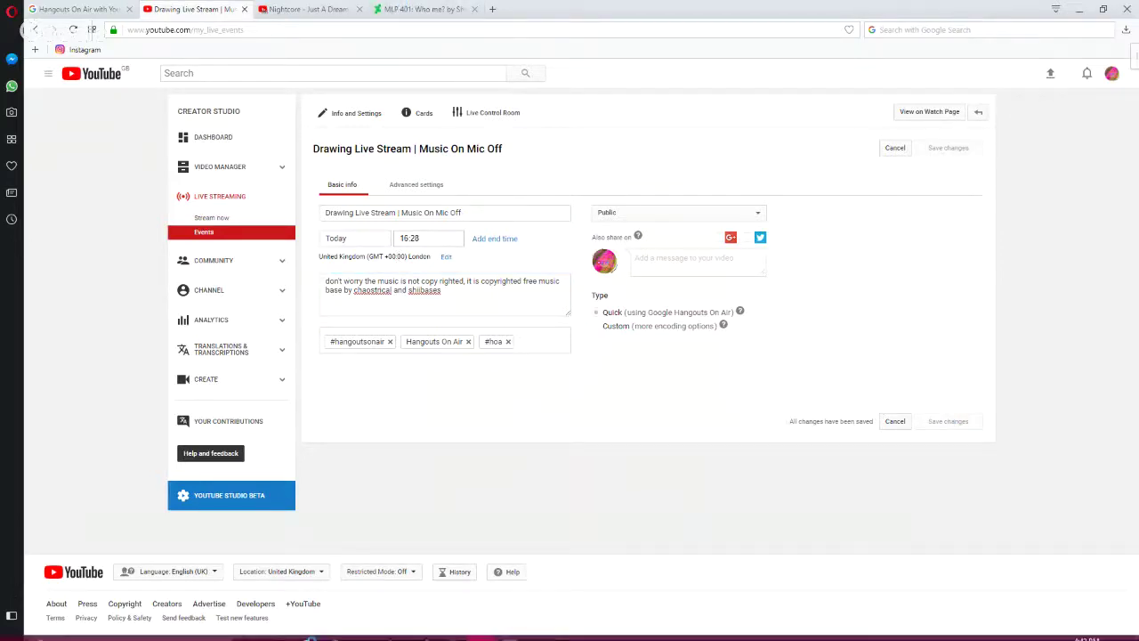
Step: Reopen the full-size image of the MLP 401: Who me? base from its DeviantArt page and copy the image
{"action": "left_click", "coordinate": [422, 629]}
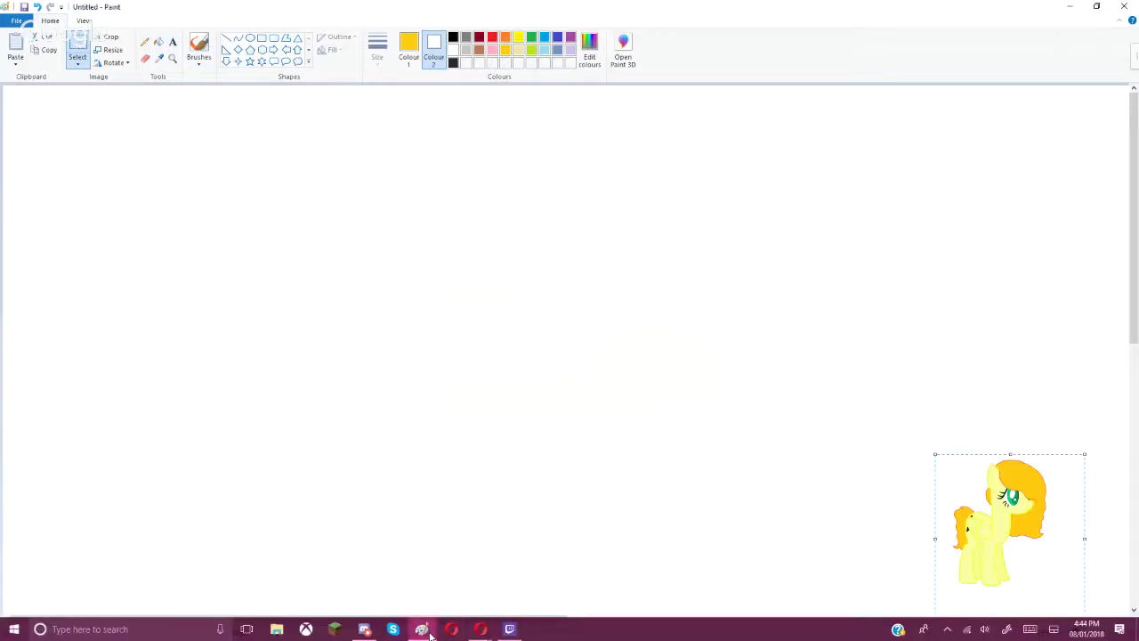
{"action": "mouse_move", "coordinate": [481, 629]}
{"action": "left_click", "coordinate": [338, 574]}
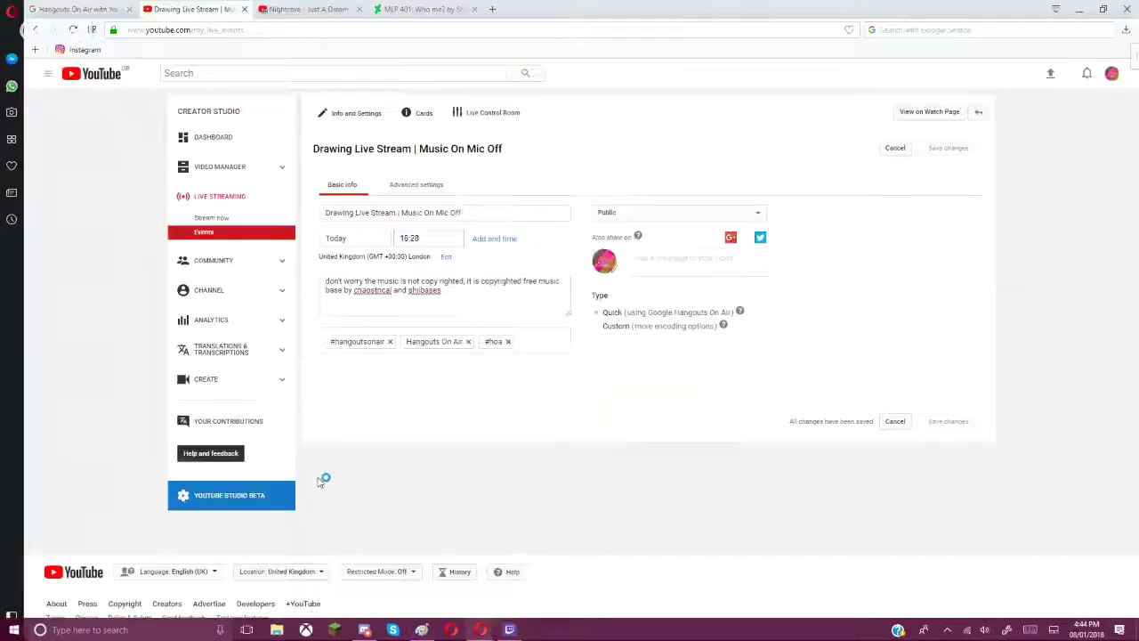
{"action": "left_click", "coordinate": [423, 9]}
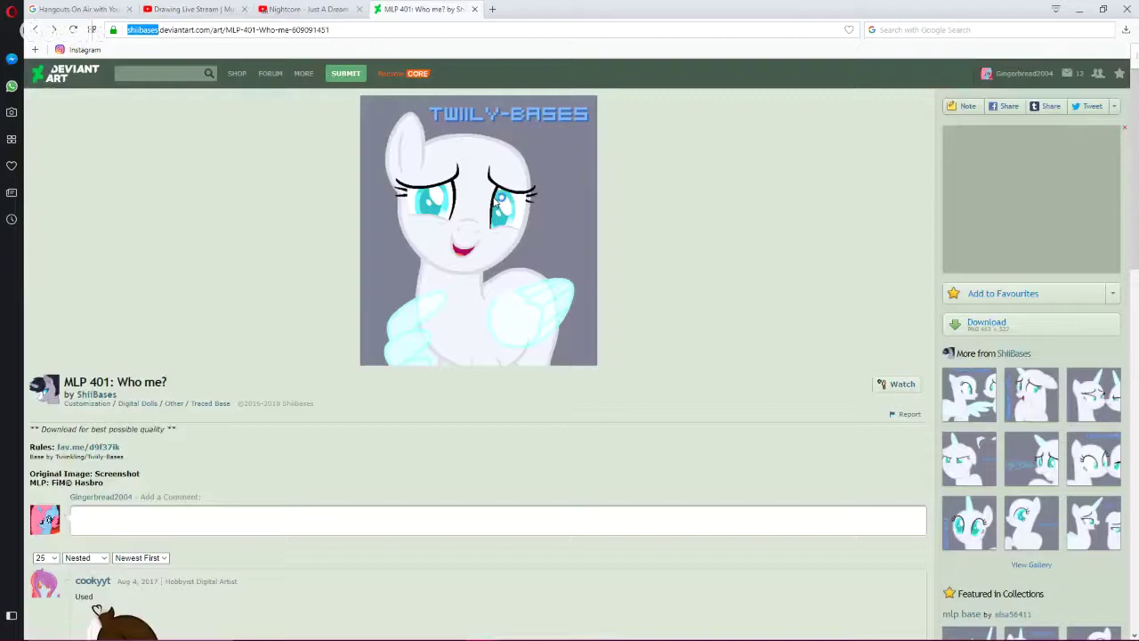
{"action": "left_click", "coordinate": [983, 333]}
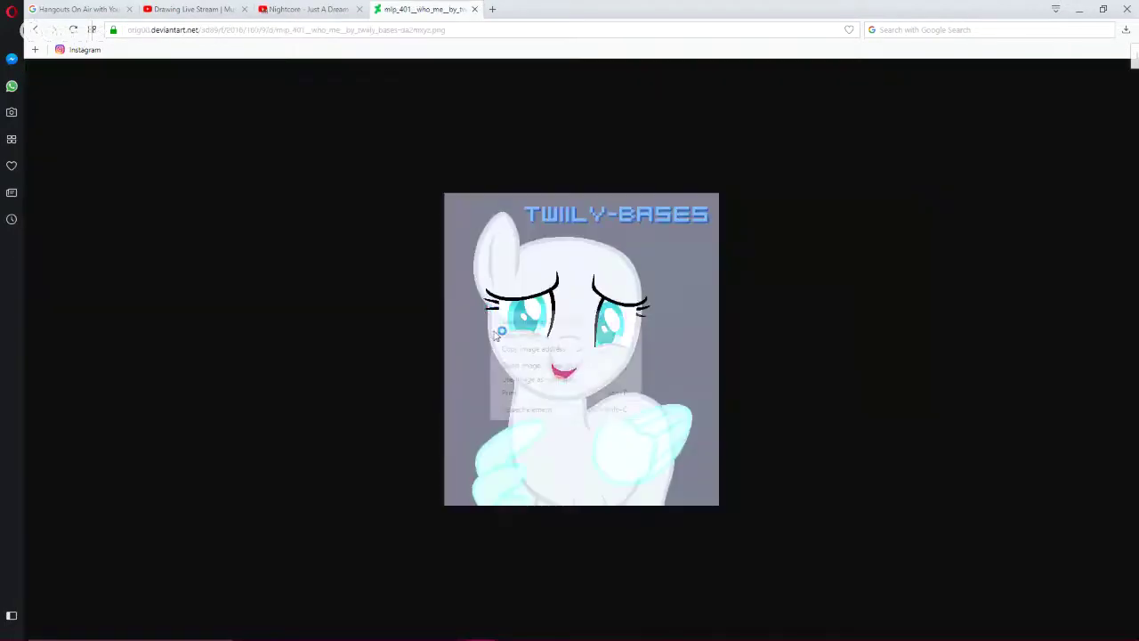
{"action": "right_click", "coordinate": [490, 312]}
{"action": "left_click", "coordinate": [523, 336]}
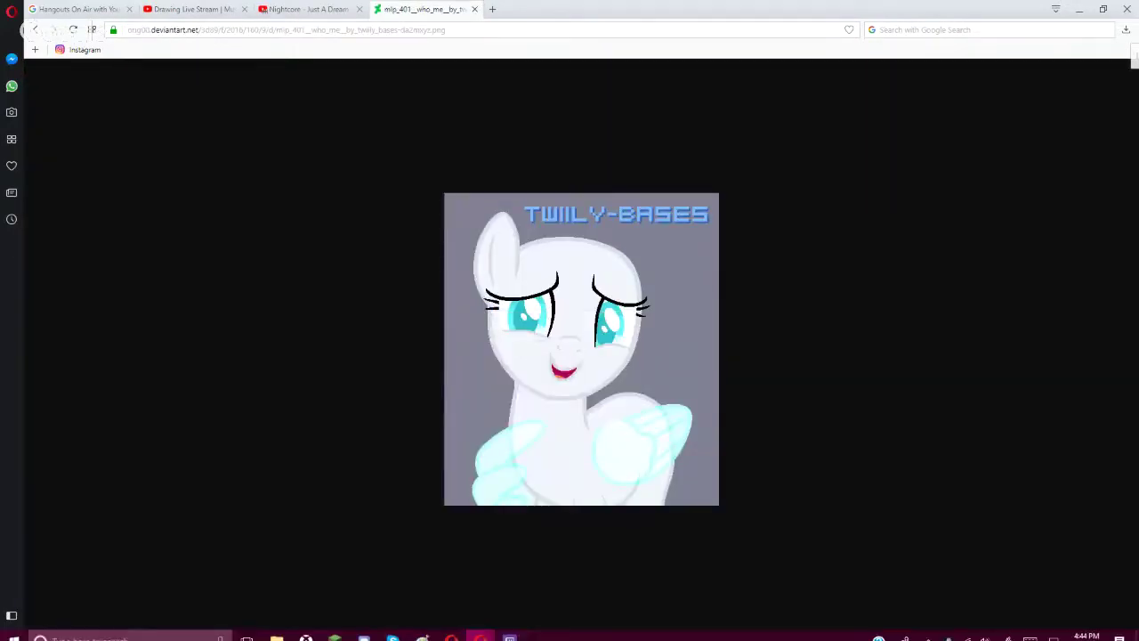
Step: Switch to Paint, paste the copied base and move it away from the canvas corner
{"action": "left_click", "coordinate": [422, 629]}
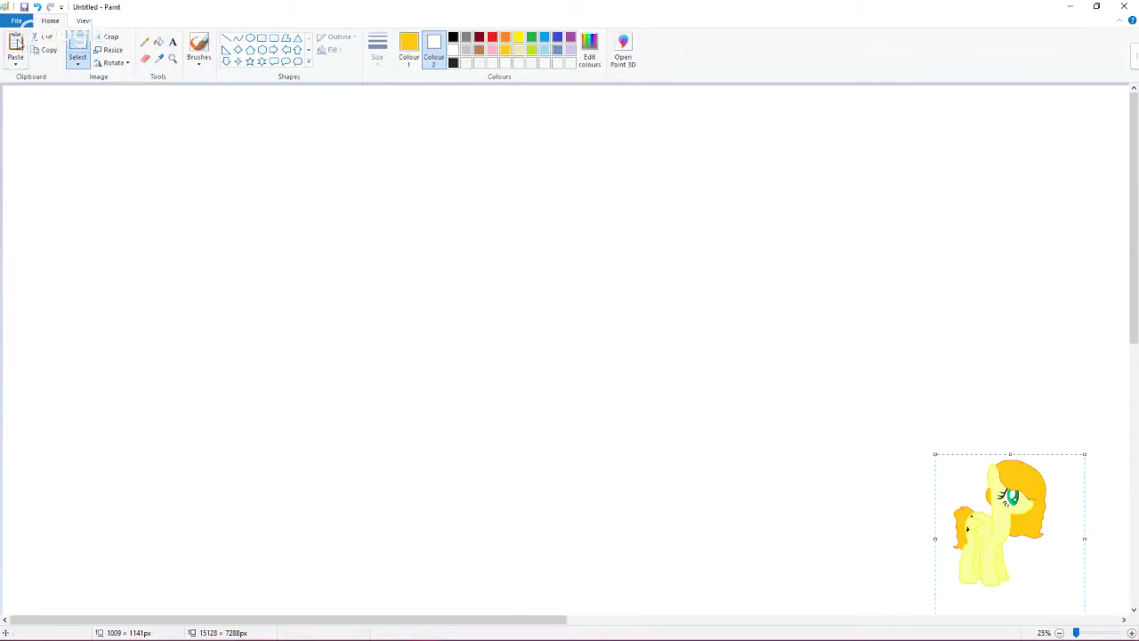
{"action": "key", "text": "ctrl+v"}
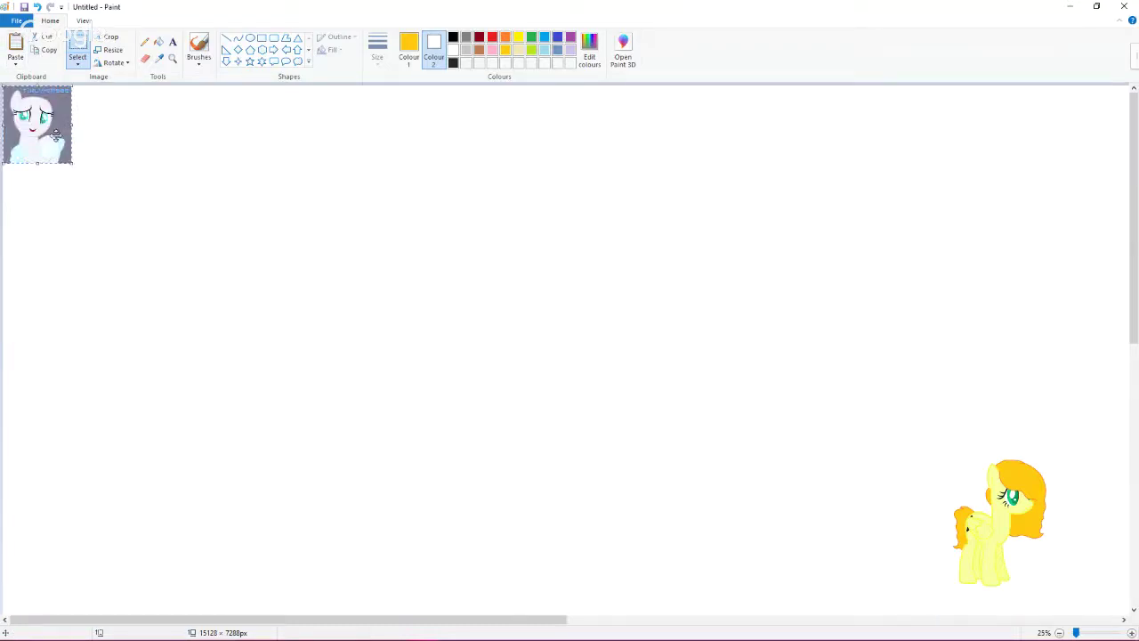
{"action": "left_click_drag", "start_coordinate": [45, 132], "coordinate": [172, 145]}
Step: Delete the TWIILY-BASES text from the pasted base and fill its grey background with white
{"action": "scroll", "coordinate": [171, 145], "scroll_direction": "up", "scroll_amount": 2}
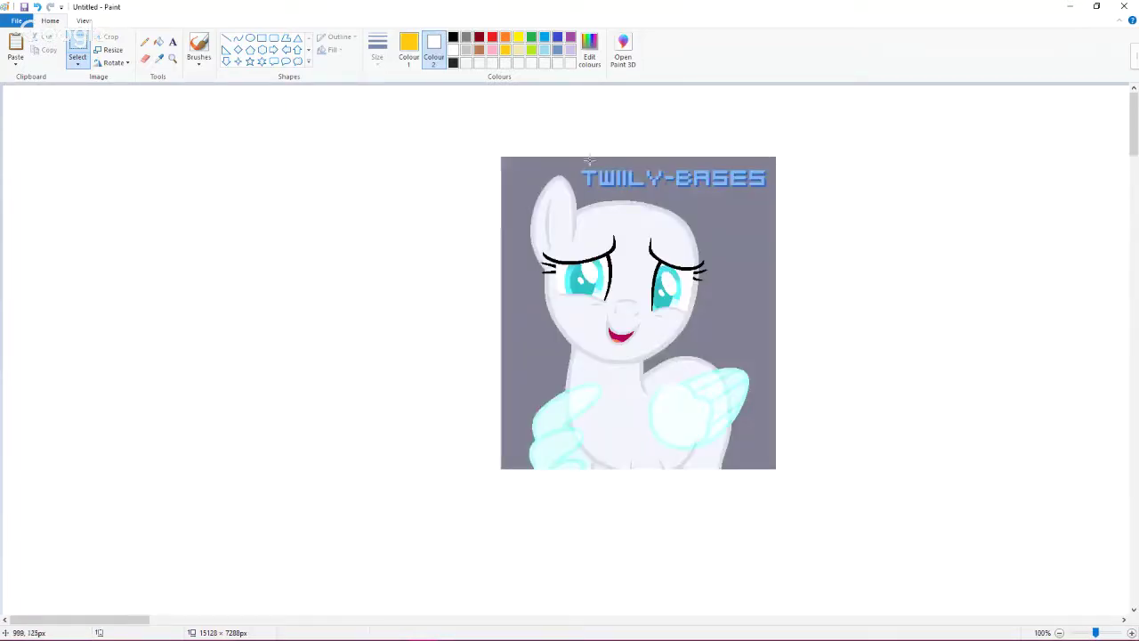
{"action": "mouse_move", "coordinate": [579, 163]}
{"action": "left_mouse_down"}
{"action": "mouse_move", "coordinate": [628, 182]}
{"action": "mouse_move", "coordinate": [781, 191]}
{"action": "left_mouse_up"}
{"action": "right_click", "coordinate": [752, 191]}
{"action": "left_click", "coordinate": [703, 277]}
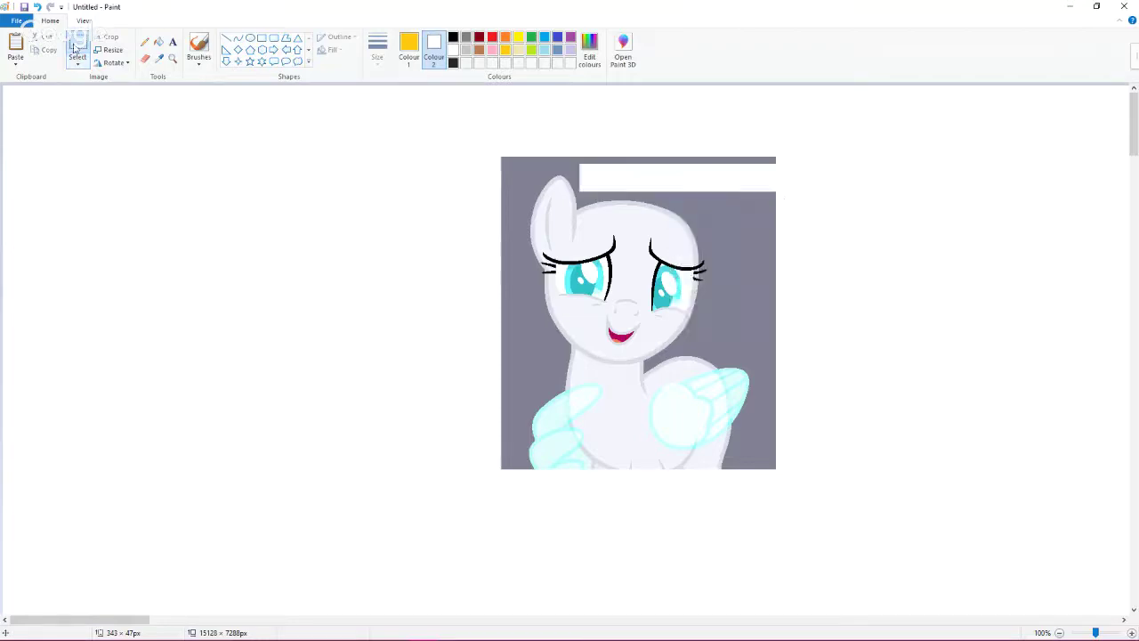
{"action": "left_click", "coordinate": [159, 42]}
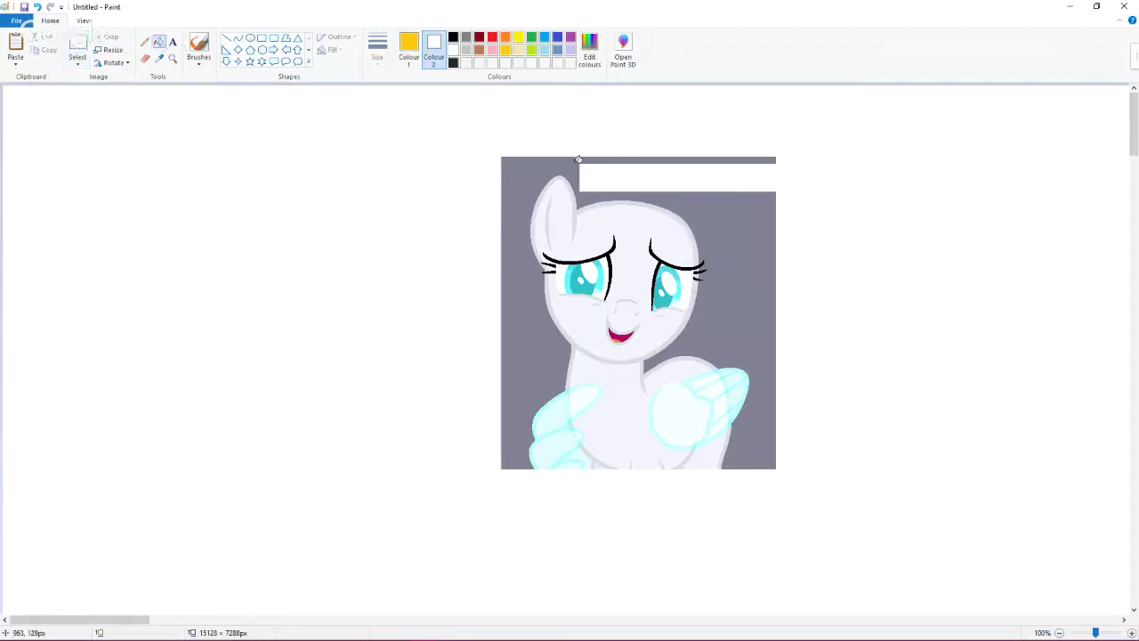
{"action": "right_click", "coordinate": [730, 269]}
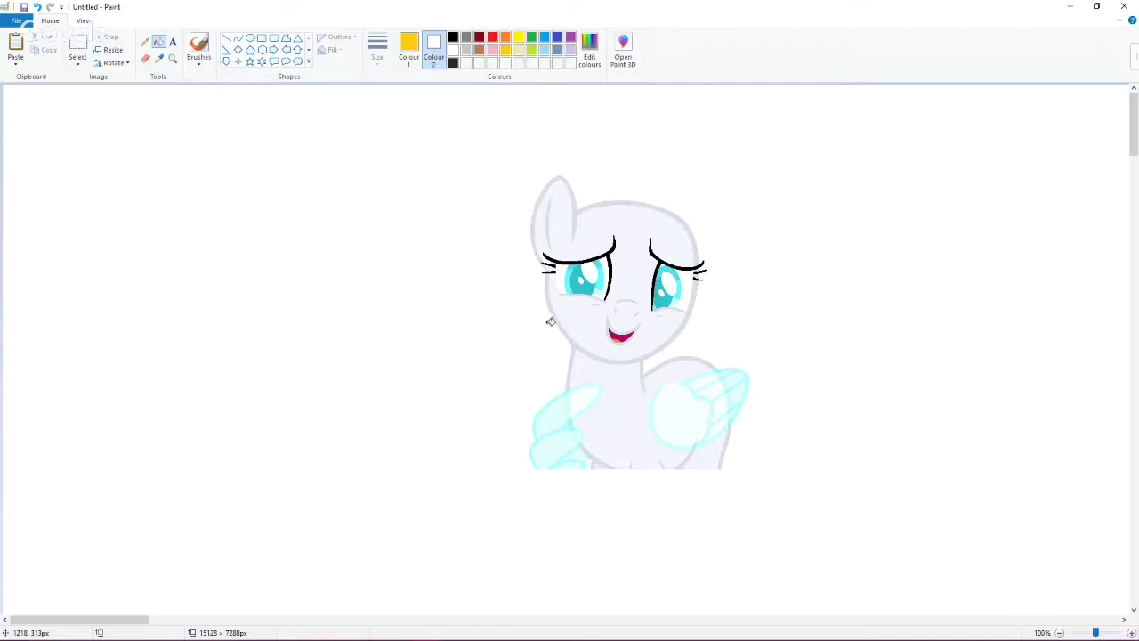
Step: Try moving the yellow pony next to the white base and shrinking its selection to about 536 × 672 px, then undo it
{"action": "scroll", "coordinate": [202, 211], "scroll_direction": "down", "scroll_amount": 2}
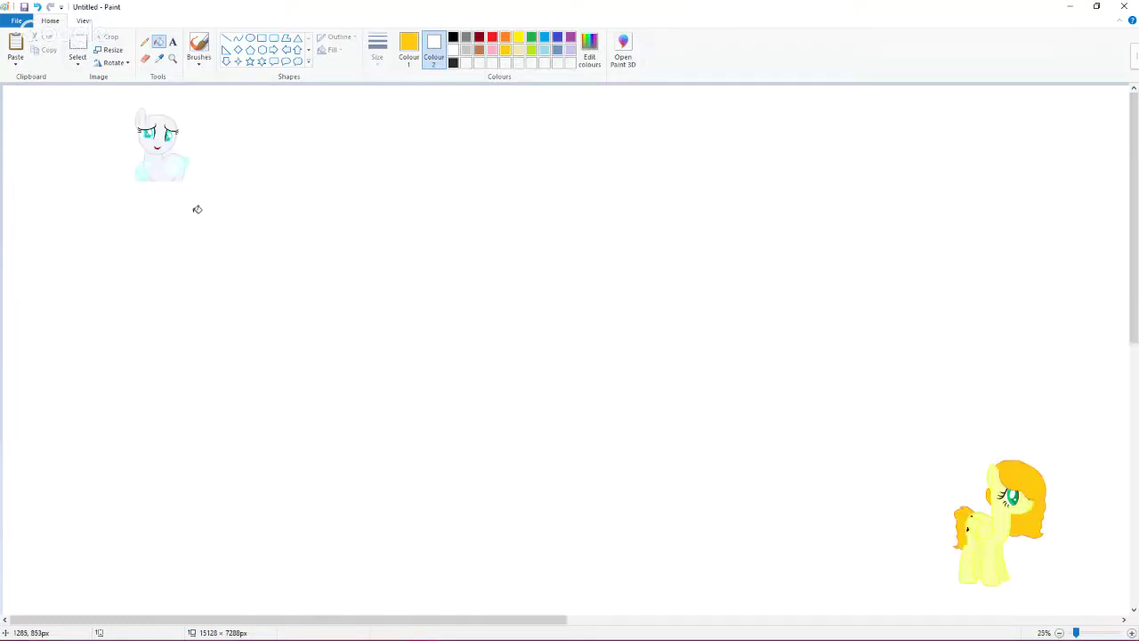
{"action": "left_click", "coordinate": [79, 51]}
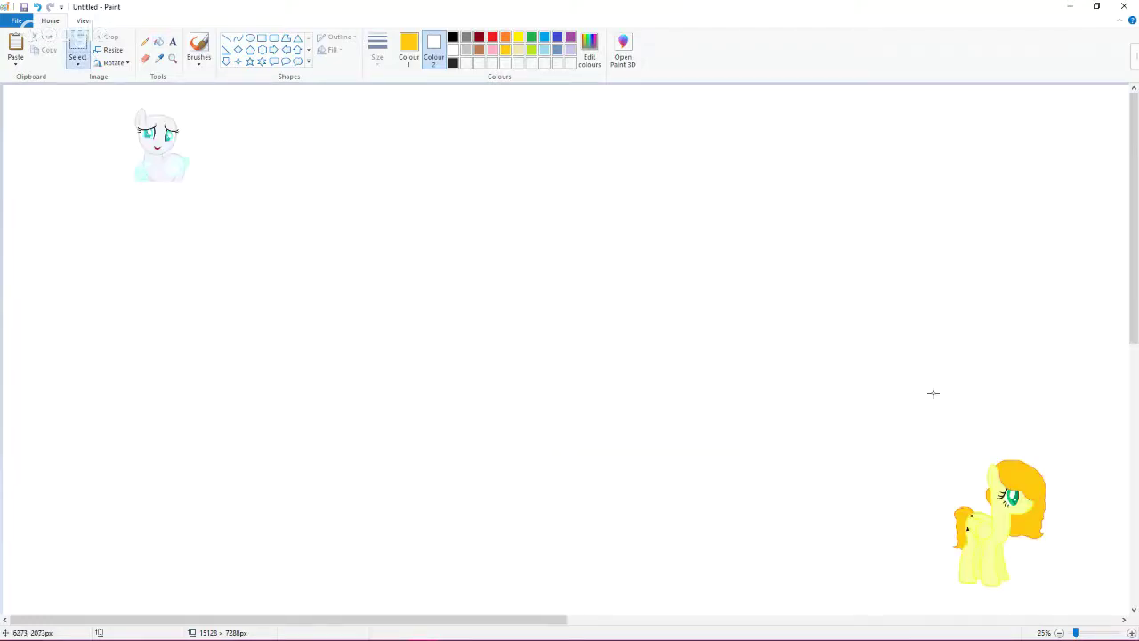
{"action": "left_click_drag", "start_coordinate": [932, 393], "coordinate": [1058, 589]}
{"action": "key", "text": "ctrl+x"}
{"action": "key", "text": "ctrl+v"}
{"action": "left_click_drag", "start_coordinate": [91, 166], "coordinate": [95, 167]}
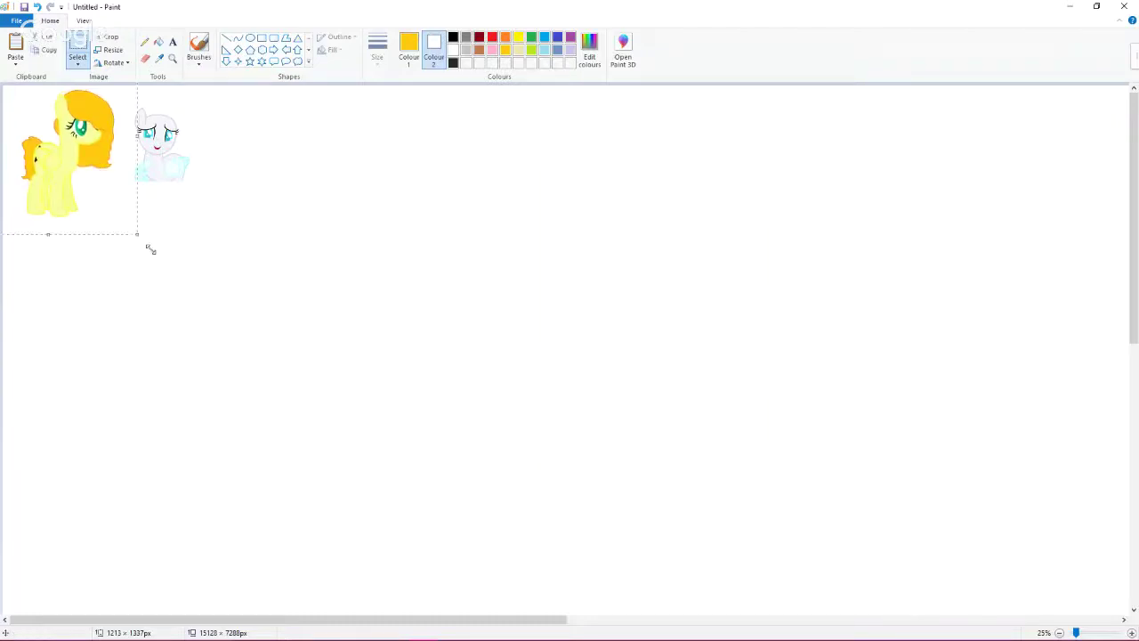
{"action": "left_click_drag", "start_coordinate": [140, 235], "coordinate": [123, 154]}
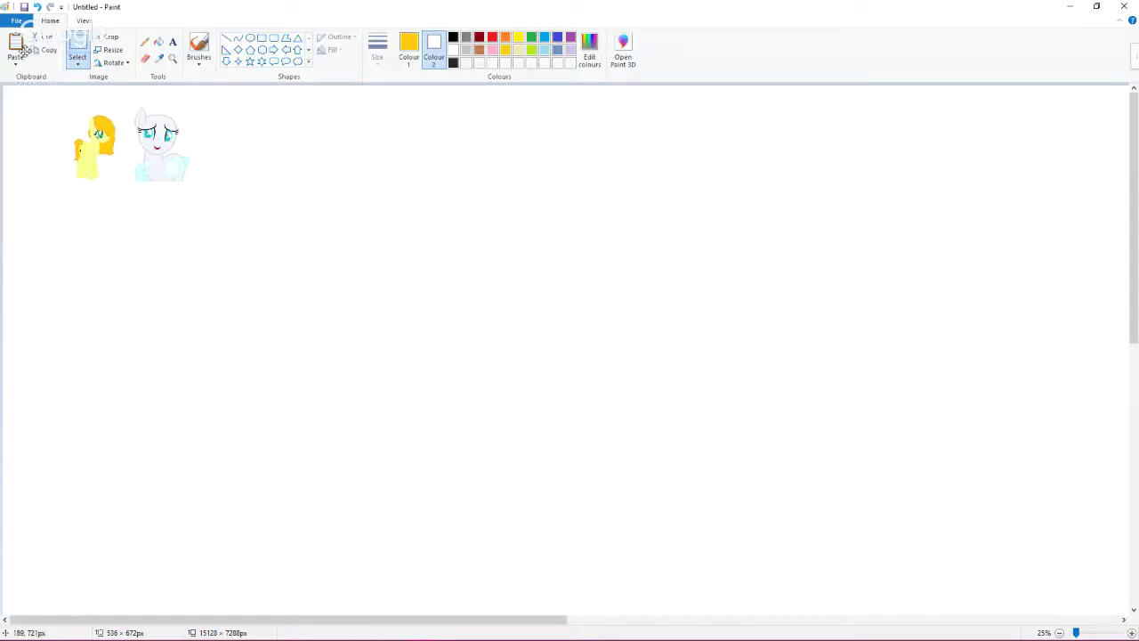
{"action": "left_click", "coordinate": [37, 6]}
{"action": "left_click", "coordinate": [38, 8]}
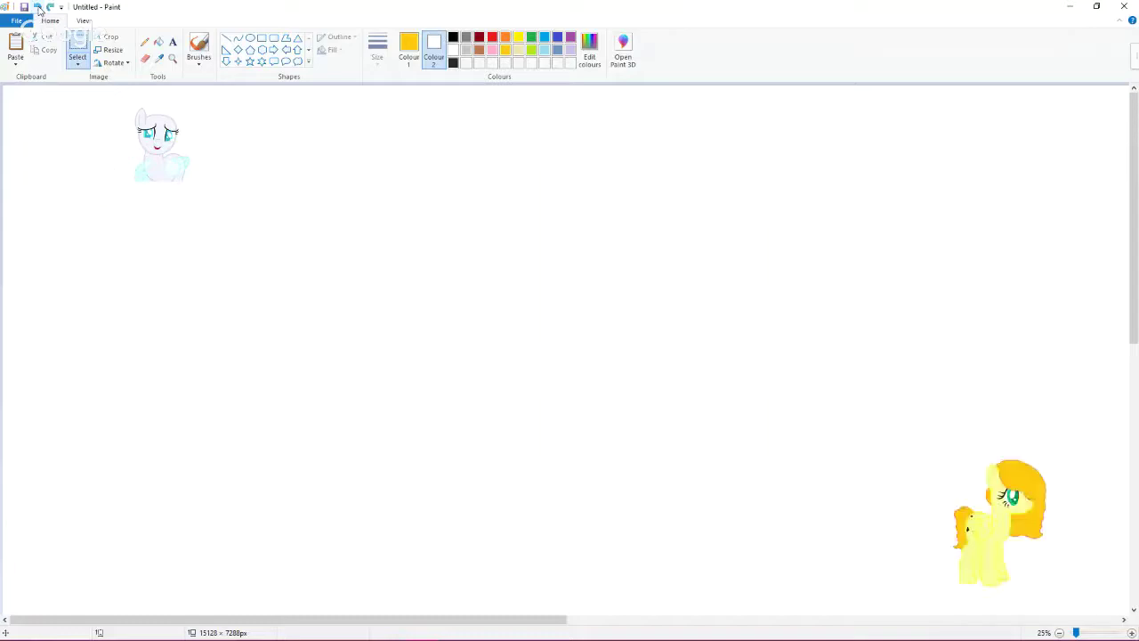
Step: Select the white pony base and delete it from the canvas
{"action": "scroll", "coordinate": [330, 178], "scroll_direction": "up", "scroll_amount": 1}
{"action": "left_click_drag", "start_coordinate": [236, 119], "coordinate": [404, 315]}
{"action": "right_click", "coordinate": [247, 243]}
{"action": "left_click", "coordinate": [303, 334]}
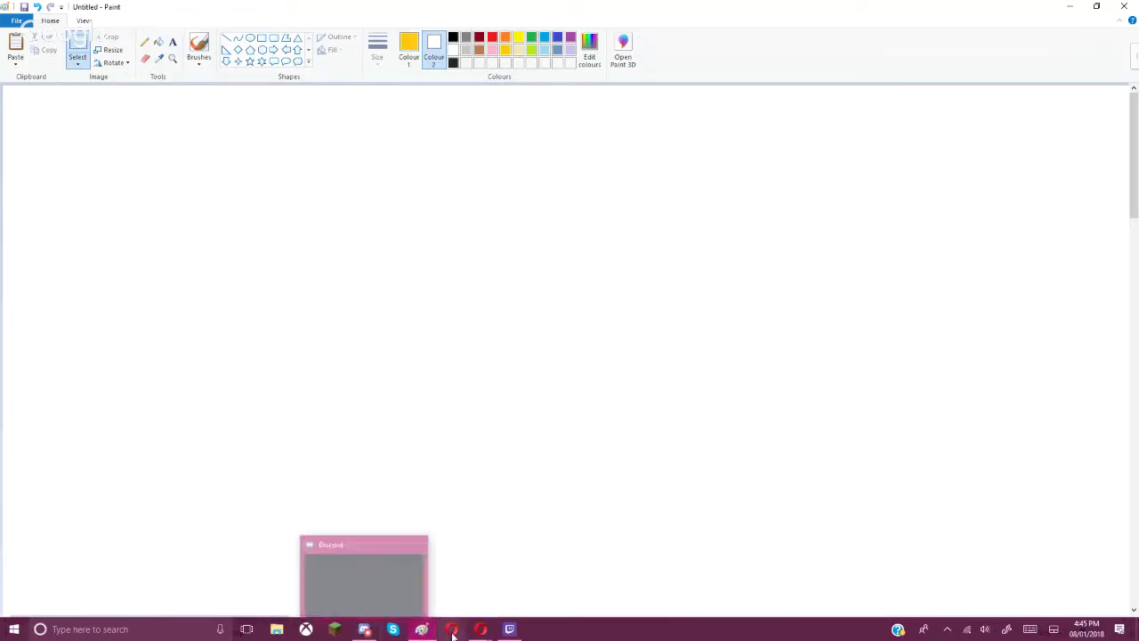
Step: Switch to the Opera browser, go back from the full-size MLP 401 base image and open the ShiiBases profile
{"action": "mouse_move", "coordinate": [488, 634]}
{"action": "left_click", "coordinate": [365, 578]}
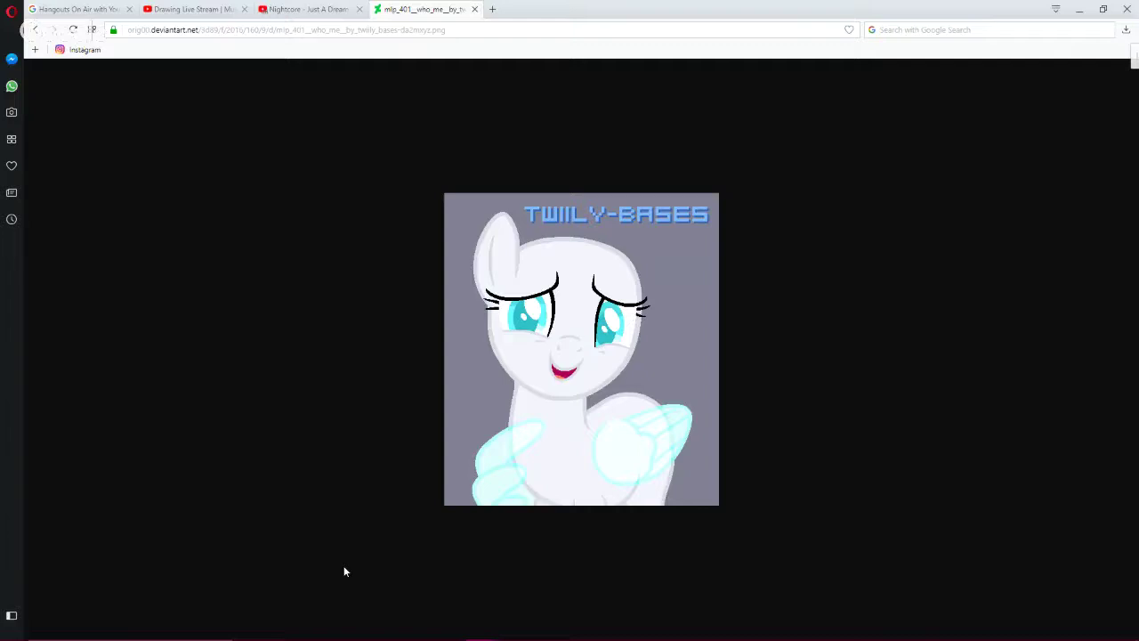
{"action": "left_click", "coordinate": [33, 30]}
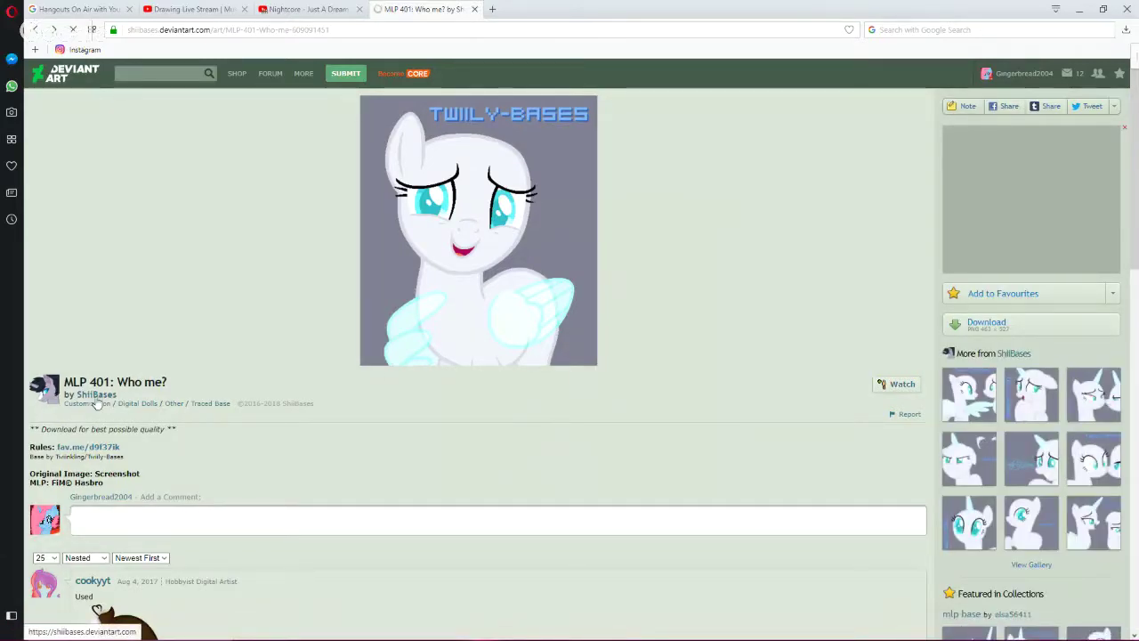
{"action": "left_click", "coordinate": [97, 398]}
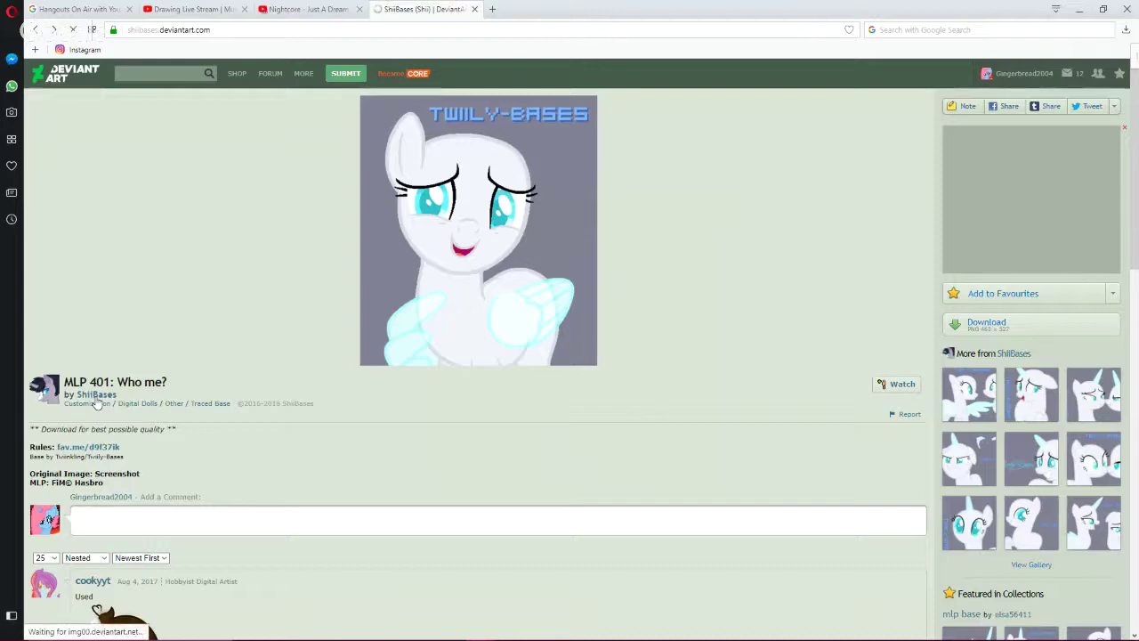
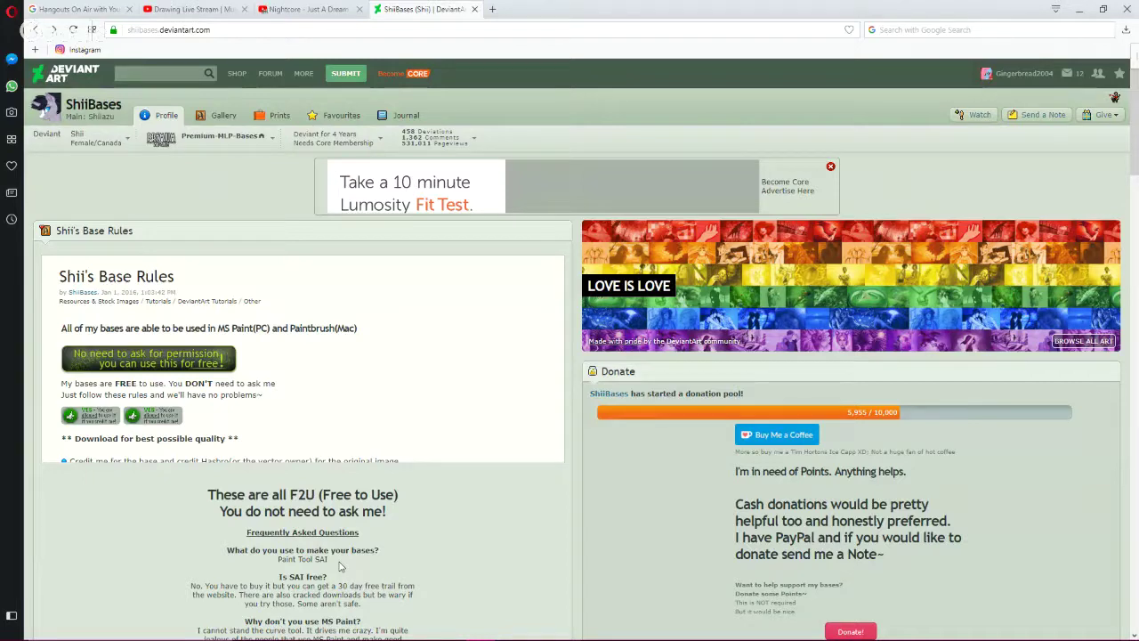
Step: Switch to the Google Hangouts window to check the live broadcast
{"action": "mouse_move", "coordinate": [82, 634]}
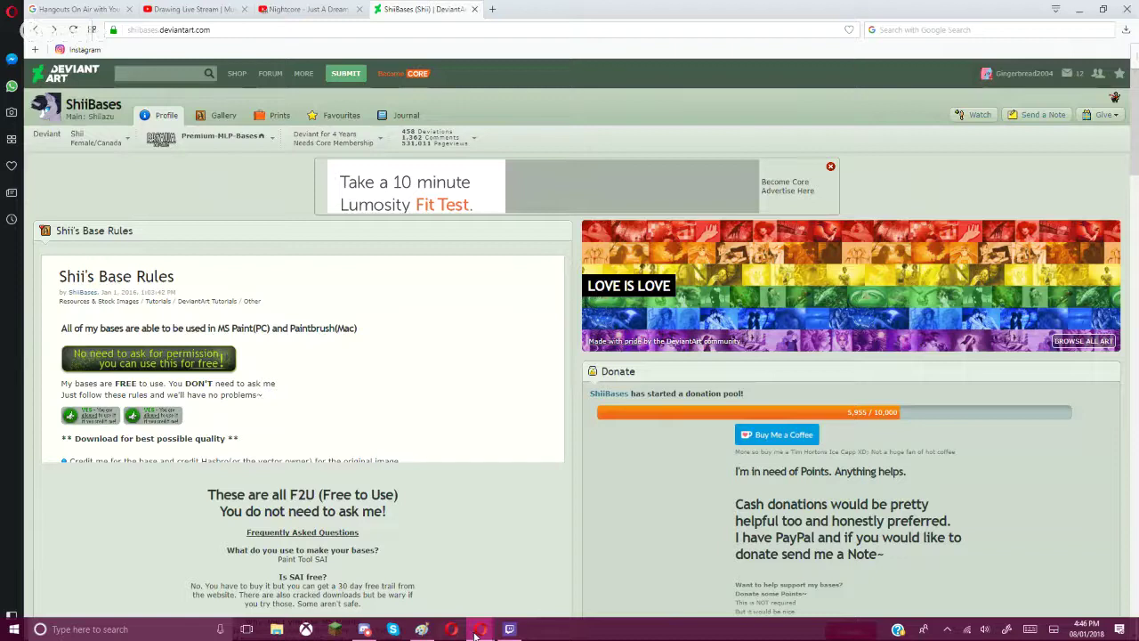
{"action": "mouse_move", "coordinate": [354, 633]}
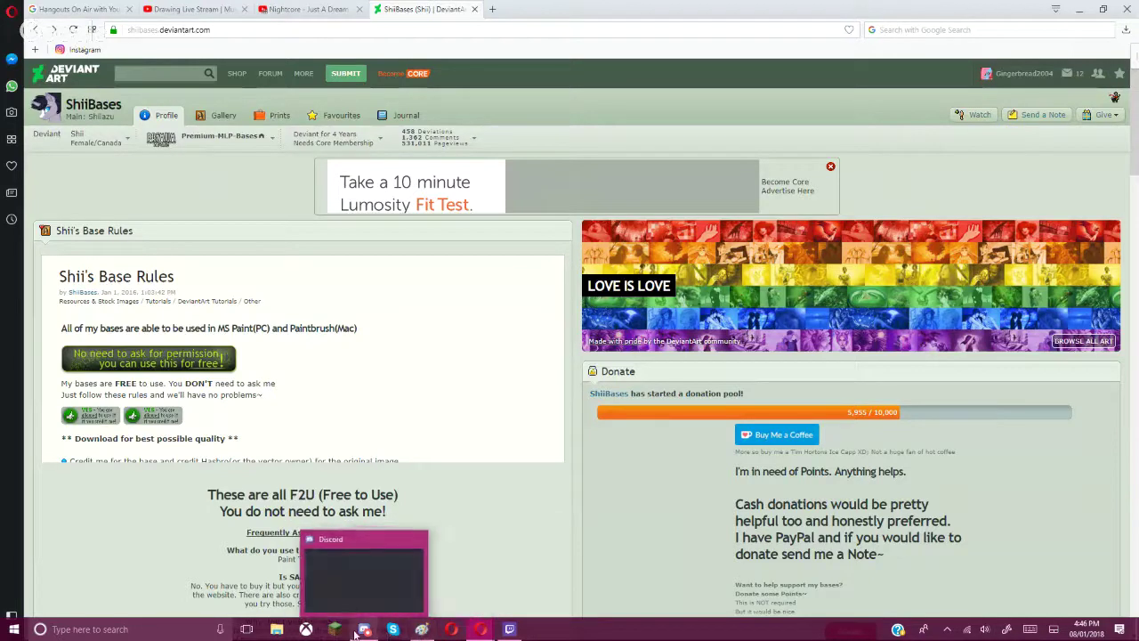
{"action": "mouse_move", "coordinate": [481, 629]}
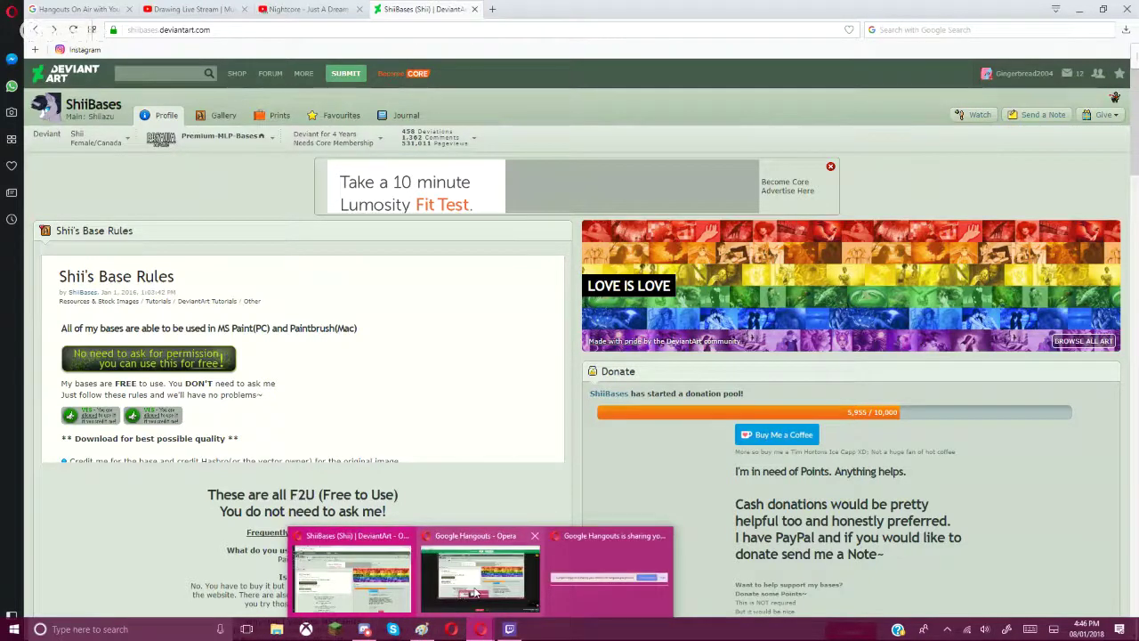
{"action": "left_click", "coordinate": [477, 592]}
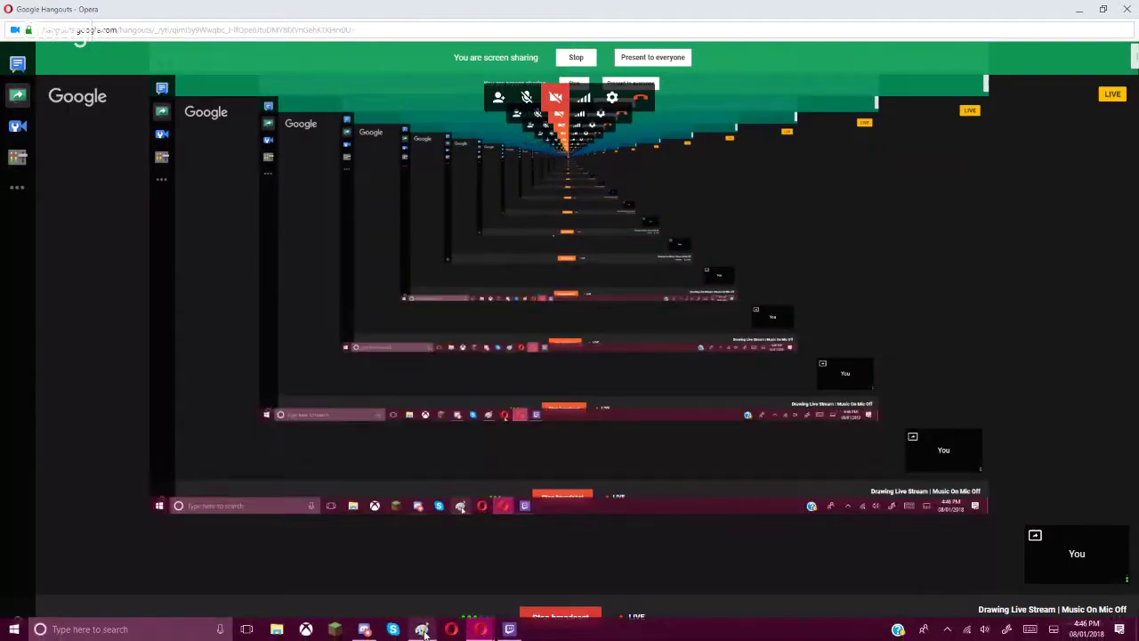
Step: Switch to Paint and add size 36 yellow text reading "Sorry thatyou didn'y hear thr music" near the canvas's upper-left corner
{"action": "left_click", "coordinate": [423, 630]}
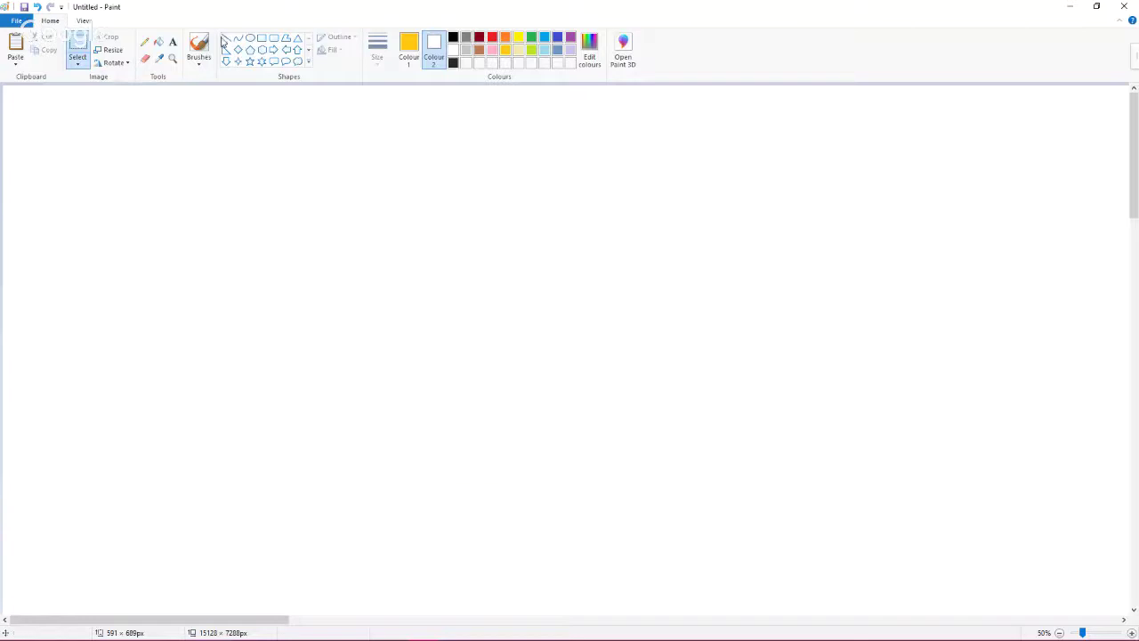
{"action": "left_click", "coordinate": [172, 42]}
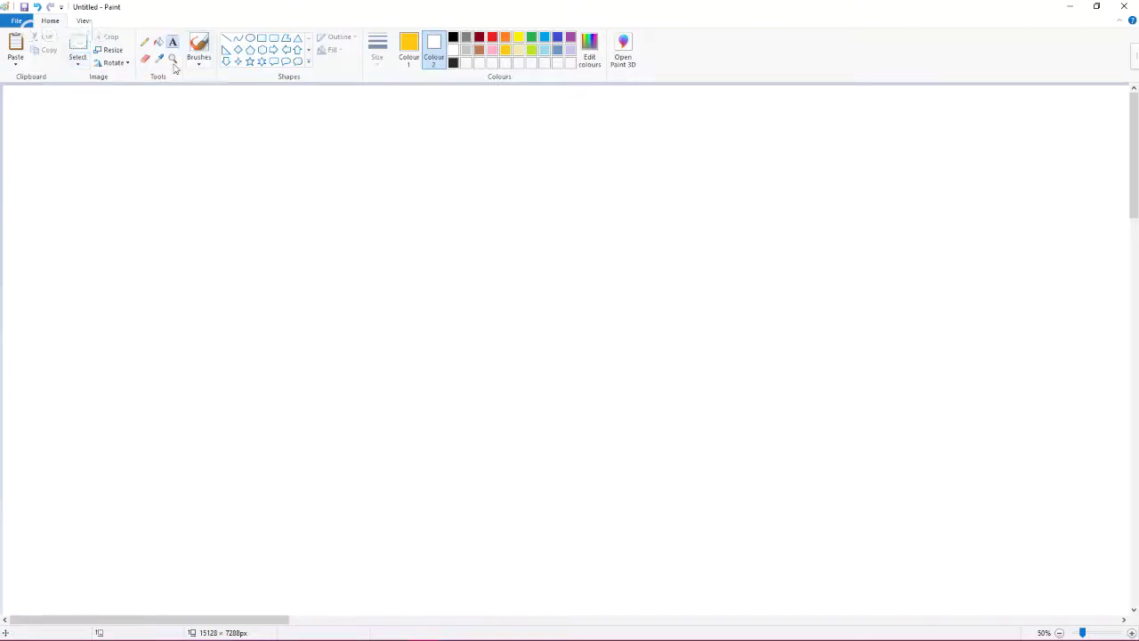
{"action": "left_click", "coordinate": [200, 172]}
{"action": "left_click", "coordinate": [85, 60]}
{"action": "left_click", "coordinate": [76, 206]}
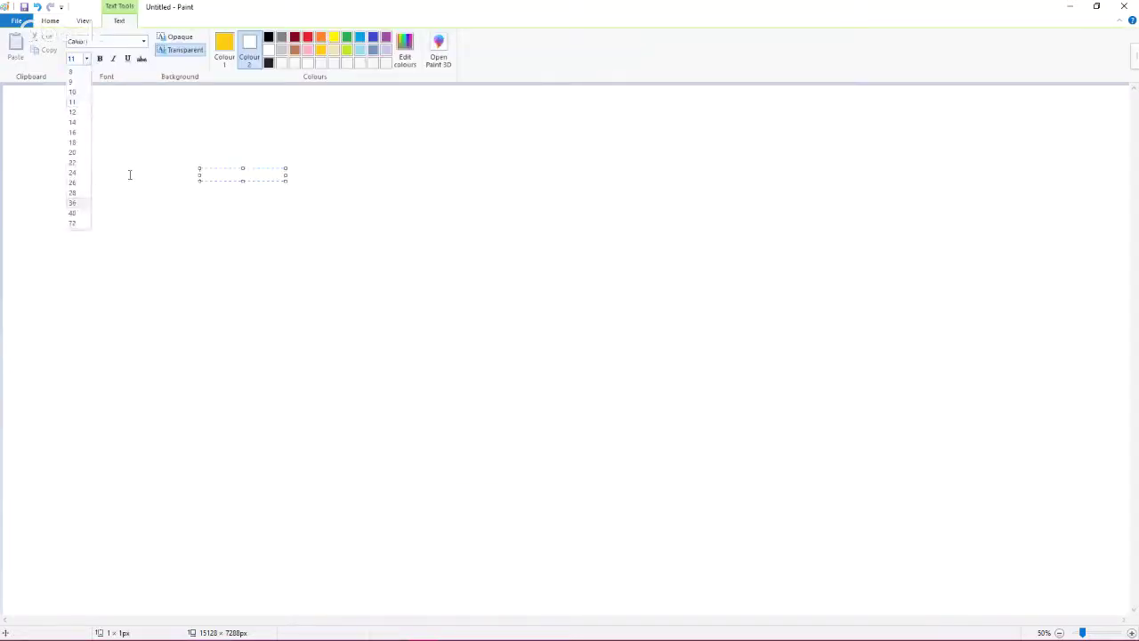
{"action": "left_click", "coordinate": [230, 172]}
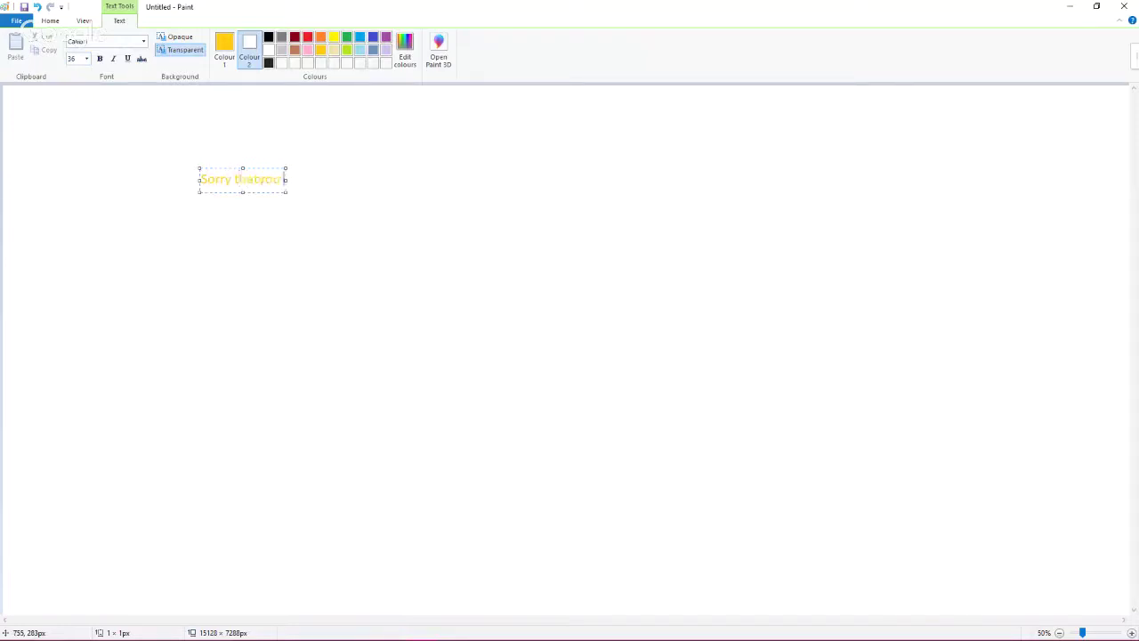
{"action": "type", "text": "Sorry thatyou"}
{"action": "key", "text": "Return"}
{"action": "type", "text": "hr music"}
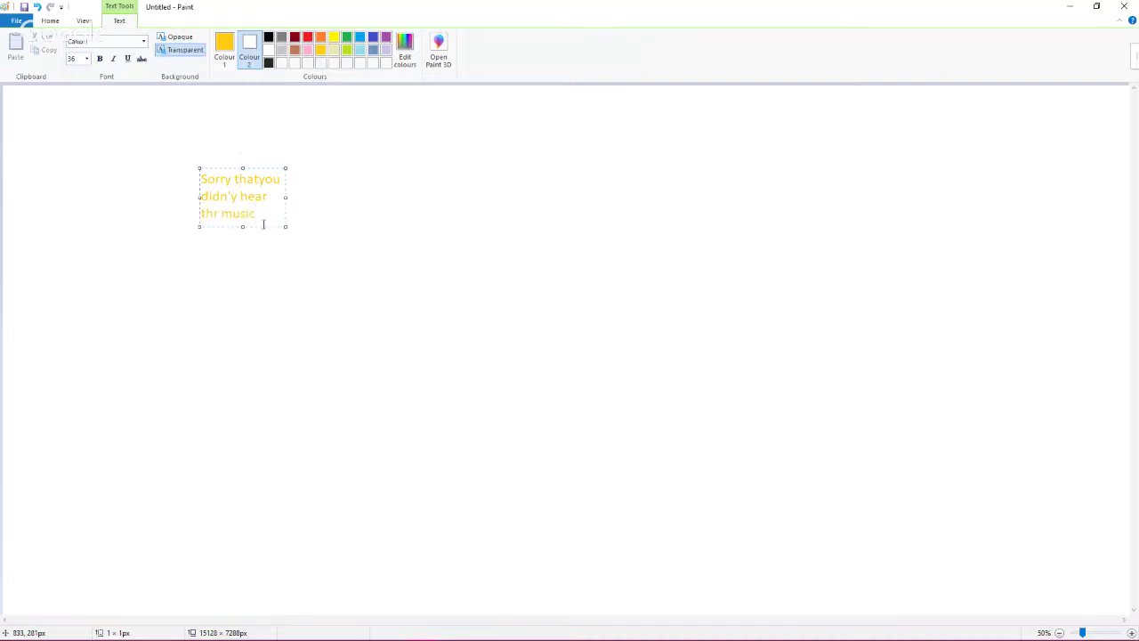
Step: Insert the missing space in "that you", enlarge the whole message to size 72 and widen its text box
{"action": "left_click_drag", "start_coordinate": [264, 224], "coordinate": [165, 176]}
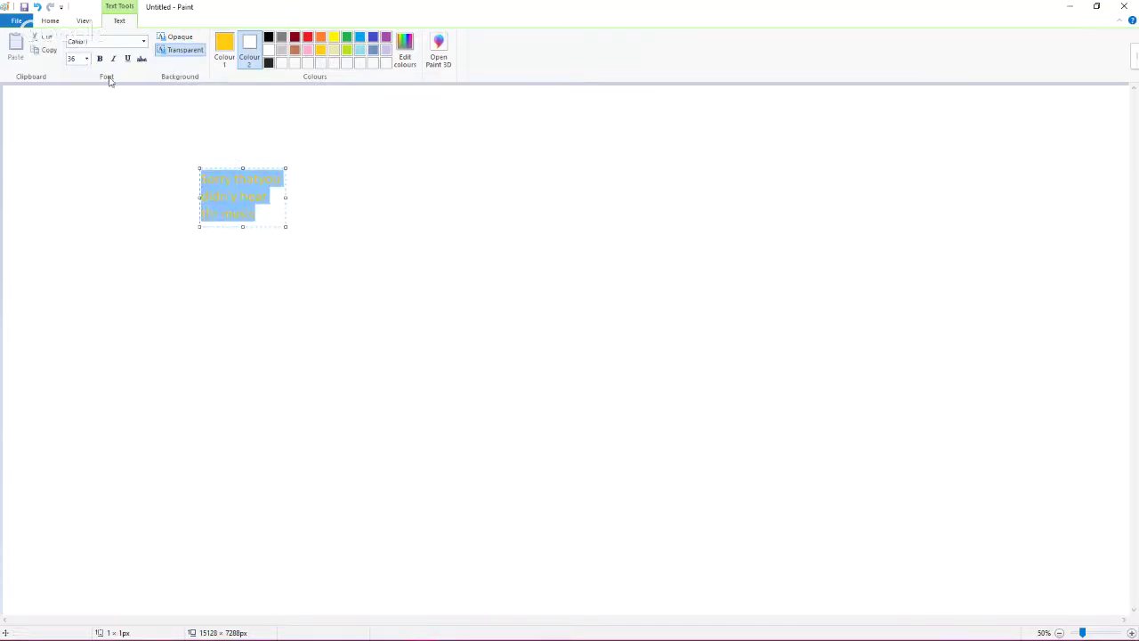
{"action": "left_click", "coordinate": [261, 180]}
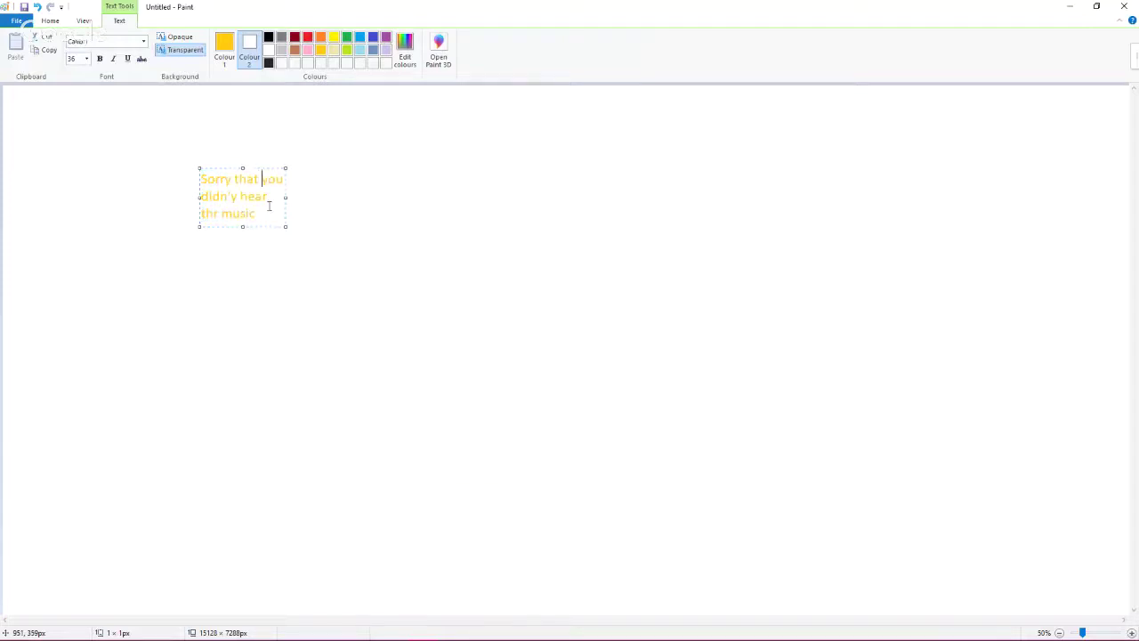
{"action": "left_click_drag", "start_coordinate": [267, 222], "coordinate": [160, 158]}
{"action": "left_click", "coordinate": [85, 58]}
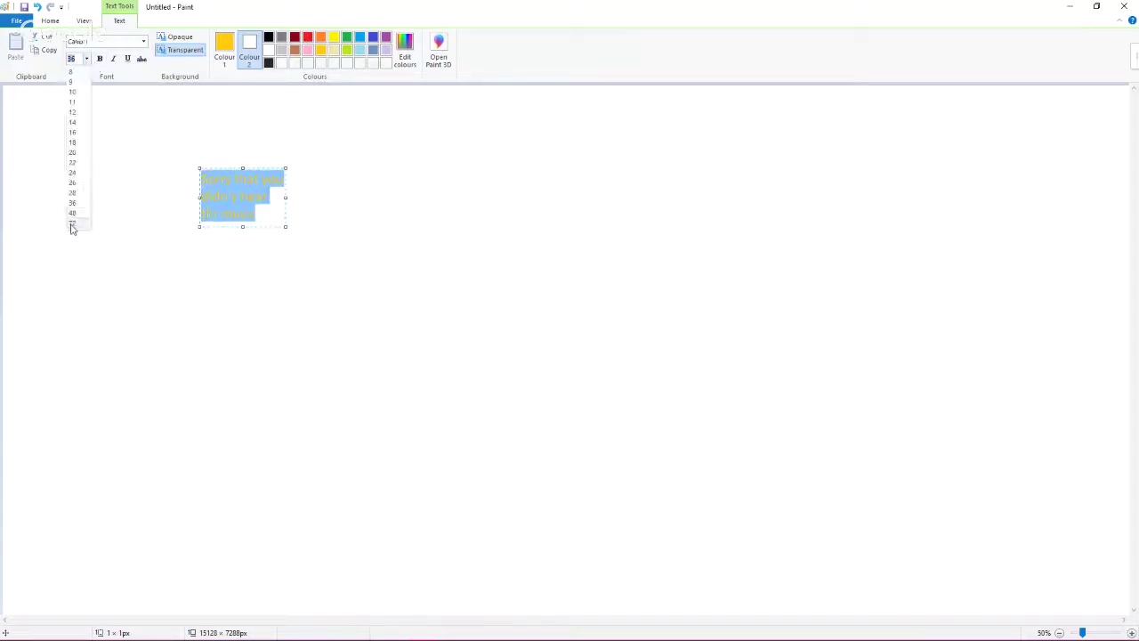
{"action": "left_click", "coordinate": [72, 223]}
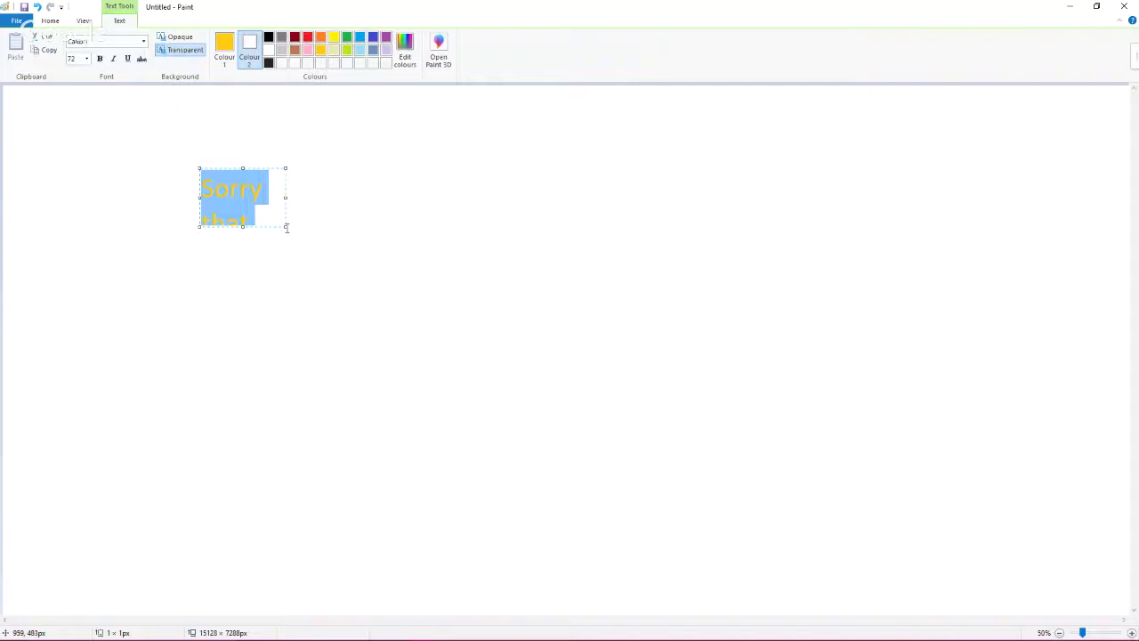
{"action": "left_click_drag", "start_coordinate": [286, 227], "coordinate": [504, 376]}
{"action": "left_click", "coordinate": [636, 371]}
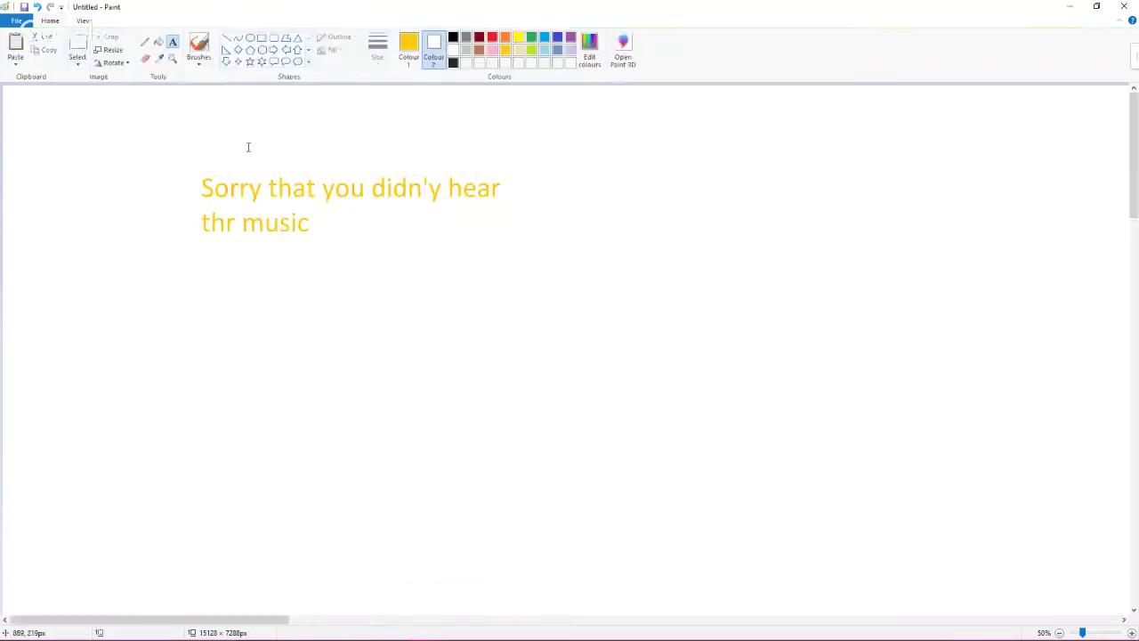
Step: Select the area around the yellow message and delete it from the canvas
{"action": "left_click", "coordinate": [77, 49]}
{"action": "left_click_drag", "start_coordinate": [167, 127], "coordinate": [716, 420]}
{"action": "right_click", "coordinate": [451, 275]}
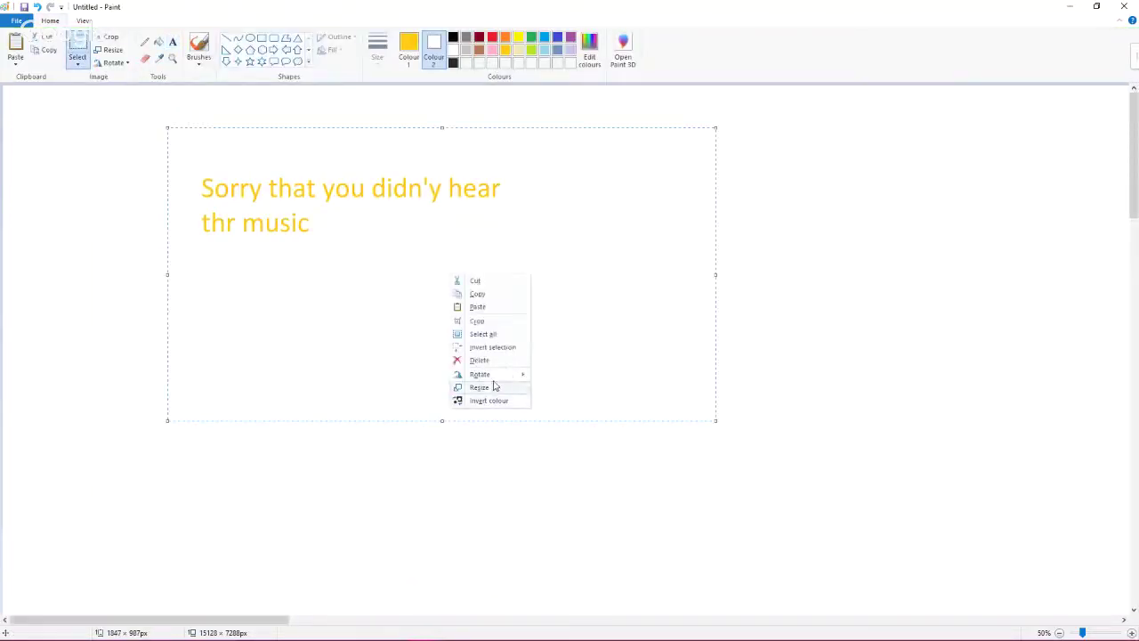
{"action": "left_click", "coordinate": [481, 359]}
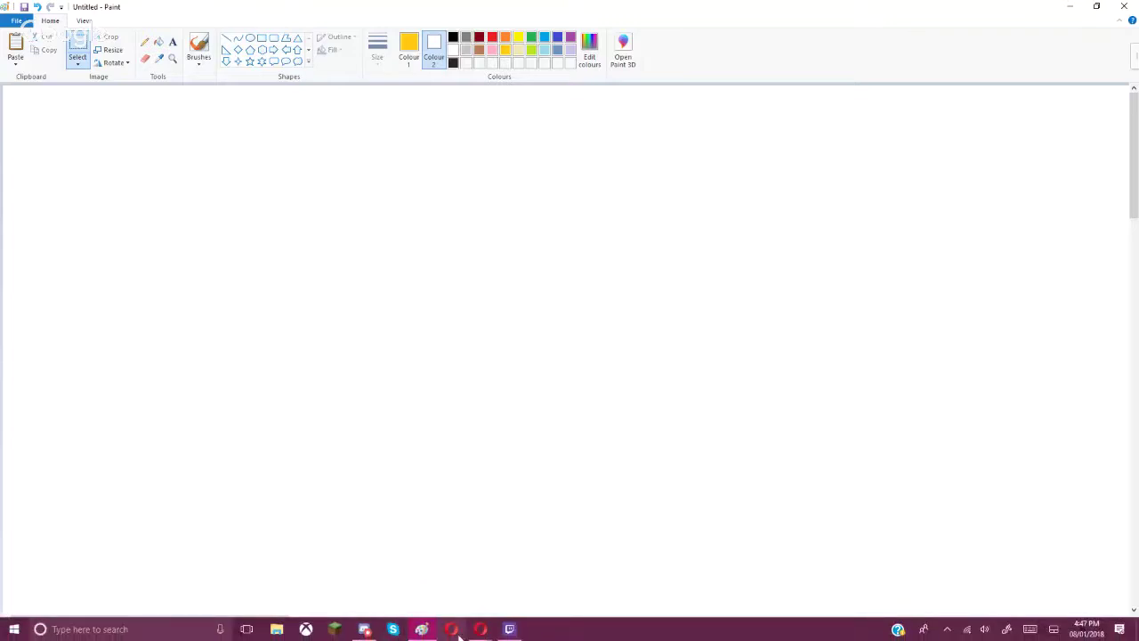
Step: Check the Google Hangouts broadcast in Opera, return to DeviantArt and open the MLP - One Pony folder in the ShiiBases gallery
{"action": "mouse_move", "coordinate": [481, 630]}
{"action": "left_click", "coordinate": [466, 583]}
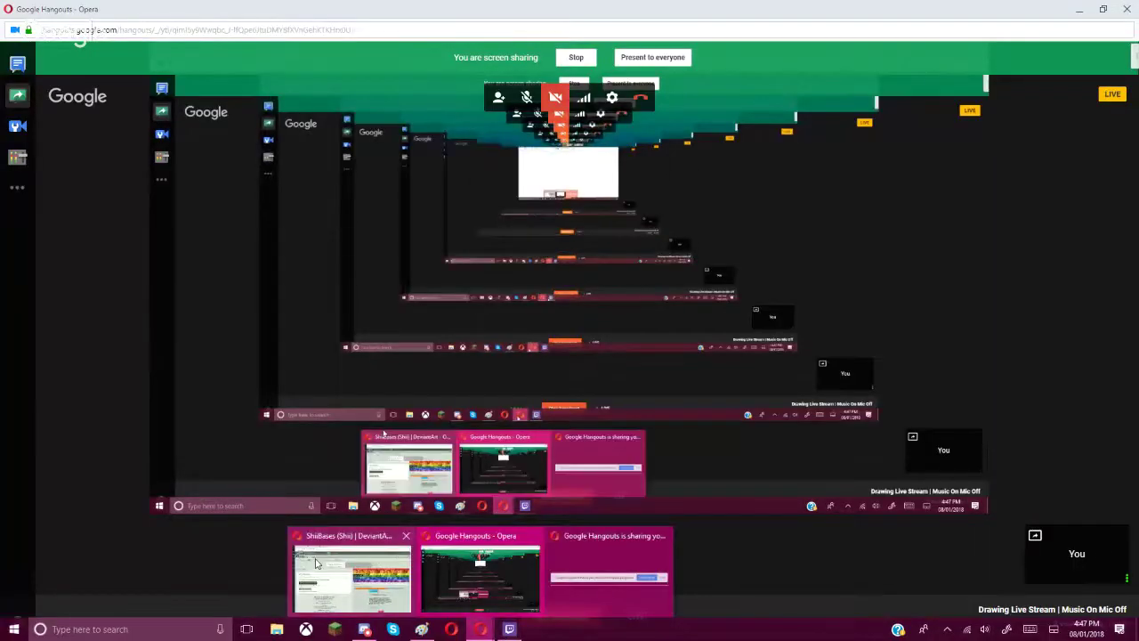
{"action": "left_click", "coordinate": [352, 574]}
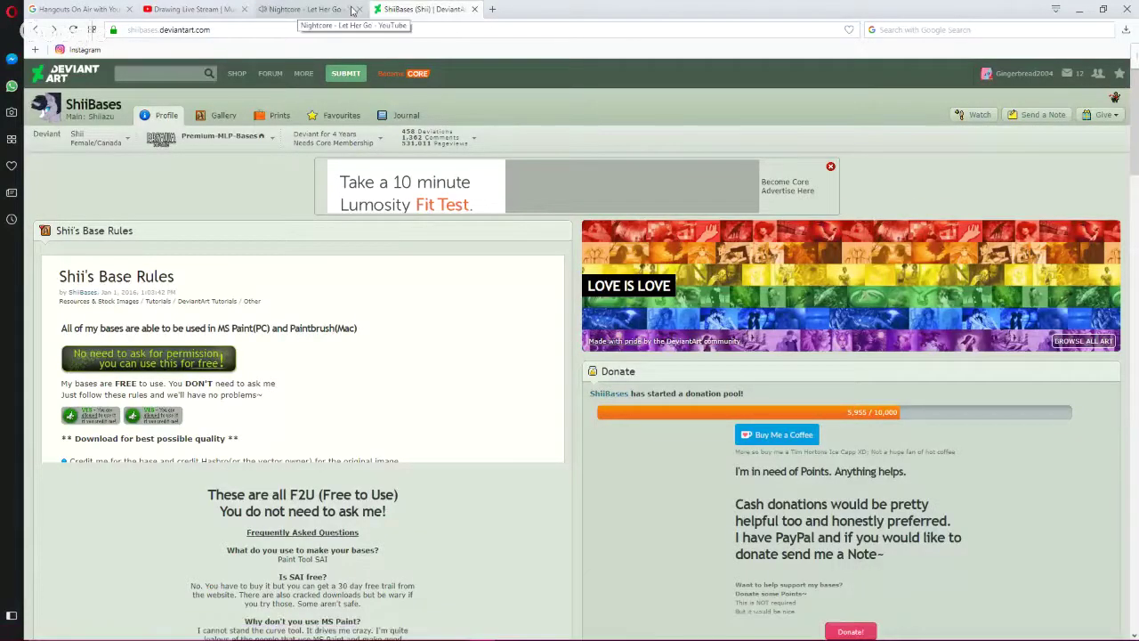
{"action": "left_click", "coordinate": [221, 118]}
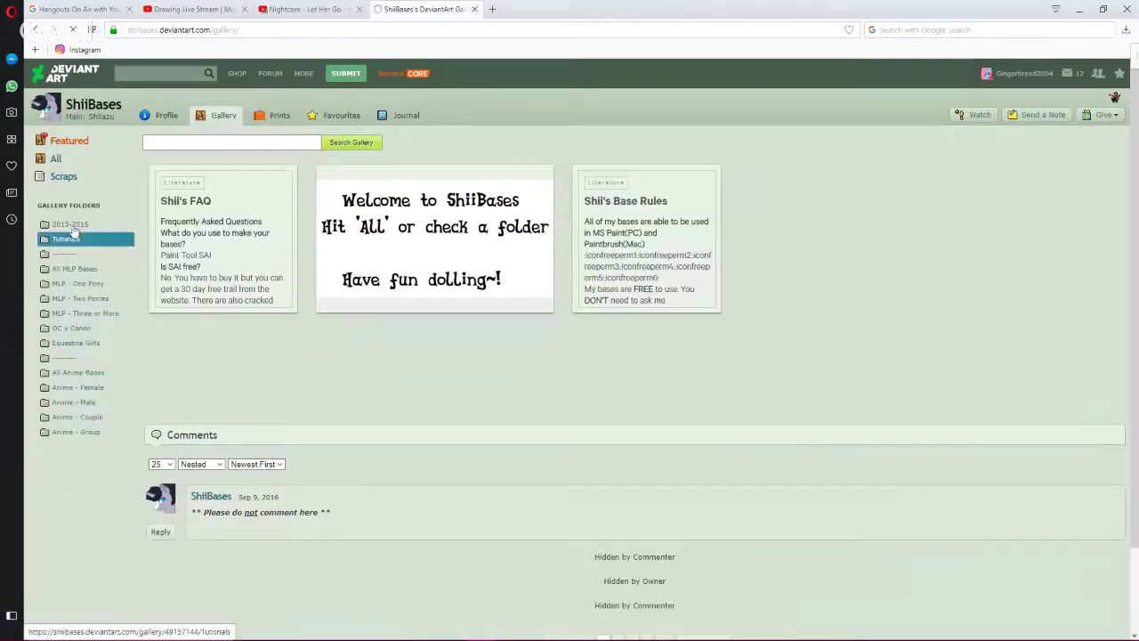
{"action": "left_click", "coordinate": [107, 284]}
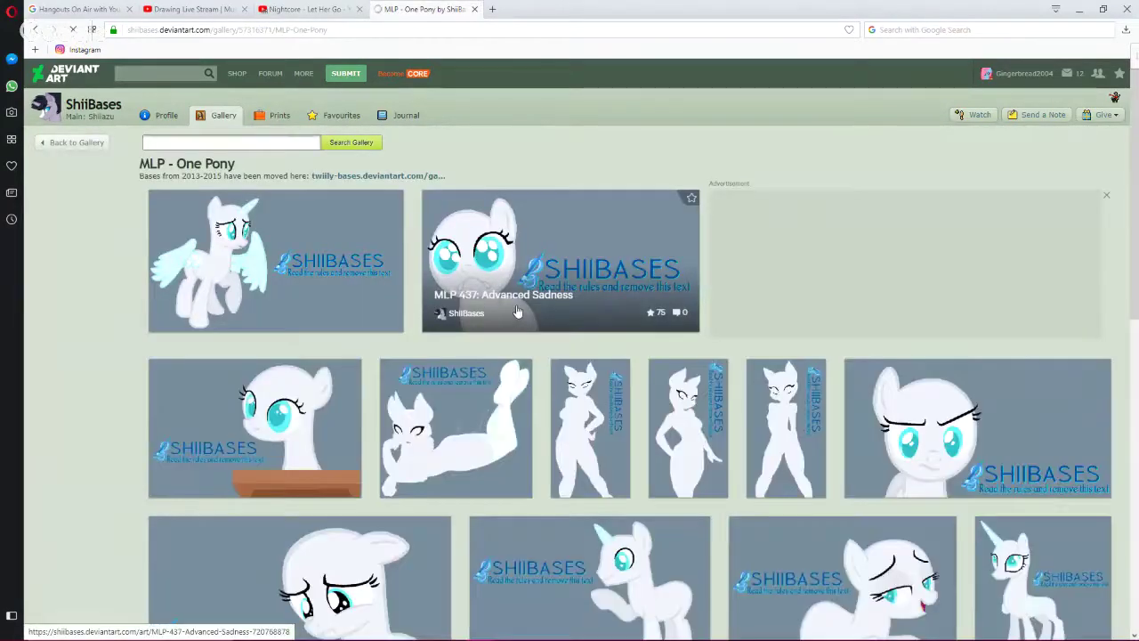
Step: Look through the single-pony bases in the folder and open the MLP 391 base
{"action": "scroll", "coordinate": [529, 434], "scroll_direction": "down", "scroll_amount": 1}
{"action": "scroll", "coordinate": [529, 434], "scroll_direction": "down", "scroll_amount": 4}
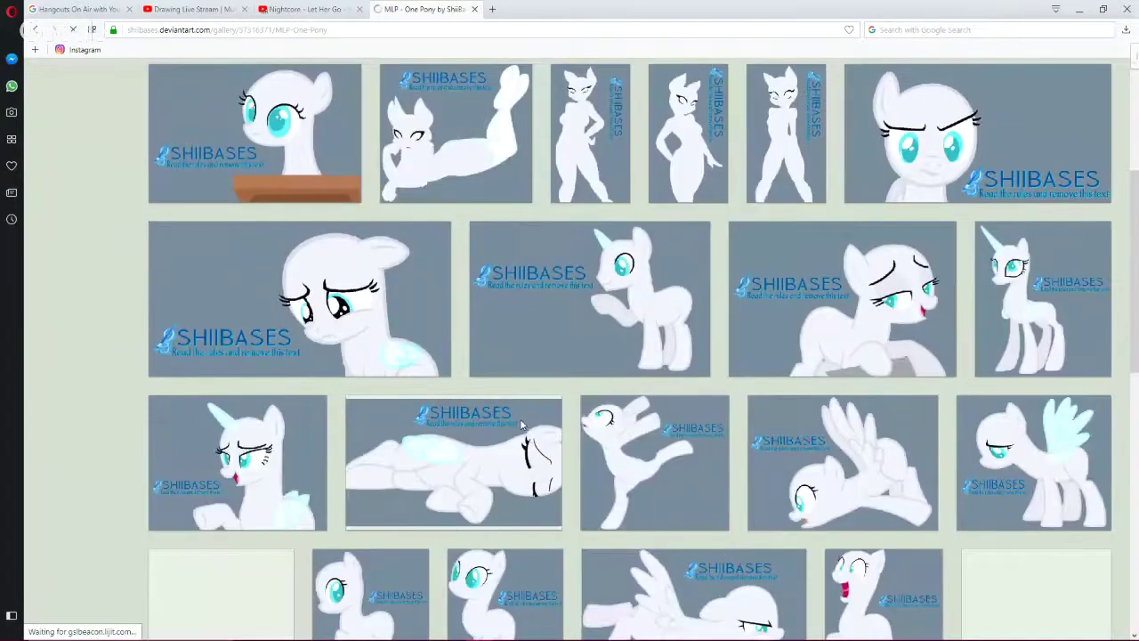
{"action": "scroll", "coordinate": [520, 418], "scroll_direction": "down", "scroll_amount": 2}
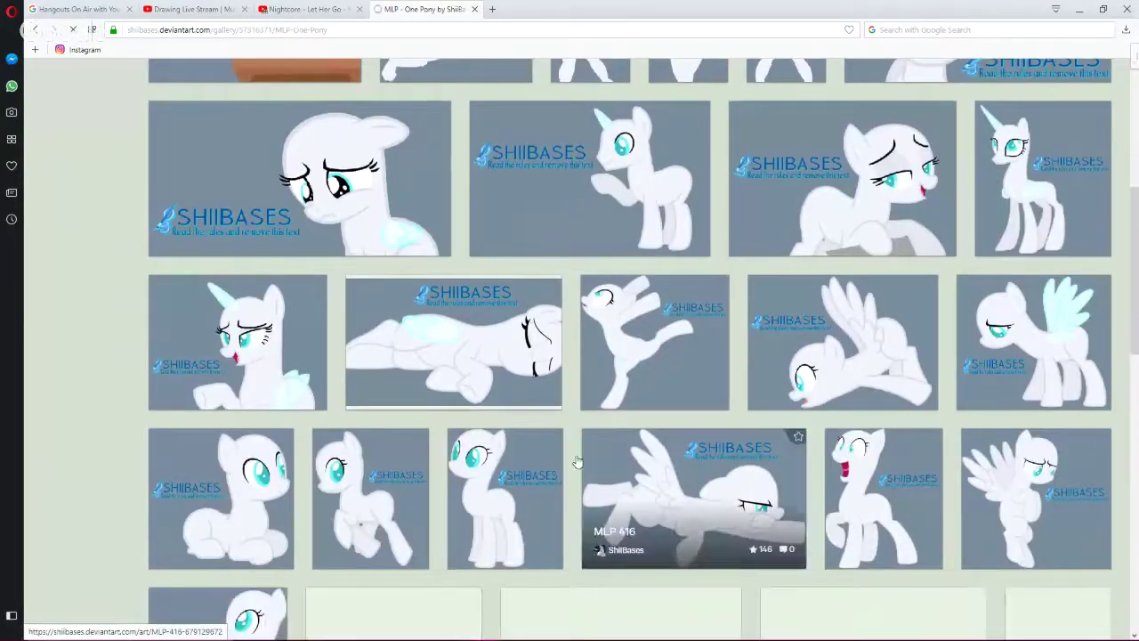
{"action": "scroll", "coordinate": [534, 486], "scroll_direction": "down", "scroll_amount": 2}
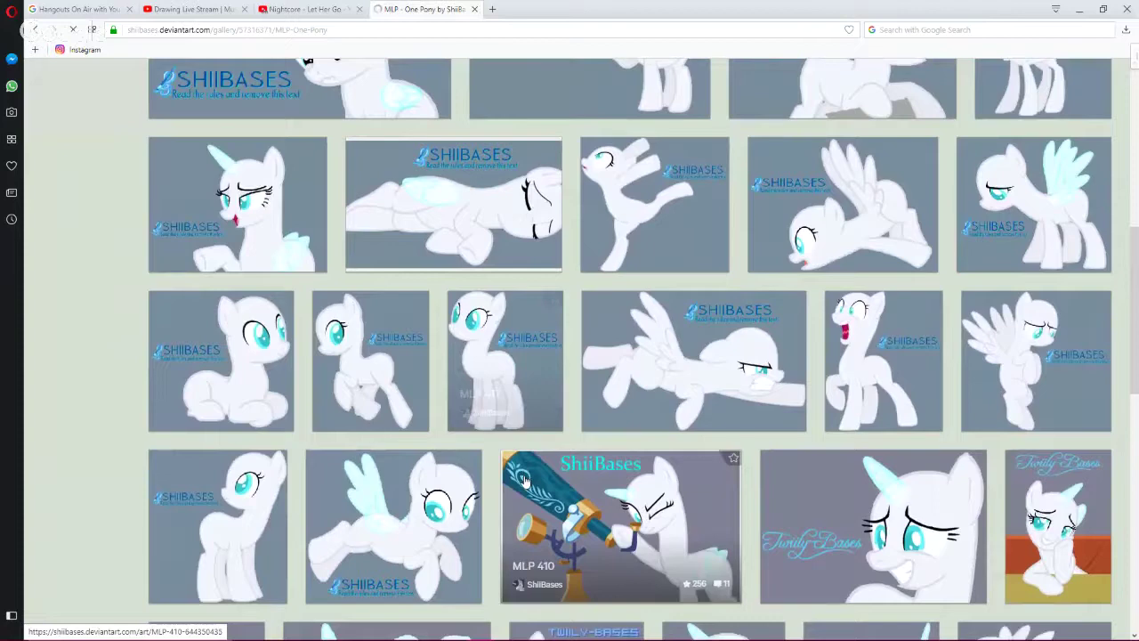
{"action": "scroll", "coordinate": [526, 481], "scroll_direction": "down", "scroll_amount": 5}
{"action": "scroll", "coordinate": [528, 476], "scroll_direction": "down", "scroll_amount": 3}
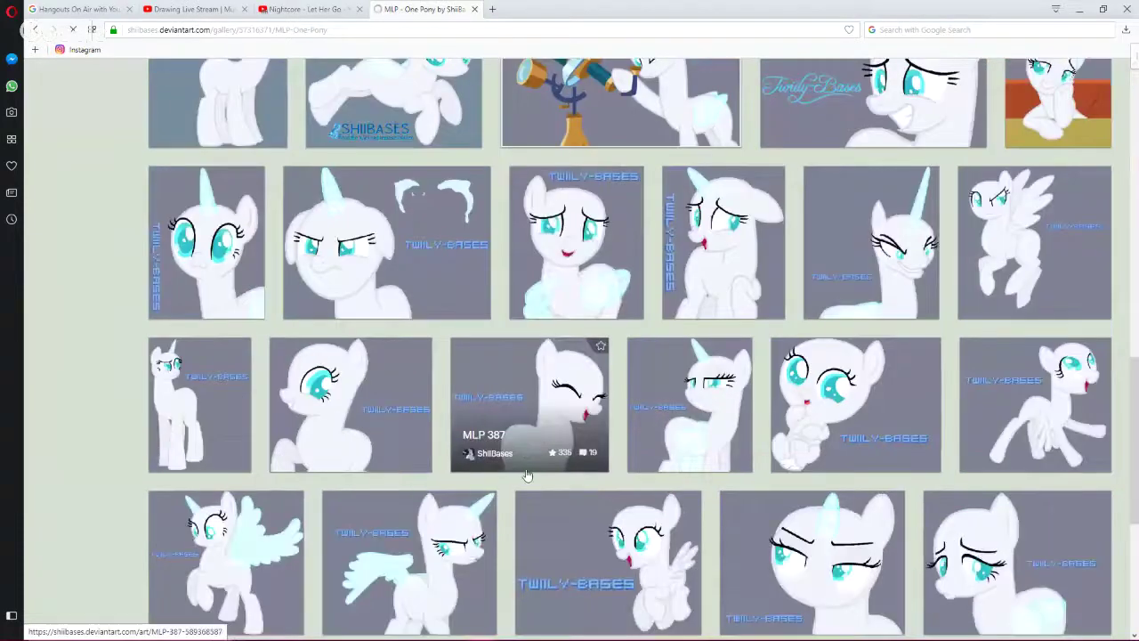
{"action": "scroll", "coordinate": [527, 476], "scroll_direction": "down", "scroll_amount": 3}
{"action": "scroll", "coordinate": [527, 476], "scroll_direction": "up", "scroll_amount": 1}
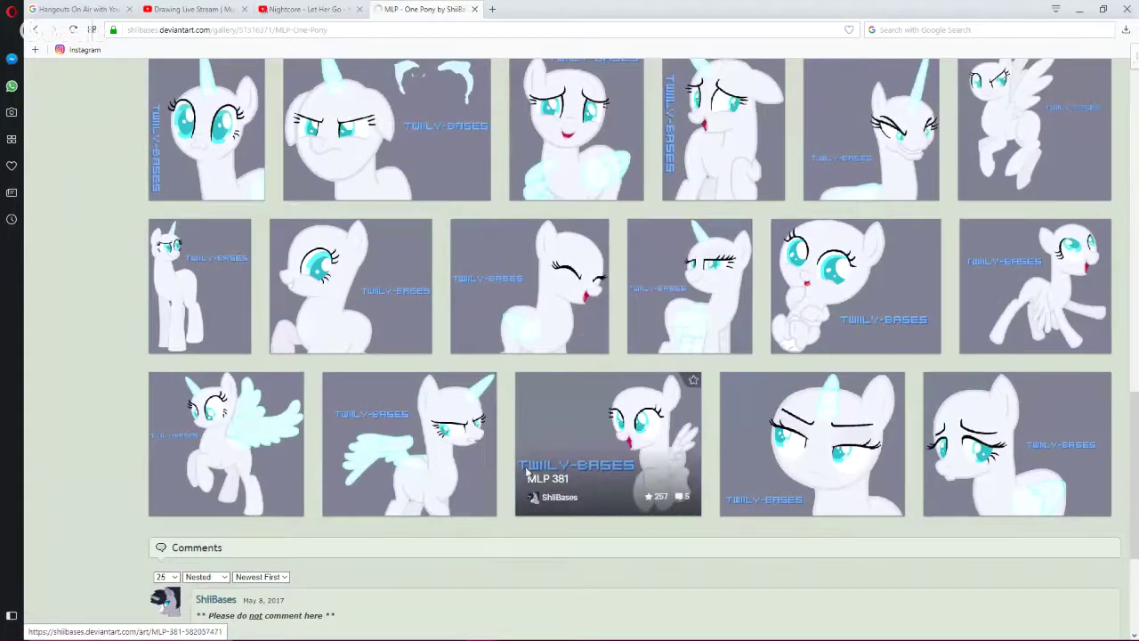
{"action": "scroll", "coordinate": [527, 473], "scroll_direction": "up", "scroll_amount": 1}
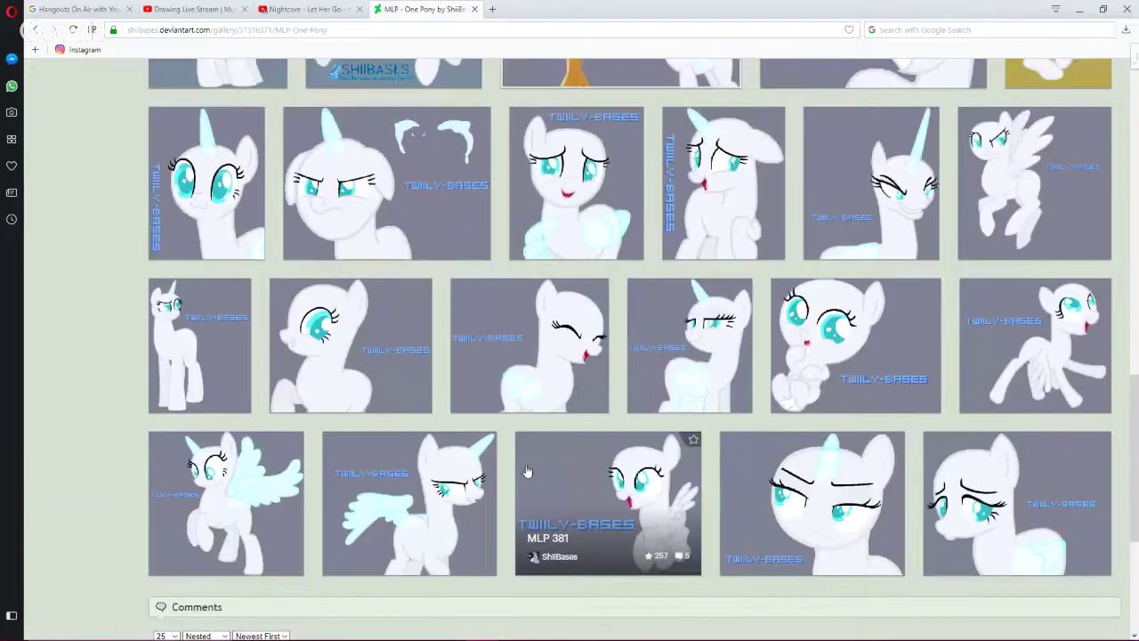
{"action": "scroll", "coordinate": [527, 471], "scroll_direction": "up", "scroll_amount": 1}
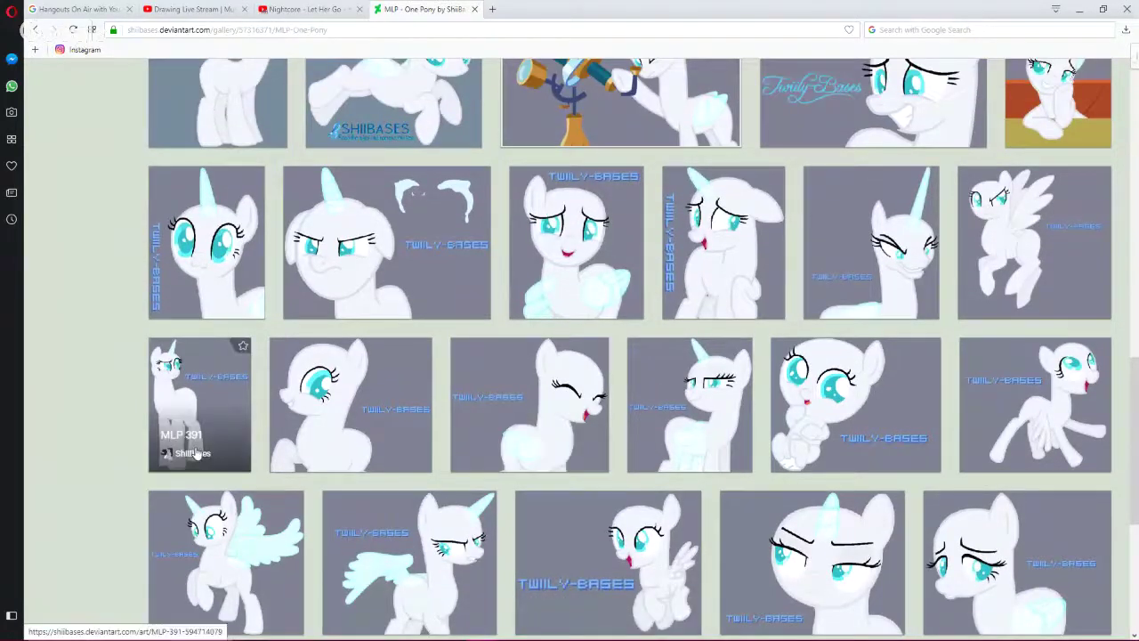
{"action": "left_click", "coordinate": [213, 426]}
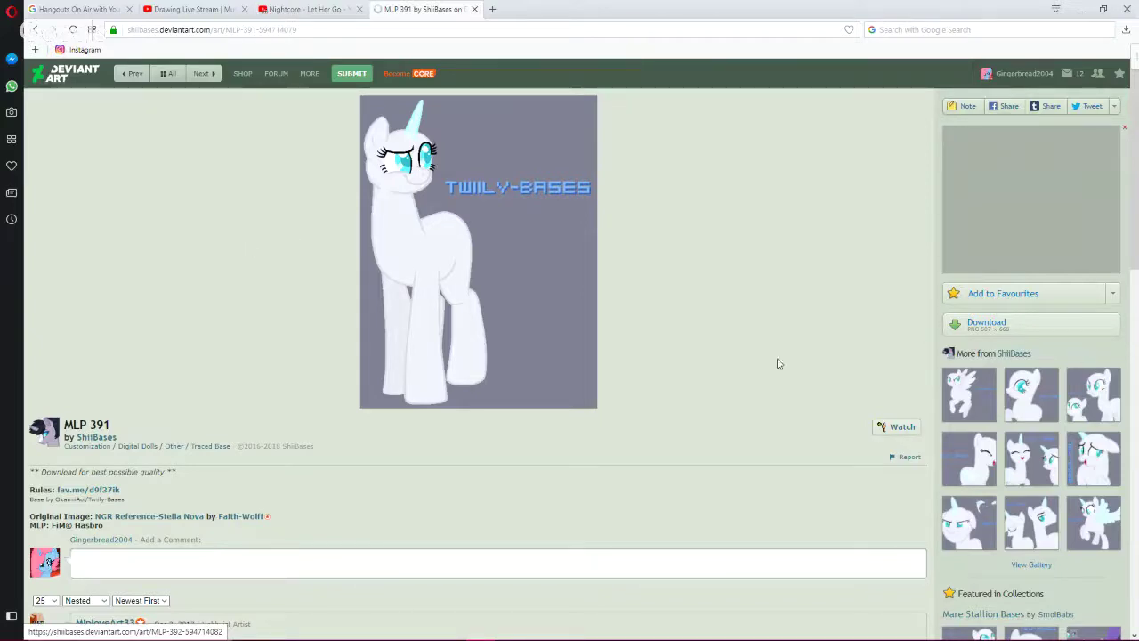
Step: Open the MLP 388 two-pony base from the artist's other works and examine the comments showing how others used it
{"action": "left_click", "coordinate": [1041, 527]}
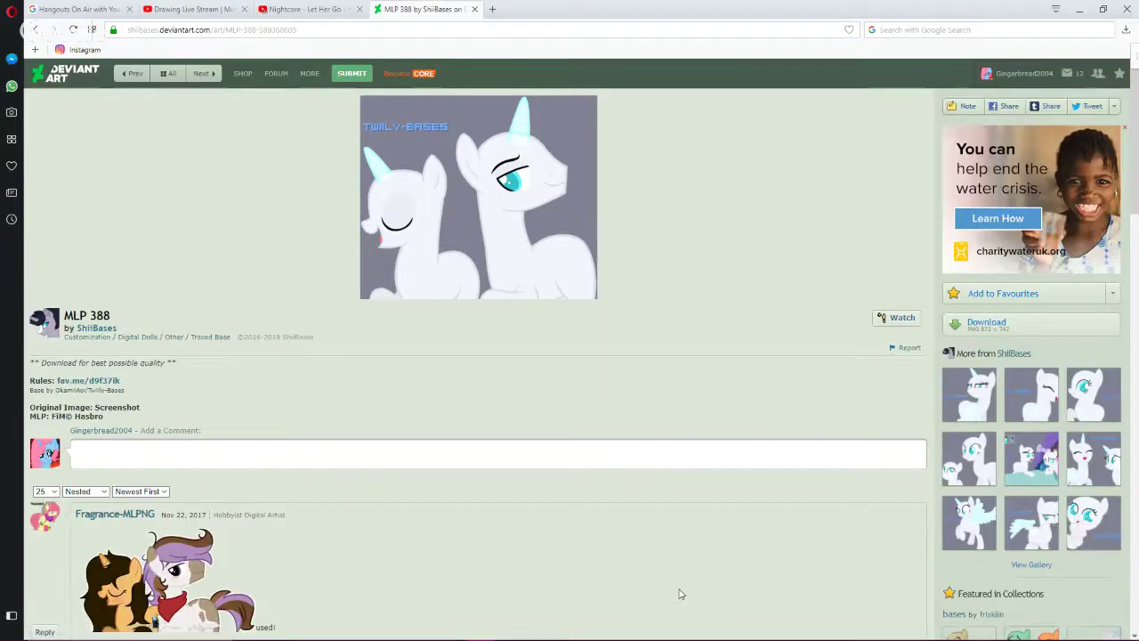
{"action": "scroll", "coordinate": [681, 594], "scroll_direction": "down", "scroll_amount": 1}
{"action": "scroll", "coordinate": [678, 587], "scroll_direction": "down", "scroll_amount": 5}
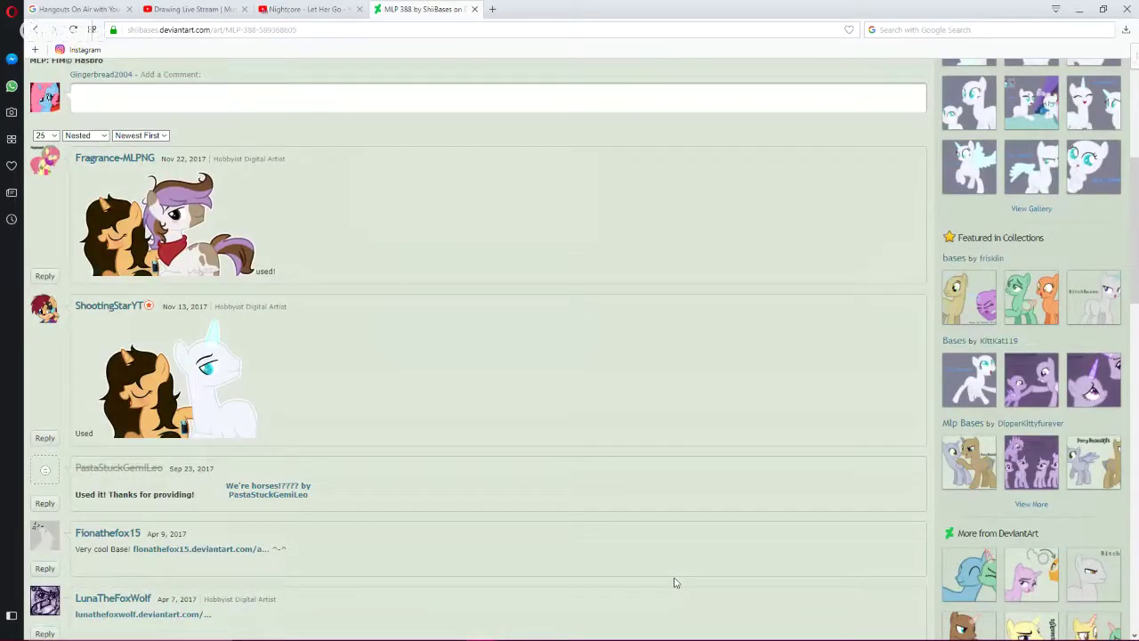
{"action": "scroll", "coordinate": [675, 582], "scroll_direction": "down", "scroll_amount": 1}
{"action": "scroll", "coordinate": [673, 578], "scroll_direction": "up", "scroll_amount": 6}
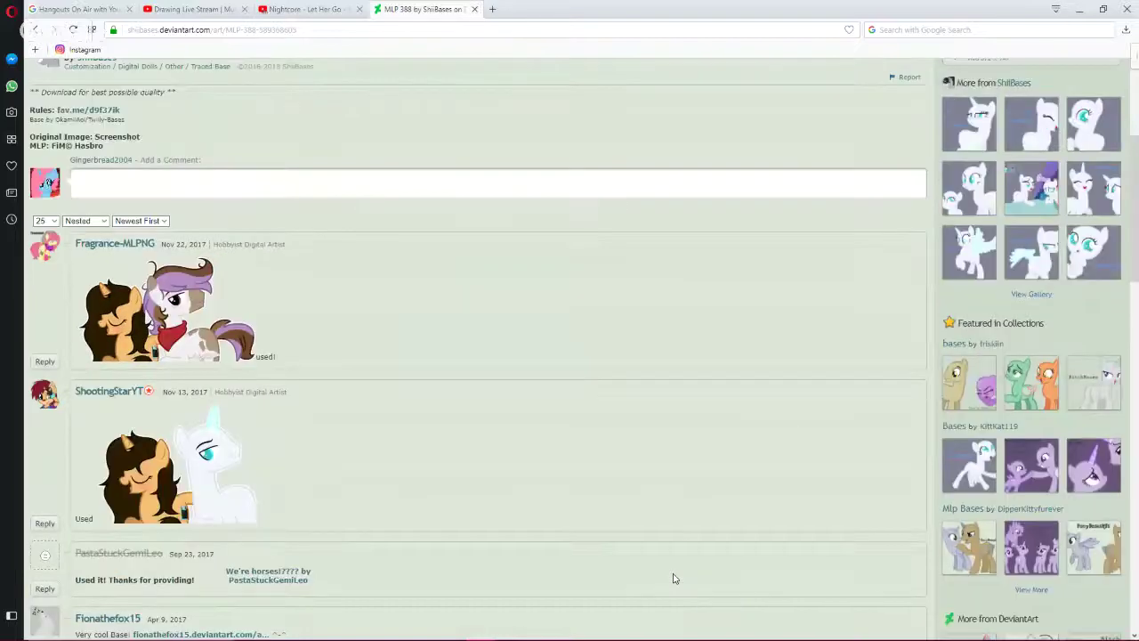
Step: Go through the related MLP 366 base to MLP 363 - Loving Headbutt, open its full-size download and copy the image
{"action": "scroll", "coordinate": [814, 534], "scroll_direction": "down", "scroll_amount": 2}
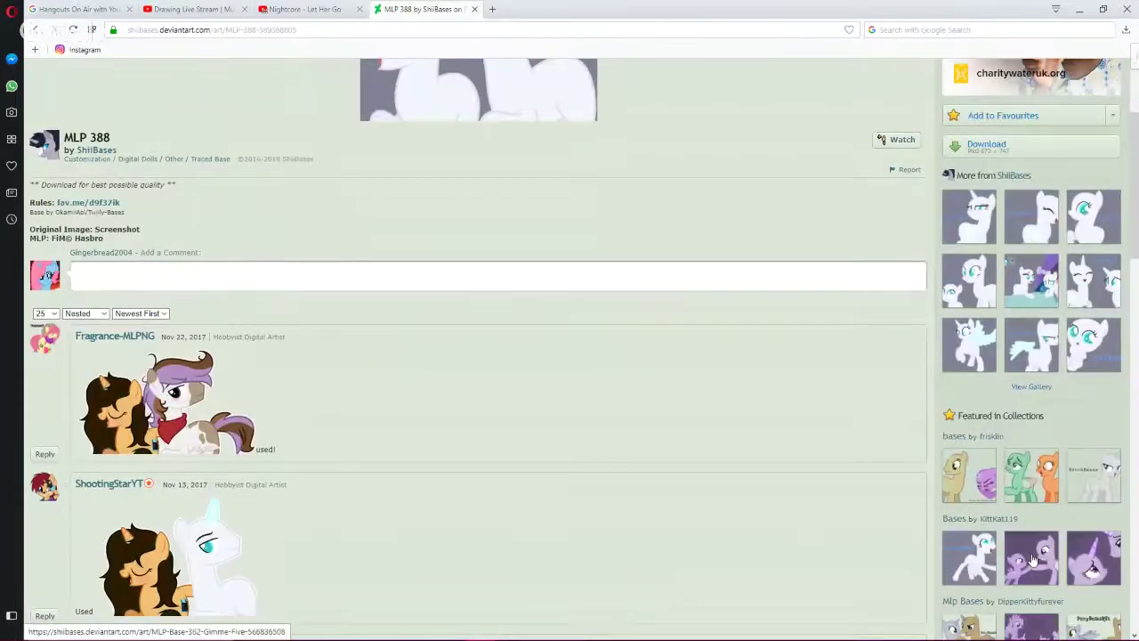
{"action": "left_click", "coordinate": [1100, 545]}
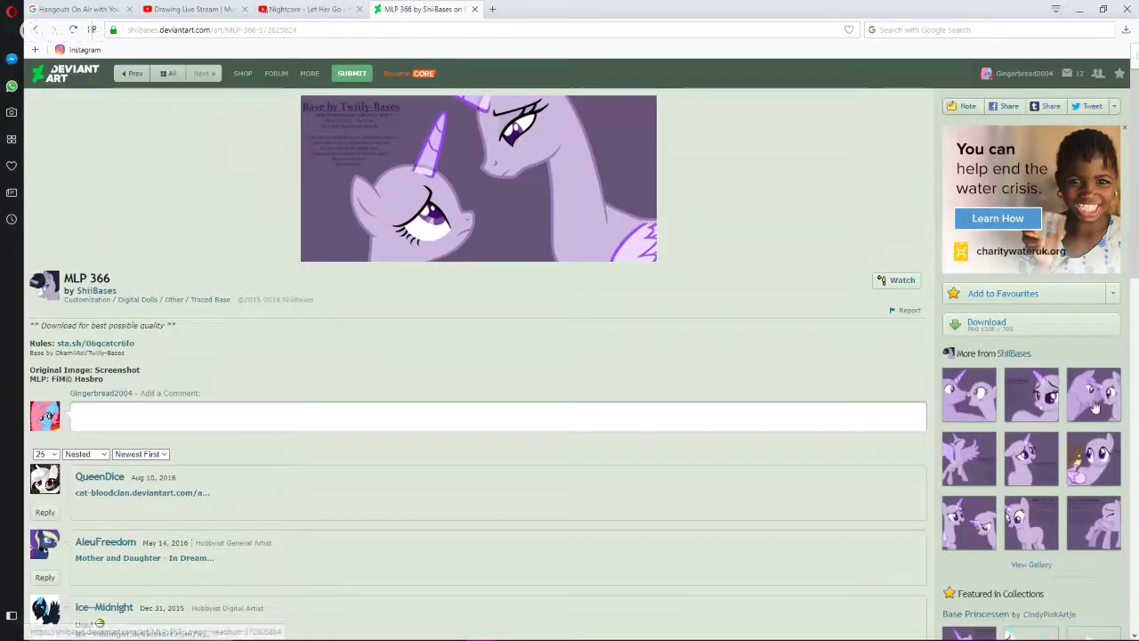
{"action": "left_click", "coordinate": [1097, 438]}
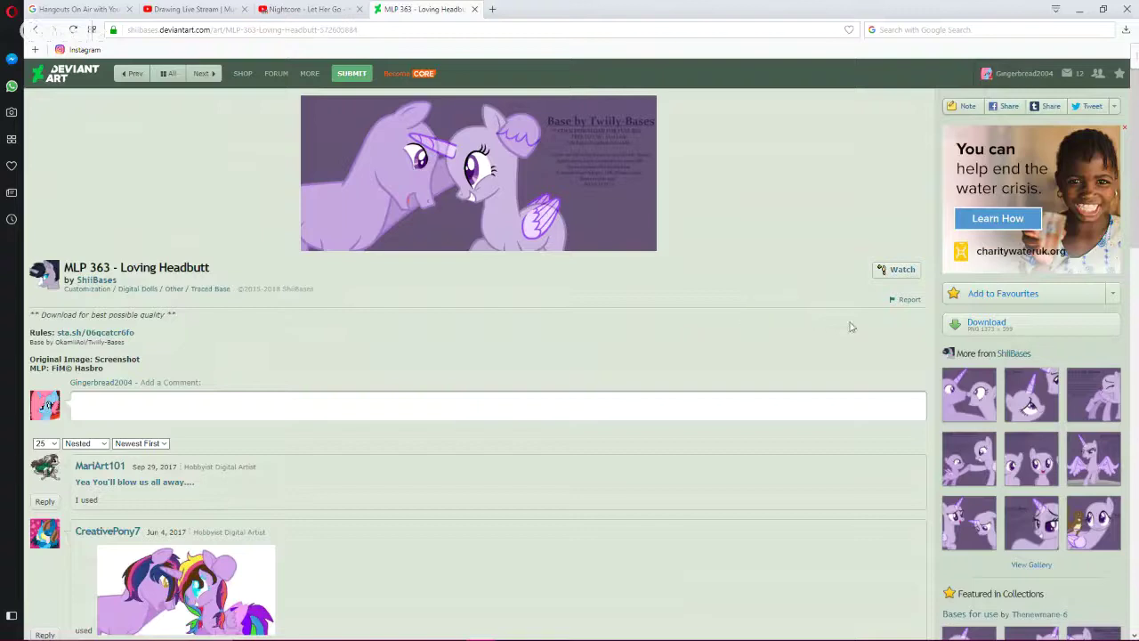
{"action": "left_click", "coordinate": [999, 327]}
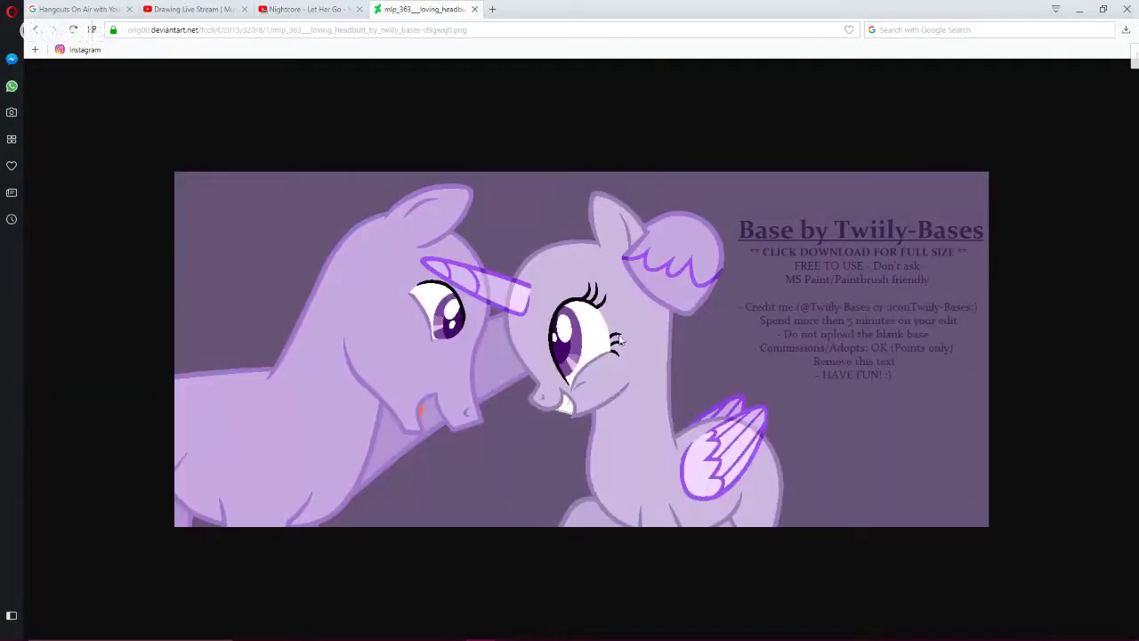
{"action": "right_click", "coordinate": [621, 341]}
{"action": "left_click", "coordinate": [659, 366]}
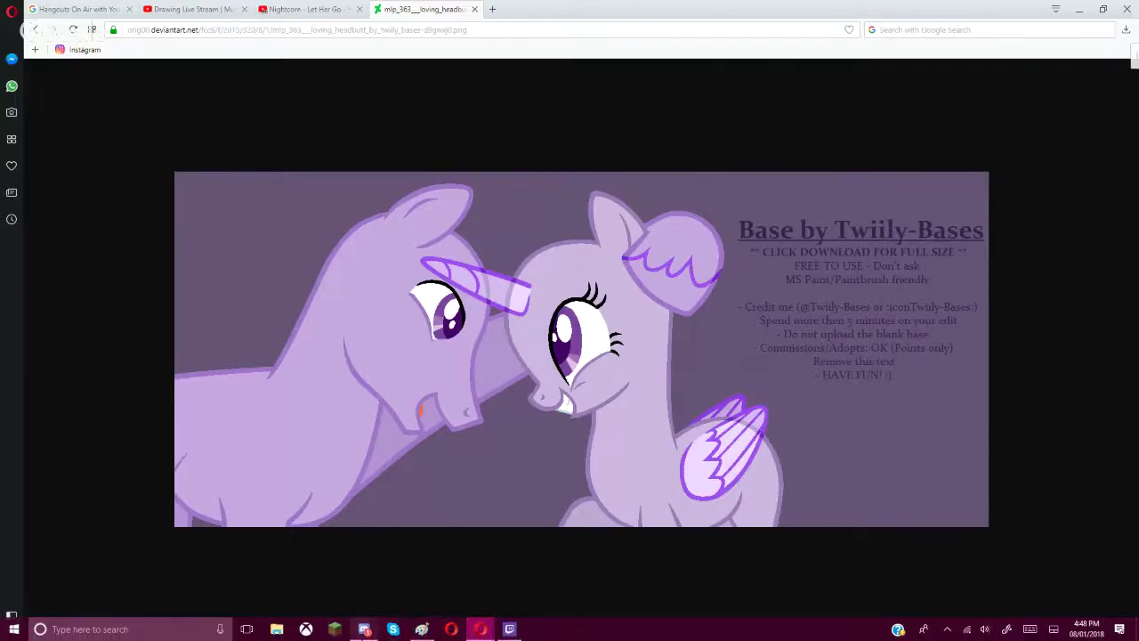
Step: Switch to Discord, post "omg thanks" with a mention of a member in the British People group chat, and return to the base image
{"action": "left_click", "coordinate": [364, 629]}
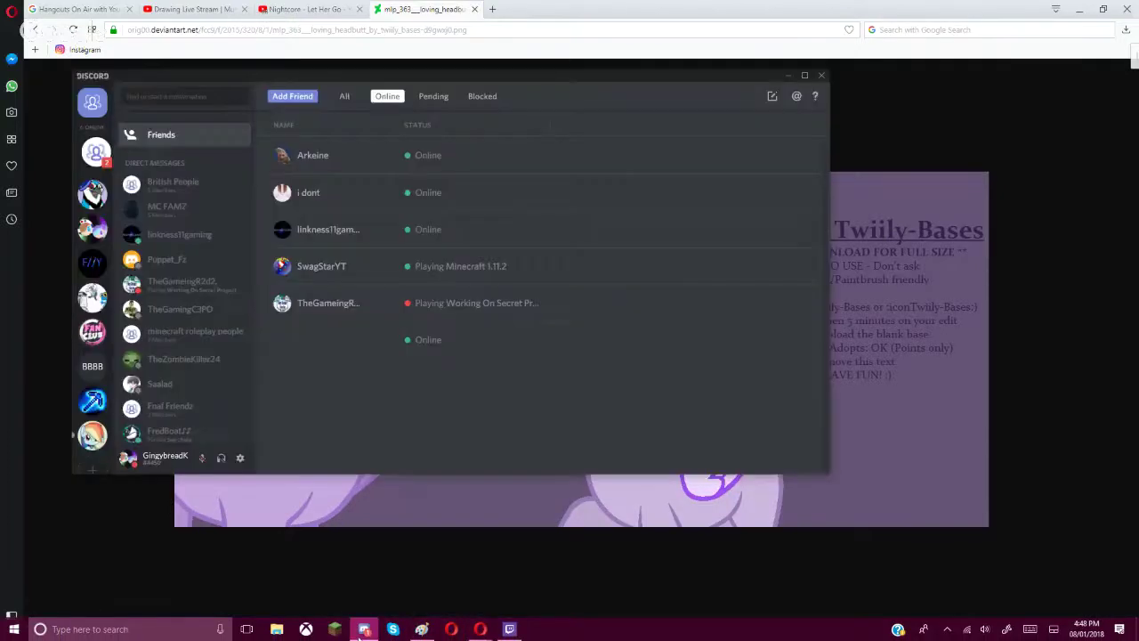
{"action": "left_click", "coordinate": [119, 152]}
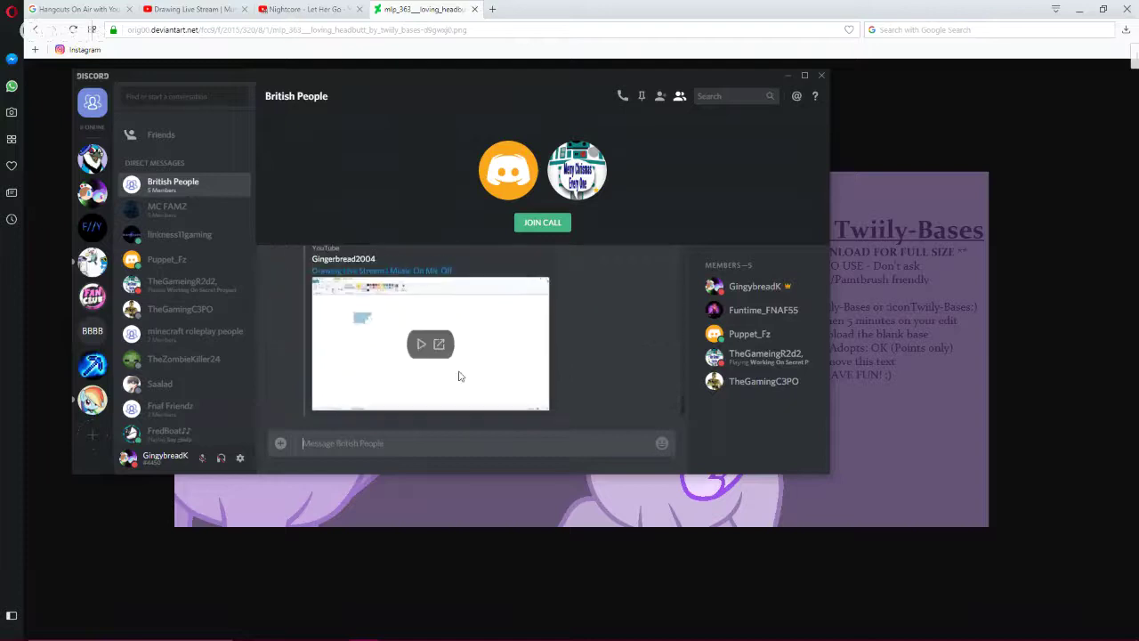
{"action": "type", "text": "omg"}
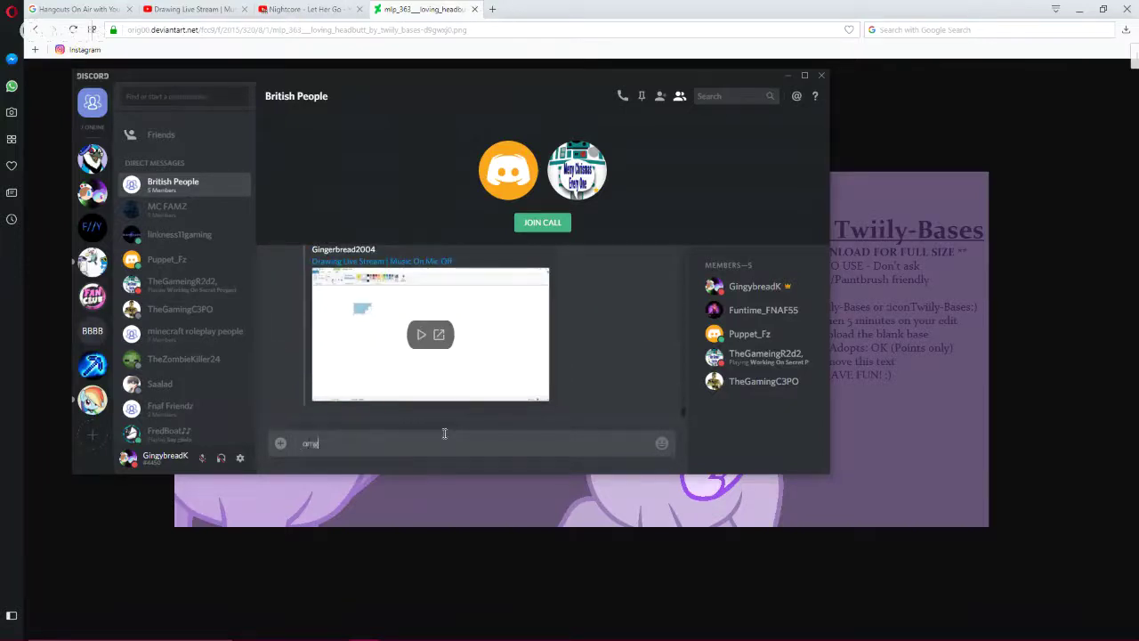
{"action": "type", "text": " thanks @"}
{"action": "left_click", "coordinate": [424, 397]}
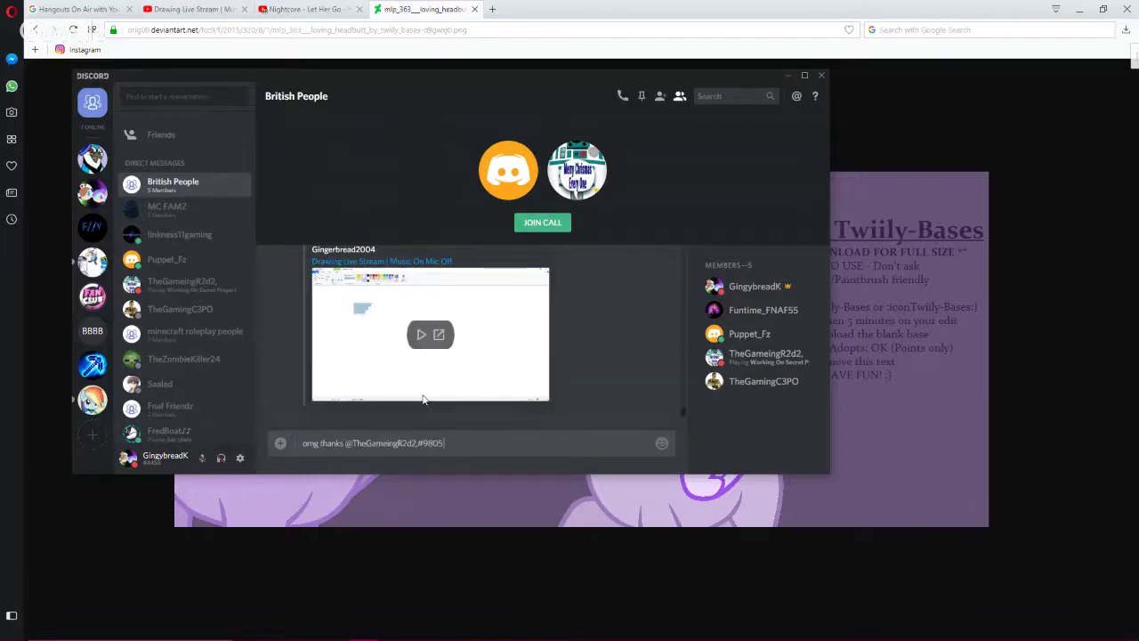
{"action": "key", "text": "Return"}
{"action": "scroll", "coordinate": [581, 390], "scroll_direction": "up", "scroll_amount": 3}
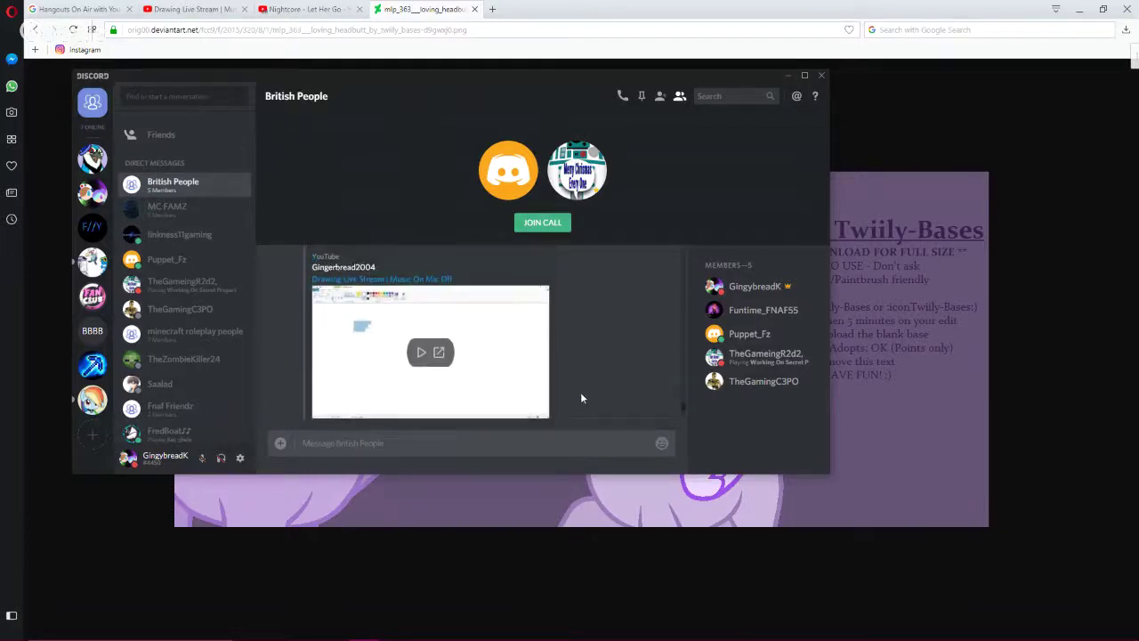
{"action": "scroll", "coordinate": [586, 363], "scroll_direction": "up", "scroll_amount": 1}
{"action": "left_click", "coordinate": [1082, 382]}
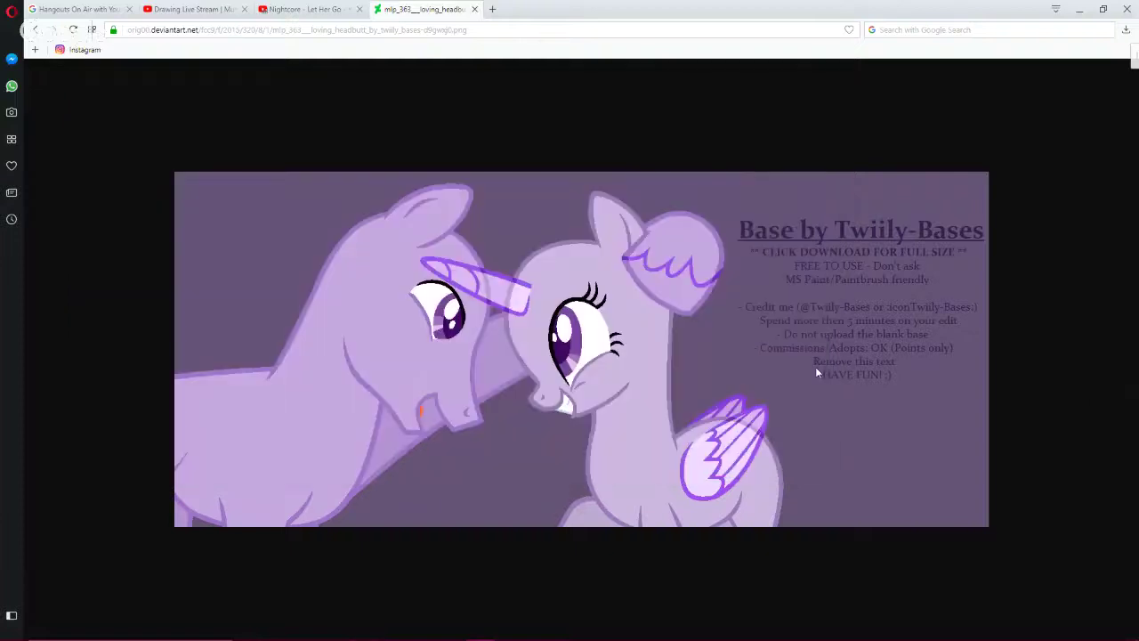
Step: Copy the full-size Loving Headbutt base image and paste it onto the canvas in Paint
{"action": "right_click", "coordinate": [815, 367]}
{"action": "left_click", "coordinate": [845, 392]}
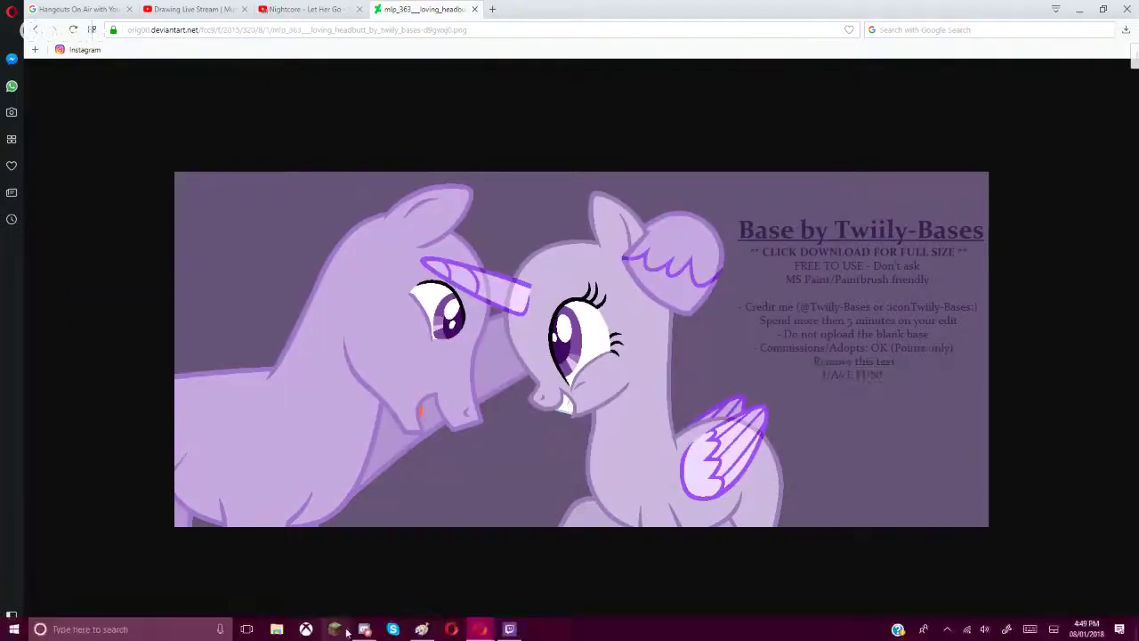
{"action": "left_click", "coordinate": [420, 629]}
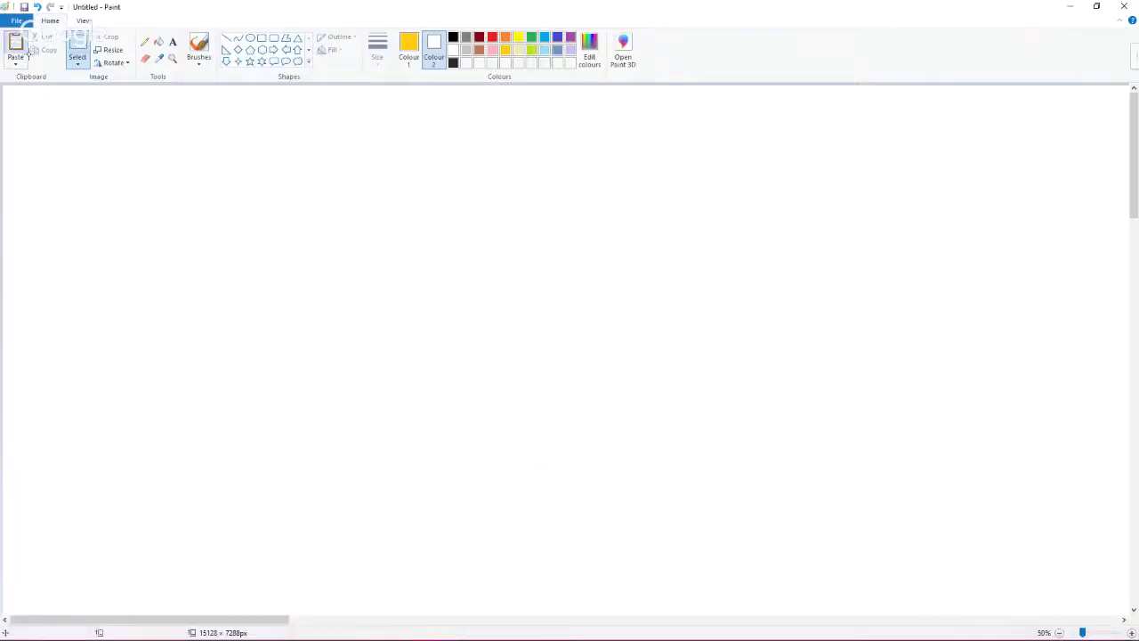
{"action": "left_click", "coordinate": [15, 46]}
{"action": "scroll", "coordinate": [371, 236], "scroll_direction": "down", "scroll_amount": 2}
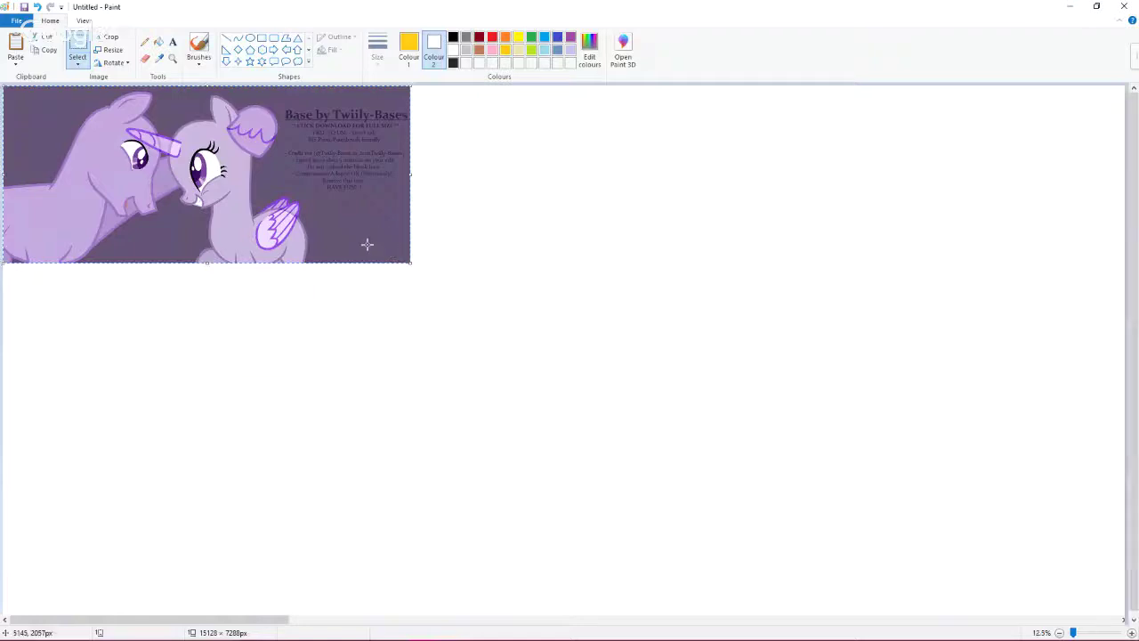
Step: Select the yellow pony with the area around it and move it right beside the pasted two-pony base
{"action": "left_click_drag", "start_coordinate": [402, 238], "coordinate": [565, 368]}
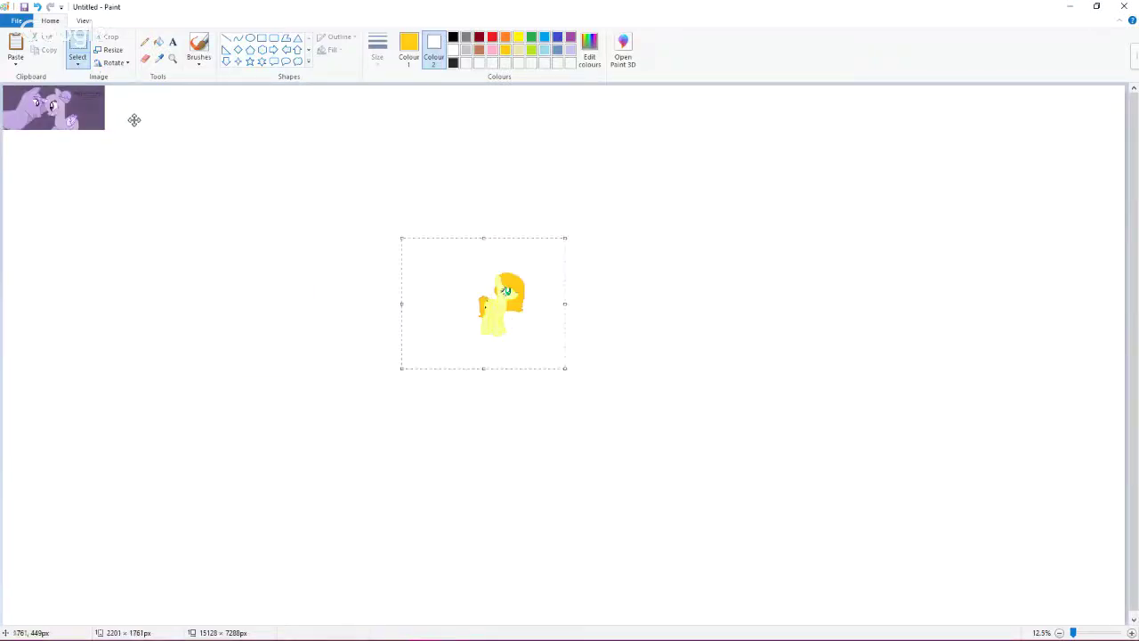
{"action": "left_click_drag", "start_coordinate": [138, 114], "coordinate": [140, 139]}
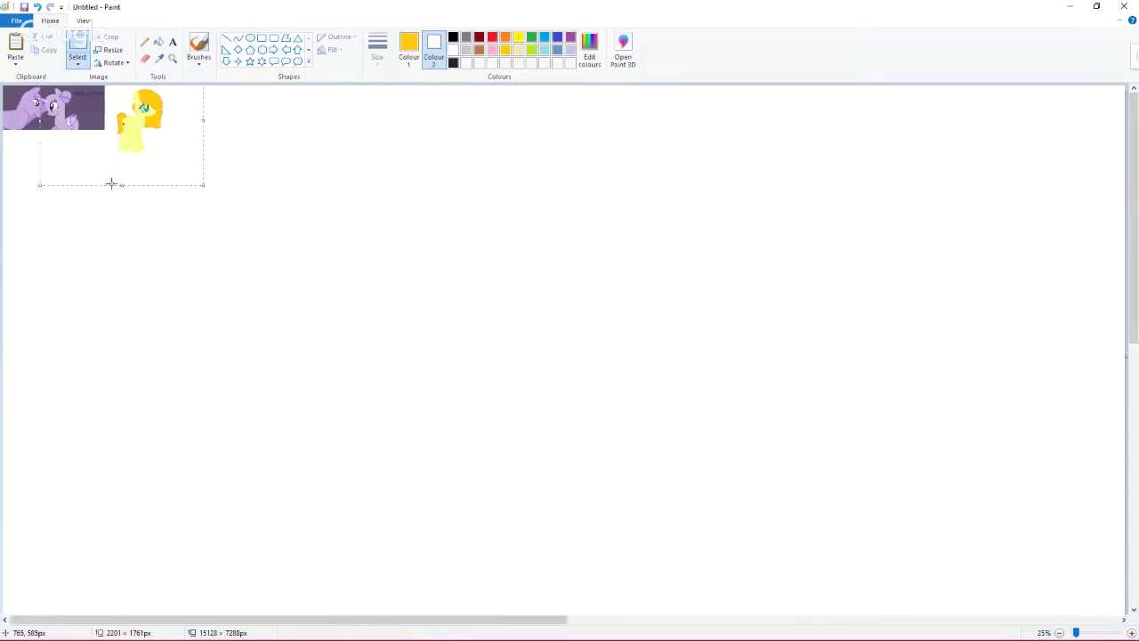
{"action": "scroll", "coordinate": [101, 188], "scroll_direction": "up", "scroll_amount": 3}
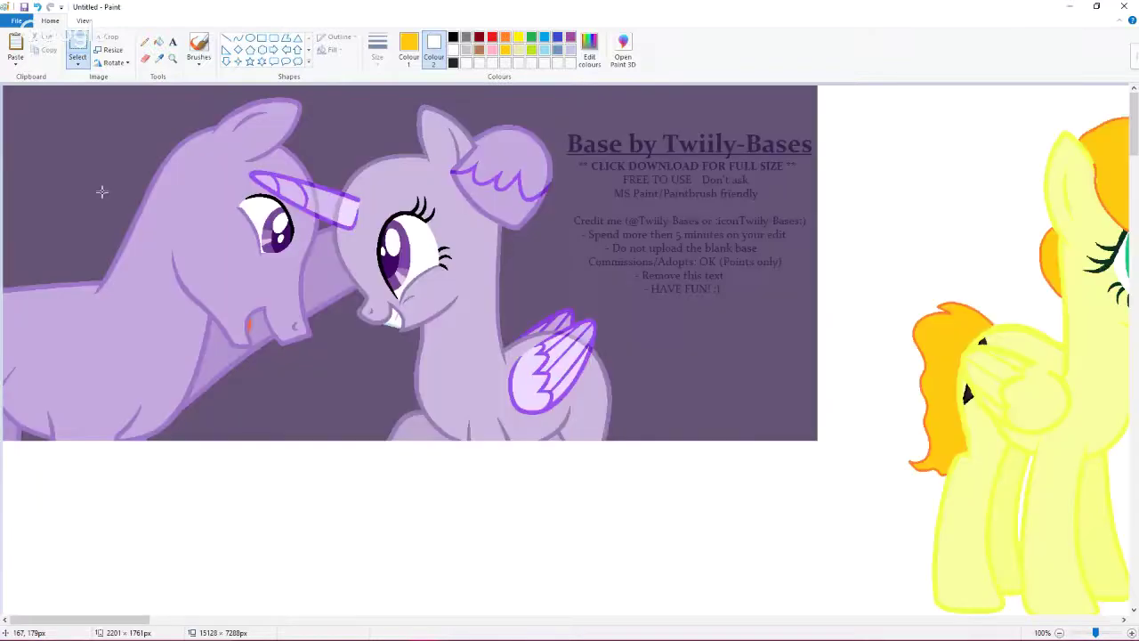
{"action": "scroll", "coordinate": [101, 192], "scroll_direction": "up", "scroll_amount": 1}
{"action": "scroll", "coordinate": [225, 196], "scroll_direction": "down", "scroll_amount": 2}
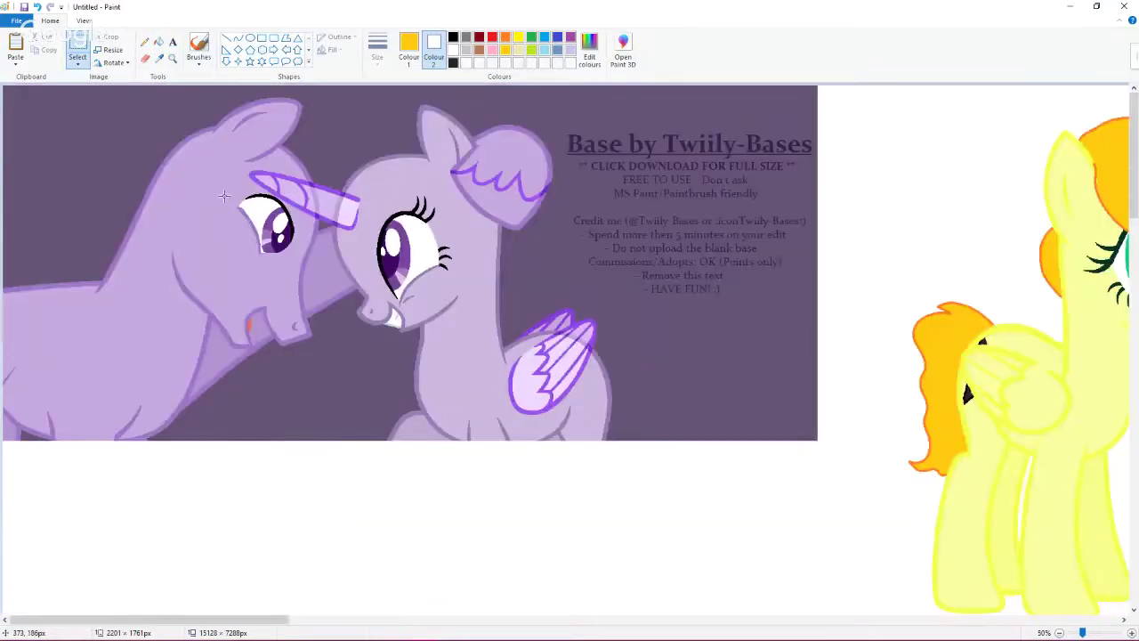
Step: Paste the moonlights cutiemark image from file and place it to the right of the yellow pony
{"action": "left_click", "coordinate": [16, 60]}
{"action": "left_click", "coordinate": [35, 92]}
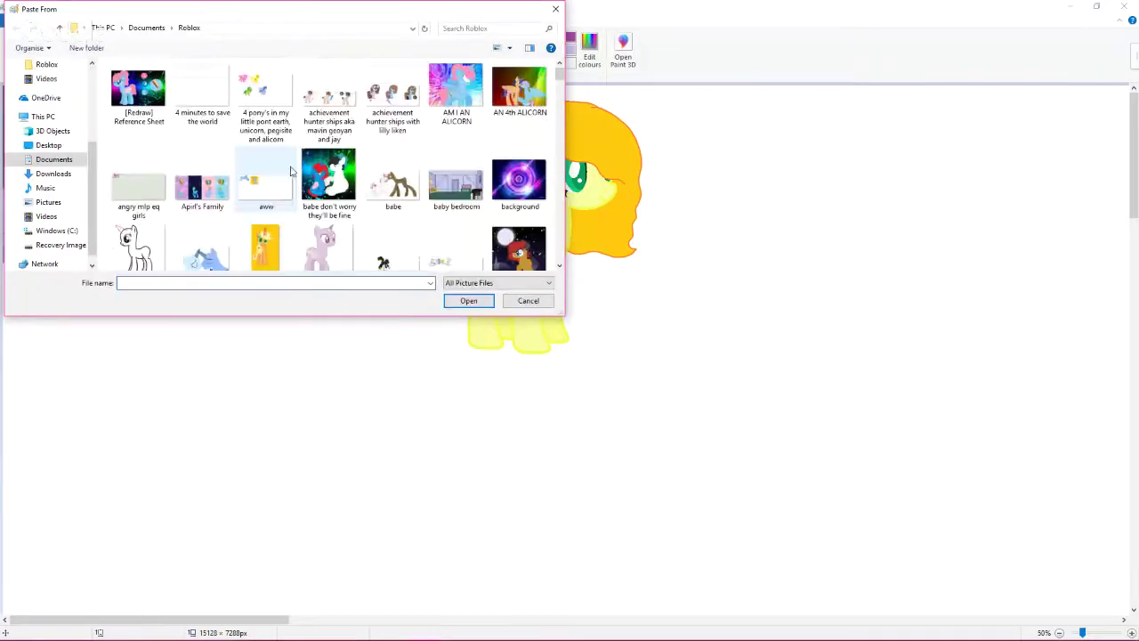
{"action": "type", "text": "moon"}
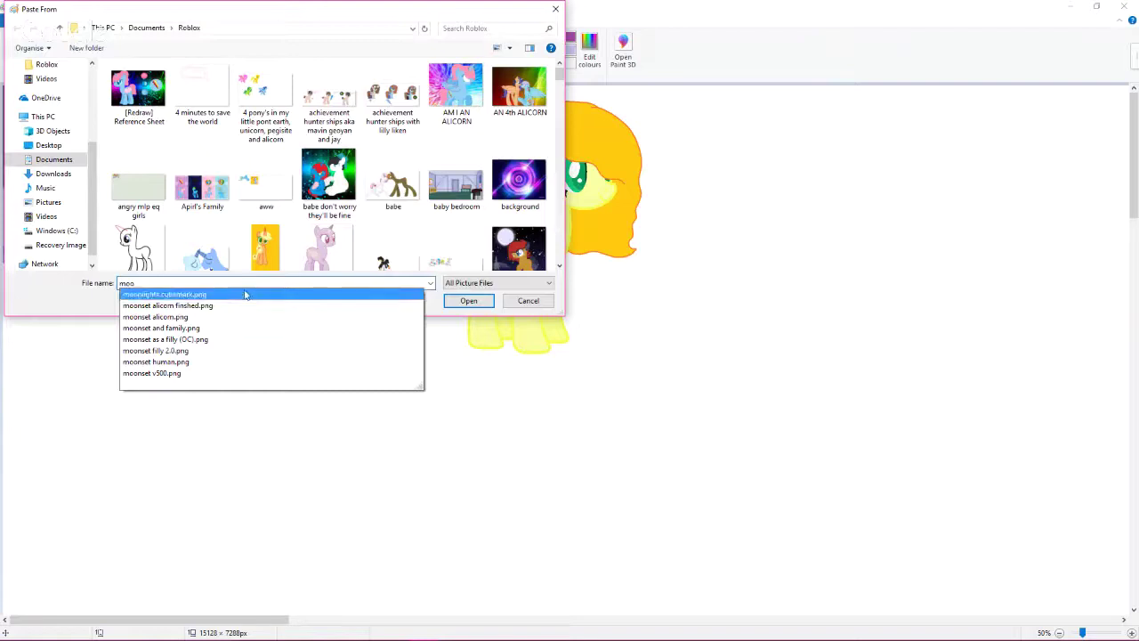
{"action": "left_click", "coordinate": [244, 294]}
{"action": "left_click", "coordinate": [449, 307]}
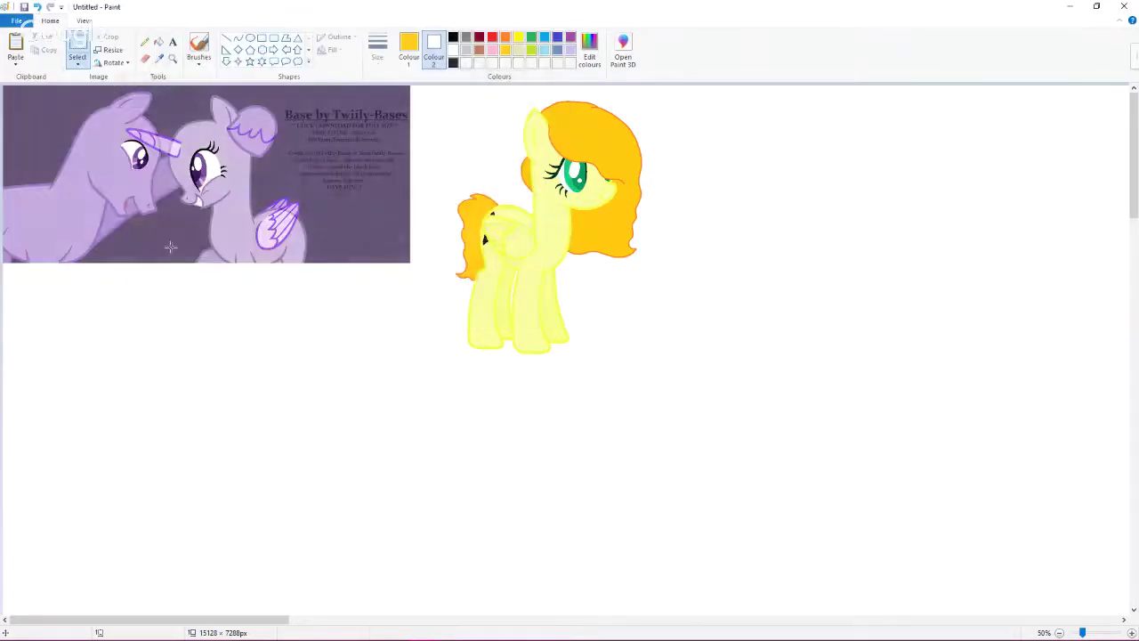
{"action": "left_click_drag", "start_coordinate": [908, 383], "coordinate": [909, 382]}
Step: Find the moonset alicorn picture in the Roblox folder, paste it from file and place the blue pony below the two-pony base
{"action": "left_click", "coordinate": [74, 70]}
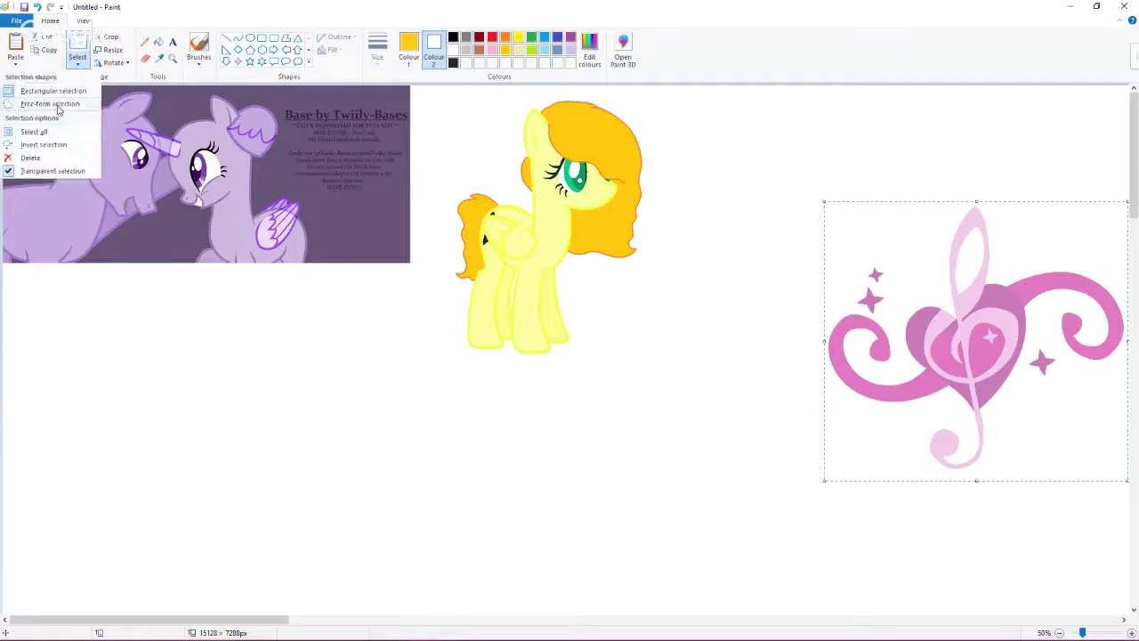
{"action": "left_click", "coordinate": [7, 64]}
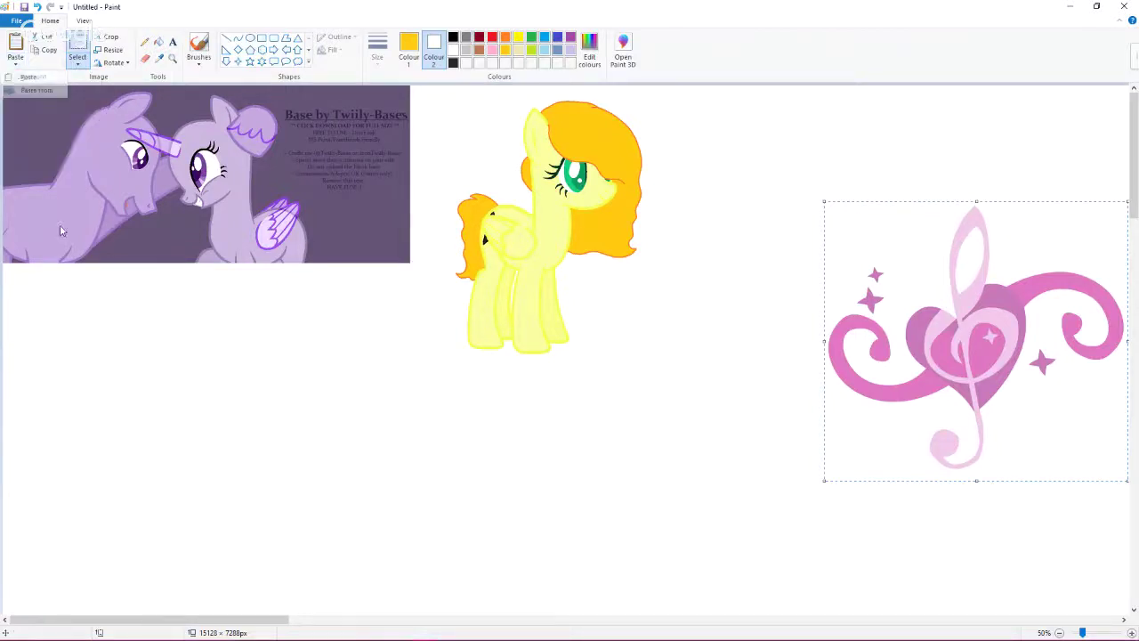
{"action": "left_click", "coordinate": [100, 366]}
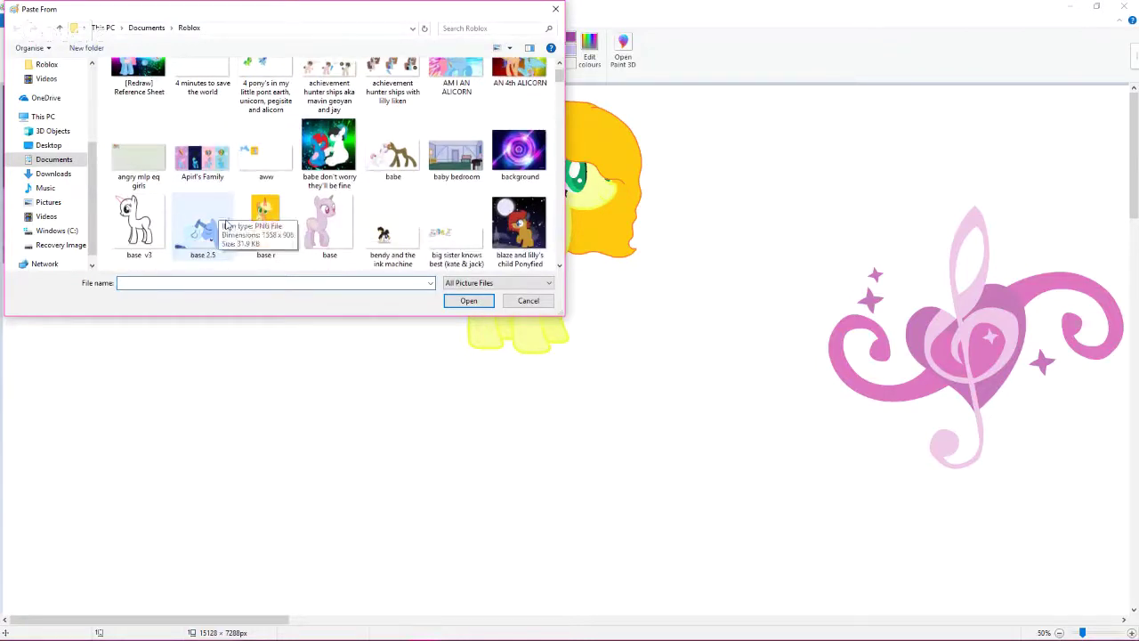
{"action": "scroll", "coordinate": [241, 227], "scroll_direction": "down", "scroll_amount": 5}
{"action": "scroll", "coordinate": [247, 233], "scroll_direction": "down", "scroll_amount": 5}
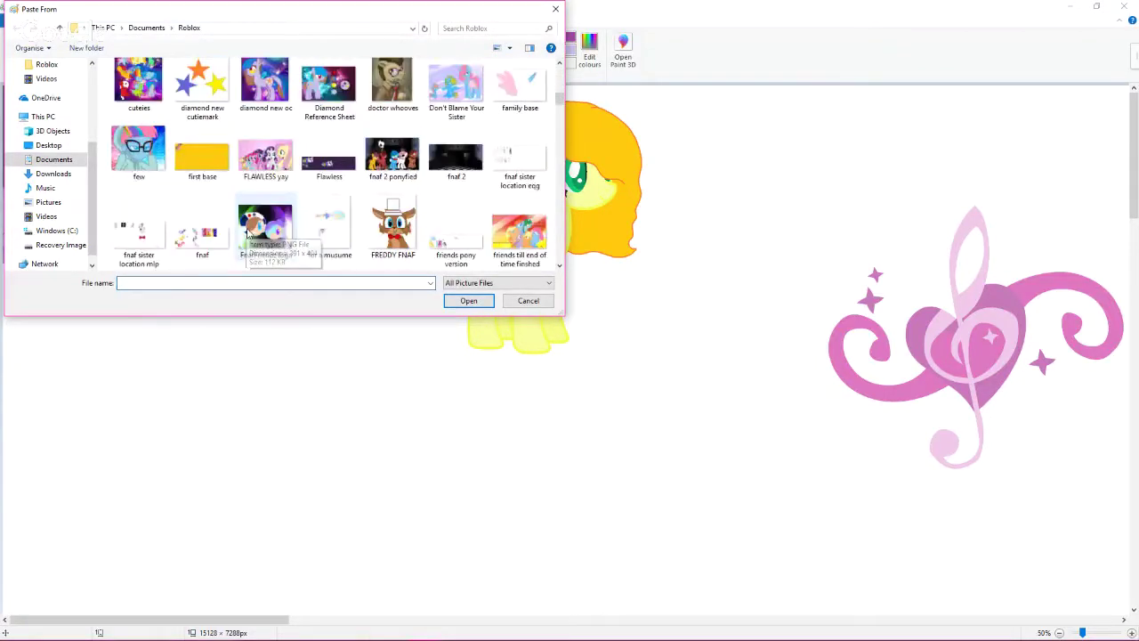
{"action": "scroll", "coordinate": [248, 233], "scroll_direction": "down", "scroll_amount": 5}
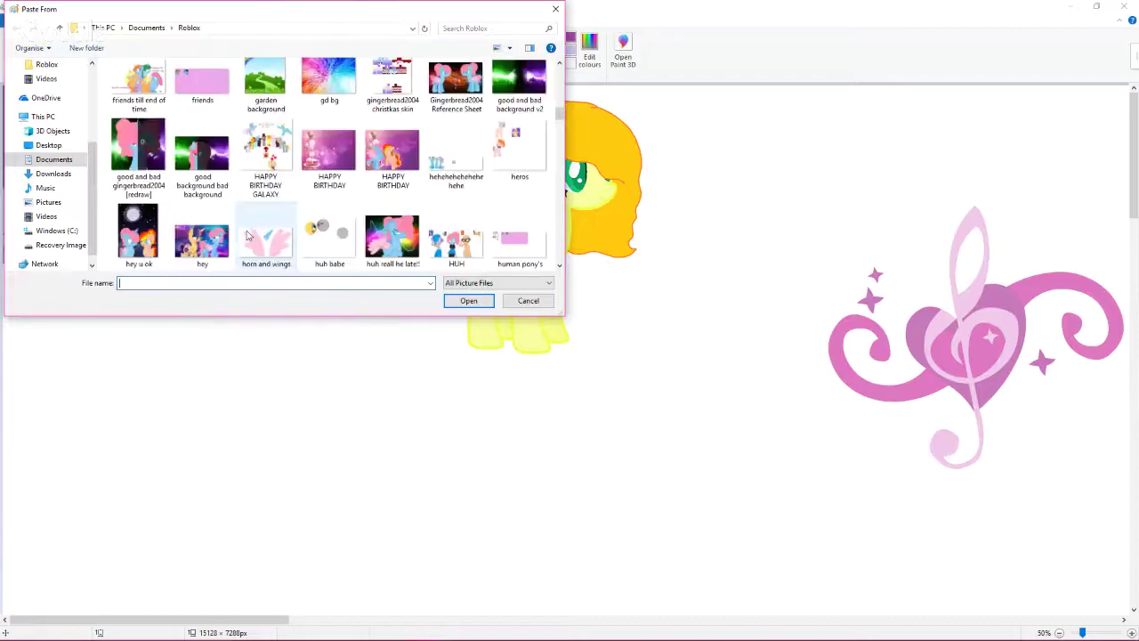
{"action": "scroll", "coordinate": [249, 236], "scroll_direction": "down", "scroll_amount": 5}
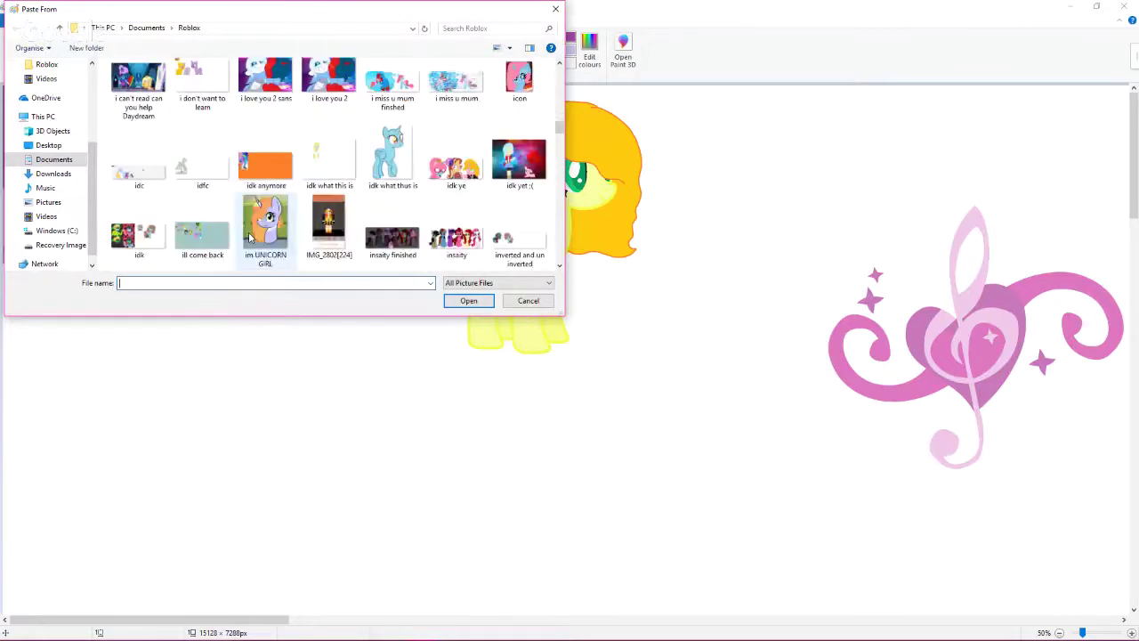
{"action": "scroll", "coordinate": [249, 236], "scroll_direction": "down", "scroll_amount": 6}
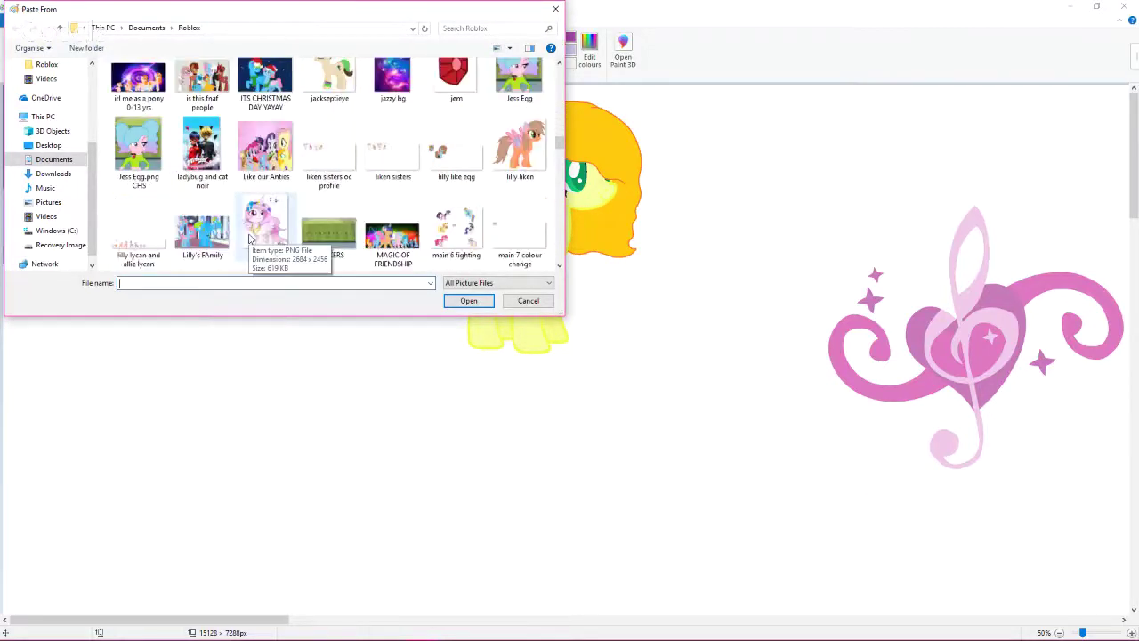
{"action": "scroll", "coordinate": [249, 238], "scroll_direction": "down", "scroll_amount": 5}
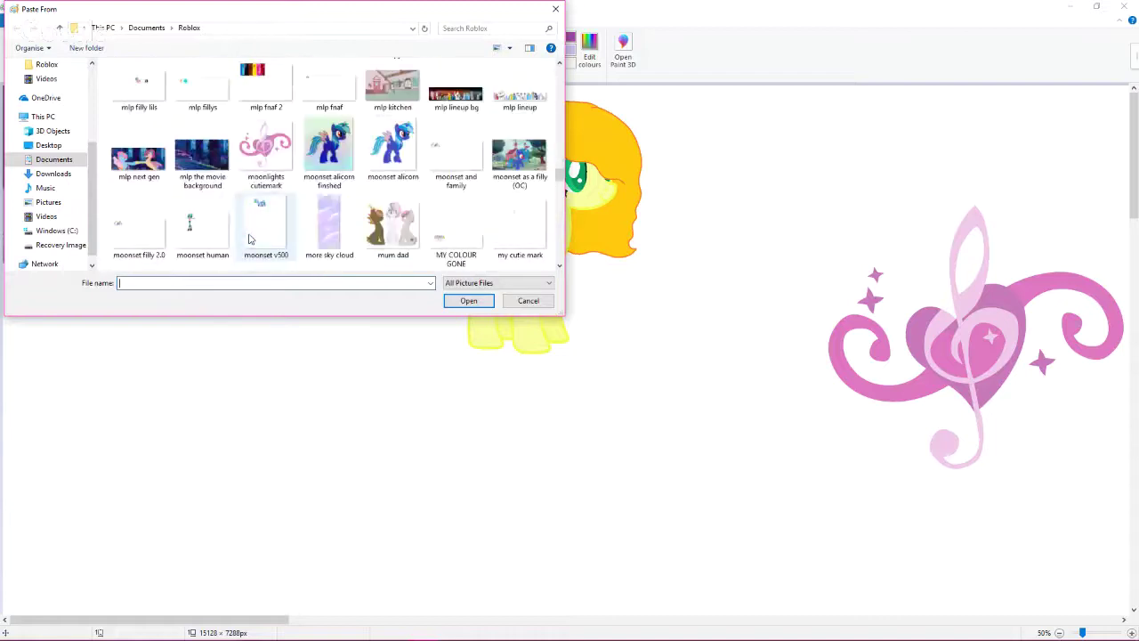
{"action": "scroll", "coordinate": [250, 239], "scroll_direction": "up", "scroll_amount": 1}
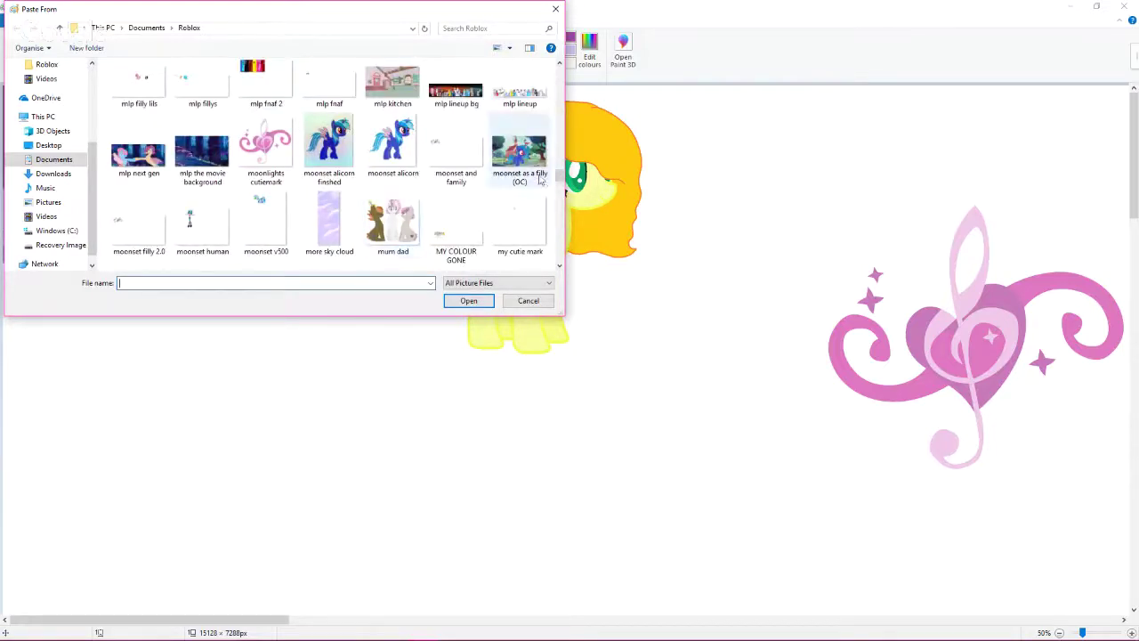
{"action": "double_click", "coordinate": [402, 160]}
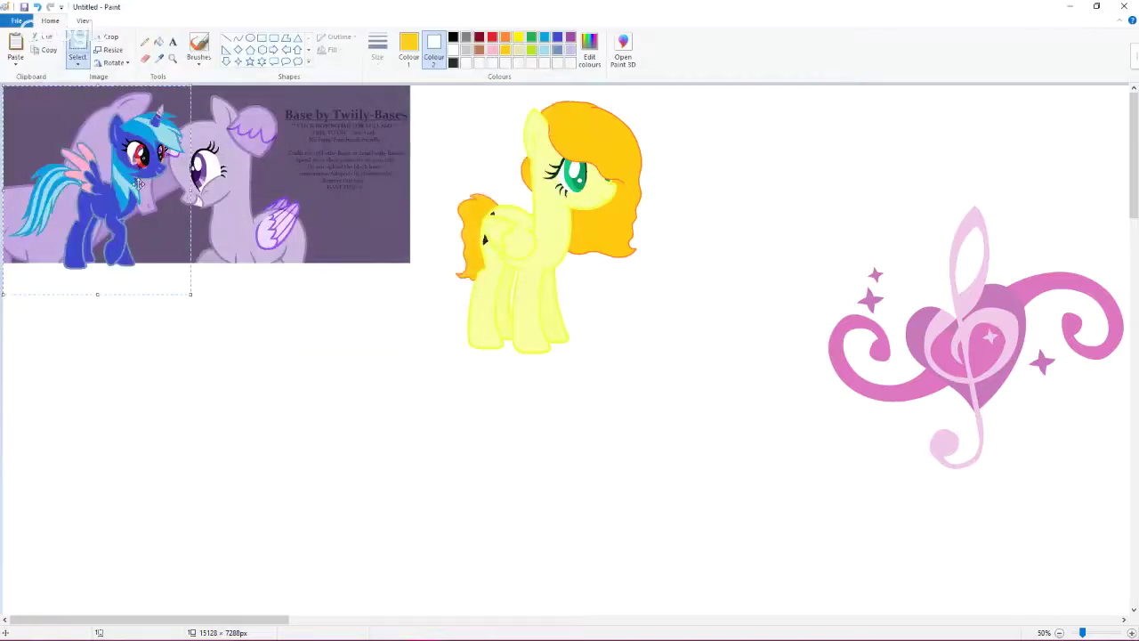
{"action": "left_click_drag", "start_coordinate": [138, 182], "coordinate": [245, 368]}
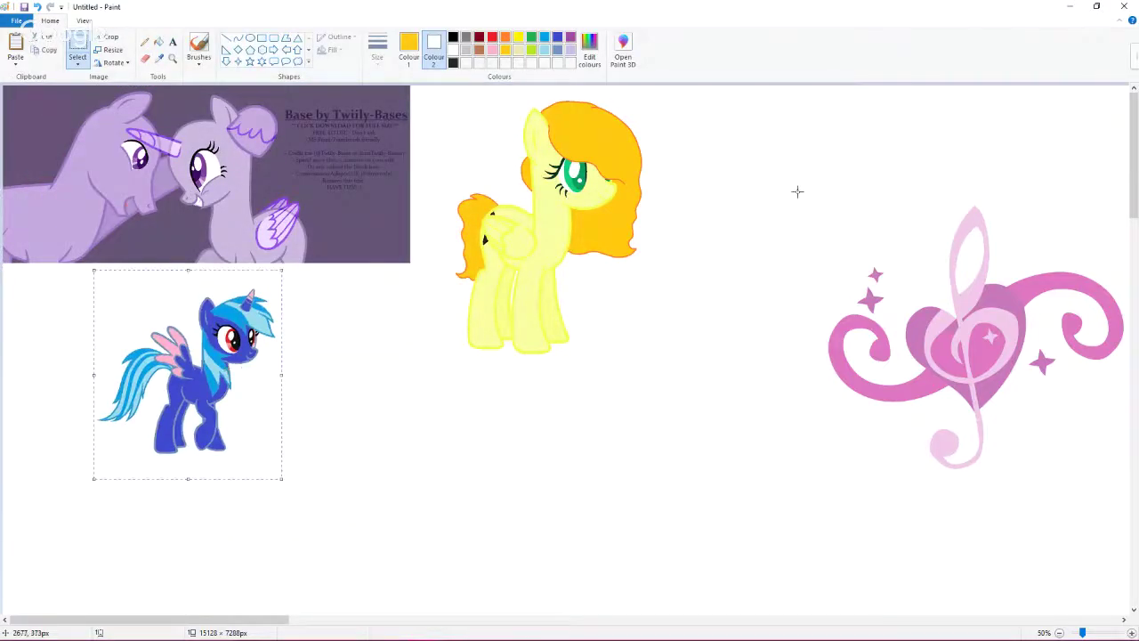
Step: Select the pink heart and treble clef cutie mark and move it beside the blue pony
{"action": "left_click_drag", "start_coordinate": [793, 148], "coordinate": [1124, 494]}
{"action": "left_click_drag", "start_coordinate": [1023, 383], "coordinate": [968, 314]}
{"action": "left_click_drag", "start_coordinate": [936, 265], "coordinate": [449, 472]}
Step: Sample the blue pony's grey-blue outline colour and fill the body outlines of the base's smaller pony with it
{"action": "scroll", "coordinate": [435, 429], "scroll_direction": "up", "scroll_amount": 1, "text": "ctrl"}
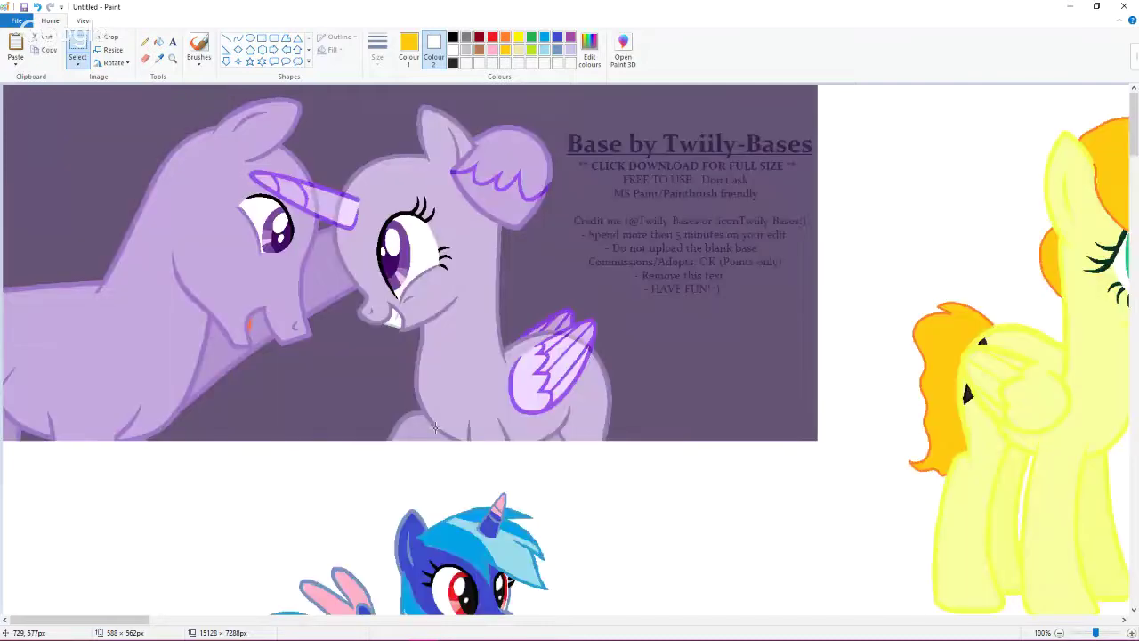
{"action": "scroll", "coordinate": [435, 428], "scroll_direction": "up", "scroll_amount": 1, "text": "ctrl"}
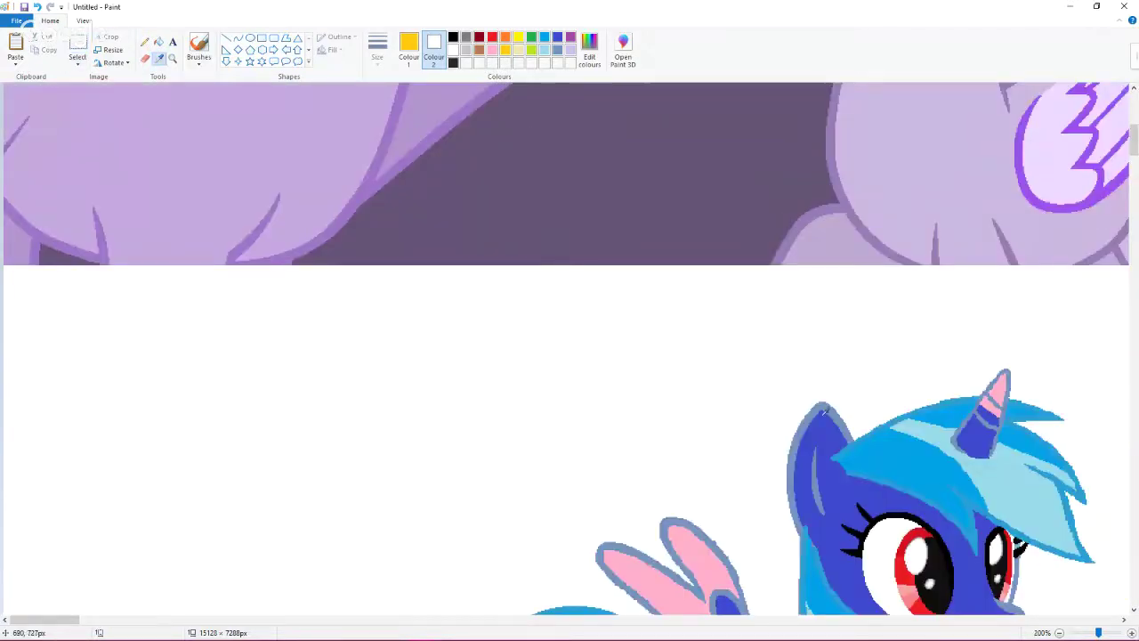
{"action": "left_click", "coordinate": [827, 402]}
{"action": "scroll", "coordinate": [827, 399], "scroll_direction": "up", "scroll_amount": 3}
{"action": "left_click", "coordinate": [837, 401]}
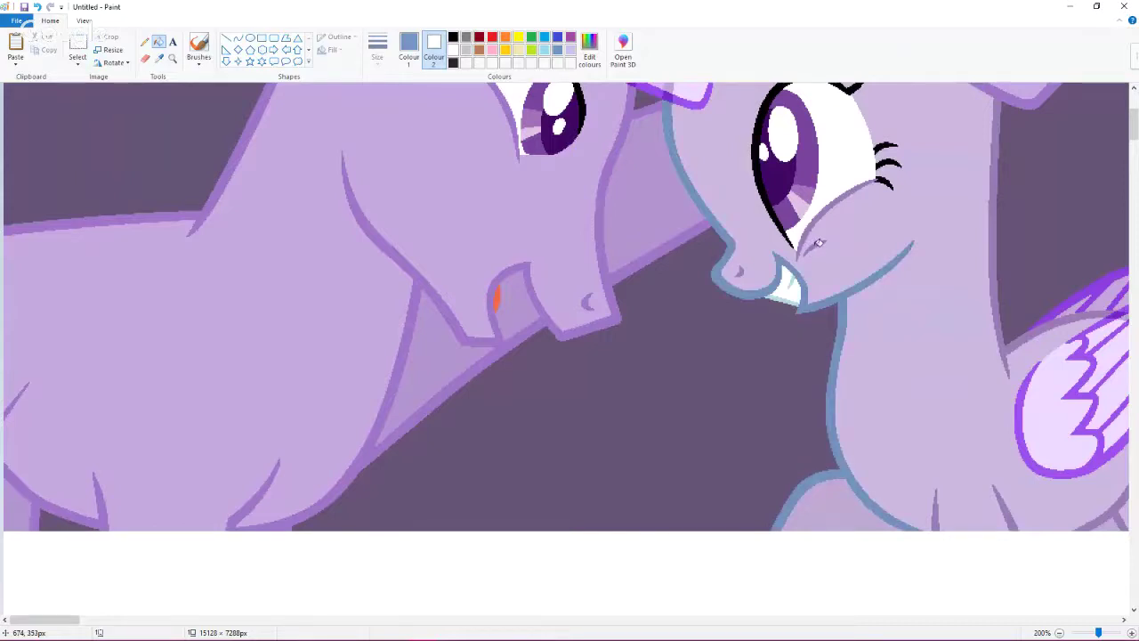
{"action": "left_click", "coordinate": [744, 268]}
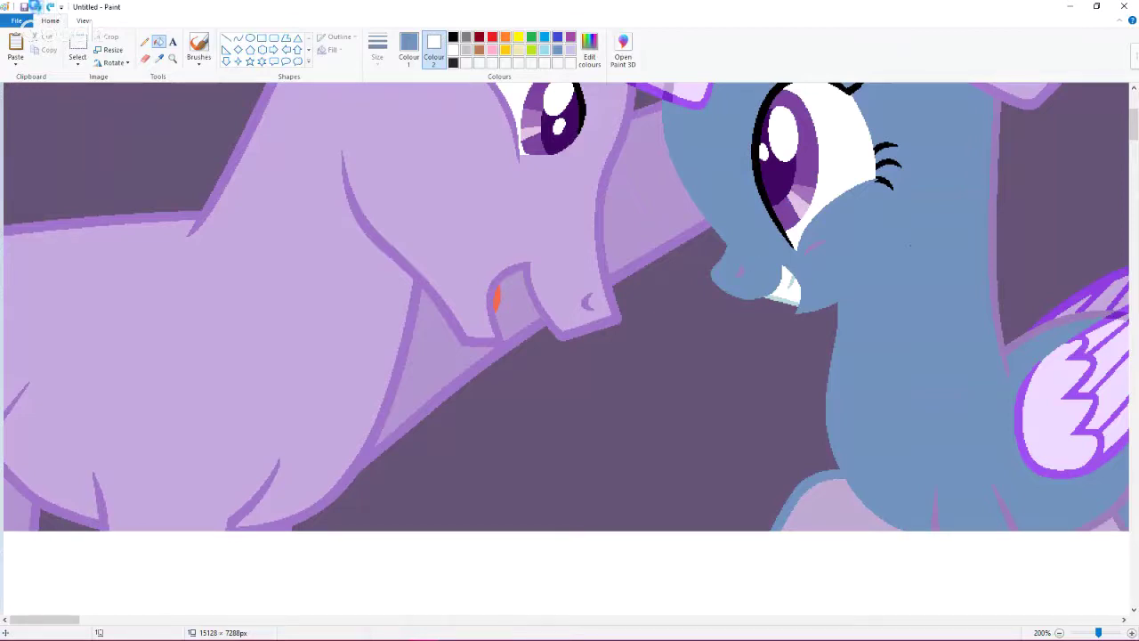
{"action": "left_click", "coordinate": [36, 7]}
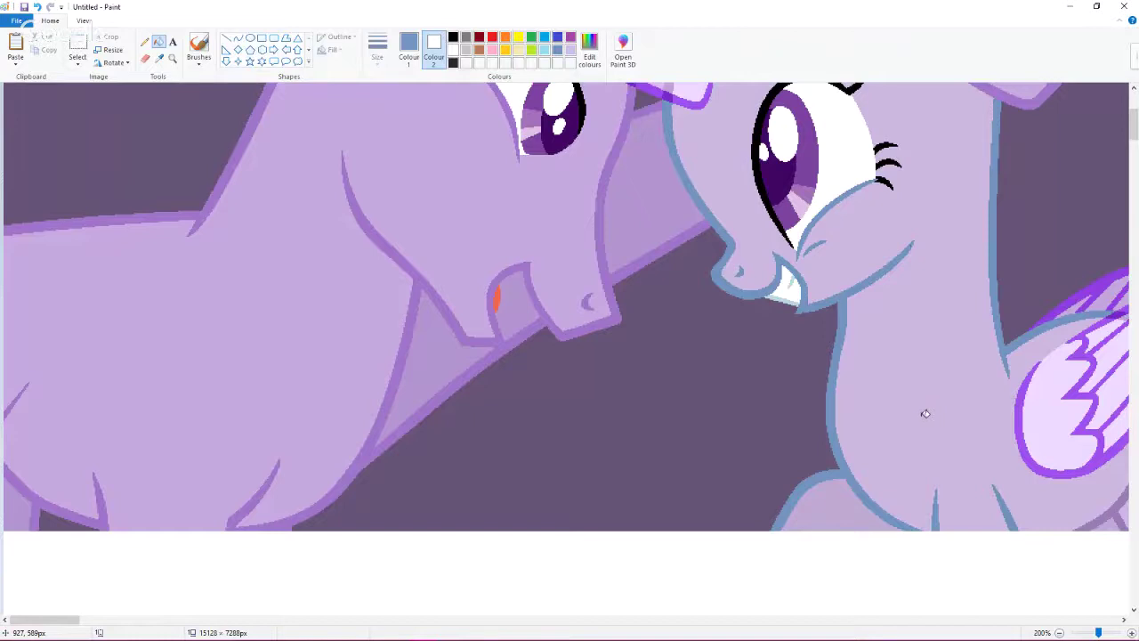
{"action": "scroll", "coordinate": [925, 413], "scroll_direction": "down", "scroll_amount": 1}
{"action": "scroll", "coordinate": [606, 370], "scroll_direction": "up", "scroll_amount": 3}
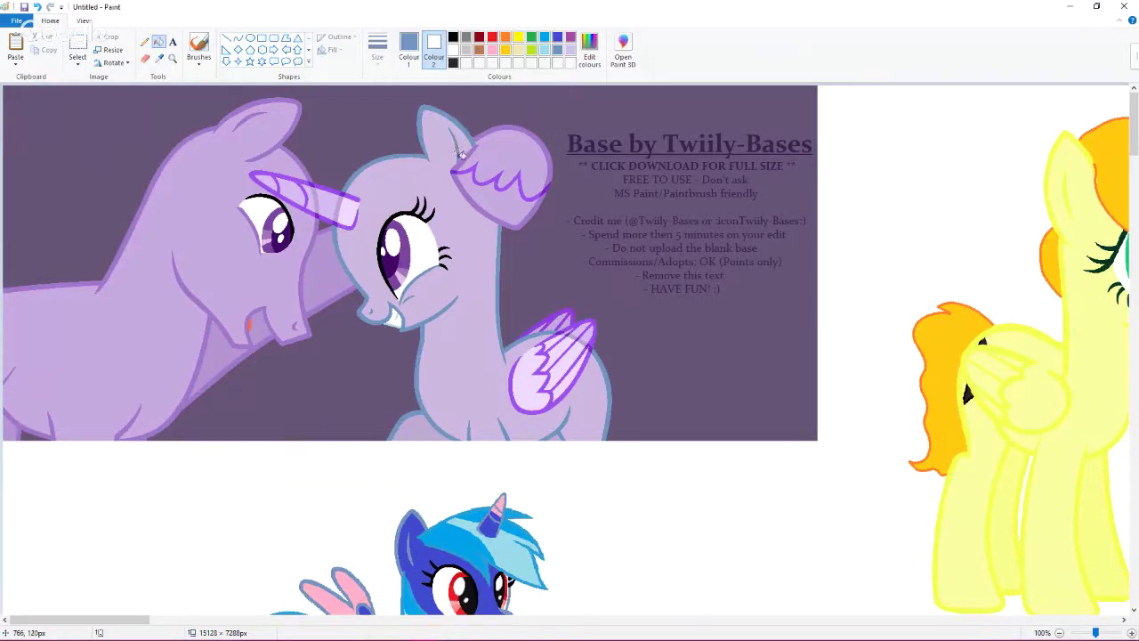
Step: Select the upper part of the blue pony's wing and move it onto the base's background beside the smaller pony's wing
{"action": "left_click", "coordinate": [78, 52]}
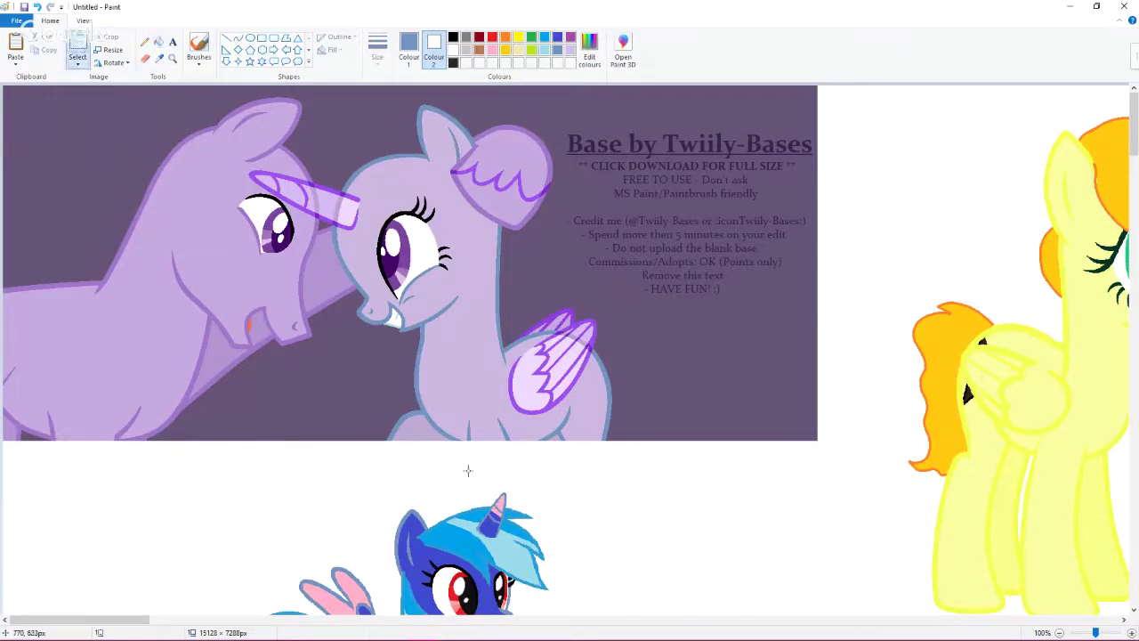
{"action": "scroll", "coordinate": [306, 516], "scroll_direction": "down", "scroll_amount": 3}
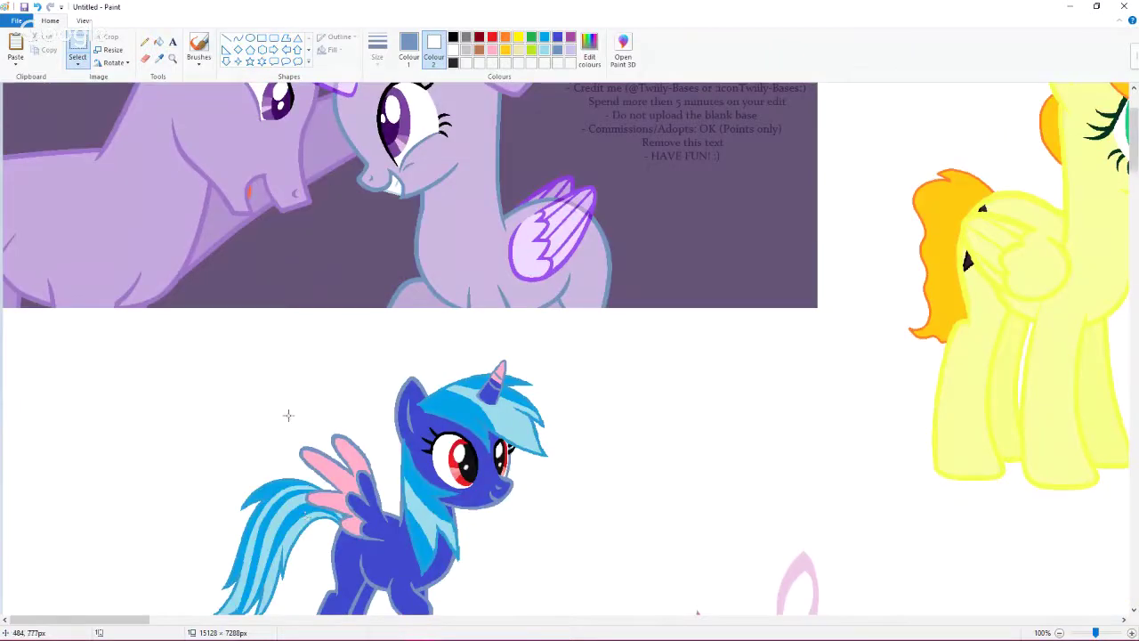
{"action": "mouse_move", "coordinate": [287, 414]}
{"action": "left_mouse_down"}
{"action": "mouse_move", "coordinate": [356, 449]}
{"action": "mouse_move", "coordinate": [381, 498]}
{"action": "left_mouse_up"}
{"action": "left_click_drag", "start_coordinate": [361, 459], "coordinate": [691, 227]}
Step: Fill the first long feathers of the base pony's near wing with light pink
{"action": "left_click", "coordinate": [171, 60]}
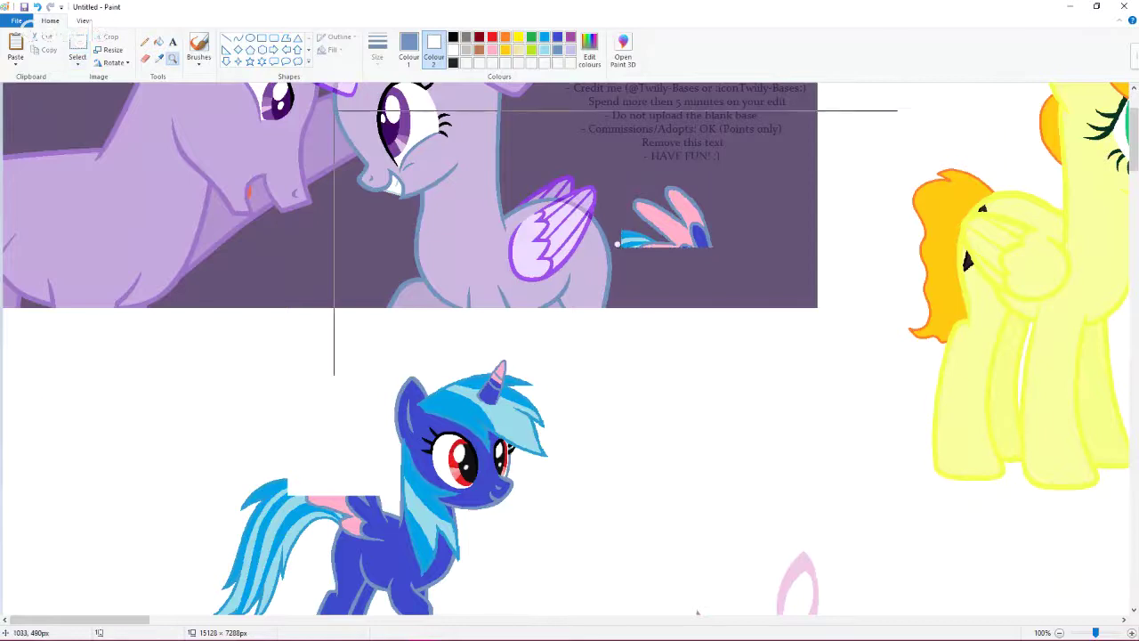
{"action": "left_click", "coordinate": [617, 242]}
{"action": "left_click", "coordinate": [471, 330]}
{"action": "left_click", "coordinate": [201, 172]}
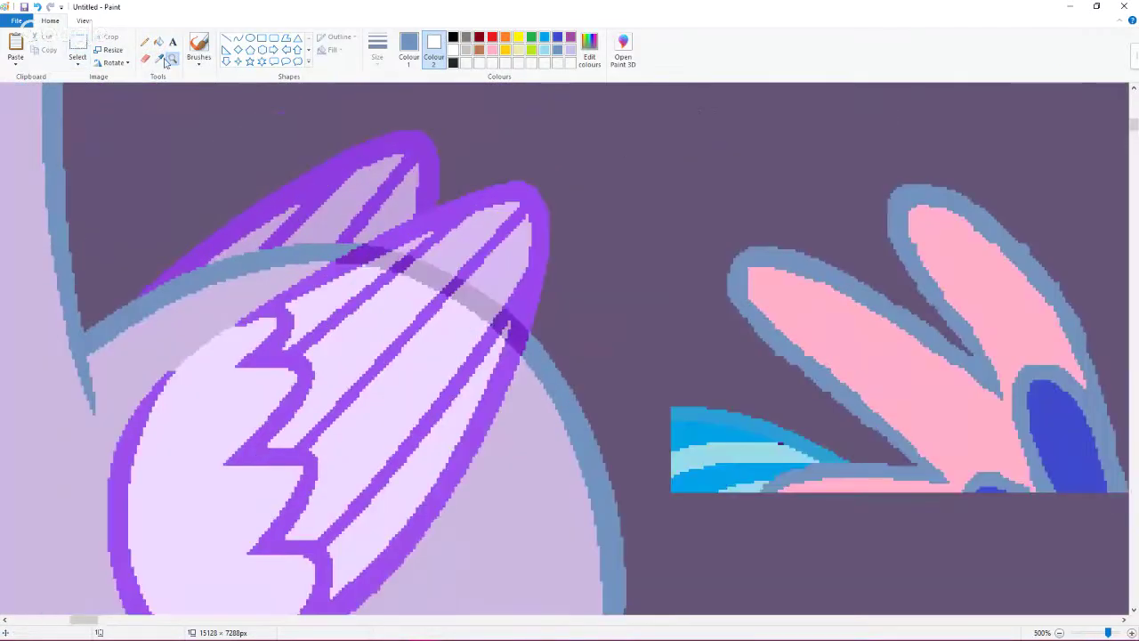
{"action": "left_click", "coordinate": [158, 42]}
{"action": "left_click", "coordinate": [492, 50]}
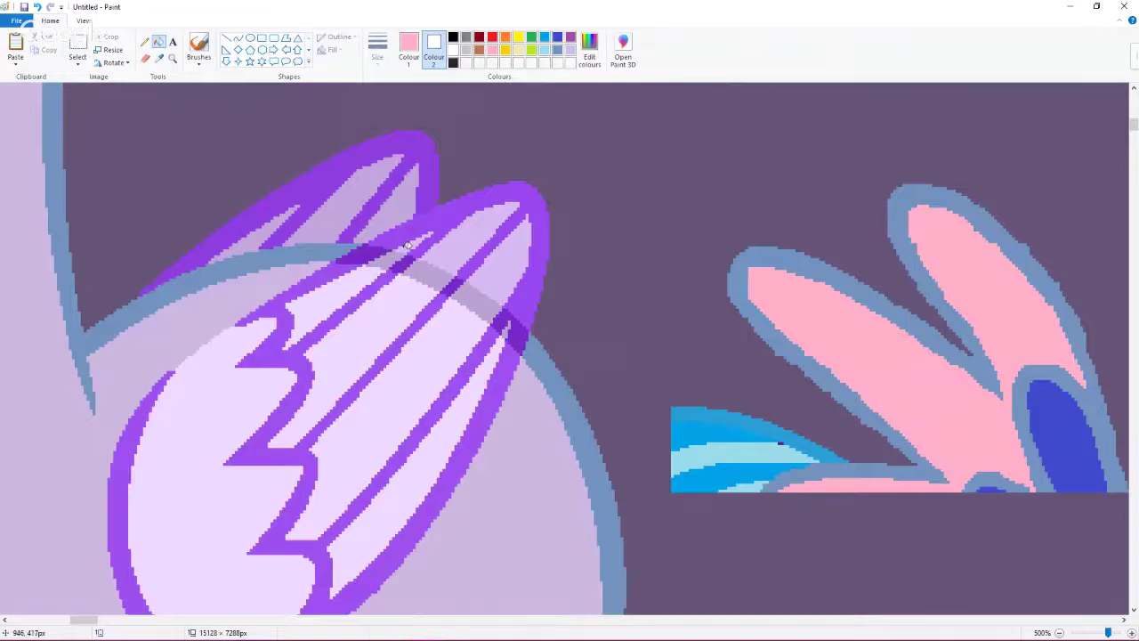
{"action": "left_click", "coordinate": [445, 260]}
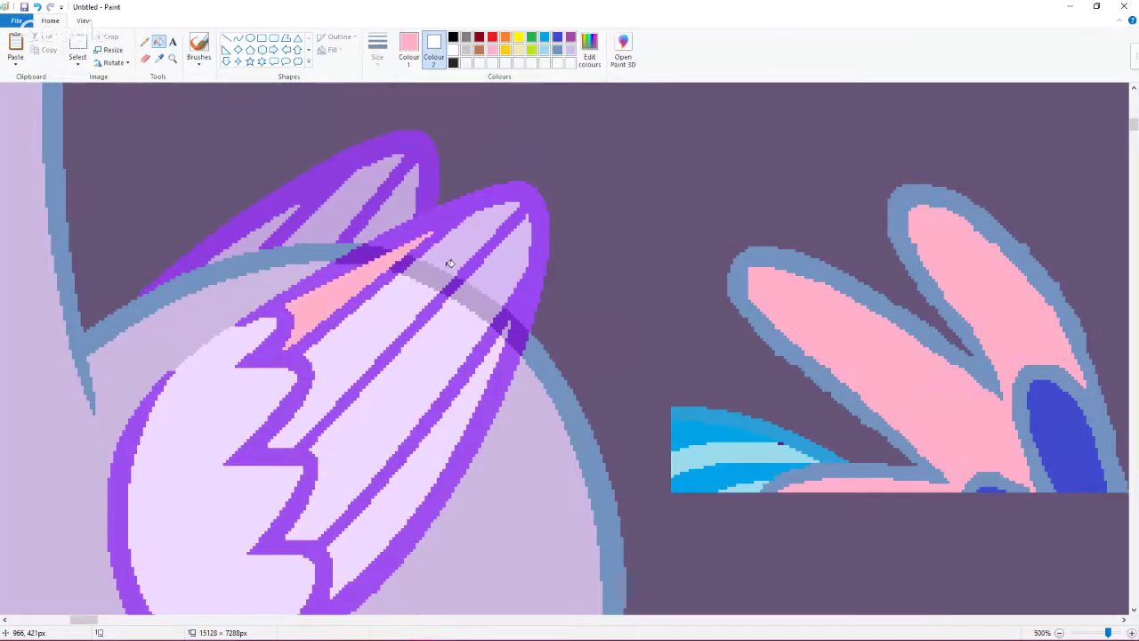
Step: Switch to Discord, send a ")" reply in the British People group chat and return to Paint
{"action": "mouse_move", "coordinate": [373, 633]}
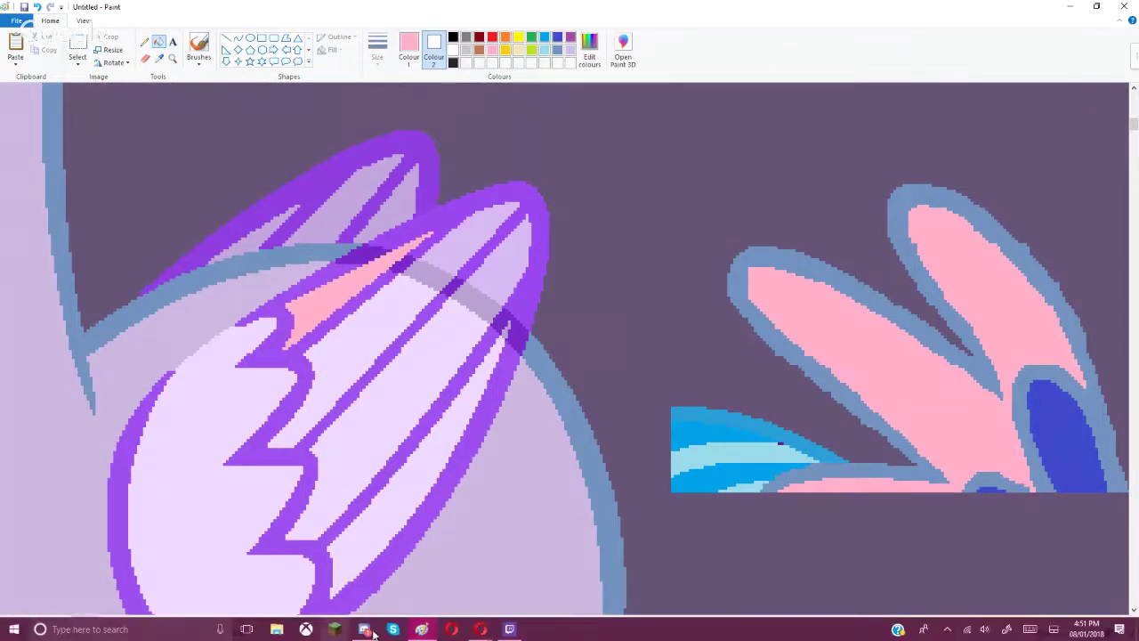
{"action": "left_click", "coordinate": [422, 629]}
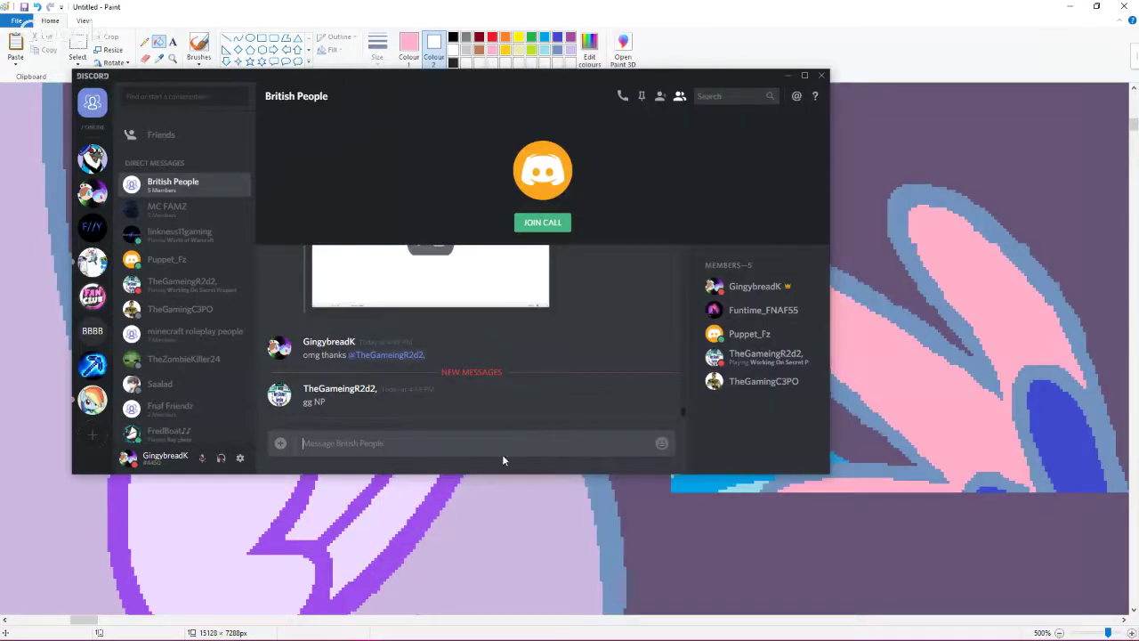
{"action": "type", "text": ")"}
{"action": "key", "text": "Return"}
{"action": "left_click", "coordinate": [639, 553]}
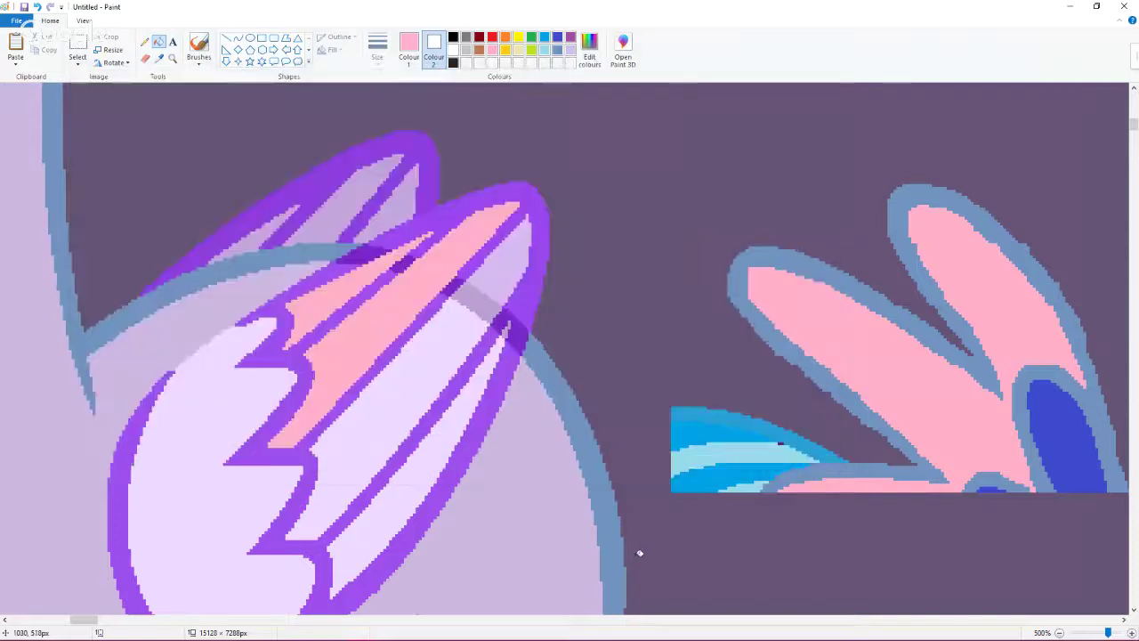
Step: Fill the remaining long feathers of the near wing with the same light pink
{"action": "left_click", "coordinate": [639, 553]}
{"action": "left_click", "coordinate": [36, 8]}
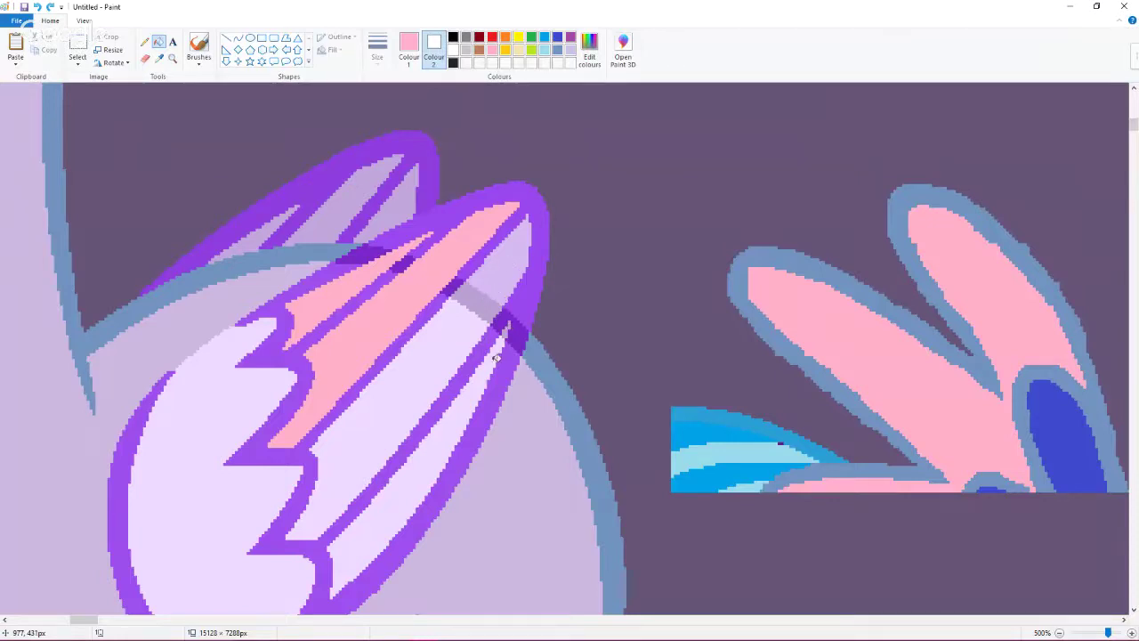
{"action": "left_click", "coordinate": [489, 319]}
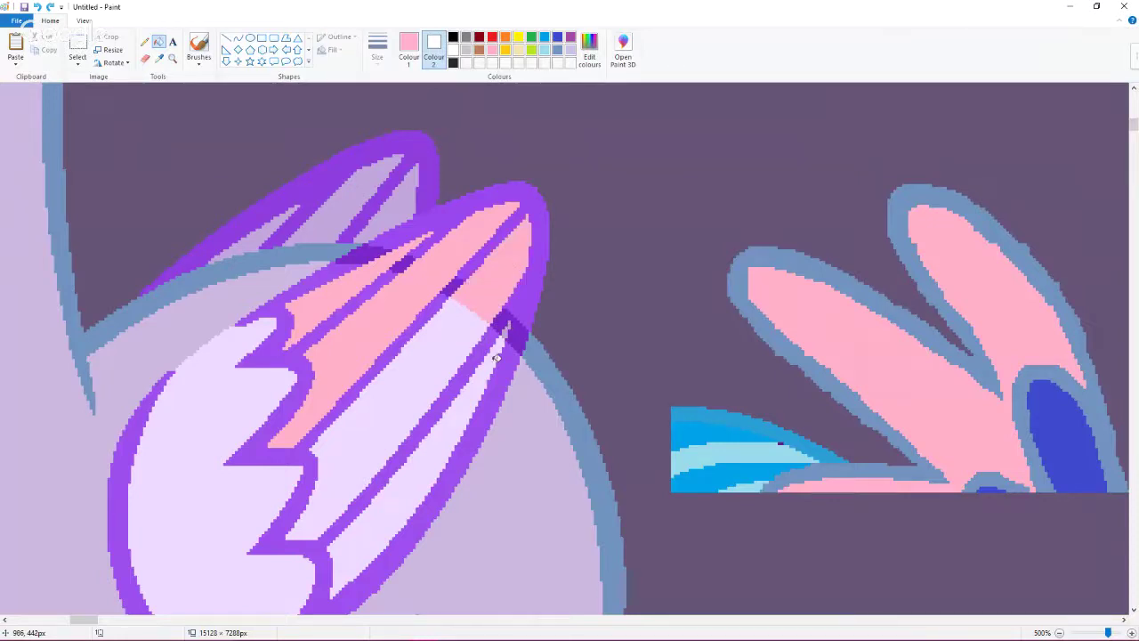
{"action": "left_click", "coordinate": [437, 343]}
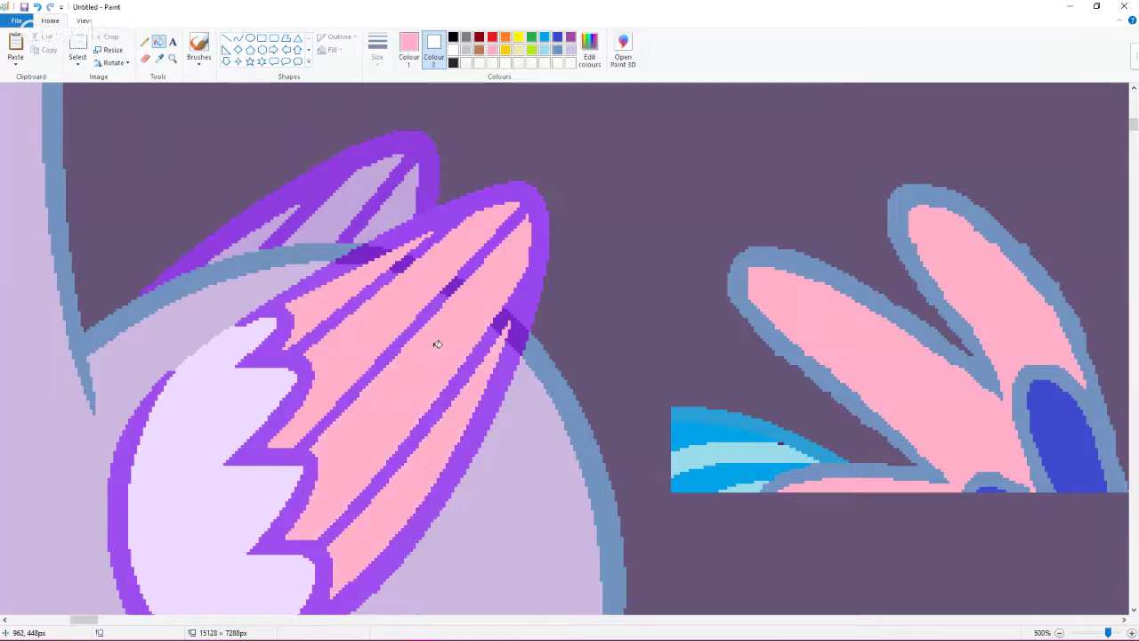
Step: Sample the dark blue from the reference wing piece and fill the near wing's inner area and the pony's body with it
{"action": "left_click", "coordinate": [160, 57]}
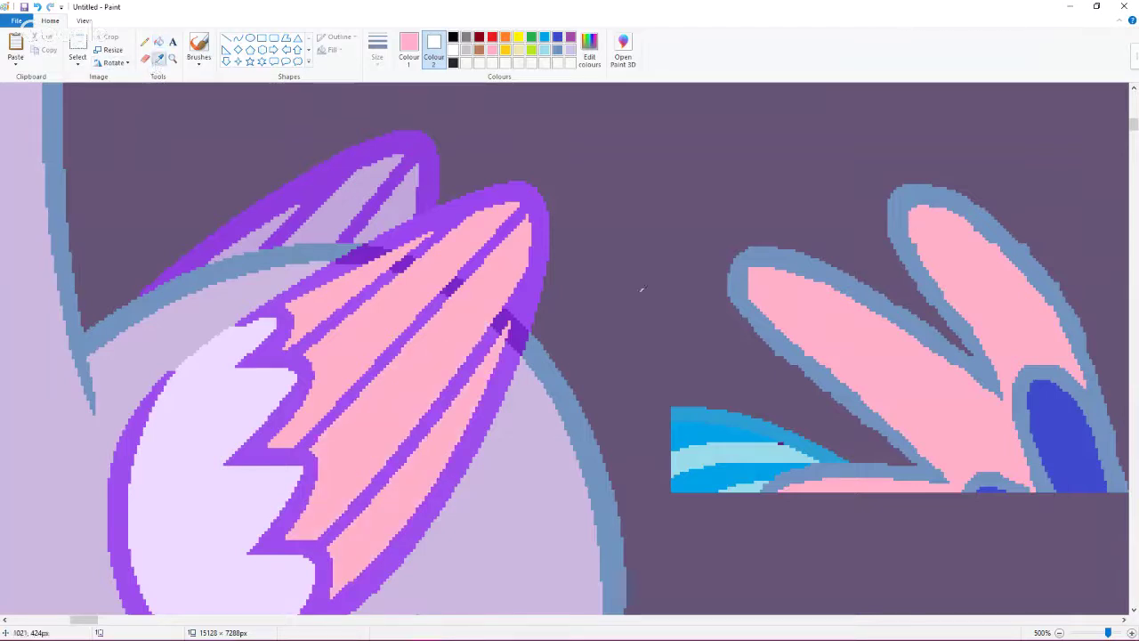
{"action": "left_click", "coordinate": [1039, 414]}
{"action": "left_click", "coordinate": [215, 476]}
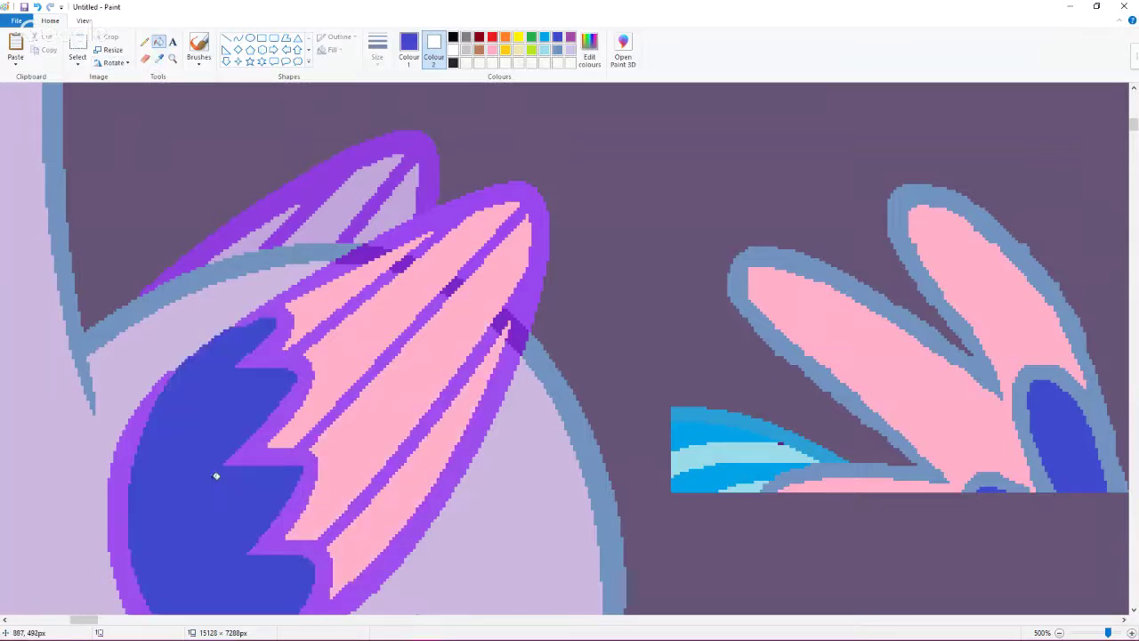
{"action": "left_click", "coordinate": [197, 326]}
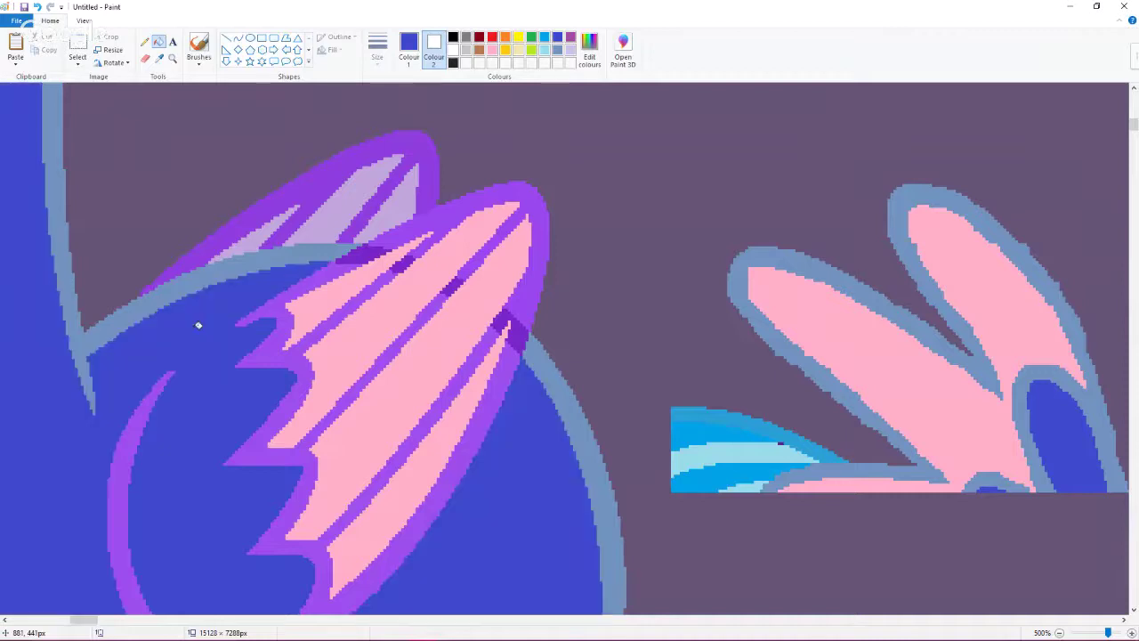
Step: Fill the base section of the smaller pony's horn with the dark blue body colour
{"action": "scroll", "coordinate": [197, 324], "scroll_direction": "down", "scroll_amount": 6, "text": "ctrl"}
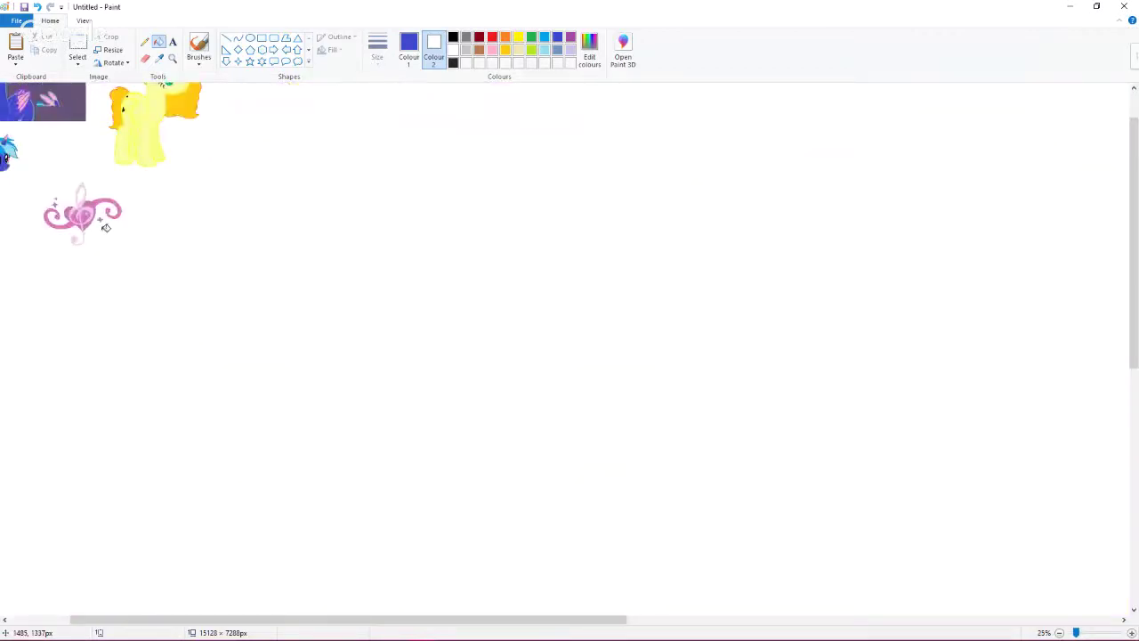
{"action": "scroll", "coordinate": [110, 236], "scroll_direction": "up", "scroll_amount": 2, "text": "ctrl"}
{"action": "scroll", "coordinate": [114, 251], "scroll_direction": "up", "scroll_amount": 2, "text": "ctrl"}
{"action": "scroll", "coordinate": [178, 285], "scroll_direction": "left", "scroll_amount": 5}
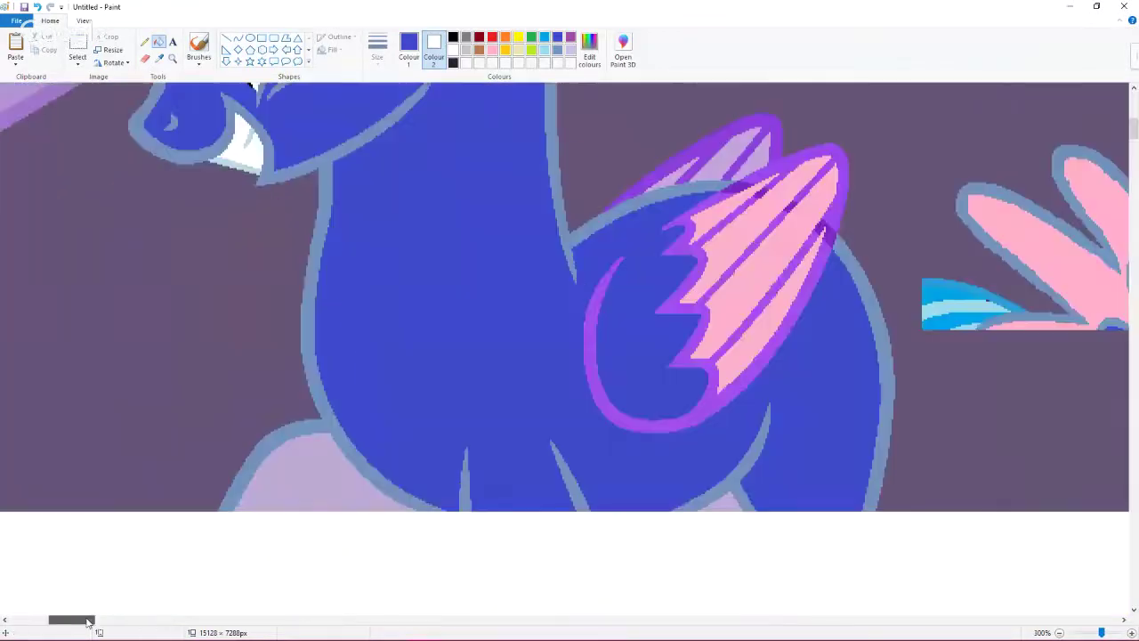
{"action": "scroll", "coordinate": [247, 321], "scroll_direction": "up", "scroll_amount": 4}
{"action": "scroll", "coordinate": [250, 330], "scroll_direction": "up", "scroll_amount": 3}
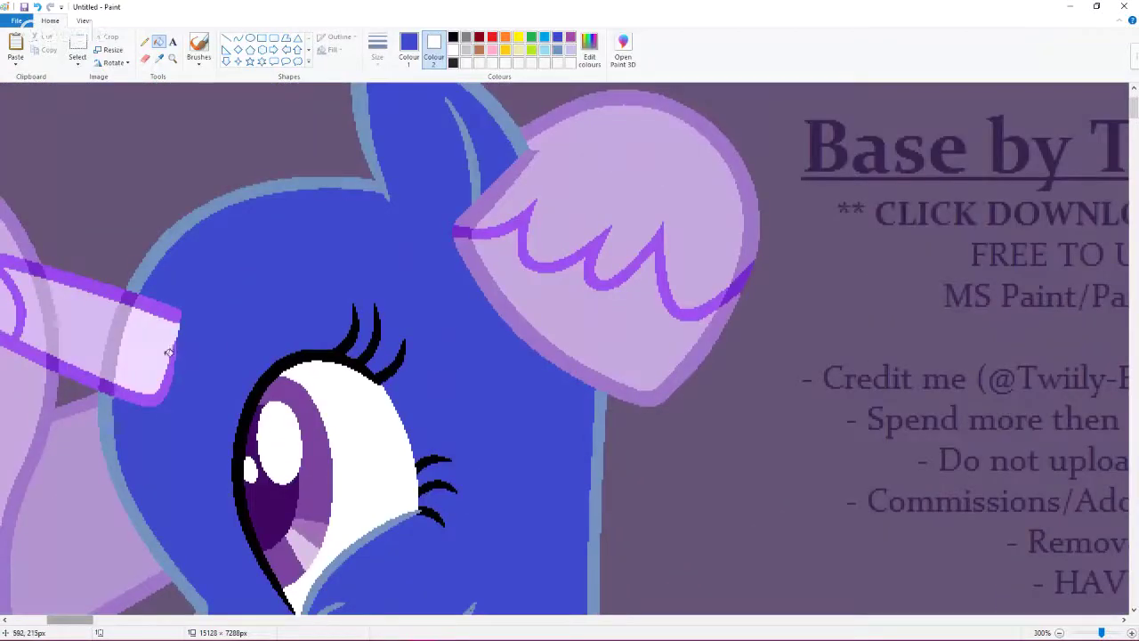
{"action": "key", "text": "ctrl+z"}
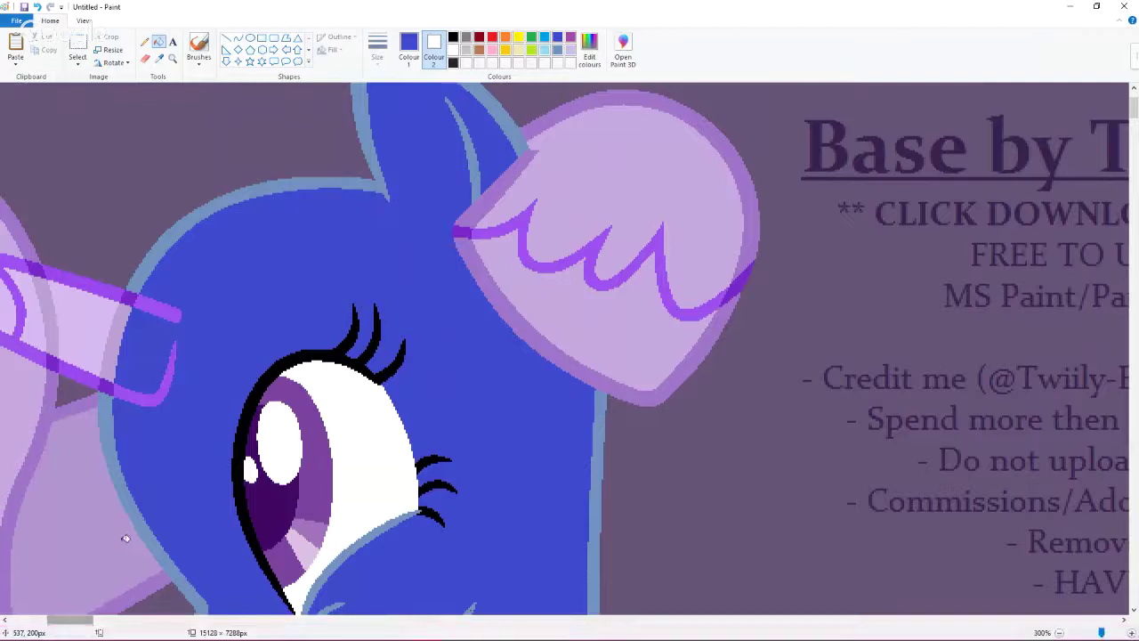
{"action": "key", "text": "ctrl+z"}
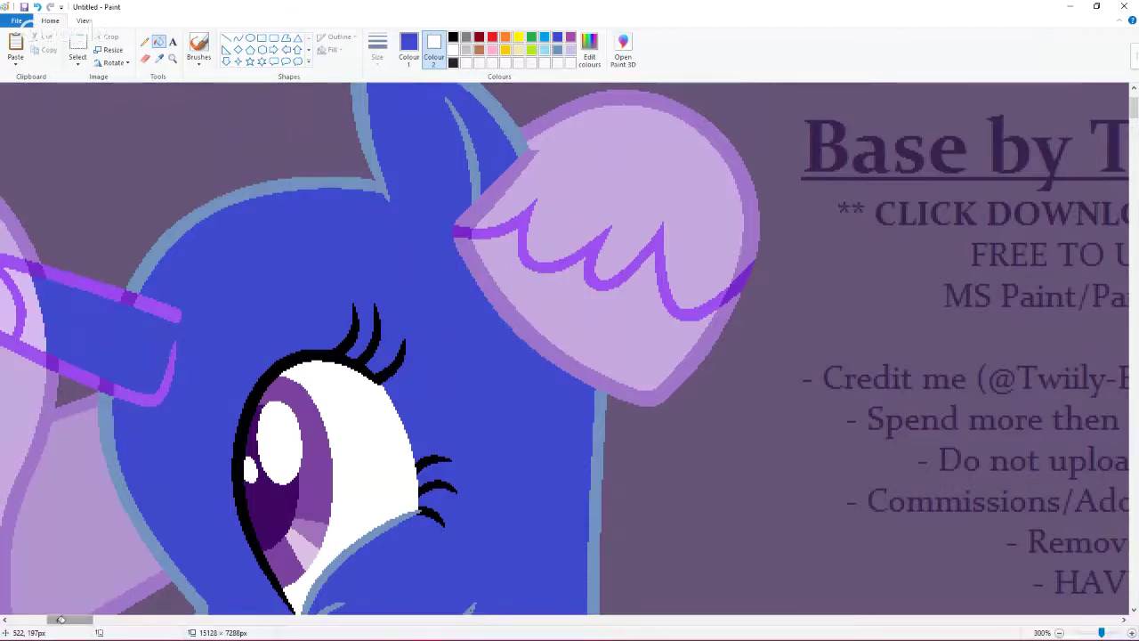
Step: Sample the wing's light pink and fill the two sections at the horn's tip with it
{"action": "left_click_drag", "start_coordinate": [60, 619], "coordinate": [49, 620]}
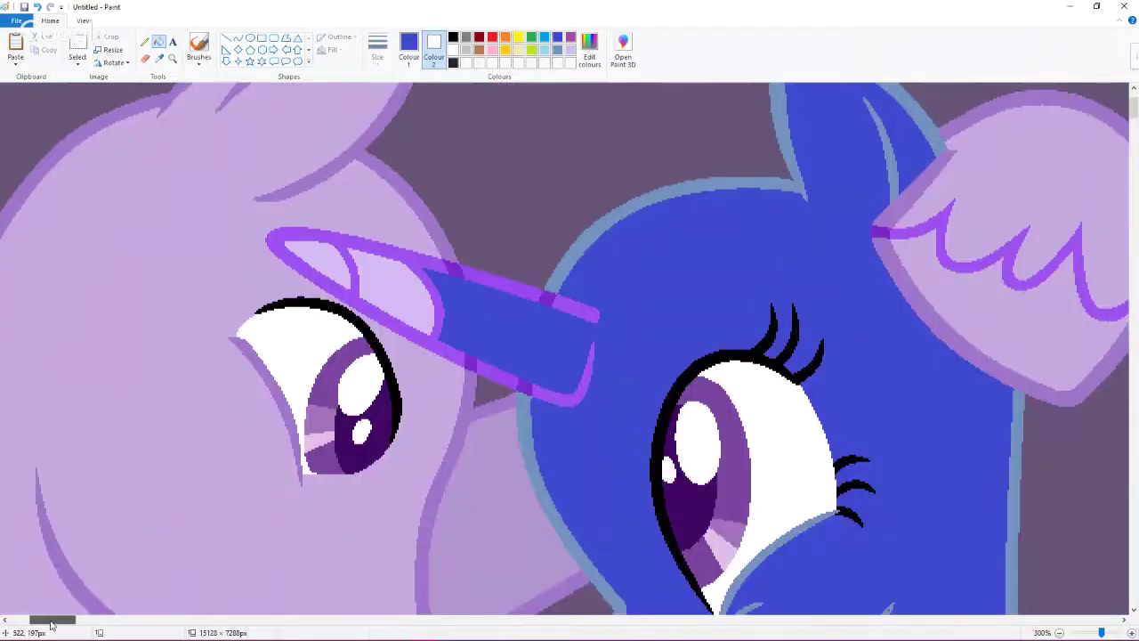
{"action": "left_click", "coordinate": [159, 57]}
{"action": "scroll", "coordinate": [445, 312], "scroll_direction": "down", "scroll_amount": 1, "text": "ctrl"}
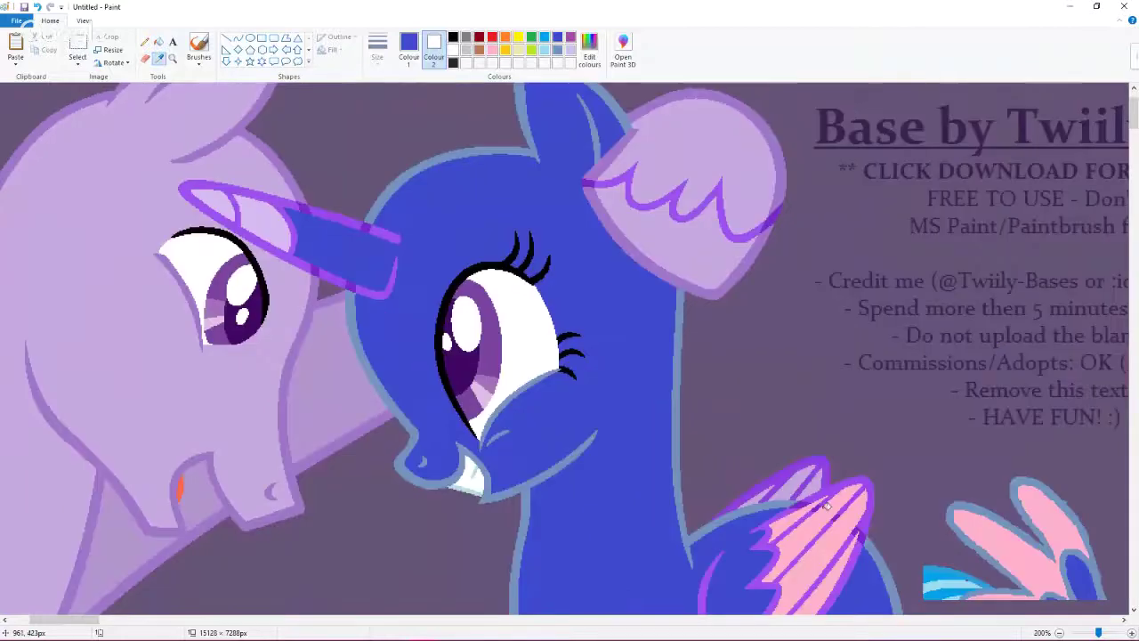
{"action": "left_click", "coordinate": [831, 506]}
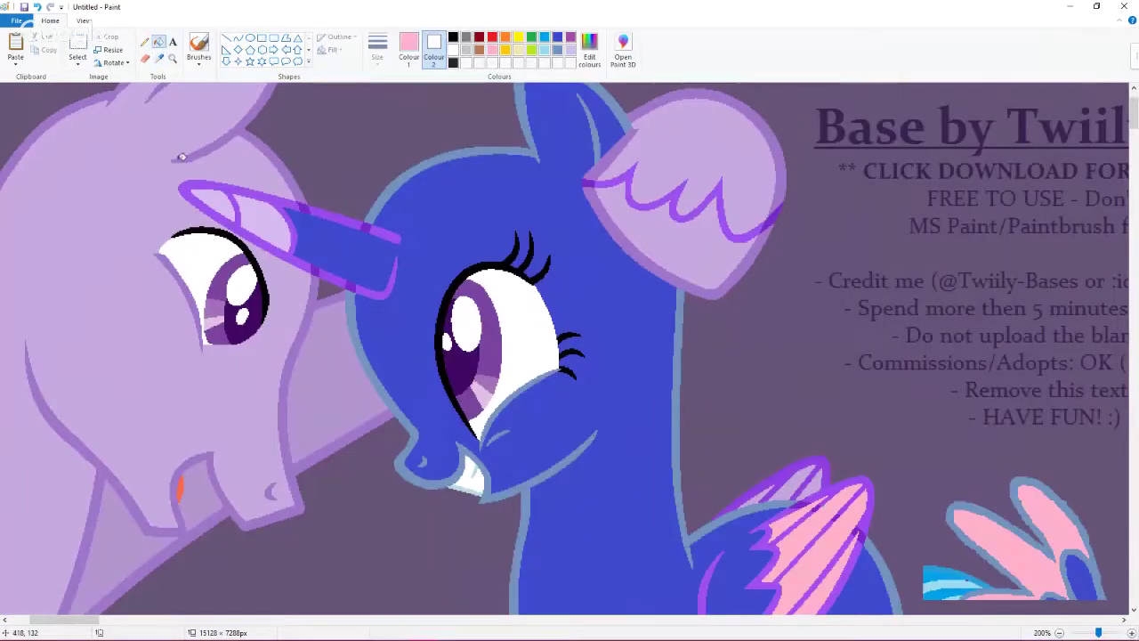
{"action": "left_click", "coordinate": [266, 218]}
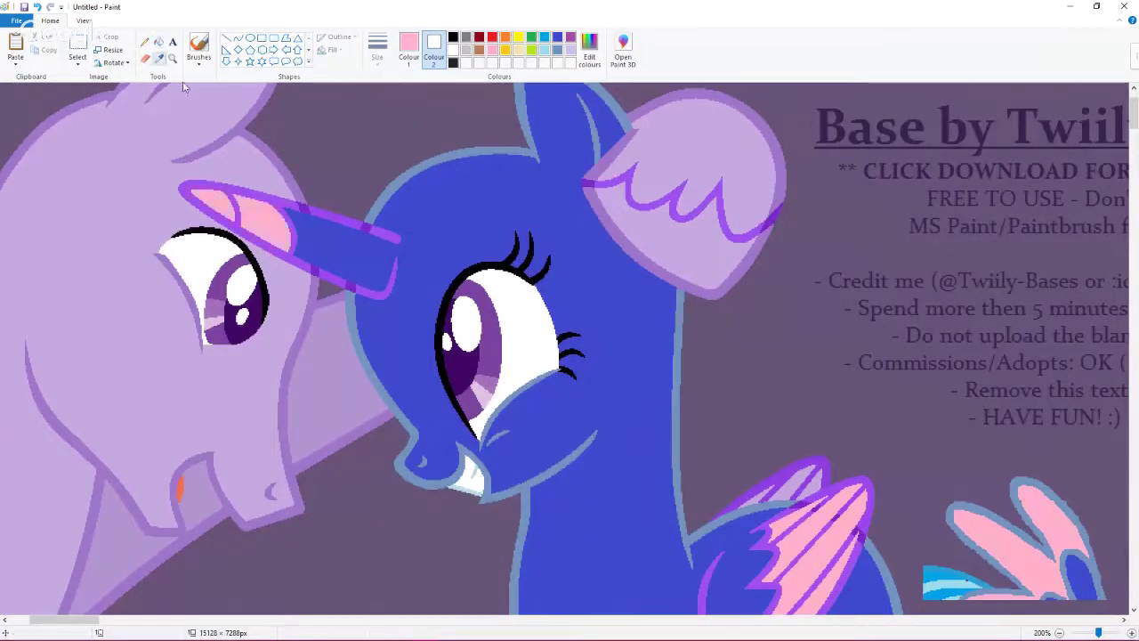
Step: Sample the horn's purple outline colour and draw a thick curved line, about 10 × 57 px, across the horn's blue section
{"action": "left_click", "coordinate": [247, 186]}
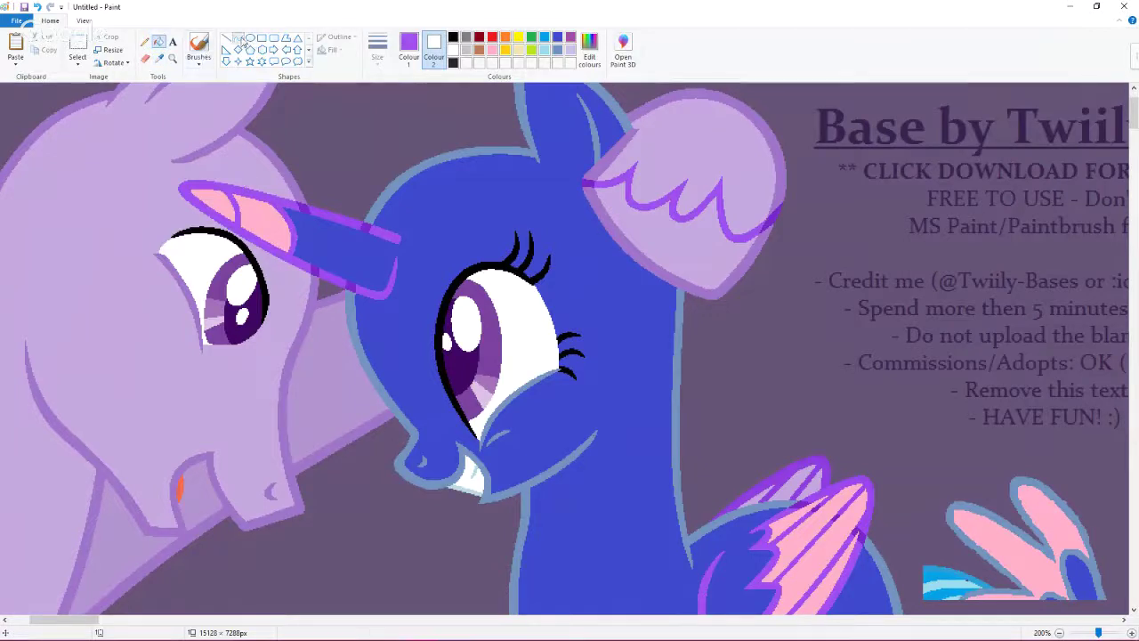
{"action": "left_click", "coordinate": [238, 37]}
{"action": "left_click_drag", "start_coordinate": [337, 217], "coordinate": [344, 290]}
{"action": "left_click", "coordinate": [377, 49]}
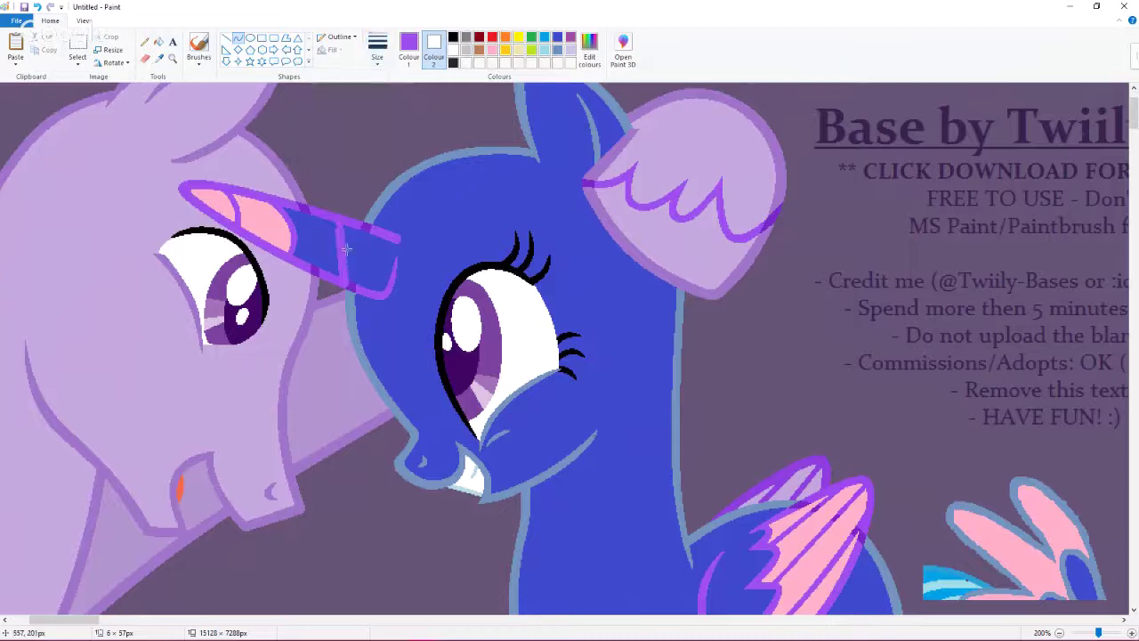
{"action": "left_click", "coordinate": [374, 155]}
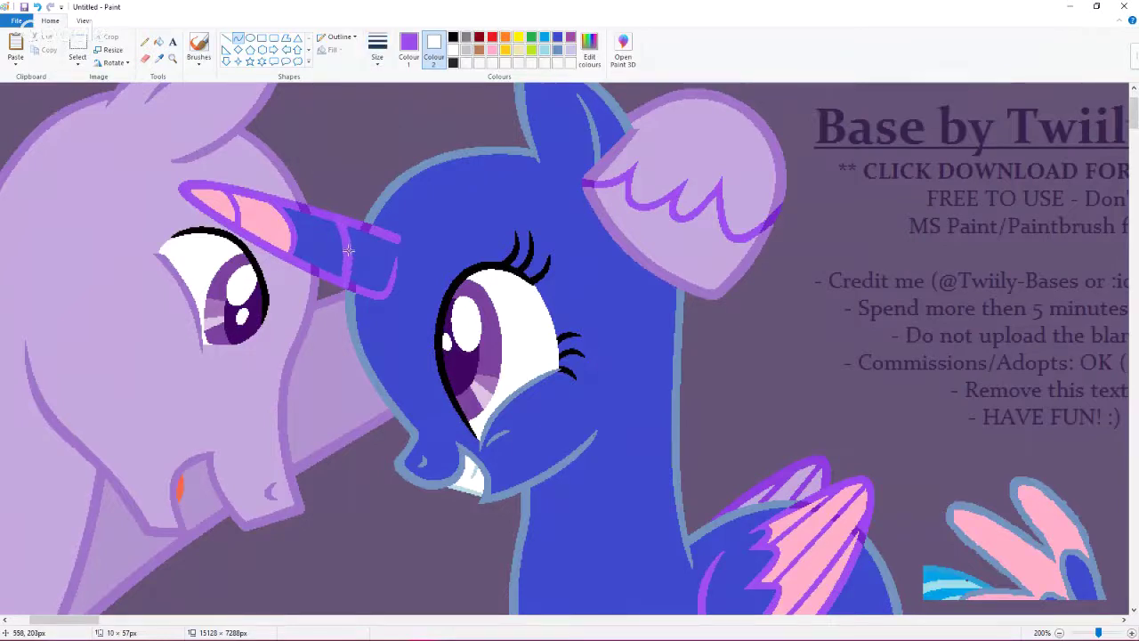
{"action": "left_click", "coordinate": [158, 42]}
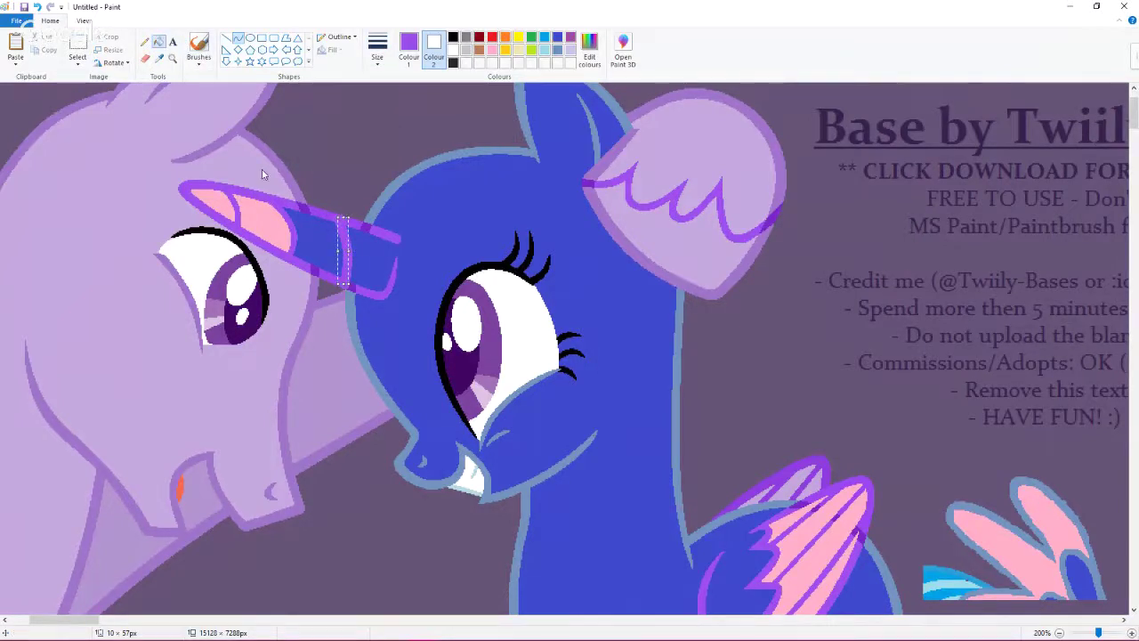
{"action": "scroll", "coordinate": [262, 169], "scroll_direction": "up", "scroll_amount": 1}
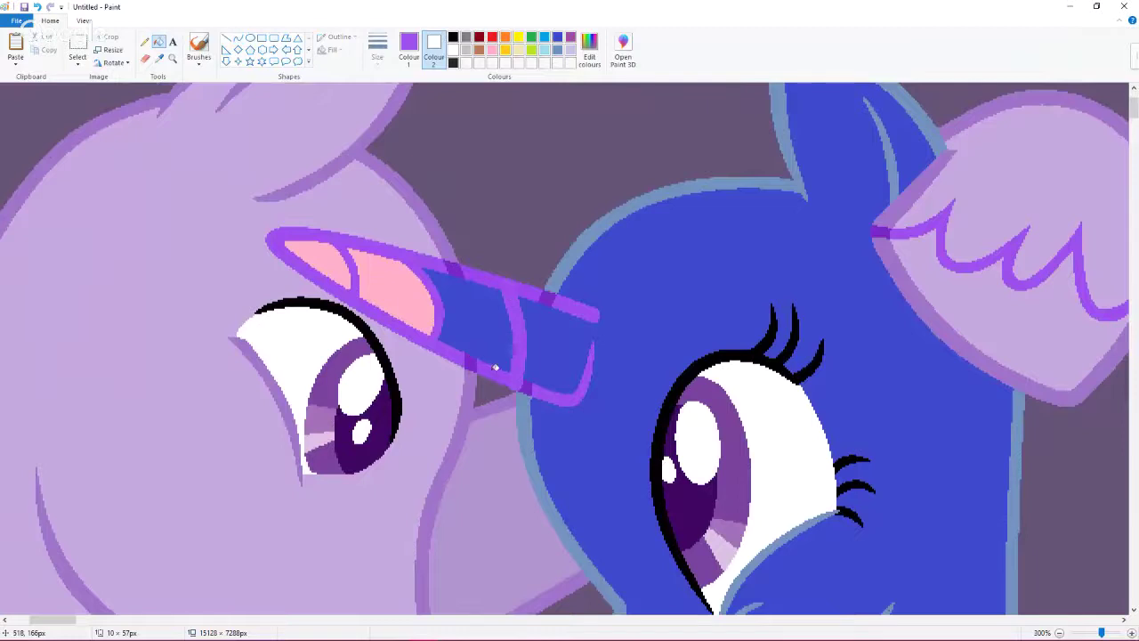
Step: Fill the dark overlap patches along the smaller pony's horn outline with the horn's purple outline colour
{"action": "left_click", "coordinate": [472, 363]}
{"action": "left_click", "coordinate": [513, 349]}
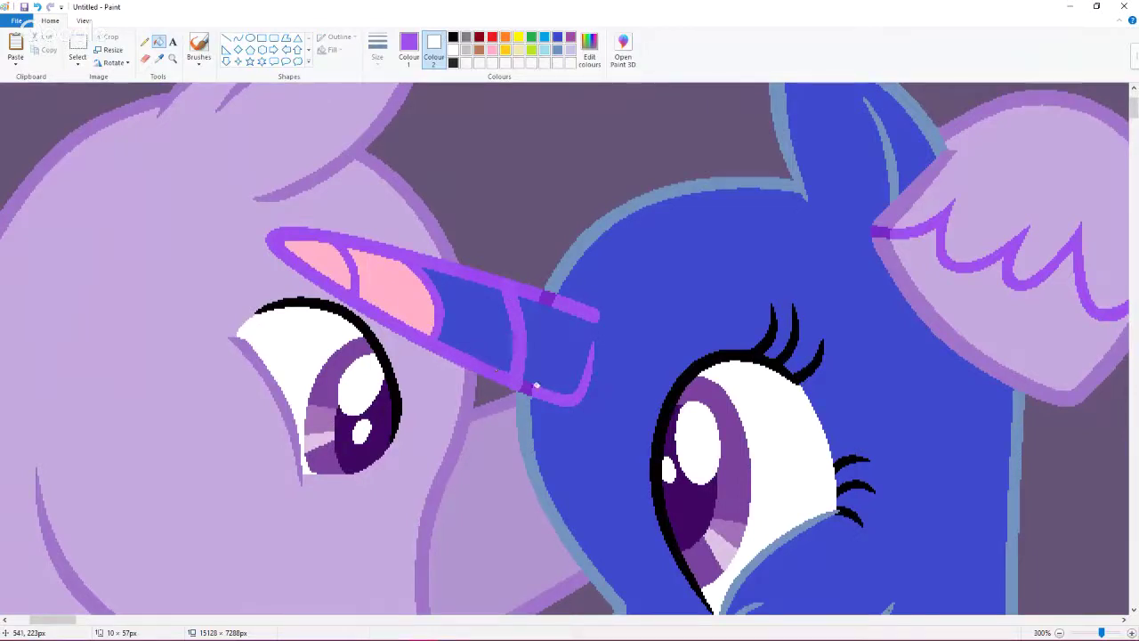
{"action": "left_click", "coordinate": [530, 390]}
{"action": "left_click", "coordinate": [545, 296]}
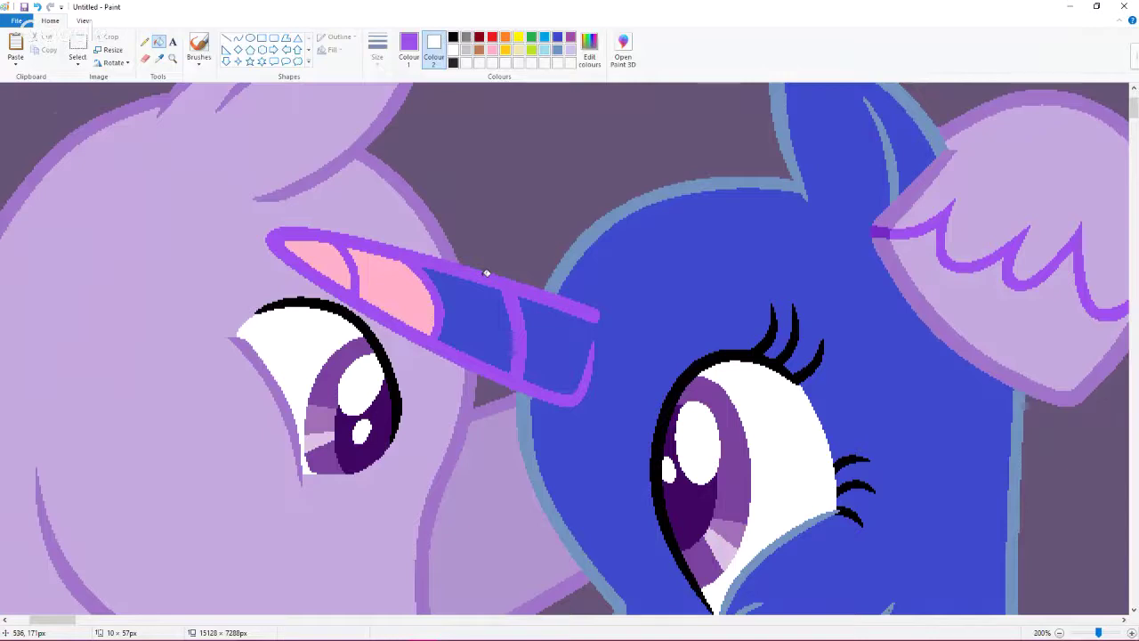
Step: Sample the near wing's light pink and define a darker pink from it with hue 227, saturation 240 and luminosity 194
{"action": "scroll", "coordinate": [485, 273], "scroll_direction": "down", "scroll_amount": 1}
{"action": "scroll", "coordinate": [507, 278], "scroll_direction": "down", "scroll_amount": 3}
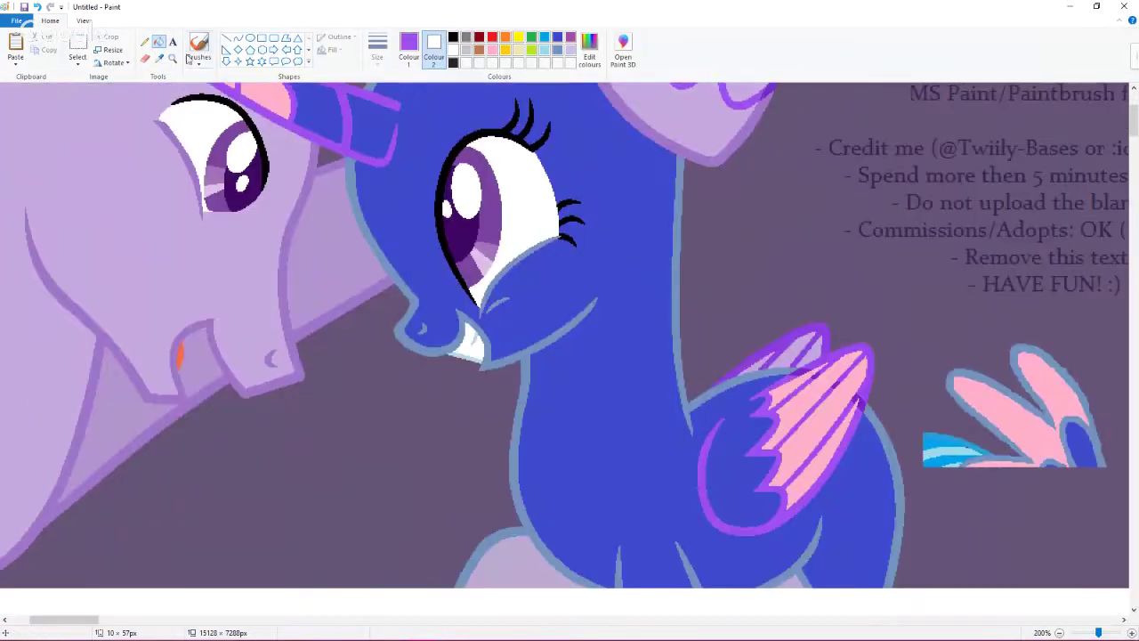
{"action": "left_click", "coordinate": [173, 58]}
{"action": "left_click", "coordinate": [756, 365]}
{"action": "left_click", "coordinate": [674, 360]}
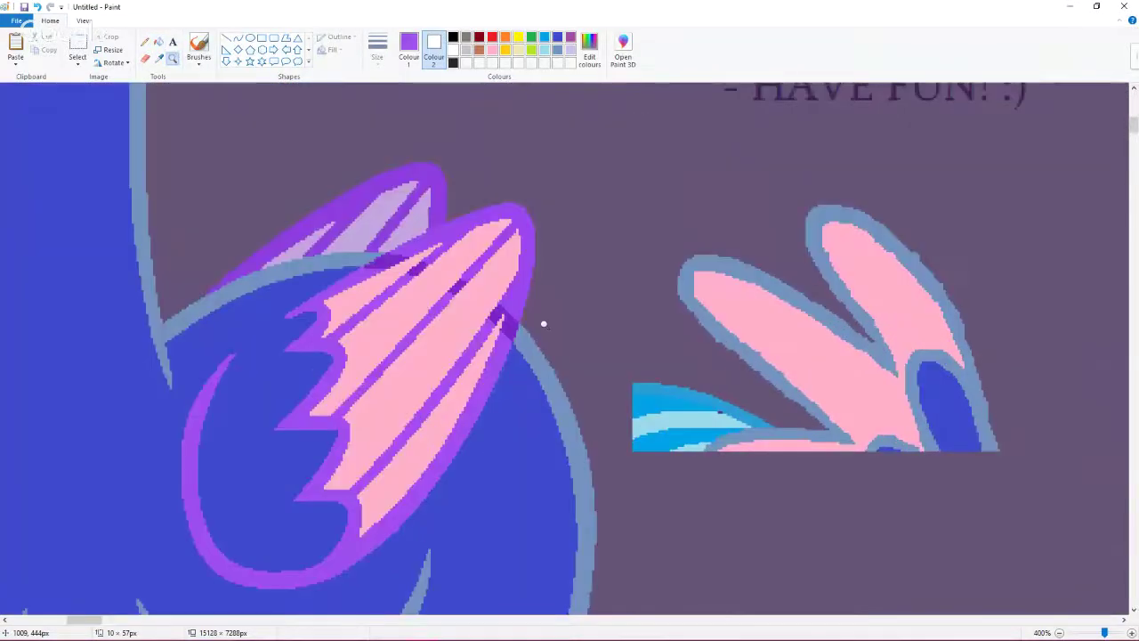
{"action": "left_click", "coordinate": [543, 329]}
{"action": "left_click", "coordinate": [462, 325]}
{"action": "left_click", "coordinate": [145, 42]}
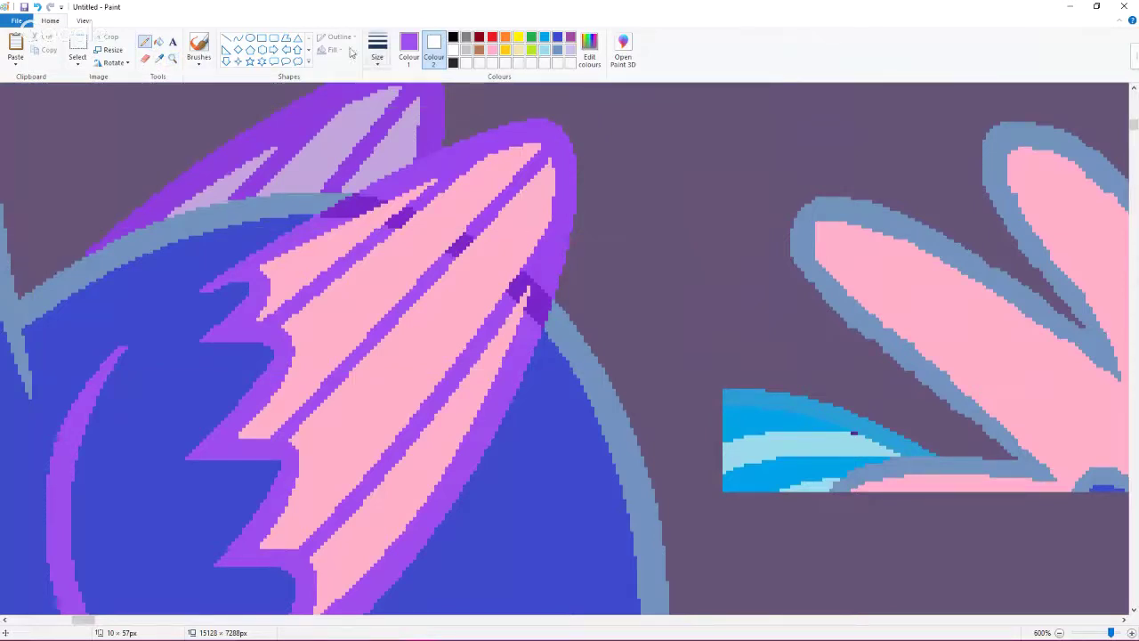
{"action": "left_click", "coordinate": [160, 58]}
{"action": "left_click", "coordinate": [334, 255]}
{"action": "left_click", "coordinate": [409, 49]}
{"action": "left_click", "coordinate": [589, 49]}
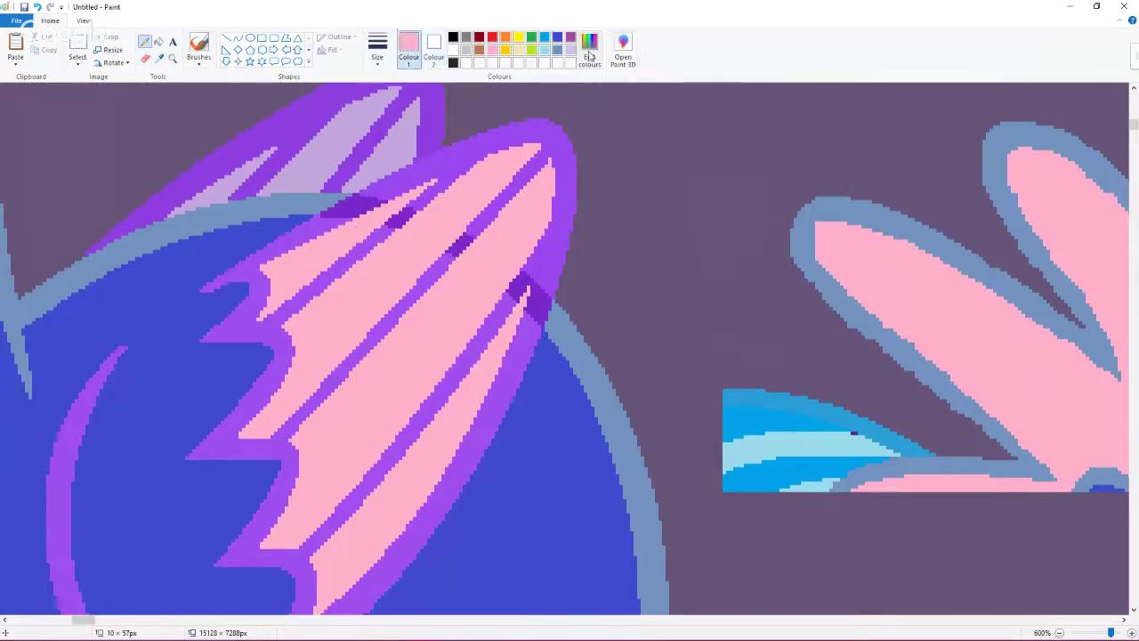
{"action": "left_click", "coordinate": [693, 264]}
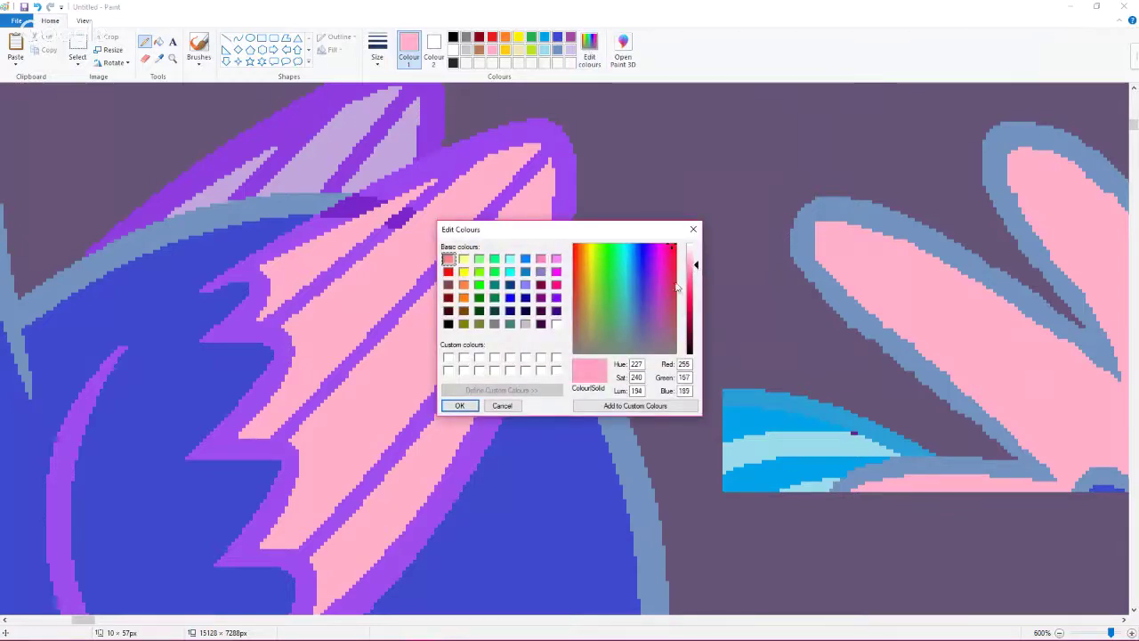
{"action": "left_click", "coordinate": [458, 405]}
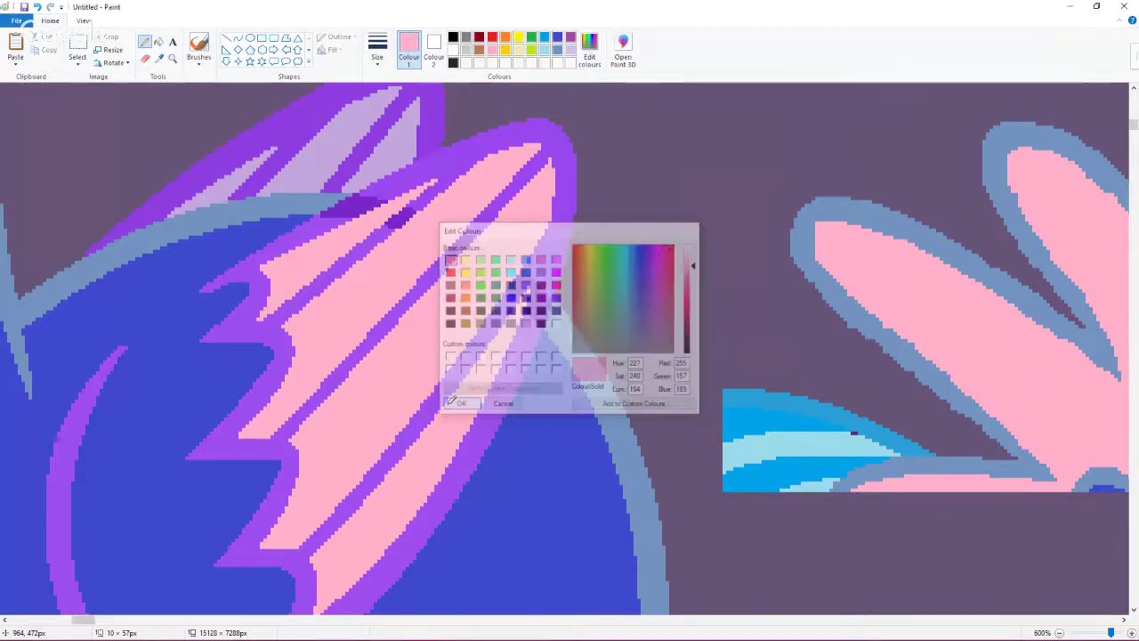
Step: Draw thin darker-pink pencil strokes across the near wing's outline to separate the feather lines from the inner wing's edge
{"action": "left_click", "coordinate": [376, 58]}
{"action": "left_click", "coordinate": [374, 77]}
{"action": "scroll", "coordinate": [339, 316], "scroll_direction": "up", "scroll_amount": 2}
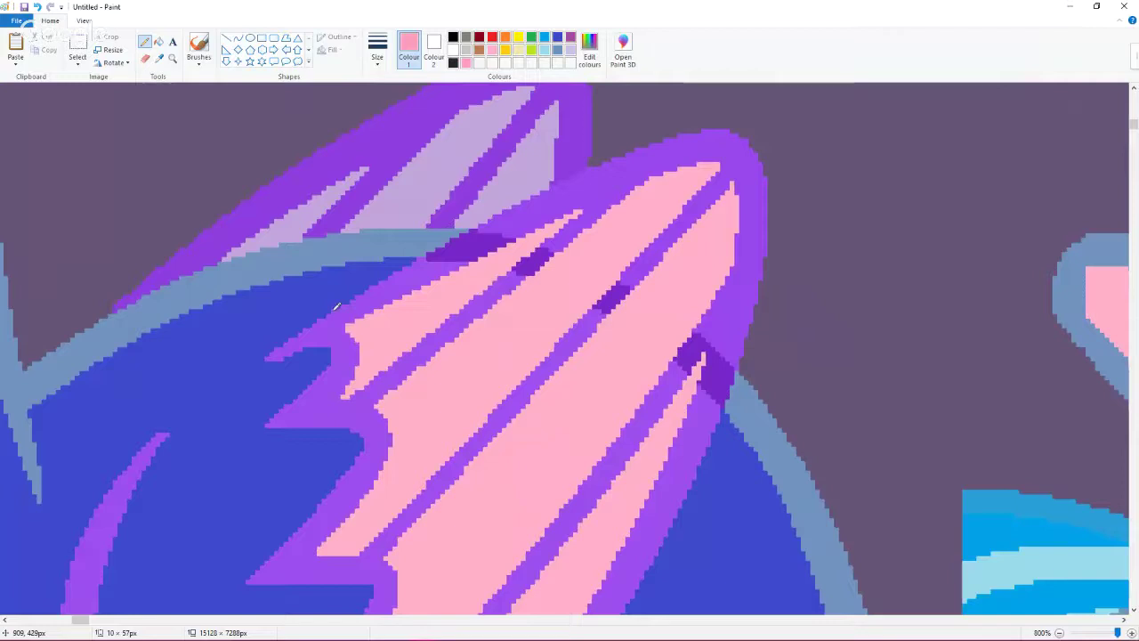
{"action": "left_click_drag", "start_coordinate": [339, 316], "coordinate": [323, 315]}
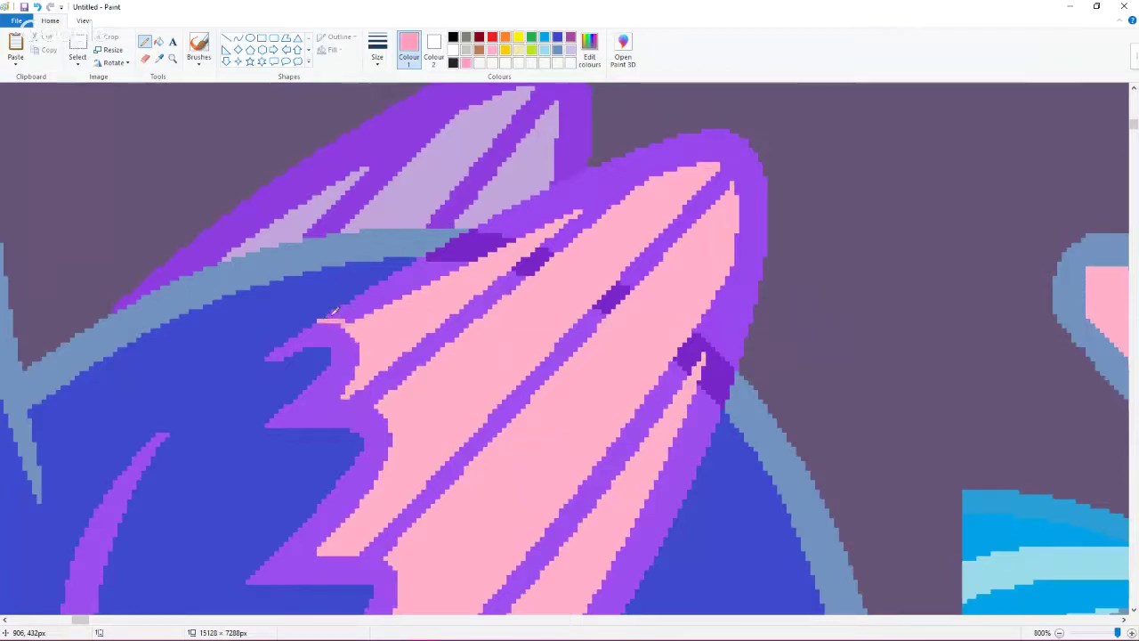
{"action": "scroll", "coordinate": [332, 311], "scroll_direction": "down", "scroll_amount": 3}
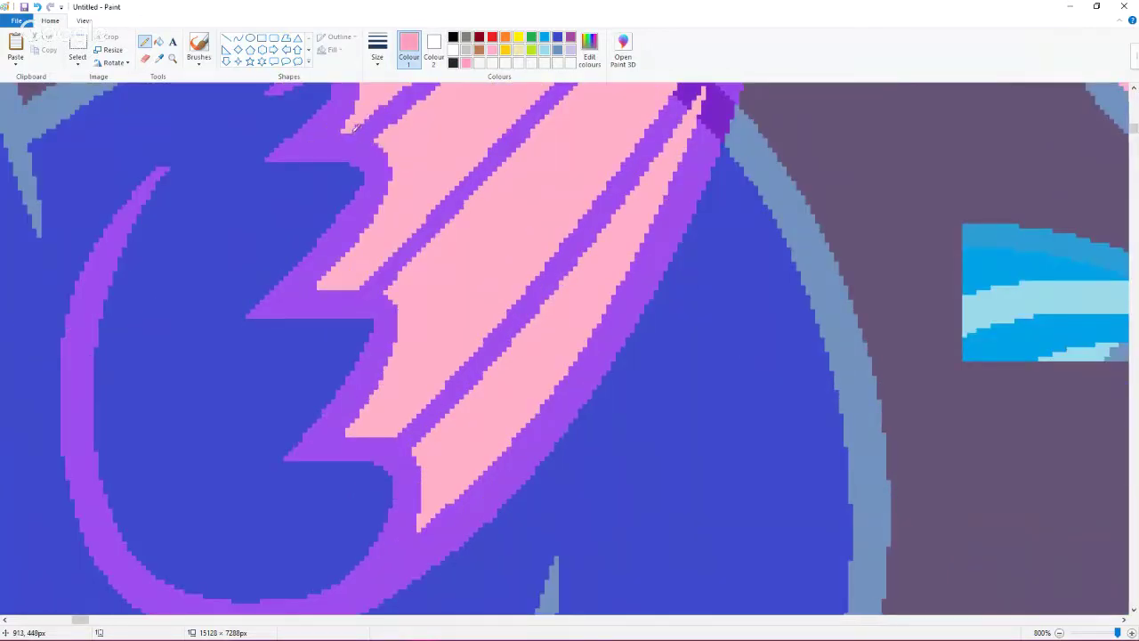
{"action": "left_click_drag", "start_coordinate": [355, 128], "coordinate": [377, 134]}
{"action": "left_click_drag", "start_coordinate": [365, 283], "coordinate": [384, 287]}
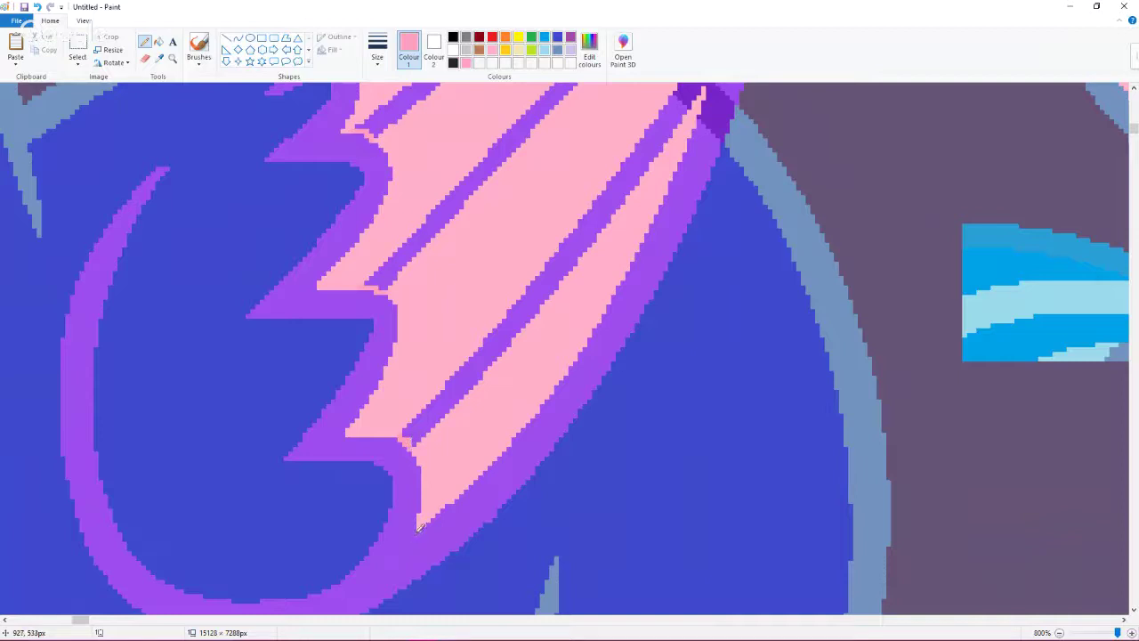
{"action": "left_click_drag", "start_coordinate": [420, 527], "coordinate": [423, 569]}
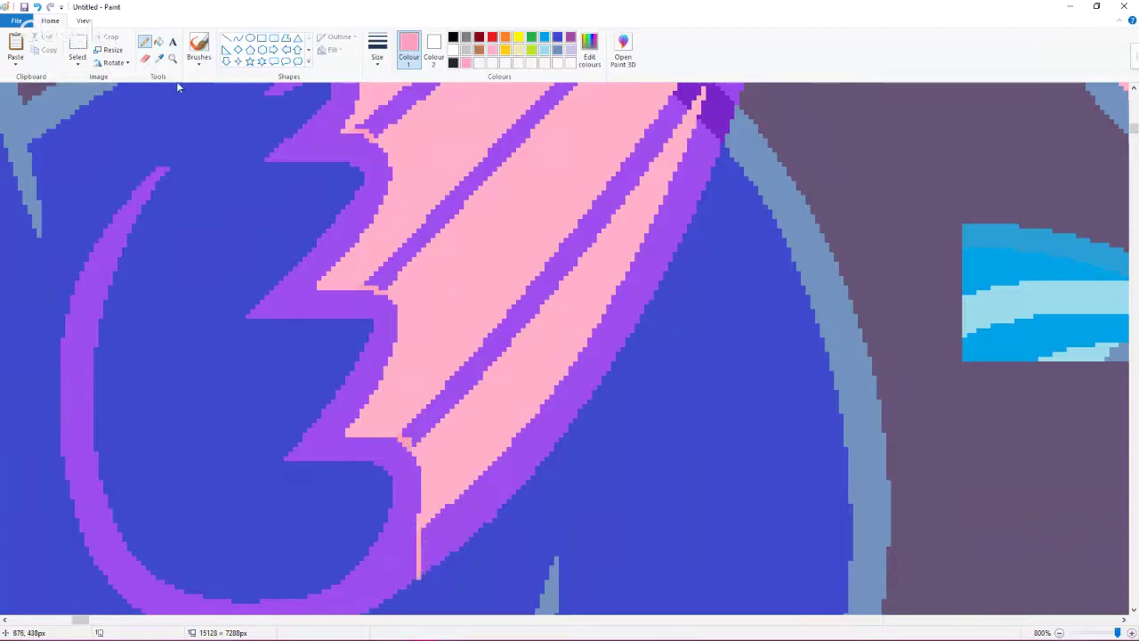
Step: Fill the near wing's feather outlines, the far wing's outline and the dark overlap patches with the darker pink
{"action": "left_click", "coordinate": [159, 42]}
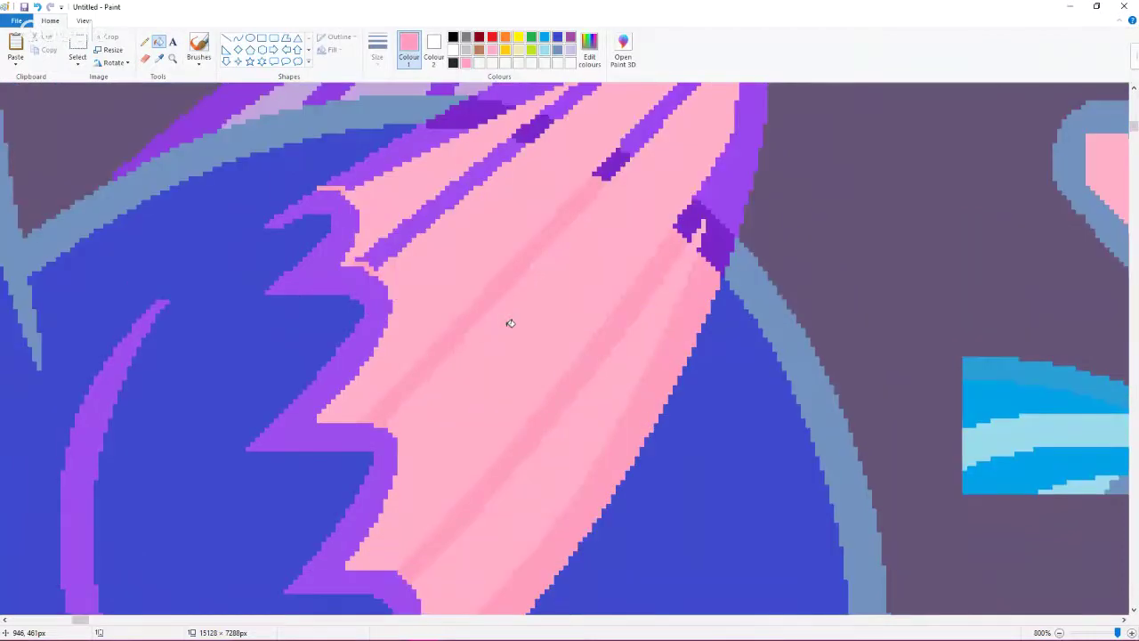
{"action": "scroll", "coordinate": [510, 323], "scroll_direction": "up", "scroll_amount": 3}
{"action": "left_click", "coordinate": [743, 282]}
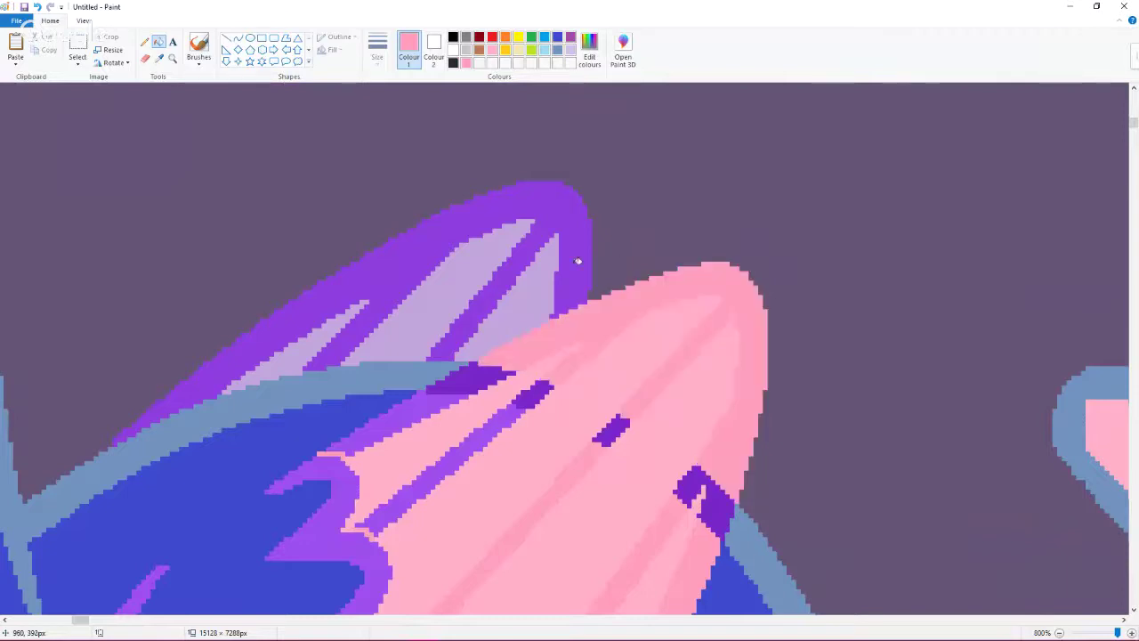
{"action": "left_click", "coordinate": [578, 257]}
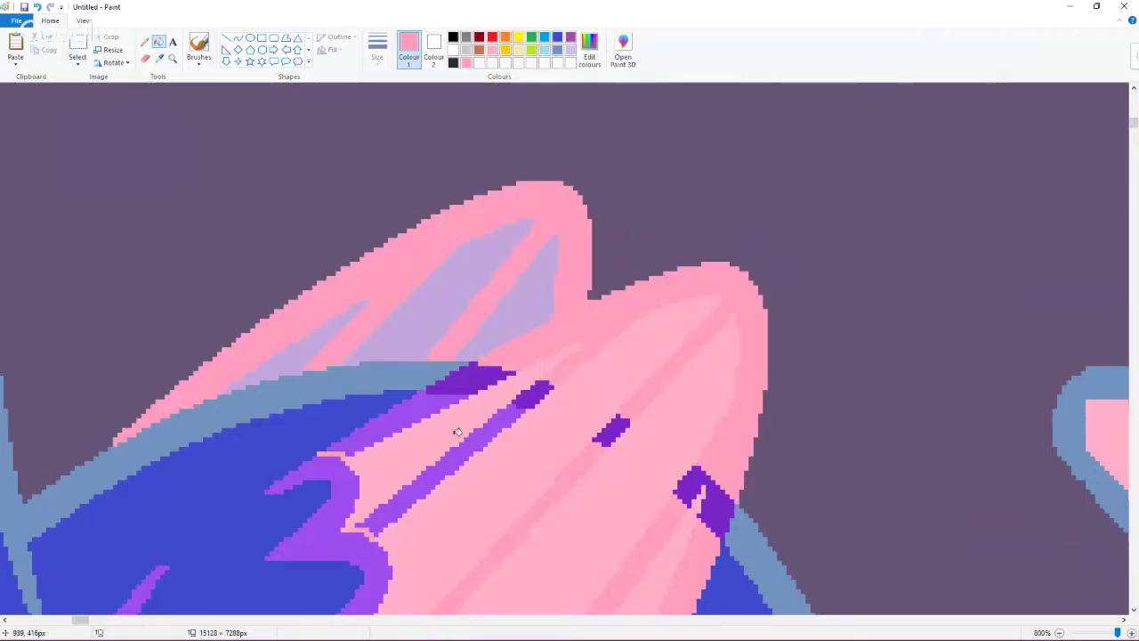
{"action": "left_click", "coordinate": [472, 378]}
{"action": "left_click", "coordinate": [405, 421]}
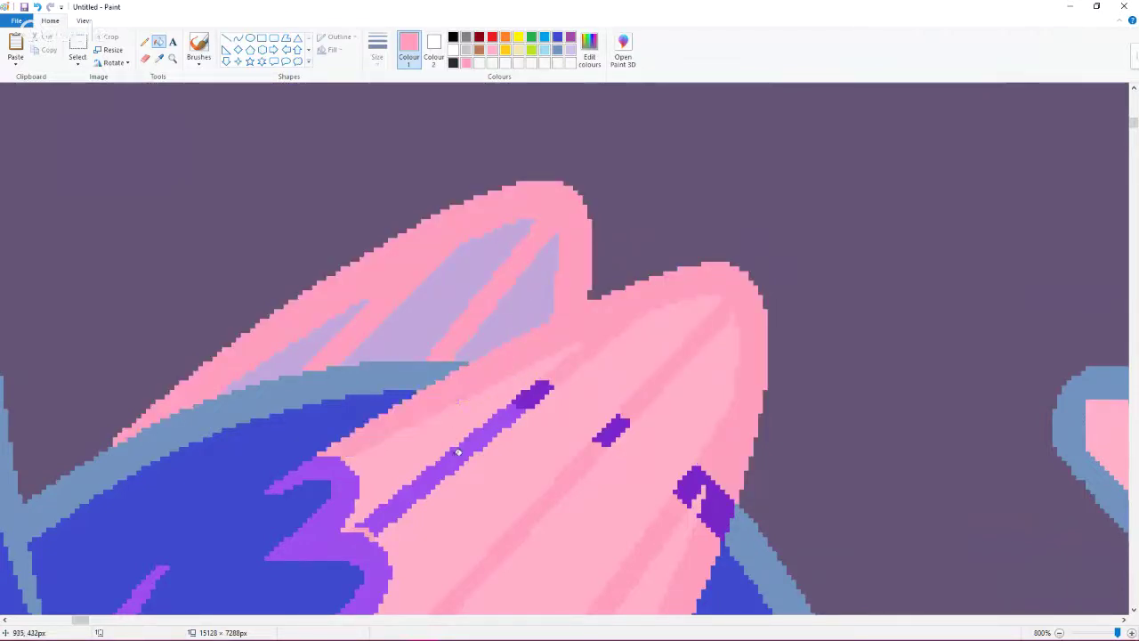
{"action": "left_click", "coordinate": [515, 399]}
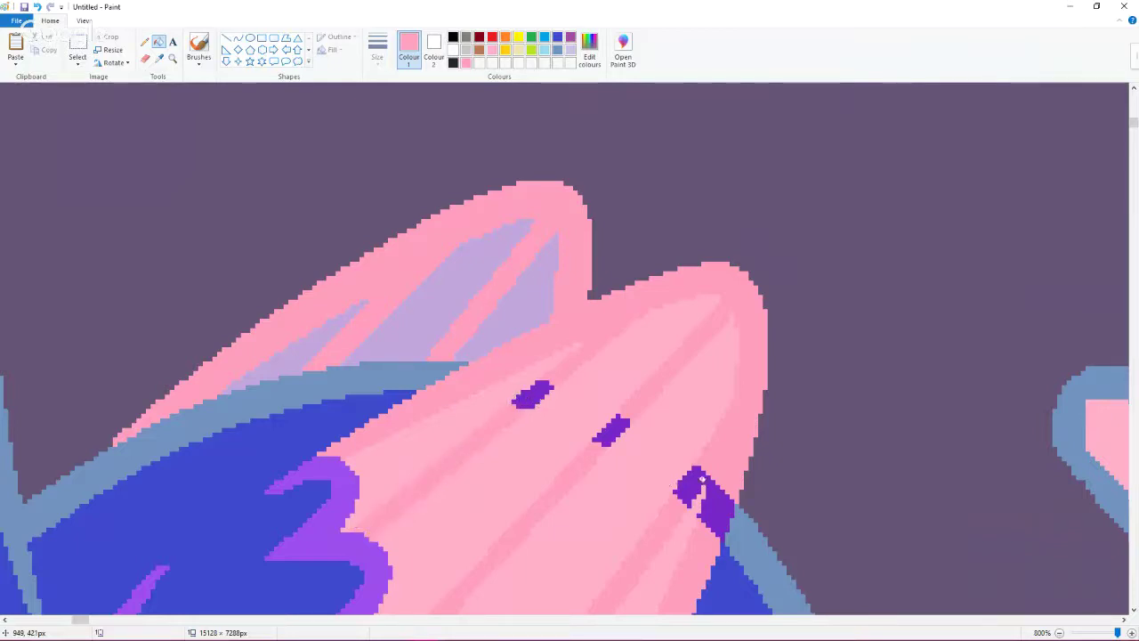
{"action": "left_click", "coordinate": [702, 476]}
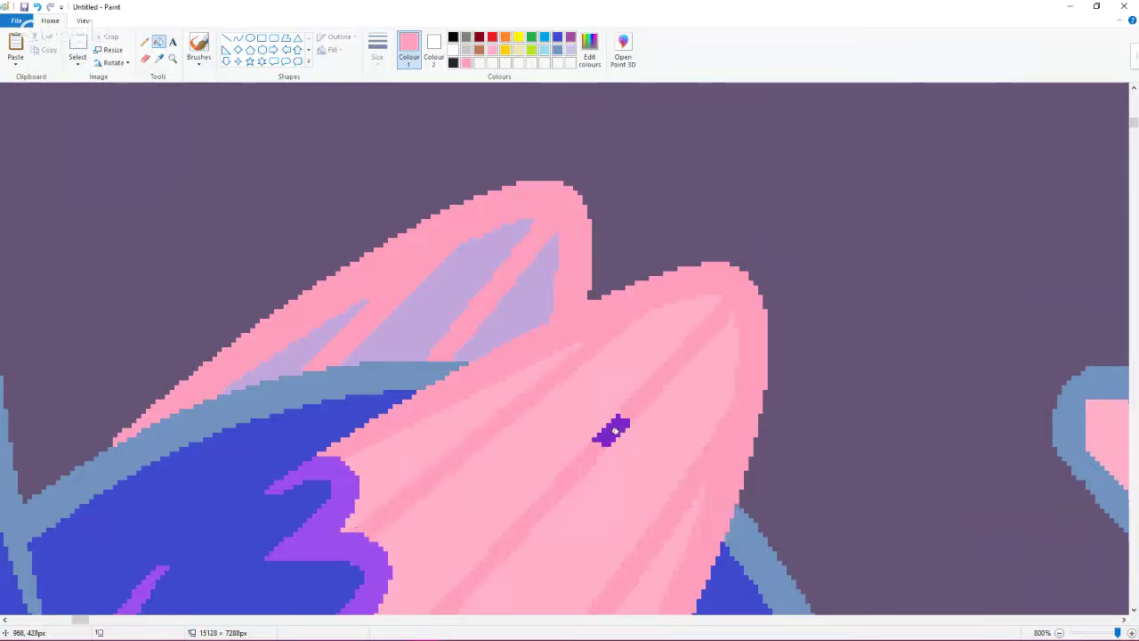
{"action": "left_click", "coordinate": [613, 430]}
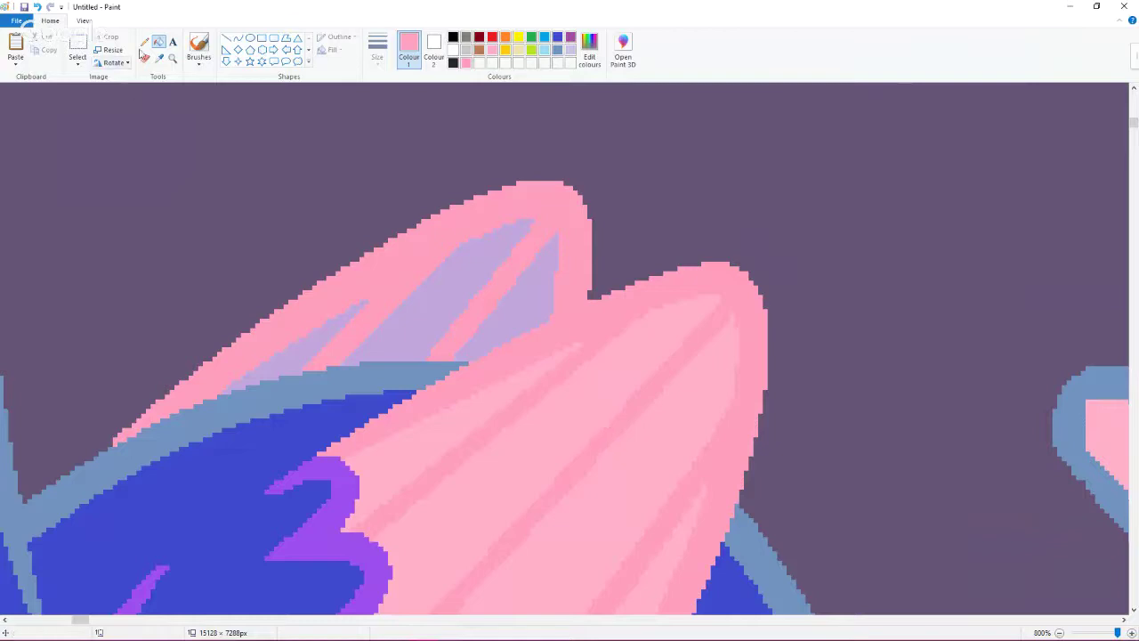
Step: Sample the light pink from the near wing's feathers
{"action": "left_click", "coordinate": [159, 58]}
{"action": "left_click", "coordinate": [534, 430]}
{"action": "left_click", "coordinate": [200, 64]}
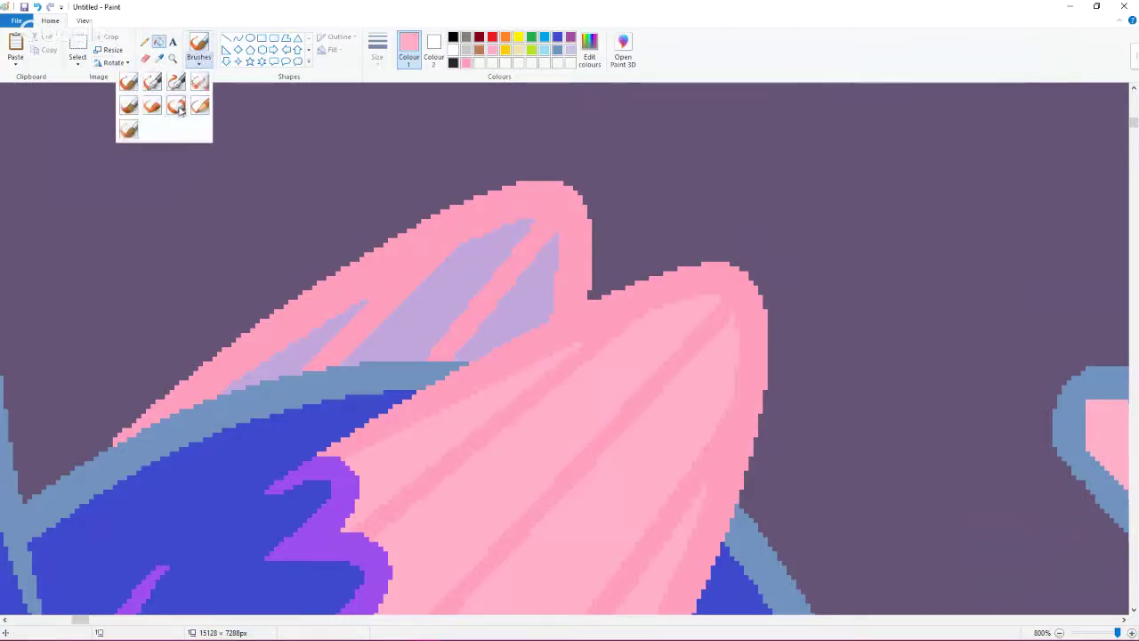
{"action": "left_click", "coordinate": [177, 106]}
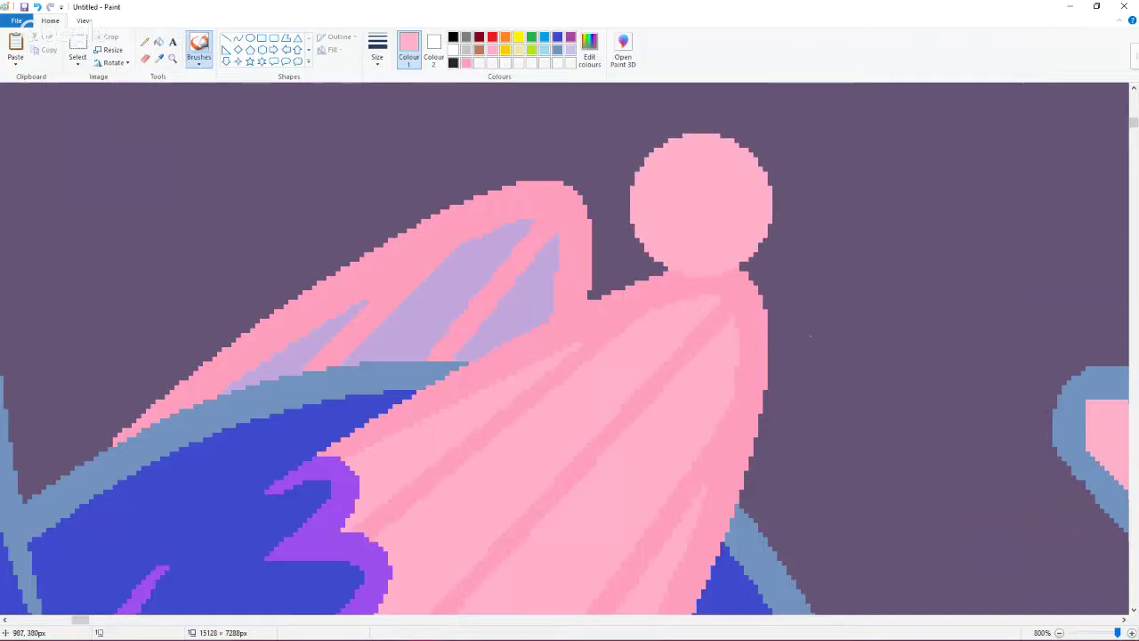
{"action": "left_click", "coordinate": [159, 58]}
{"action": "left_click", "coordinate": [724, 266]}
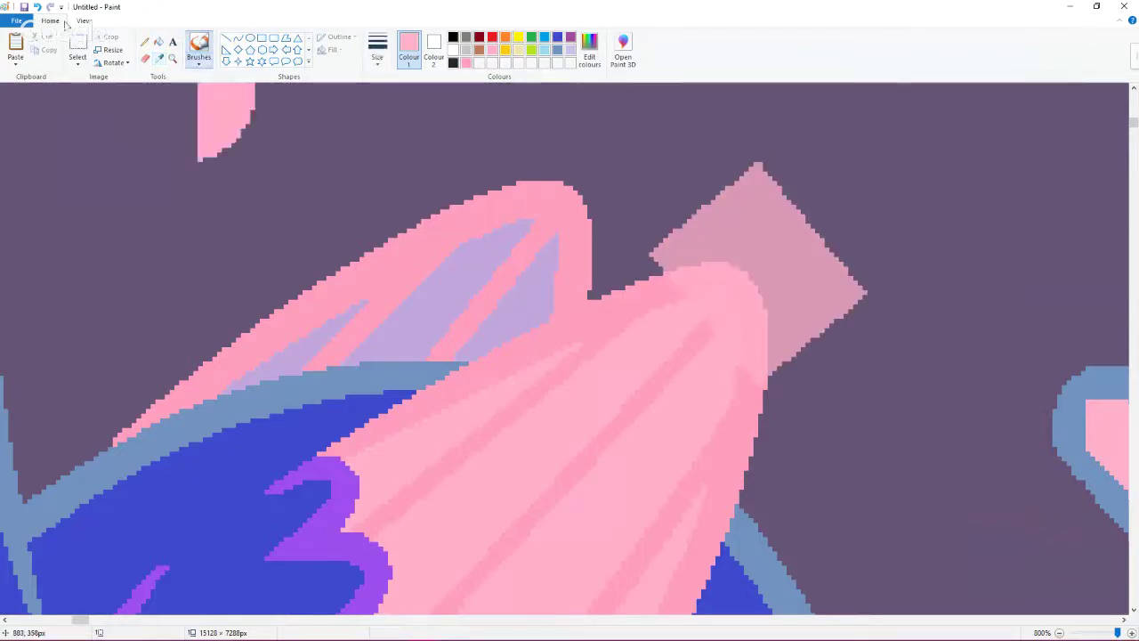
{"action": "left_click", "coordinate": [37, 7]}
Step: Fill the far wing's feather sections with the sampled light pink
{"action": "left_click", "coordinate": [159, 42]}
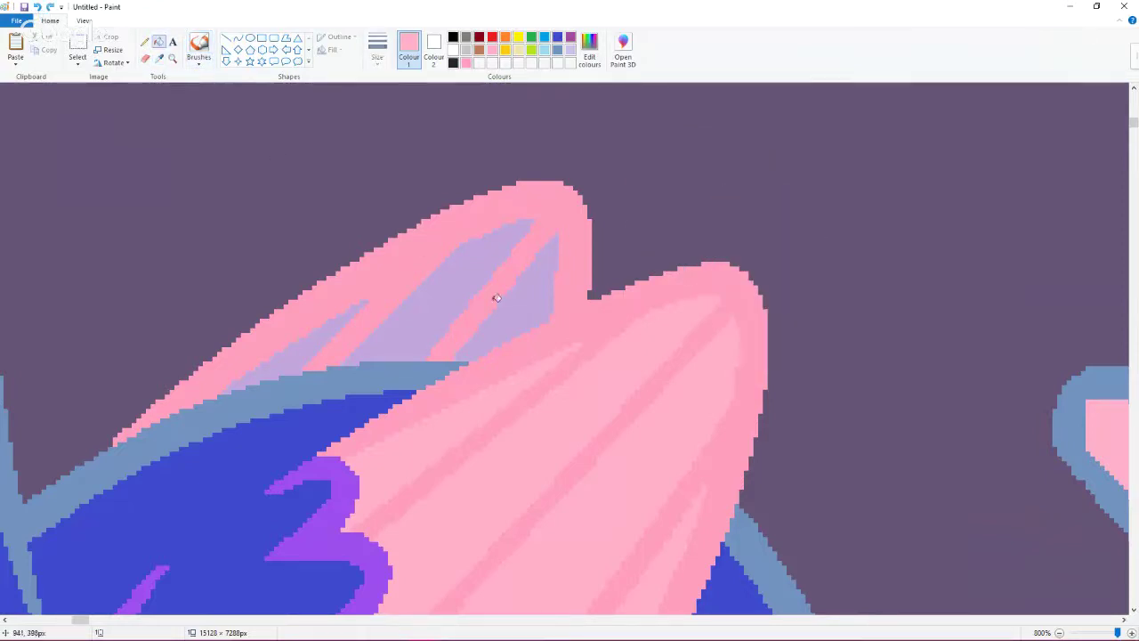
{"action": "left_click", "coordinate": [352, 309]}
{"action": "scroll", "coordinate": [470, 348], "scroll_direction": "down", "scroll_amount": 8, "text": "ctrl"}
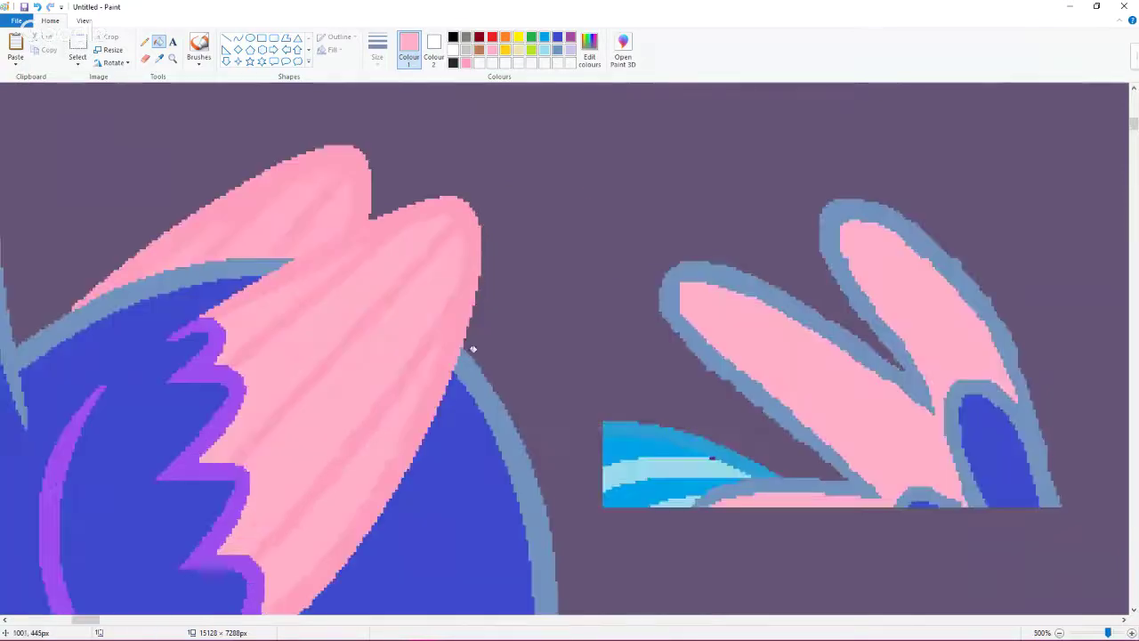
Step: Sample the blue-grey body outline colour and fill the near wing's remaining purple inner outline with it
{"action": "scroll", "coordinate": [119, 127], "scroll_direction": "up", "scroll_amount": 6}
{"action": "left_click", "coordinate": [159, 58]}
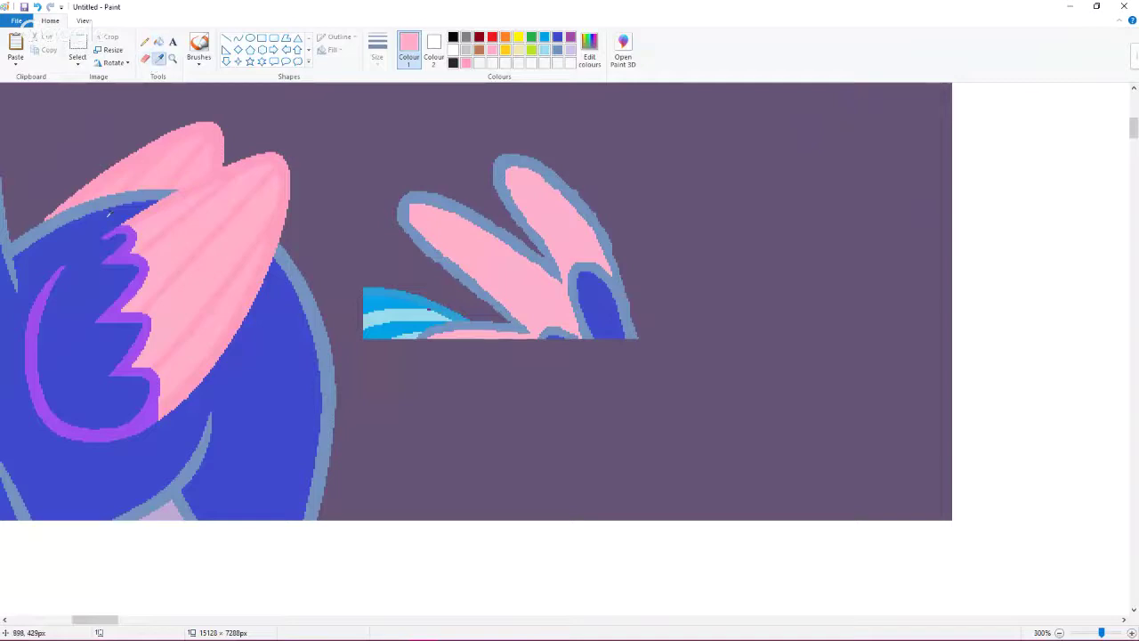
{"action": "left_click", "coordinate": [105, 199]}
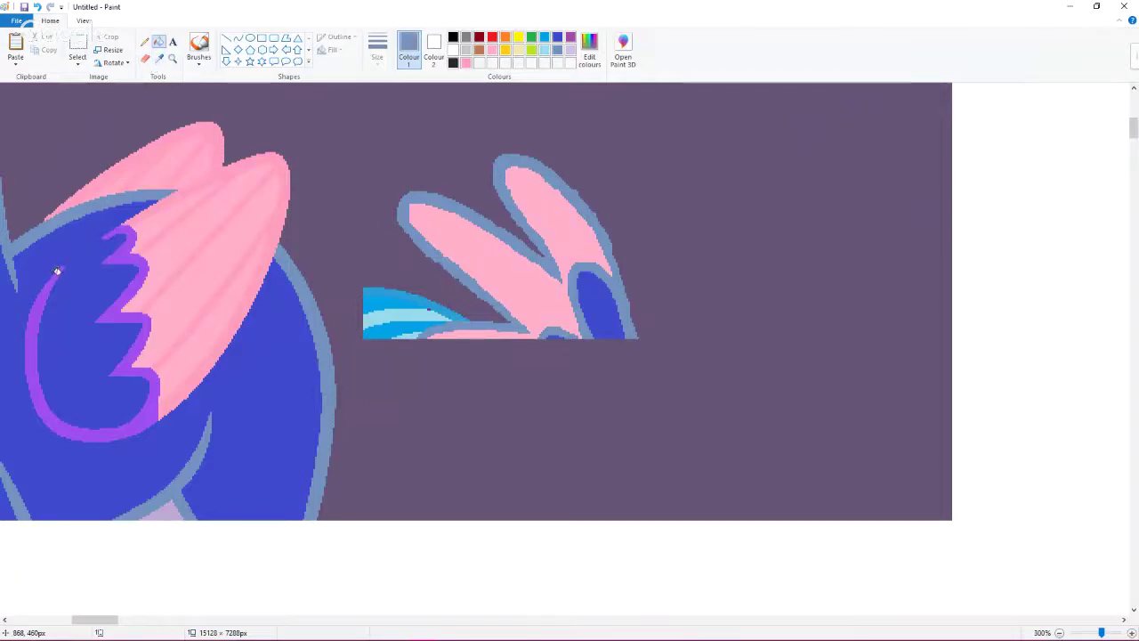
{"action": "left_click", "coordinate": [59, 271]}
Step: Divide the horn's outline where pink meets blue with short darker-pink pencil strokes, and fill the tip's outline with the darker pink
{"action": "left_click_drag", "start_coordinate": [114, 620], "coordinate": [77, 607]}
{"action": "scroll", "coordinate": [364, 295], "scroll_direction": "up", "scroll_amount": 5}
{"action": "scroll", "coordinate": [367, 311], "scroll_direction": "up", "scroll_amount": 1}
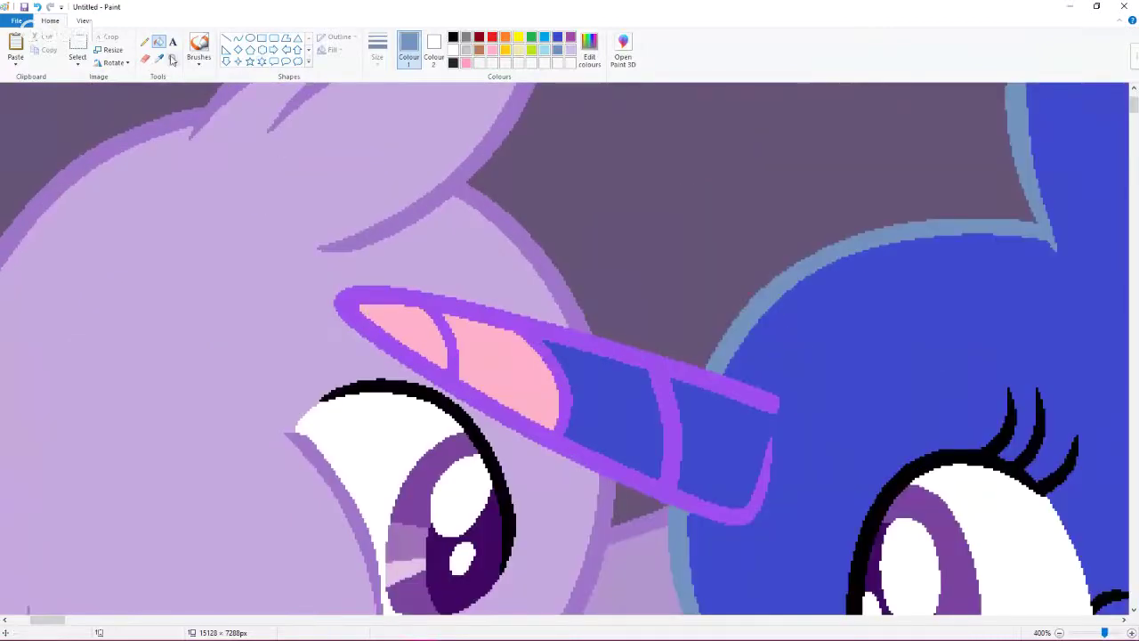
{"action": "left_click", "coordinate": [145, 43]}
{"action": "left_click", "coordinate": [466, 62]}
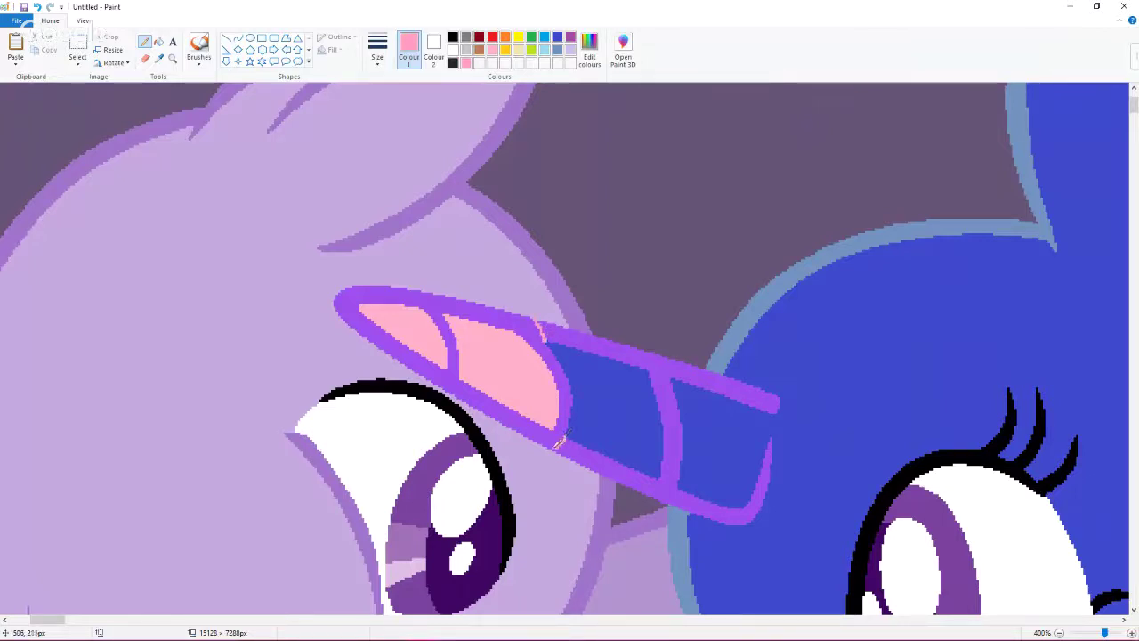
{"action": "left_click", "coordinate": [158, 42]}
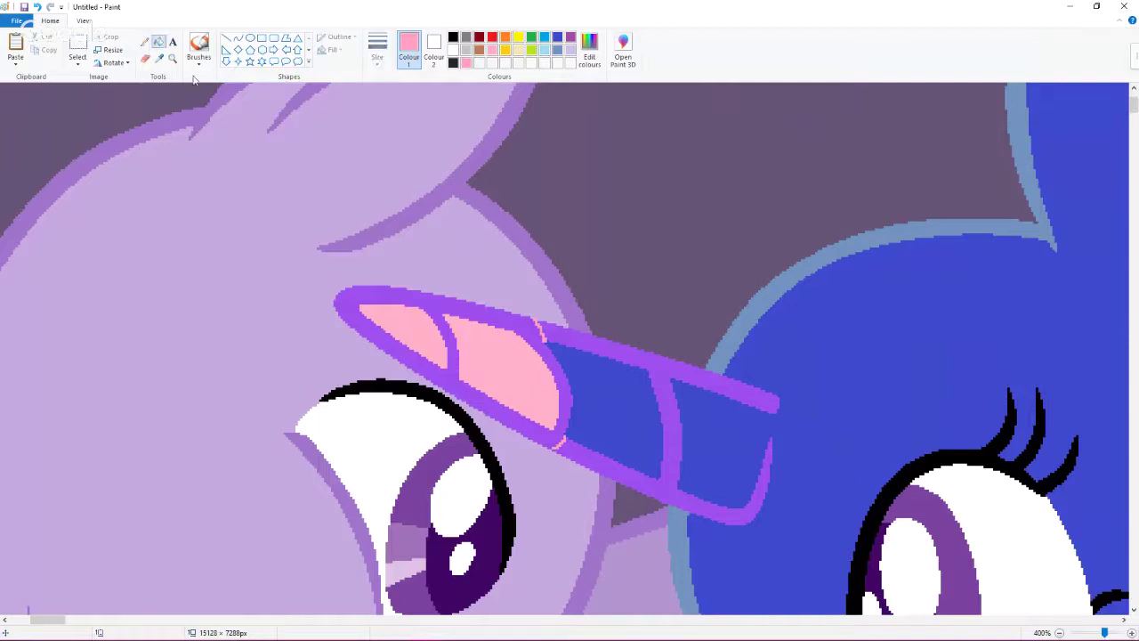
{"action": "left_click", "coordinate": [350, 296]}
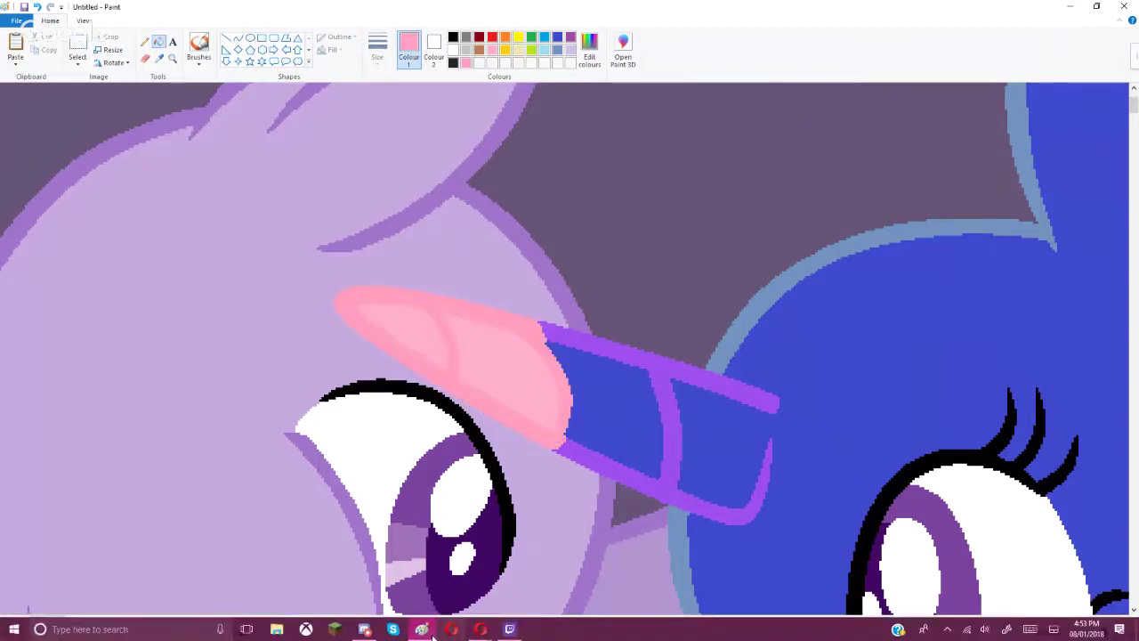
{"action": "left_click", "coordinate": [364, 630]}
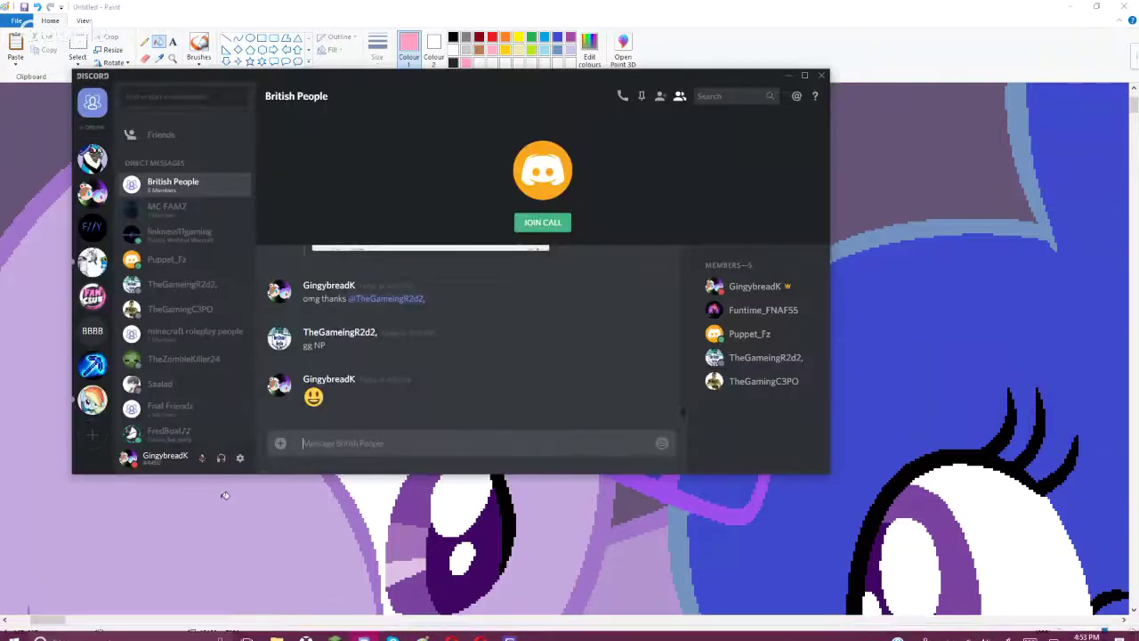
{"action": "left_click", "coordinate": [118, 33]}
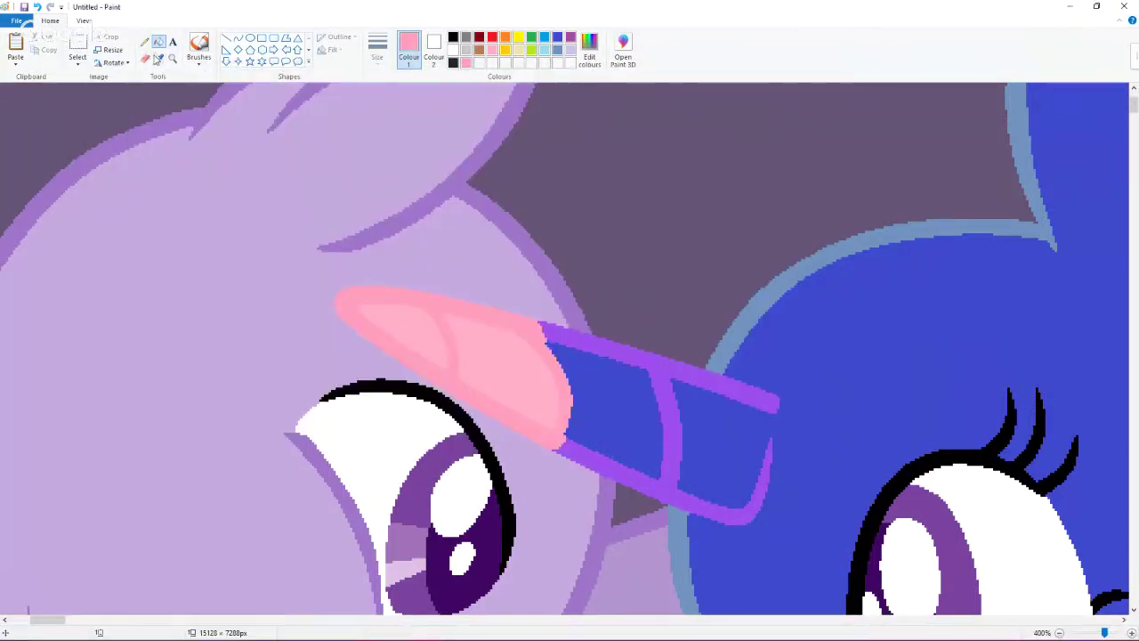
Step: Sample the blue-grey outline from the smaller pony's head and fill the outline of the horn's blue sections with it
{"action": "left_click", "coordinate": [160, 58]}
{"action": "left_click", "coordinate": [713, 362]}
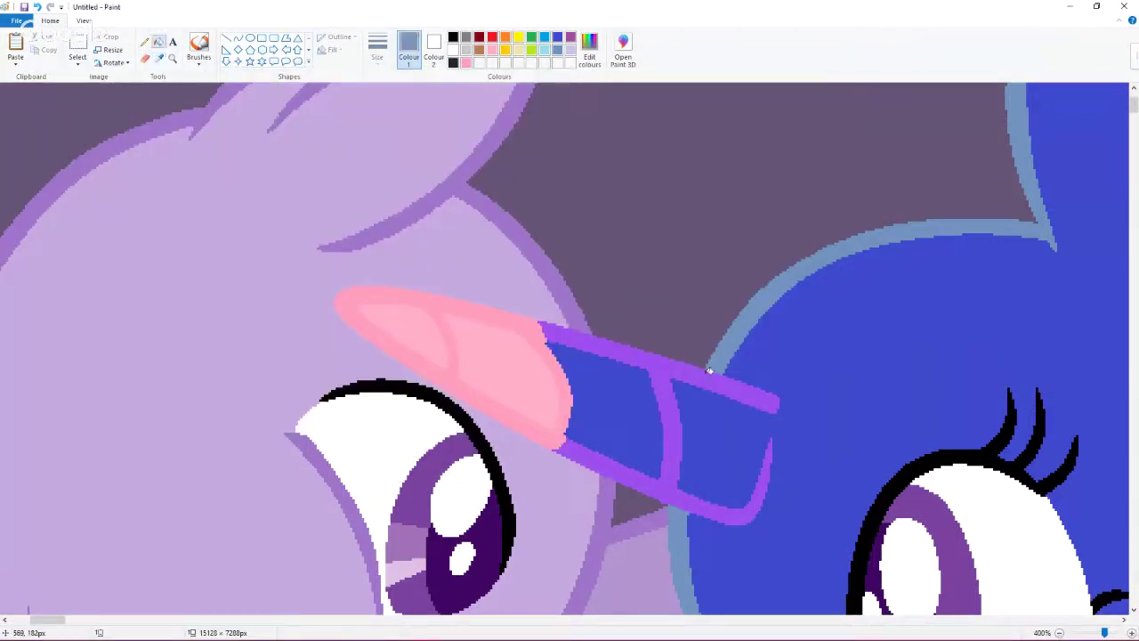
{"action": "left_click", "coordinate": [712, 365]}
{"action": "scroll", "coordinate": [717, 338], "scroll_direction": "down", "scroll_amount": 1}
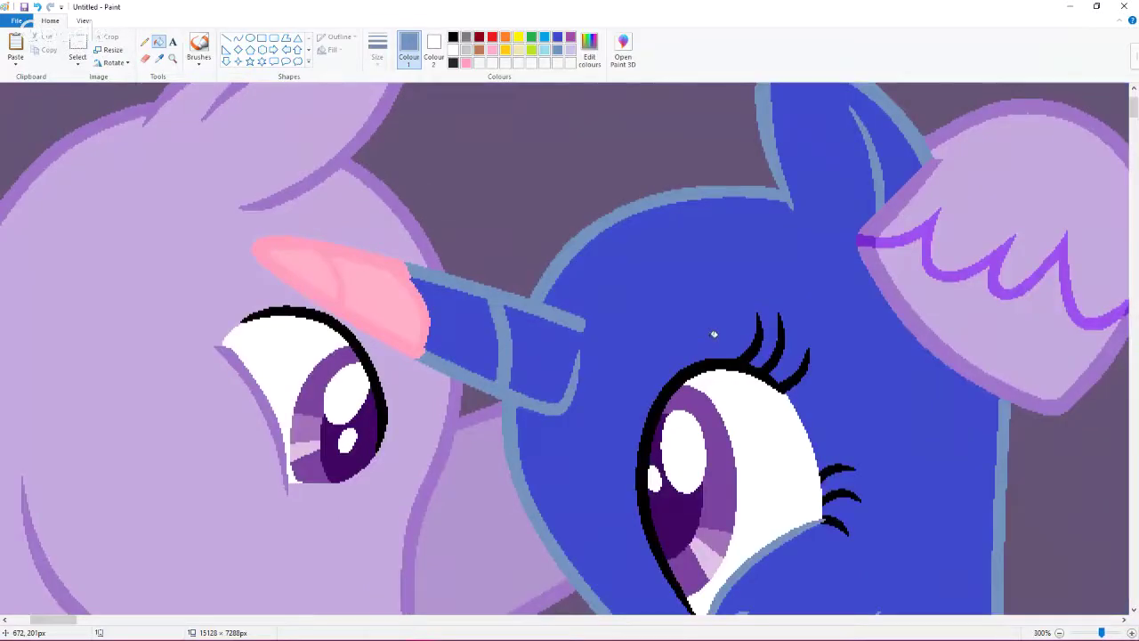
Step: Sample the smaller pony's blue coat, then fill its far legs and recolour its body and head with a slightly lighter blue
{"action": "scroll", "coordinate": [713, 334], "scroll_direction": "down", "scroll_amount": 2}
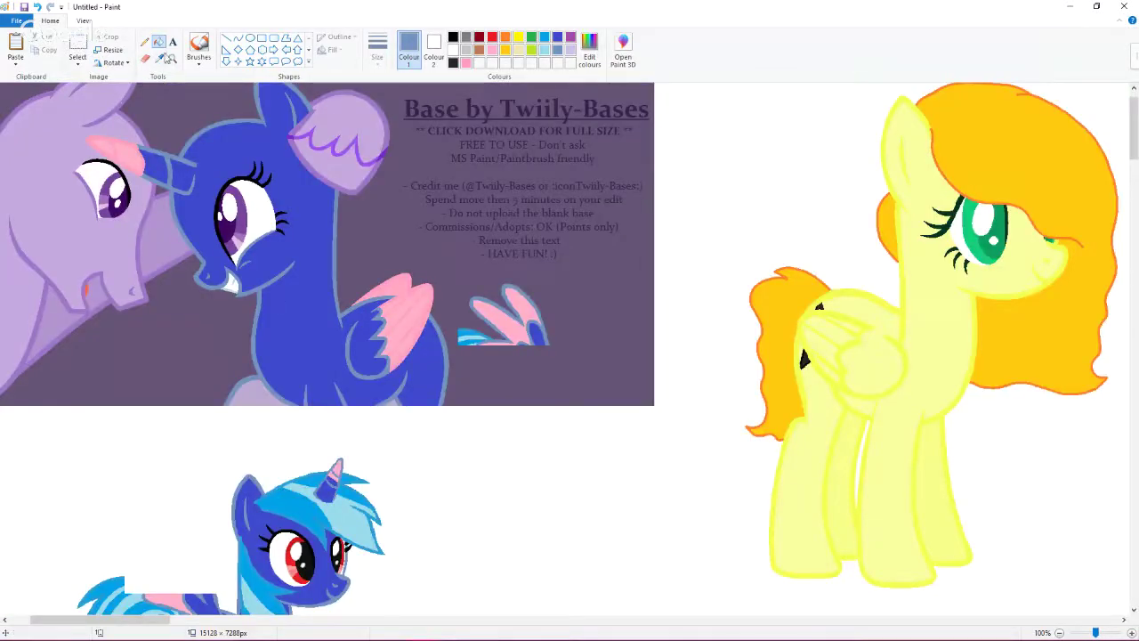
{"action": "left_click", "coordinate": [160, 57]}
{"action": "scroll", "coordinate": [400, 354], "scroll_direction": "down", "scroll_amount": 3}
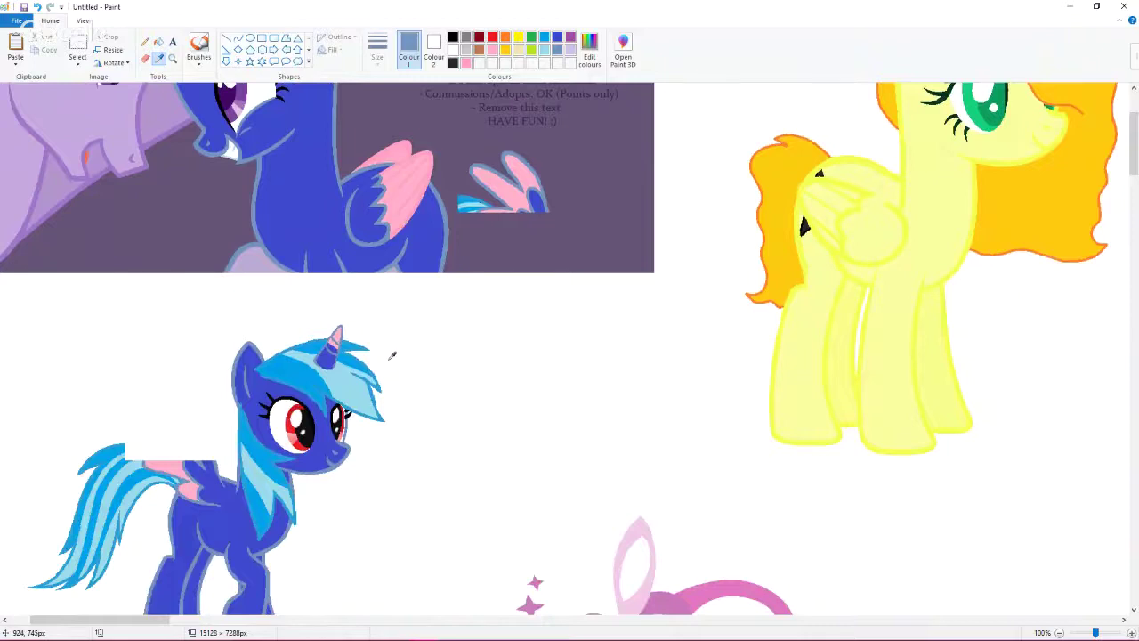
{"action": "scroll", "coordinate": [391, 356], "scroll_direction": "down", "scroll_amount": 3}
{"action": "scroll", "coordinate": [804, 93], "scroll_direction": "up", "scroll_amount": 3}
{"action": "left_click", "coordinate": [383, 195]}
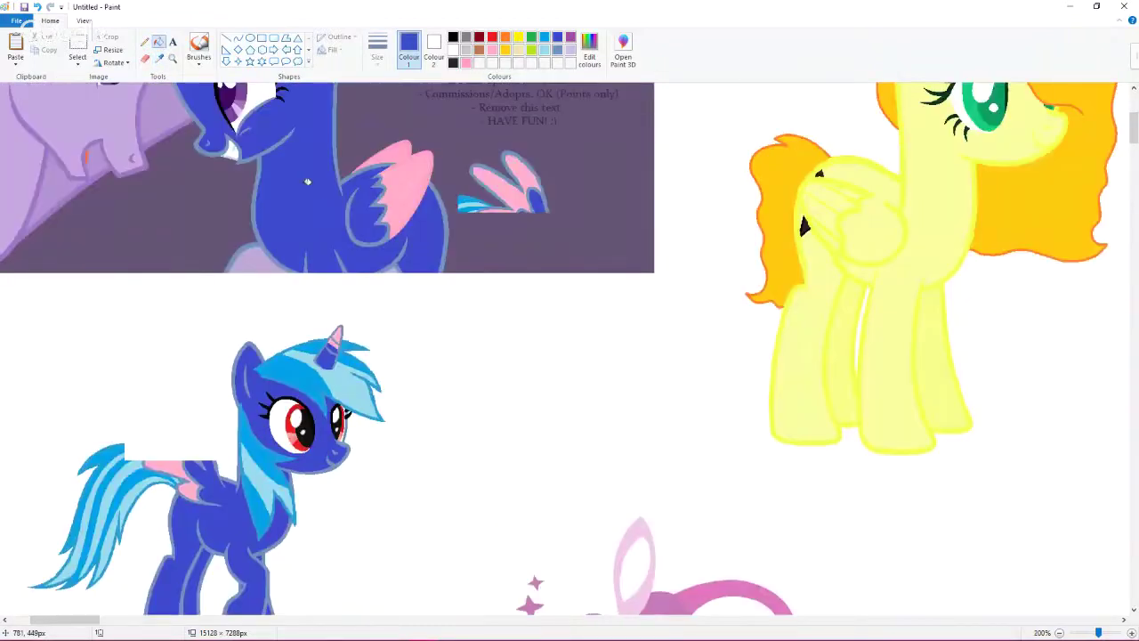
{"action": "scroll", "coordinate": [473, 310], "scroll_direction": "up", "scroll_amount": 1, "text": "ctrl"}
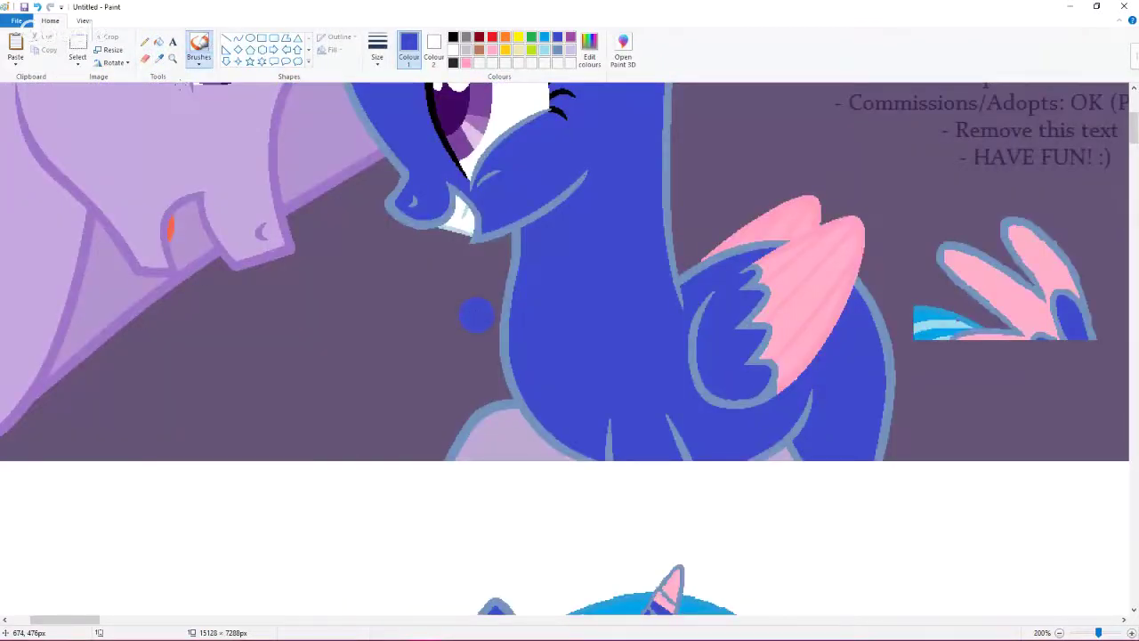
{"action": "left_click", "coordinate": [158, 58]}
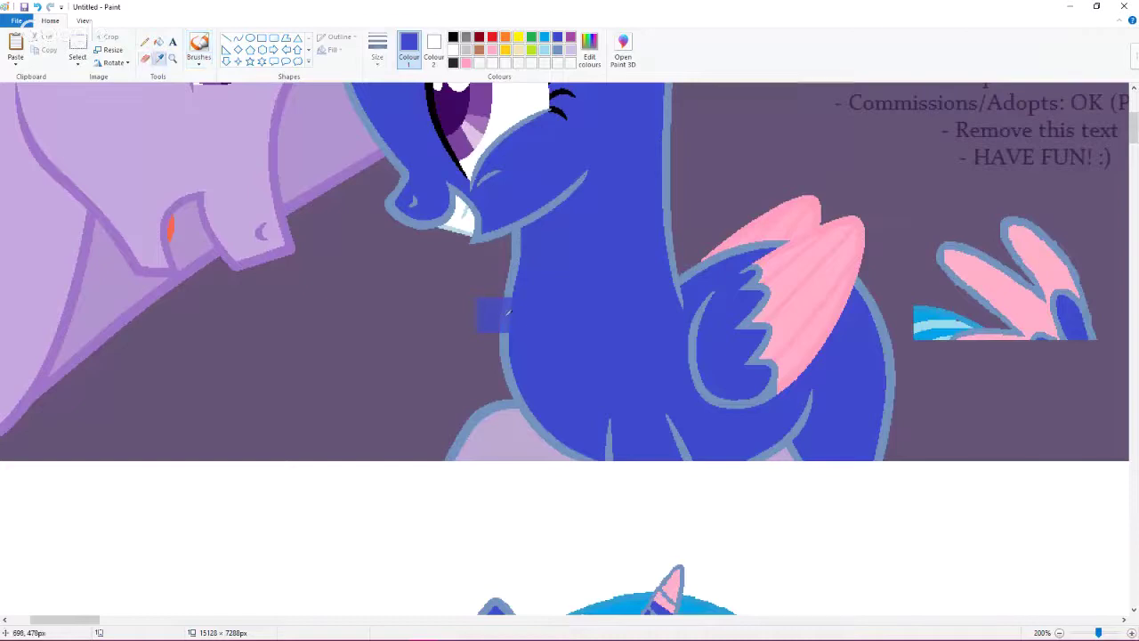
{"action": "left_click", "coordinate": [506, 314]}
{"action": "left_click", "coordinate": [158, 41]}
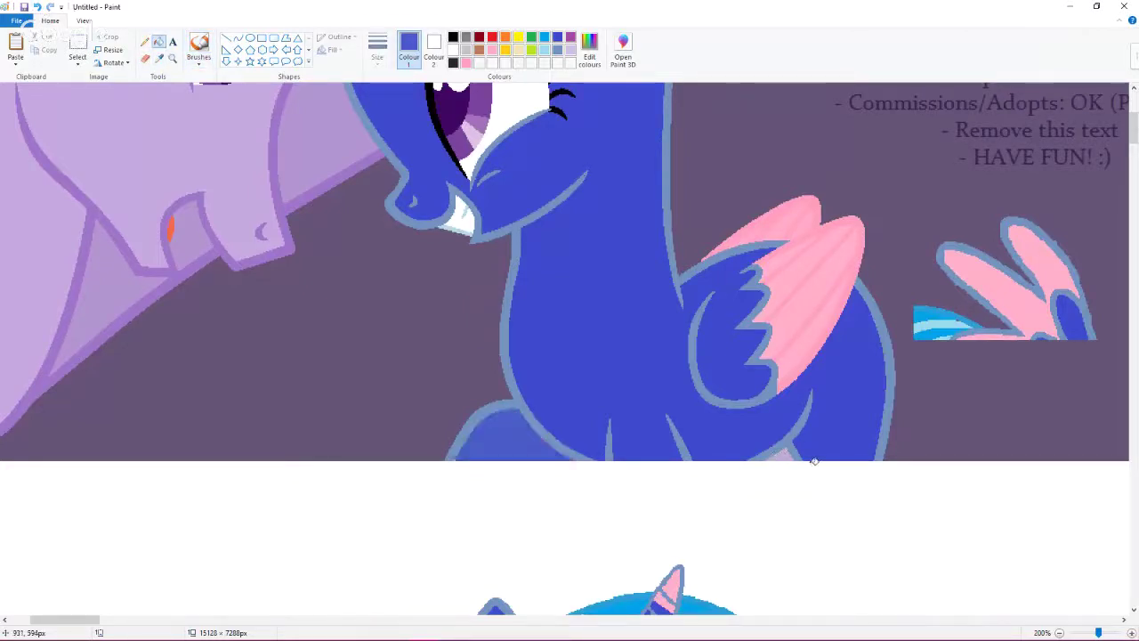
{"action": "left_click", "coordinate": [602, 382]}
Step: Sample the darker blue from the reference pony's ear and fill the smaller pony's far legs with it
{"action": "left_click", "coordinate": [160, 59]}
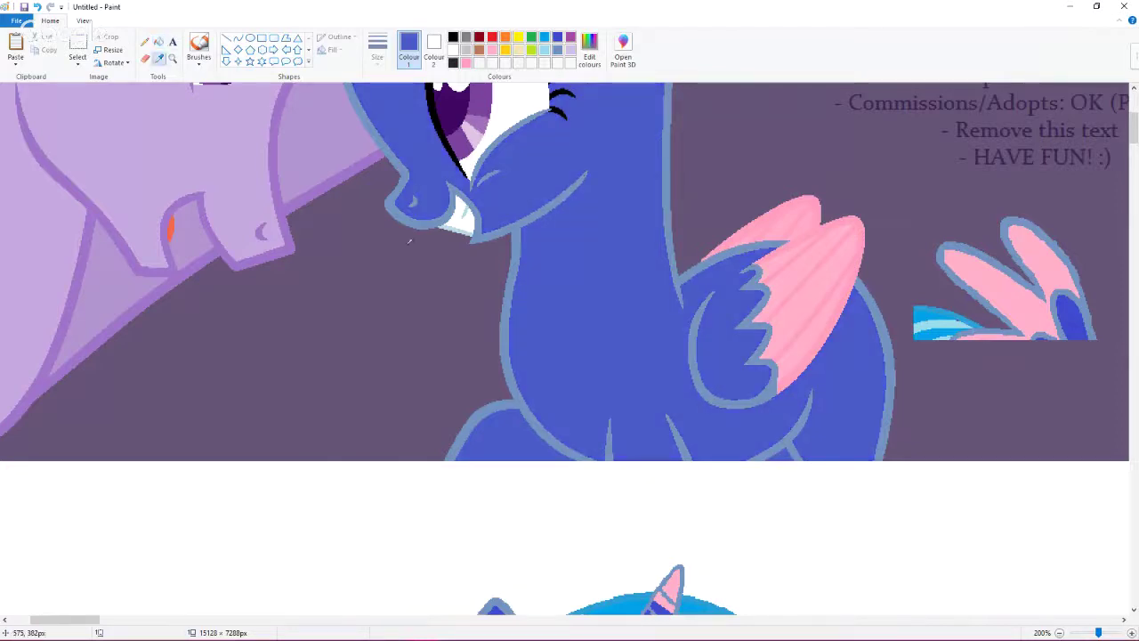
{"action": "scroll", "coordinate": [481, 387], "scroll_direction": "down", "scroll_amount": 3}
{"action": "left_click", "coordinate": [499, 493]}
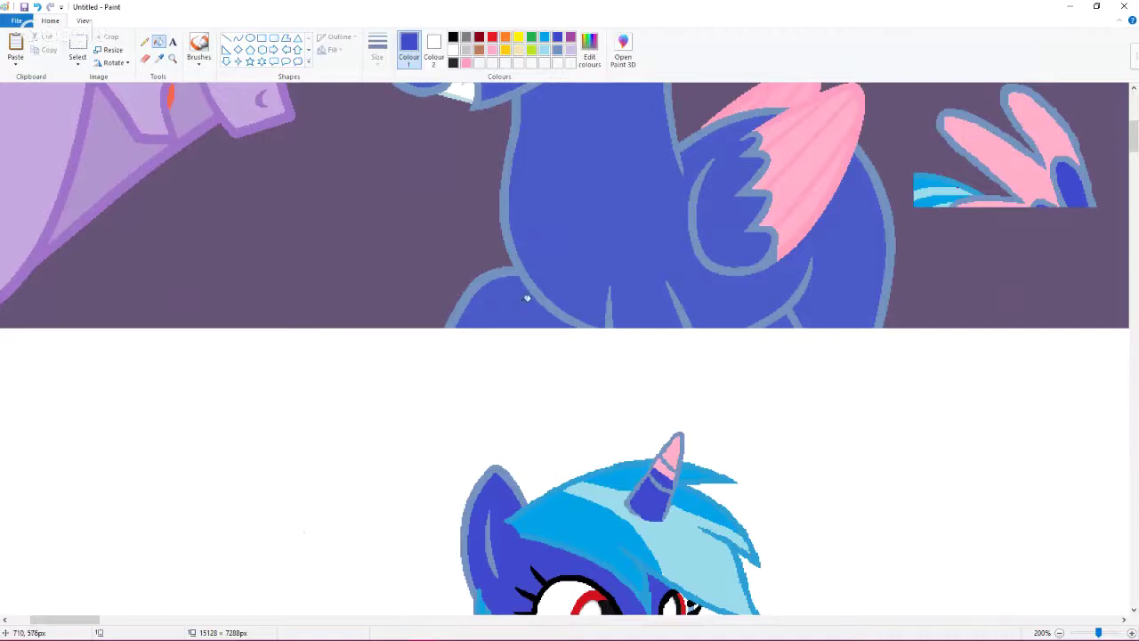
{"action": "left_click", "coordinate": [788, 321]}
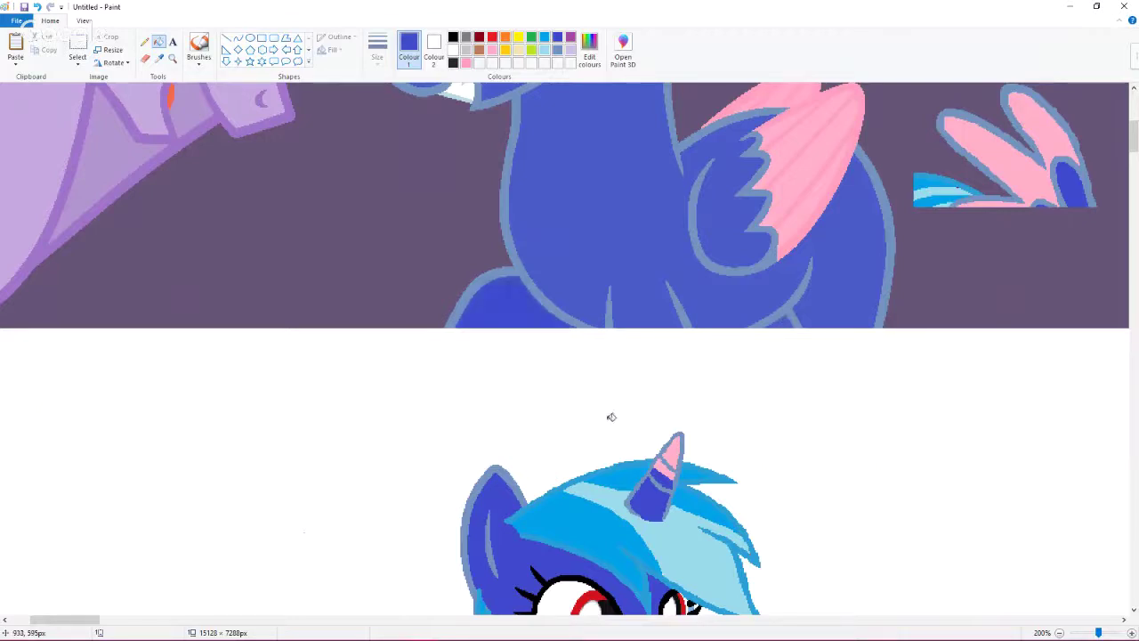
Step: Recolour the blue sections of the smaller pony's horn with the lighter blue of its head
{"action": "scroll", "coordinate": [397, 373], "scroll_direction": "up", "scroll_amount": 3}
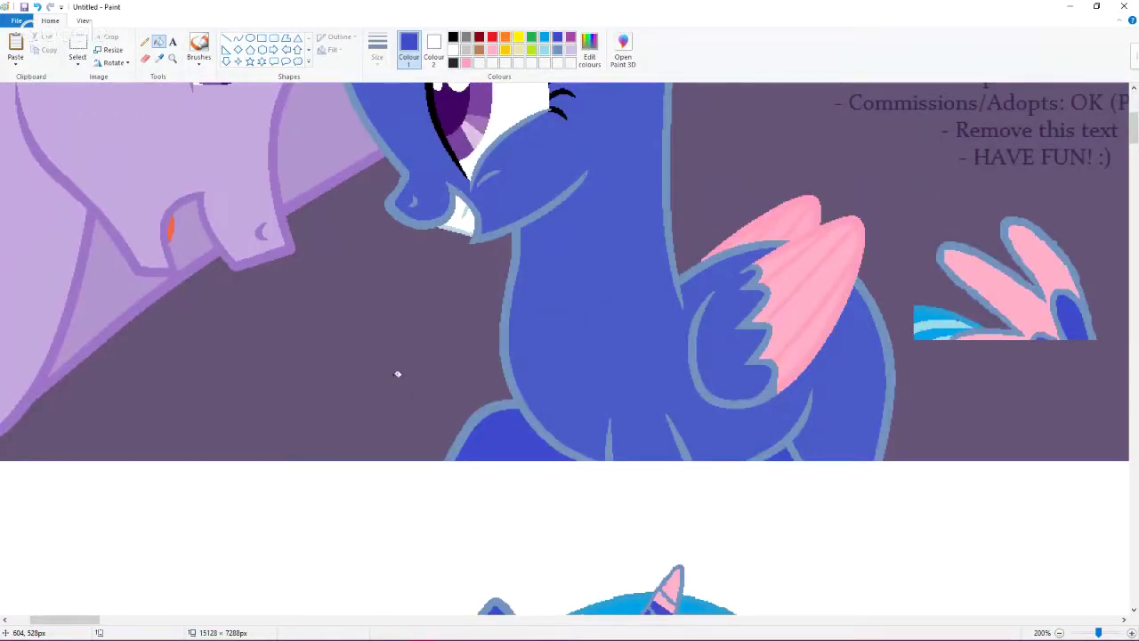
{"action": "scroll", "coordinate": [397, 374], "scroll_direction": "up", "scroll_amount": 5}
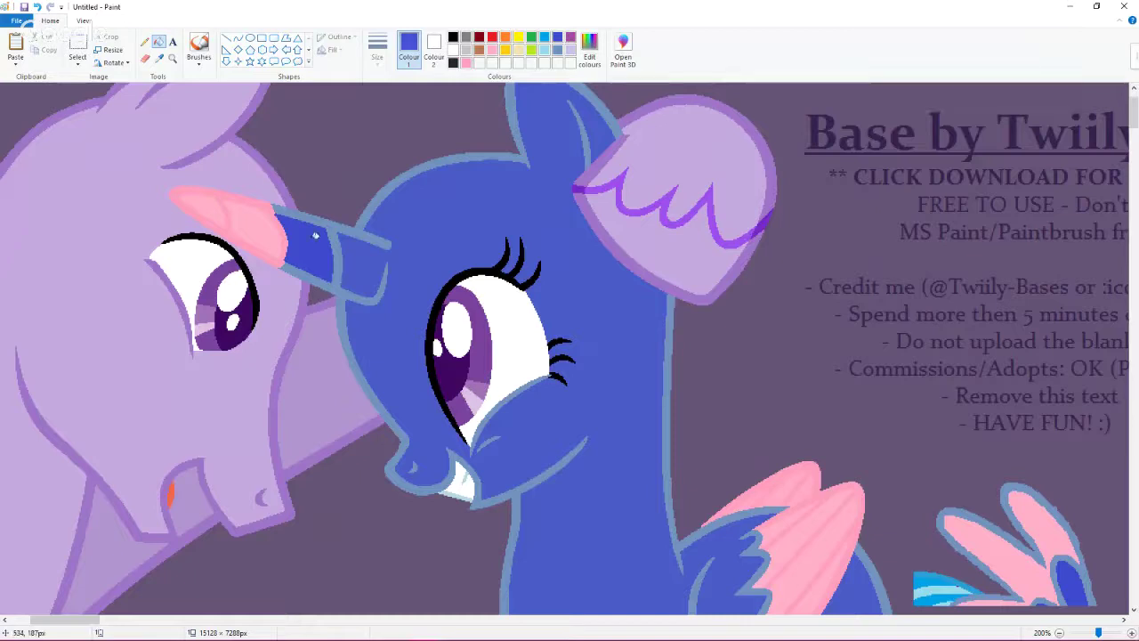
{"action": "scroll", "coordinate": [414, 303], "scroll_direction": "down", "scroll_amount": 1}
{"action": "scroll", "coordinate": [414, 303], "scroll_direction": "up", "scroll_amount": 1}
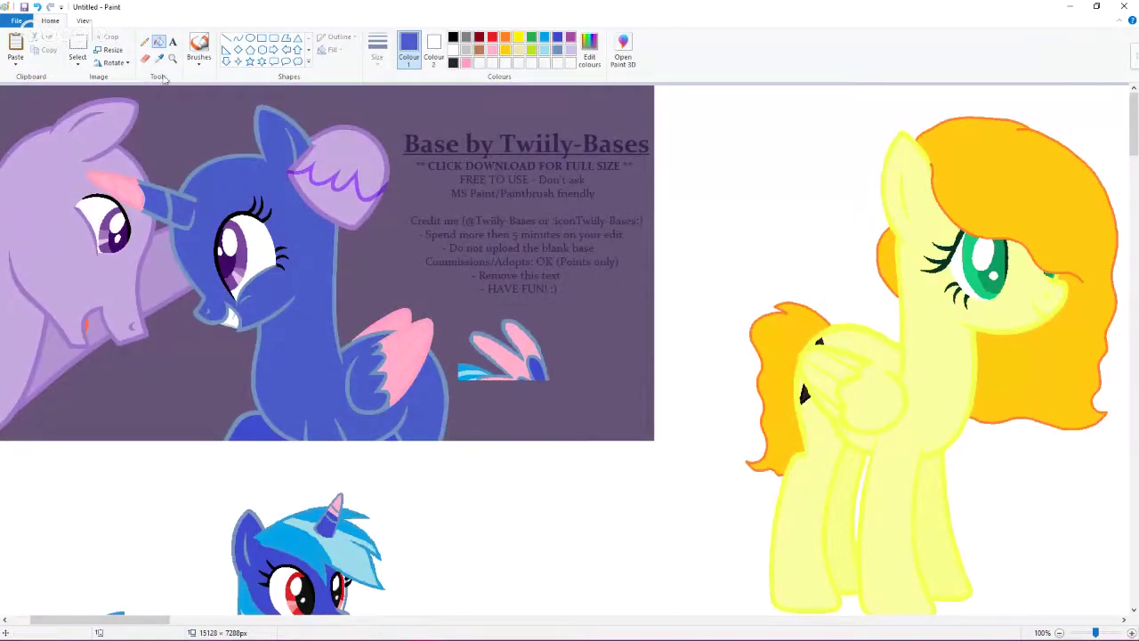
Step: Fill the larger pony's head, ear, eyelid and muzzle outlines with the palette's bright blue
{"action": "scroll", "coordinate": [410, 267], "scroll_direction": "up", "scroll_amount": 1}
{"action": "scroll", "coordinate": [402, 152], "scroll_direction": "up", "scroll_amount": 1}
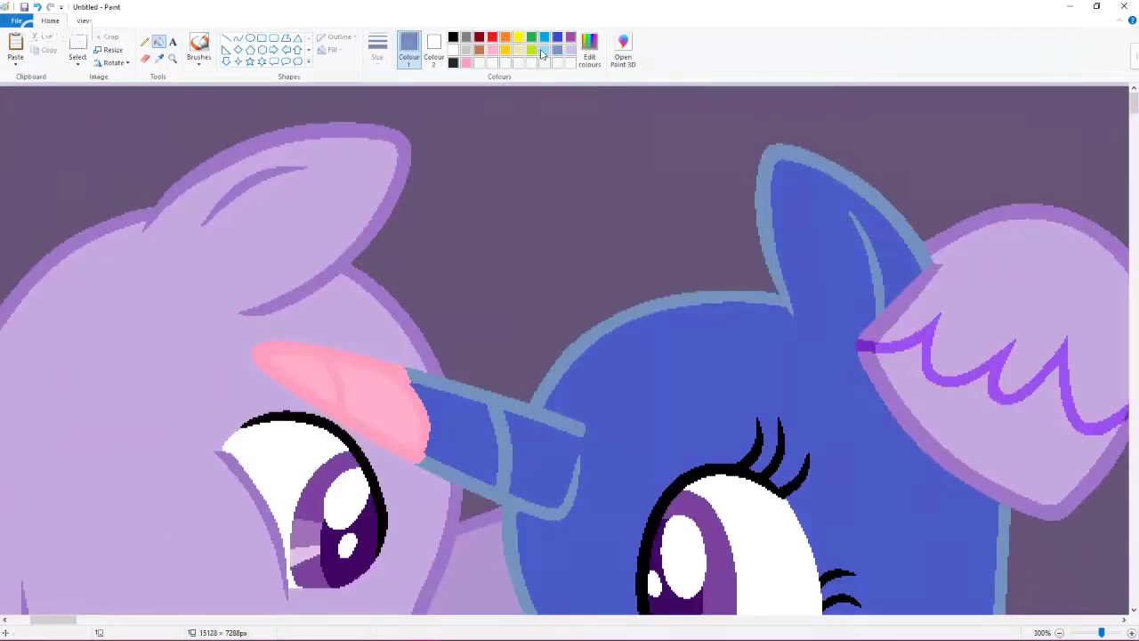
{"action": "left_click", "coordinate": [544, 37]}
{"action": "left_click", "coordinate": [236, 158]}
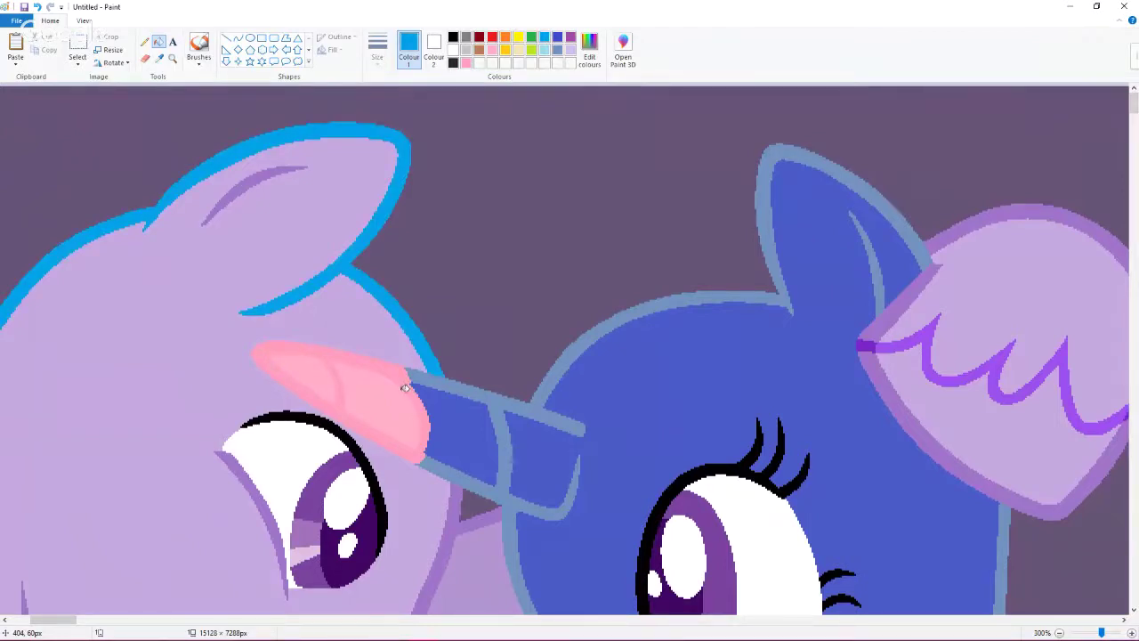
{"action": "scroll", "coordinate": [405, 389], "scroll_direction": "down", "scroll_amount": 3}
{"action": "left_click", "coordinate": [413, 410]}
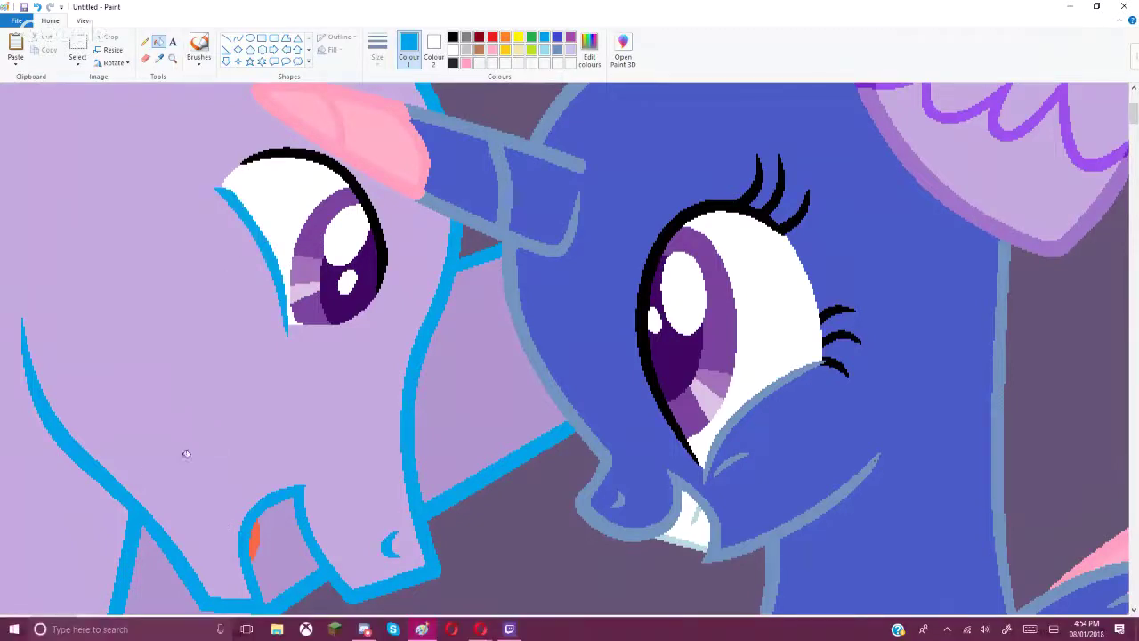
Step: Fill the larger pony's remaining purple chest and leg outlines with the same bright blue
{"action": "left_click_drag", "start_coordinate": [54, 623], "coordinate": [40, 623]}
{"action": "scroll", "coordinate": [211, 448], "scroll_direction": "down", "scroll_amount": 5}
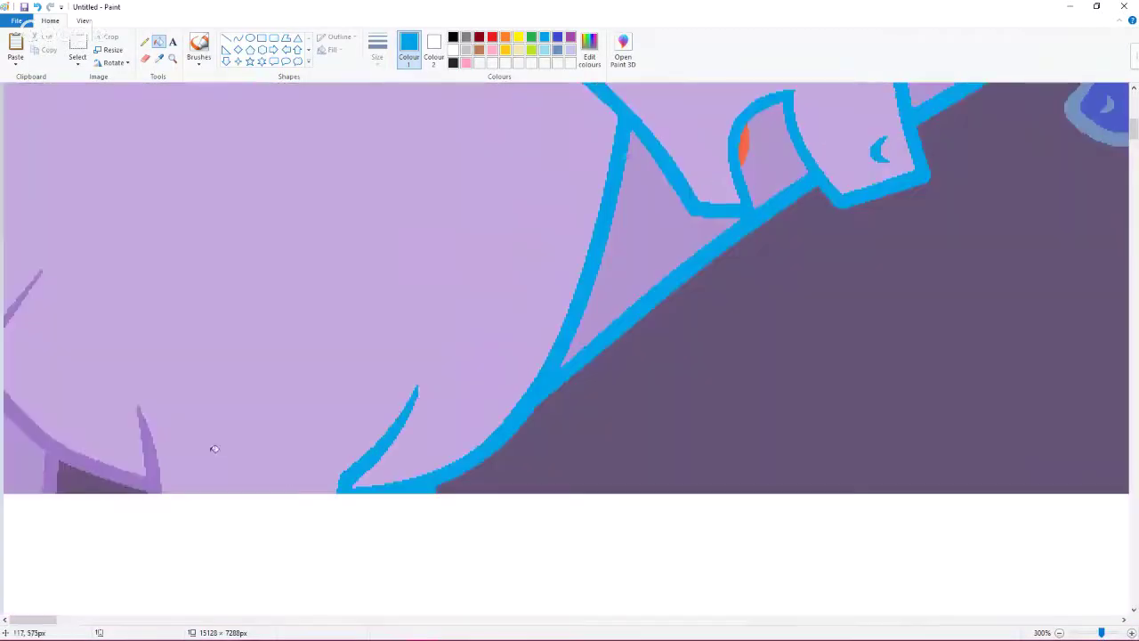
{"action": "left_click", "coordinate": [130, 477]}
{"action": "scroll", "coordinate": [477, 312], "scroll_direction": "down", "scroll_amount": 3}
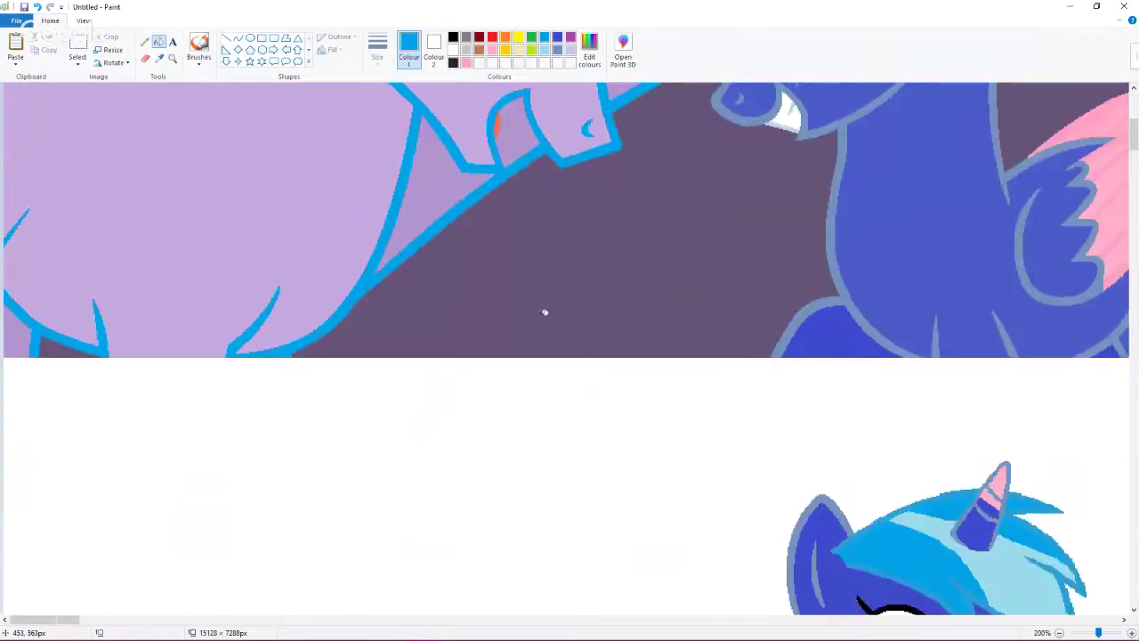
Step: Fill the outline of the larger pony's raised hoof beside the smaller pony's ear with bright blue
{"action": "scroll", "coordinate": [365, 266], "scroll_direction": "up", "scroll_amount": 1}
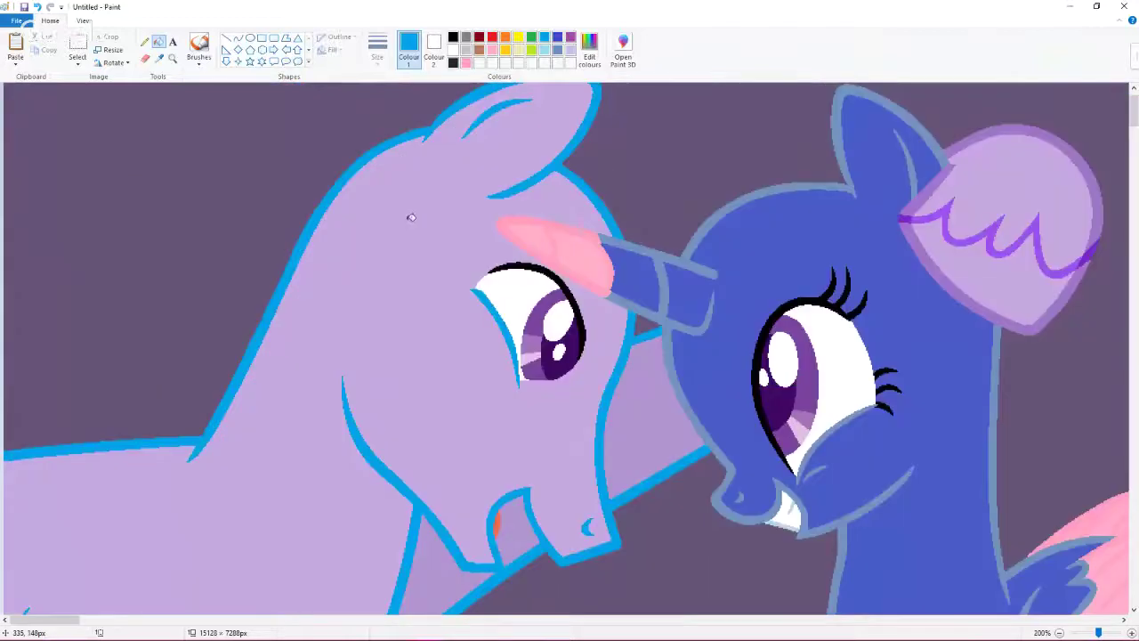
{"action": "left_click", "coordinate": [1003, 129]}
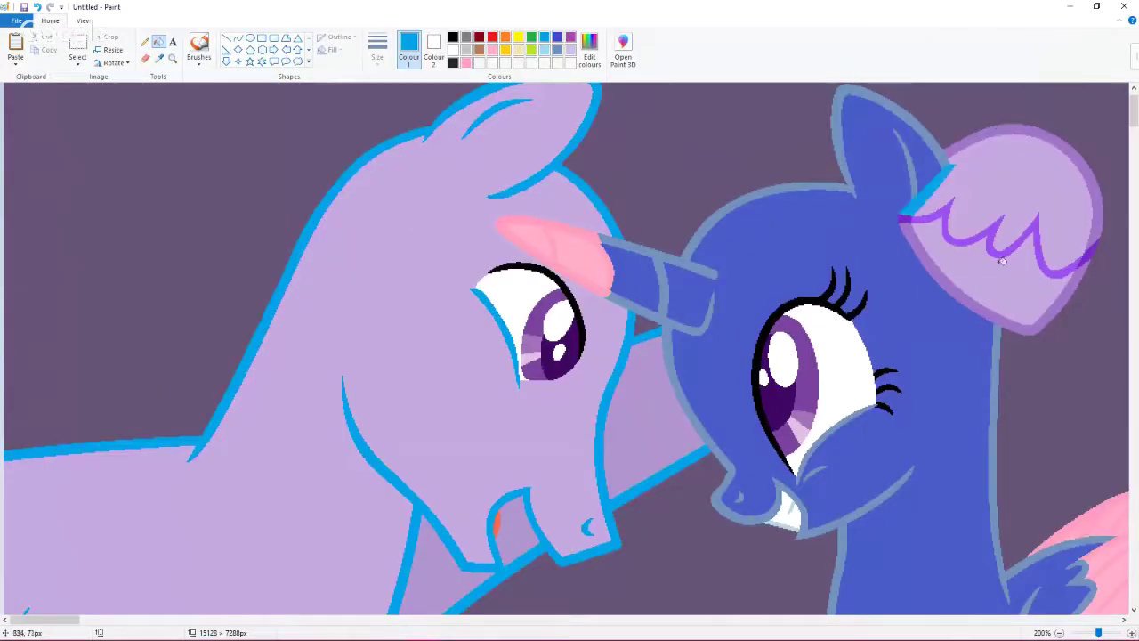
{"action": "left_click", "coordinate": [908, 215]}
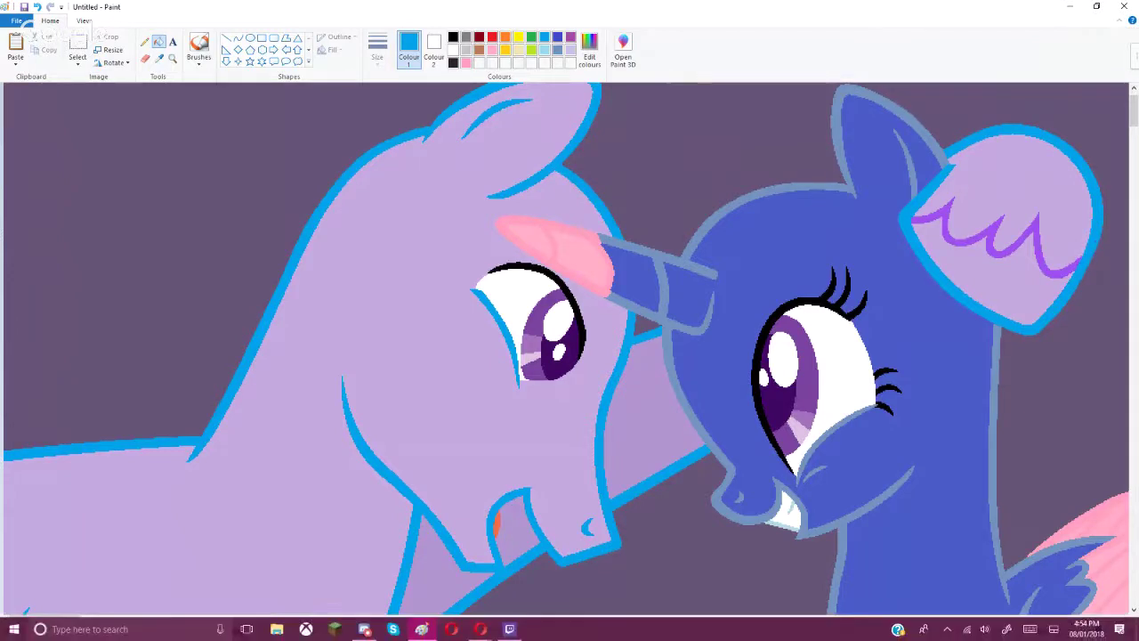
Step: Sample the larger pony's light purple coat and fill the wavy line across its raised hoof with it
{"action": "left_click", "coordinate": [159, 57]}
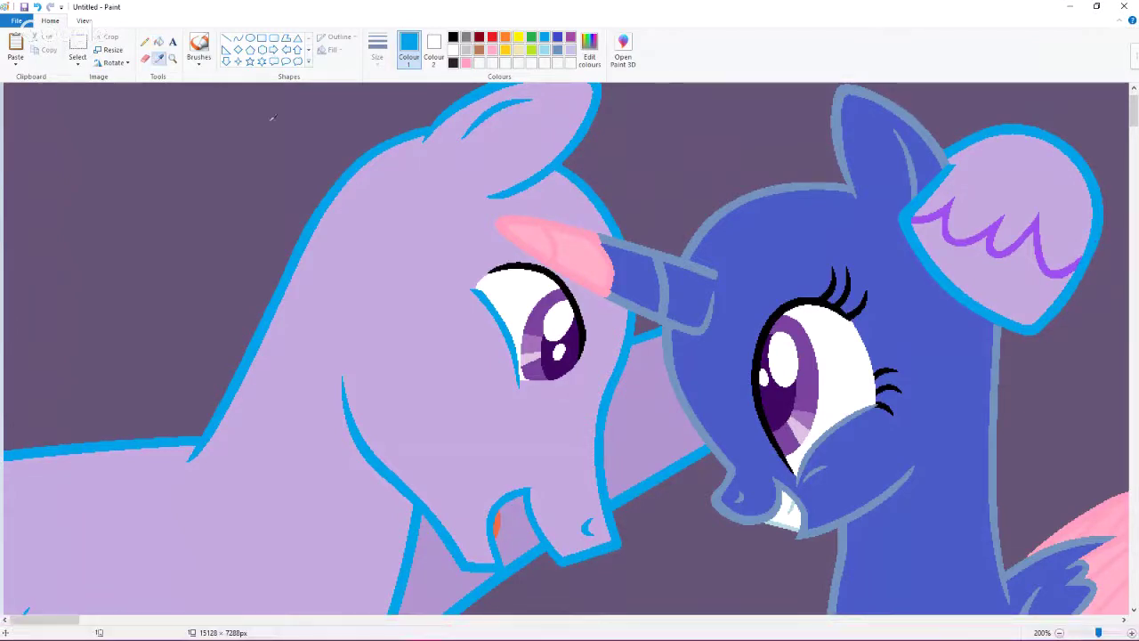
{"action": "left_click", "coordinate": [418, 183]}
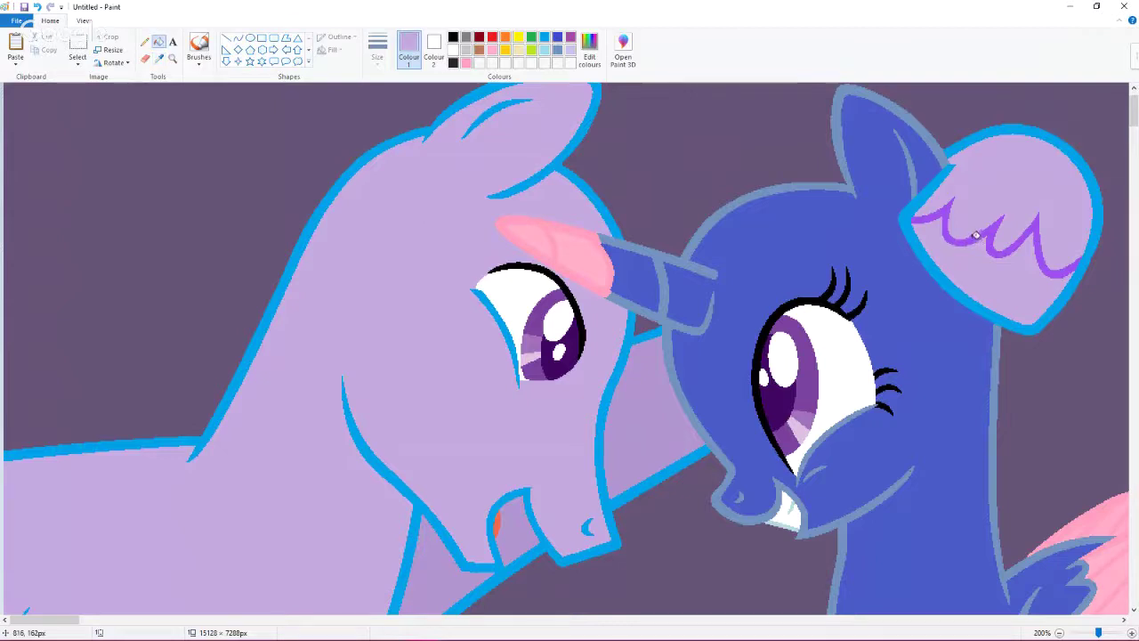
{"action": "left_click", "coordinate": [976, 237]}
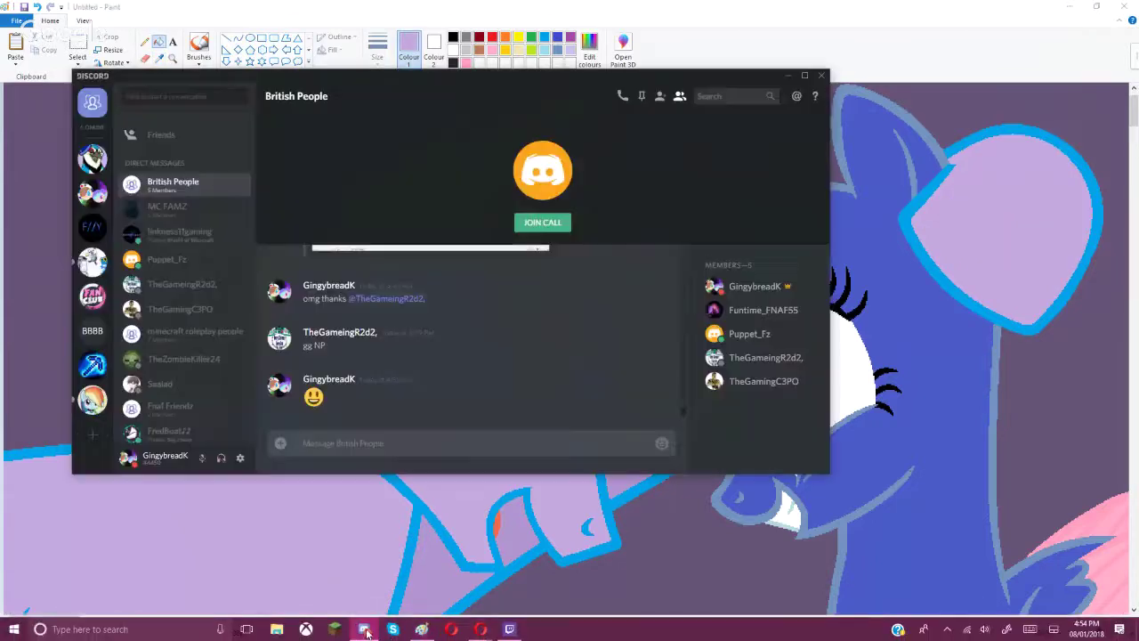
Step: Switch to Discord and send "are you guys watching?" to the British People group chat
{"action": "left_click", "coordinate": [365, 629]}
{"action": "type", "text": "are"}
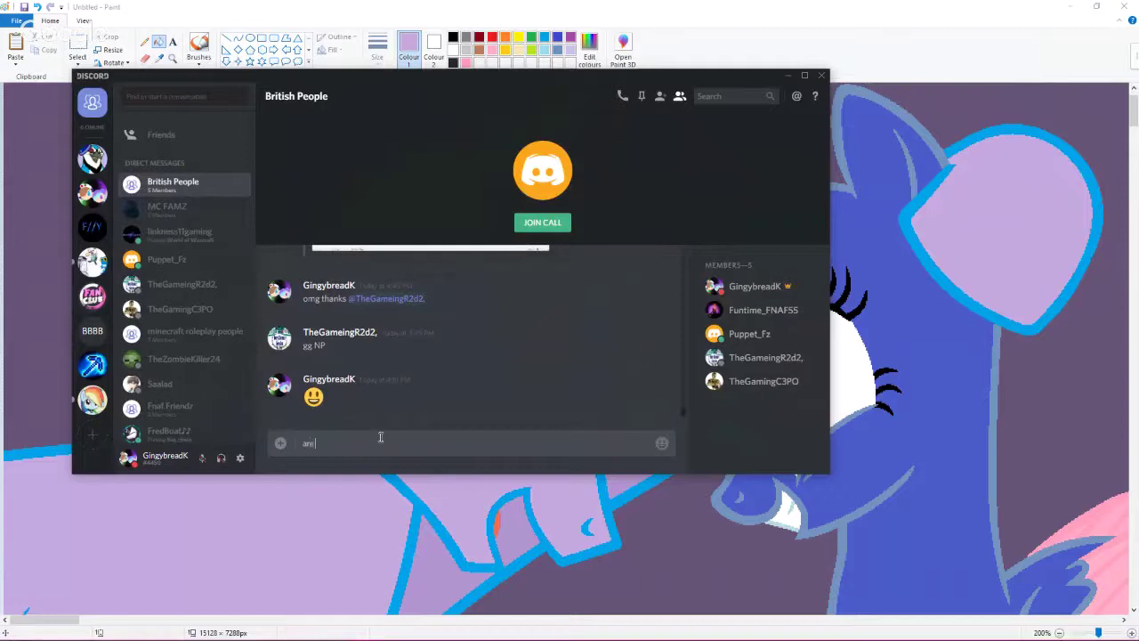
{"action": "type", "text": " you "}
{"action": "type", "text": "guys wai"}
{"action": "type", "text": "ching?"}
{"action": "key", "text": "Return"}
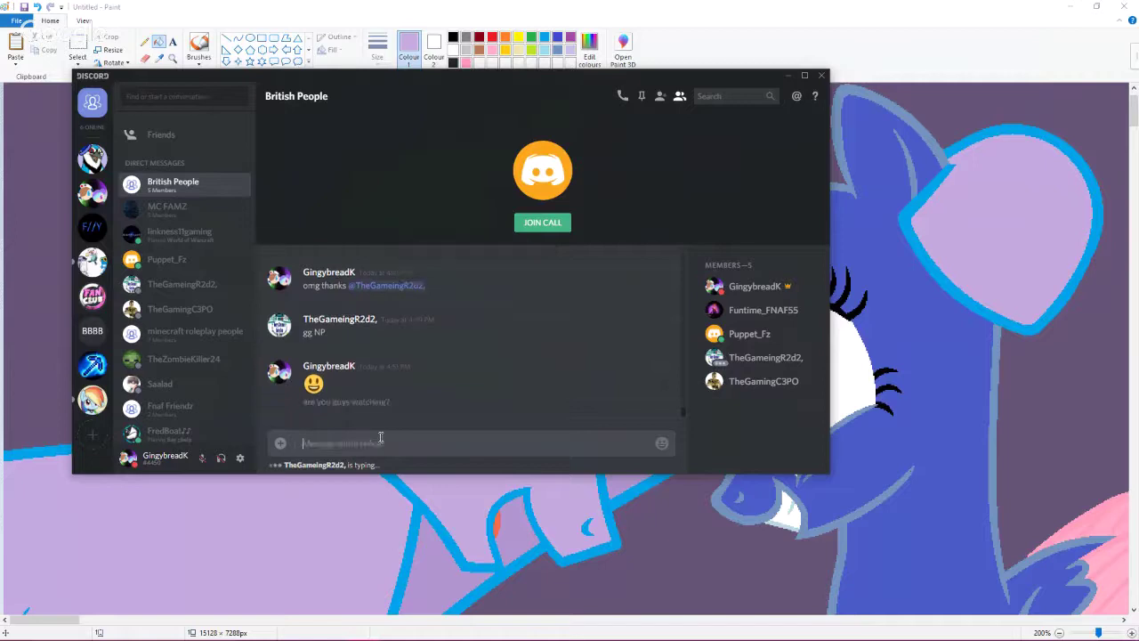
Step: Return to Paint, mix a lighter blue from the outline colour, and fill the left pony's body and raised hoof with it
{"action": "left_click", "coordinate": [799, 13]}
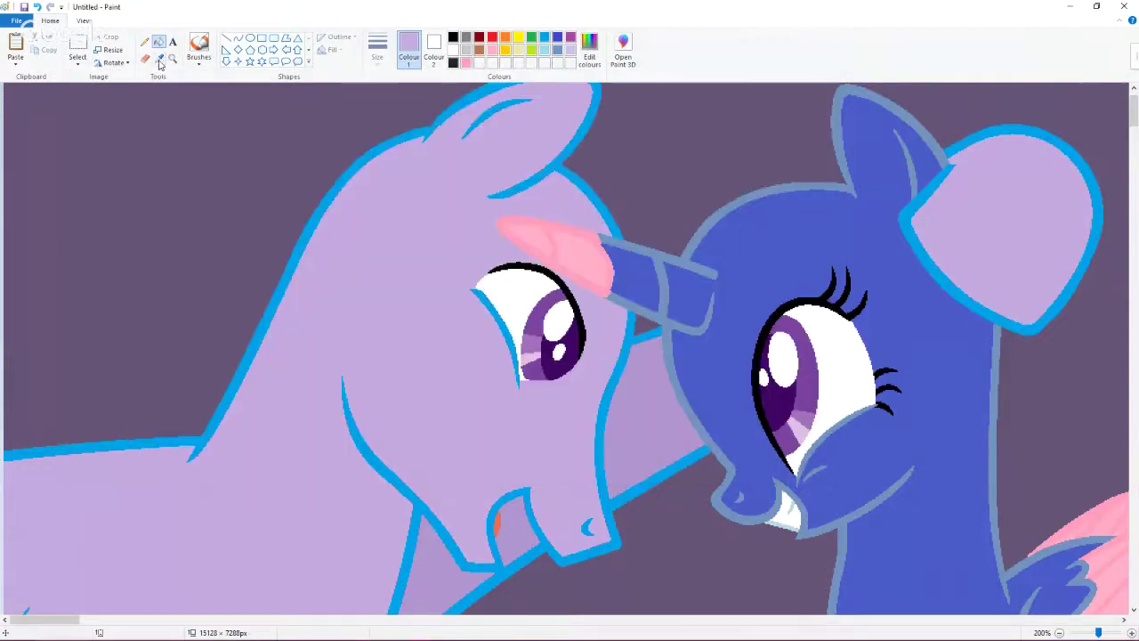
{"action": "left_click", "coordinate": [545, 37]}
{"action": "left_click", "coordinate": [589, 49]}
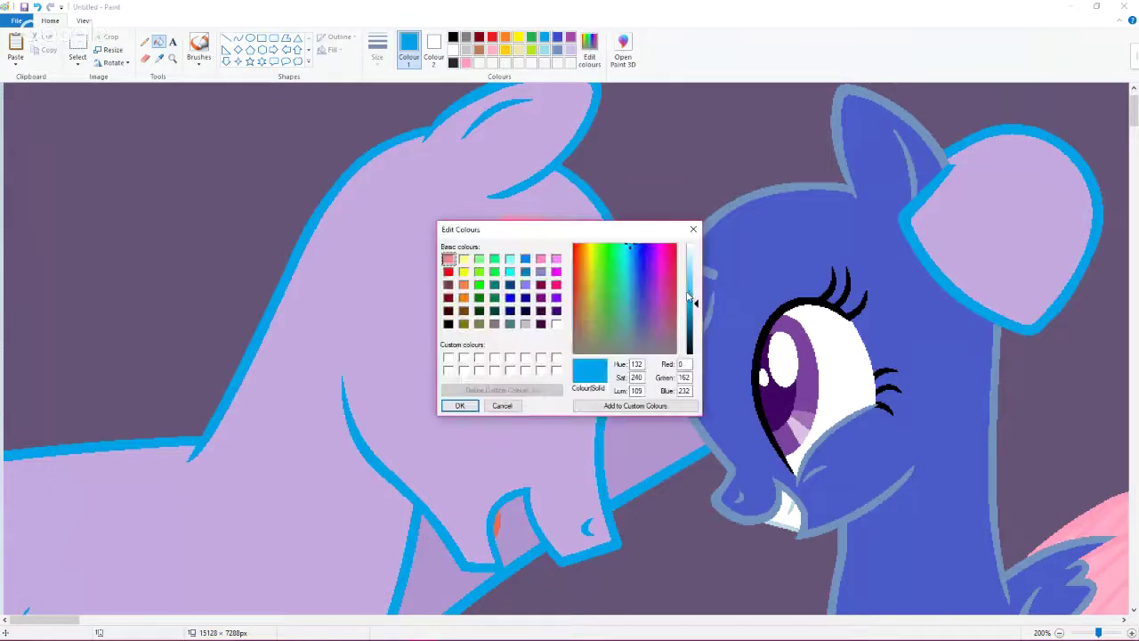
{"action": "left_click", "coordinate": [461, 405]}
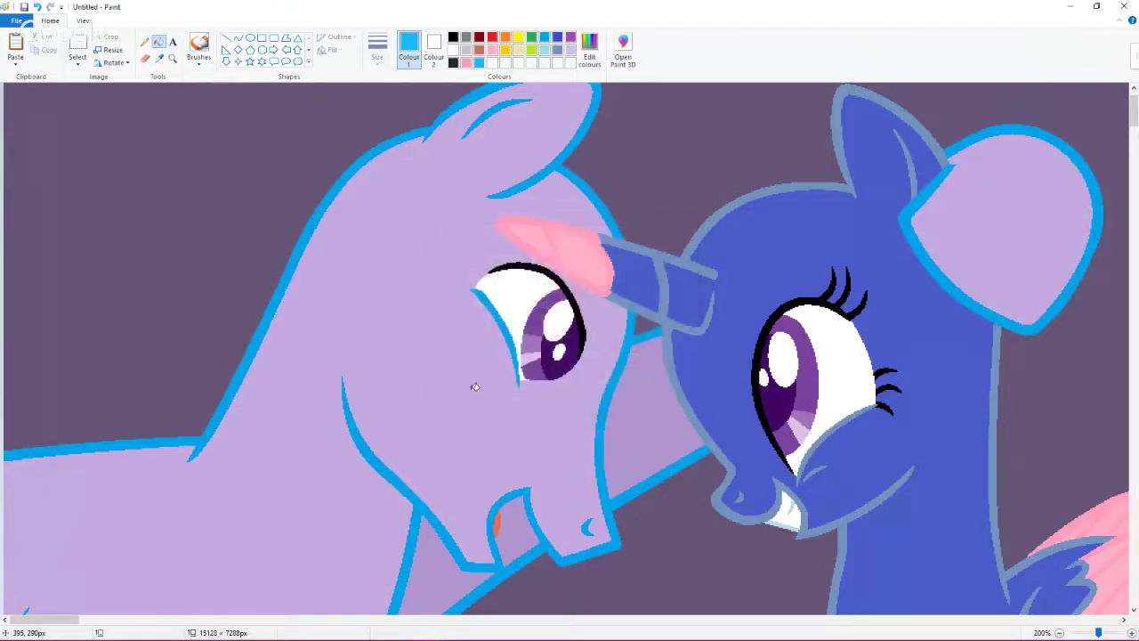
{"action": "left_click", "coordinate": [467, 392]}
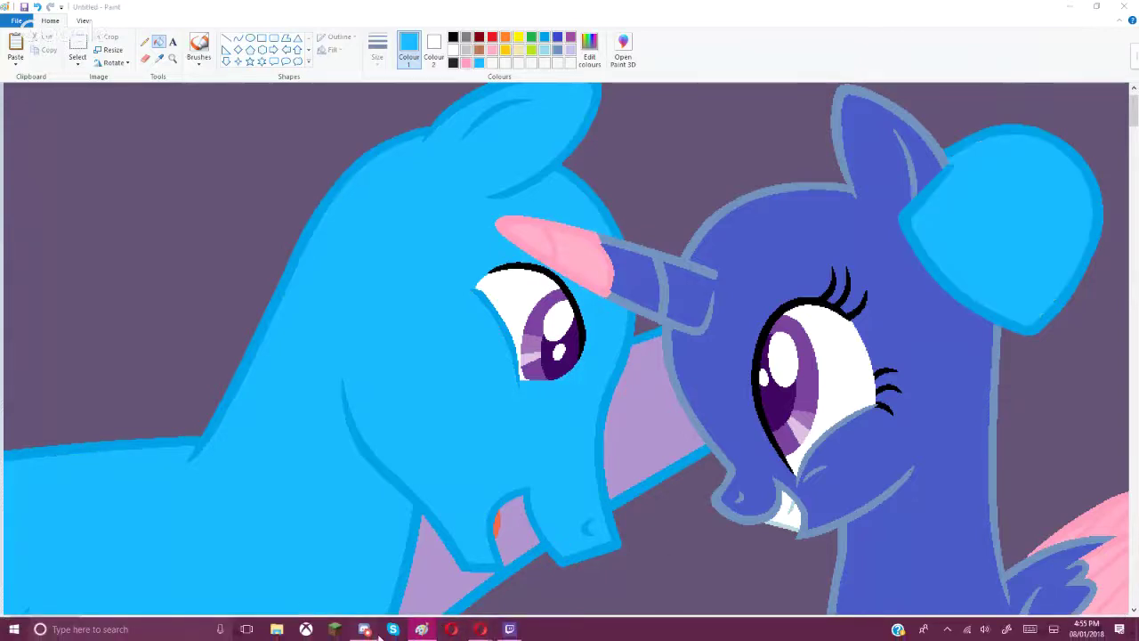
{"action": "left_click", "coordinate": [365, 632]}
{"action": "left_click", "coordinate": [564, 10]}
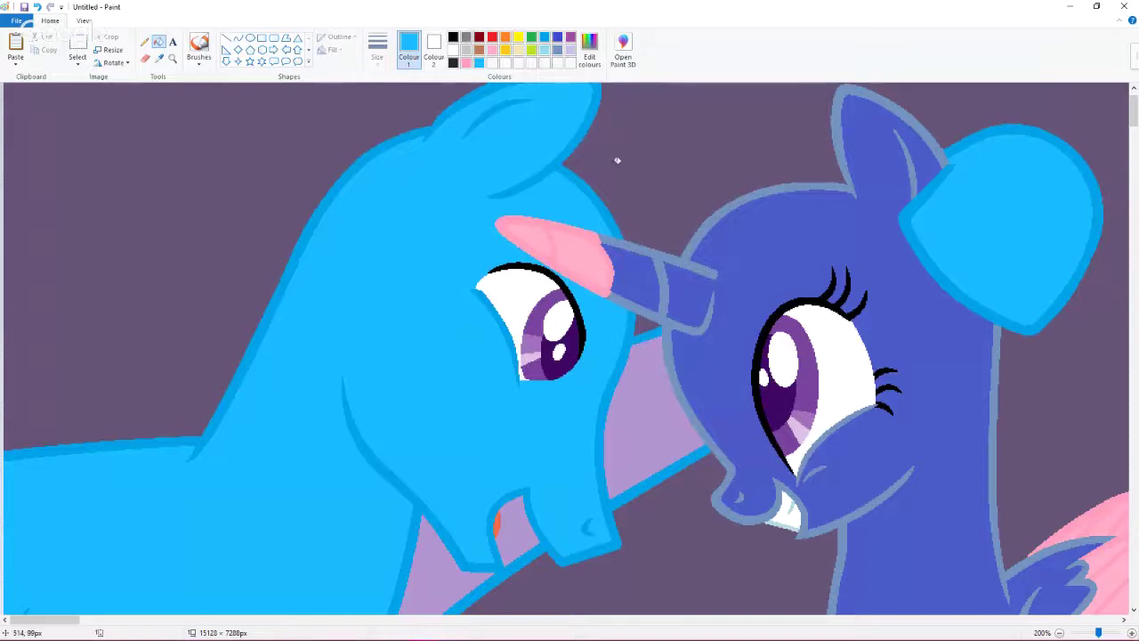
Step: Dab a brush mark over the left pony's neck edge, sample the blended blue from it, and undo the mark
{"action": "scroll", "coordinate": [617, 160], "scroll_direction": "down", "scroll_amount": 3}
{"action": "scroll", "coordinate": [617, 161], "scroll_direction": "down", "scroll_amount": 3}
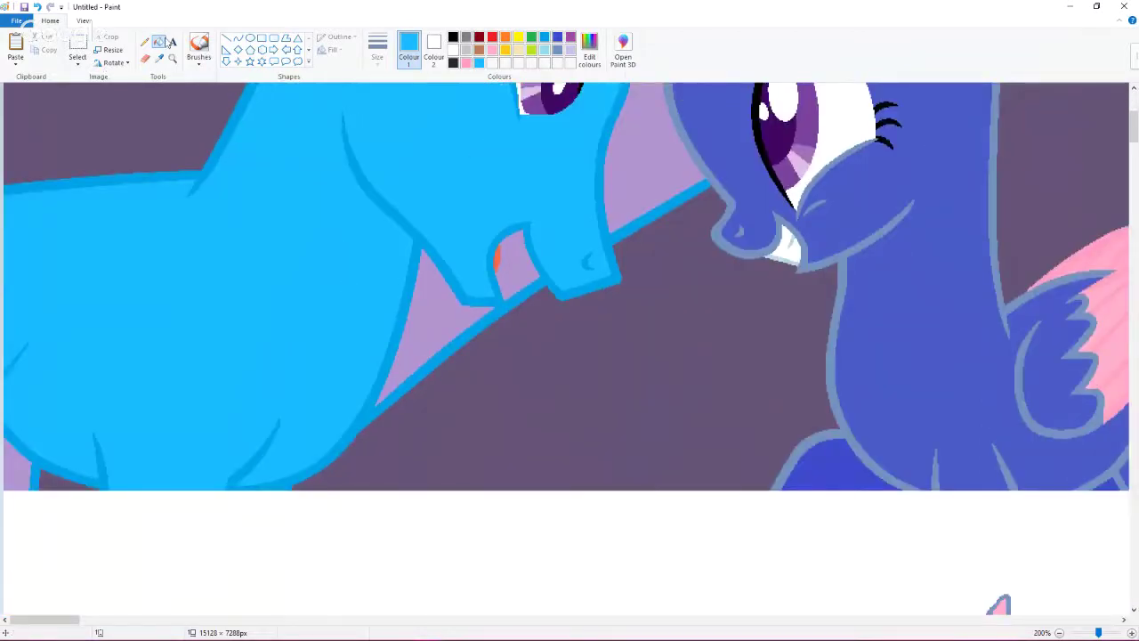
{"action": "left_click", "coordinate": [196, 45]}
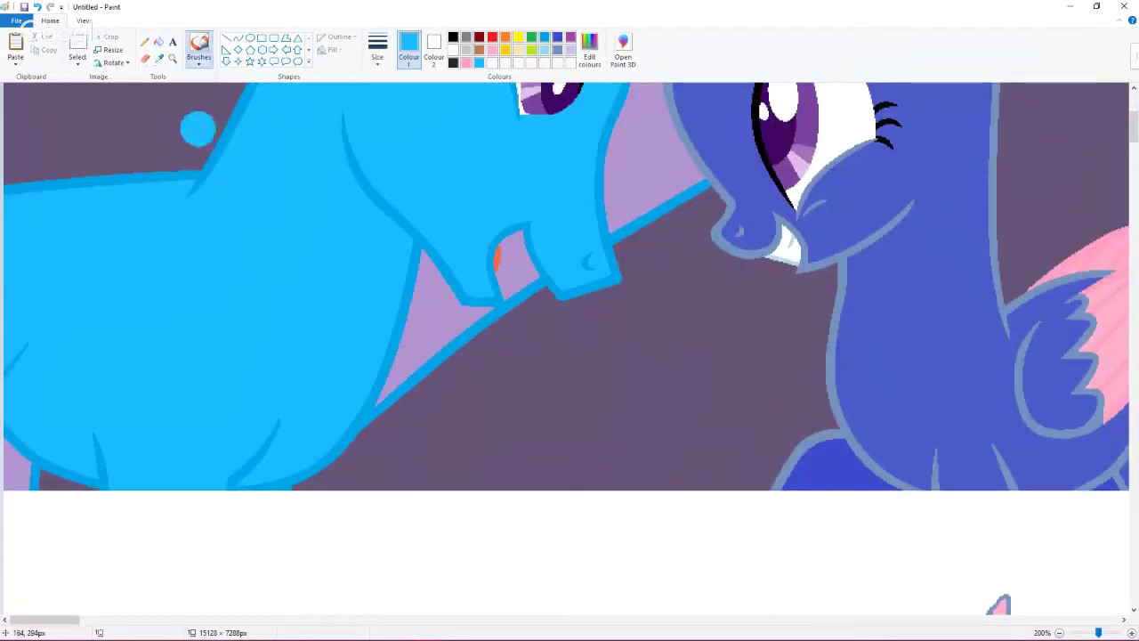
{"action": "left_click_drag", "start_coordinate": [198, 129], "coordinate": [214, 132]}
{"action": "left_click", "coordinate": [159, 58]}
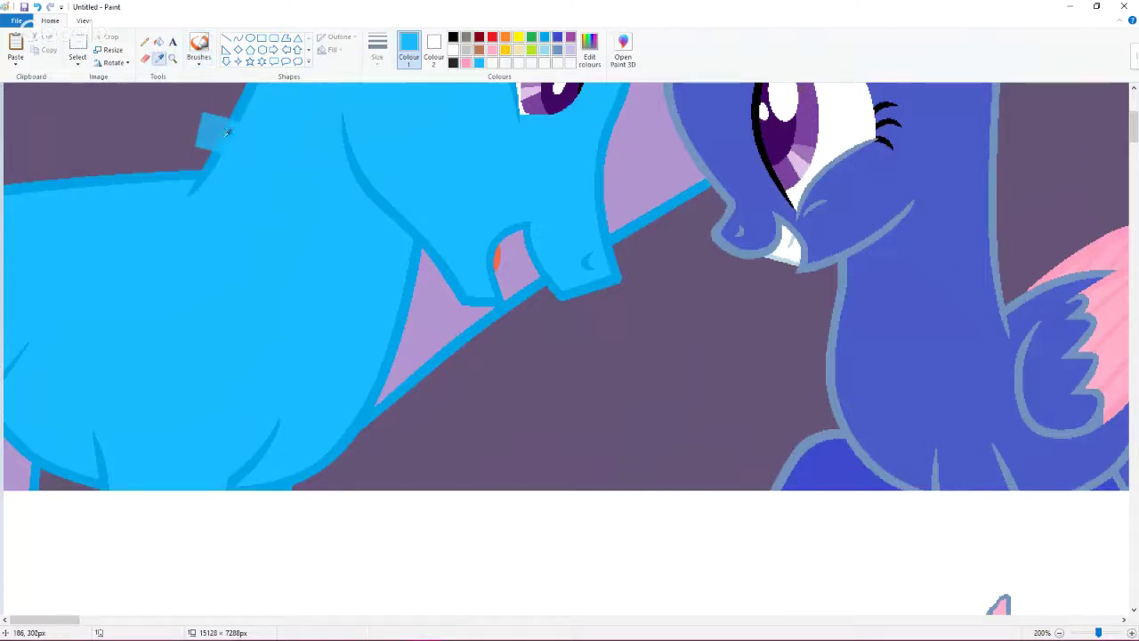
{"action": "left_click", "coordinate": [227, 131]}
{"action": "left_click", "coordinate": [36, 7]}
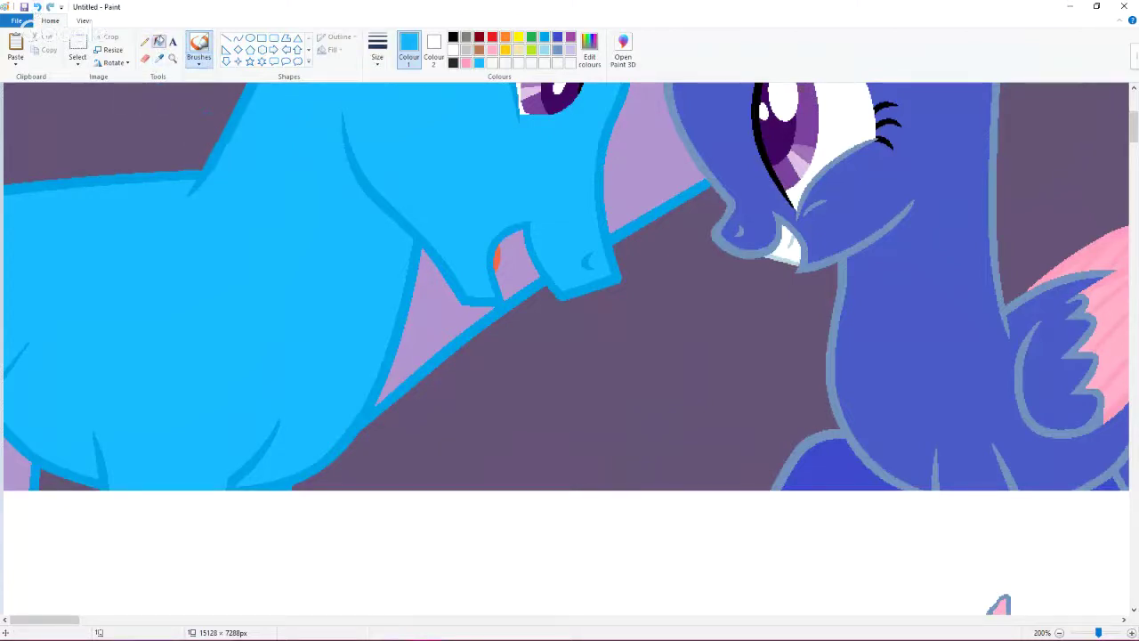
Step: Fill the lilac areas of the left pony's far legs with the sampled blue
{"action": "left_click", "coordinate": [160, 42]}
{"action": "left_click", "coordinate": [24, 471]}
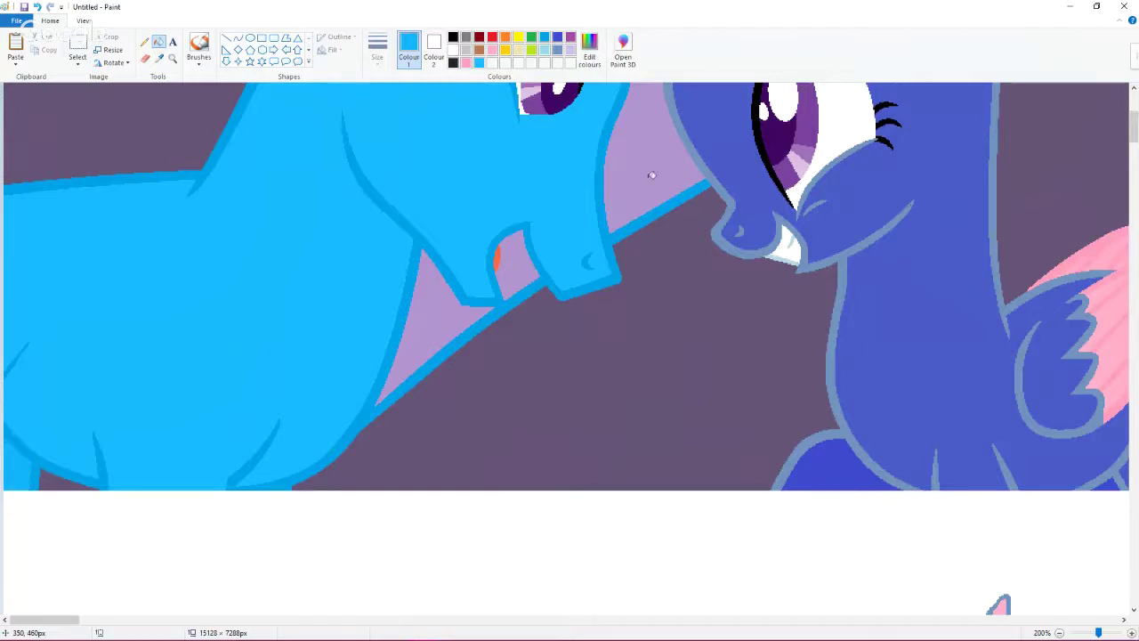
{"action": "key", "text": "ctrl+z"}
{"action": "scroll", "coordinate": [726, 359], "scroll_direction": "up", "scroll_amount": 3}
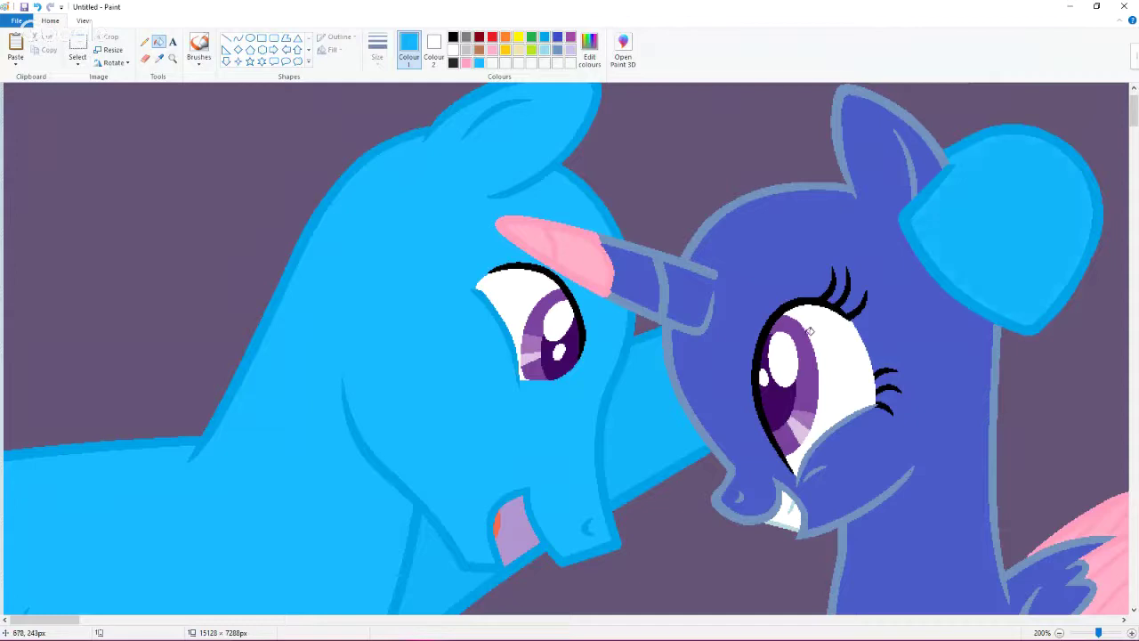
{"action": "scroll", "coordinate": [810, 331], "scroll_direction": "down", "scroll_amount": 1}
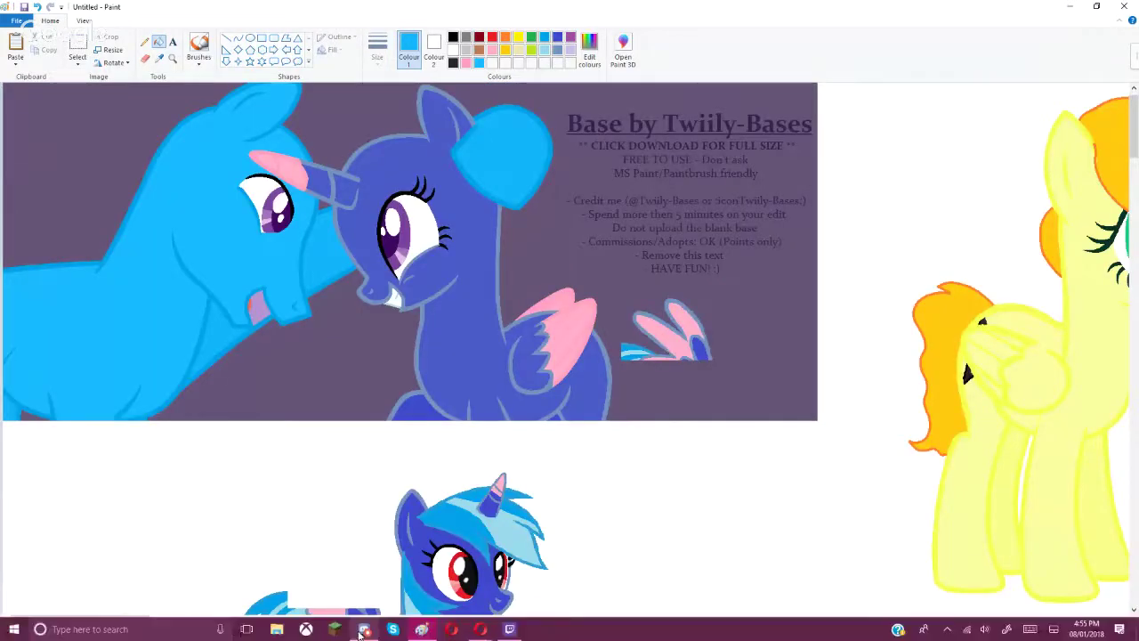
Step: Switch to Discord, message the British People group that you can't hear a member if they are talking, and return to Paint
{"action": "left_click", "coordinate": [363, 630]}
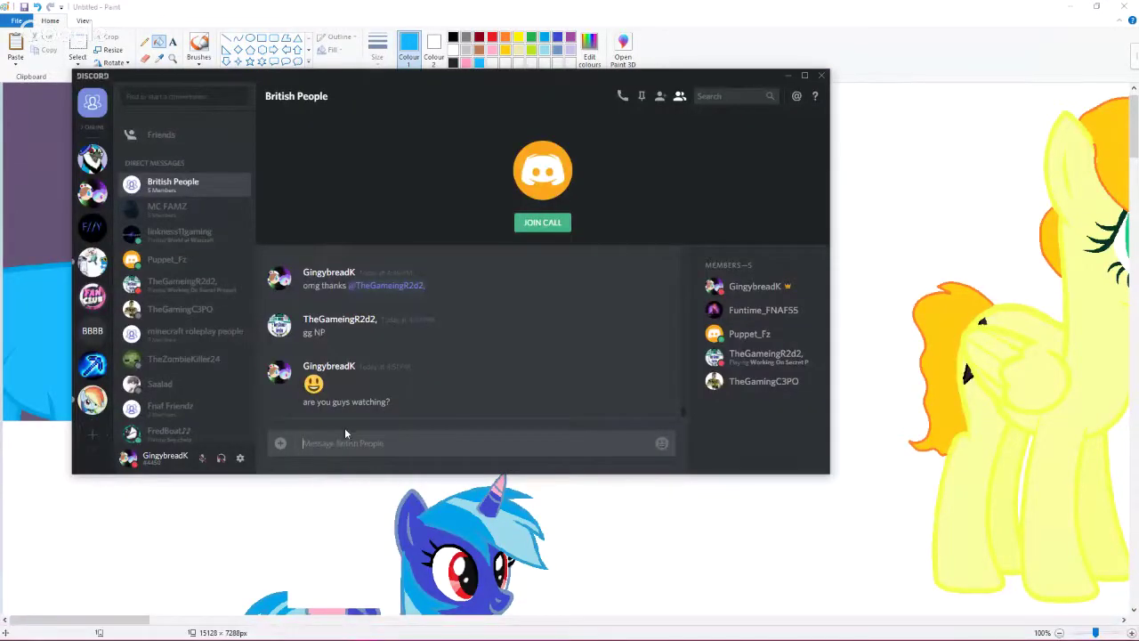
{"action": "type", "text": "pus"}
{"action": "type", "text": "pet if ur t"}
{"action": "type", "text": "alking i can't hear y"}
{"action": "type", "text": "ou"}
{"action": "key", "text": "Return"}
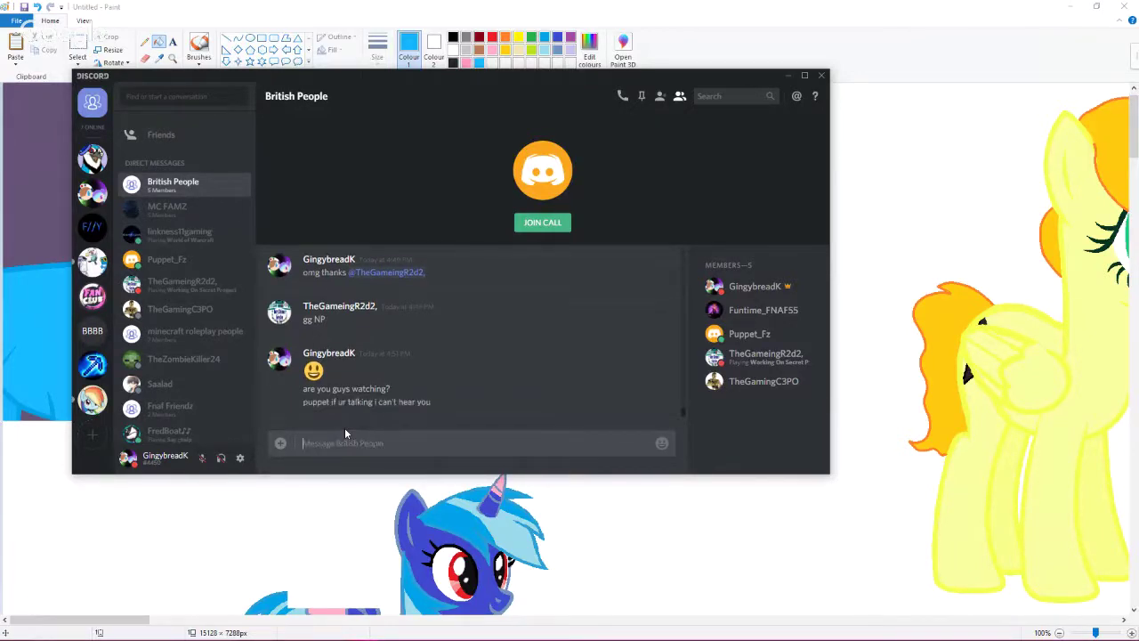
{"action": "left_click", "coordinate": [607, 6]}
Step: Sample blue from the artwork and fill the lilac area inside the left pony's open mouth with it
{"action": "scroll", "coordinate": [439, 400], "scroll_direction": "up", "scroll_amount": 2}
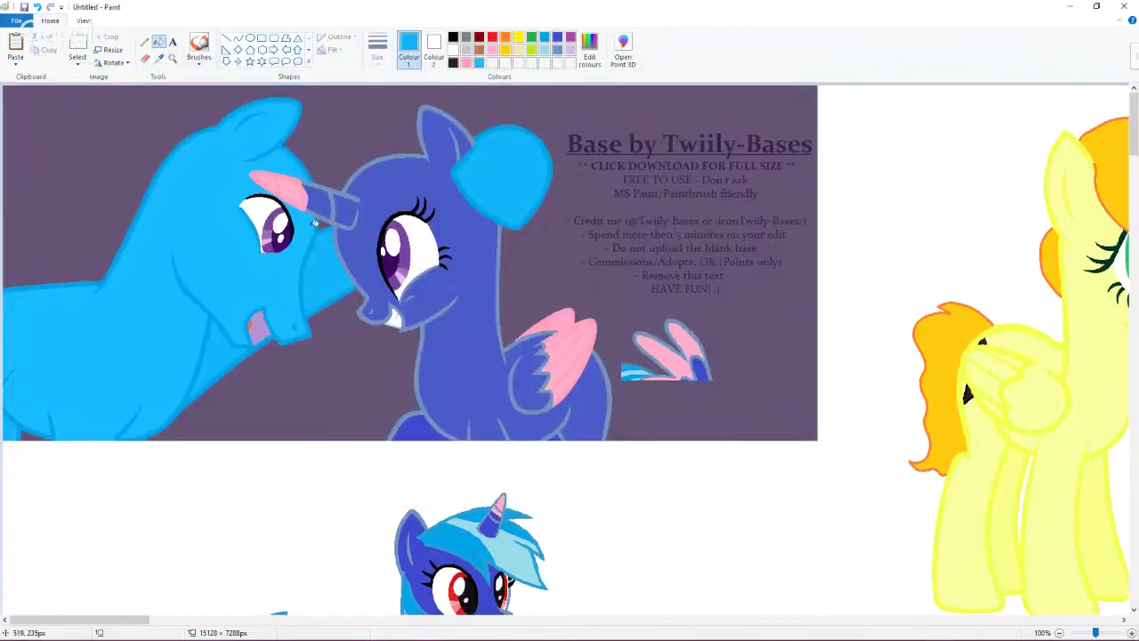
{"action": "scroll", "coordinate": [438, 399], "scroll_direction": "down", "scroll_amount": 3}
{"action": "left_click", "coordinate": [159, 57]}
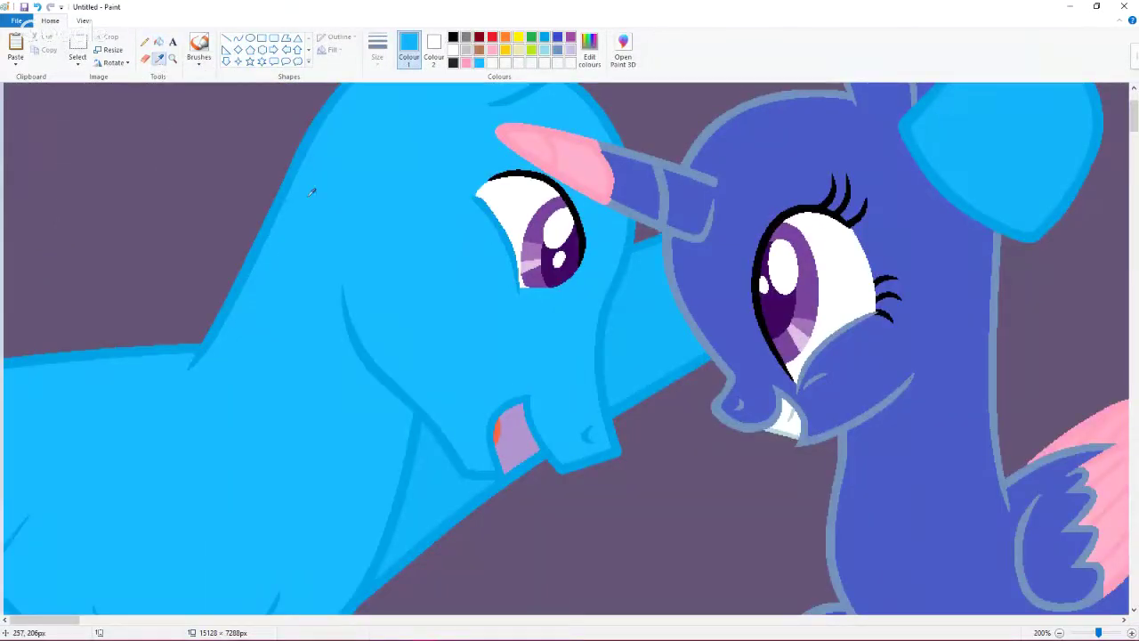
{"action": "left_click", "coordinate": [937, 132]}
{"action": "left_click", "coordinate": [565, 435]}
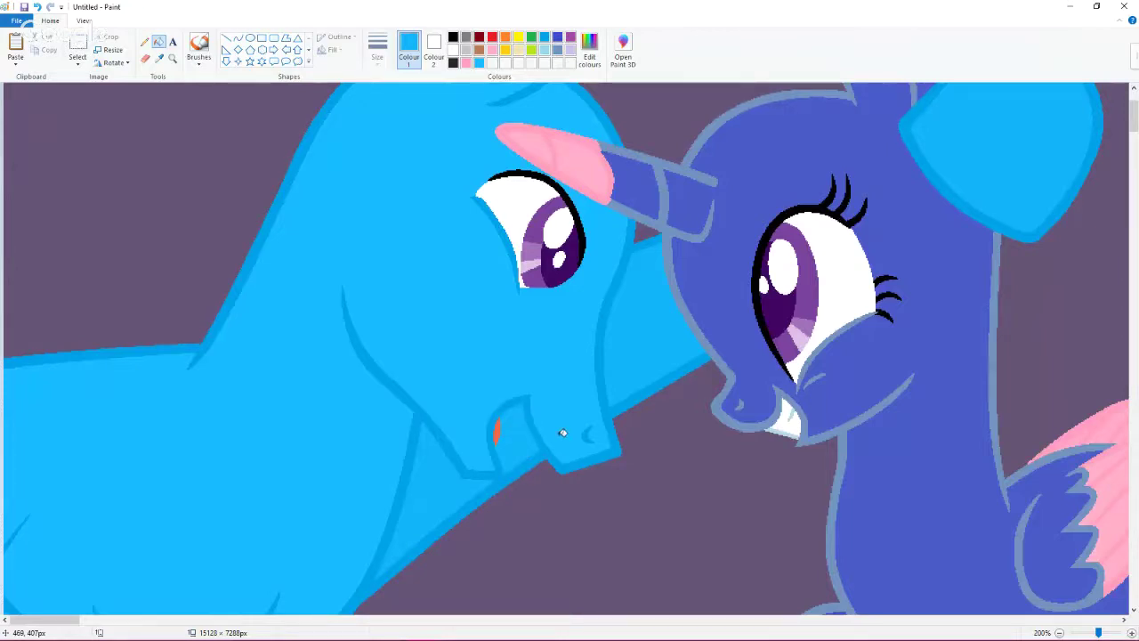
Step: Select the large red iris of the finished blue pony and move it onto the purple background below the two heads
{"action": "scroll", "coordinate": [549, 427], "scroll_direction": "down", "scroll_amount": 2, "text": "ctrl"}
{"action": "scroll", "coordinate": [491, 400], "scroll_direction": "up", "scroll_amount": 2, "text": "ctrl"}
{"action": "scroll", "coordinate": [491, 405], "scroll_direction": "down", "scroll_amount": 7}
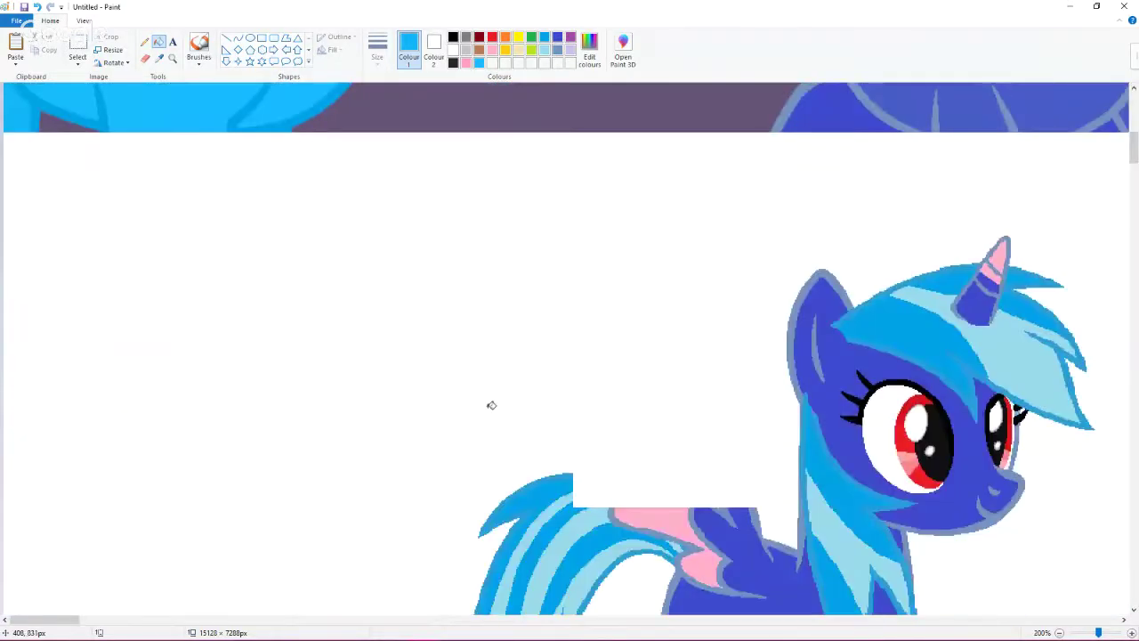
{"action": "left_click", "coordinate": [77, 43]}
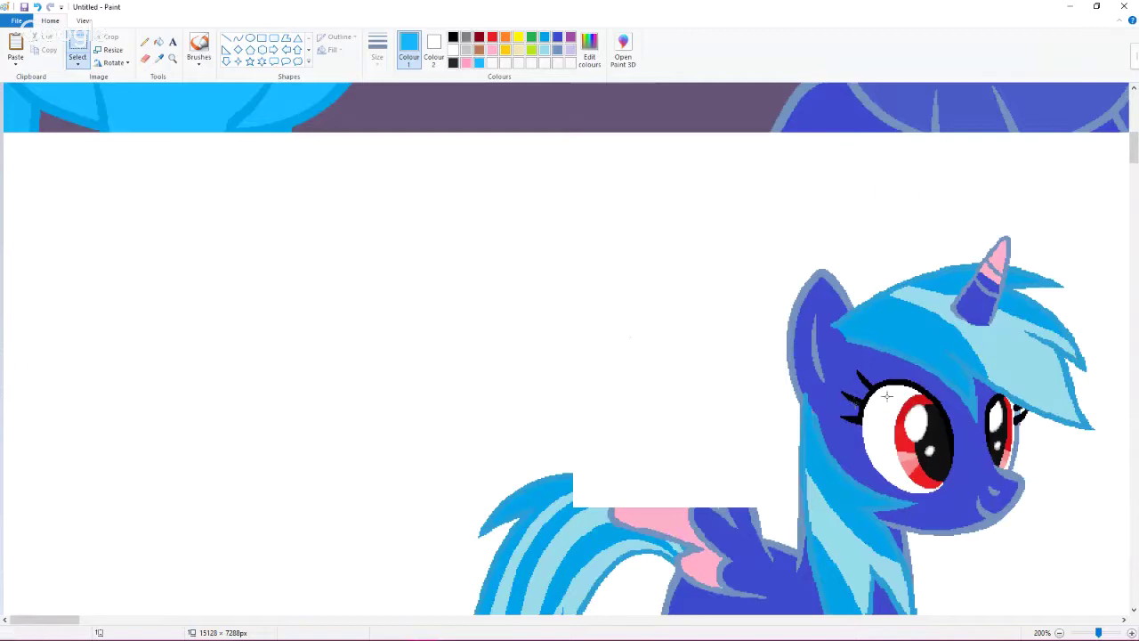
{"action": "left_click_drag", "start_coordinate": [888, 394], "coordinate": [959, 498]}
{"action": "mouse_move", "coordinate": [933, 487]}
{"action": "left_mouse_down"}
{"action": "mouse_move", "coordinate": [612, 193]}
{"action": "mouse_move", "coordinate": [587, 134]}
{"action": "left_mouse_up"}
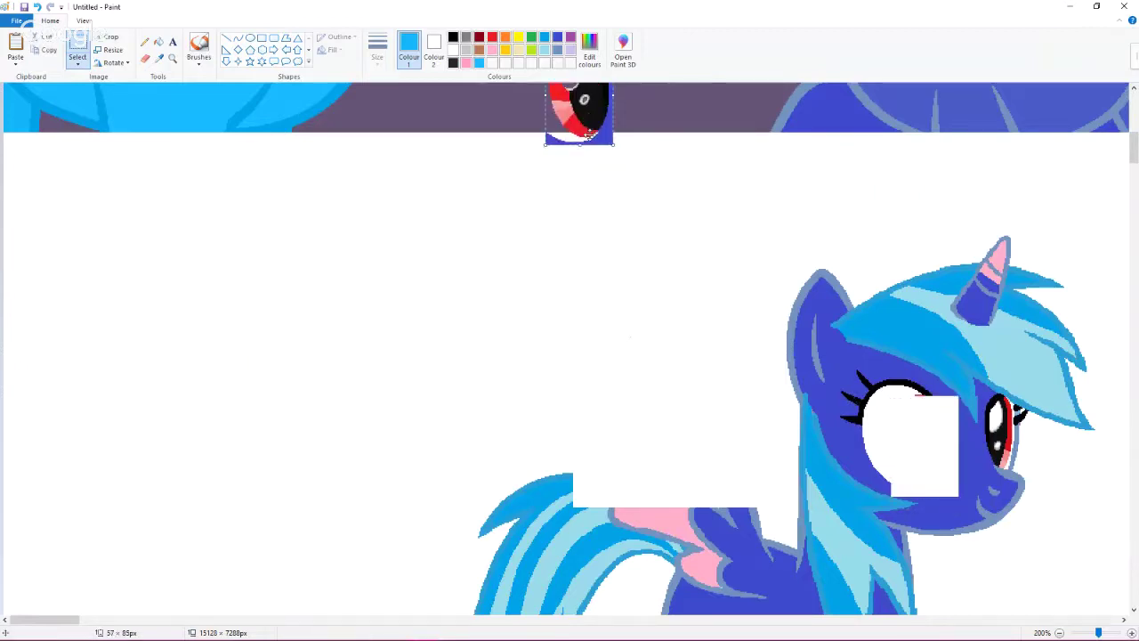
{"action": "scroll", "coordinate": [575, 252], "scroll_direction": "up", "scroll_amount": 3}
{"action": "left_click_drag", "start_coordinate": [598, 386], "coordinate": [692, 259]}
{"action": "scroll", "coordinate": [246, 166], "scroll_direction": "up", "scroll_amount": 2}
Step: Fill the main iris band of the right pony's eye with the bright red sampled from the moved iris
{"action": "left_click", "coordinate": [161, 59]}
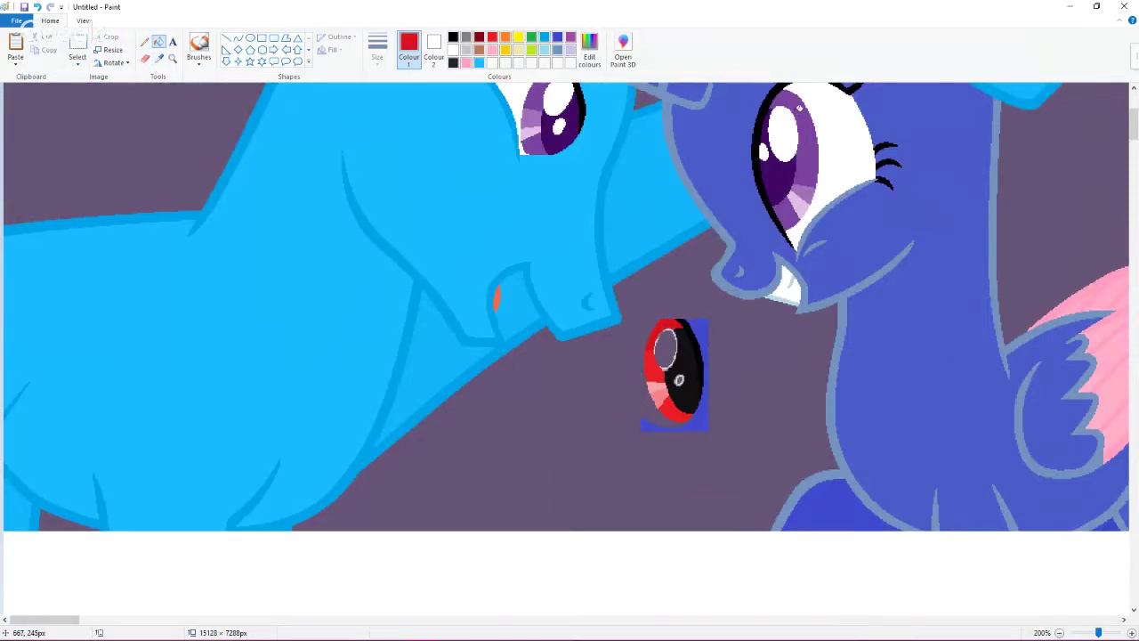
{"action": "left_click", "coordinate": [799, 108]}
{"action": "left_click", "coordinate": [159, 58]}
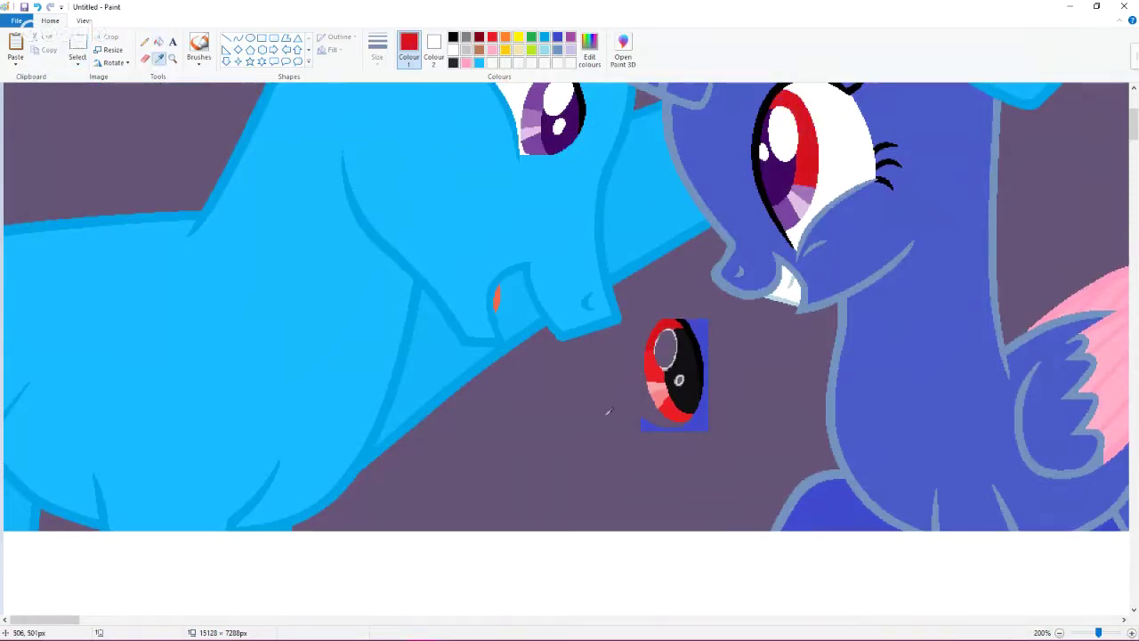
{"action": "left_click", "coordinate": [659, 369]}
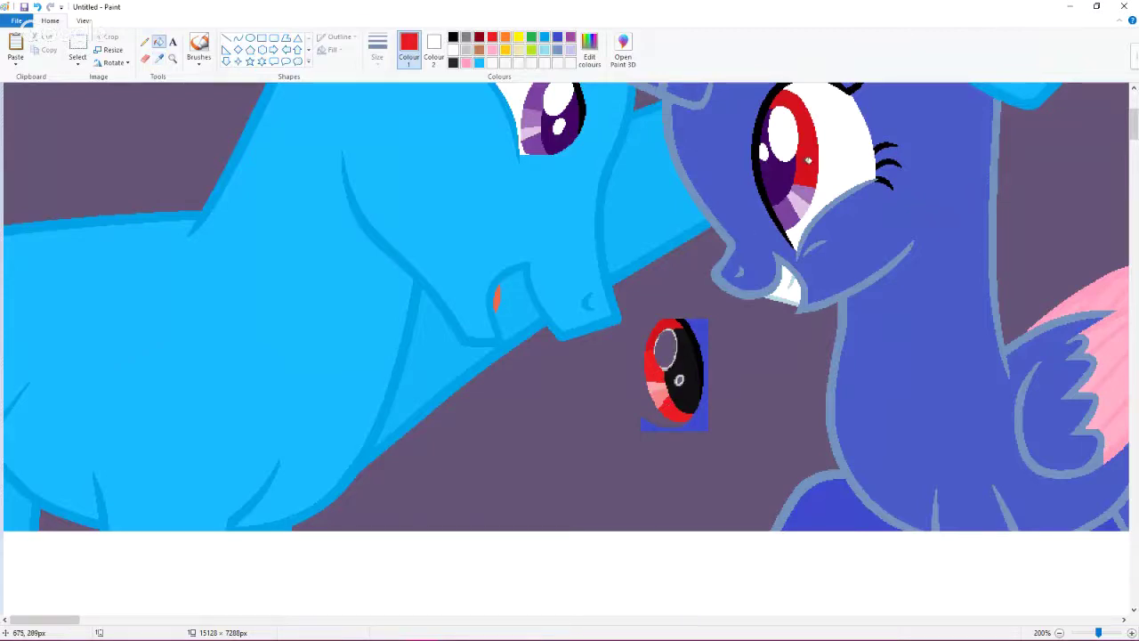
{"action": "left_click", "coordinate": [807, 167]}
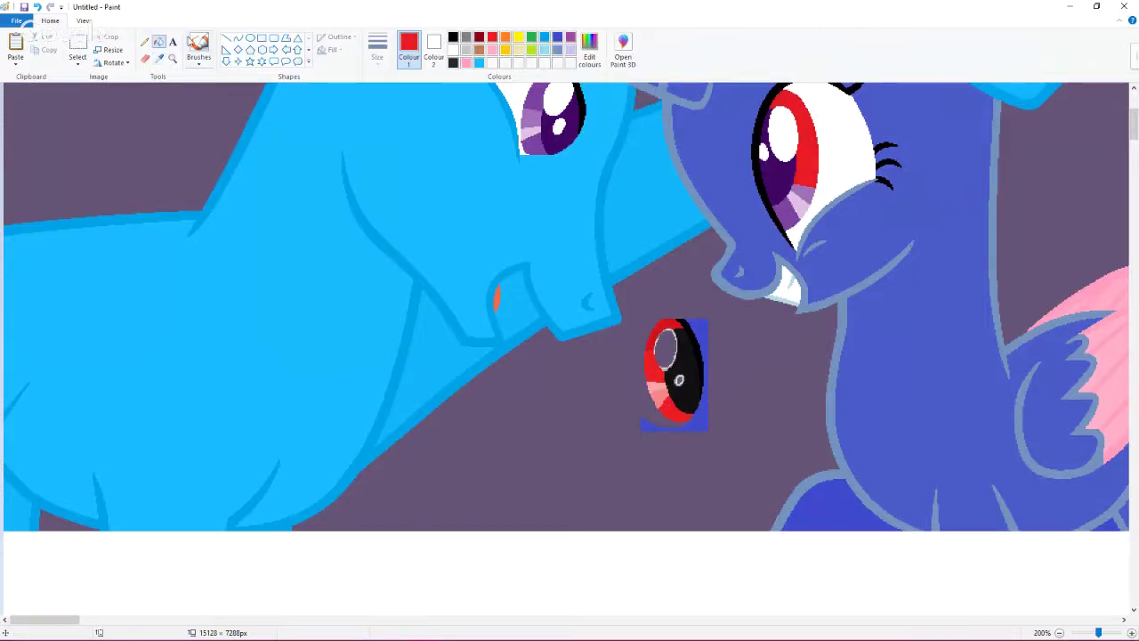
Step: Recolour the right pony's iris stripes with the reference iris's pink shades and fill the lower iris section bright red
{"action": "left_click", "coordinate": [159, 58]}
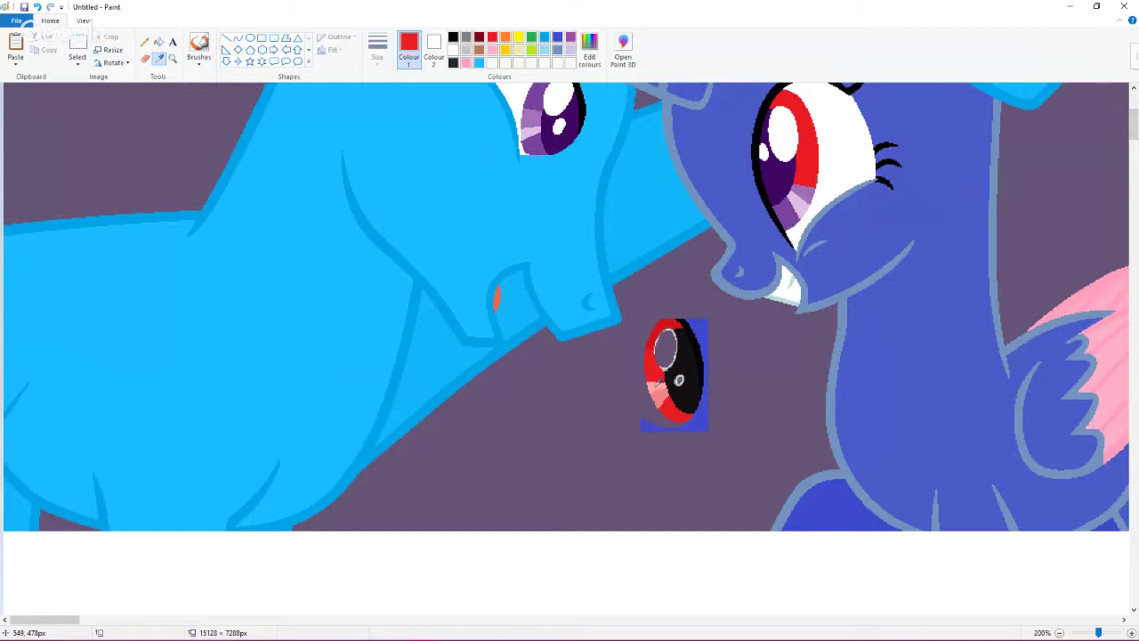
{"action": "left_click", "coordinate": [806, 186]}
{"action": "left_click", "coordinate": [807, 190]}
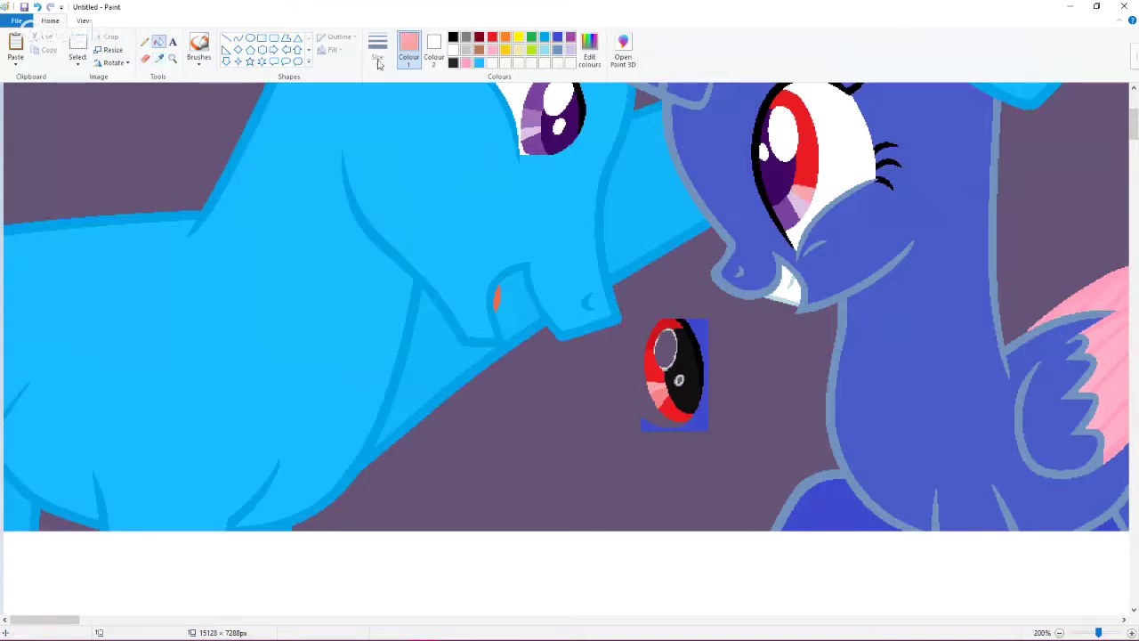
{"action": "left_click", "coordinate": [159, 58]}
{"action": "left_click", "coordinate": [796, 195]}
{"action": "left_click", "coordinate": [797, 196]}
{"action": "left_click", "coordinate": [160, 58]}
{"action": "left_click", "coordinate": [812, 162]}
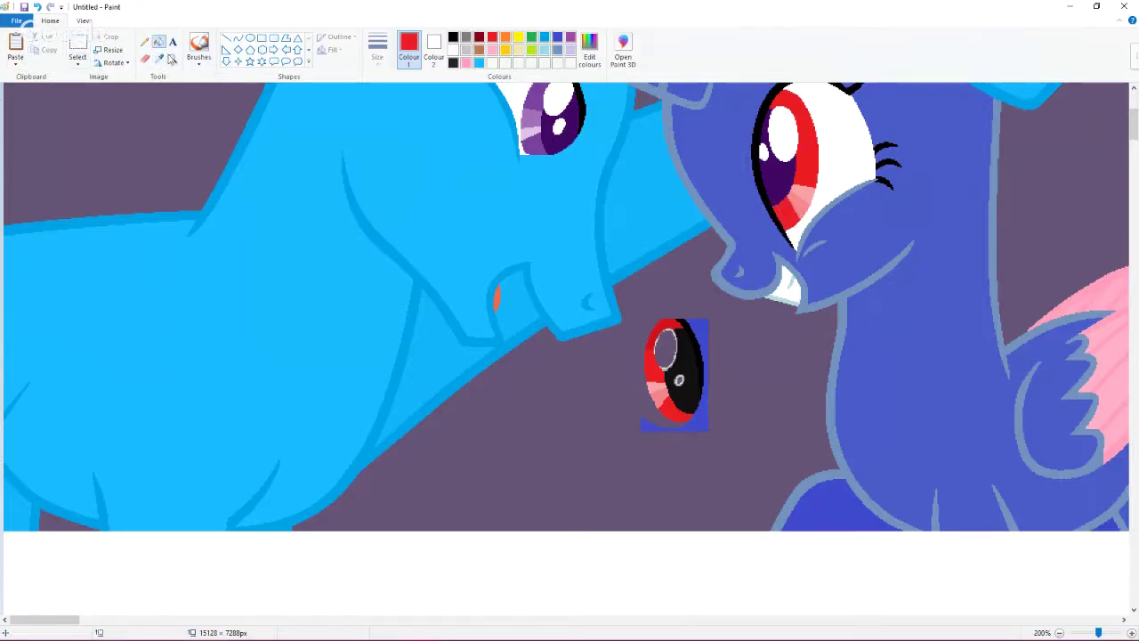
Step: Sample the dark red from the reference iris and fill the dark purple pupils of both ponies with it
{"action": "left_click", "coordinate": [159, 58]}
{"action": "left_click", "coordinate": [657, 334]}
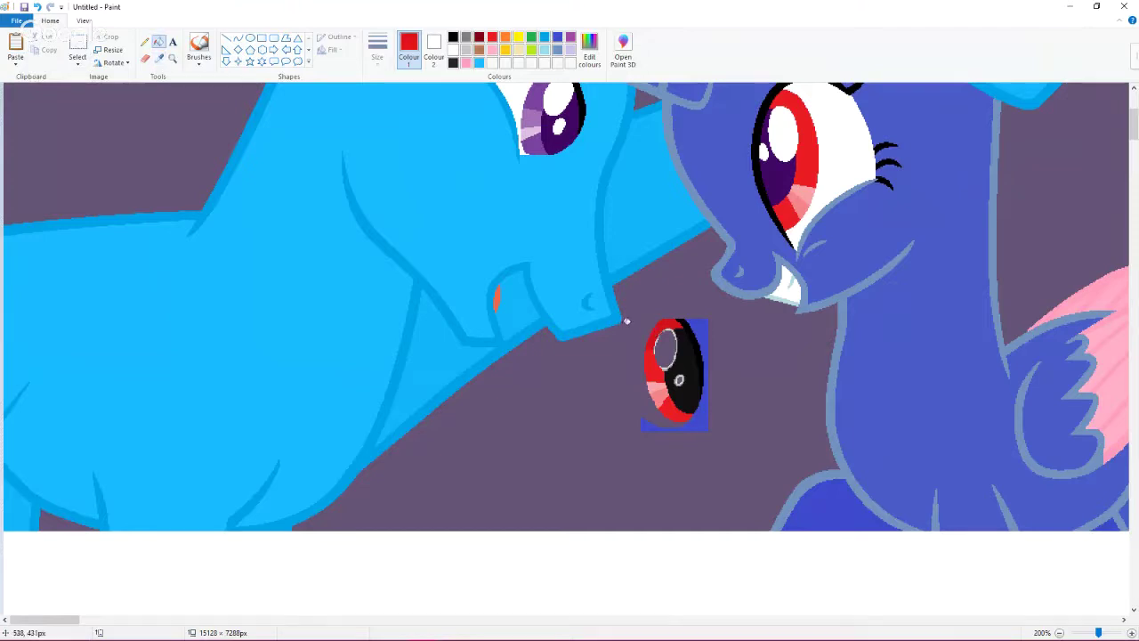
{"action": "left_click", "coordinate": [144, 42]}
{"action": "scroll", "coordinate": [567, 349], "scroll_direction": "up", "scroll_amount": 3}
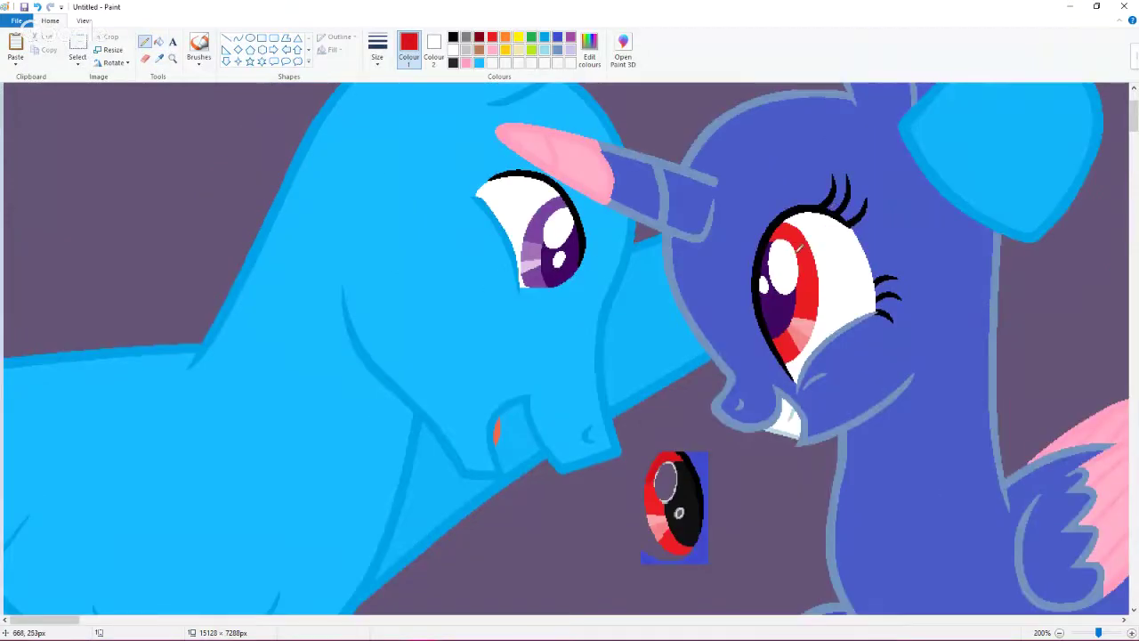
{"action": "left_click", "coordinate": [159, 42]}
{"action": "left_click", "coordinate": [777, 317]}
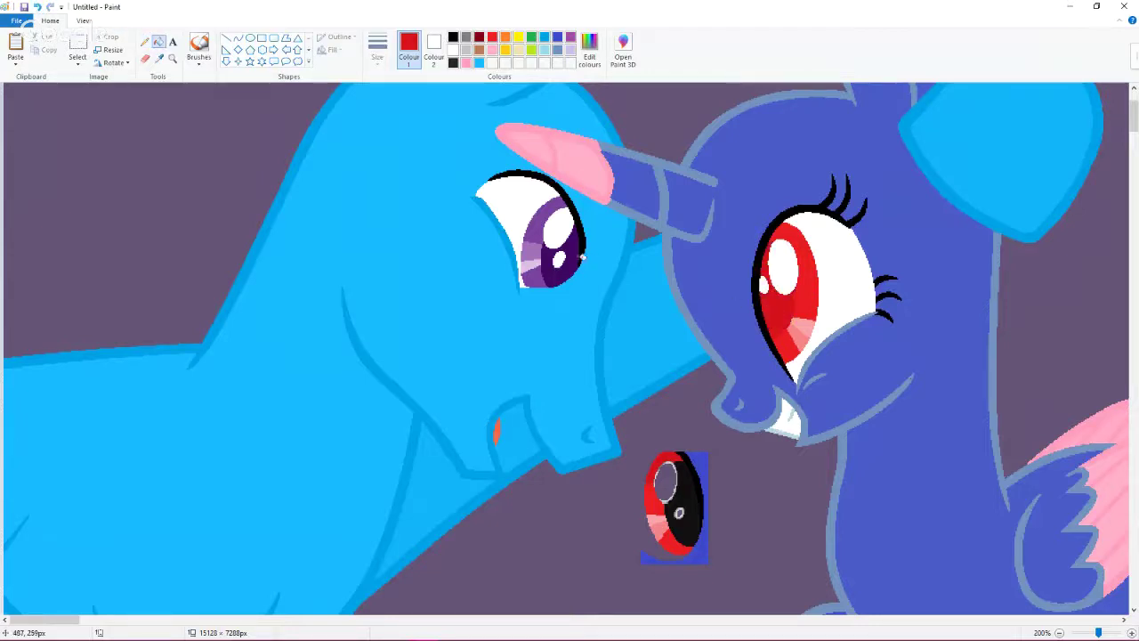
{"action": "left_click", "coordinate": [575, 255]}
Step: Try filling the upper light stripe of the left pony's iris with sampled pink, and undo the fill
{"action": "left_click", "coordinate": [159, 58]}
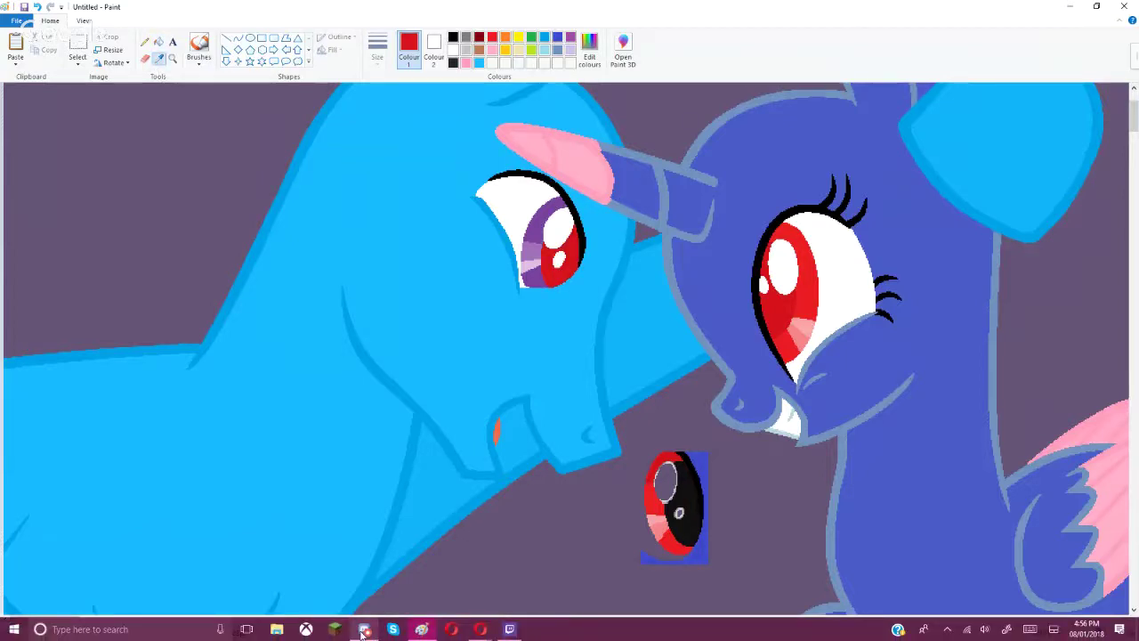
{"action": "left_click", "coordinate": [364, 630]}
{"action": "left_click", "coordinate": [364, 629]}
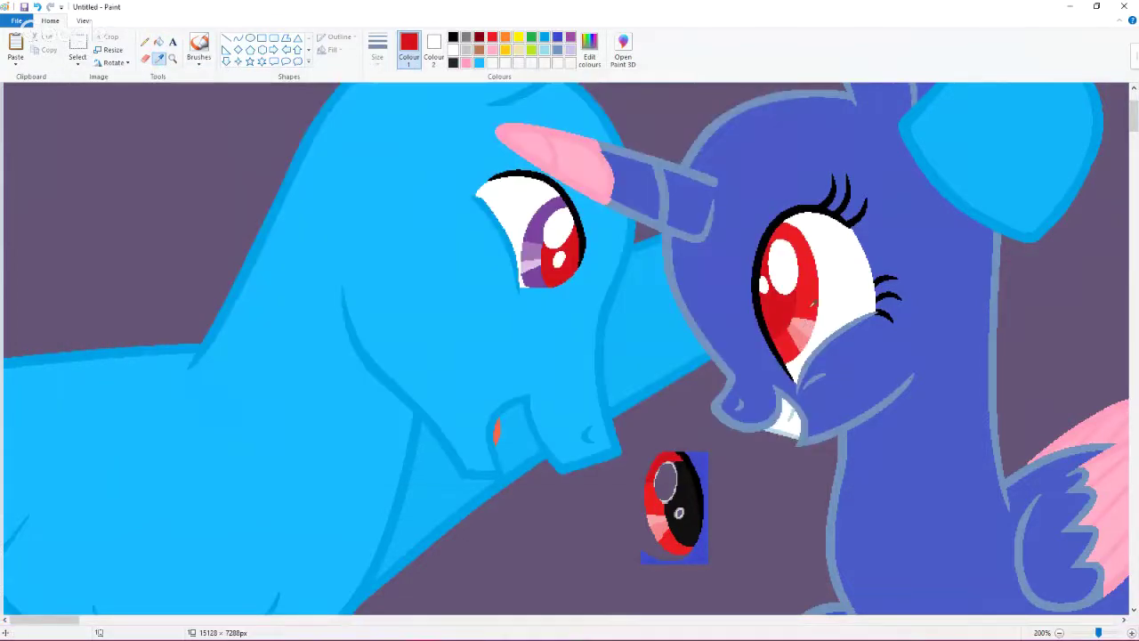
{"action": "left_click", "coordinate": [530, 250]}
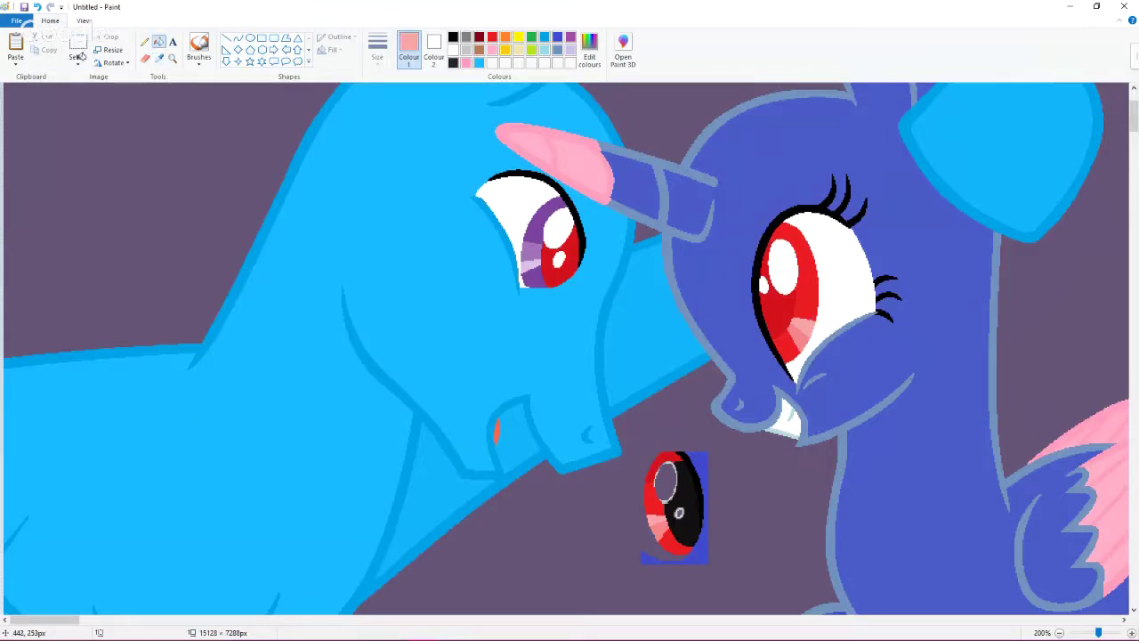
{"action": "left_click", "coordinate": [530, 250]}
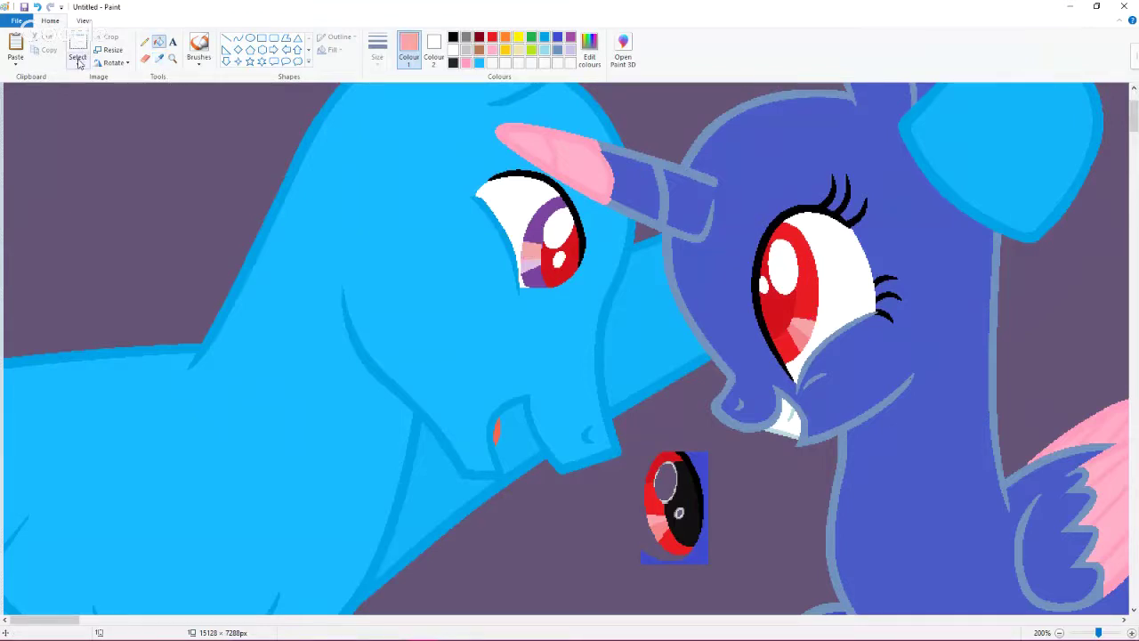
{"action": "left_click", "coordinate": [38, 8]}
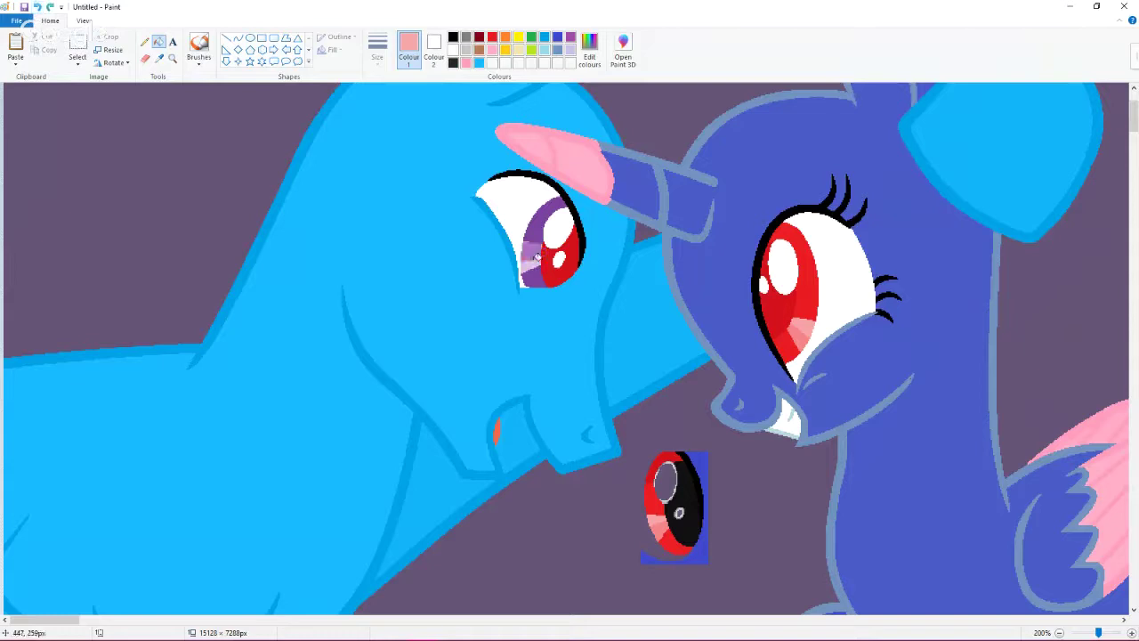
Step: Fill the stripes of the left pony's iris with the two pink shades sampled from the right pony's iris
{"action": "left_click", "coordinate": [160, 58]}
{"action": "left_click", "coordinate": [819, 318]}
{"action": "left_click", "coordinate": [159, 59]}
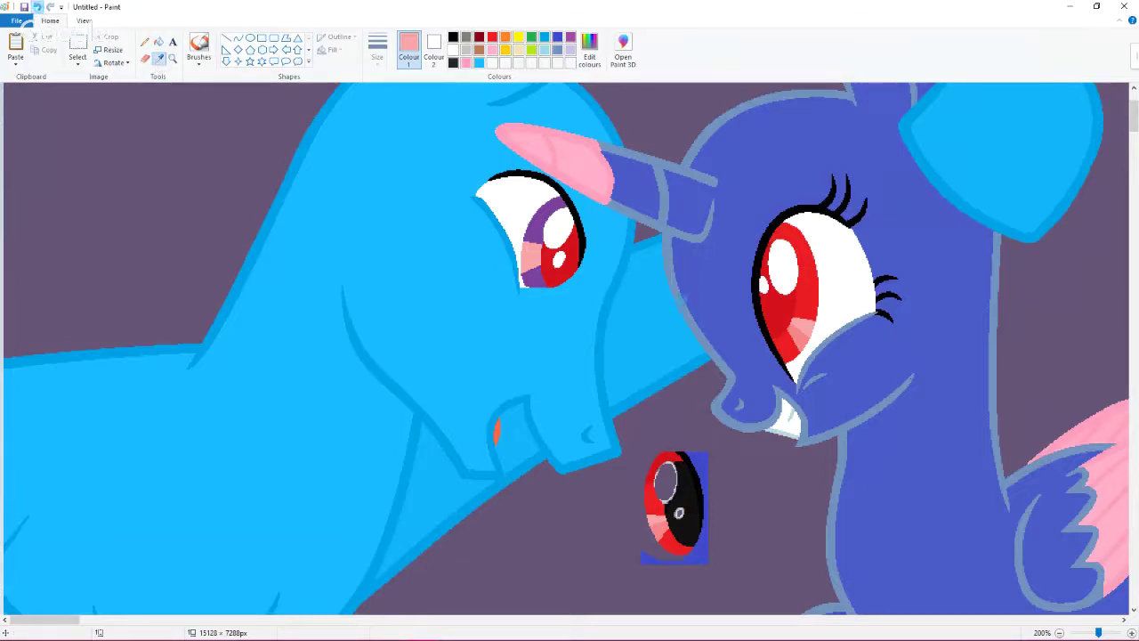
{"action": "left_click", "coordinate": [36, 6]}
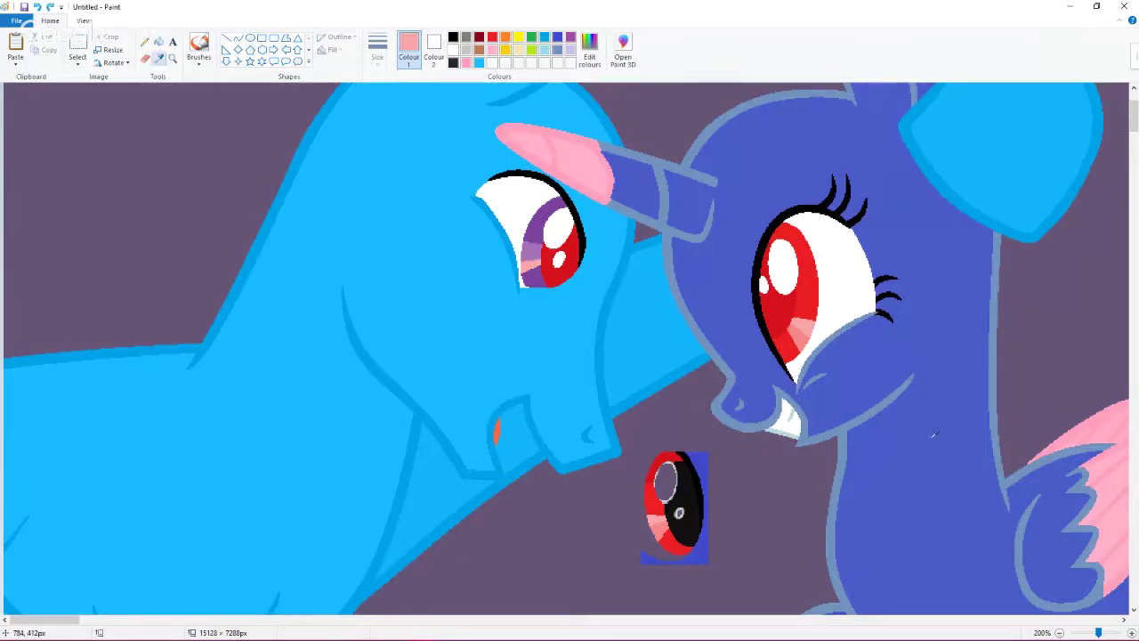
{"action": "left_click", "coordinate": [804, 332]}
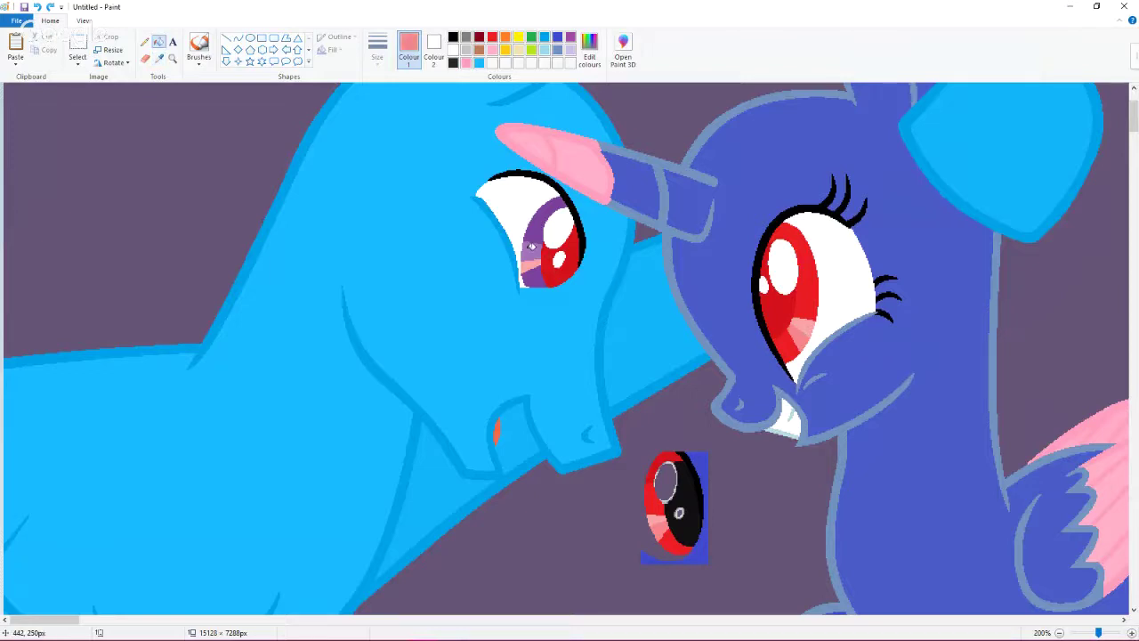
{"action": "left_click", "coordinate": [534, 258]}
Step: Fill the remaining purple parts of the left pony's iris with the bright red sampled from the right pony's eye
{"action": "left_click", "coordinate": [159, 58]}
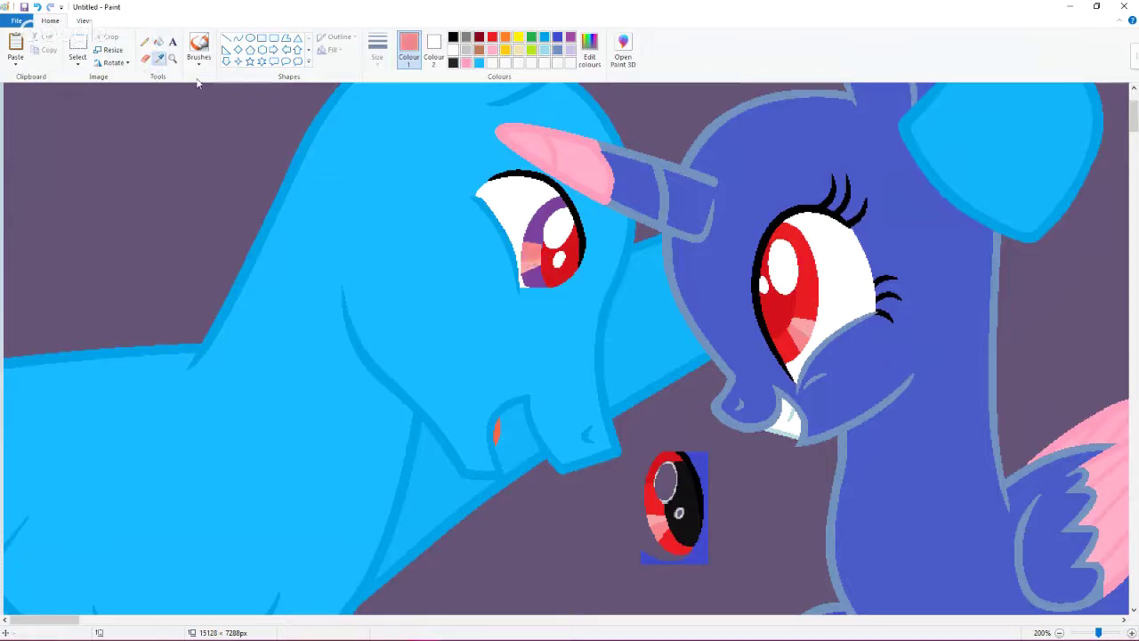
{"action": "left_click", "coordinate": [796, 239]}
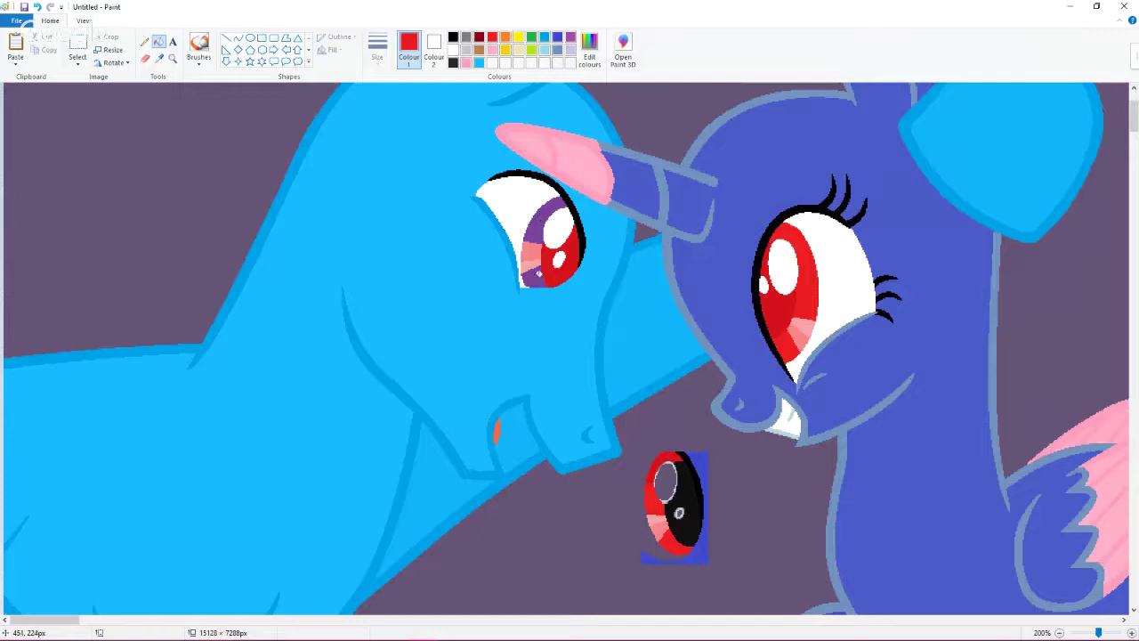
{"action": "left_click", "coordinate": [537, 275]}
{"action": "scroll", "coordinate": [589, 337], "scroll_direction": "up", "scroll_amount": 3}
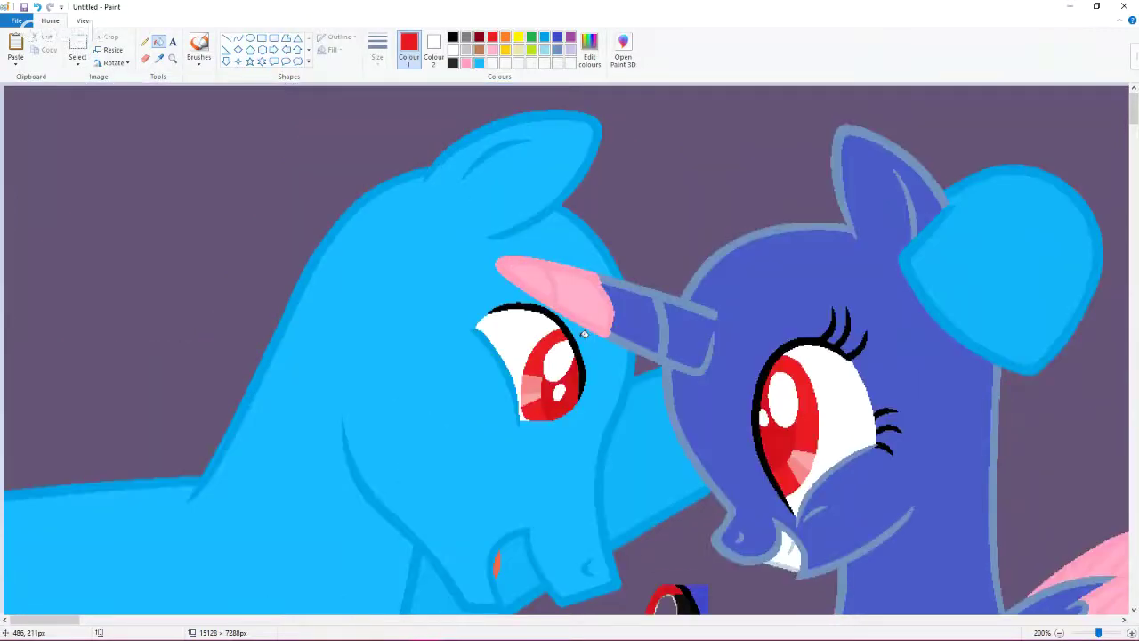
{"action": "scroll", "coordinate": [583, 332], "scroll_direction": "down", "scroll_amount": 3}
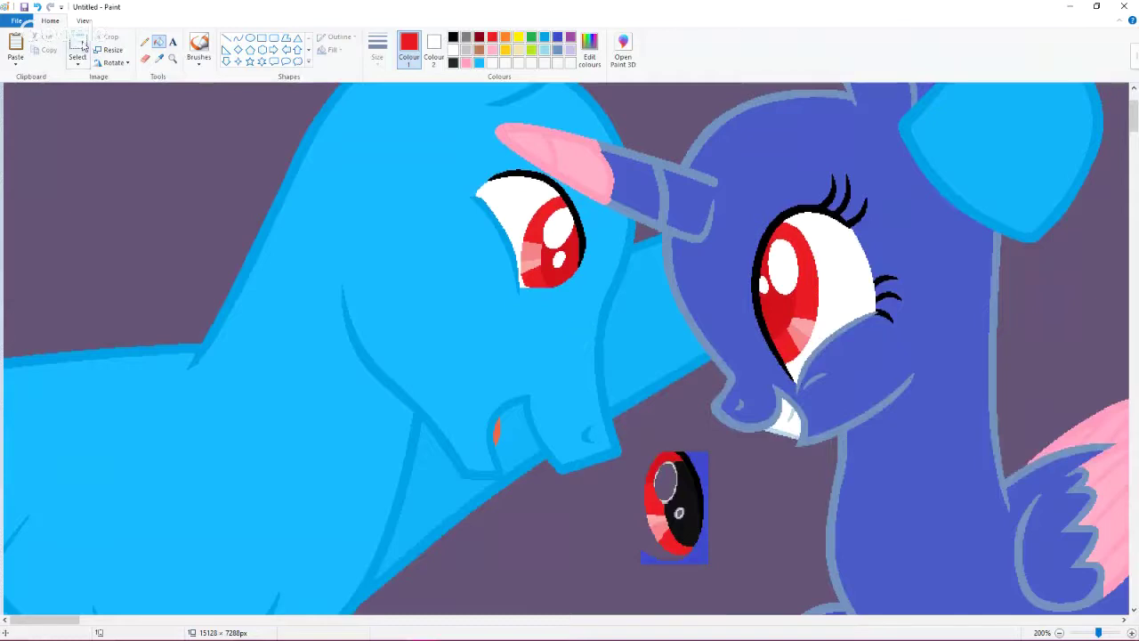
Step: Move the reference eye cut-out from between the two ponies onto the blank canvas beside the reference pony
{"action": "left_click", "coordinate": [80, 45]}
{"action": "left_click_drag", "start_coordinate": [628, 439], "coordinate": [738, 591]}
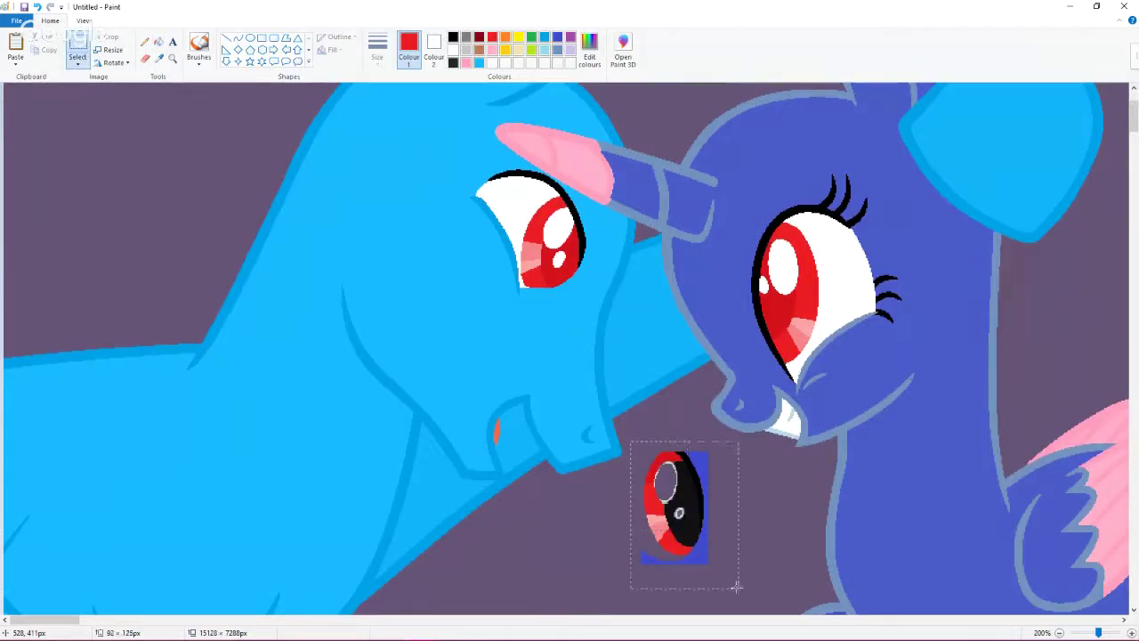
{"action": "left_click_drag", "start_coordinate": [702, 444], "coordinate": [700, 517]}
{"action": "scroll", "coordinate": [689, 443], "scroll_direction": "down", "scroll_amount": 5}
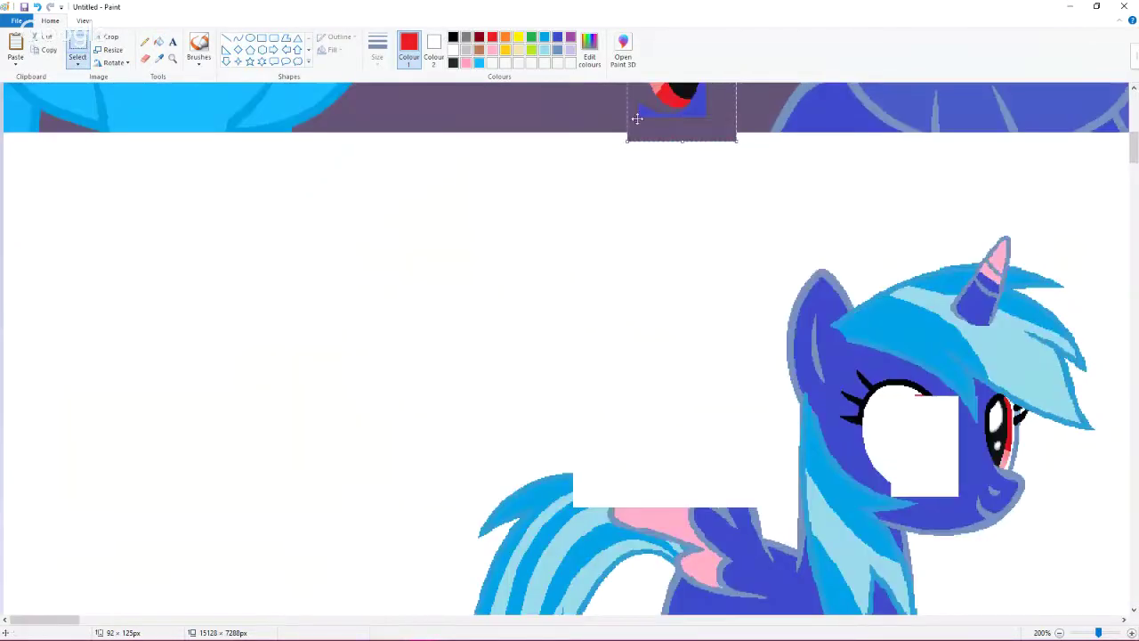
{"action": "left_click_drag", "start_coordinate": [638, 118], "coordinate": [572, 388]}
Step: Fill the purple background around the eye cut-out and its large highlight with white
{"action": "left_click", "coordinate": [159, 42]}
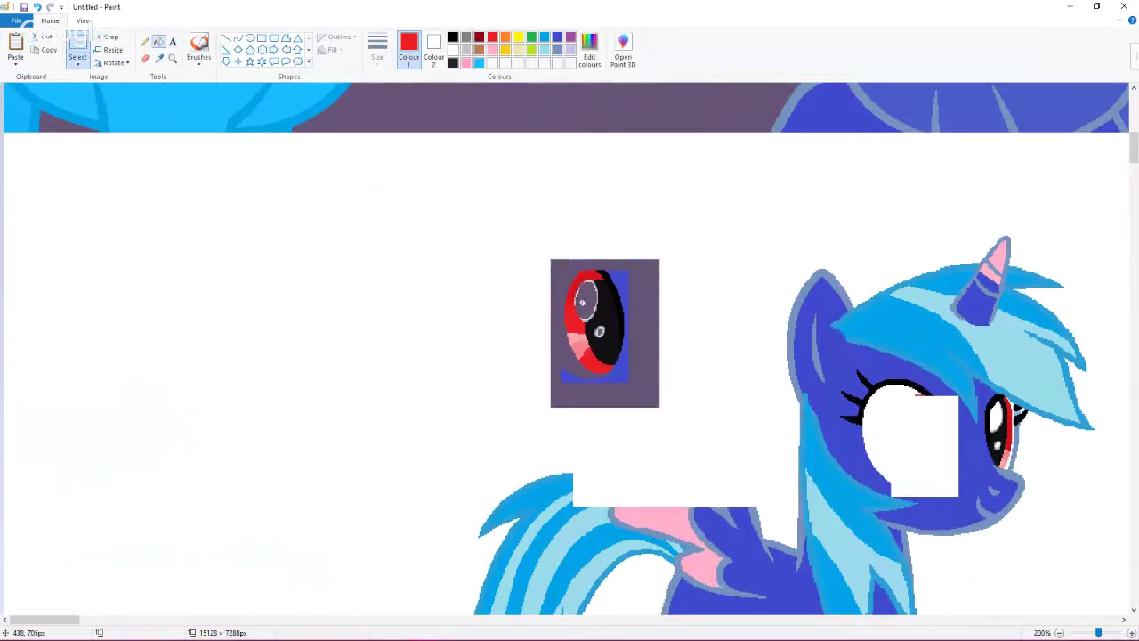
{"action": "right_click", "coordinate": [559, 391]}
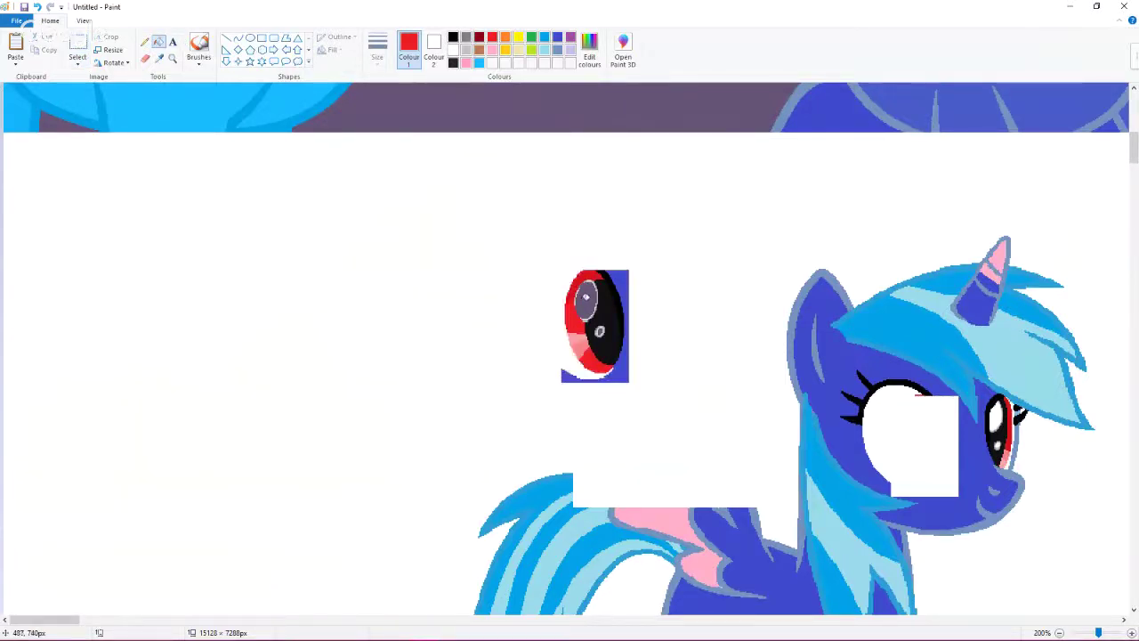
{"action": "right_click", "coordinate": [586, 299]}
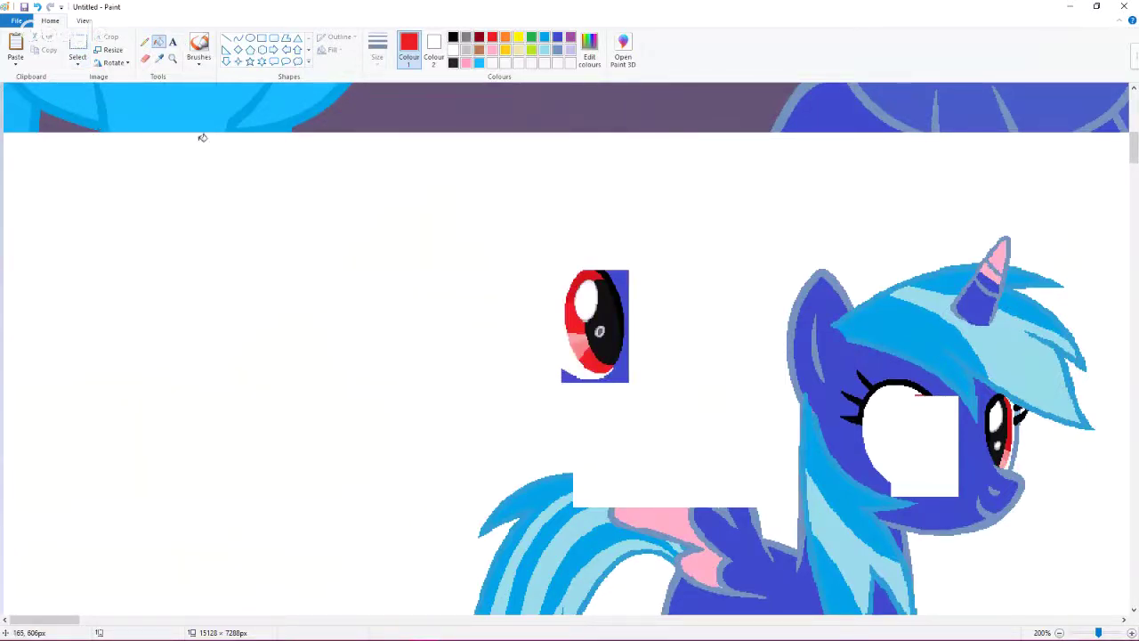
Step: Try fitting the eye cut-out into the gap in the reference pony's face, and move it back onto blank canvas
{"action": "left_click", "coordinate": [78, 46]}
{"action": "left_click_drag", "start_coordinate": [528, 227], "coordinate": [636, 424]}
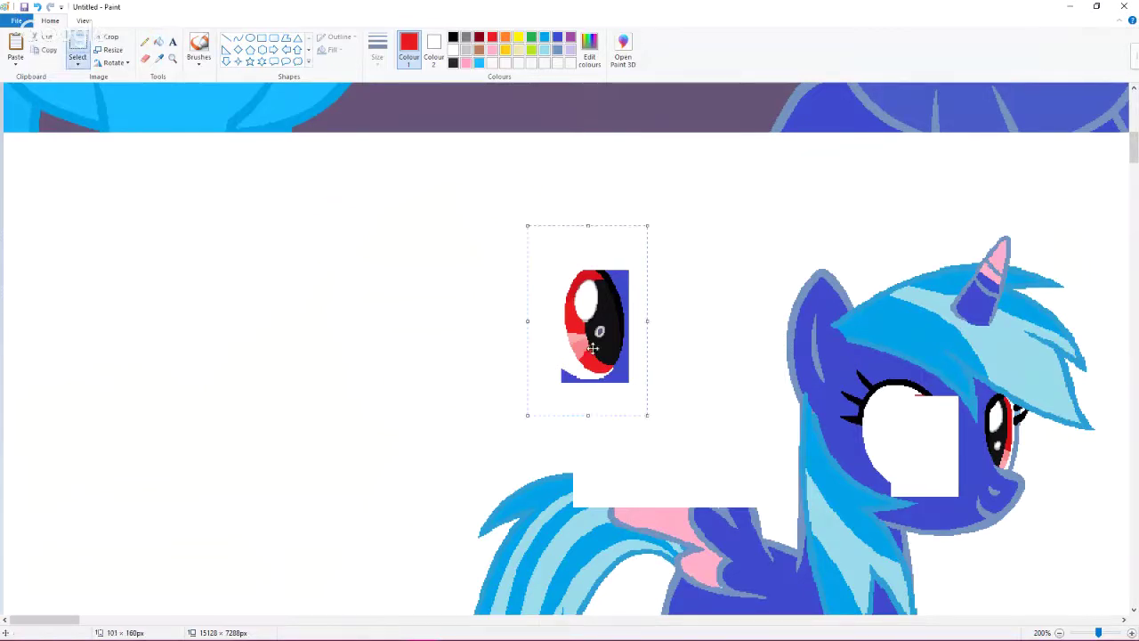
{"action": "left_click_drag", "start_coordinate": [593, 349], "coordinate": [909, 456]}
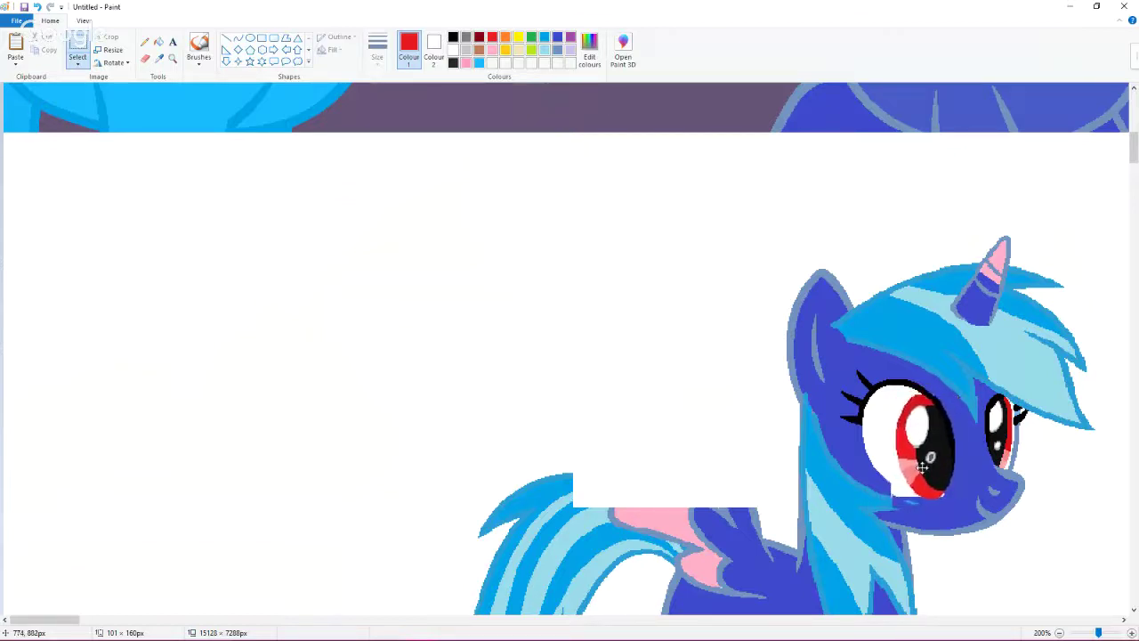
{"action": "mouse_move", "coordinate": [922, 463]}
{"action": "left_mouse_down"}
{"action": "mouse_move", "coordinate": [582, 360]}
{"action": "mouse_move", "coordinate": [913, 451]}
{"action": "left_mouse_up"}
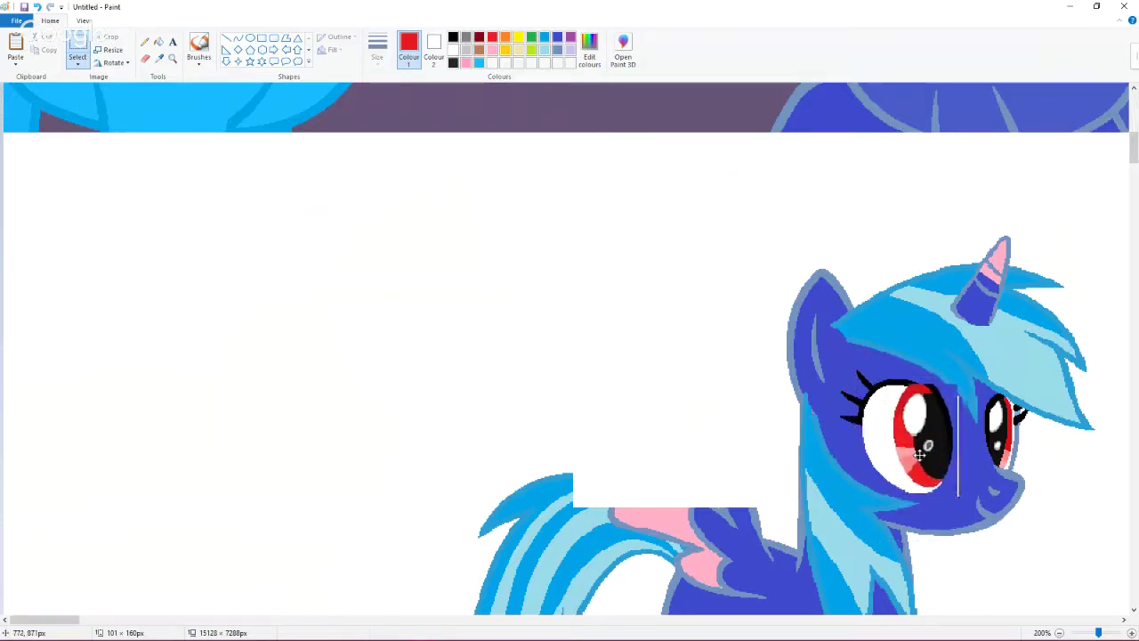
{"action": "left_click_drag", "start_coordinate": [920, 471], "coordinate": [510, 353]}
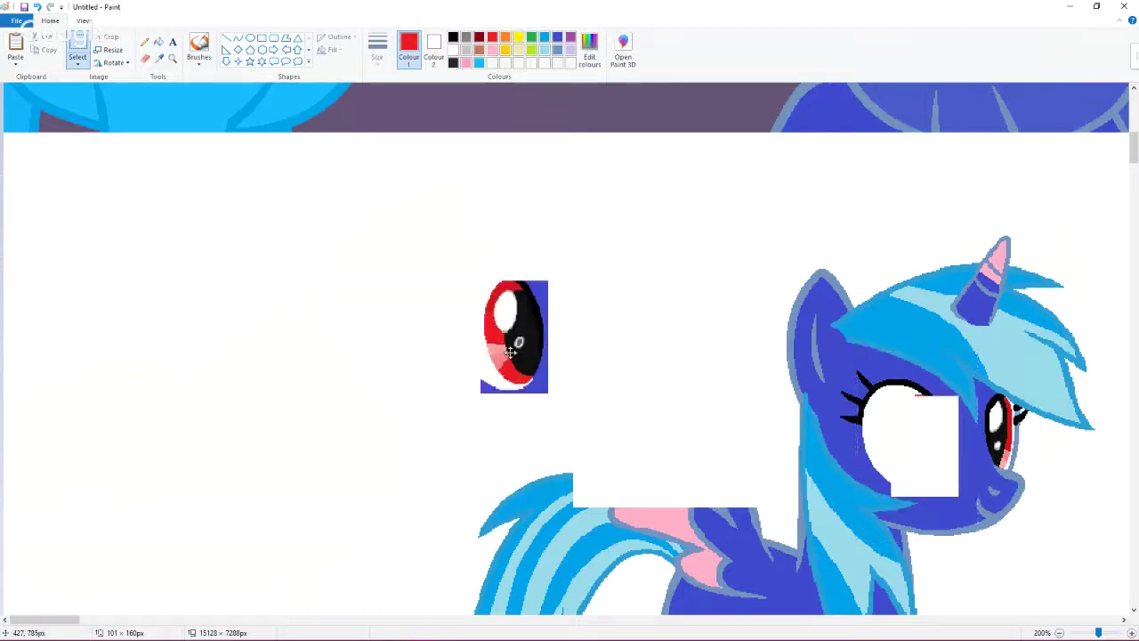
Step: Erase the blue corners around the eye cut-out with white and place the eye into the gap in the reference pony's face
{"action": "left_click", "coordinate": [159, 42]}
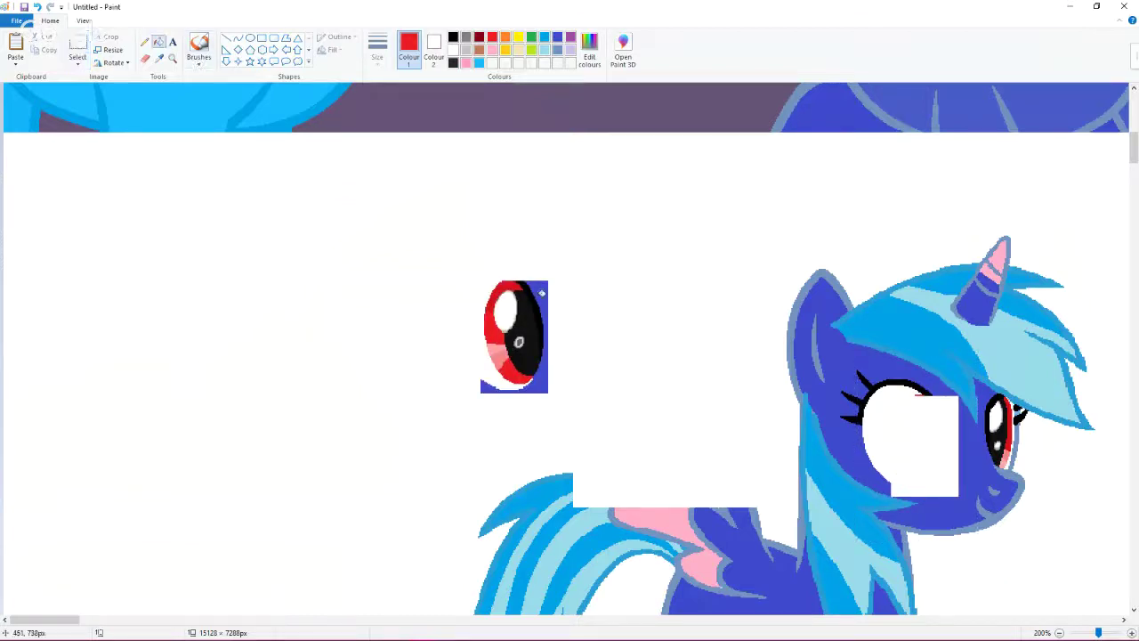
{"action": "left_click", "coordinate": [543, 284]}
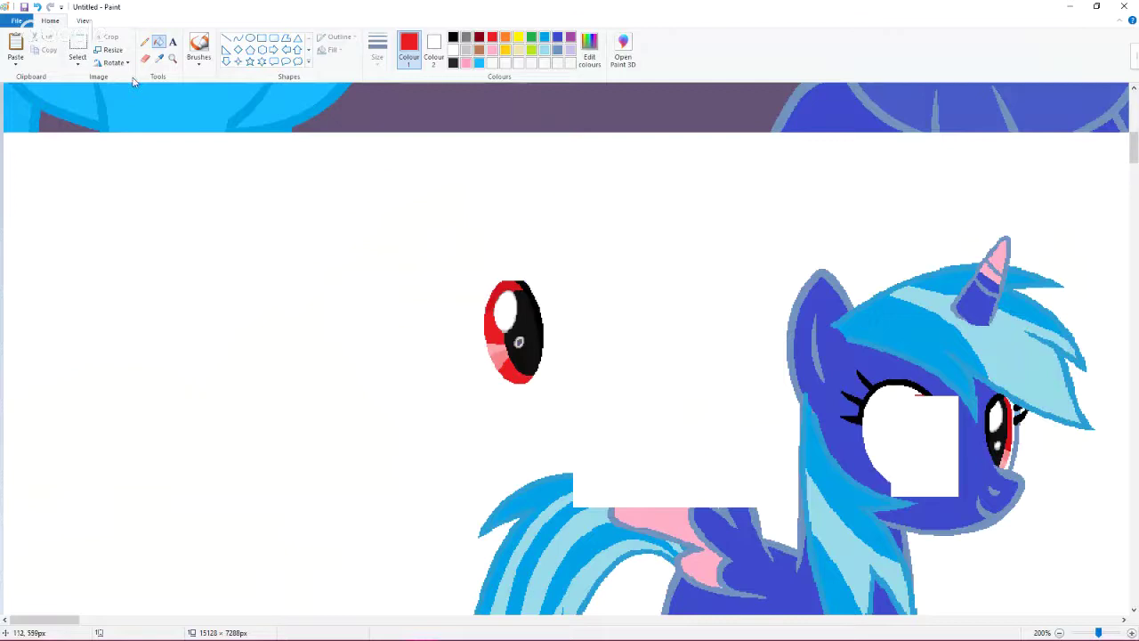
{"action": "left_click", "coordinate": [77, 49]}
{"action": "left_click_drag", "start_coordinate": [451, 262], "coordinate": [590, 409]}
{"action": "mouse_move", "coordinate": [526, 366]}
{"action": "left_mouse_down"}
{"action": "mouse_move", "coordinate": [966, 489]}
{"action": "mouse_move", "coordinate": [925, 451]}
{"action": "mouse_move", "coordinate": [929, 472]}
{"action": "left_mouse_up"}
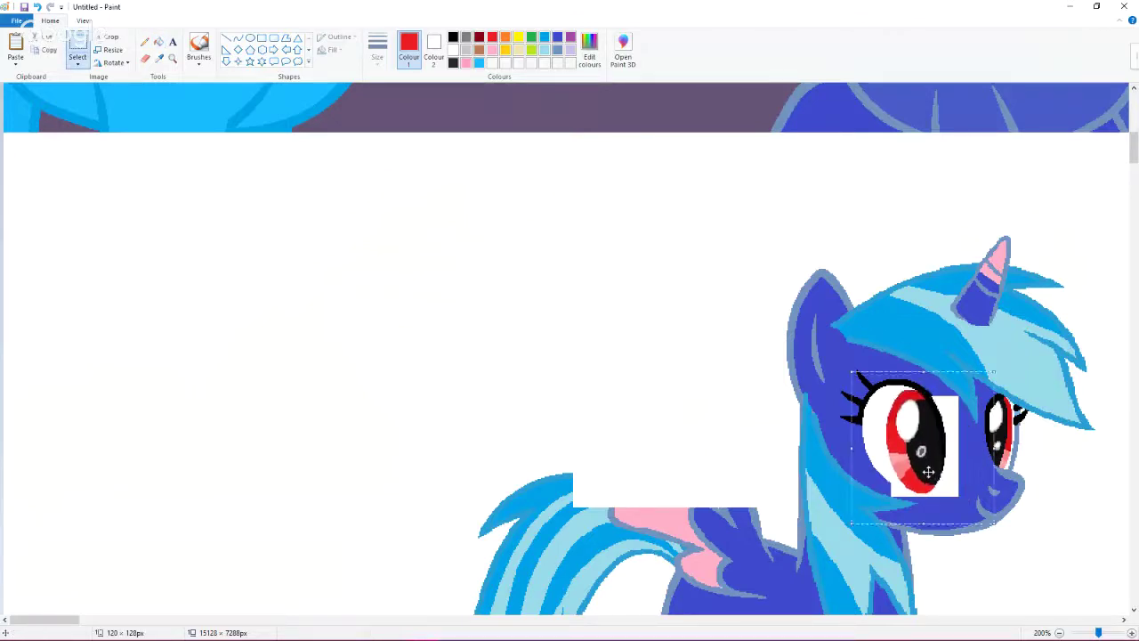
Step: Close the reference eye's lower edge with a pencil line in the sampled coat blue and fill the white patch around it
{"action": "left_click", "coordinate": [144, 41]}
{"action": "left_click", "coordinate": [160, 57]}
{"action": "left_click", "coordinate": [927, 467]}
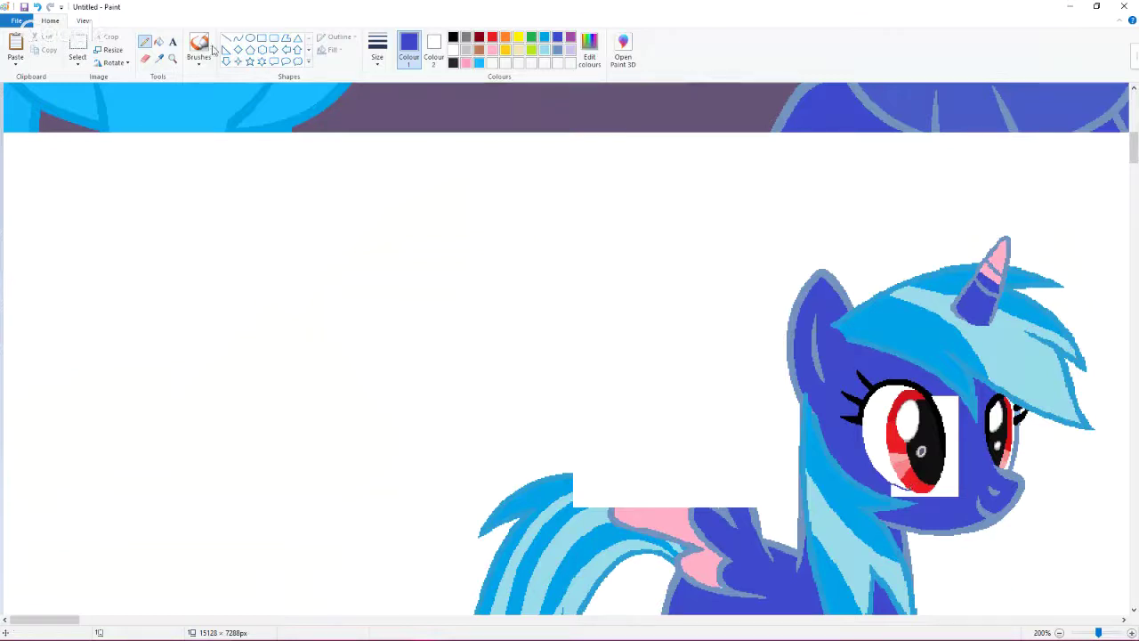
{"action": "left_click", "coordinate": [159, 42]}
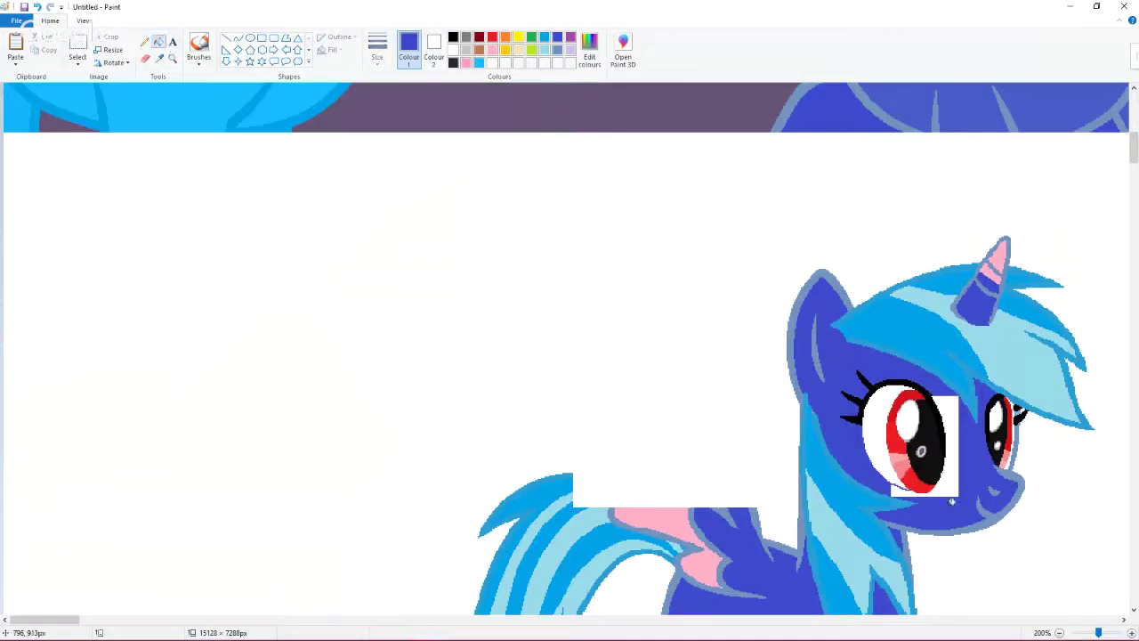
{"action": "left_click", "coordinate": [952, 483]}
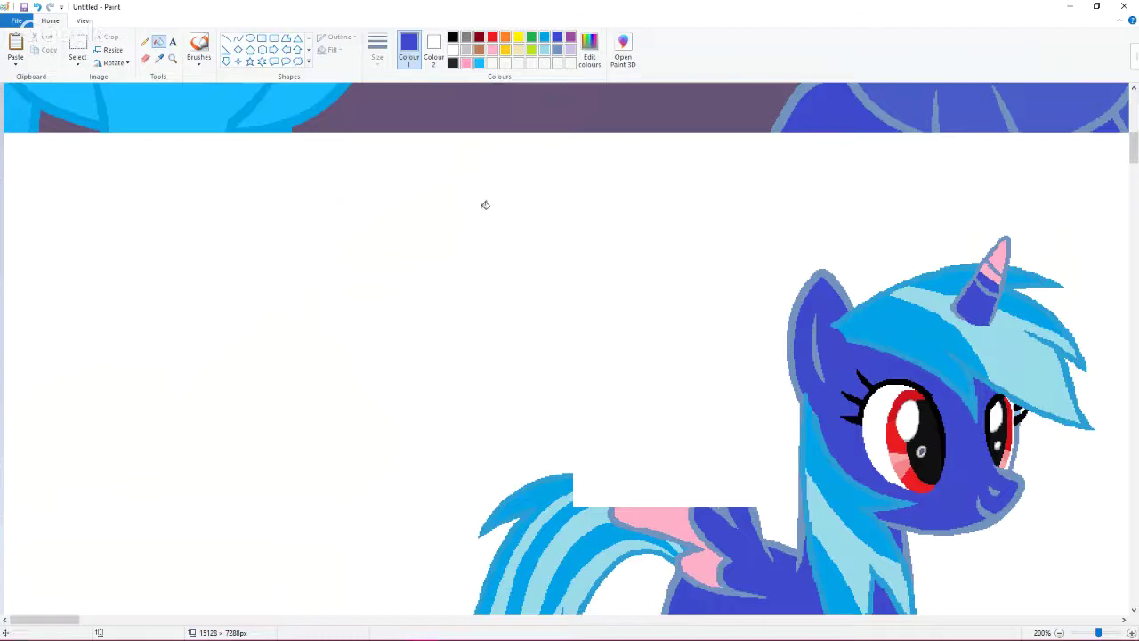
Step: Sample the reference mane's darker blue as Colour 1 and fill the white rectangle between the ponies with the sampled background purple
{"action": "left_click", "coordinate": [162, 58]}
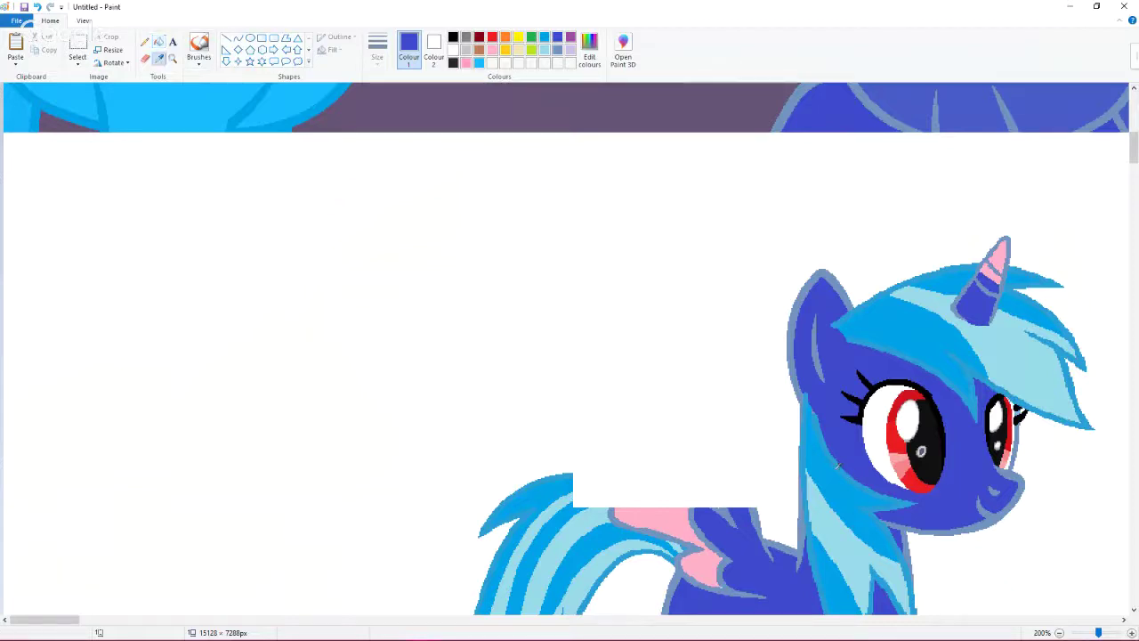
{"action": "left_click", "coordinate": [839, 464]}
{"action": "scroll", "coordinate": [624, 356], "scroll_direction": "up", "scroll_amount": 5}
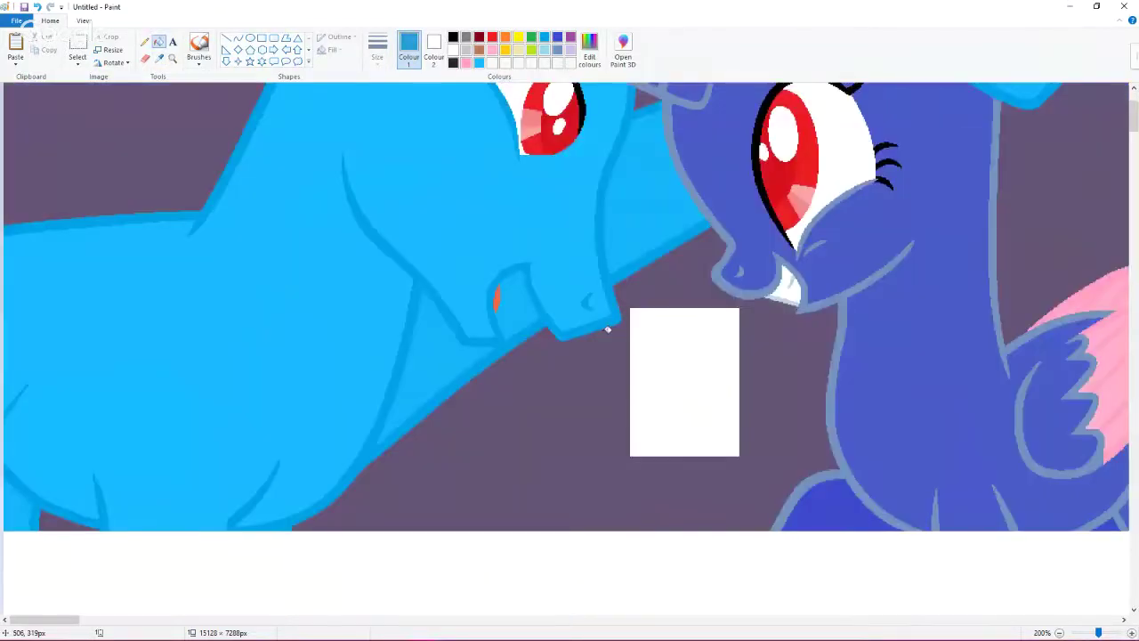
{"action": "scroll", "coordinate": [570, 347], "scroll_direction": "down", "scroll_amount": 3}
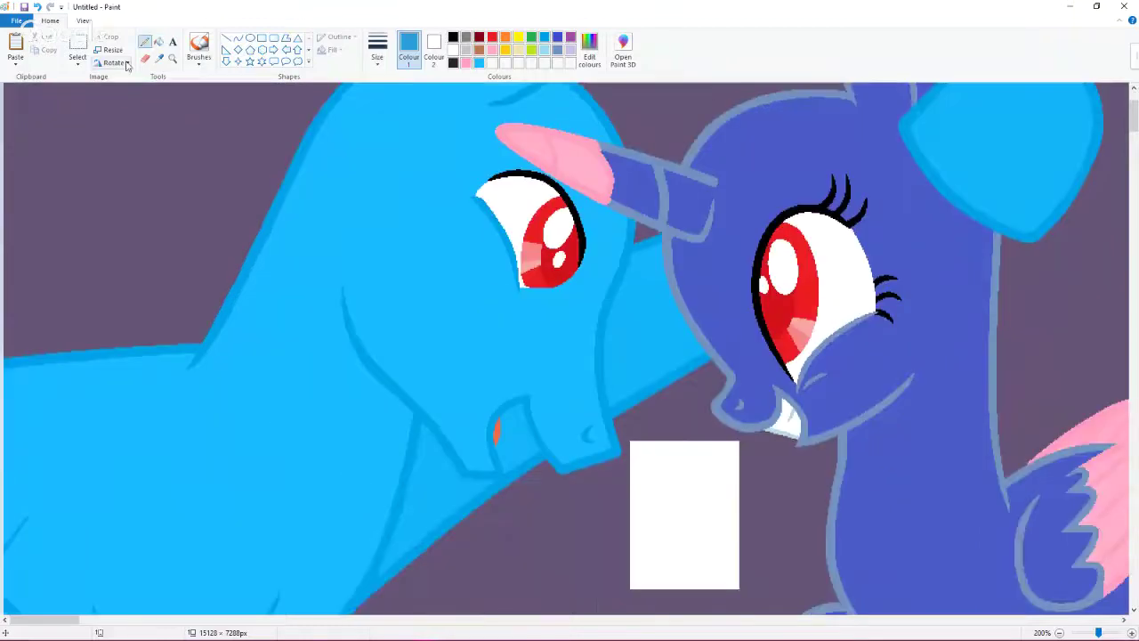
{"action": "left_click", "coordinate": [159, 58]}
{"action": "right_click", "coordinate": [550, 465]}
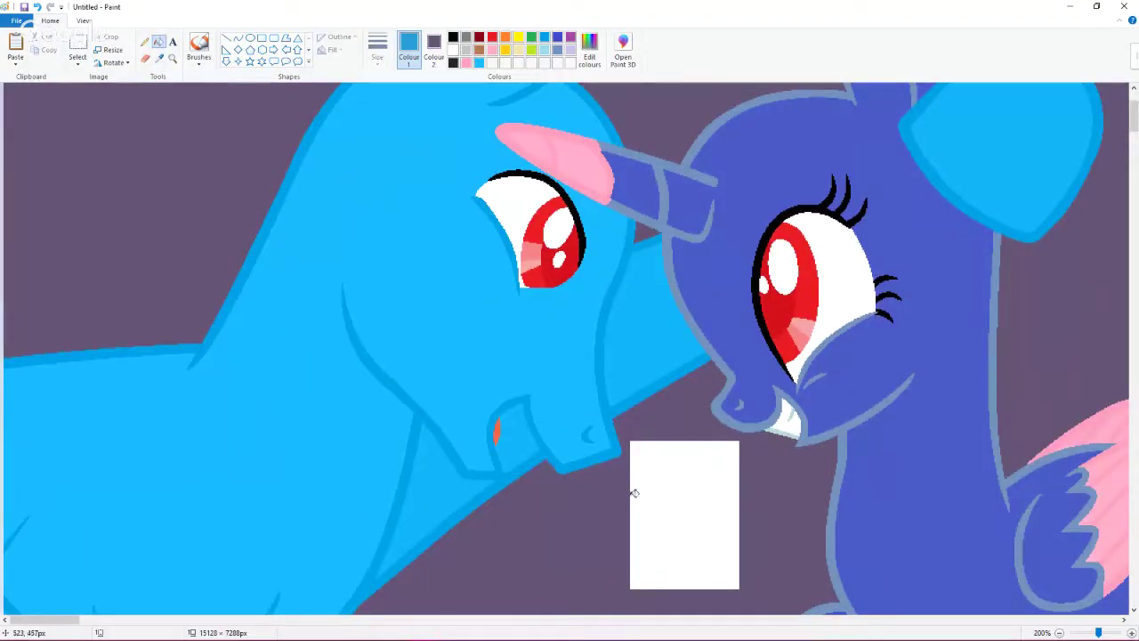
Step: Draw the jagged inner edge of the right pony's fringe across its eye with the thickest Pencil in the sampled mane blue
{"action": "left_click", "coordinate": [144, 42]}
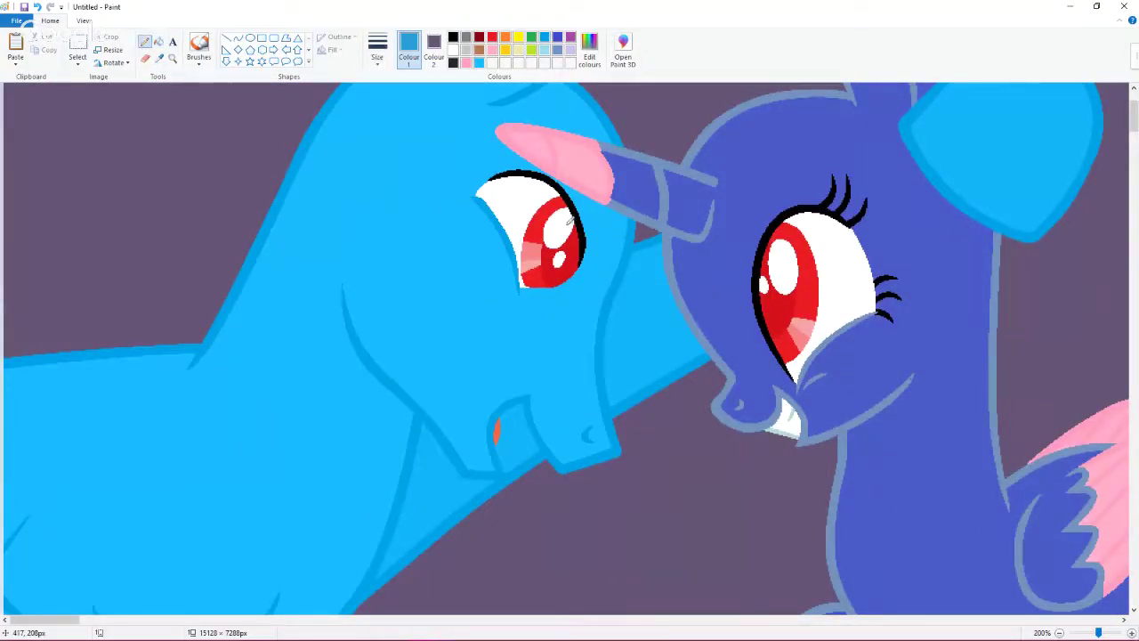
{"action": "scroll", "coordinate": [648, 260], "scroll_direction": "up", "scroll_amount": 3}
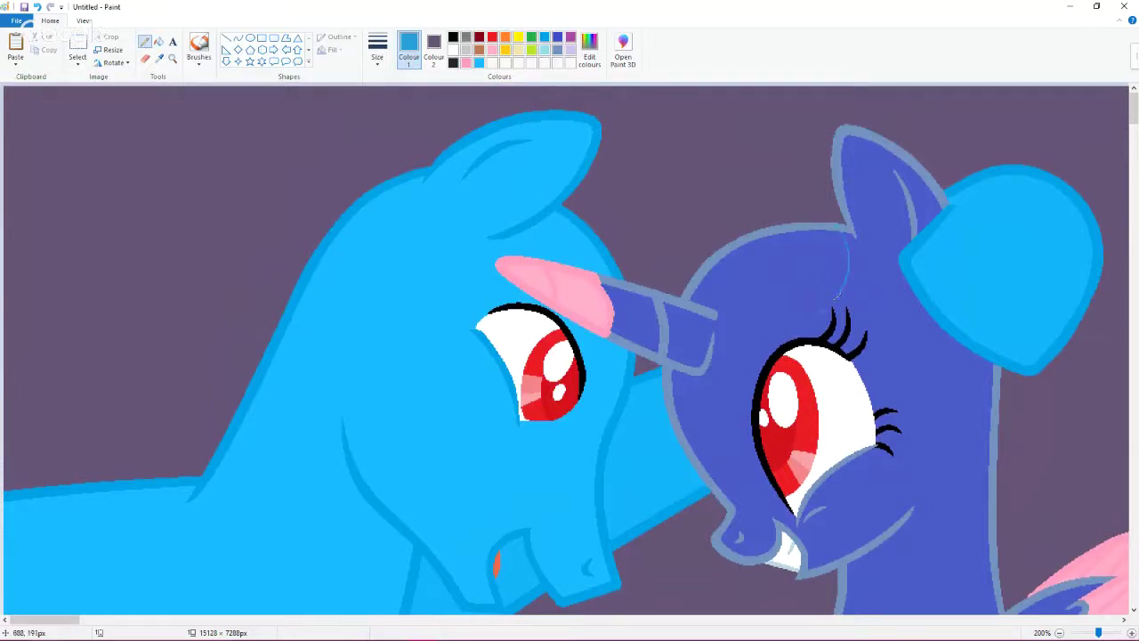
{"action": "left_click", "coordinate": [37, 9]}
{"action": "left_click", "coordinate": [378, 49]}
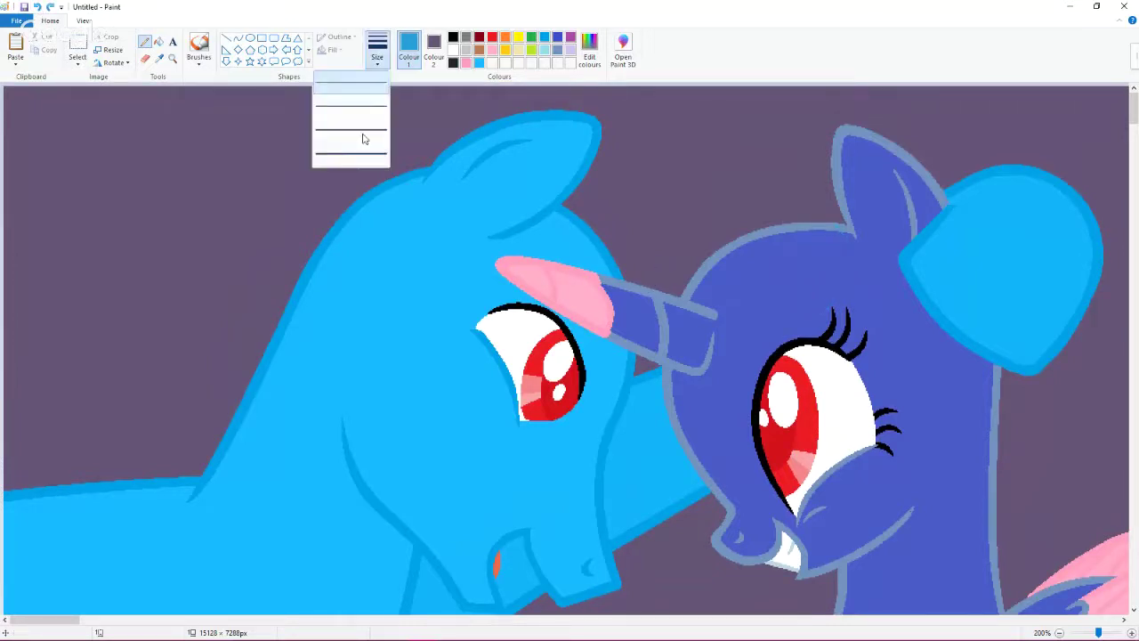
{"action": "left_click", "coordinate": [360, 150]}
{"action": "mouse_move", "coordinate": [845, 218]}
{"action": "left_mouse_down"}
{"action": "mouse_move", "coordinate": [841, 329]}
{"action": "mouse_move", "coordinate": [808, 386]}
{"action": "mouse_move", "coordinate": [837, 401]}
{"action": "mouse_move", "coordinate": [821, 449]}
{"action": "mouse_move", "coordinate": [704, 481]}
{"action": "left_mouse_up"}
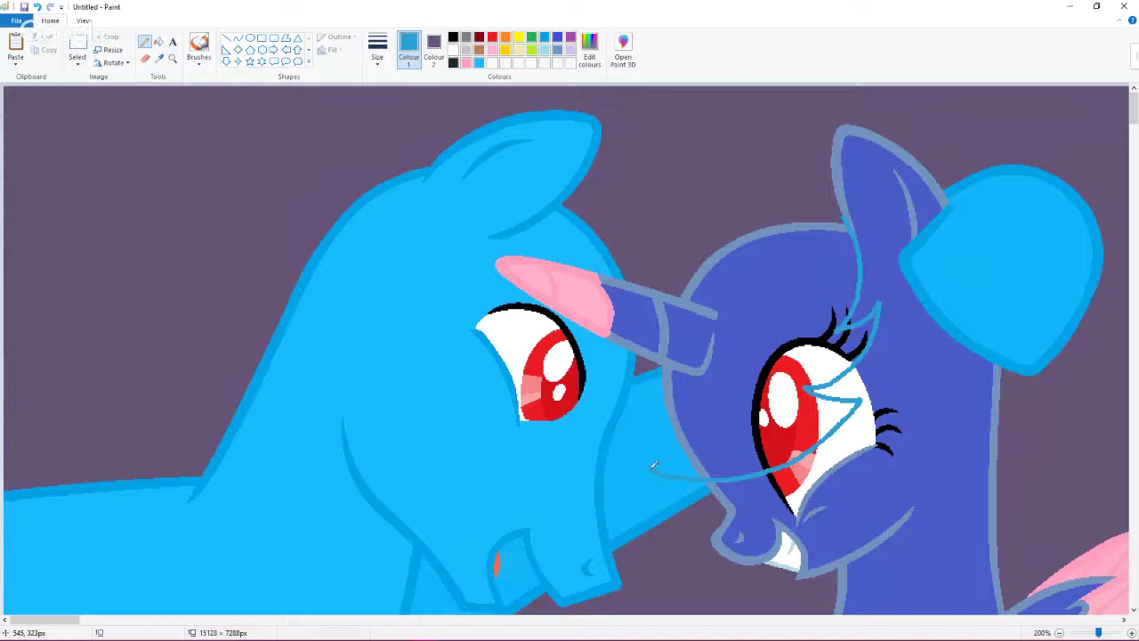
Step: Try drawing the fringe's outer outline from the right pony's ear over the horn and down, and undo those strokes
{"action": "mouse_move", "coordinate": [830, 168]}
{"action": "left_mouse_down"}
{"action": "mouse_move", "coordinate": [662, 211]}
{"action": "mouse_move", "coordinate": [598, 459]}
{"action": "left_mouse_up"}
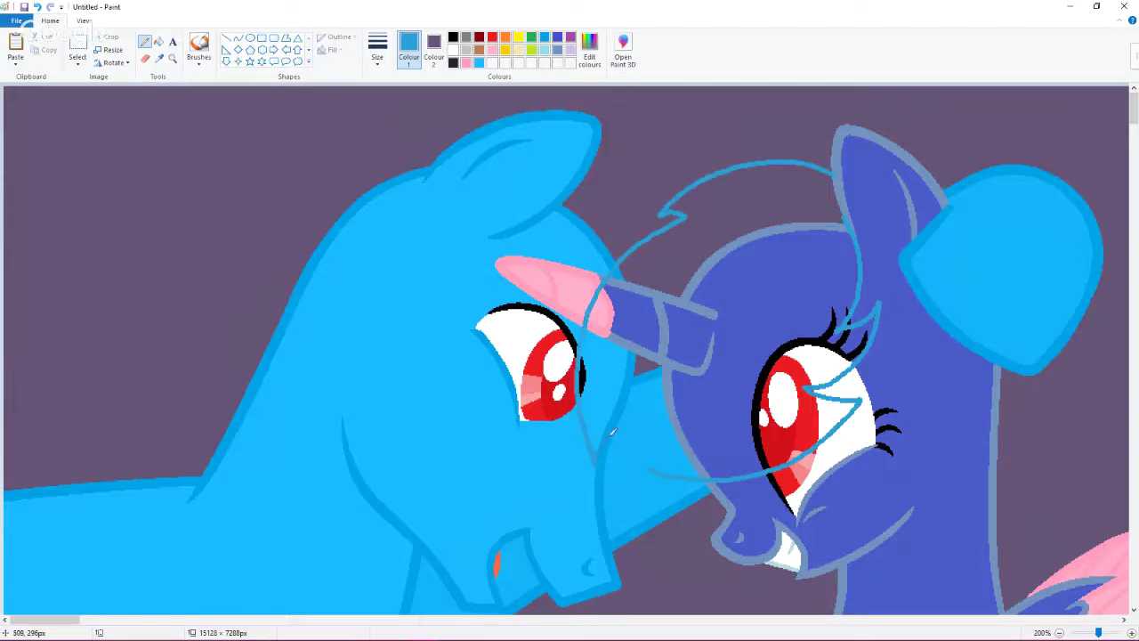
{"action": "left_click_drag", "start_coordinate": [621, 543], "coordinate": [634, 585]}
{"action": "scroll", "coordinate": [623, 416], "scroll_direction": "down", "scroll_amount": 3}
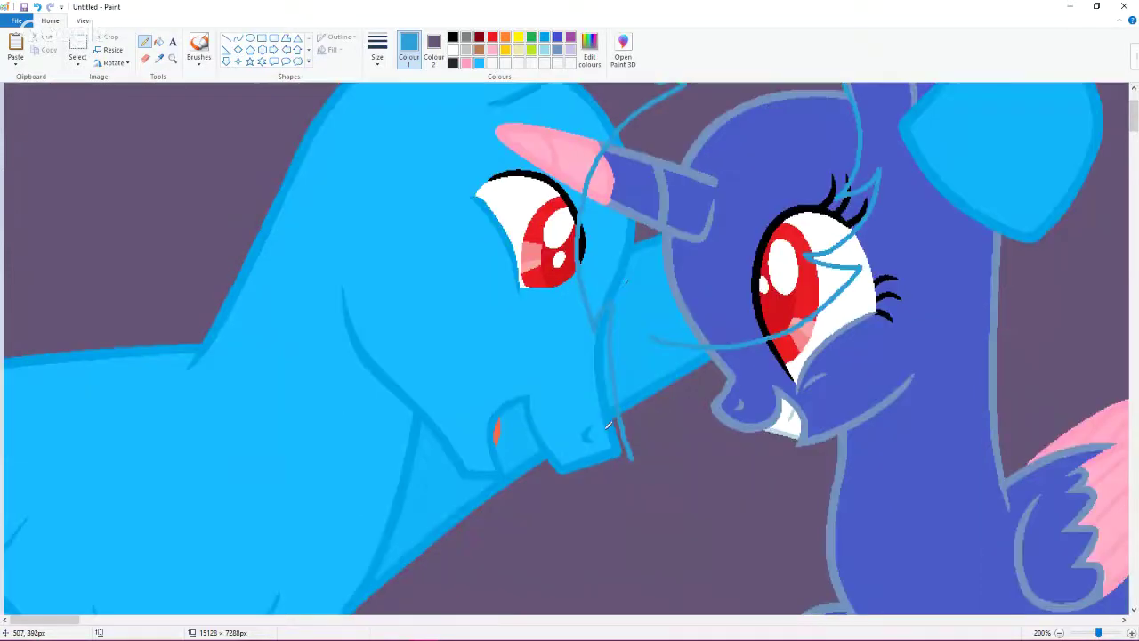
{"action": "left_click", "coordinate": [36, 6]}
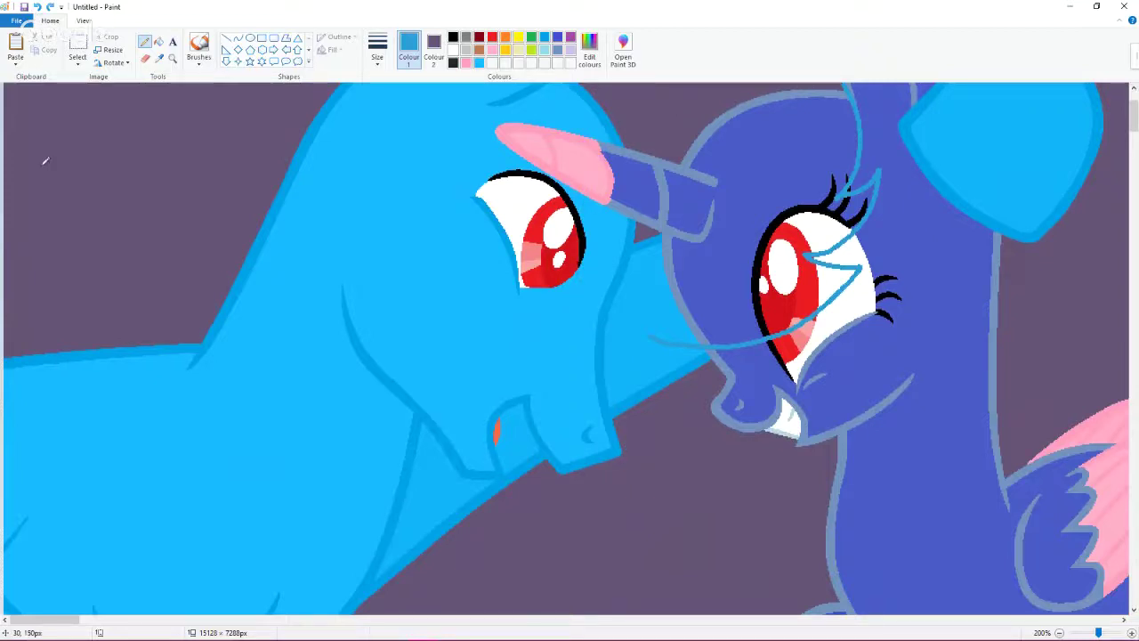
Step: Copy the left pony's head and paste a spare copy onto the blank canvas below the reference pony
{"action": "scroll", "coordinate": [3, 87], "scroll_direction": "up", "scroll_amount": 3}
{"action": "left_click", "coordinate": [78, 49]}
{"action": "left_click_drag", "start_coordinate": [294, 104], "coordinate": [673, 607]}
{"action": "right_click", "coordinate": [604, 484]}
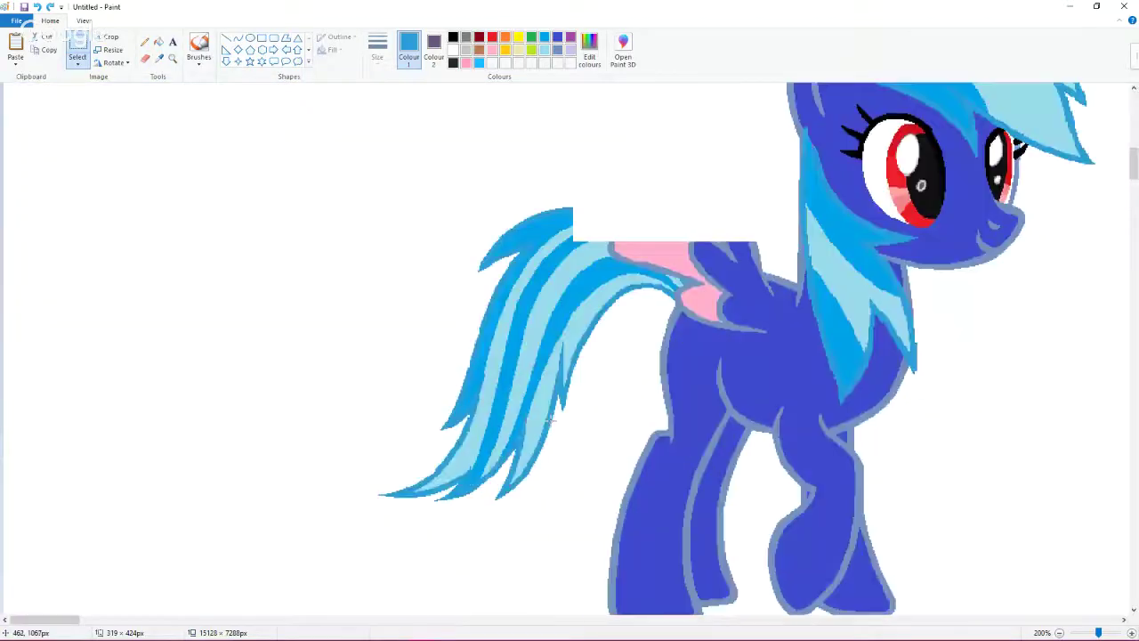
{"action": "scroll", "coordinate": [552, 420], "scroll_direction": "down", "scroll_amount": 10}
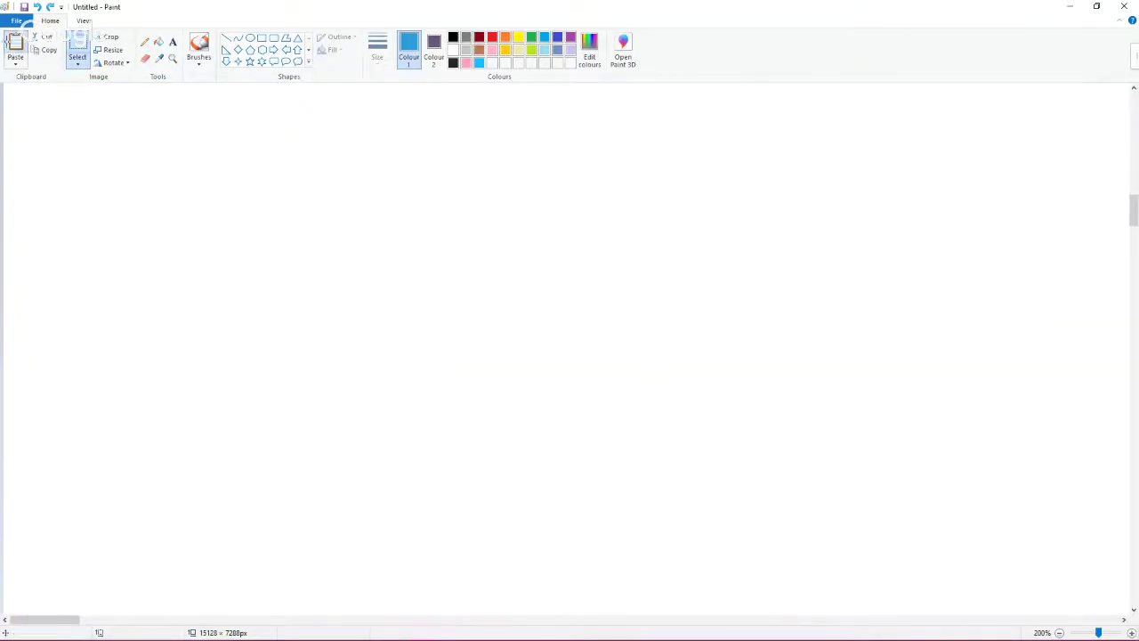
{"action": "left_click", "coordinate": [15, 49]}
{"action": "left_click_drag", "start_coordinate": [178, 312], "coordinate": [454, 311]}
{"action": "scroll", "coordinate": [503, 347], "scroll_direction": "up", "scroll_amount": 10}
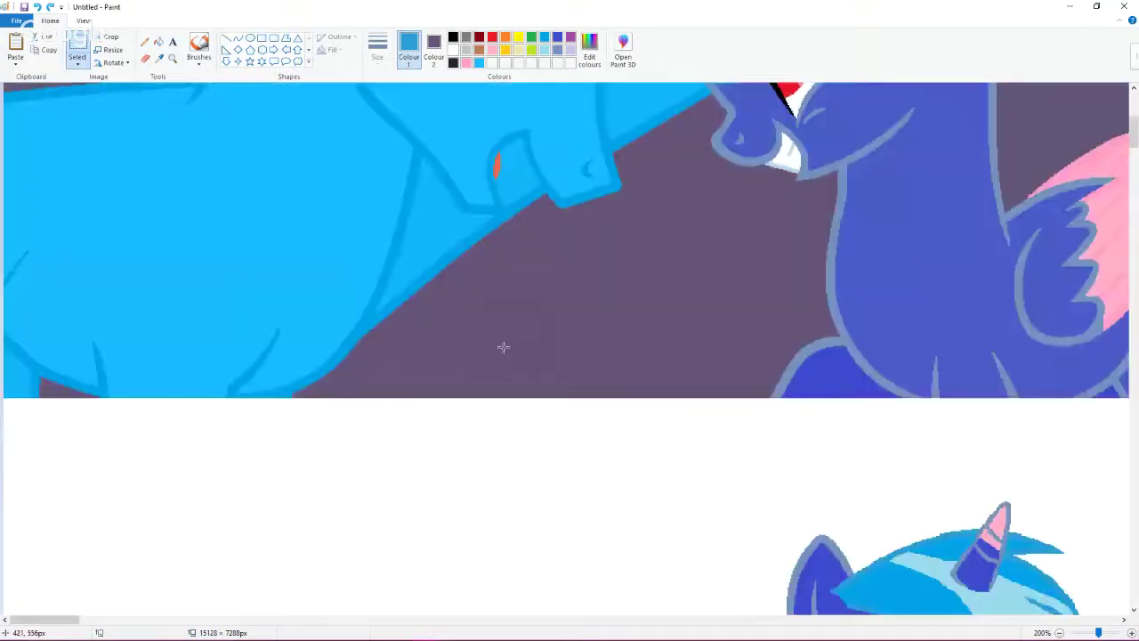
{"action": "scroll", "coordinate": [502, 347], "scroll_direction": "up", "scroll_amount": 5}
Step: Draw the fringe's outer outline with the Pencil from the right pony's ear over the horn, down past the muzzles and across to its chest
{"action": "left_click", "coordinate": [144, 42]}
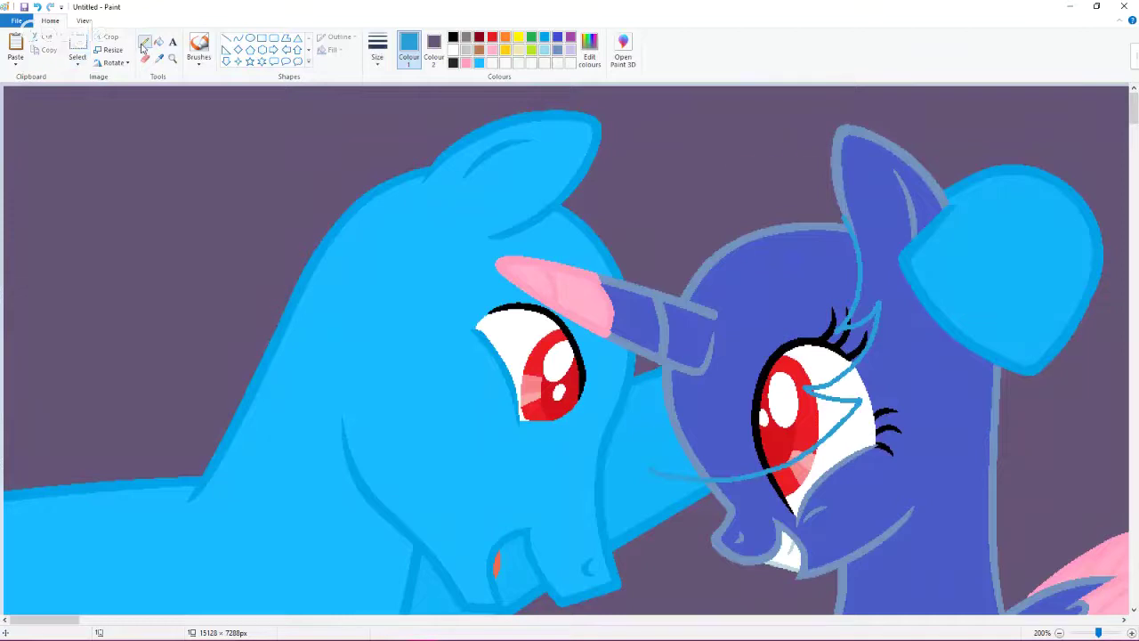
{"action": "mouse_move", "coordinate": [831, 164]}
{"action": "left_mouse_down"}
{"action": "mouse_move", "coordinate": [637, 256]}
{"action": "mouse_move", "coordinate": [616, 537]}
{"action": "left_mouse_up"}
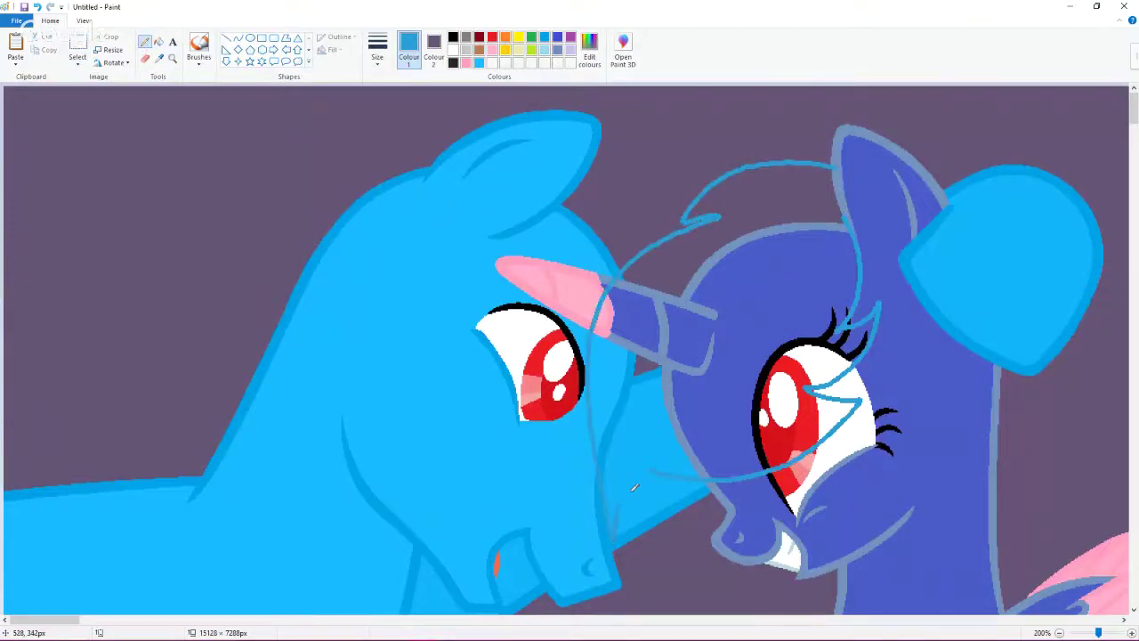
{"action": "scroll", "coordinate": [634, 476], "scroll_direction": "down", "scroll_amount": 4}
{"action": "mouse_move", "coordinate": [626, 115]}
{"action": "left_mouse_down"}
{"action": "mouse_move", "coordinate": [629, 351]}
{"action": "mouse_move", "coordinate": [642, 307]}
{"action": "mouse_move", "coordinate": [656, 351]}
{"action": "mouse_move", "coordinate": [776, 389]}
{"action": "left_mouse_up"}
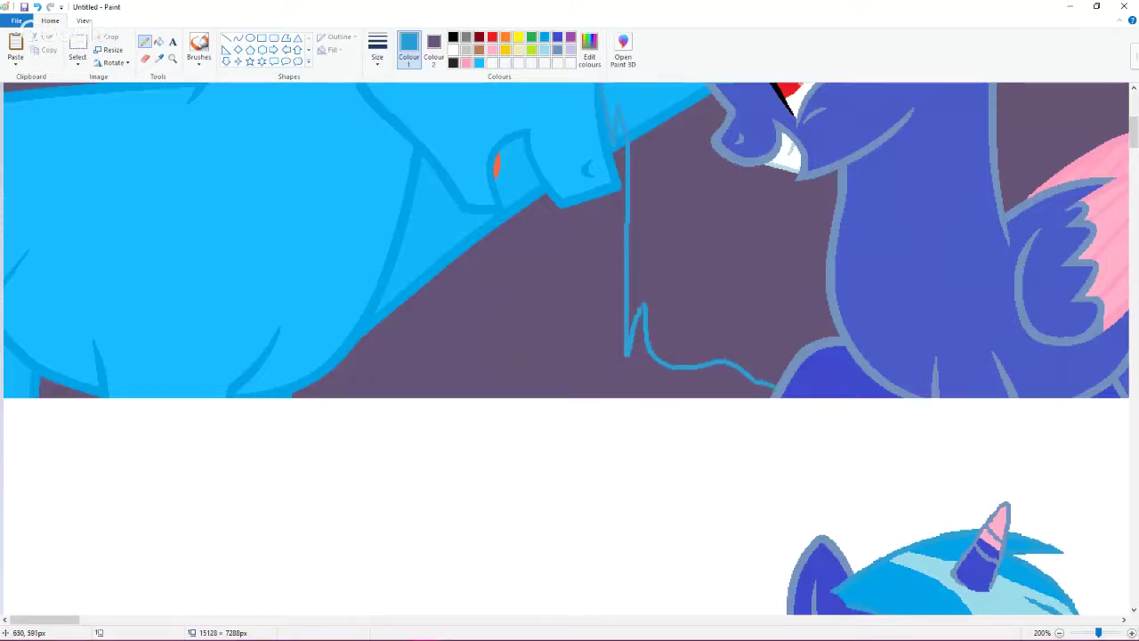
Step: Shift the spare head copy on the canvas and fill the purple area left behind with white as Colour 2
{"action": "scroll", "coordinate": [641, 336], "scroll_direction": "down", "scroll_amount": 10}
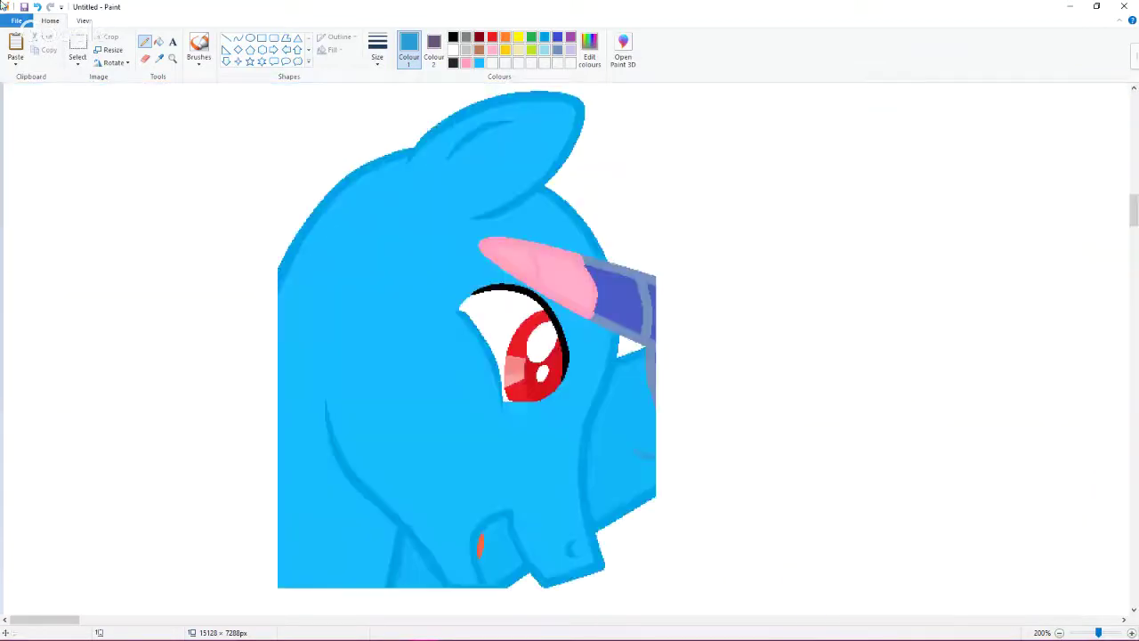
{"action": "left_click", "coordinate": [78, 49]}
{"action": "scroll", "coordinate": [129, 136], "scroll_direction": "up", "scroll_amount": 3}
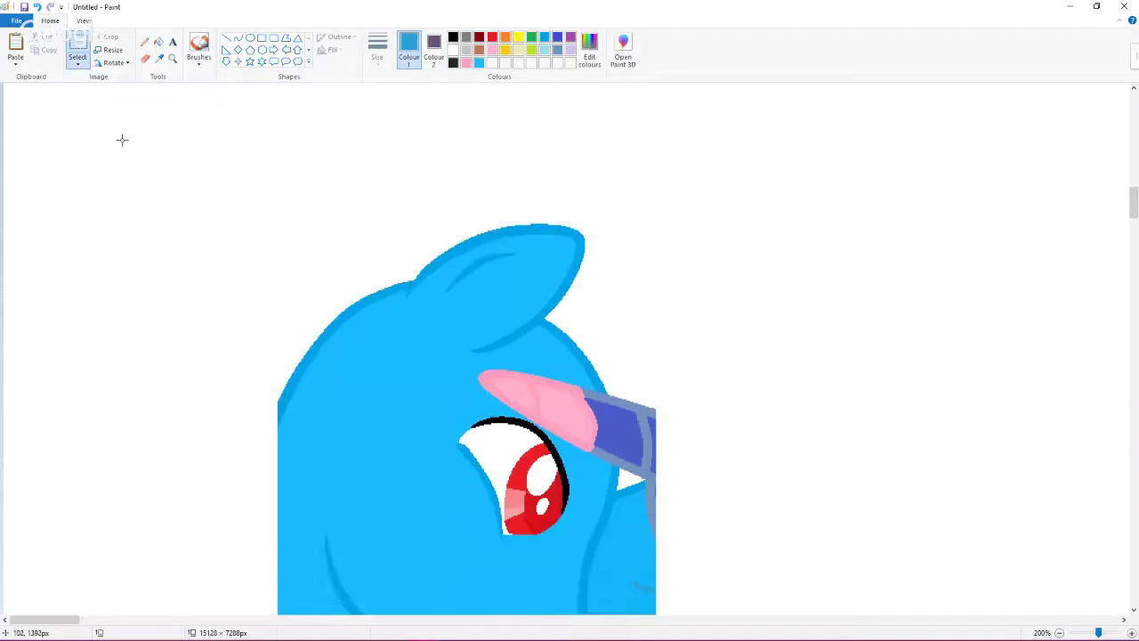
{"action": "scroll", "coordinate": [635, 165], "scroll_direction": "down", "scroll_amount": 9}
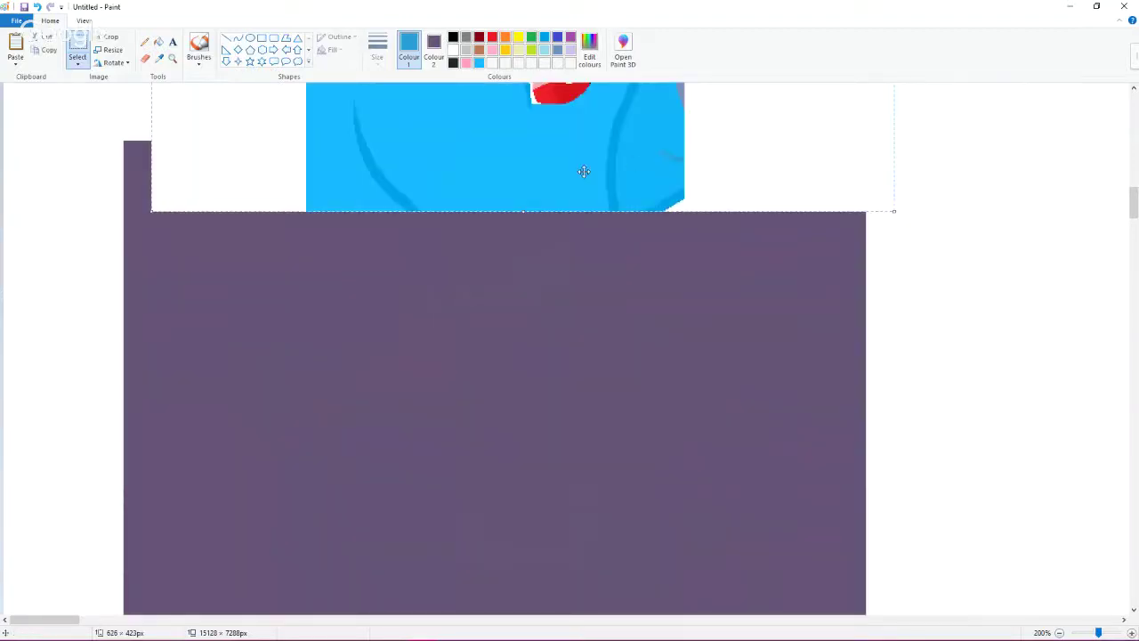
{"action": "left_click", "coordinate": [159, 57]}
{"action": "right_click", "coordinate": [100, 126]}
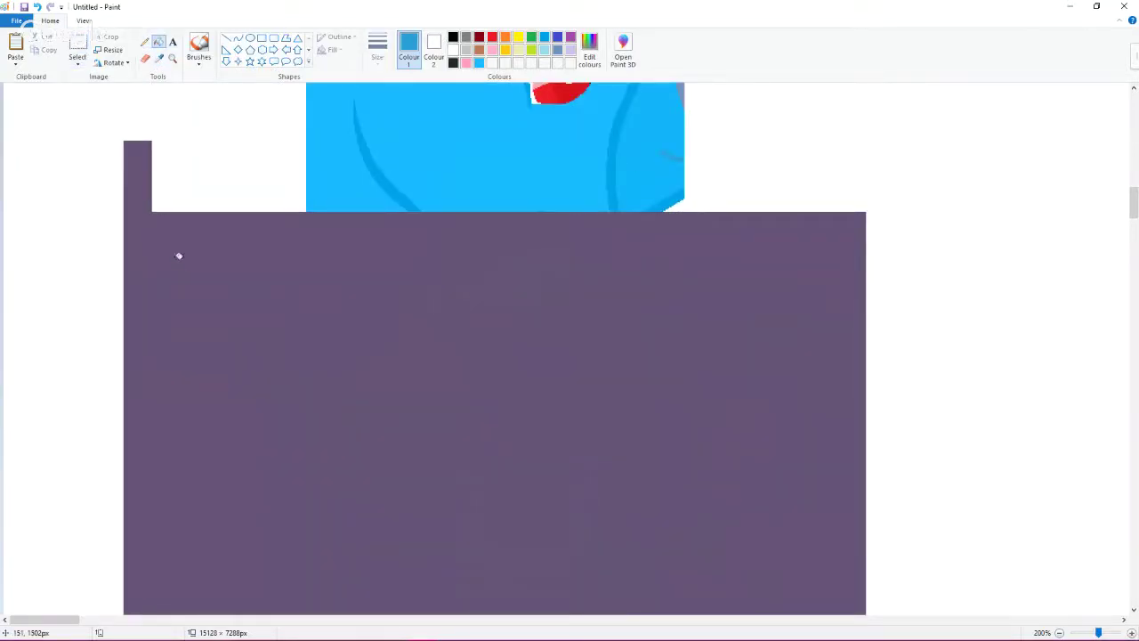
{"action": "right_click", "coordinate": [143, 152]}
Step: Select the spare head copy and lay it over the left pony's head to cover the fringe line crossing its face
{"action": "left_click", "coordinate": [78, 49]}
{"action": "scroll", "coordinate": [214, 185], "scroll_direction": "up", "scroll_amount": 6}
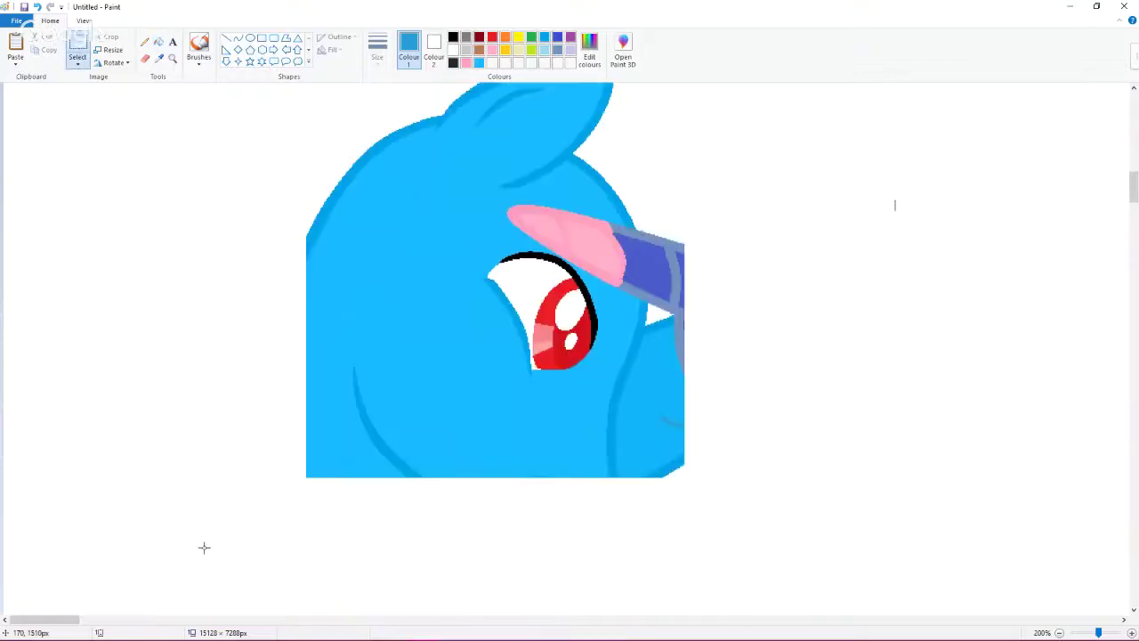
{"action": "left_click_drag", "start_coordinate": [208, 546], "coordinate": [823, 20]}
{"action": "left_click_drag", "start_coordinate": [576, 435], "coordinate": [510, 470]}
{"action": "scroll", "coordinate": [510, 470], "scroll_direction": "down", "scroll_amount": 5}
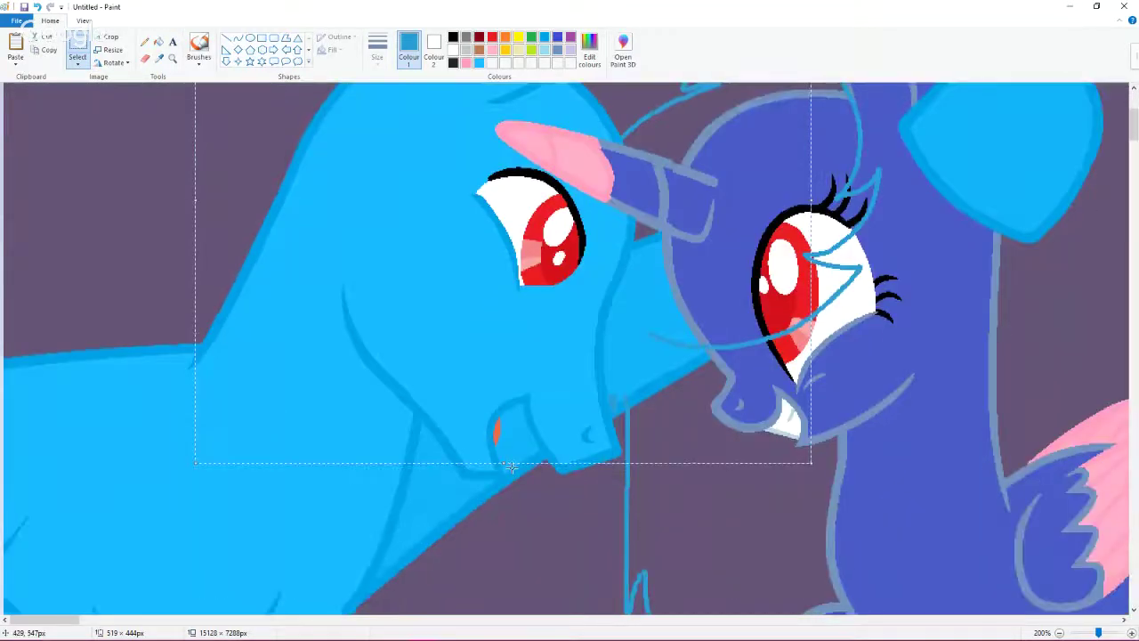
Step: Repair the left pony's neck outline beside its muzzle with the Pencil and fill the leftover mane patches with its coat blue
{"action": "left_click", "coordinate": [144, 42]}
{"action": "left_click", "coordinate": [173, 58]}
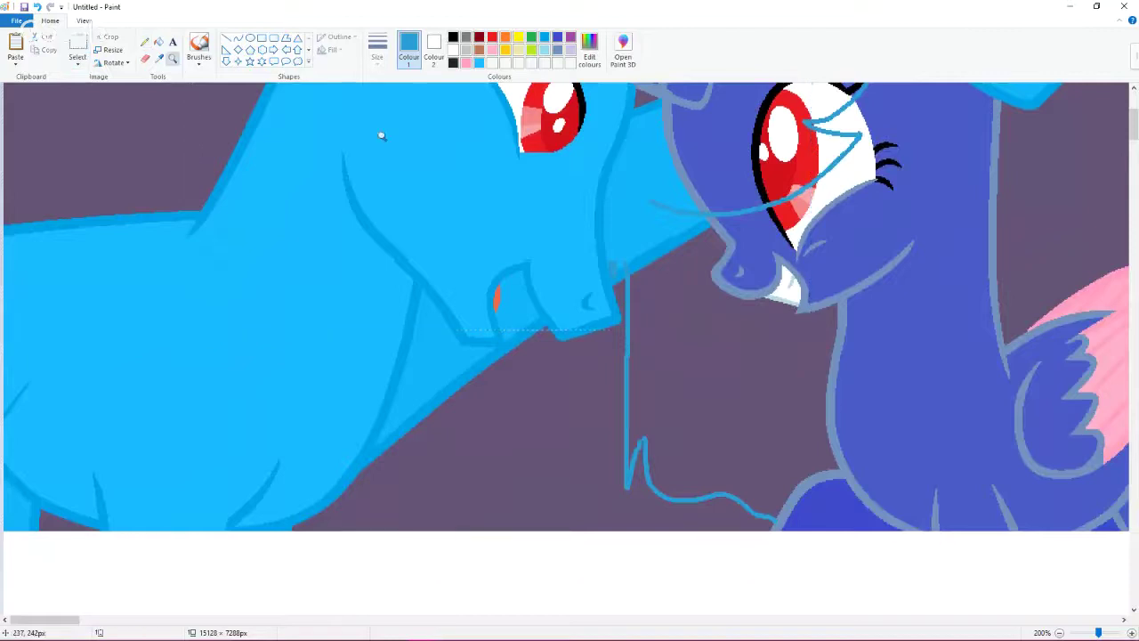
{"action": "left_click", "coordinate": [562, 237]}
{"action": "scroll", "coordinate": [435, 275], "scroll_direction": "up", "scroll_amount": 3, "text": "ctrl"}
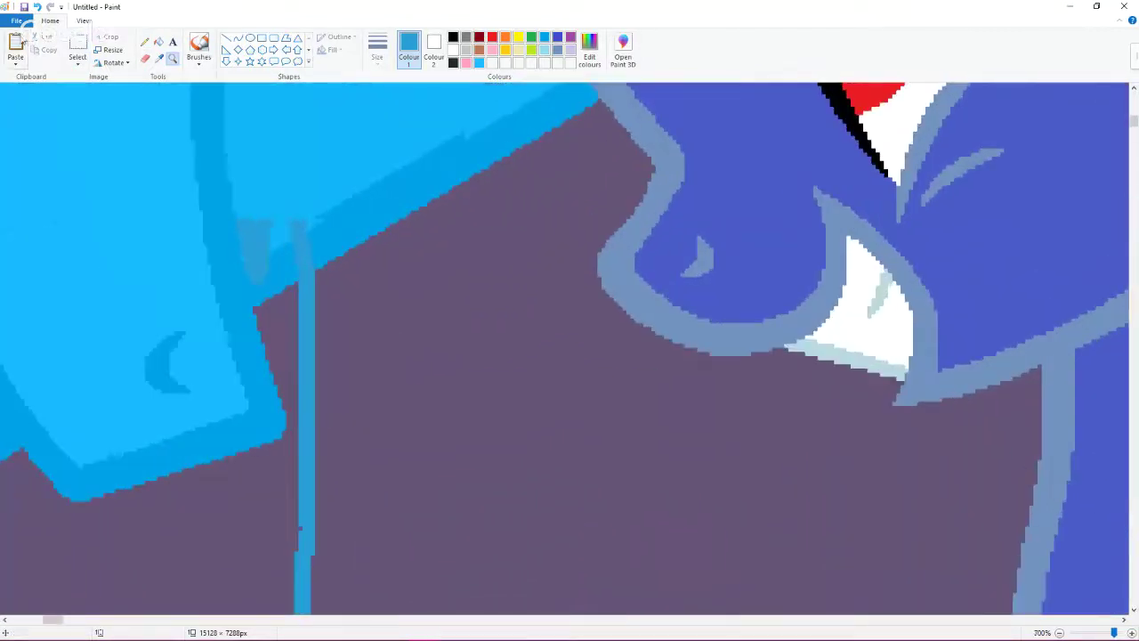
{"action": "left_click", "coordinate": [145, 42]}
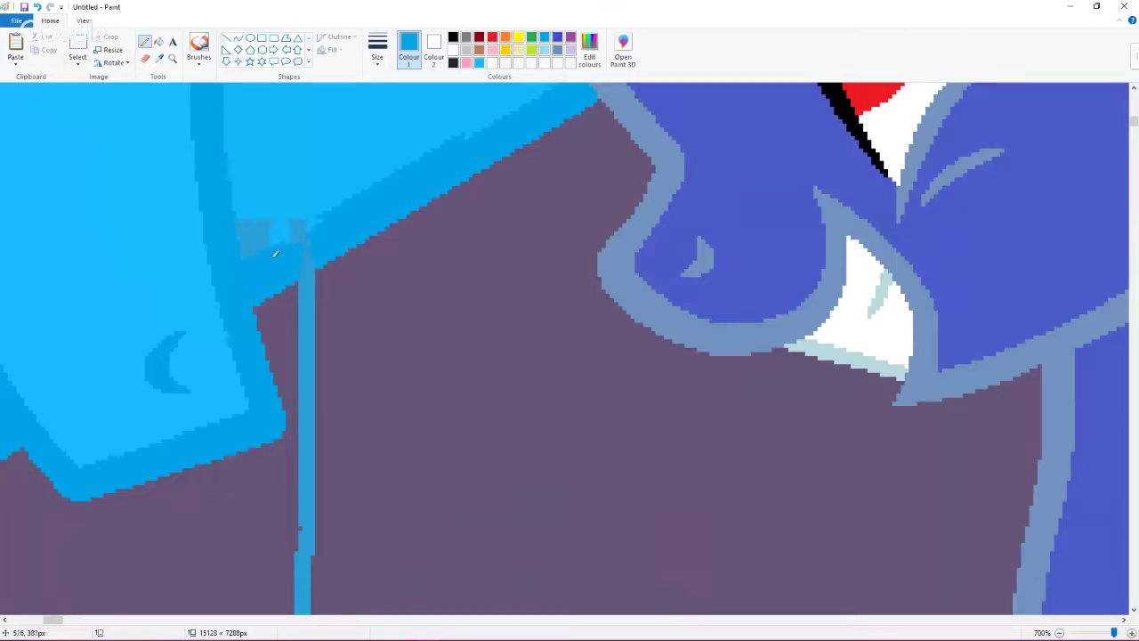
{"action": "left_click", "coordinate": [158, 42]}
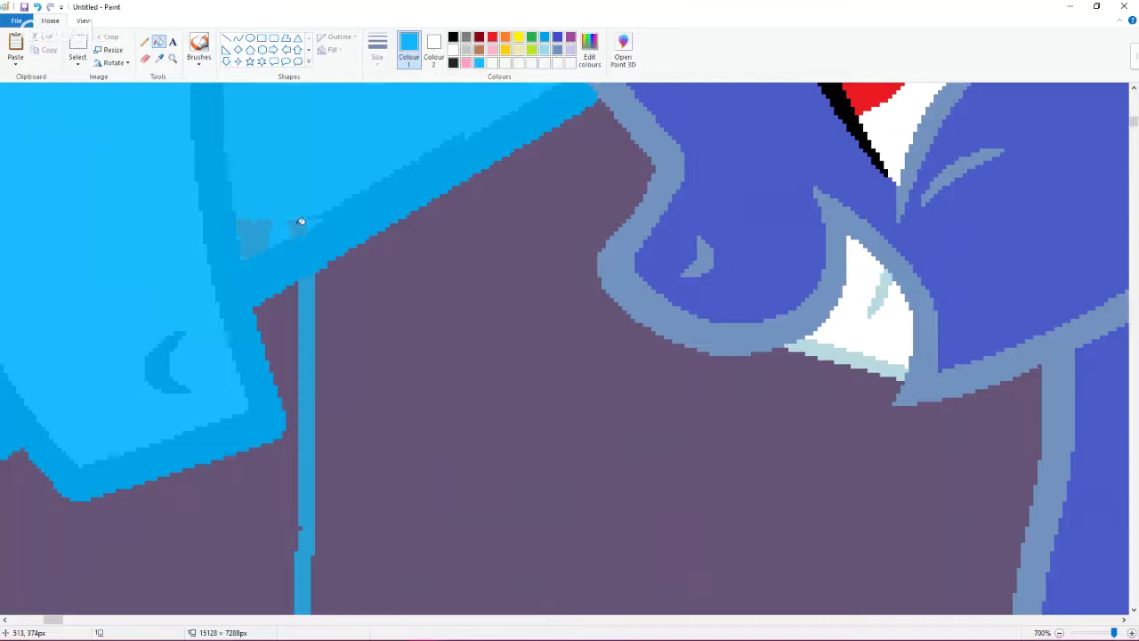
Step: Draw the curved fringe edge around the base of the right pony's horn in the mane blue, undoing the first attempt
{"action": "scroll", "coordinate": [351, 222], "scroll_direction": "up", "scroll_amount": 8}
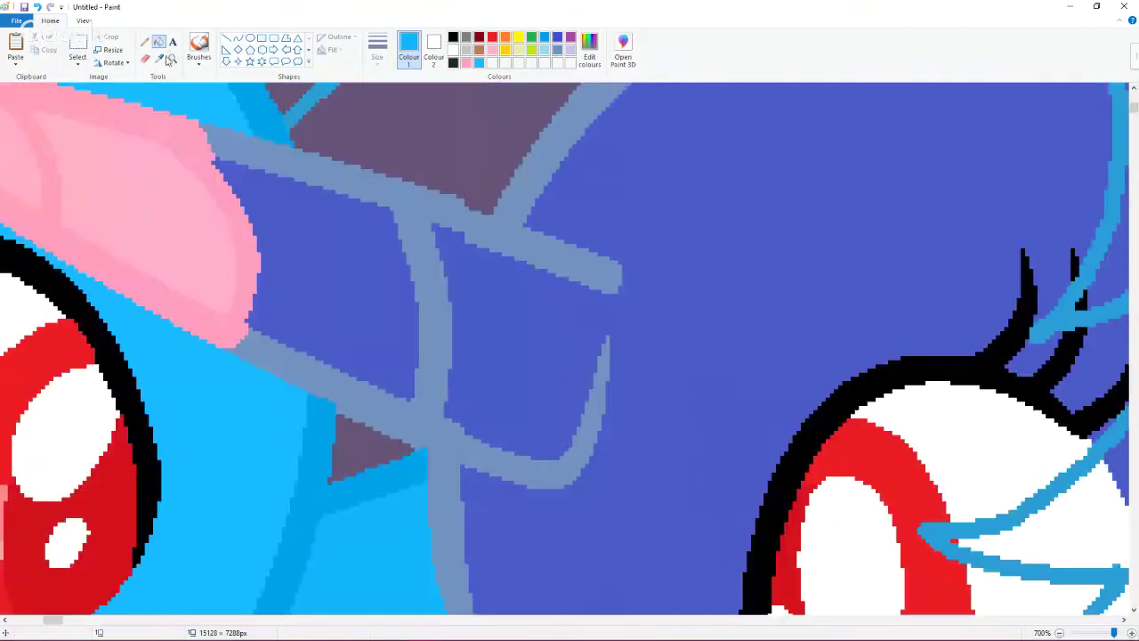
{"action": "left_click", "coordinate": [143, 43]}
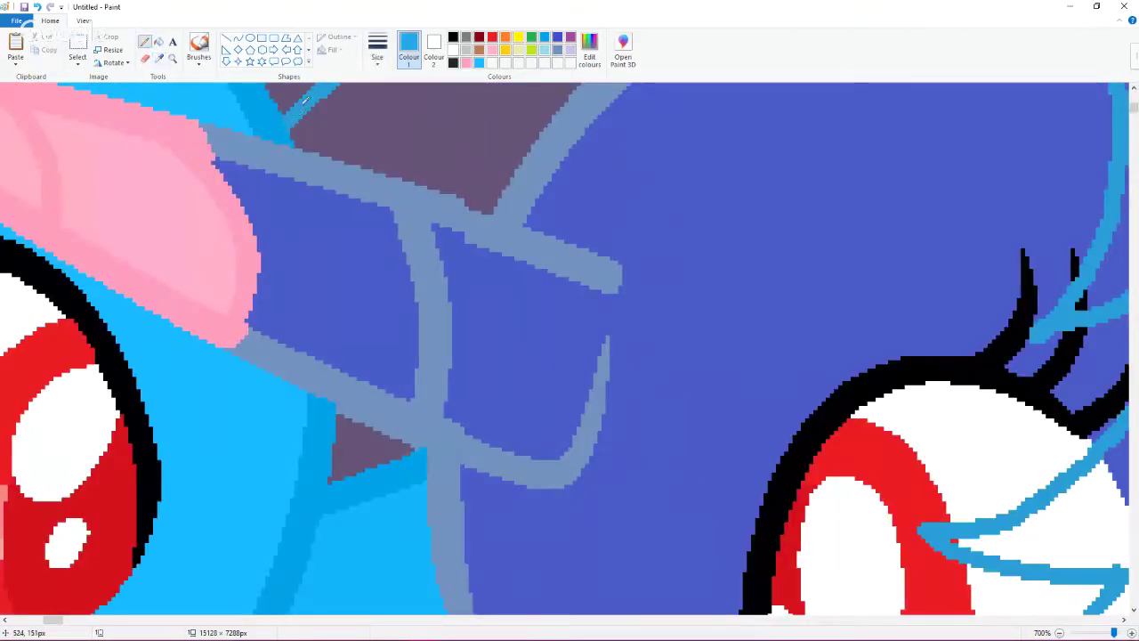
{"action": "mouse_move", "coordinate": [490, 205]}
{"action": "left_mouse_down"}
{"action": "mouse_move", "coordinate": [456, 397]}
{"action": "mouse_move", "coordinate": [400, 490]}
{"action": "left_mouse_up"}
{"action": "left_click", "coordinate": [37, 7]}
{"action": "left_click_drag", "start_coordinate": [498, 165], "coordinate": [398, 501]}
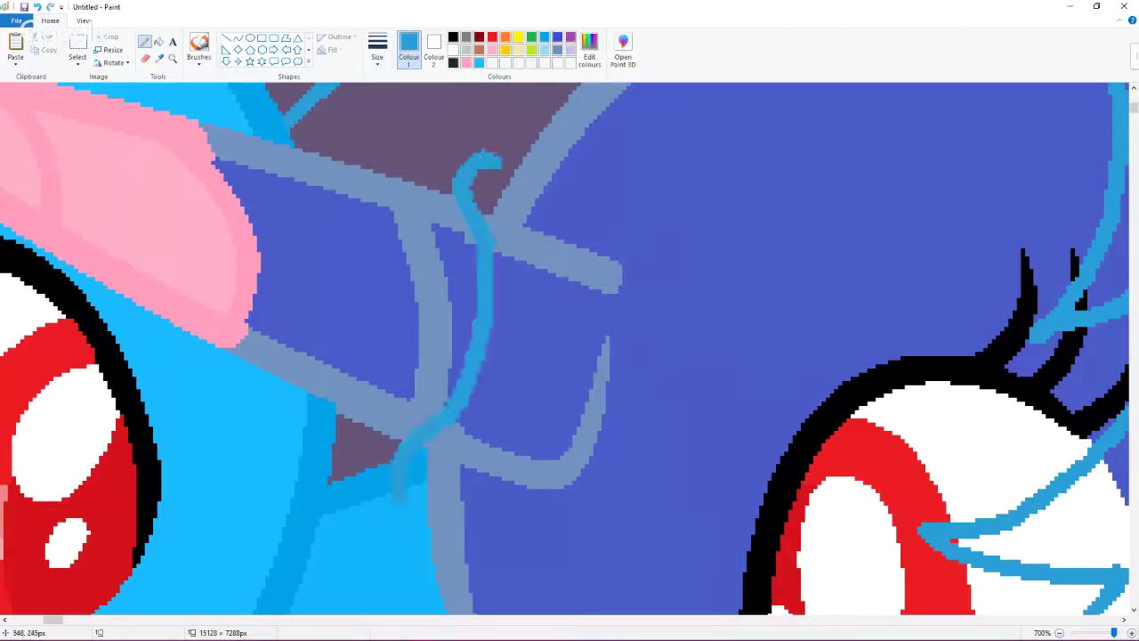
Step: Fill the right pony's forehead and its outline, the background between the ponies and the left pony's enclosed neck area with white
{"action": "left_click", "coordinate": [158, 42]}
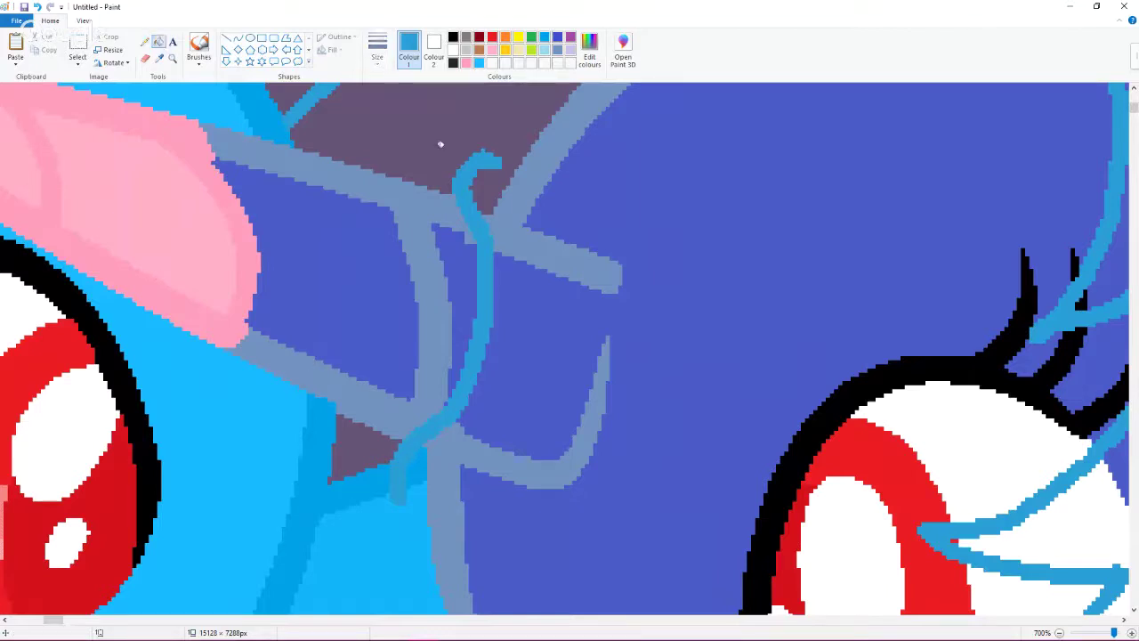
{"action": "right_click", "coordinate": [577, 268]}
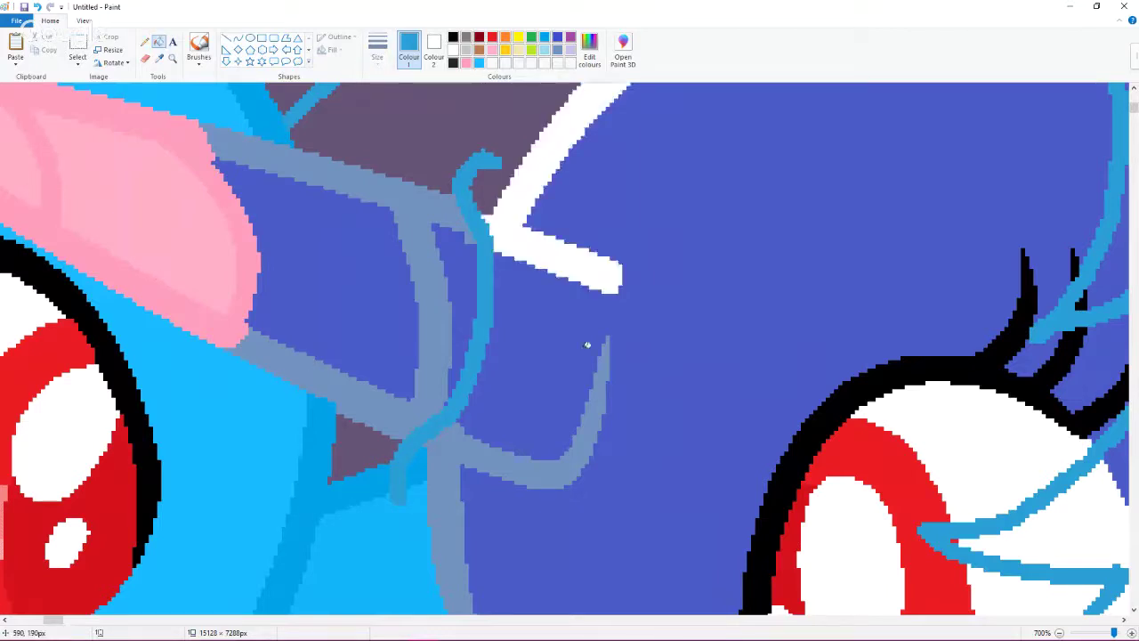
{"action": "right_click", "coordinate": [685, 356]}
{"action": "scroll", "coordinate": [552, 307], "scroll_direction": "down", "scroll_amount": 3, "text": "ctrl"}
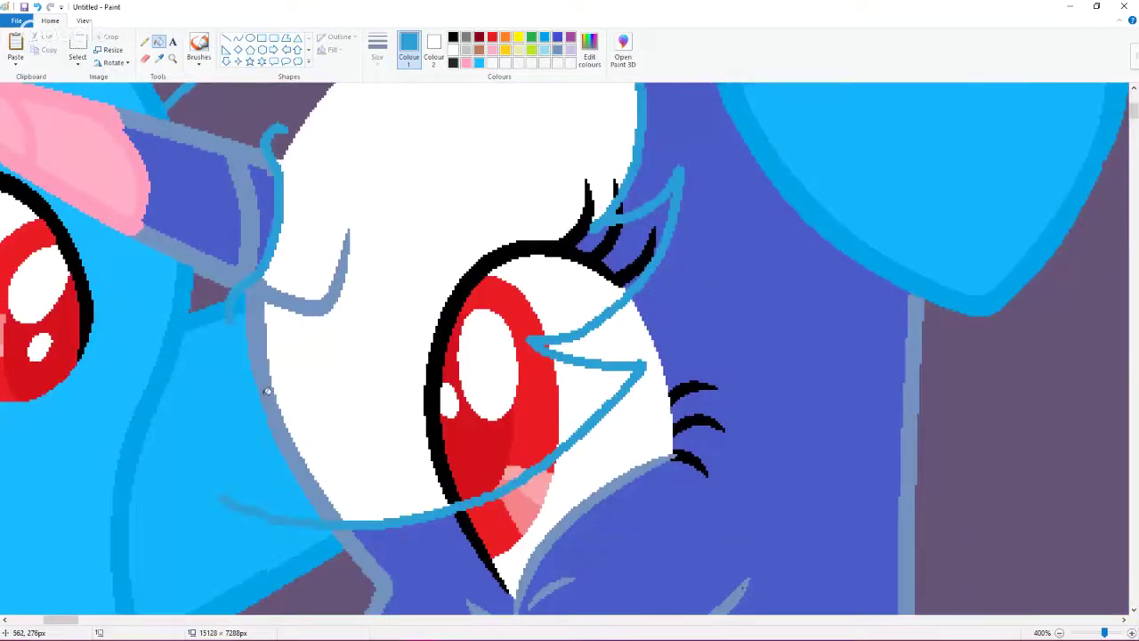
{"action": "scroll", "coordinate": [267, 390], "scroll_direction": "down", "scroll_amount": 8}
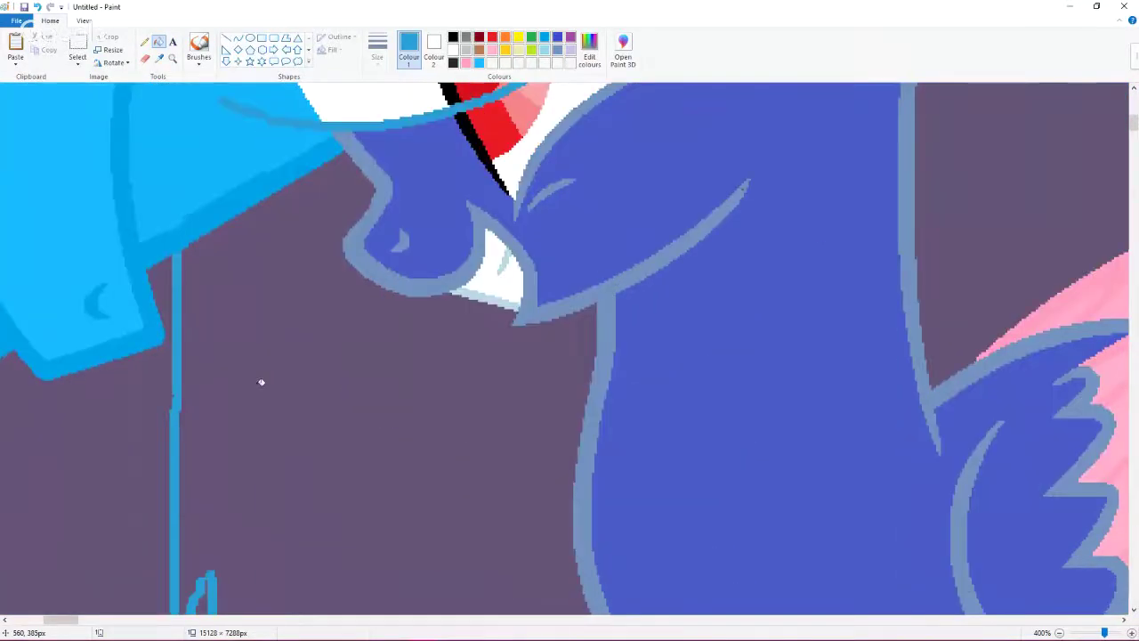
{"action": "right_click", "coordinate": [261, 382]}
{"action": "scroll", "coordinate": [260, 382], "scroll_direction": "up", "scroll_amount": 5}
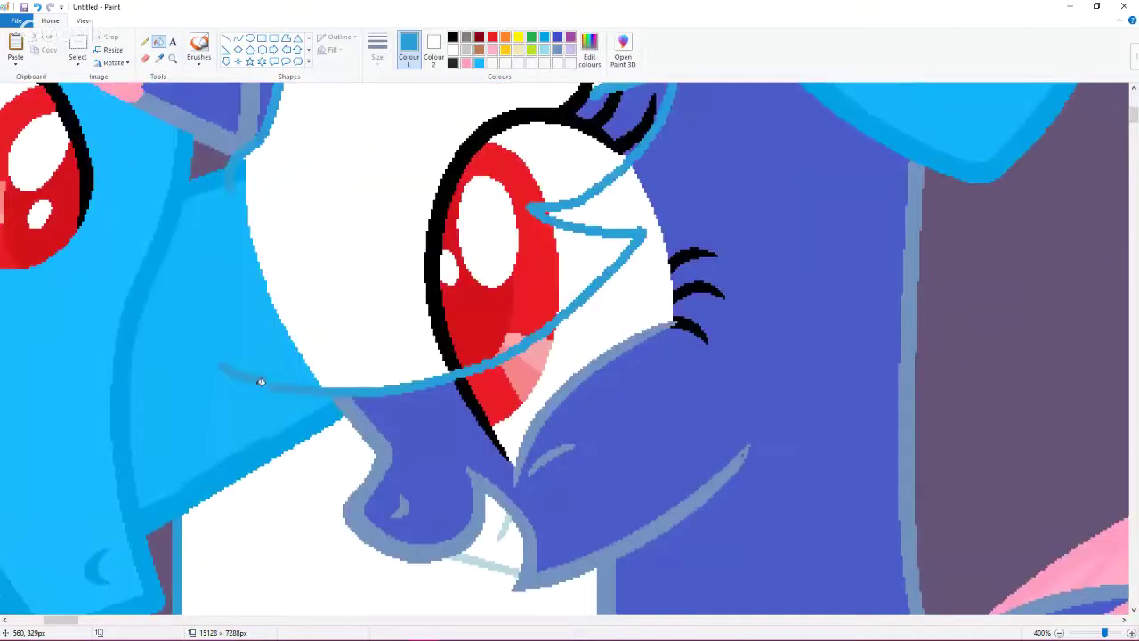
{"action": "scroll", "coordinate": [287, 388], "scroll_direction": "up", "scroll_amount": 3}
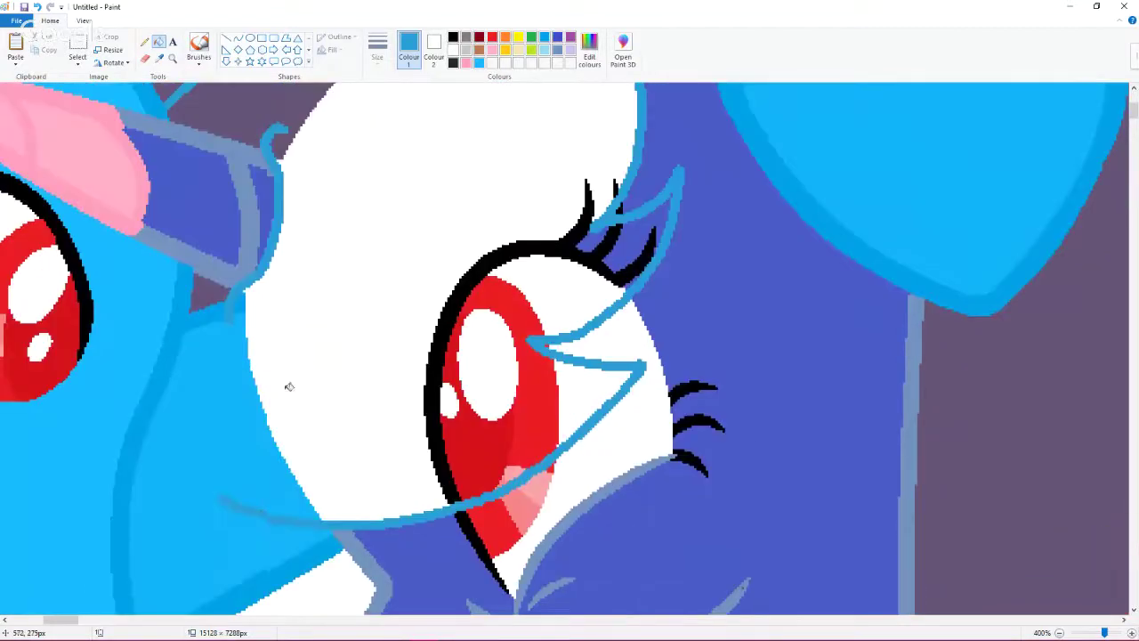
{"action": "right_click", "coordinate": [235, 423]}
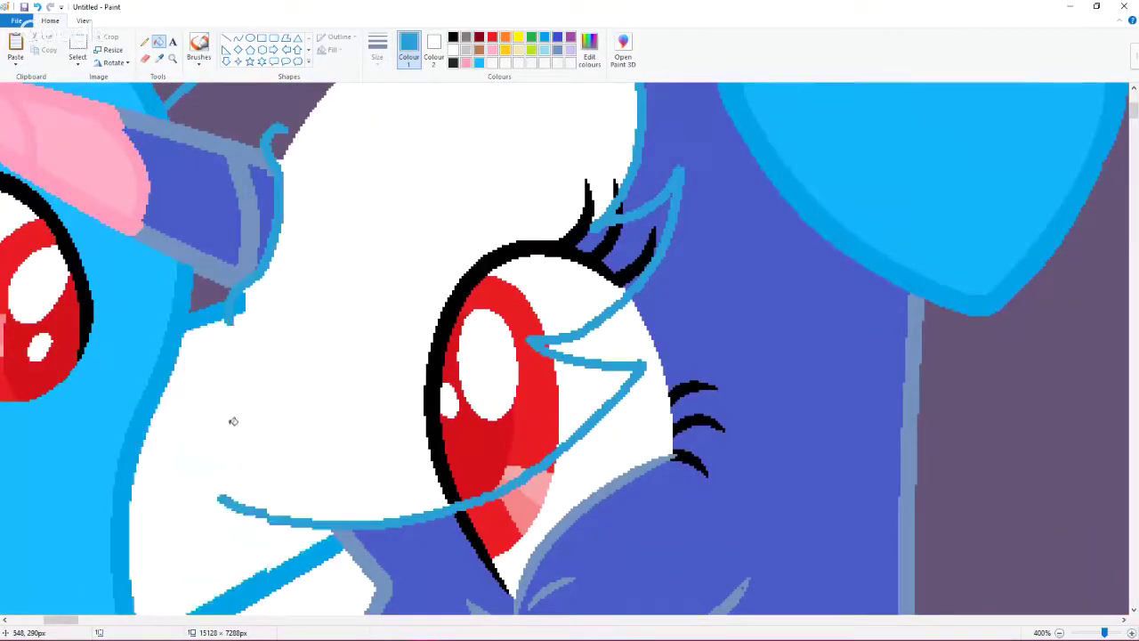
Step: Separate the leftover neck outline from the left pony's muzzle with a white Pencil stroke and fill that blue strip with white
{"action": "left_click", "coordinate": [145, 41]}
{"action": "scroll", "coordinate": [287, 420], "scroll_direction": "up", "scroll_amount": 2}
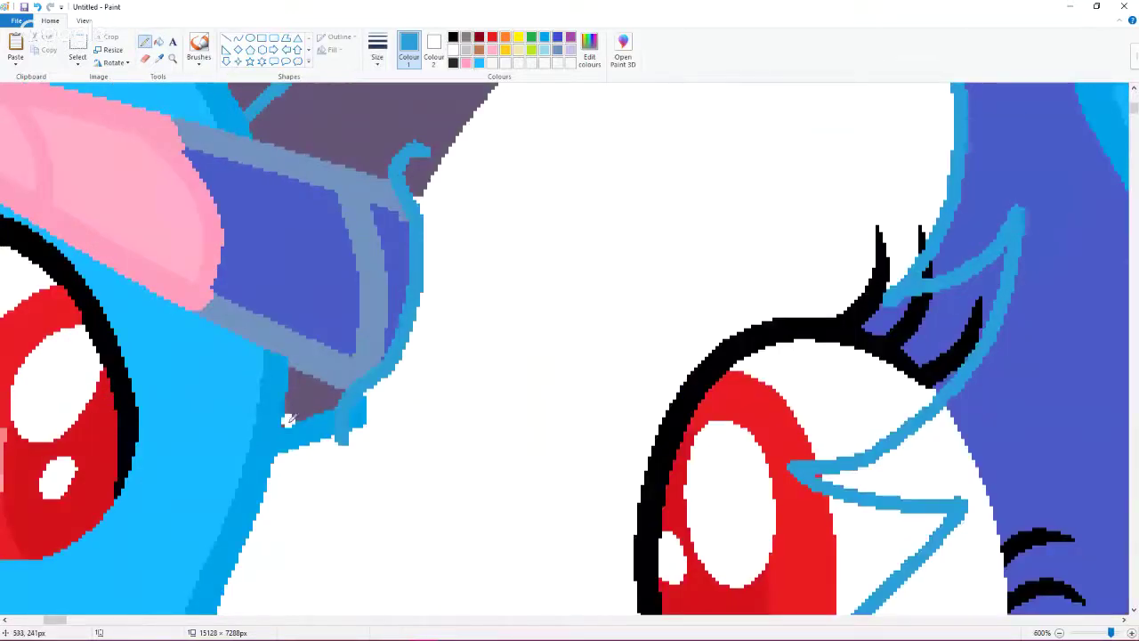
{"action": "scroll", "coordinate": [280, 433], "scroll_direction": "down", "scroll_amount": 5}
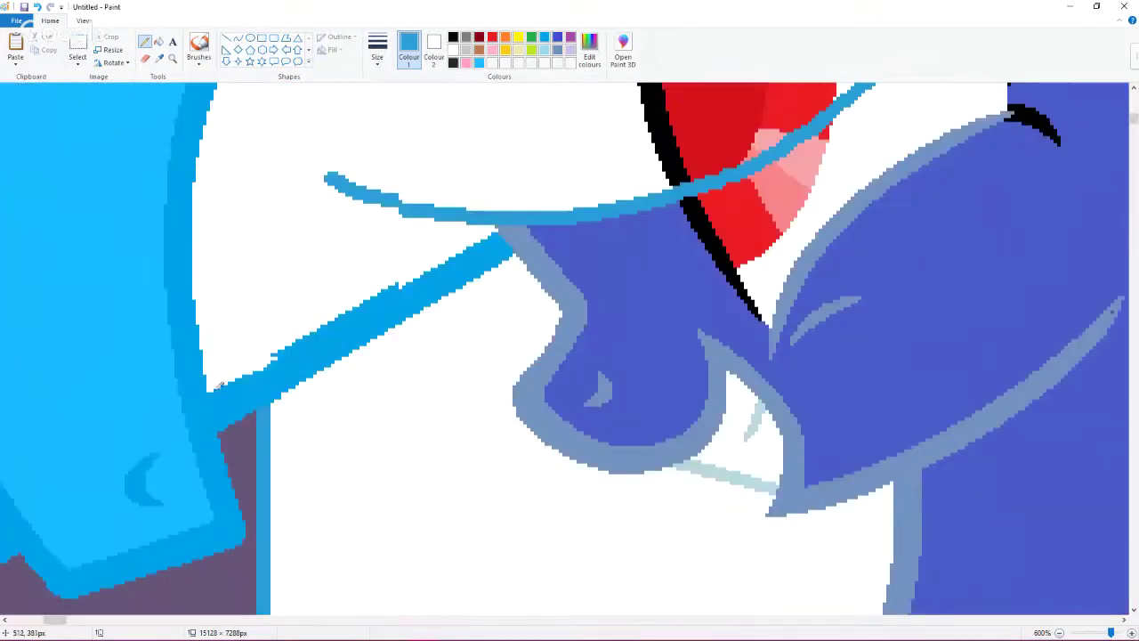
{"action": "mouse_move", "coordinate": [216, 385]}
{"action": "left_mouse_down"}
{"action": "mouse_move", "coordinate": [230, 423]}
{"action": "mouse_move", "coordinate": [217, 392]}
{"action": "left_mouse_up"}
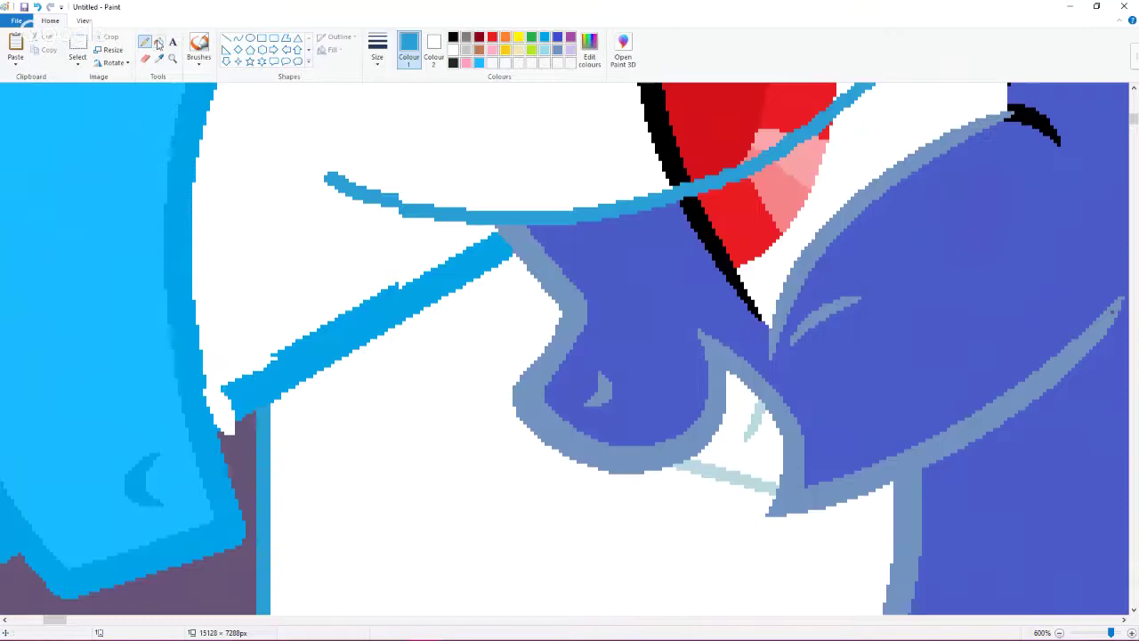
{"action": "left_click", "coordinate": [157, 43]}
{"action": "right_click", "coordinate": [300, 367]}
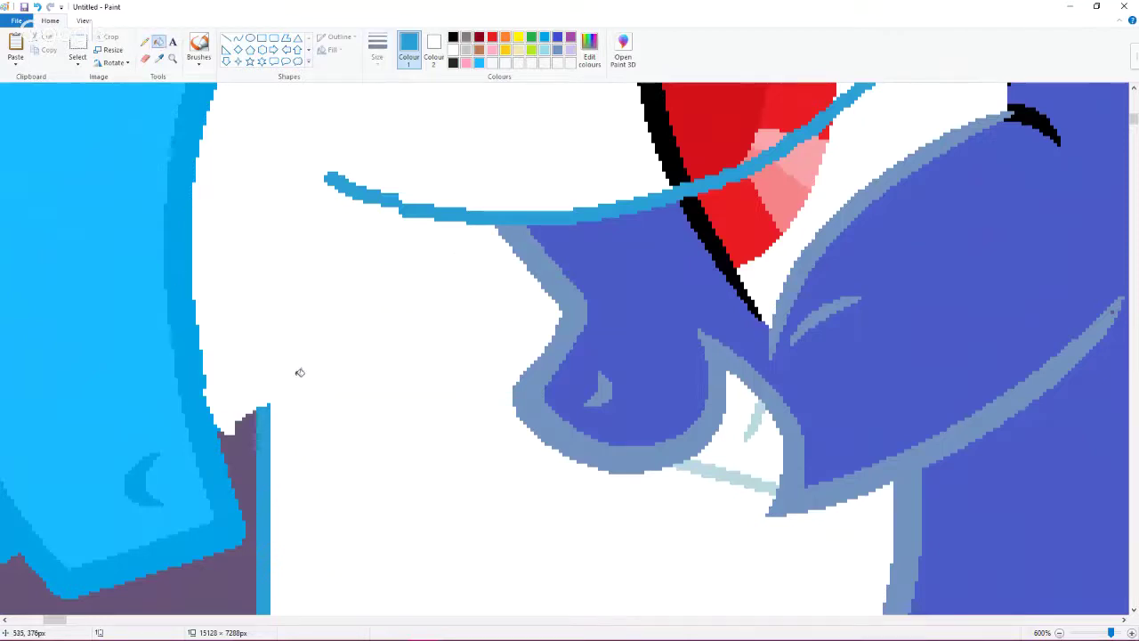
Step: Sample the mane blue and draw the mane outline's closing edge from its vertical line to the left pony's muzzle
{"action": "scroll", "coordinate": [298, 373], "scroll_direction": "down", "scroll_amount": 3}
{"action": "scroll", "coordinate": [298, 373], "scroll_direction": "up", "scroll_amount": 1}
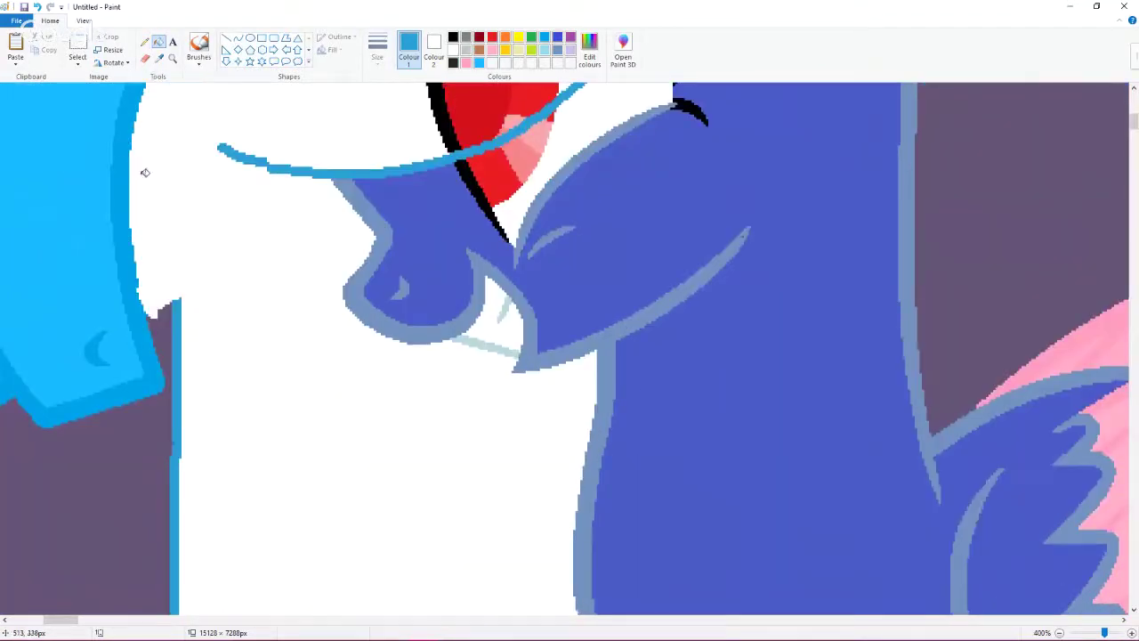
{"action": "left_click", "coordinate": [159, 58]}
{"action": "left_click", "coordinate": [177, 306]}
{"action": "left_click_drag", "start_coordinate": [178, 299], "coordinate": [153, 317]}
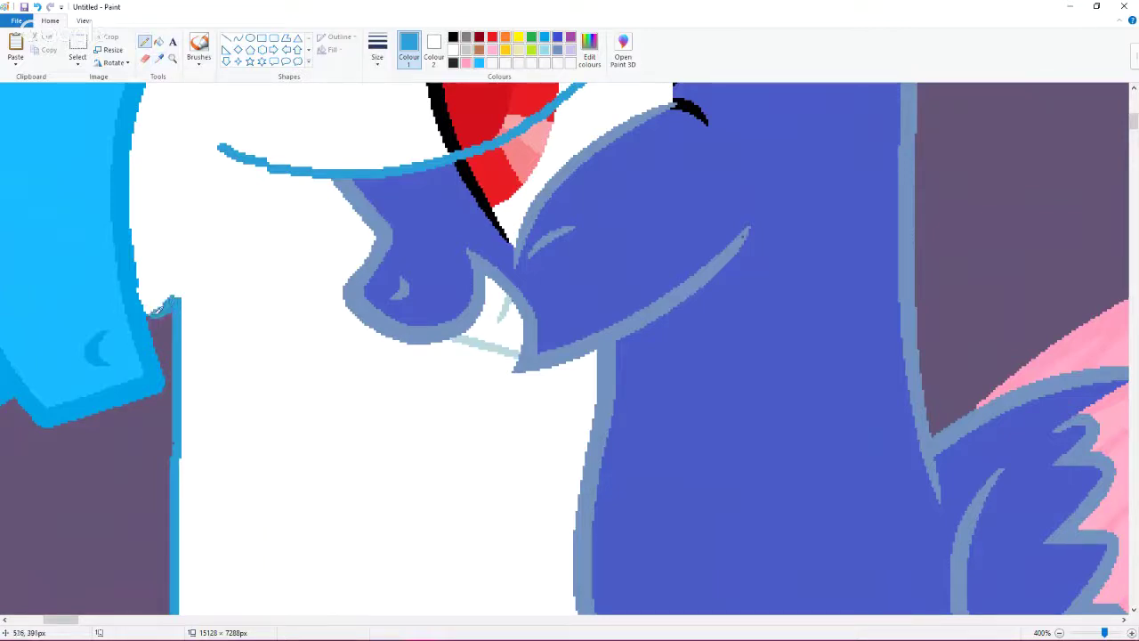
Step: Fill the remaining purple background and leftover blue outline pieces inside the fringe around the horn with white
{"action": "scroll", "coordinate": [153, 312], "scroll_direction": "up", "scroll_amount": 5}
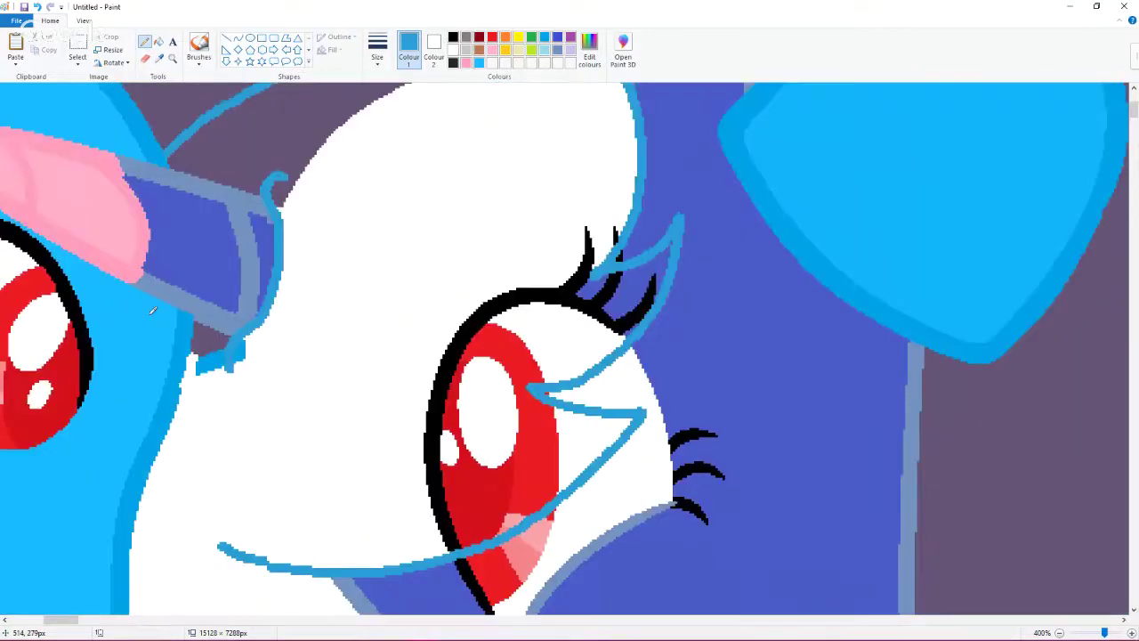
{"action": "left_click", "coordinate": [158, 41]}
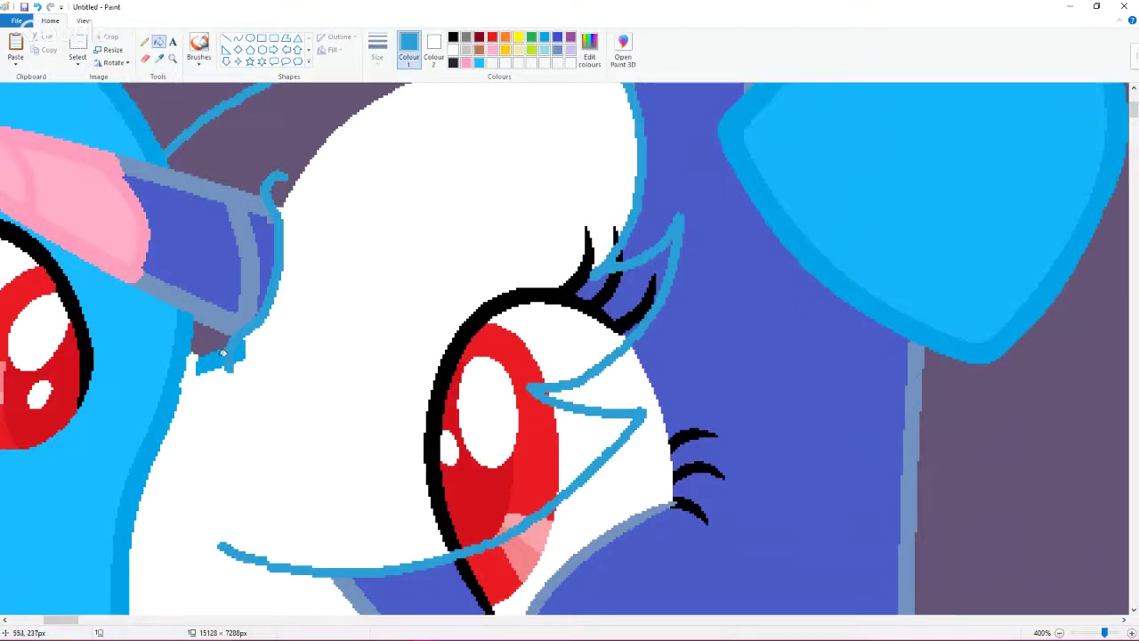
{"action": "right_click", "coordinate": [267, 134]}
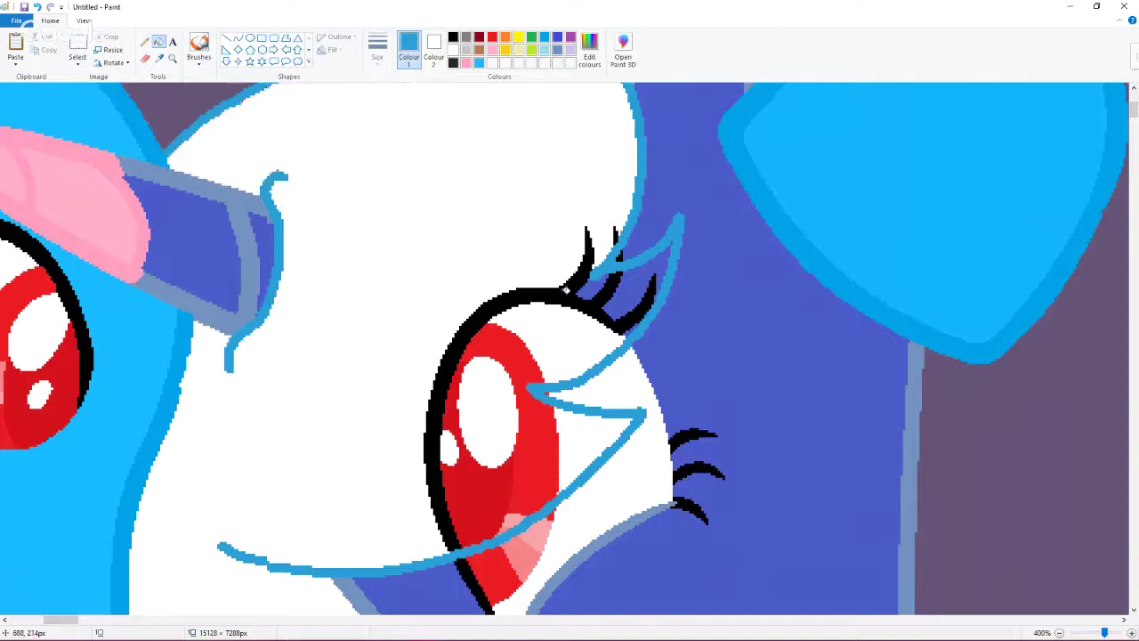
Step: Fill the right pony's covered black eye outline and the bright red iris ring inside the fringe with white
{"action": "right_click", "coordinate": [513, 353]}
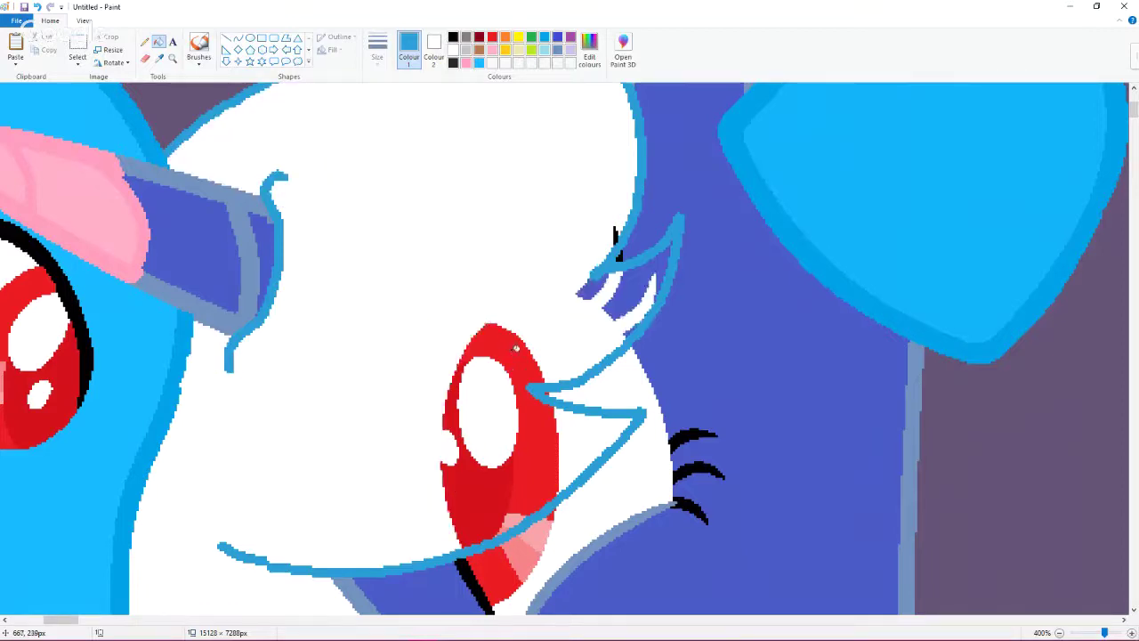
{"action": "right_click", "coordinate": [516, 348]}
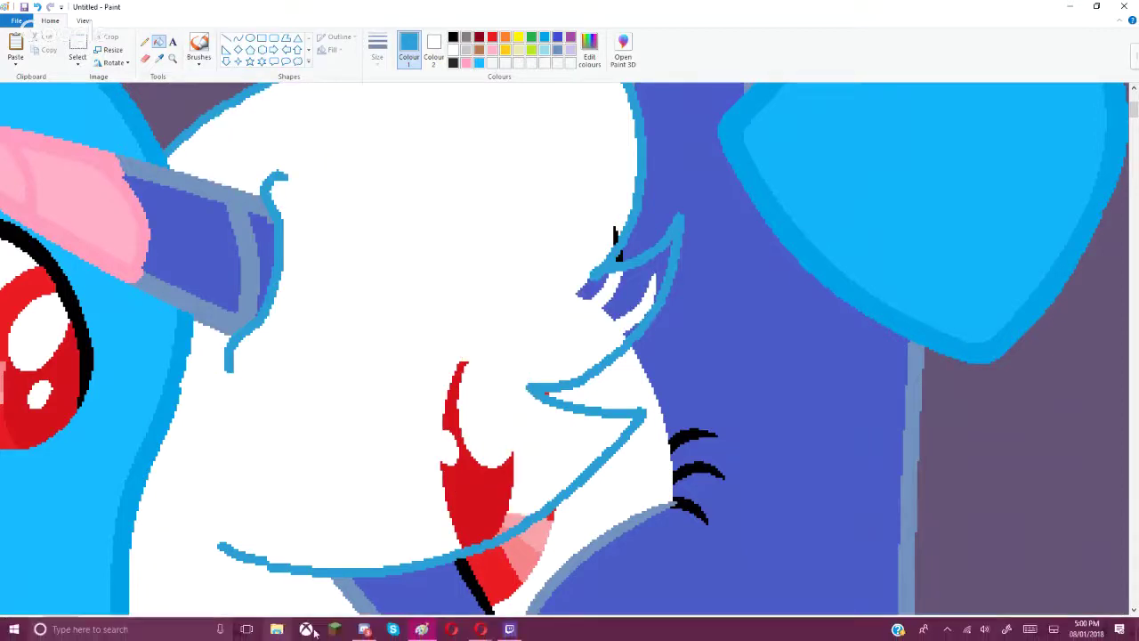
Step: Switch to Discord, send "plz i aint gingerstank" in the MC FAMZ group chat and return to Paint
{"action": "left_click", "coordinate": [364, 630]}
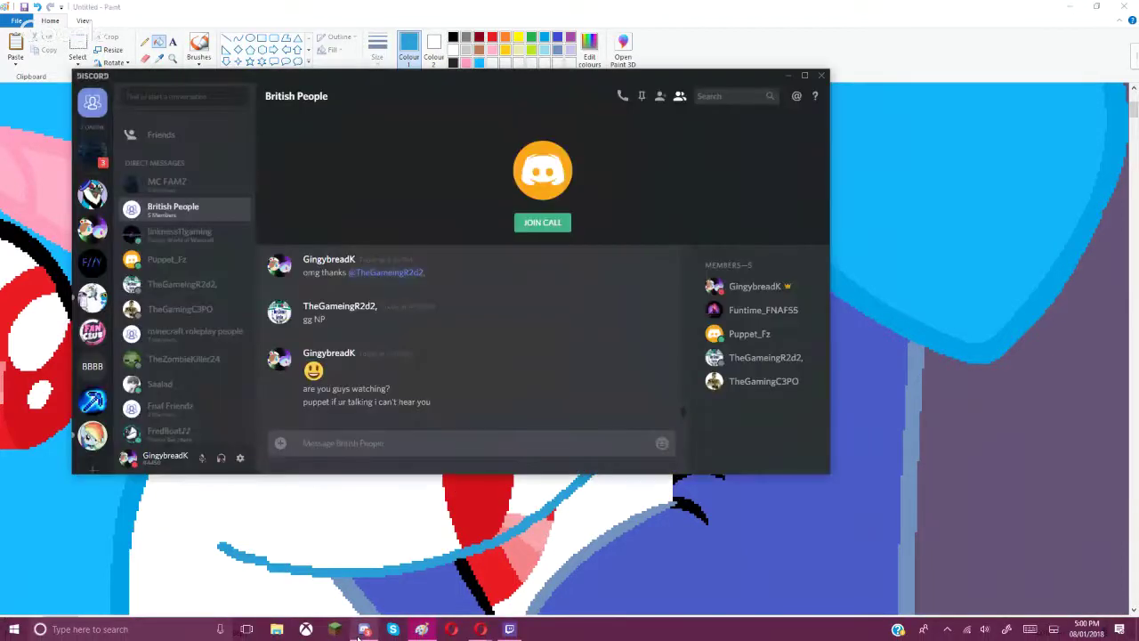
{"action": "left_click", "coordinate": [106, 165]}
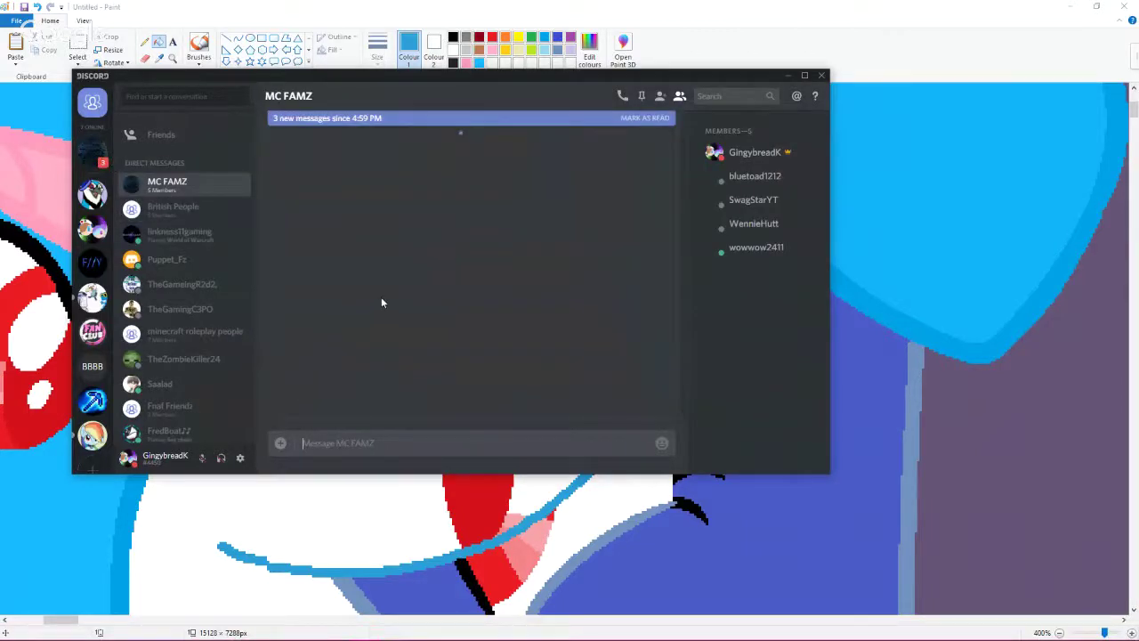
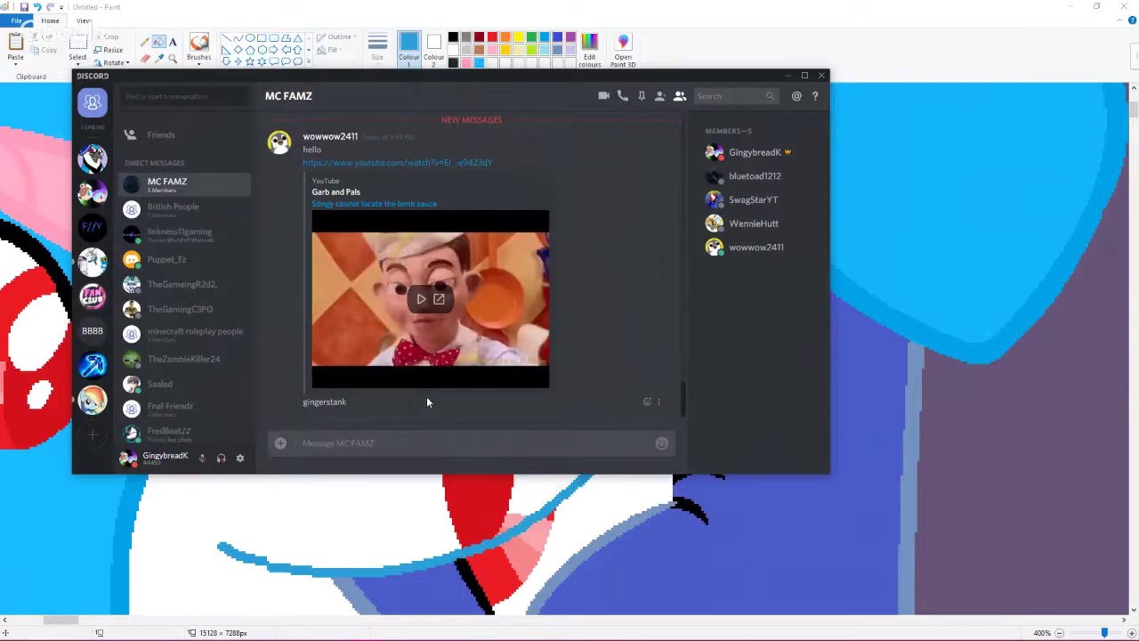
{"action": "type", "text": "plz i aint gingerstank"}
{"action": "key", "text": "Return"}
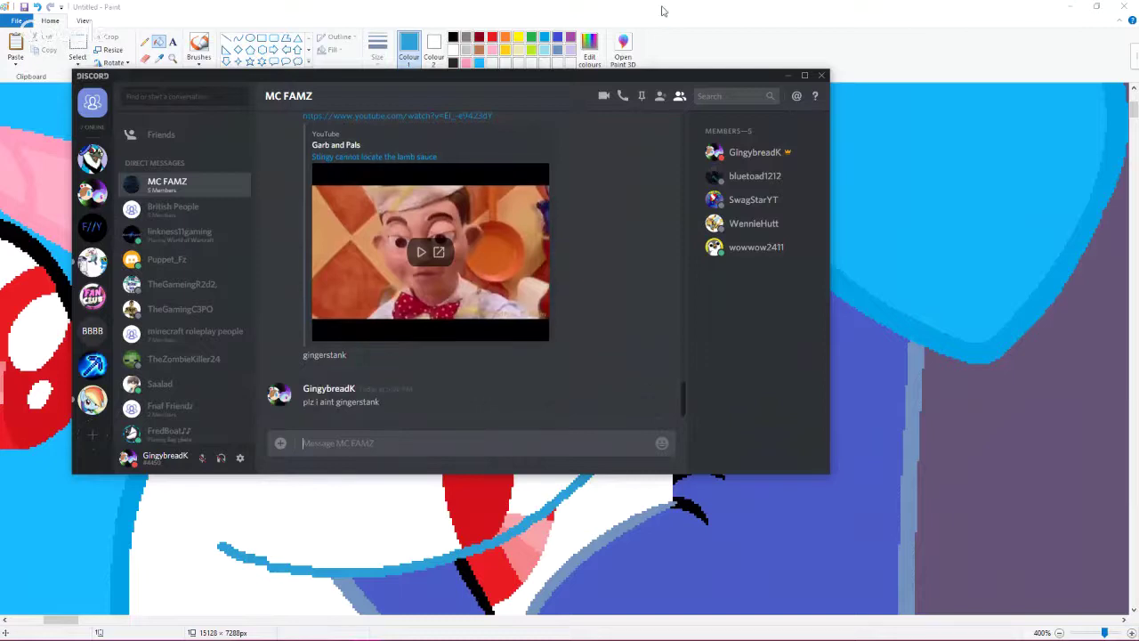
{"action": "left_click", "coordinate": [662, 11]}
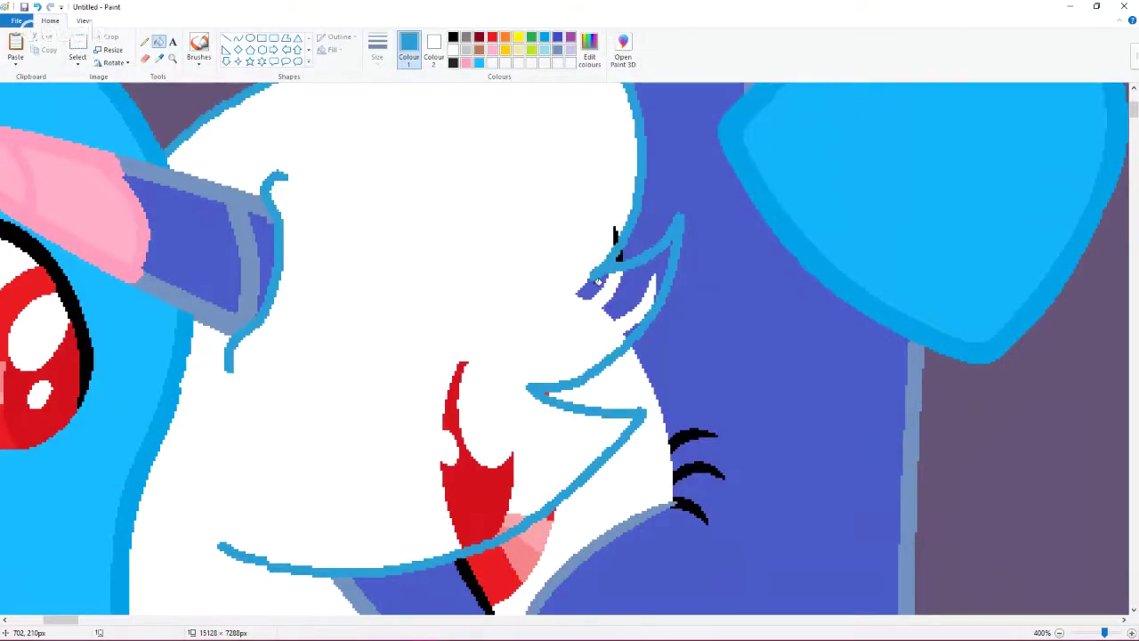
{"action": "key", "text": "ctrl+z"}
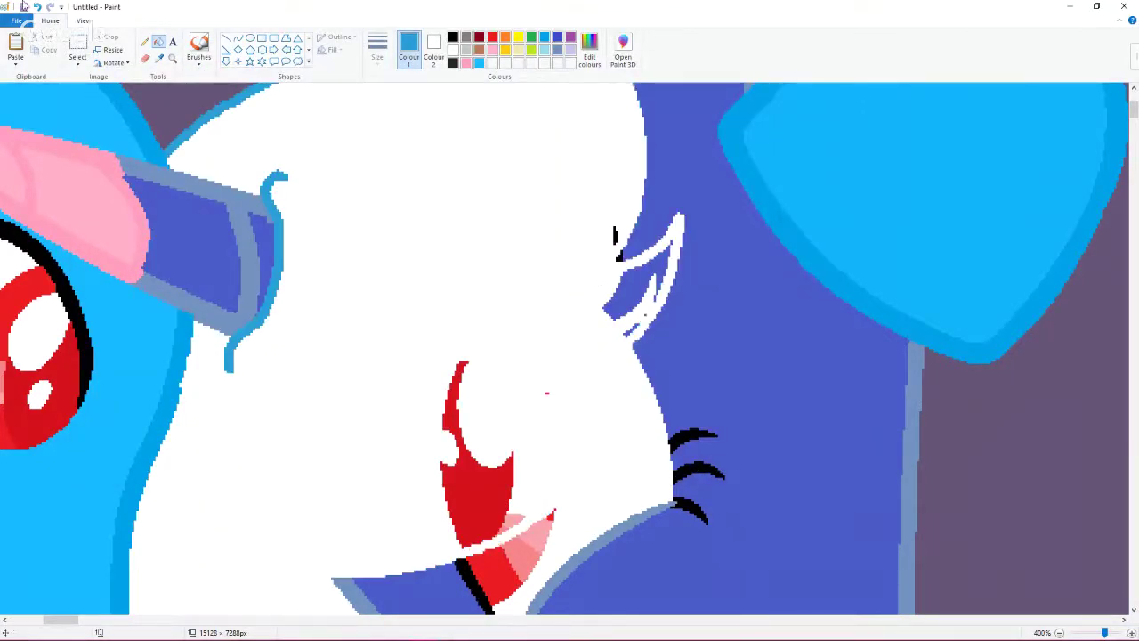
{"action": "key", "text": "ctrl+y"}
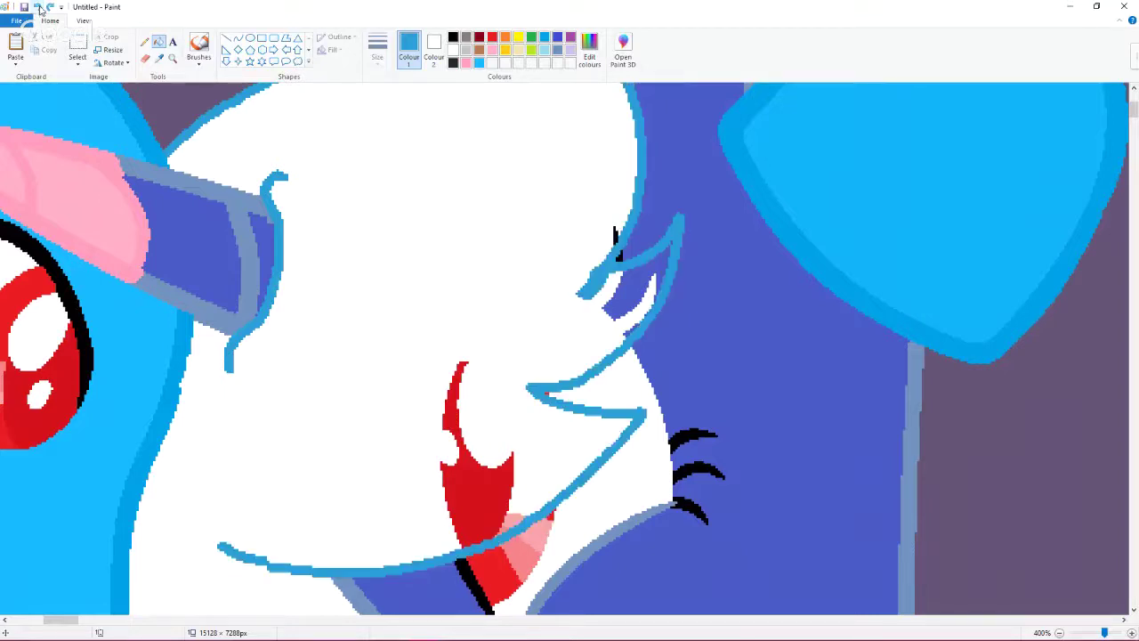
{"action": "left_click", "coordinate": [39, 11]}
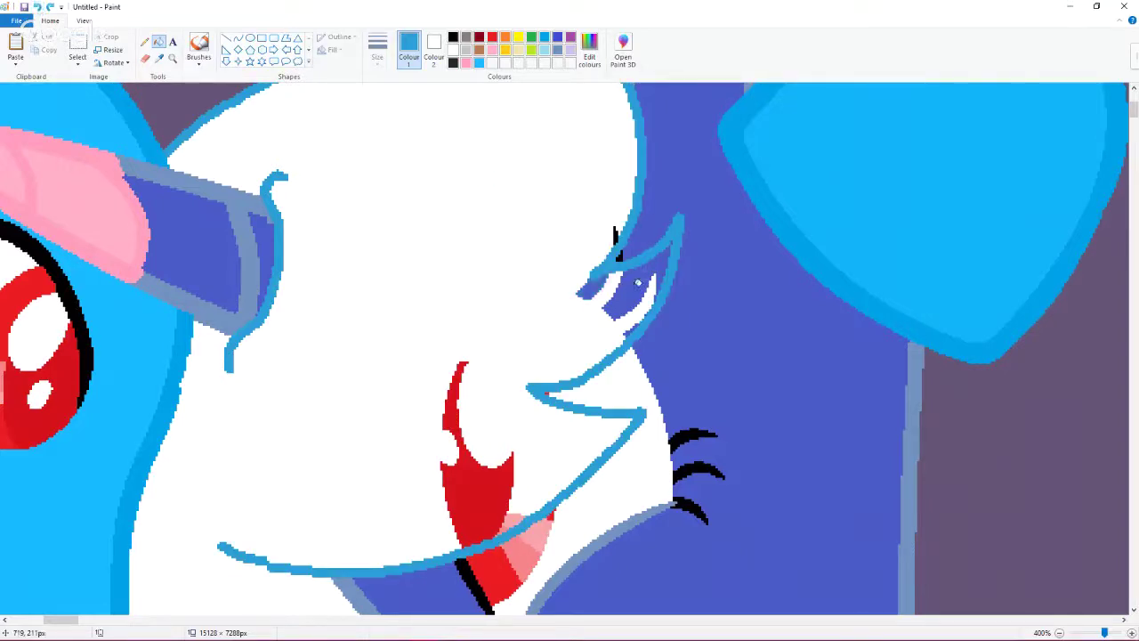
Step: Fill the blue gaps between the covered eyelashes and the leftover black lash inside the right pony's fringe with white
{"action": "left_click", "coordinate": [158, 57]}
{"action": "left_click", "coordinate": [382, 168]}
{"action": "left_click", "coordinate": [632, 315]}
{"action": "right_click", "coordinate": [683, 160]}
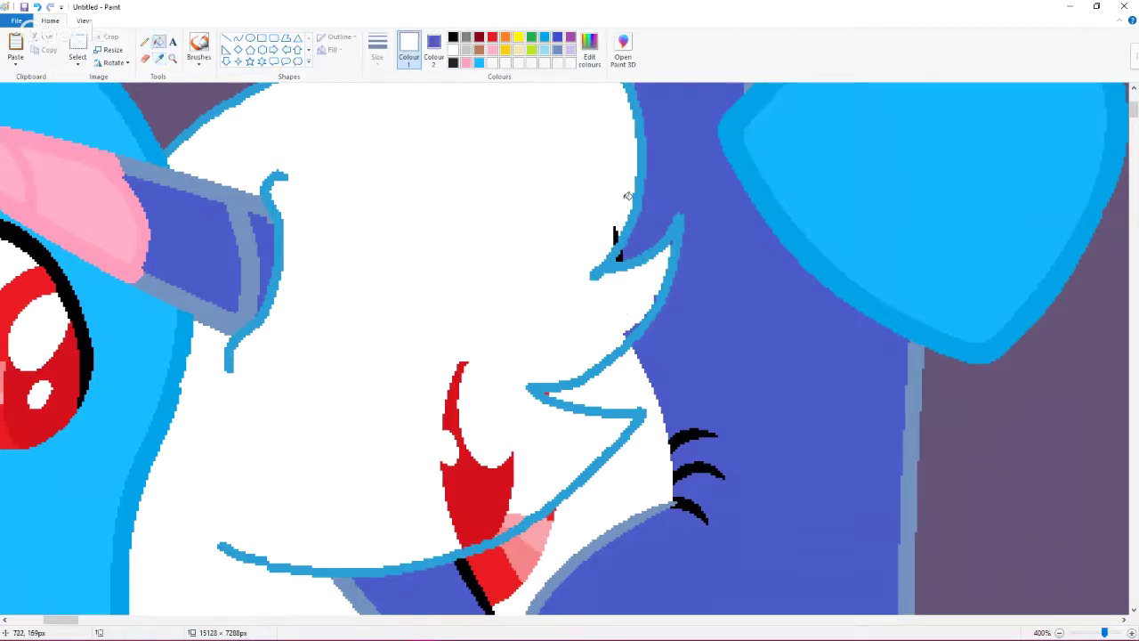
{"action": "right_click", "coordinate": [449, 279]}
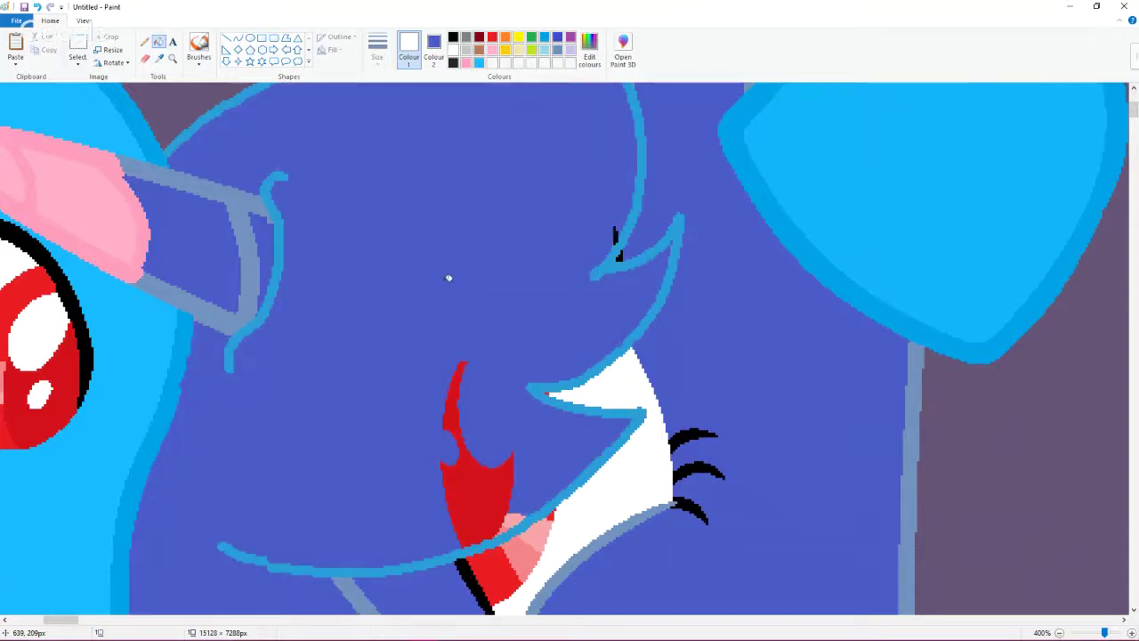
{"action": "key", "text": "ctrl+z"}
{"action": "left_click", "coordinate": [158, 57]}
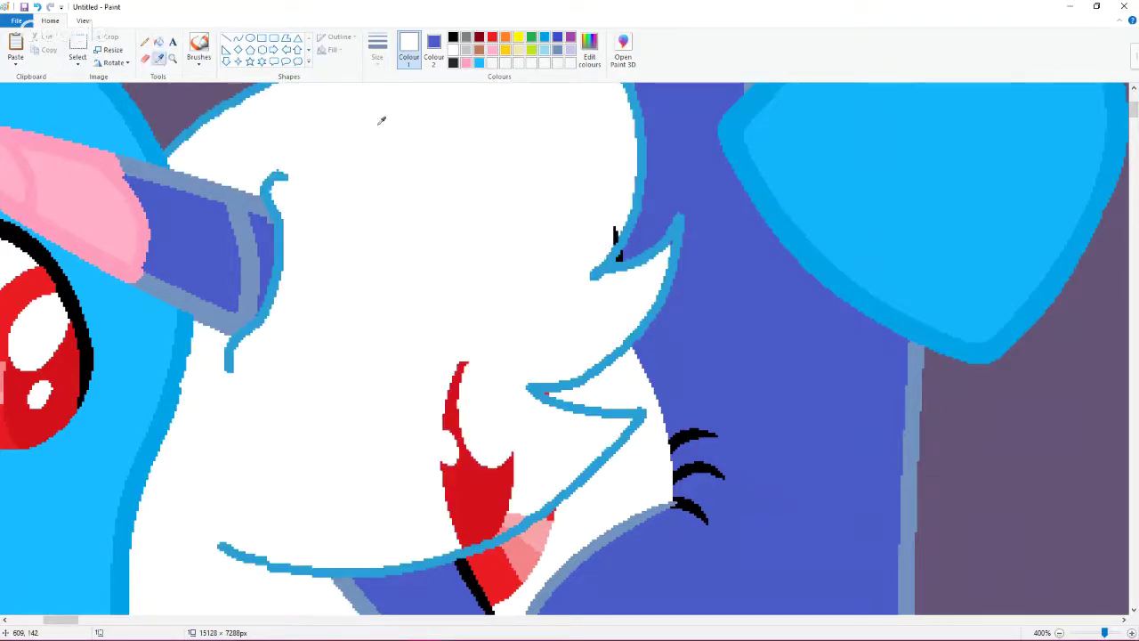
{"action": "right_click", "coordinate": [589, 223]}
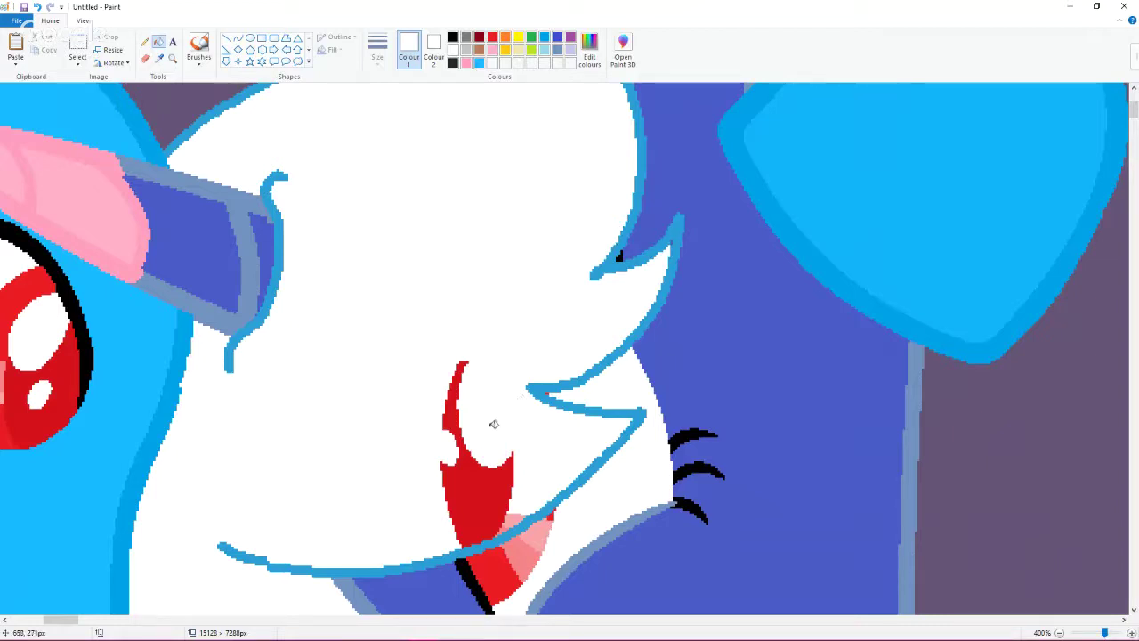
Step: Fill the dark red iris remnant and the pink iris piece above the fringe's lower edge with white
{"action": "scroll", "coordinate": [495, 422], "scroll_direction": "down", "scroll_amount": 3}
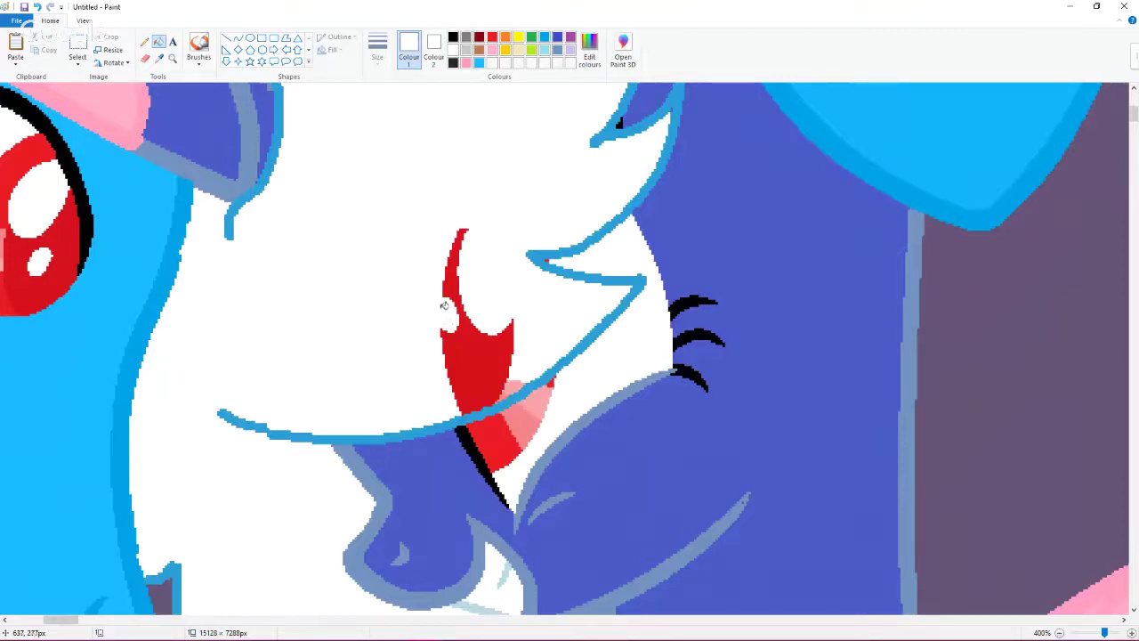
{"action": "left_click", "coordinate": [465, 345]}
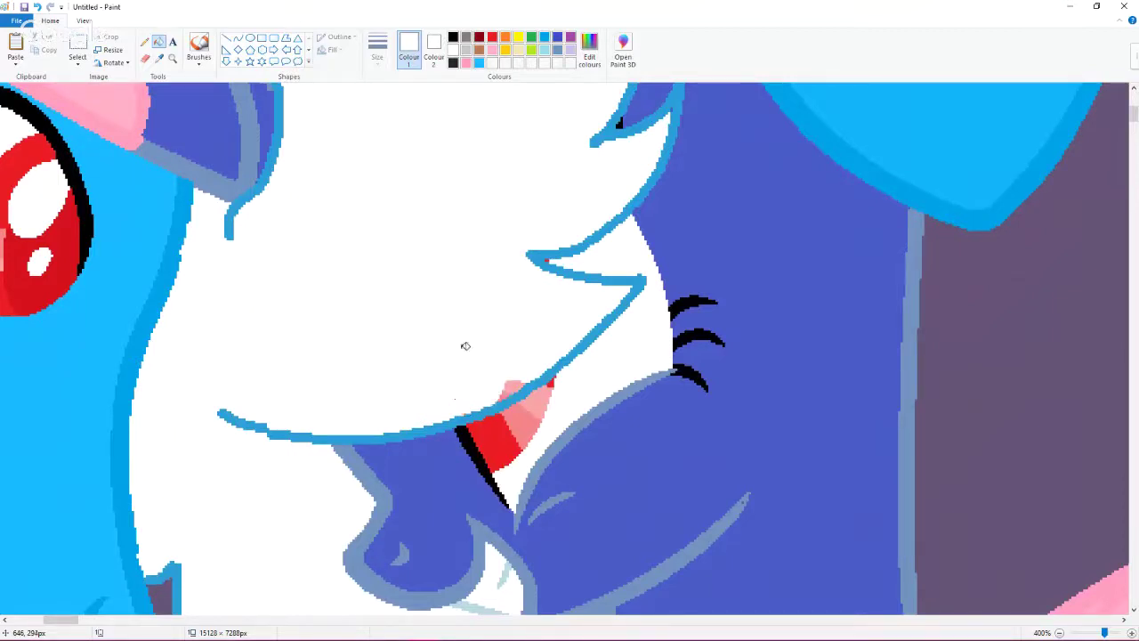
{"action": "left_click", "coordinate": [507, 388]}
Step: Repair the right pony's ear outline with its sampled grey-blue and redraw the adjoining fringe edge in the sampled mane outline blue
{"action": "scroll", "coordinate": [540, 229], "scroll_direction": "up", "scroll_amount": 3}
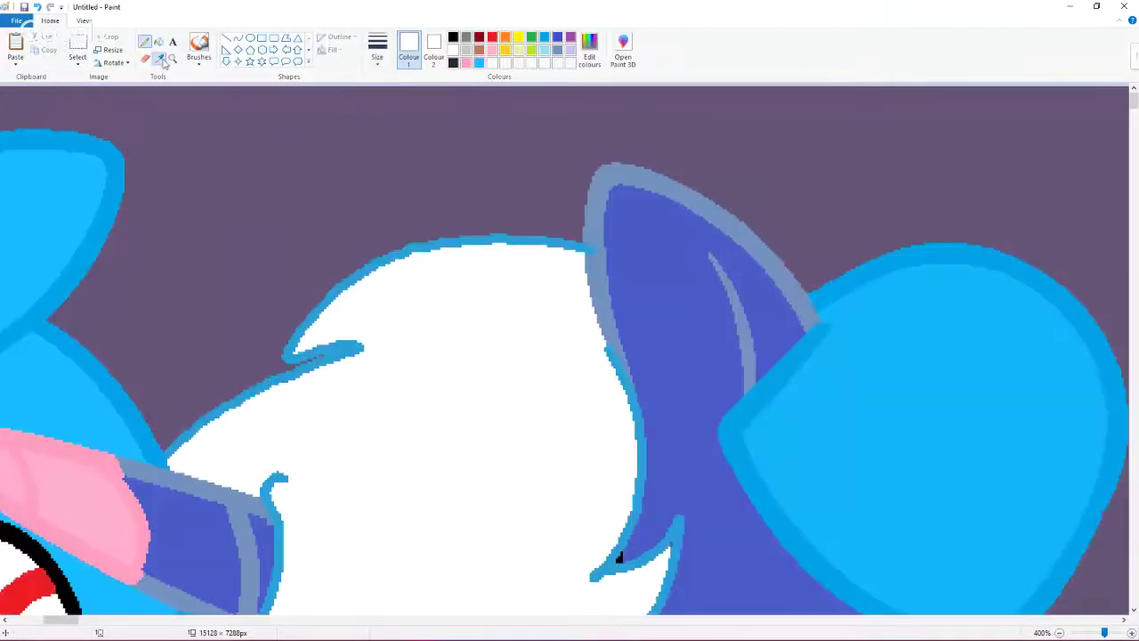
{"action": "left_click", "coordinate": [162, 59]}
{"action": "left_click", "coordinate": [593, 240]}
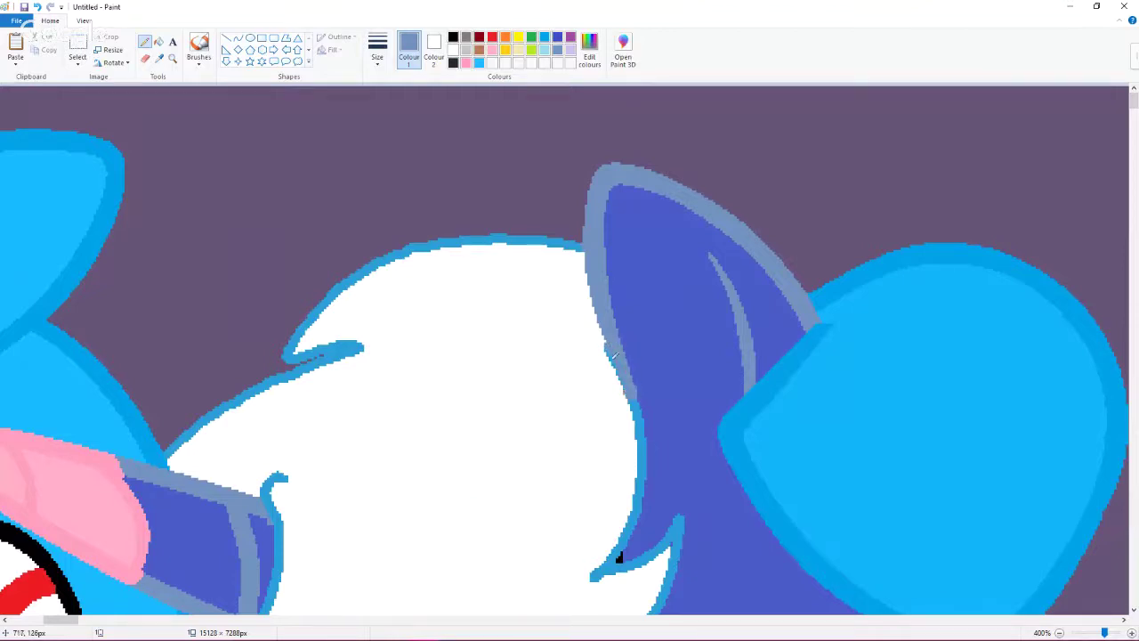
{"action": "left_click_drag", "start_coordinate": [609, 345], "coordinate": [602, 337]}
{"action": "left_click", "coordinate": [161, 59]}
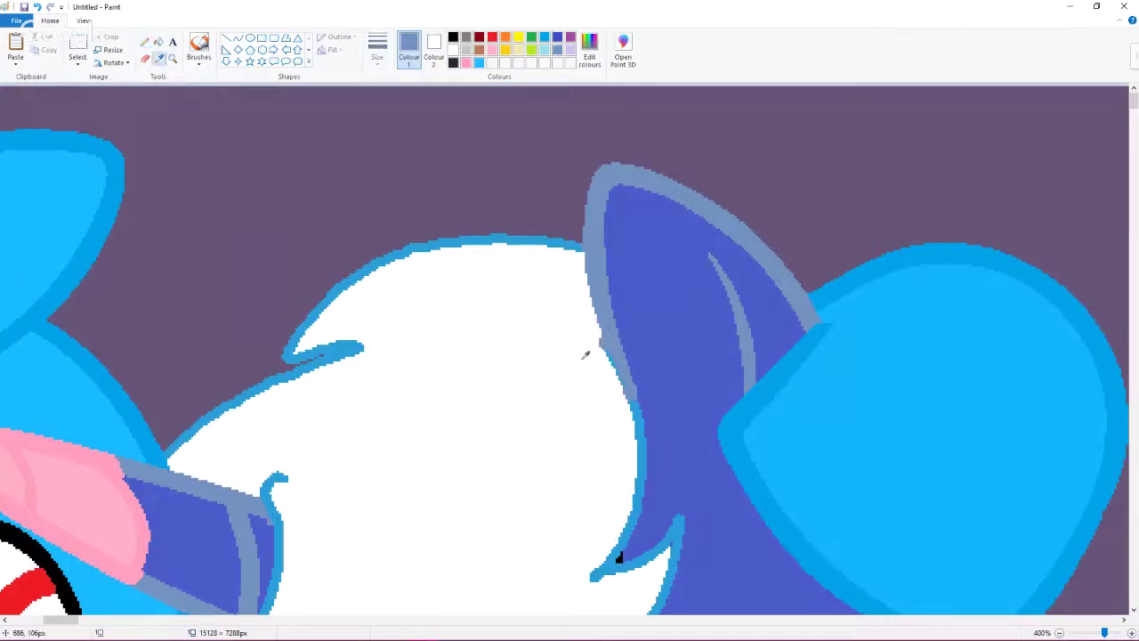
{"action": "left_click", "coordinate": [637, 414]}
{"action": "left_click_drag", "start_coordinate": [636, 409], "coordinate": [600, 342]}
{"action": "scroll", "coordinate": [613, 372], "scroll_direction": "down", "scroll_amount": 3}
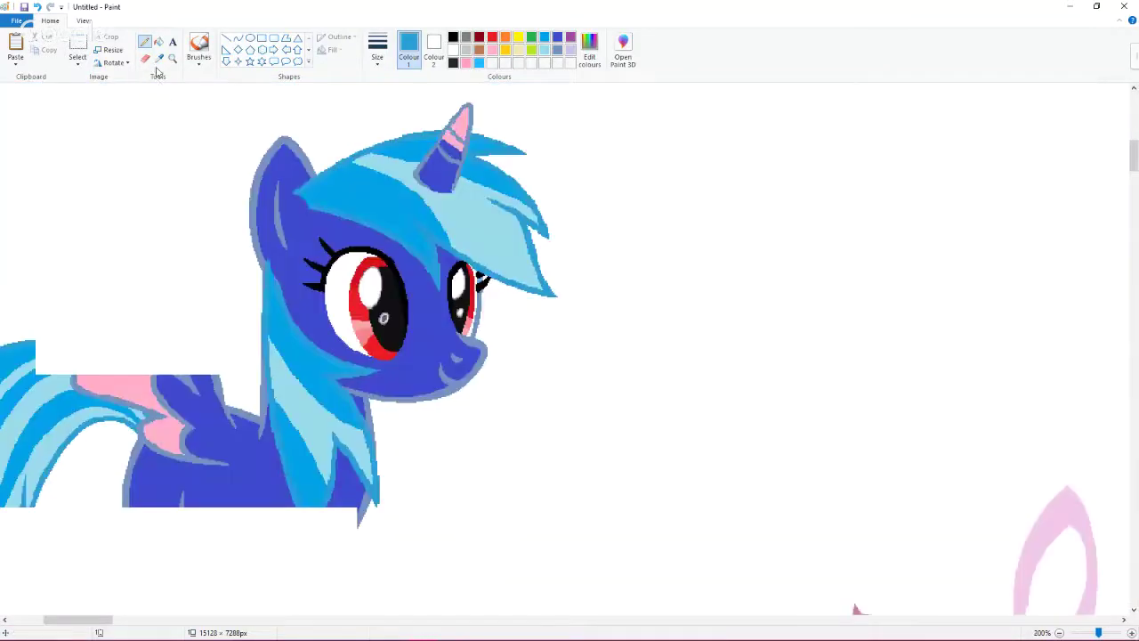
{"action": "scroll", "coordinate": [366, 189], "scroll_direction": "up", "scroll_amount": 3}
{"action": "scroll", "coordinate": [366, 188], "scroll_direction": "up", "scroll_amount": 3}
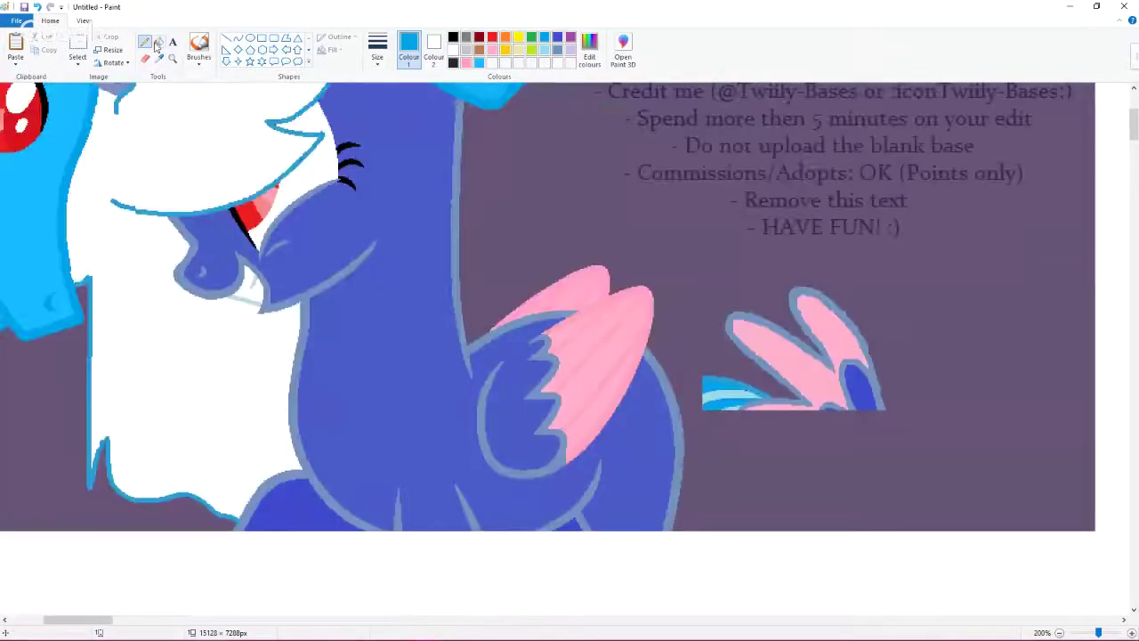
{"action": "left_click", "coordinate": [158, 42]}
{"action": "left_click", "coordinate": [216, 137]}
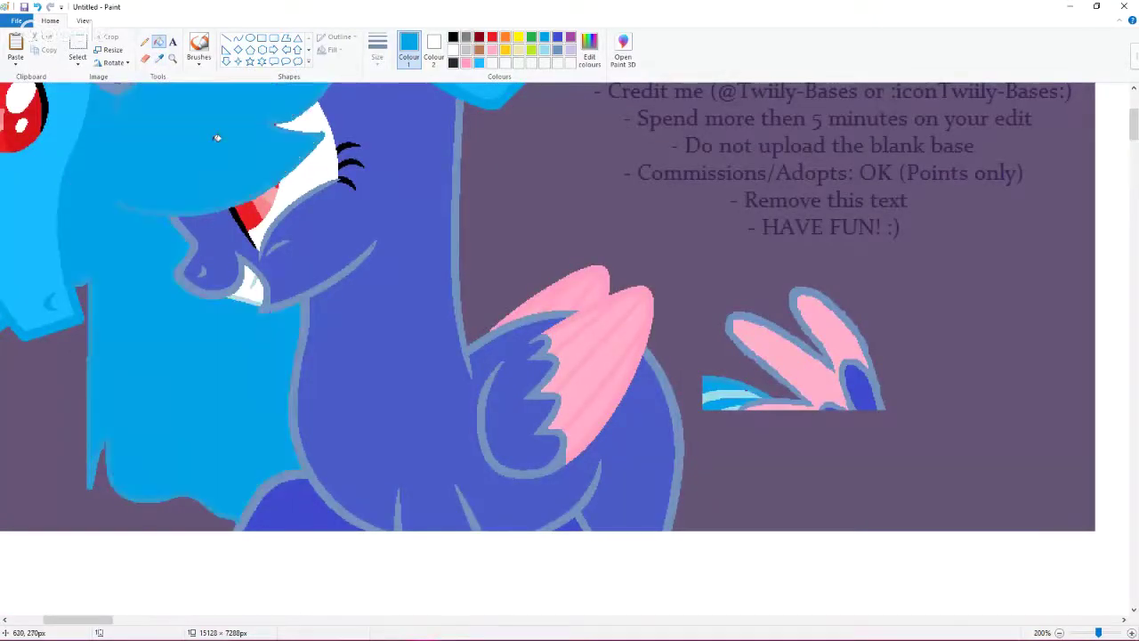
{"action": "scroll", "coordinate": [216, 137], "scroll_direction": "up", "scroll_amount": 3}
{"action": "left_click", "coordinate": [38, 8]}
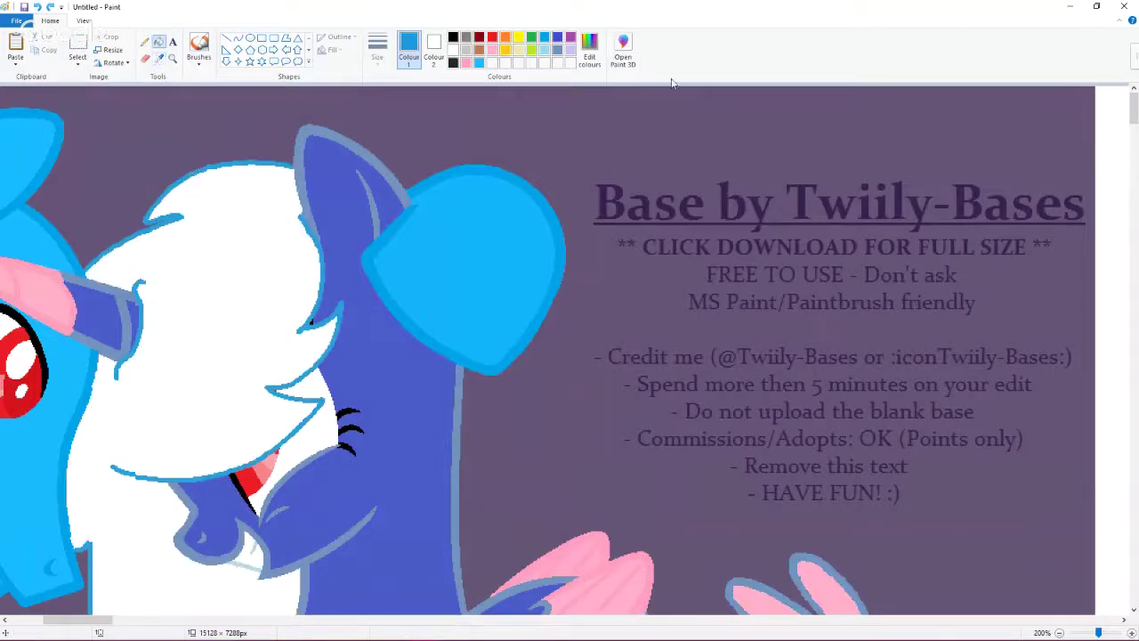
Step: Mix a lighter mane blue of Red 85, Green 179, Blue 223 and fill the right pony's white mane with it
{"action": "left_click", "coordinate": [589, 49]}
{"action": "left_click", "coordinate": [691, 294]}
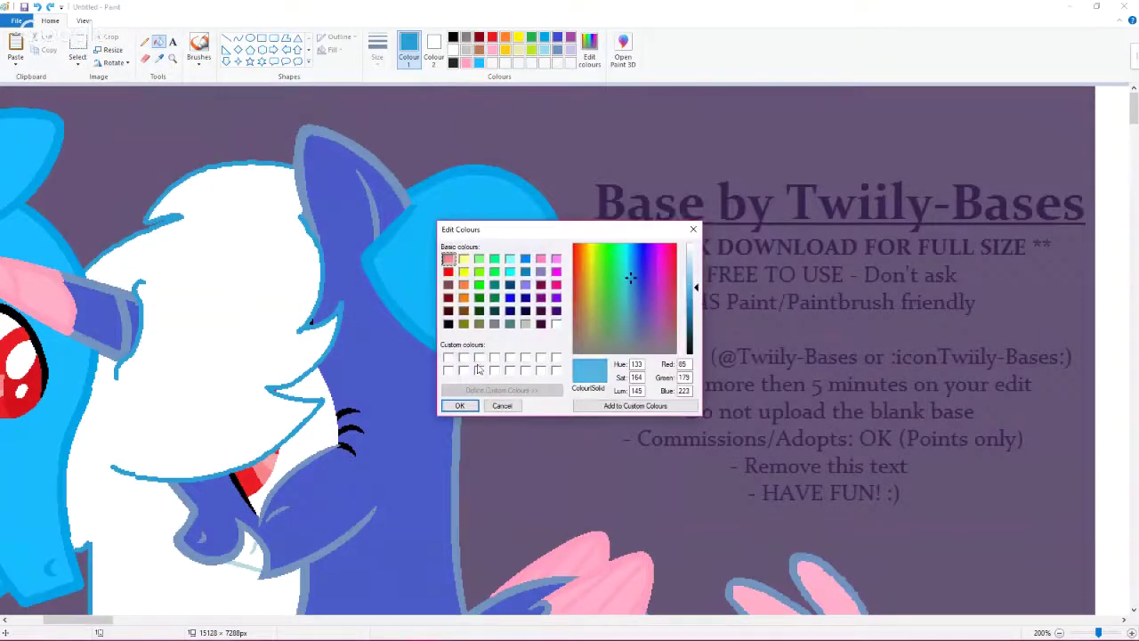
{"action": "left_click", "coordinate": [460, 405]}
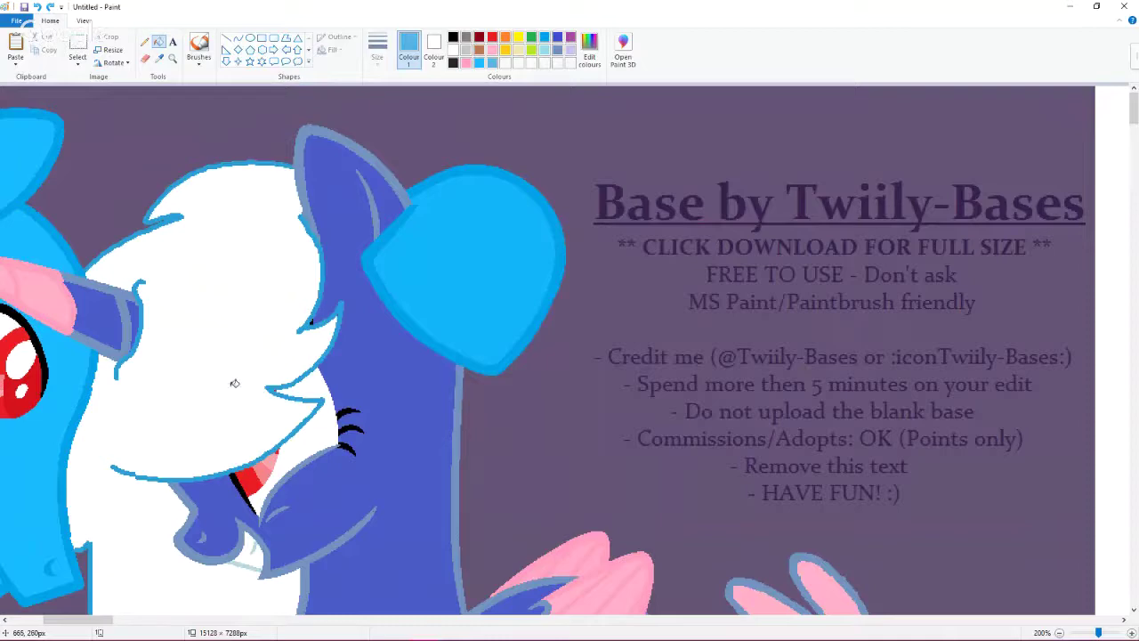
{"action": "left_click", "coordinate": [234, 379]}
{"action": "scroll", "coordinate": [230, 371], "scroll_direction": "down", "scroll_amount": 3}
{"action": "scroll", "coordinate": [211, 359], "scroll_direction": "up", "scroll_amount": 3}
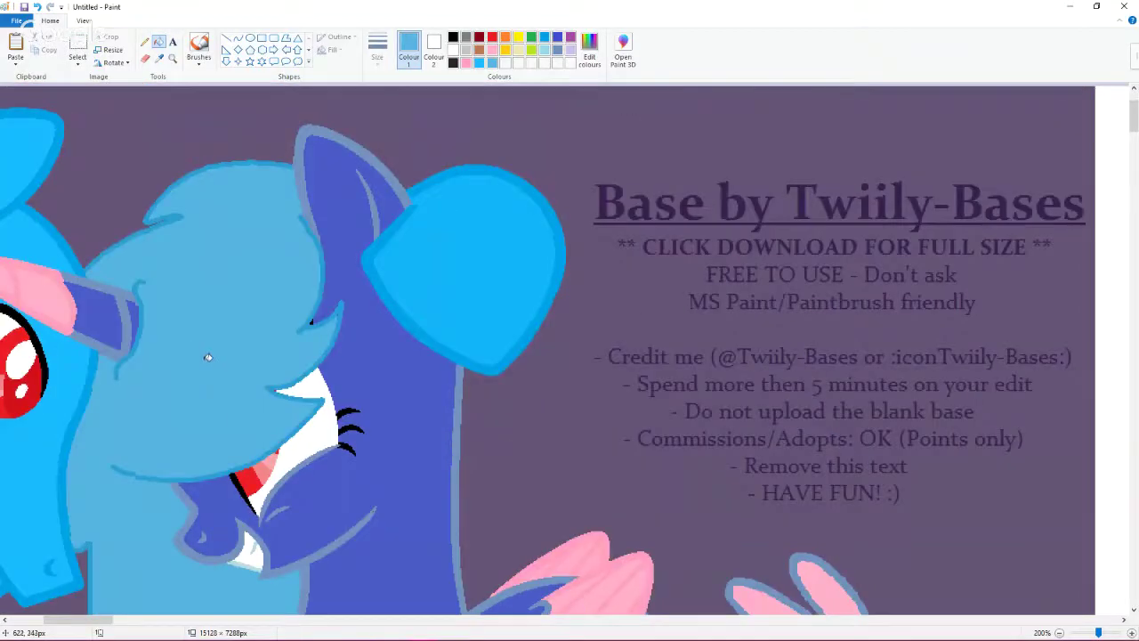
{"action": "scroll", "coordinate": [210, 359], "scroll_direction": "down", "scroll_amount": 3}
Step: Mix a lighter blue of Red 124, Green 197, Blue 231 and set the Pencil to its thinnest width
{"action": "left_click", "coordinate": [588, 55]}
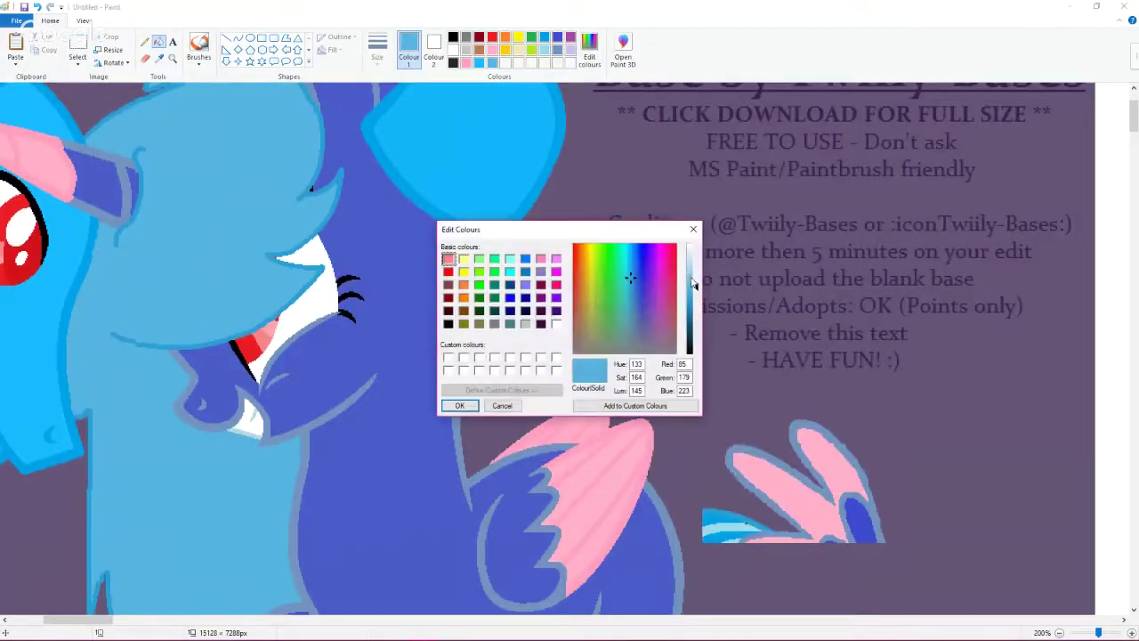
{"action": "left_click", "coordinate": [693, 283]}
{"action": "left_click", "coordinate": [459, 405]}
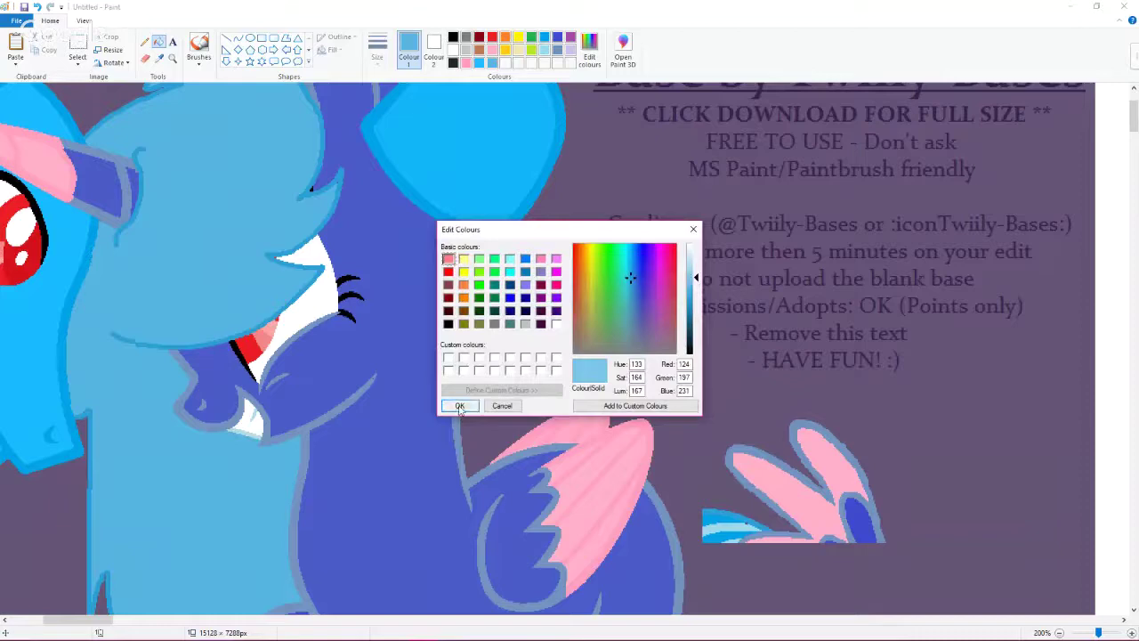
{"action": "left_click", "coordinate": [145, 42]}
{"action": "scroll", "coordinate": [455, 245], "scroll_direction": "up", "scroll_amount": 1}
{"action": "left_click", "coordinate": [377, 53]}
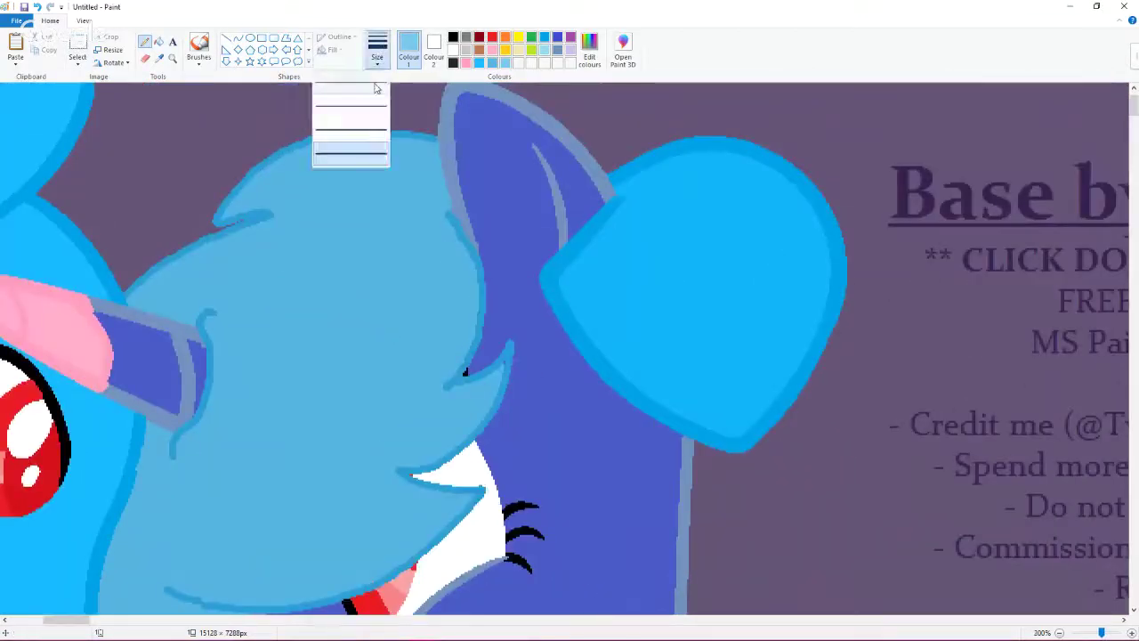
{"action": "left_click", "coordinate": [376, 88]}
Step: Draw a thin, slightly bent Curve about 74 × 43 px from the right pony's ear edge into the top of the fringe
{"action": "left_click", "coordinate": [238, 40]}
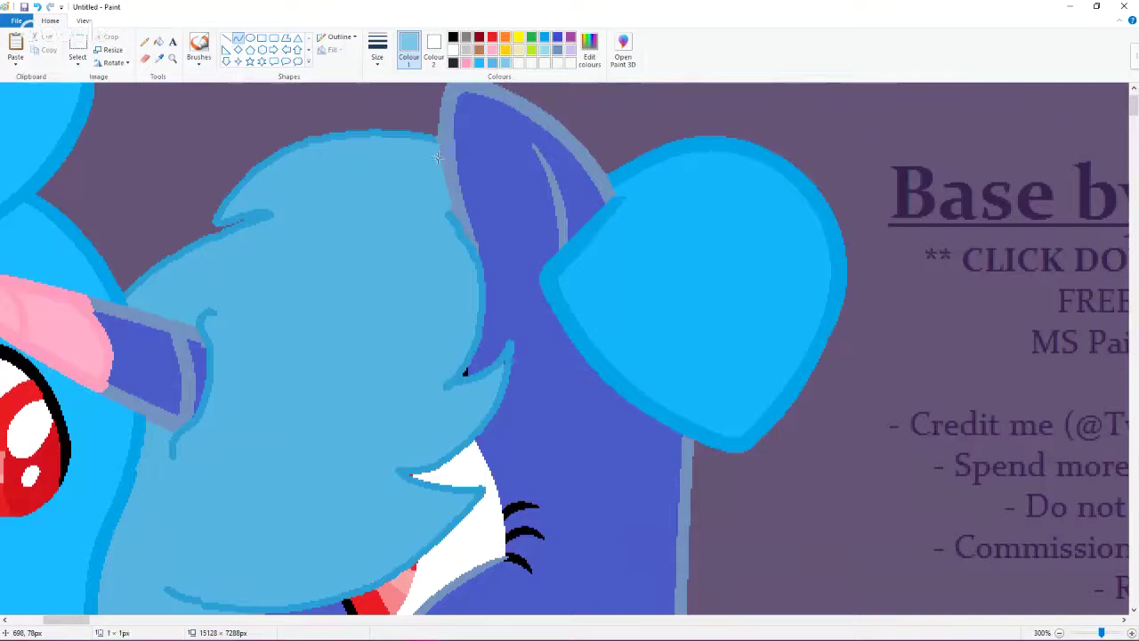
{"action": "left_click", "coordinate": [378, 53]}
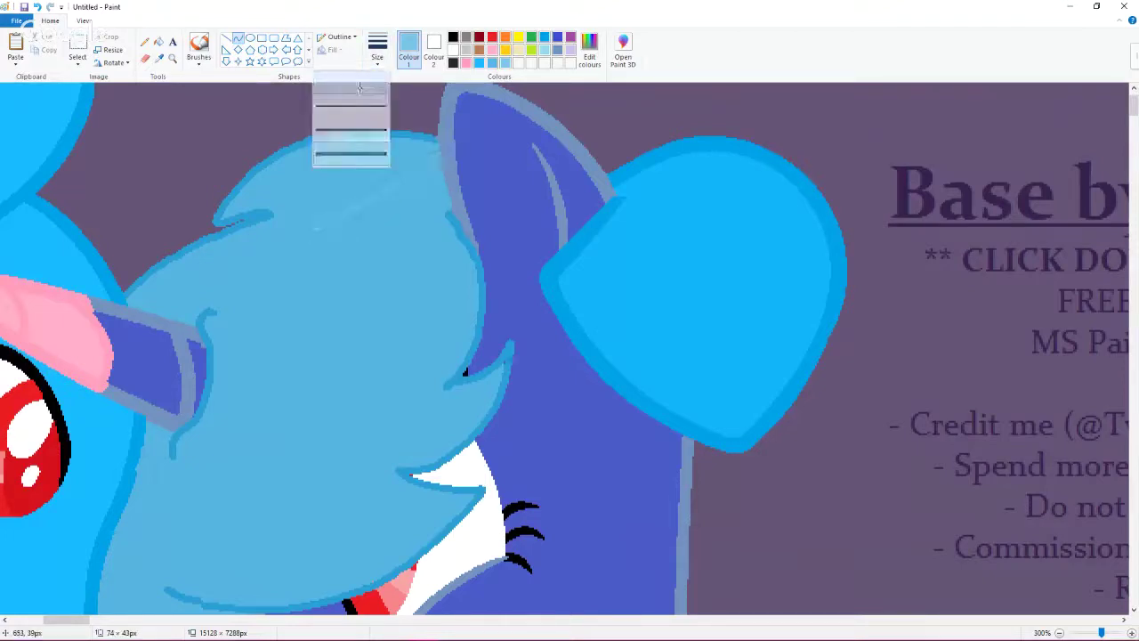
{"action": "left_click", "coordinate": [359, 87]}
{"action": "left_click_drag", "start_coordinate": [323, 224], "coordinate": [313, 231]}
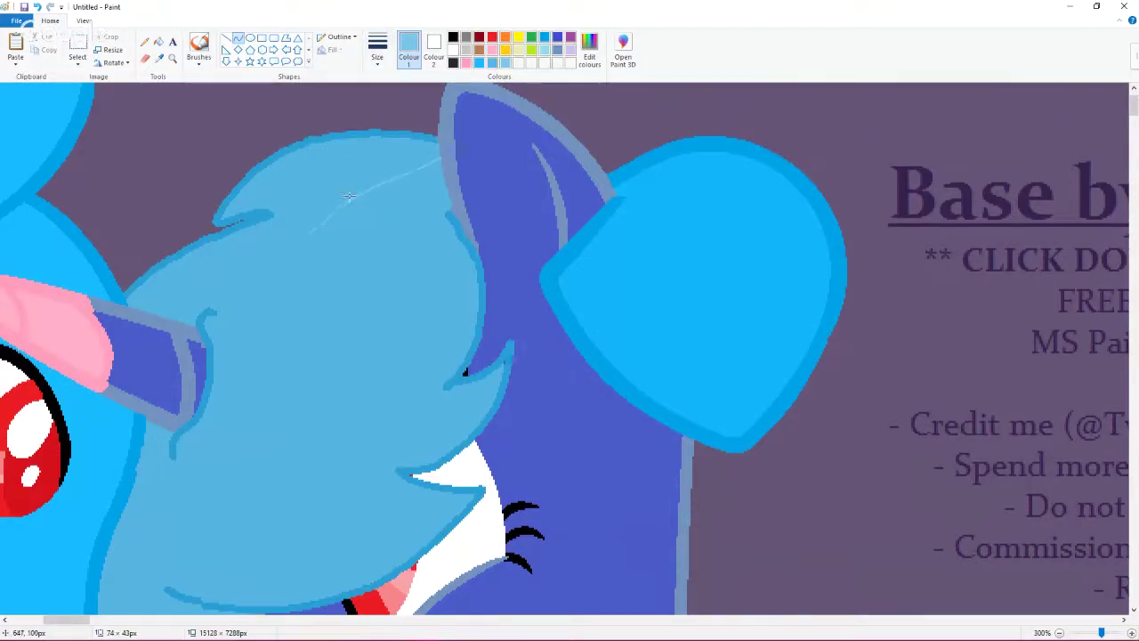
Step: Continue the strand line with a bent Curve about 101 × 242 px down the fringe, past the horn and beyond its lower edge
{"action": "scroll", "coordinate": [350, 222], "scroll_direction": "down", "scroll_amount": 3}
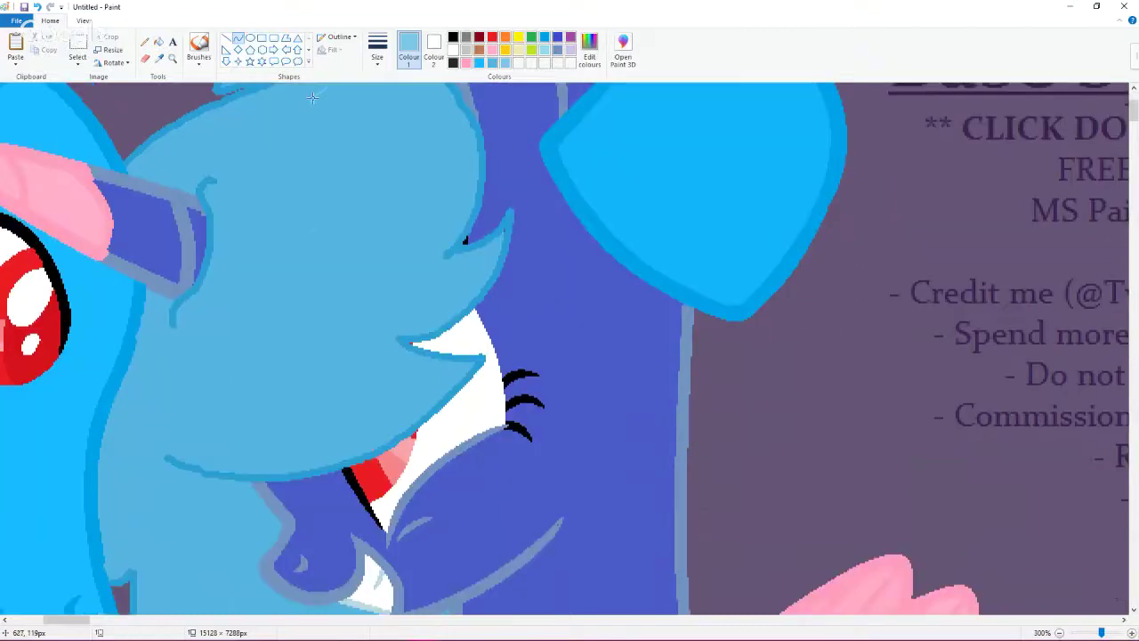
{"action": "left_click_drag", "start_coordinate": [311, 100], "coordinate": [141, 512]}
{"action": "left_click_drag", "start_coordinate": [211, 307], "coordinate": [226, 212]}
Step: Continue the right pony's strand line with a Curve about 95 × 187 px running diagonally down the lower mane from the fringe line's end
{"action": "scroll", "coordinate": [277, 356], "scroll_direction": "down", "scroll_amount": 3}
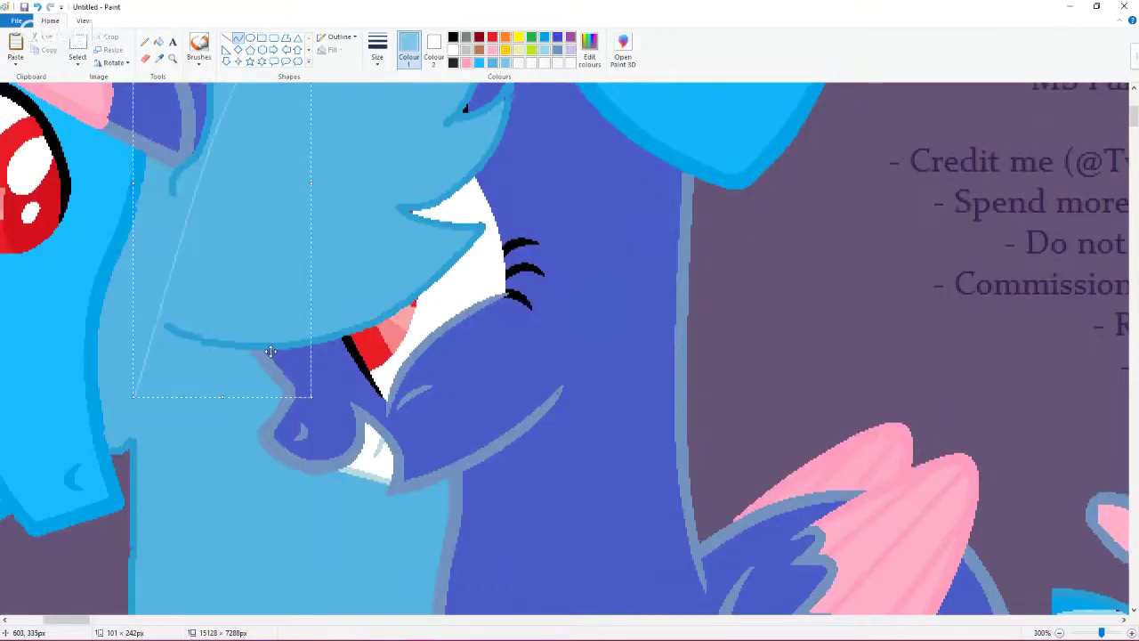
{"action": "scroll", "coordinate": [271, 352], "scroll_direction": "down", "scroll_amount": 3}
{"action": "left_click_drag", "start_coordinate": [239, 385], "coordinate": [255, 440]}
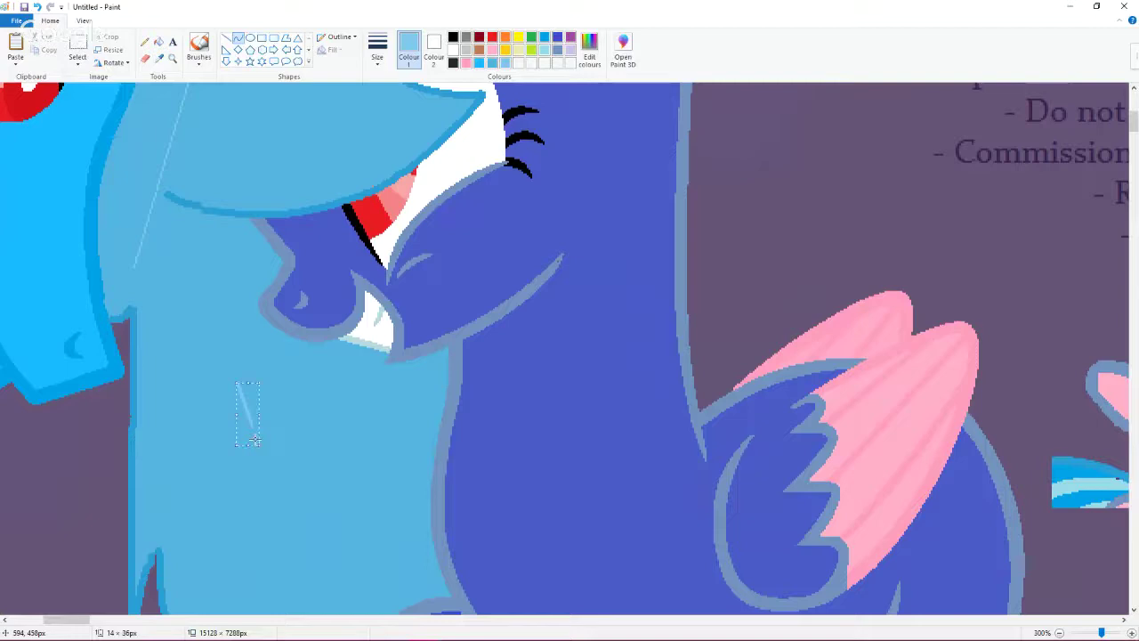
{"action": "right_click", "coordinate": [183, 436]}
{"action": "left_click", "coordinate": [205, 503]}
{"action": "left_click_drag", "start_coordinate": [136, 260], "coordinate": [298, 599]}
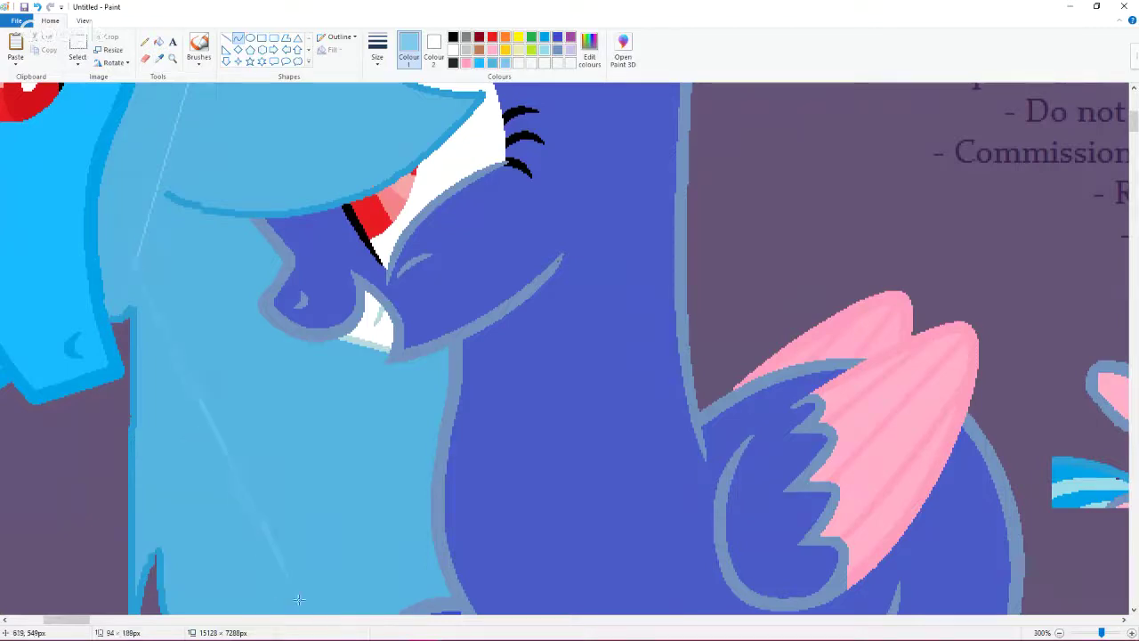
{"action": "left_click_drag", "start_coordinate": [189, 392], "coordinate": [129, 281]}
Step: Finish the strand line with a bent Curve about 80 × 31 px from its lower end to the pony's chest outline
{"action": "scroll", "coordinate": [128, 280], "scroll_direction": "down", "scroll_amount": 3}
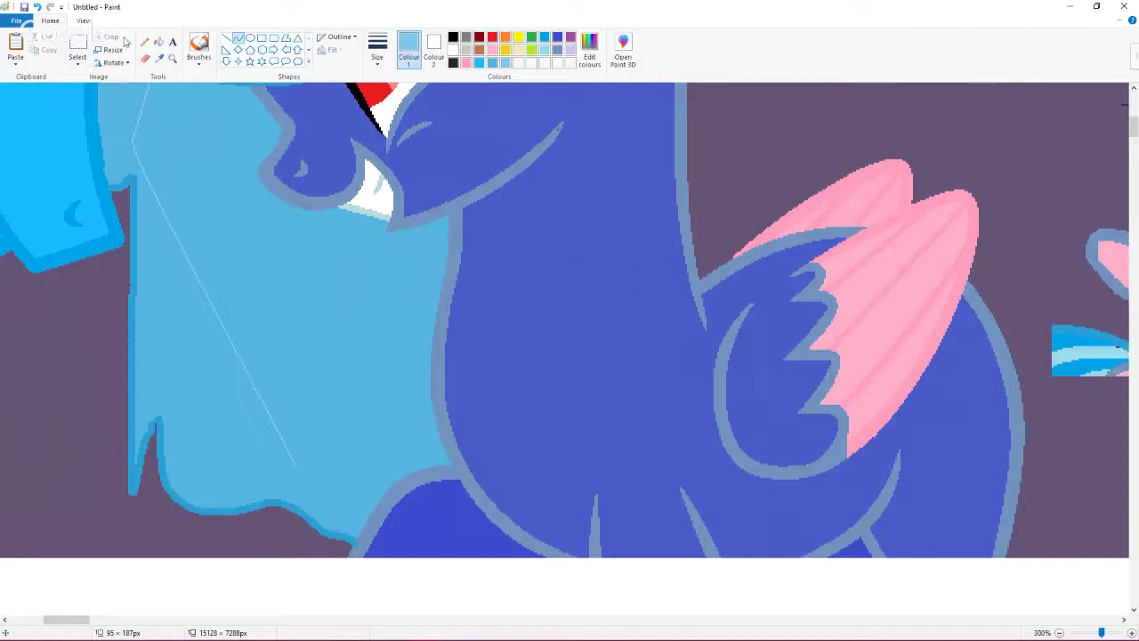
{"action": "left_click", "coordinate": [236, 39]}
{"action": "mouse_move", "coordinate": [296, 464]}
{"action": "left_mouse_down"}
{"action": "mouse_move", "coordinate": [437, 426]}
{"action": "mouse_move", "coordinate": [390, 470]}
{"action": "mouse_move", "coordinate": [351, 473]}
{"action": "left_mouse_up"}
Step: Try filling the mane area in front of the strand line with the lighter blue, and undo that fill
{"action": "left_click", "coordinate": [159, 43]}
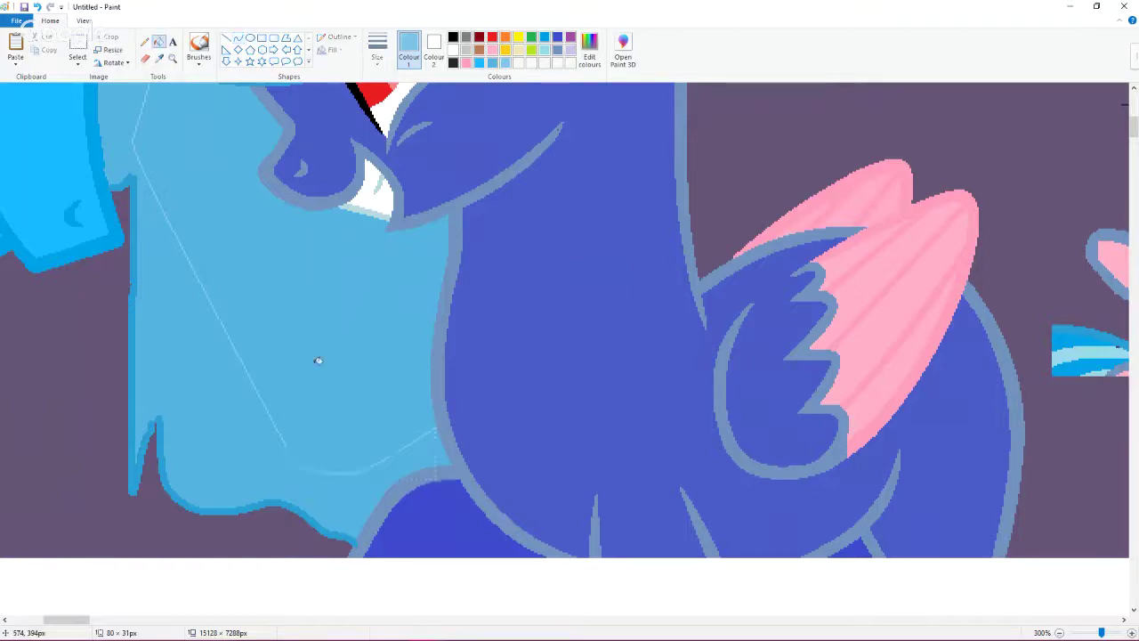
{"action": "left_click", "coordinate": [317, 368]}
{"action": "scroll", "coordinate": [318, 367], "scroll_direction": "up", "scroll_amount": 5}
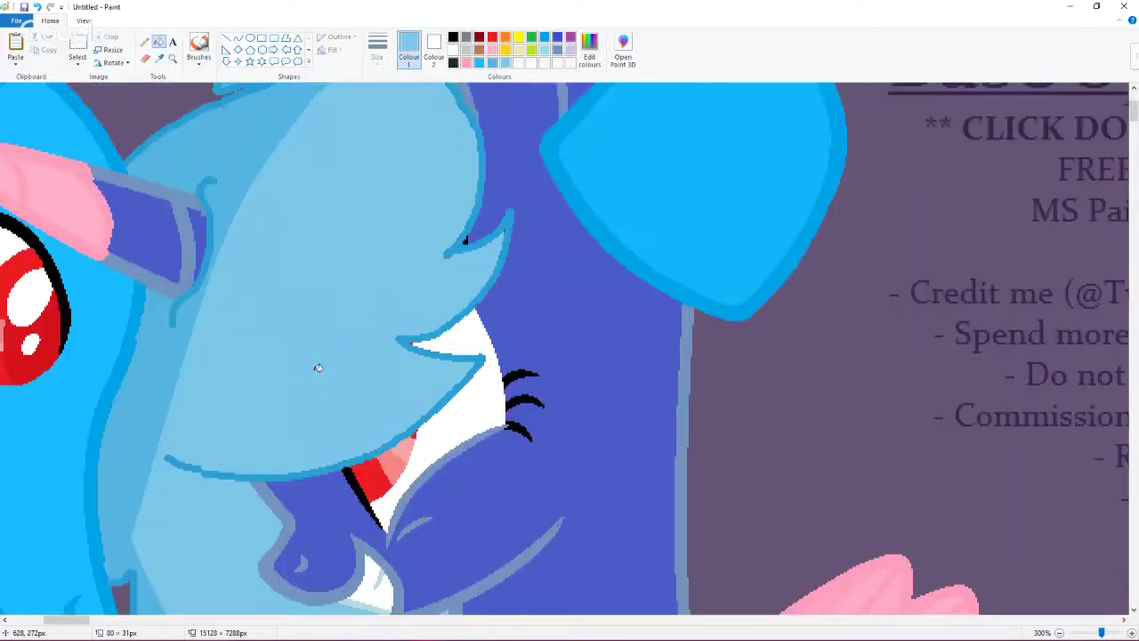
{"action": "scroll", "coordinate": [318, 367], "scroll_direction": "down", "scroll_amount": 2}
{"action": "key", "text": "ctrl+z"}
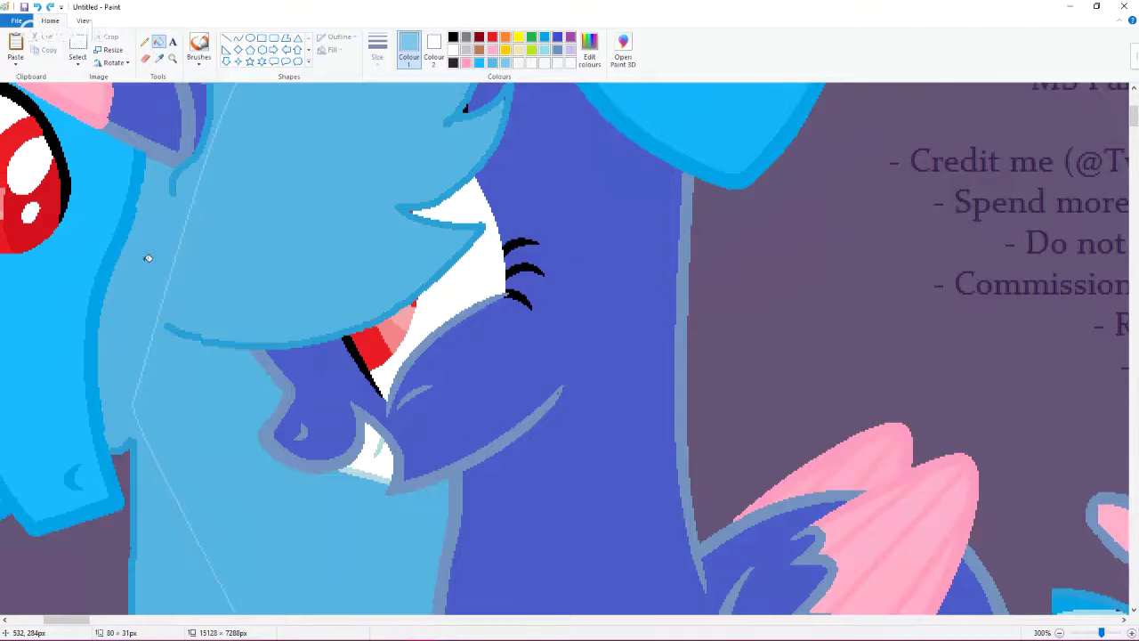
Step: Fill the right pony's mane area behind the strand line, from crown to lower edge, with the lighter blue
{"action": "left_click", "coordinate": [148, 258]}
{"action": "scroll", "coordinate": [148, 258], "scroll_direction": "down", "scroll_amount": 2}
{"action": "scroll", "coordinate": [148, 259], "scroll_direction": "up", "scroll_amount": 5}
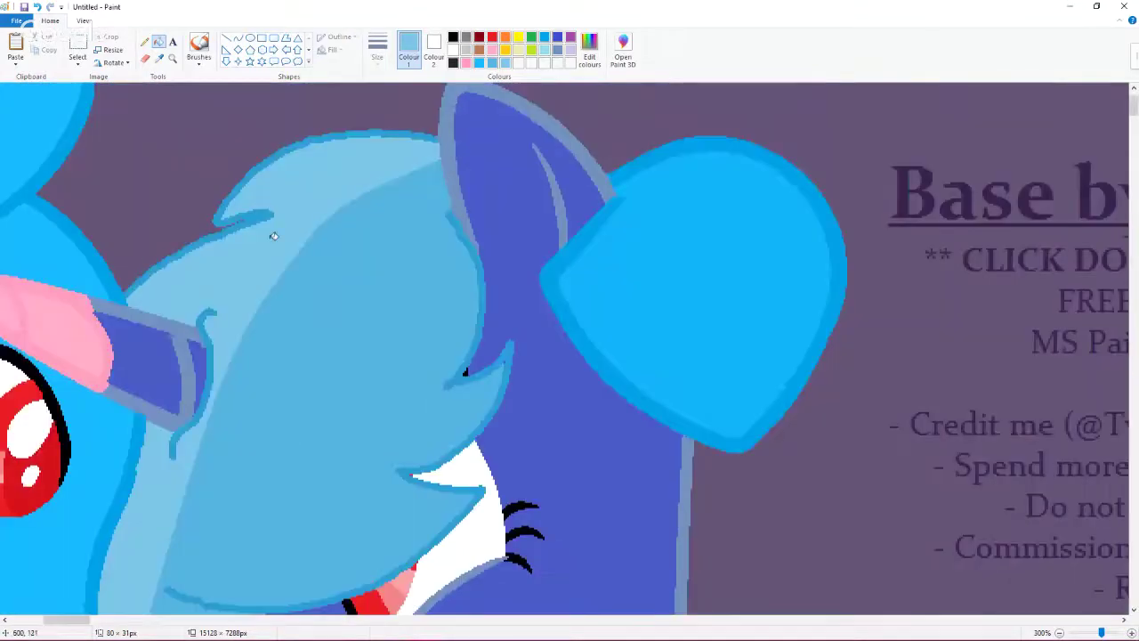
{"action": "scroll", "coordinate": [273, 235], "scroll_direction": "down", "scroll_amount": 3}
{"action": "scroll", "coordinate": [257, 298], "scroll_direction": "up", "scroll_amount": 4}
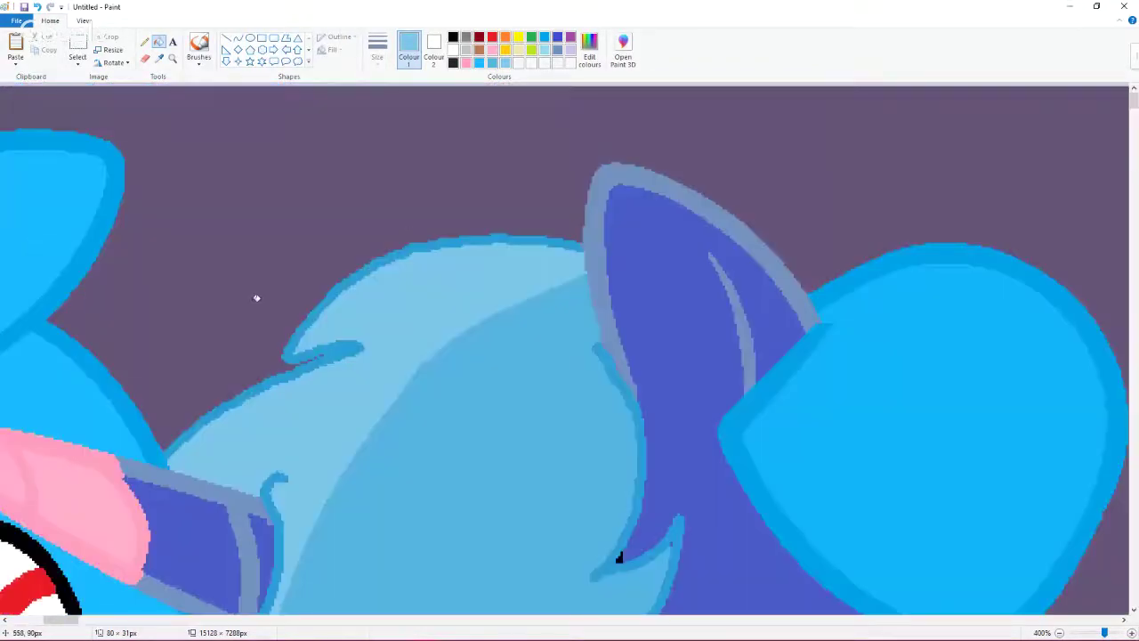
{"action": "scroll", "coordinate": [256, 298], "scroll_direction": "up", "scroll_amount": 2}
Step: Soften the strand's sharp corner below the fringe with a bent Curve about 9 × 95 px and fill the enclosed gap lighter blue
{"action": "left_click", "coordinate": [238, 39]}
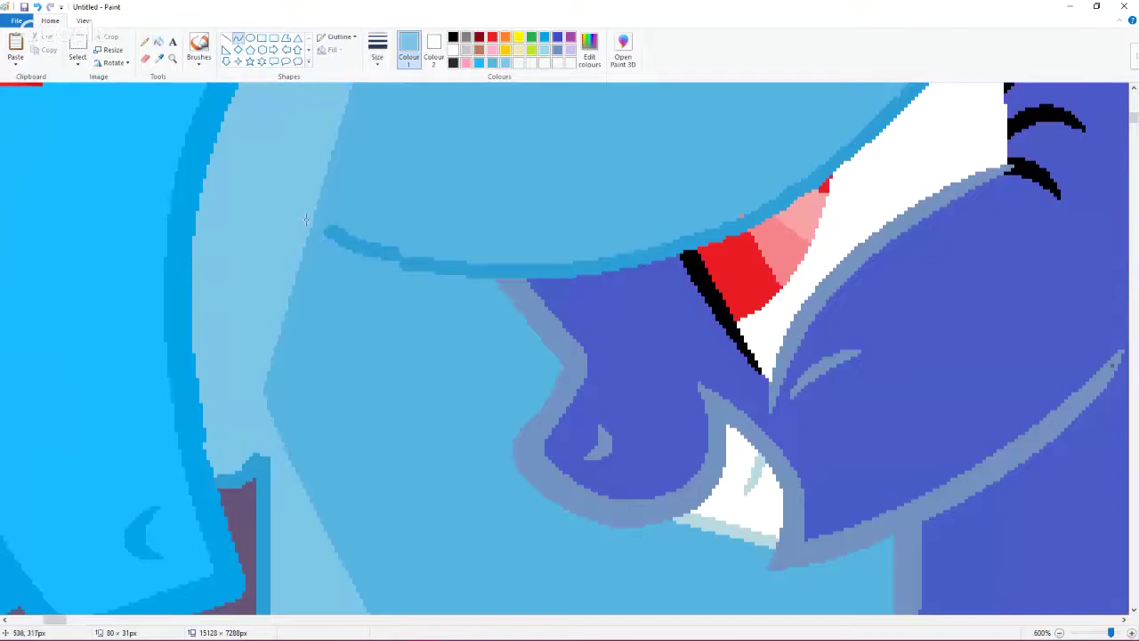
{"action": "left_click_drag", "start_coordinate": [306, 219], "coordinate": [312, 521]}
{"action": "left_click_drag", "start_coordinate": [314, 409], "coordinate": [293, 414]}
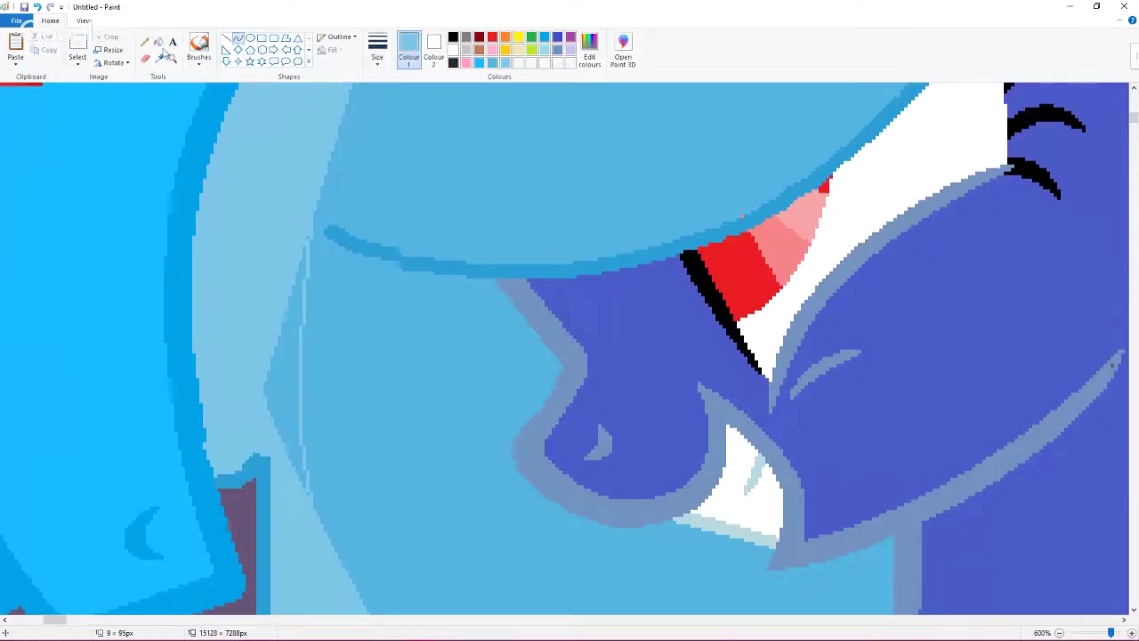
{"action": "left_click", "coordinate": [158, 42]}
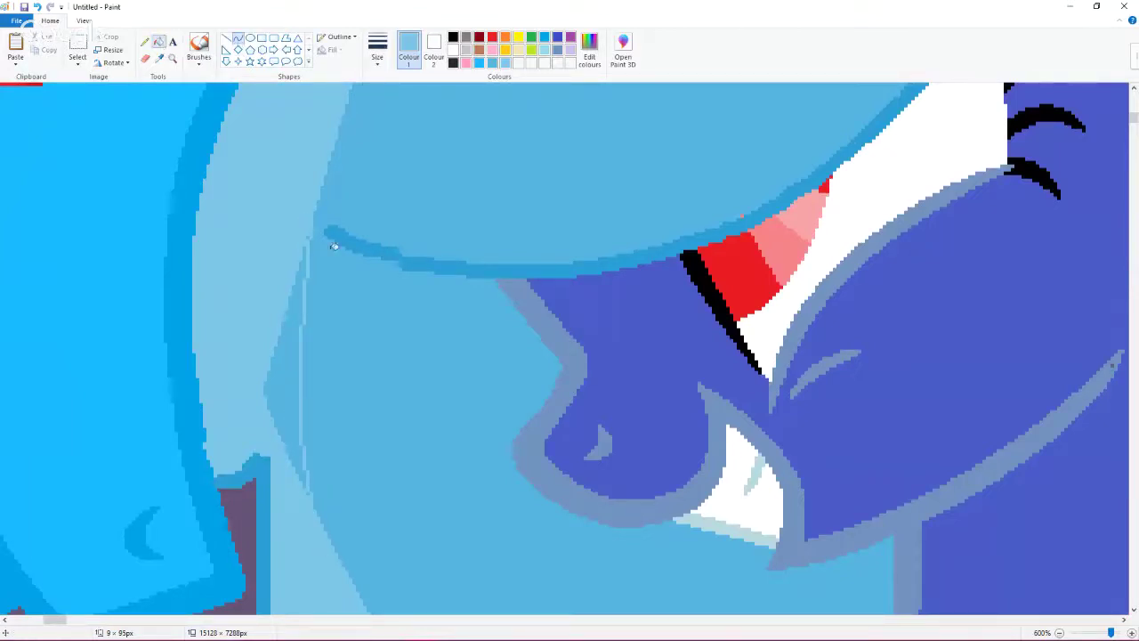
{"action": "left_click", "coordinate": [292, 308]}
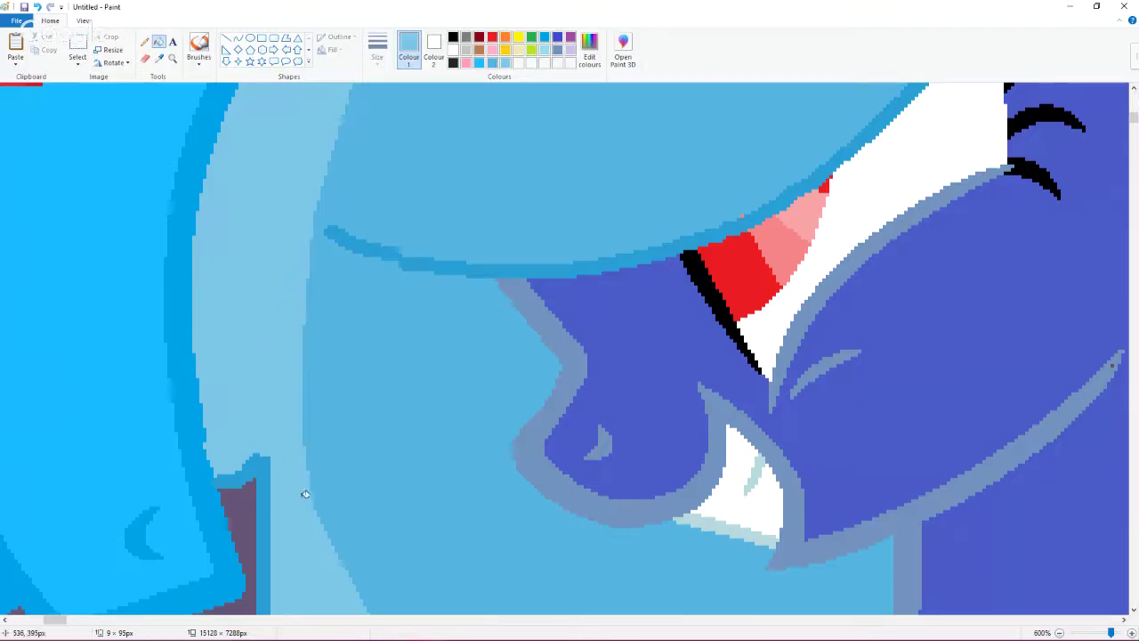
Step: Round the strand's bottom corner with a Curve about 49 × 23 px and fill the cut-off sliver lighter blue
{"action": "scroll", "coordinate": [376, 389], "scroll_direction": "down", "scroll_amount": 3}
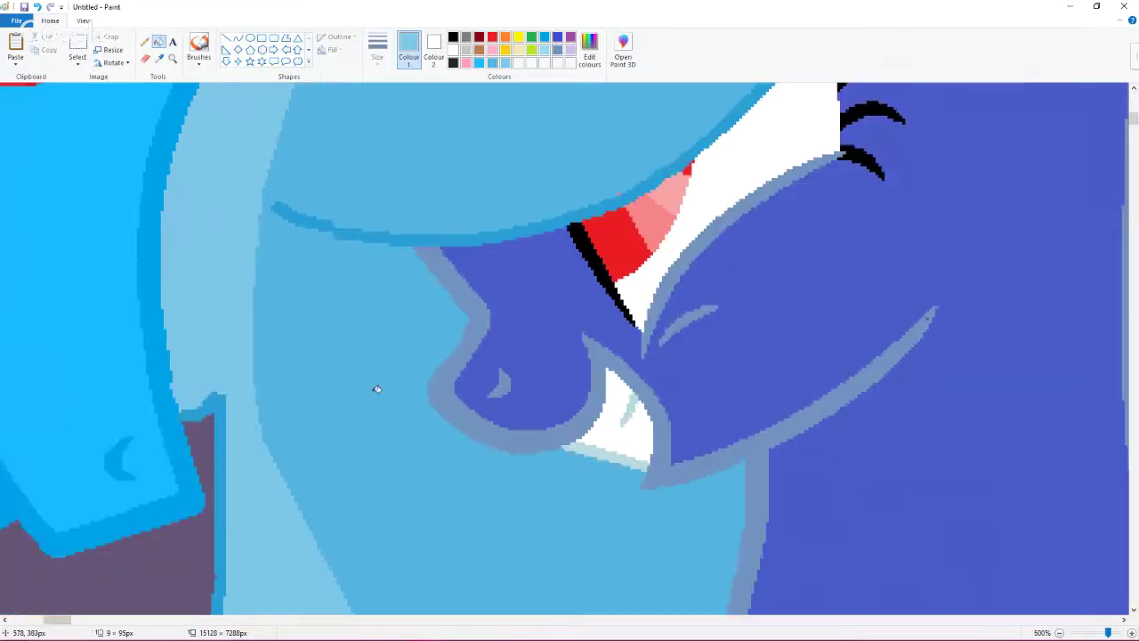
{"action": "scroll", "coordinate": [377, 389], "scroll_direction": "down", "scroll_amount": 2}
{"action": "scroll", "coordinate": [373, 389], "scroll_direction": "up", "scroll_amount": 4}
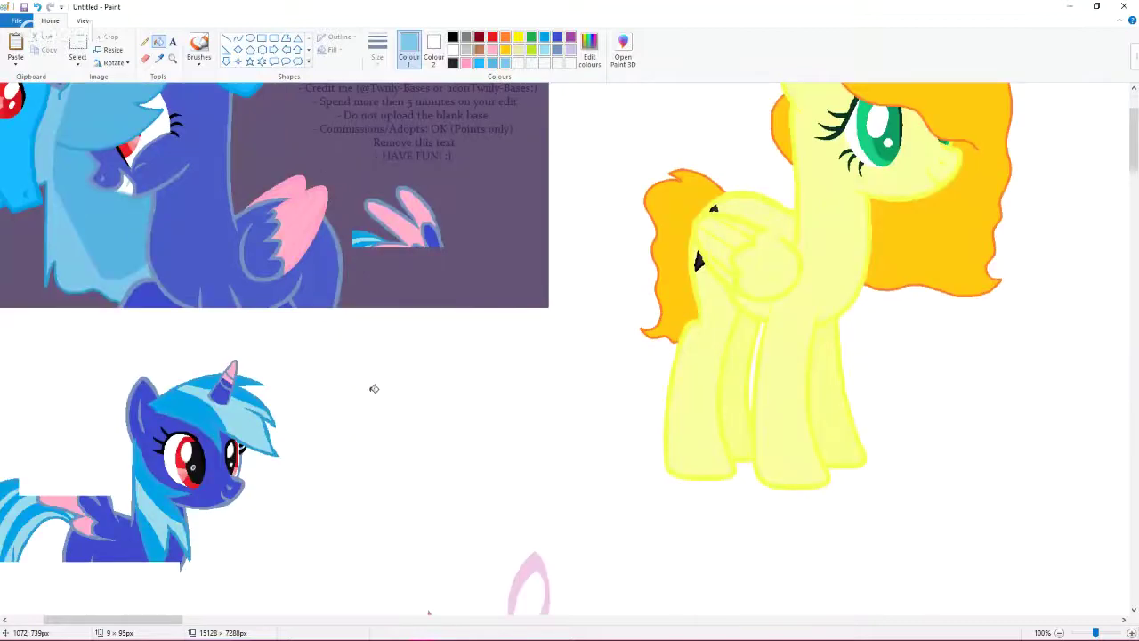
{"action": "scroll", "coordinate": [374, 356], "scroll_direction": "up", "scroll_amount": 2}
{"action": "scroll", "coordinate": [383, 327], "scroll_direction": "up", "scroll_amount": 1}
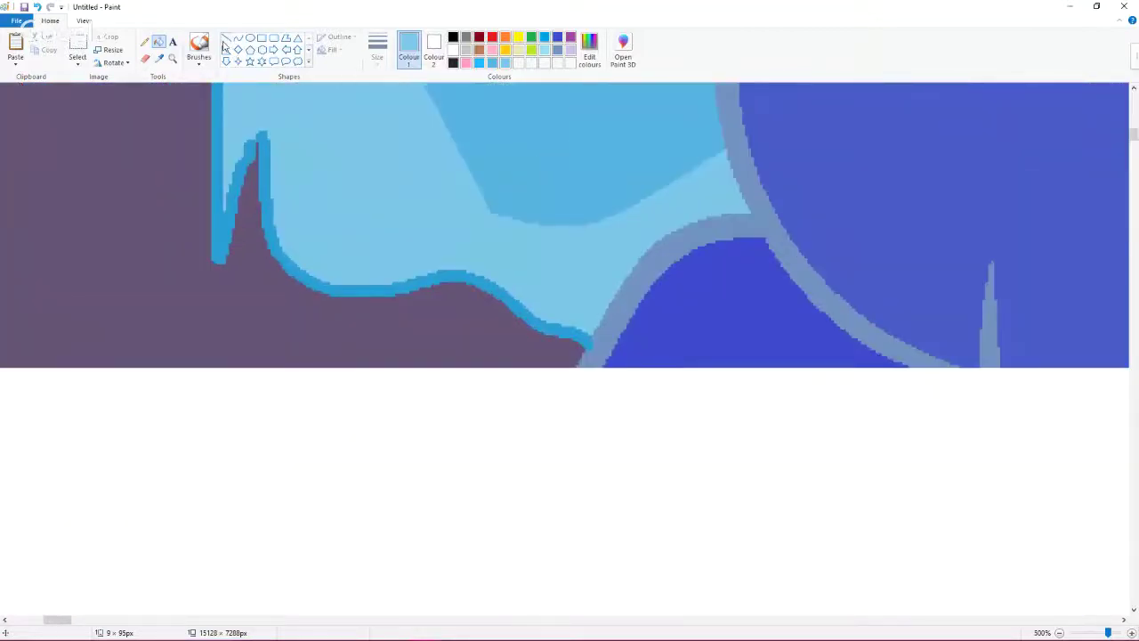
{"action": "left_click_drag", "start_coordinate": [465, 165], "coordinate": [602, 227]}
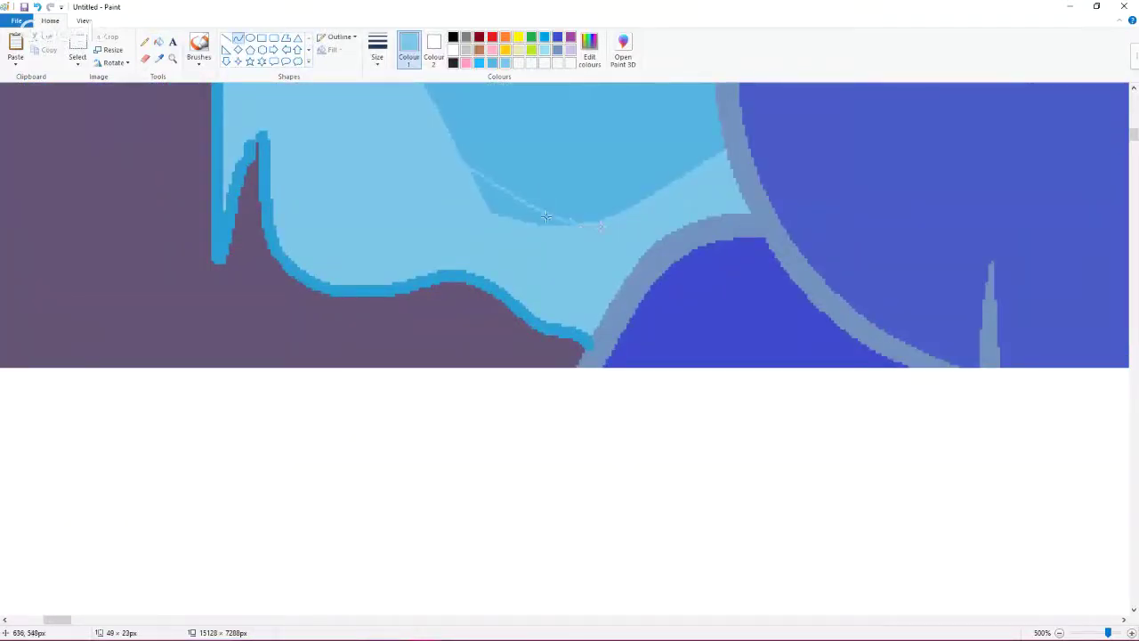
{"action": "left_click", "coordinate": [158, 41]}
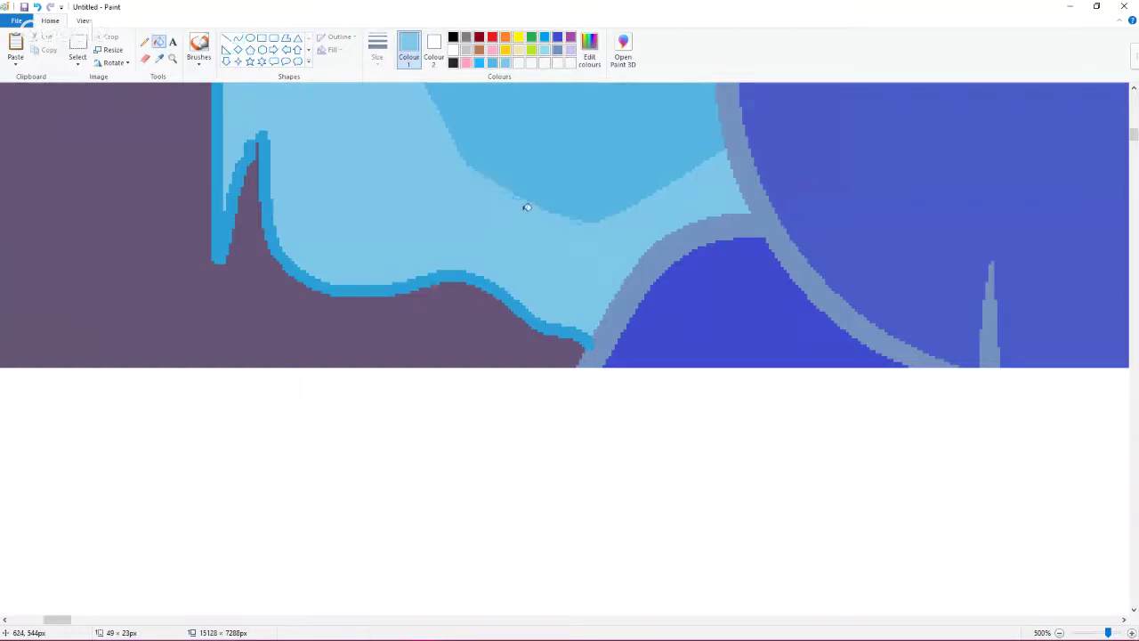
Step: Fill the purple background around the base text and behind the right pony with white
{"action": "scroll", "coordinate": [539, 232], "scroll_direction": "down", "scroll_amount": 3}
{"action": "scroll", "coordinate": [539, 231], "scroll_direction": "down", "scroll_amount": 1}
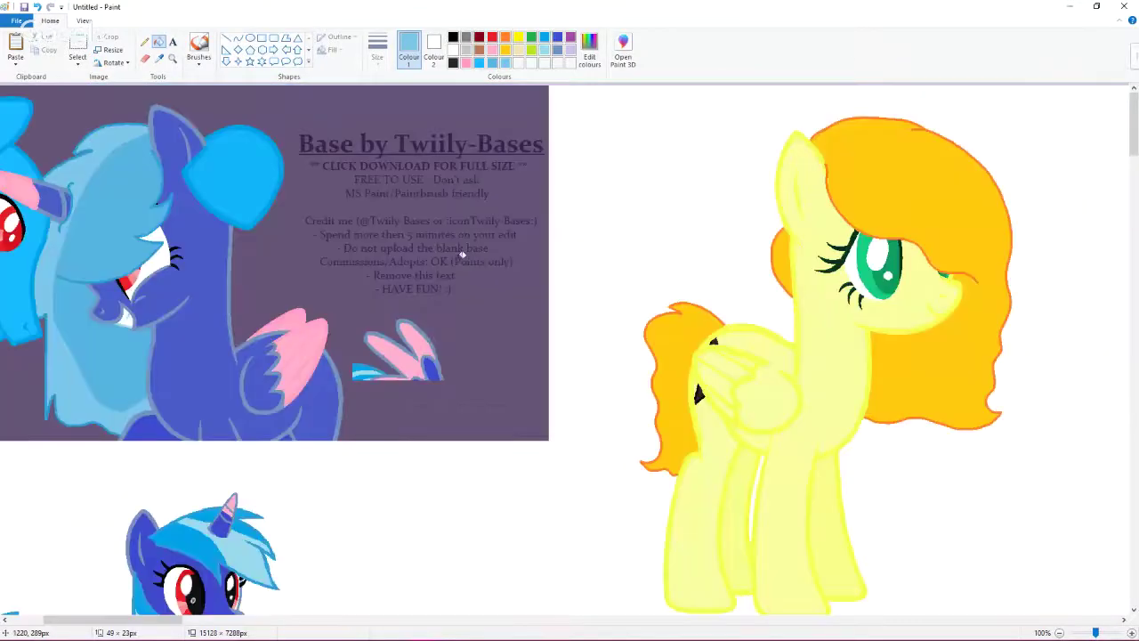
{"action": "scroll", "coordinate": [458, 248], "scroll_direction": "up", "scroll_amount": 2}
{"action": "scroll", "coordinate": [454, 246], "scroll_direction": "down", "scroll_amount": 2}
{"action": "left_click", "coordinate": [77, 45]}
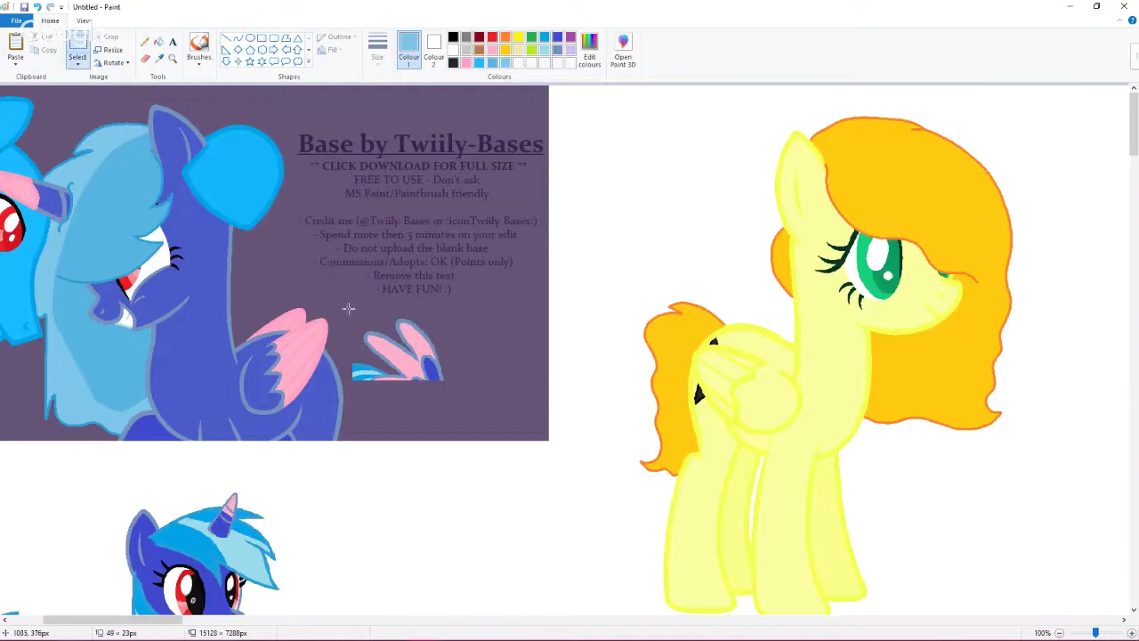
{"action": "left_click_drag", "start_coordinate": [348, 308], "coordinate": [450, 413]}
{"action": "left_click", "coordinate": [159, 42]}
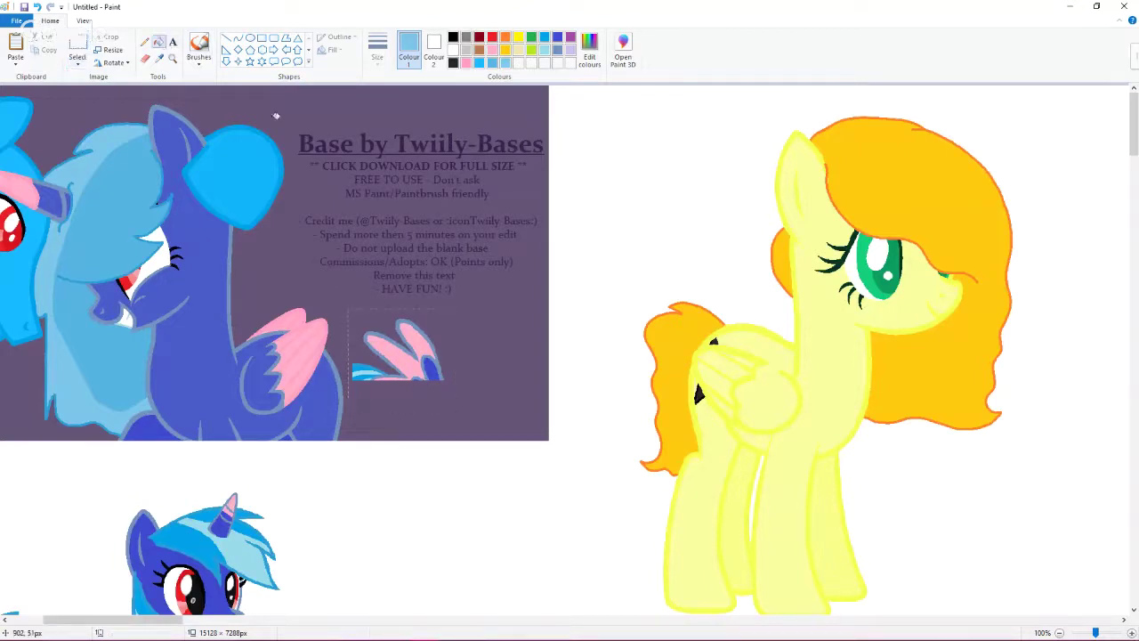
{"action": "key", "text": "ctrl+z"}
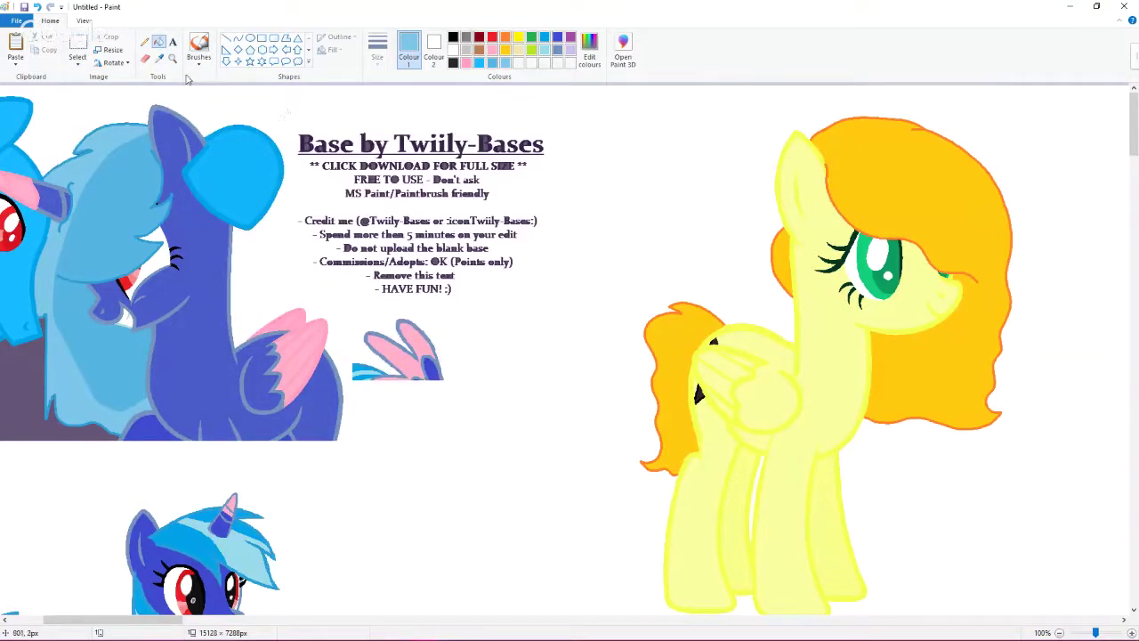
Step: Select the loose wing piece beside the right pony, about 210 × 157 px, and move it onto the reference pony's back
{"action": "left_click", "coordinate": [77, 44]}
{"action": "left_click_drag", "start_coordinate": [345, 315], "coordinate": [464, 407]}
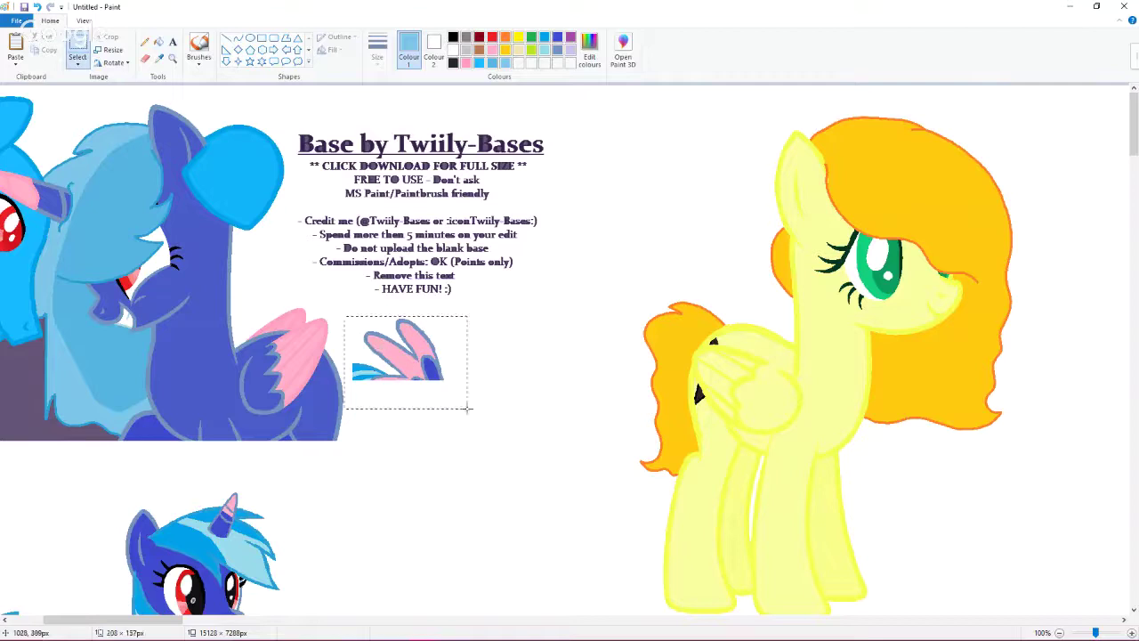
{"action": "mouse_move", "coordinate": [396, 352]}
{"action": "left_mouse_down"}
{"action": "mouse_move", "coordinate": [191, 568]}
{"action": "mouse_move", "coordinate": [72, 589]}
{"action": "left_mouse_up"}
{"action": "scroll", "coordinate": [203, 432], "scroll_direction": "down", "scroll_amount": 3}
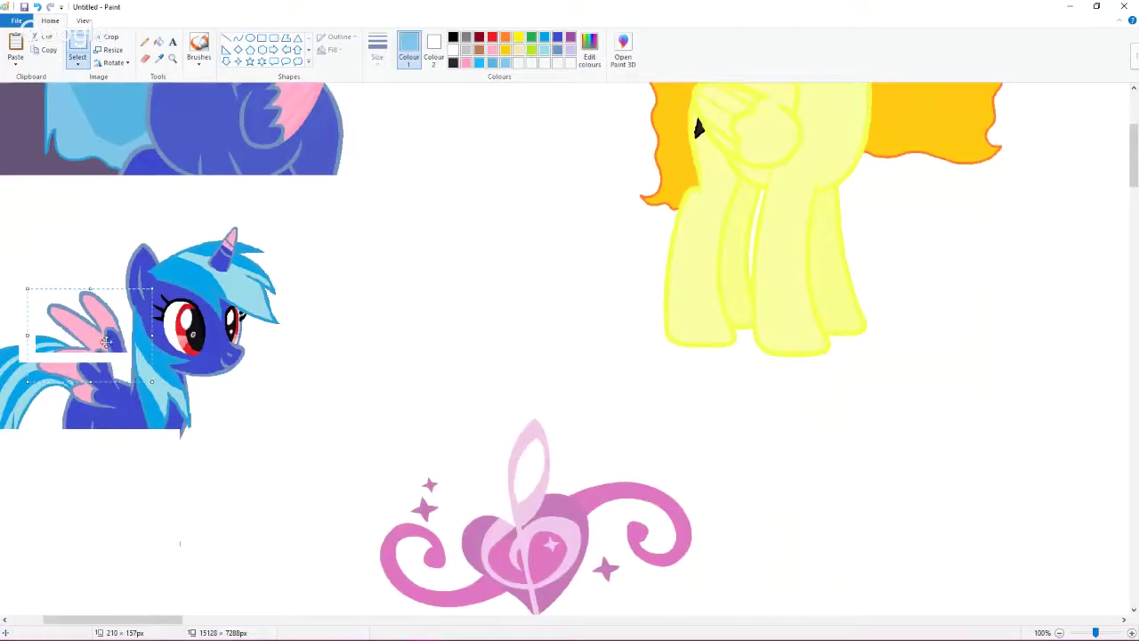
{"action": "left_click_drag", "start_coordinate": [107, 343], "coordinate": [86, 348]}
Step: Pick the darker blue of the right pony's mane outline as the drawing colour
{"action": "left_click", "coordinate": [162, 62]}
{"action": "scroll", "coordinate": [184, 241], "scroll_direction": "up", "scroll_amount": 3}
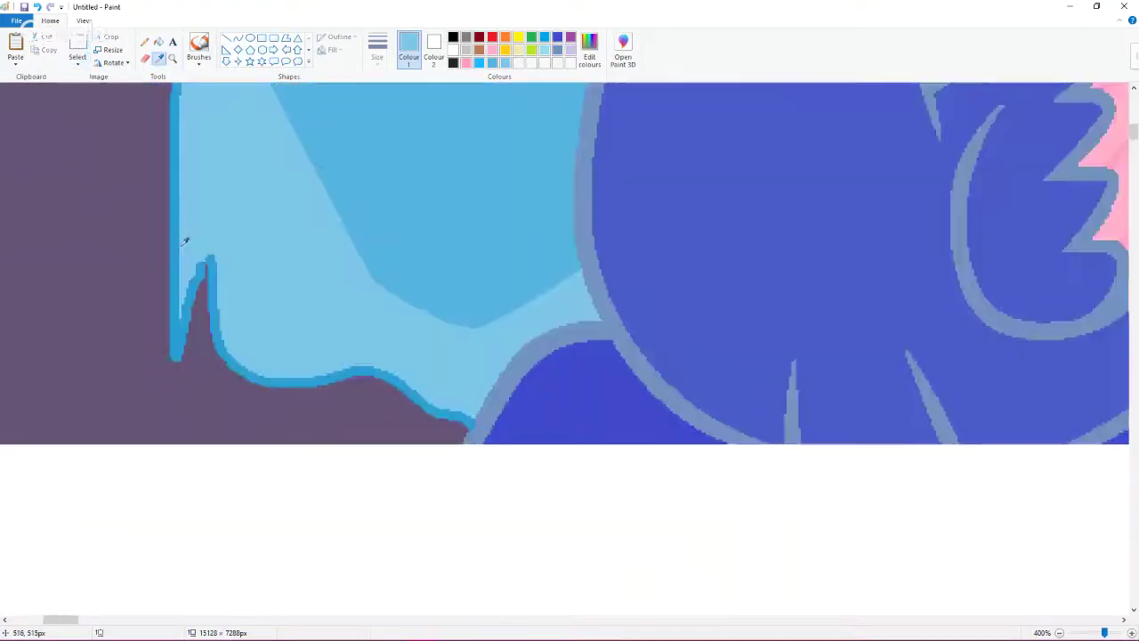
{"action": "left_click", "coordinate": [178, 246]}
{"action": "scroll", "coordinate": [480, 295], "scroll_direction": "down", "scroll_amount": 2}
{"action": "scroll", "coordinate": [480, 296], "scroll_direction": "down", "scroll_amount": 1}
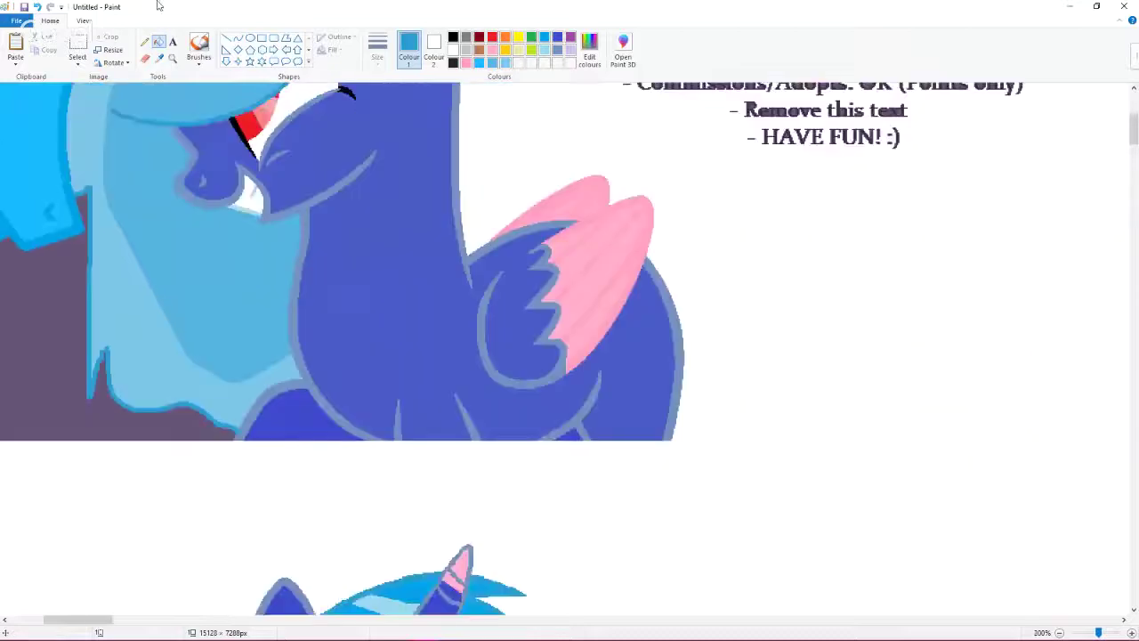
Step: Copy the right pony's wing and haunch area, about 268 × 276 px, and place a pasted copy on the white canvas below the base text
{"action": "left_click", "coordinate": [77, 49]}
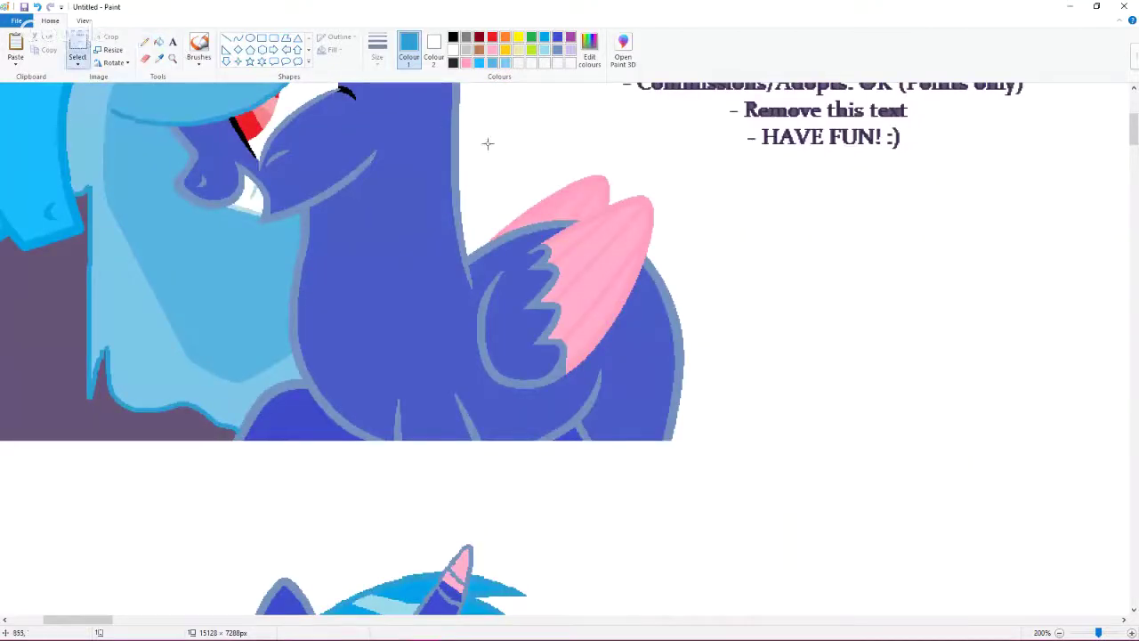
{"action": "left_click_drag", "start_coordinate": [488, 142], "coordinate": [807, 470]}
{"action": "right_click", "coordinate": [579, 352]}
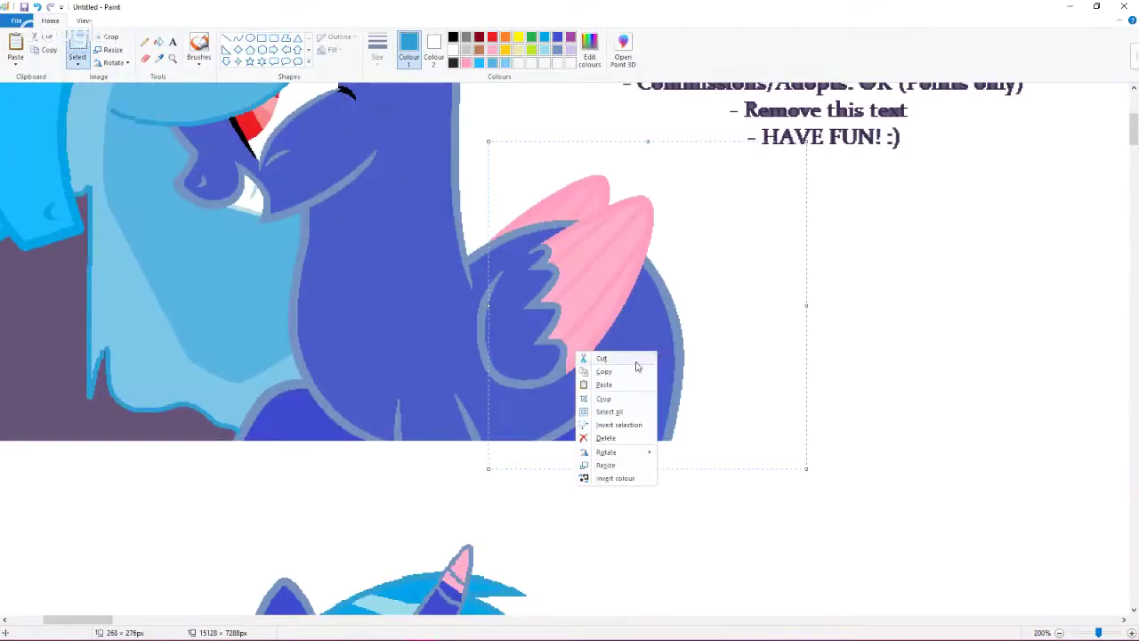
{"action": "left_click", "coordinate": [623, 371]}
{"action": "left_click", "coordinate": [15, 45]}
{"action": "left_click_drag", "start_coordinate": [33, 182], "coordinate": [885, 480]}
Step: Sketch a thin wavy tail outline with the Pencil from the right pony's back to its haunch, and choose a thicker line width
{"action": "left_click", "coordinate": [144, 42]}
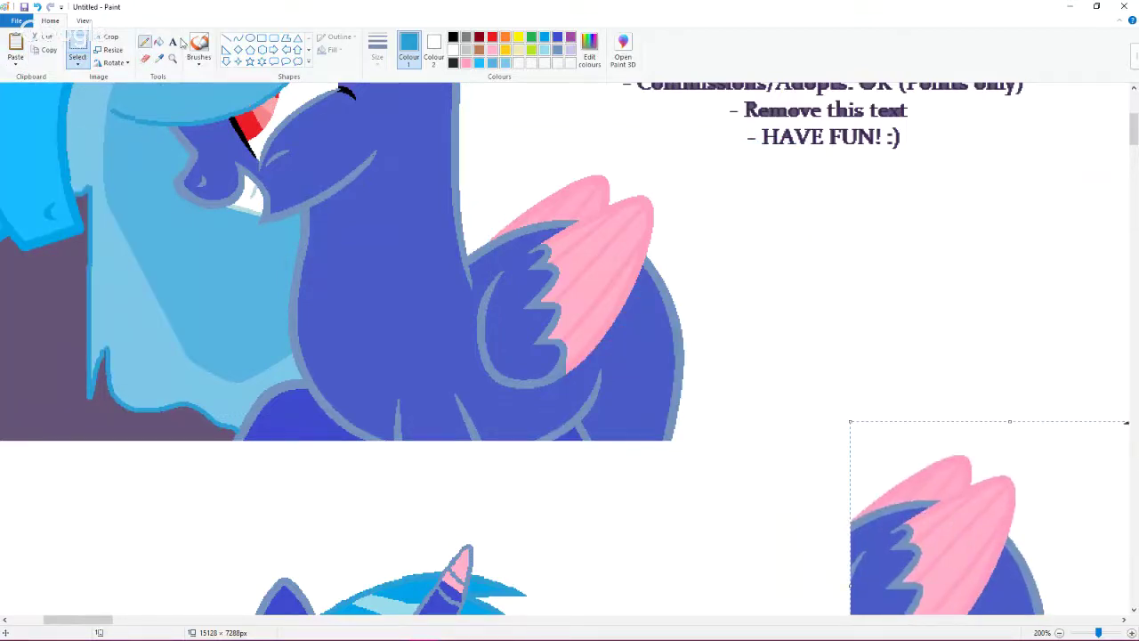
{"action": "mouse_move", "coordinate": [565, 213]}
{"action": "left_mouse_down"}
{"action": "mouse_move", "coordinate": [570, 192]}
{"action": "mouse_move", "coordinate": [687, 152]}
{"action": "mouse_move", "coordinate": [743, 291]}
{"action": "mouse_move", "coordinate": [761, 405]}
{"action": "mouse_move", "coordinate": [744, 436]}
{"action": "mouse_move", "coordinate": [674, 442]}
{"action": "left_mouse_up"}
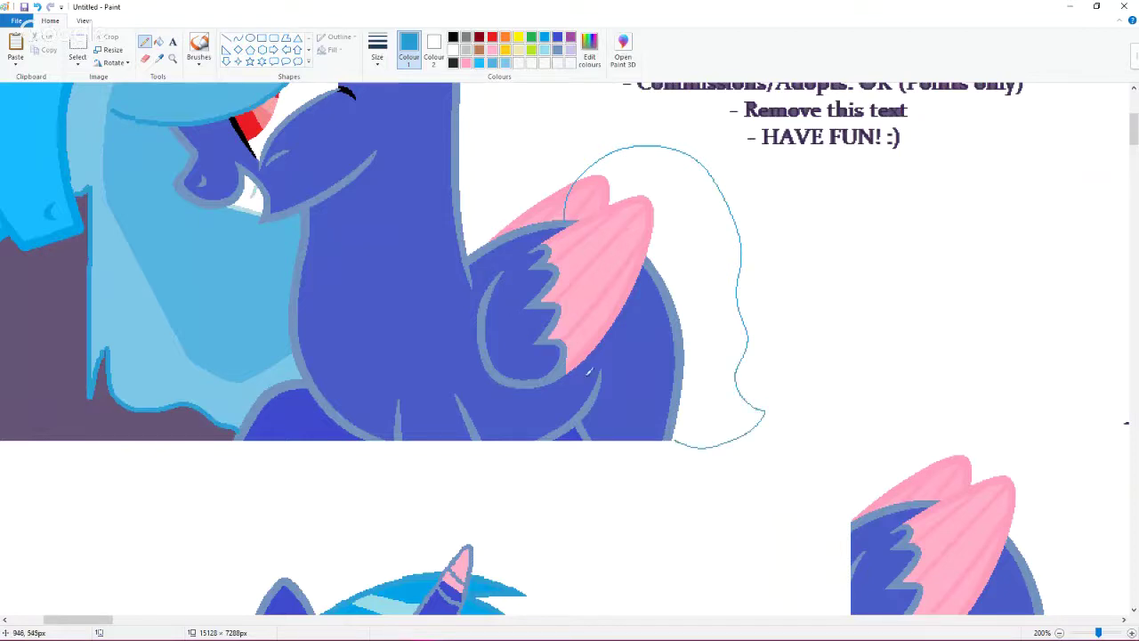
{"action": "left_click", "coordinate": [377, 49]}
{"action": "left_click", "coordinate": [357, 151]}
Step: Try a thicker tail outline over the thin sketch, and undo both outlines
{"action": "mouse_move", "coordinate": [564, 219]}
{"action": "left_mouse_down"}
{"action": "mouse_move", "coordinate": [628, 147]}
{"action": "mouse_move", "coordinate": [662, 147]}
{"action": "mouse_move", "coordinate": [723, 184]}
{"action": "mouse_move", "coordinate": [743, 330]}
{"action": "mouse_move", "coordinate": [772, 417]}
{"action": "mouse_move", "coordinate": [681, 438]}
{"action": "left_mouse_up"}
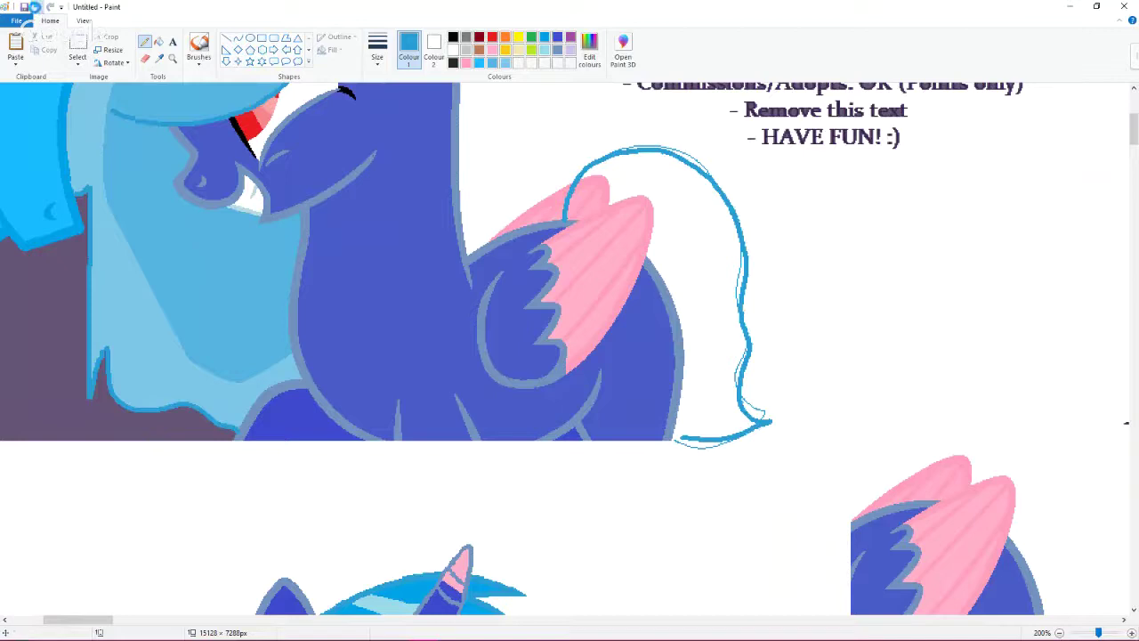
{"action": "left_click", "coordinate": [35, 7]}
{"action": "left_click", "coordinate": [35, 8]}
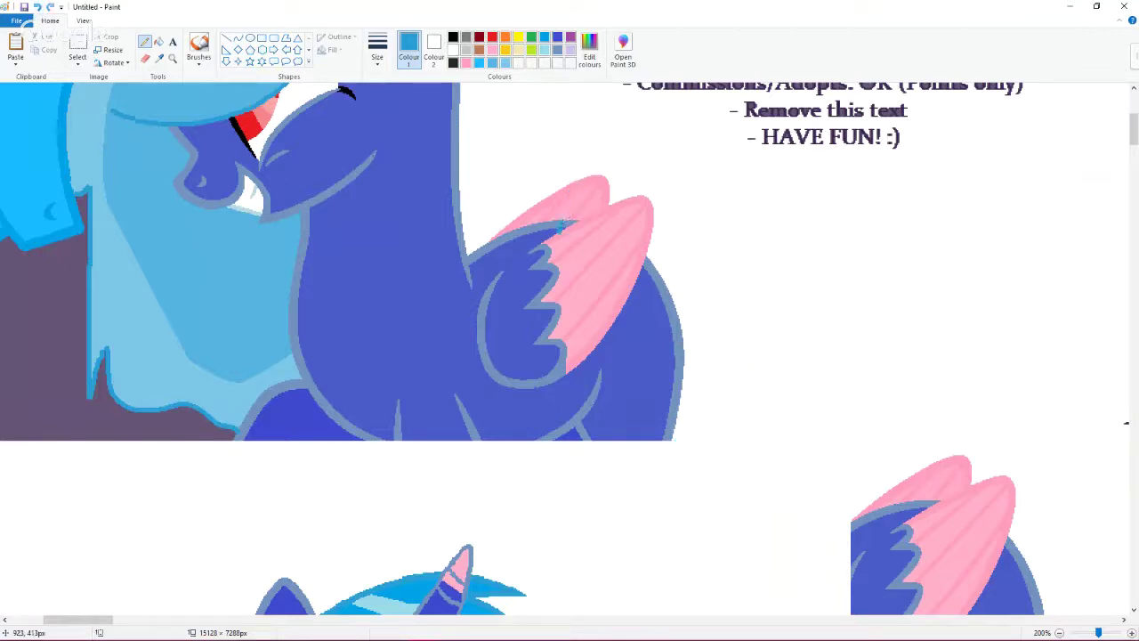
Step: Draw a thick wavy tail outline with the Pencil from above the right pony's wing, arching down to a pointed tip behind the haunch
{"action": "left_click", "coordinate": [36, 5]}
{"action": "mouse_move", "coordinate": [538, 222]}
{"action": "left_mouse_down"}
{"action": "mouse_move", "coordinate": [630, 118]}
{"action": "mouse_move", "coordinate": [676, 136]}
{"action": "mouse_move", "coordinate": [752, 403]}
{"action": "mouse_move", "coordinate": [721, 436]}
{"action": "mouse_move", "coordinate": [678, 433]}
{"action": "left_mouse_up"}
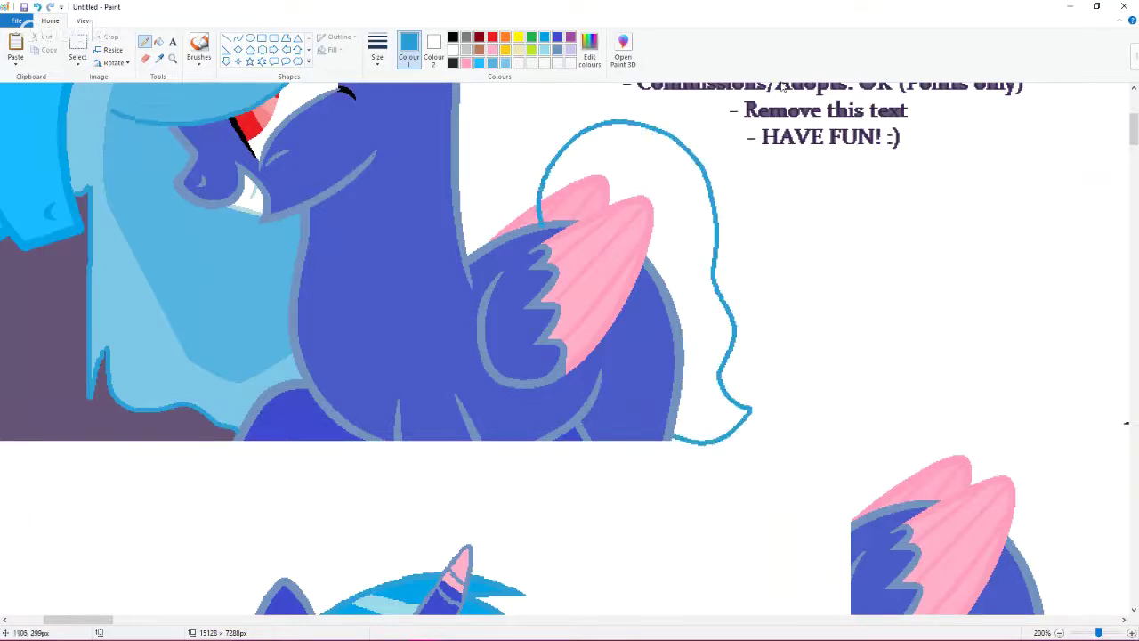
Step: Fill the copied haunch with white and place the copy over the right pony so its wing covers the tail outline
{"action": "left_click", "coordinate": [77, 44]}
{"action": "scroll", "coordinate": [821, 373], "scroll_direction": "down", "scroll_amount": 3}
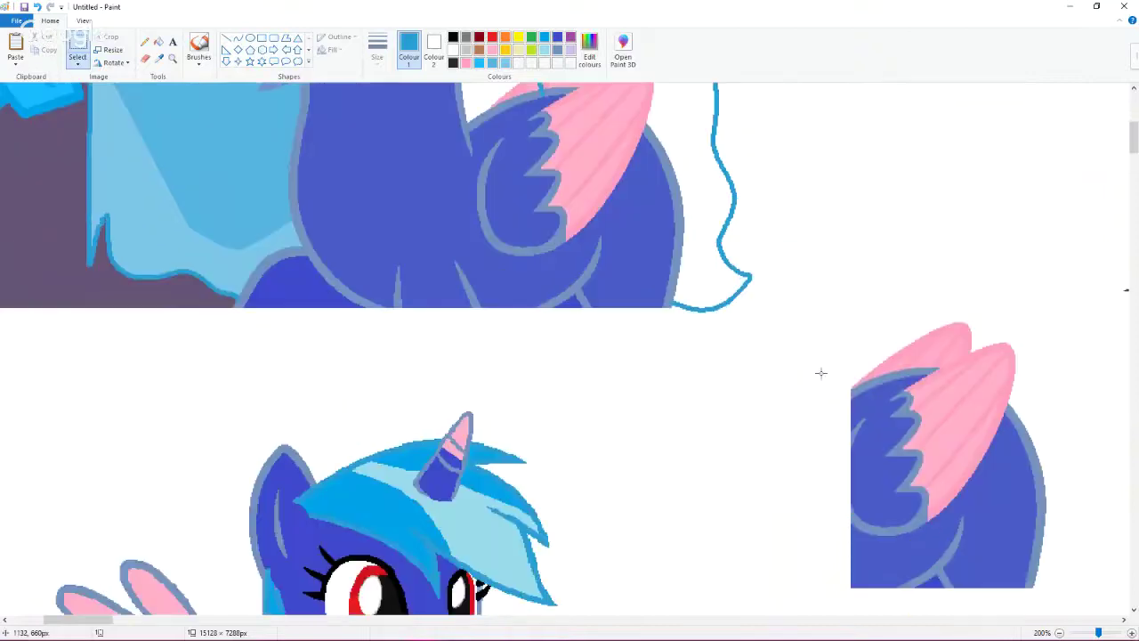
{"action": "left_click_drag", "start_coordinate": [815, 235], "coordinate": [1130, 623]}
{"action": "left_click", "coordinate": [159, 42]}
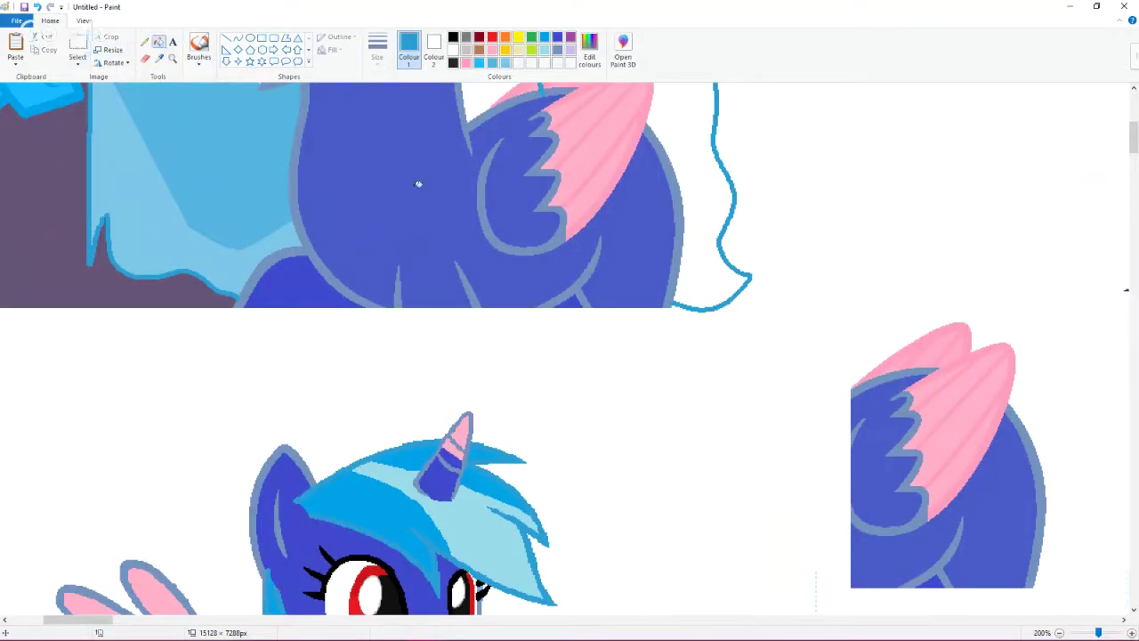
{"action": "right_click", "coordinate": [983, 486]}
{"action": "left_click", "coordinate": [78, 43]}
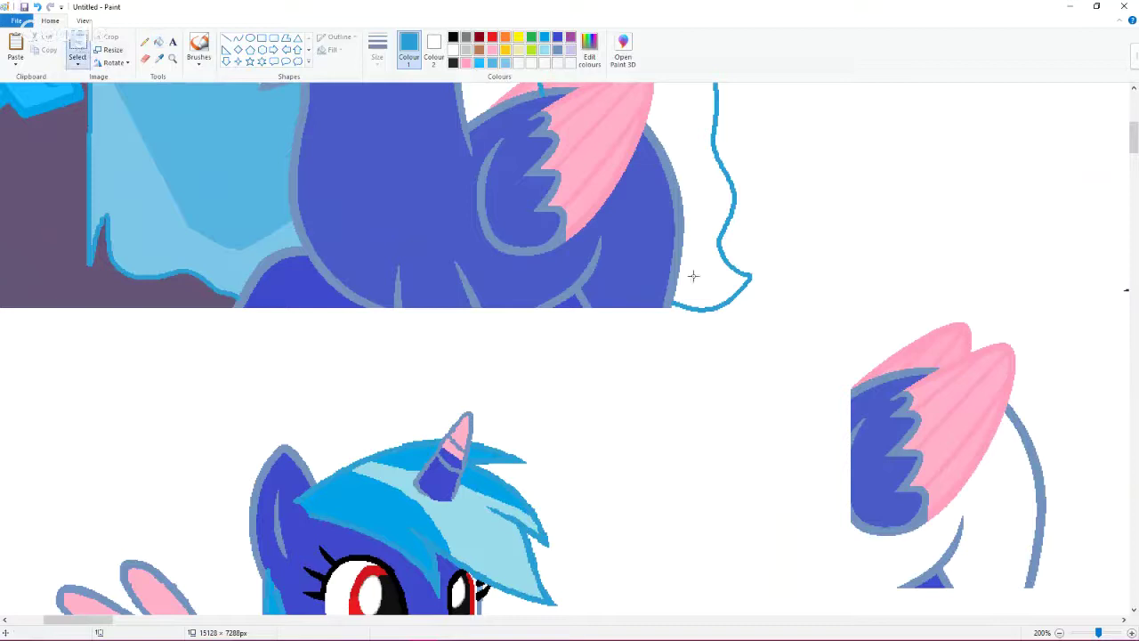
{"action": "mouse_move", "coordinate": [793, 275]}
{"action": "left_mouse_down"}
{"action": "mouse_move", "coordinate": [1079, 580]}
{"action": "mouse_move", "coordinate": [1088, 614]}
{"action": "left_mouse_up"}
{"action": "mouse_move", "coordinate": [1042, 526]}
{"action": "left_mouse_down"}
{"action": "mouse_move", "coordinate": [694, 247]}
{"action": "mouse_move", "coordinate": [683, 249]}
{"action": "left_mouse_up"}
{"action": "scroll", "coordinate": [681, 248], "scroll_direction": "up", "scroll_amount": 3}
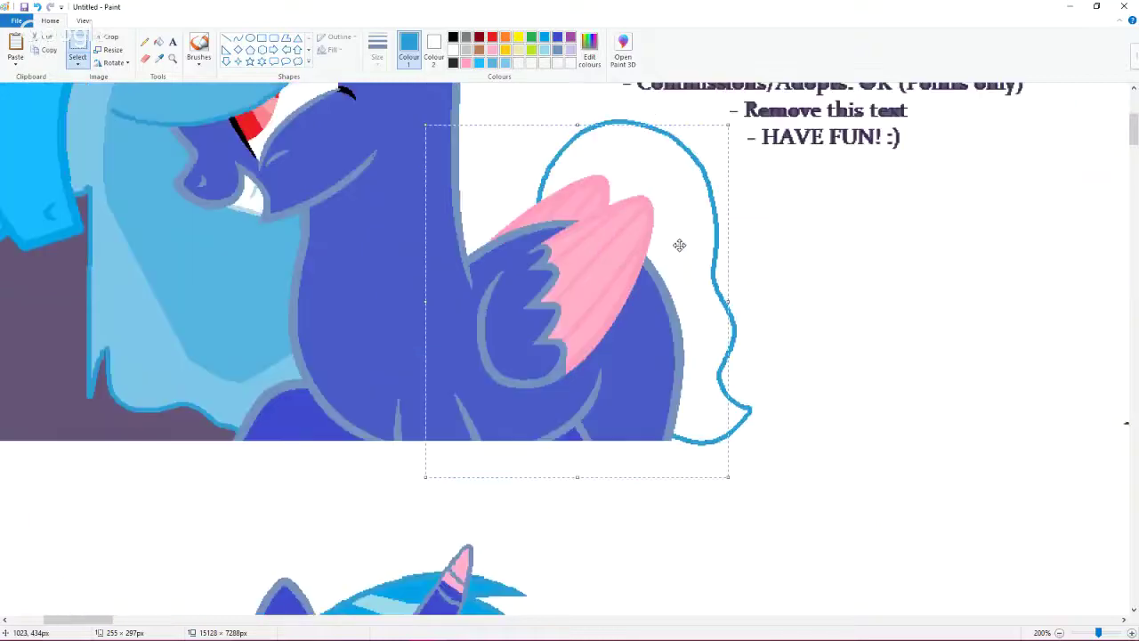
Step: Fill the right pony's tail with the mane's mid blue and draw a lighter blue wavy Pencil line along its length
{"action": "left_click", "coordinate": [159, 42]}
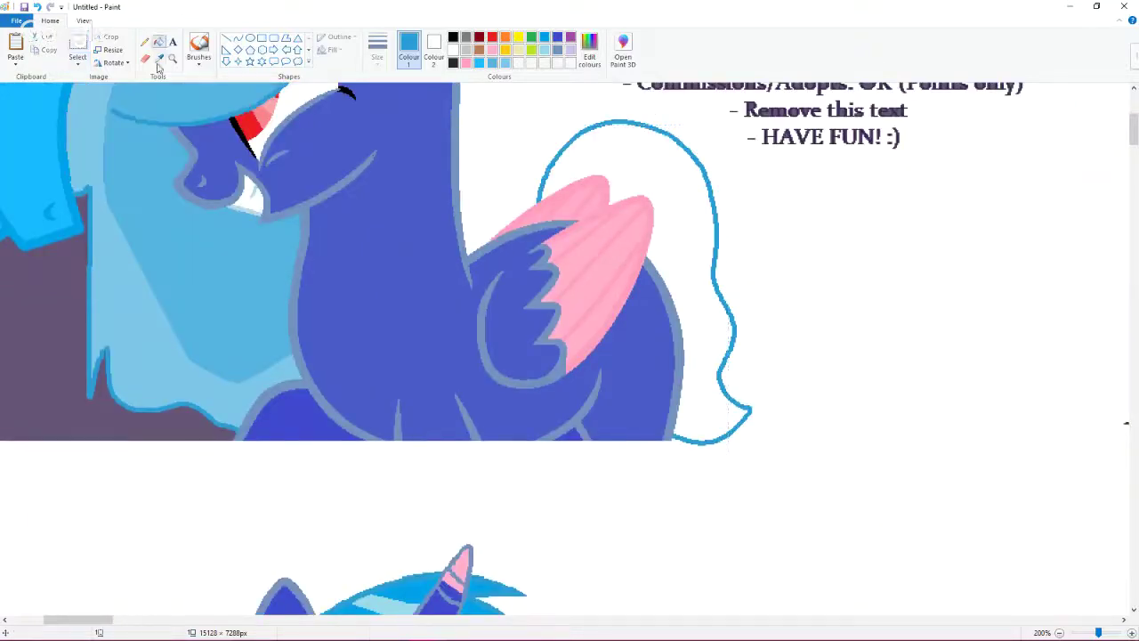
{"action": "left_click", "coordinate": [600, 153]}
{"action": "left_click", "coordinate": [144, 42]}
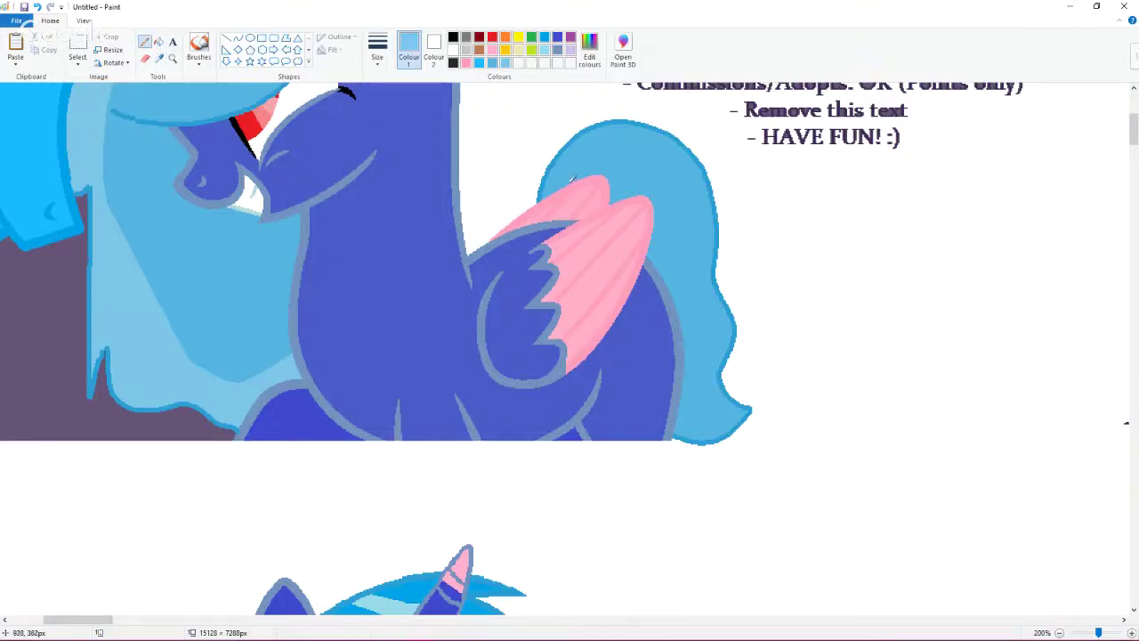
{"action": "mouse_move", "coordinate": [646, 154]}
{"action": "left_mouse_down"}
{"action": "mouse_move", "coordinate": [705, 351]}
{"action": "mouse_move", "coordinate": [711, 426]}
{"action": "mouse_move", "coordinate": [737, 430]}
{"action": "left_mouse_up"}
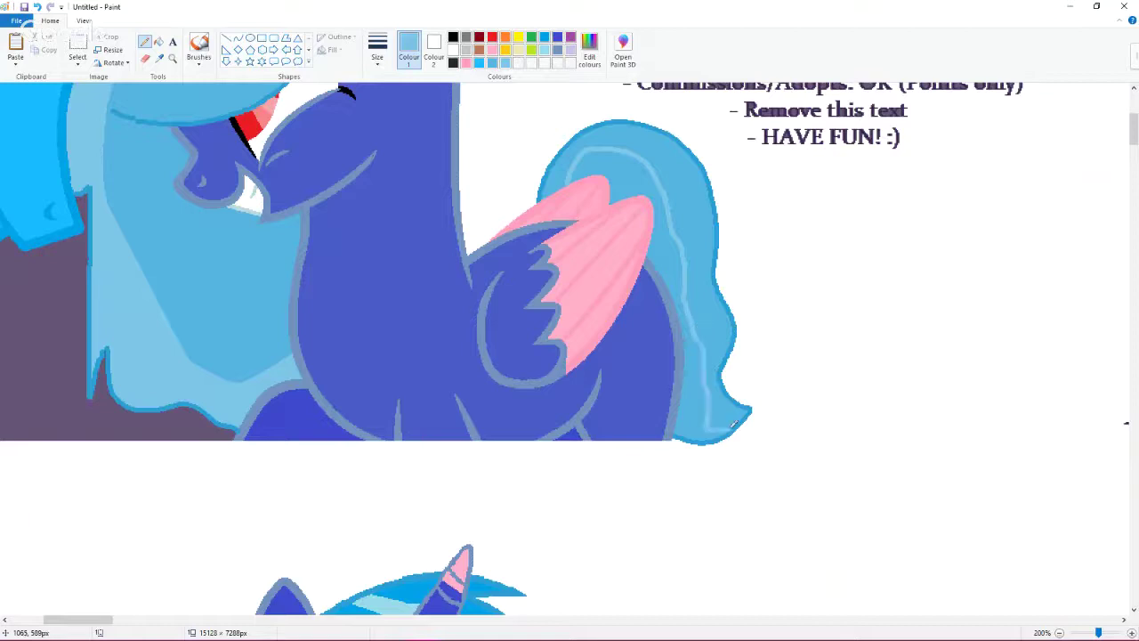
Step: Fill the tail's inner band with the lighter blue and pick the darker outline blue from the tail tip
{"action": "left_click", "coordinate": [158, 44]}
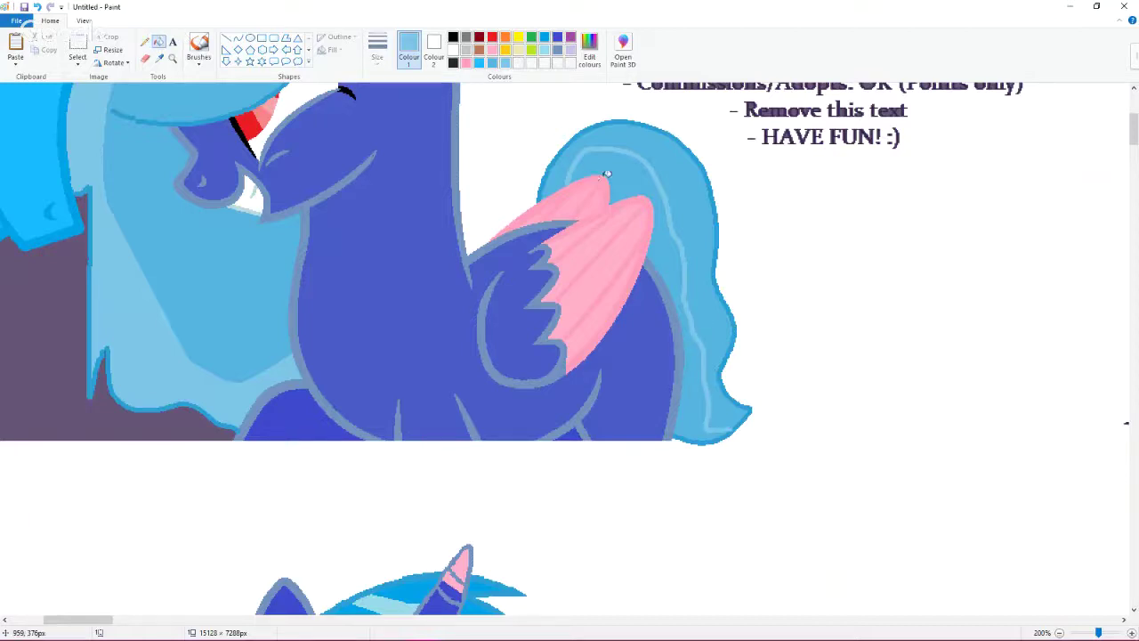
{"action": "left_click", "coordinate": [607, 174]}
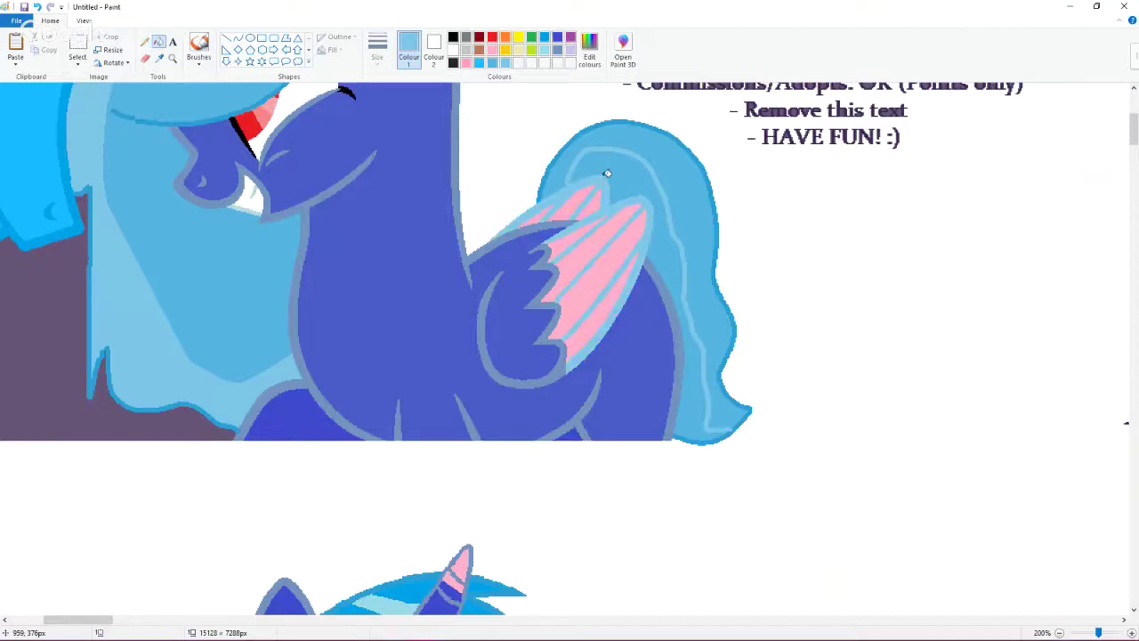
{"action": "left_click", "coordinate": [38, 7]}
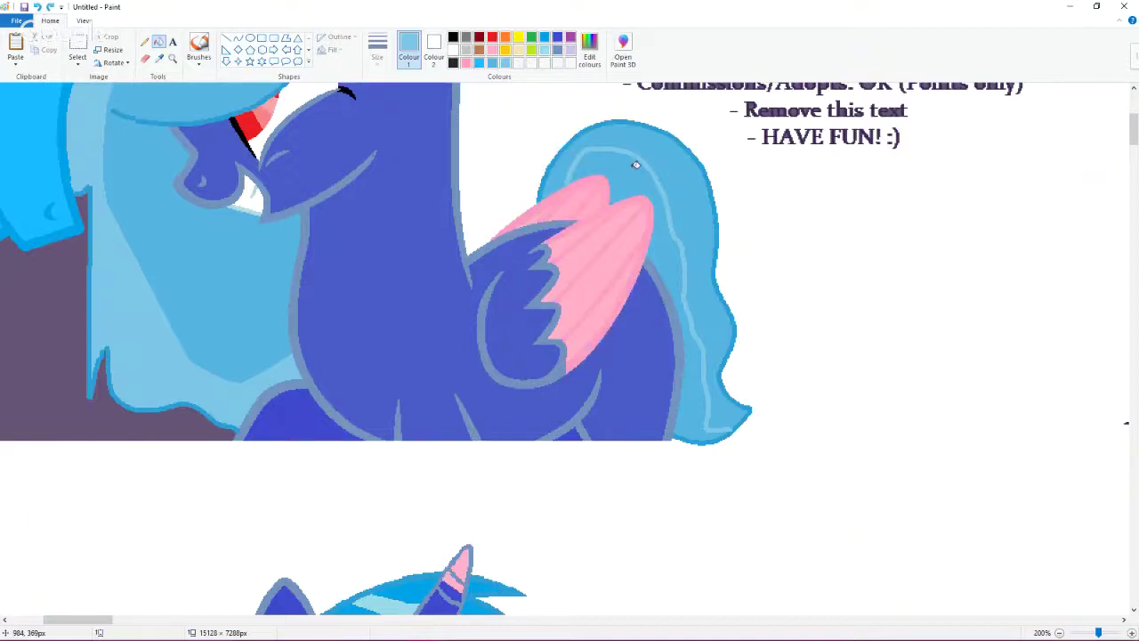
{"action": "left_click", "coordinate": [636, 164]}
{"action": "left_click", "coordinate": [159, 58]}
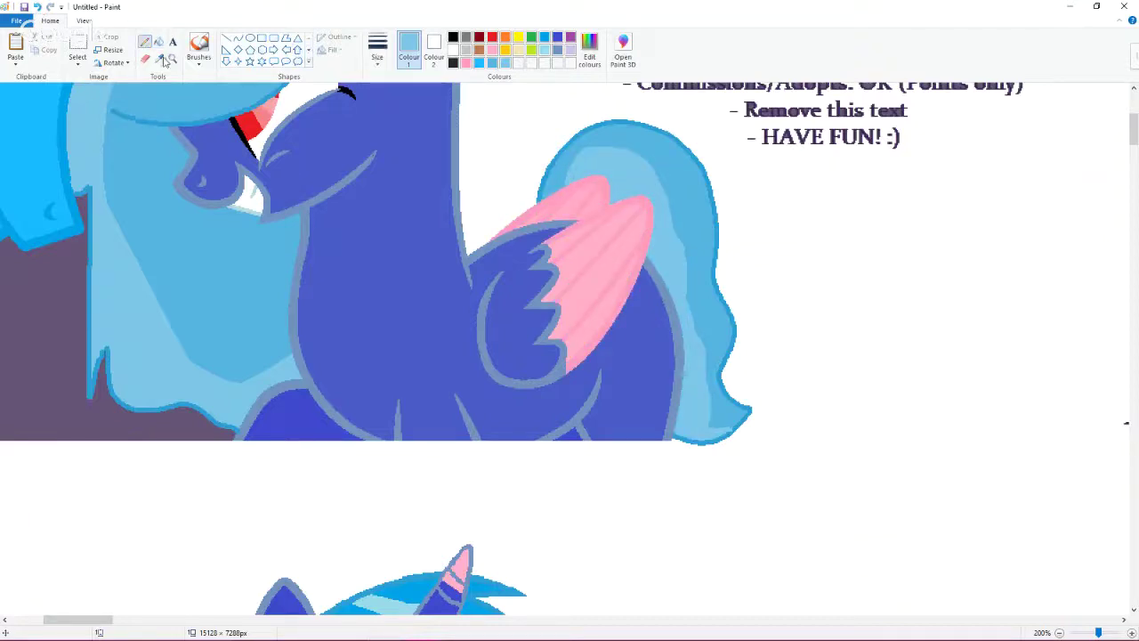
{"action": "left_click", "coordinate": [741, 424]}
Step: Try shrinking the pink treble-clef heart mark to 76 × 58 px and placing it beside the blue reference pony
{"action": "scroll", "coordinate": [453, 353], "scroll_direction": "up", "scroll_amount": 3}
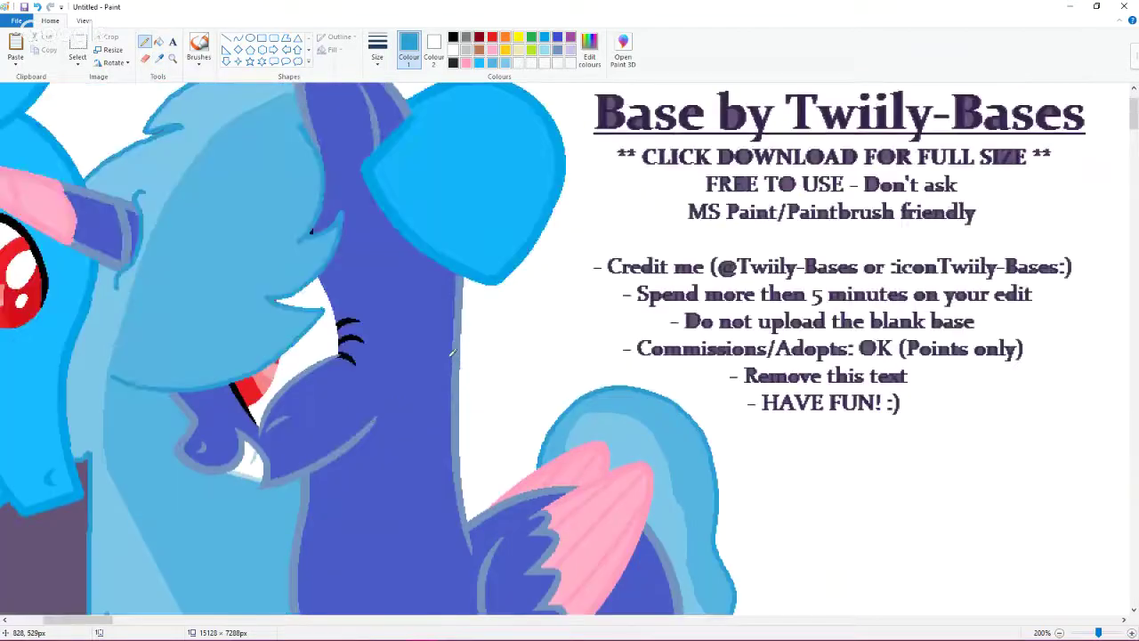
{"action": "scroll", "coordinate": [452, 353], "scroll_direction": "down", "scroll_amount": 2}
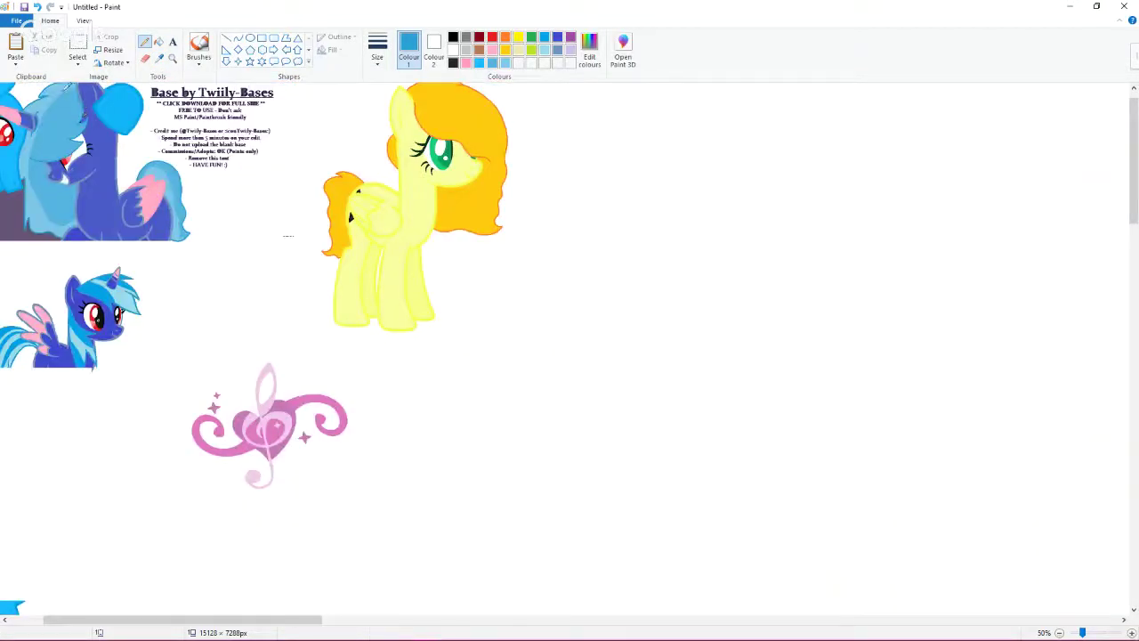
{"action": "left_click", "coordinate": [78, 53]}
{"action": "mouse_move", "coordinate": [165, 362]}
{"action": "left_mouse_down"}
{"action": "mouse_move", "coordinate": [385, 523]}
{"action": "mouse_move", "coordinate": [222, 405]}
{"action": "mouse_move", "coordinate": [214, 249]}
{"action": "left_mouse_up"}
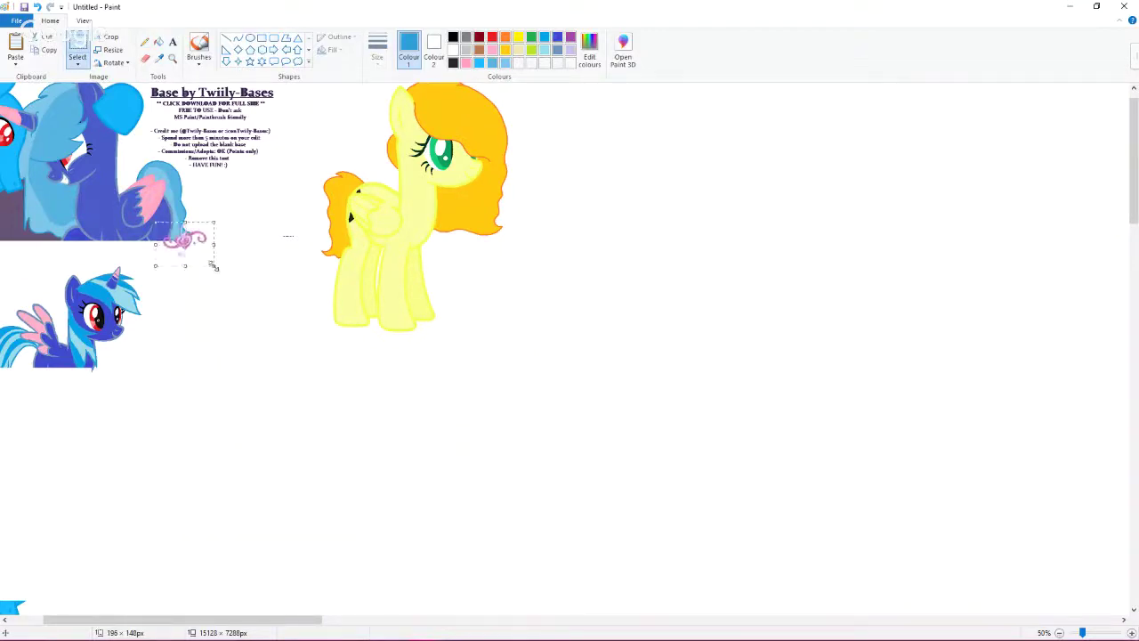
{"action": "key", "text": "ctrl+z"}
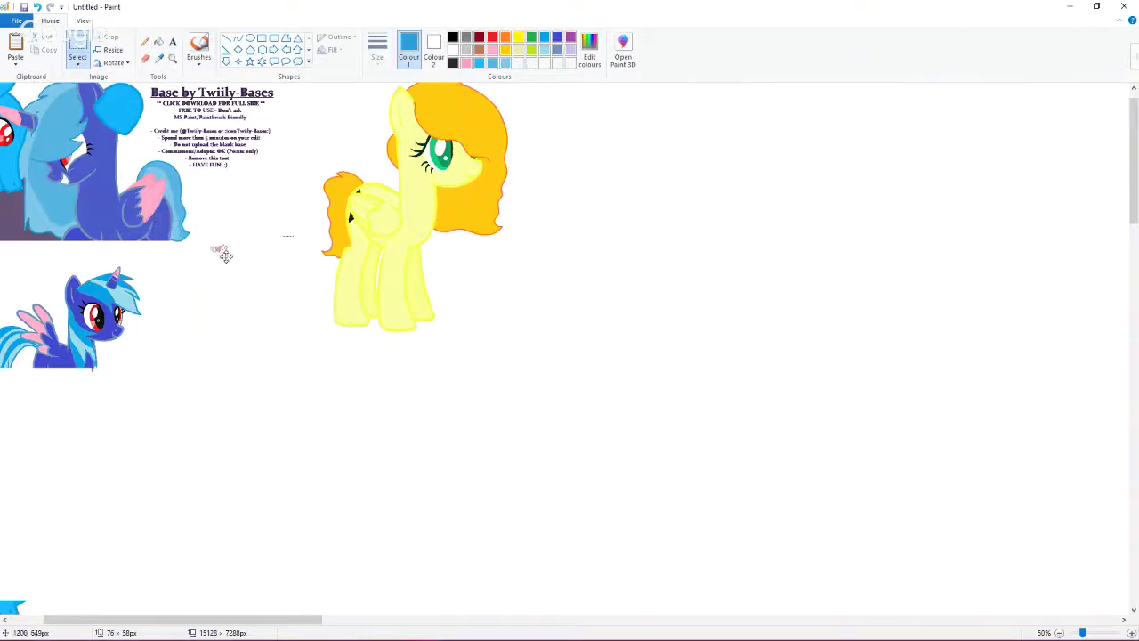
{"action": "key", "text": "ctrl+v"}
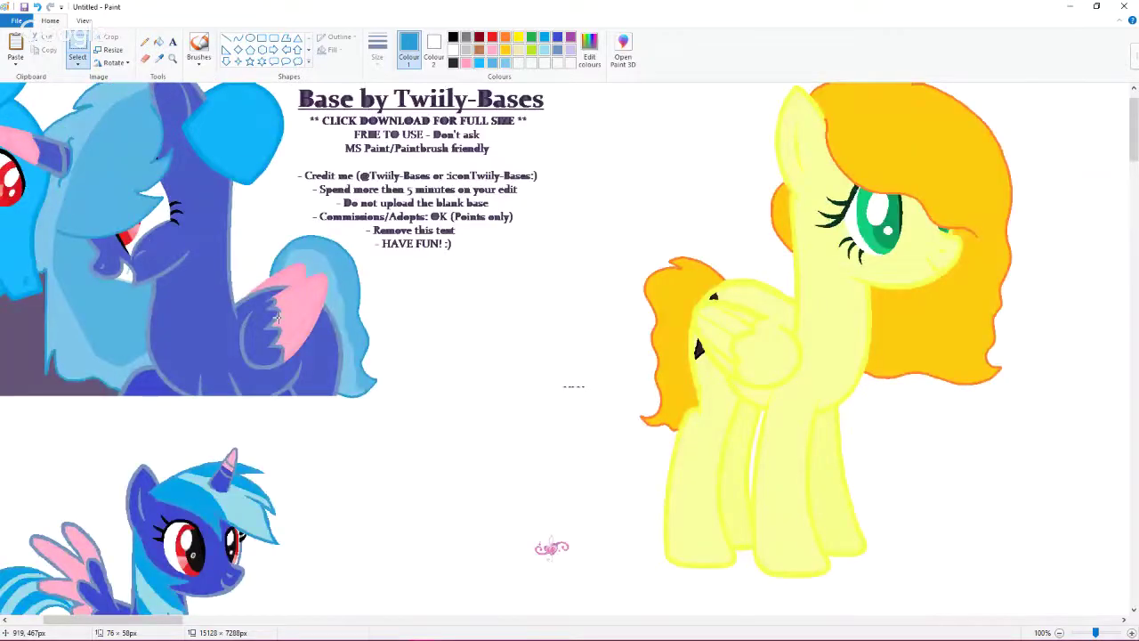
Step: Copy the right pony's wing, haunch and tail area
{"action": "left_click_drag", "start_coordinate": [244, 261], "coordinate": [409, 413]}
{"action": "right_click", "coordinate": [246, 349]}
{"action": "left_click", "coordinate": [294, 367]}
Step: Try pasting the wing and tail copy beside the blue reference pony and filling its haunch with white
{"action": "left_click", "coordinate": [15, 44]}
{"action": "left_click_drag", "start_coordinate": [44, 201], "coordinate": [356, 579]}
{"action": "left_click", "coordinate": [159, 41]}
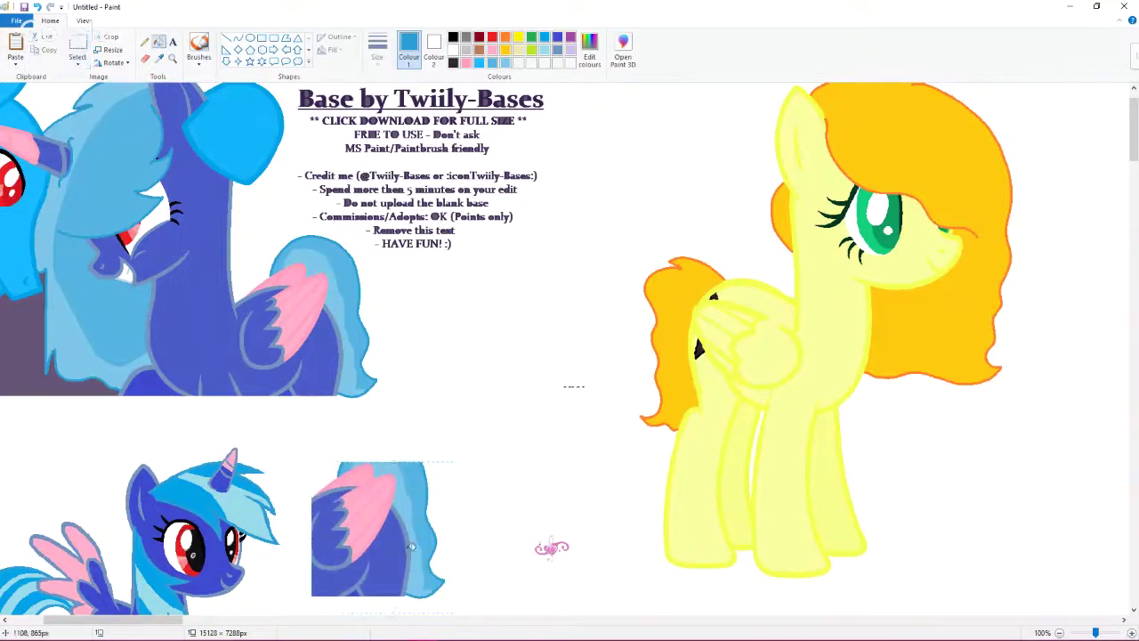
{"action": "right_click", "coordinate": [402, 552]}
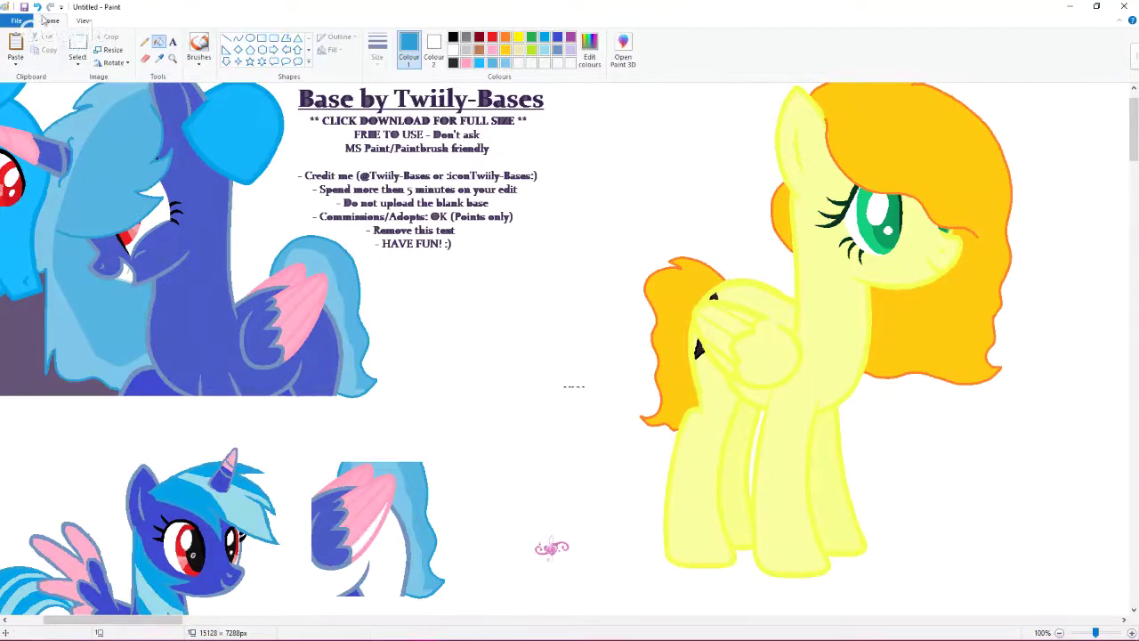
Step: Try placing the small treble-clef heart mark on the right pony's haunch
{"action": "left_click", "coordinate": [78, 49]}
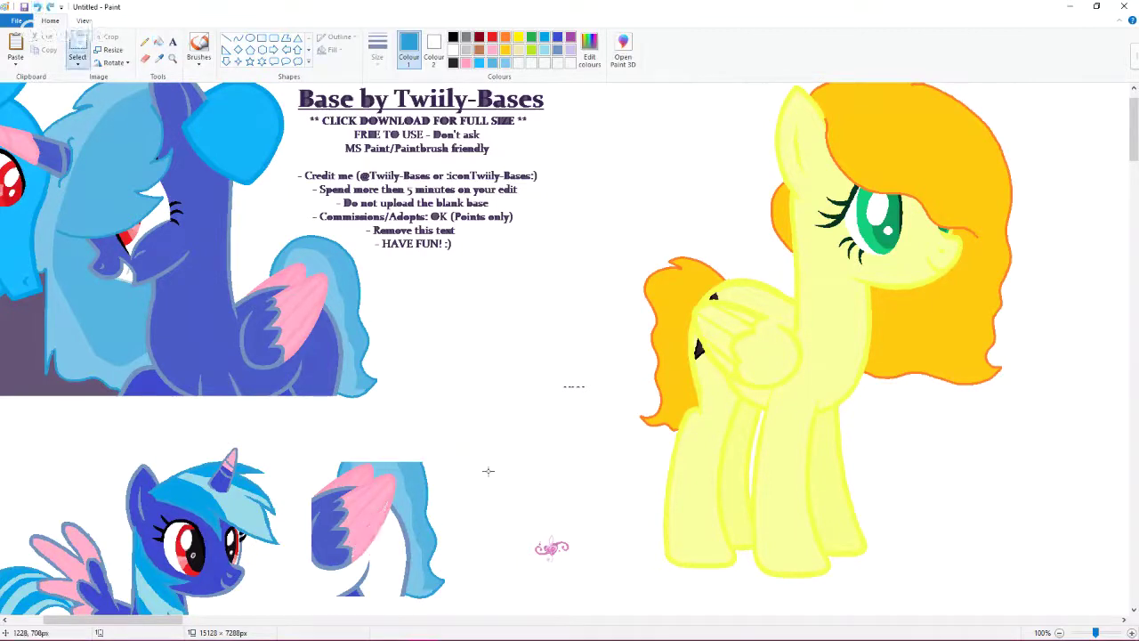
{"action": "left_click_drag", "start_coordinate": [509, 499], "coordinate": [612, 587]}
{"action": "left_click_drag", "start_coordinate": [556, 545], "coordinate": [307, 335]}
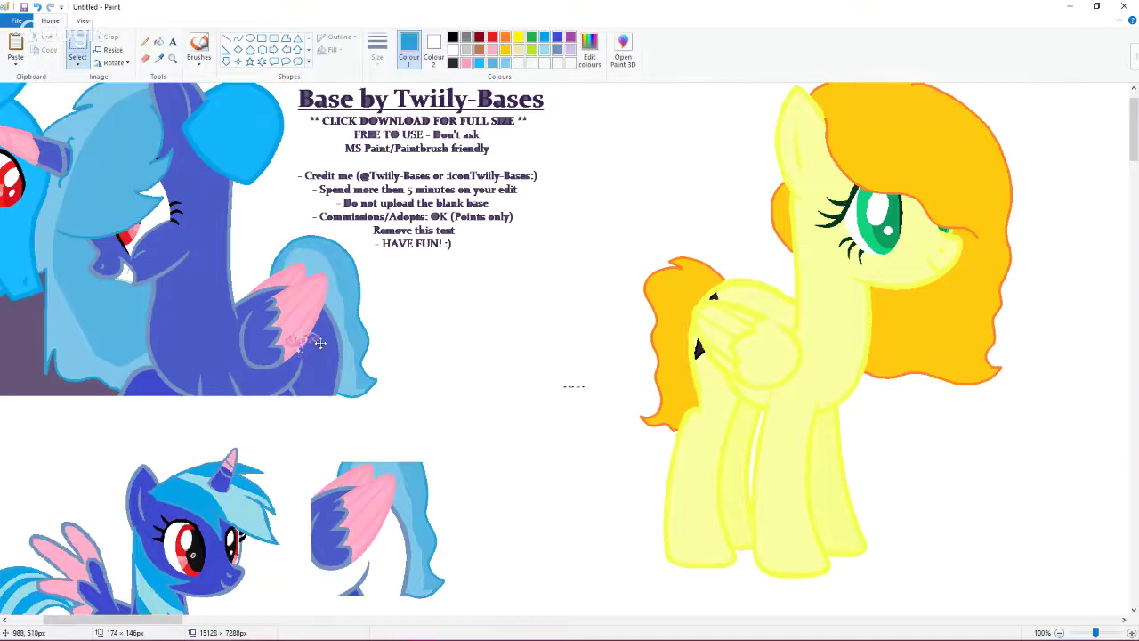
{"action": "left_click_drag", "start_coordinate": [383, 395], "coordinate": [388, 403]}
Step: Undo the mark's placement, the white haunch fill, the pasted copy and the mark's shrinking
{"action": "left_click", "coordinate": [37, 6]}
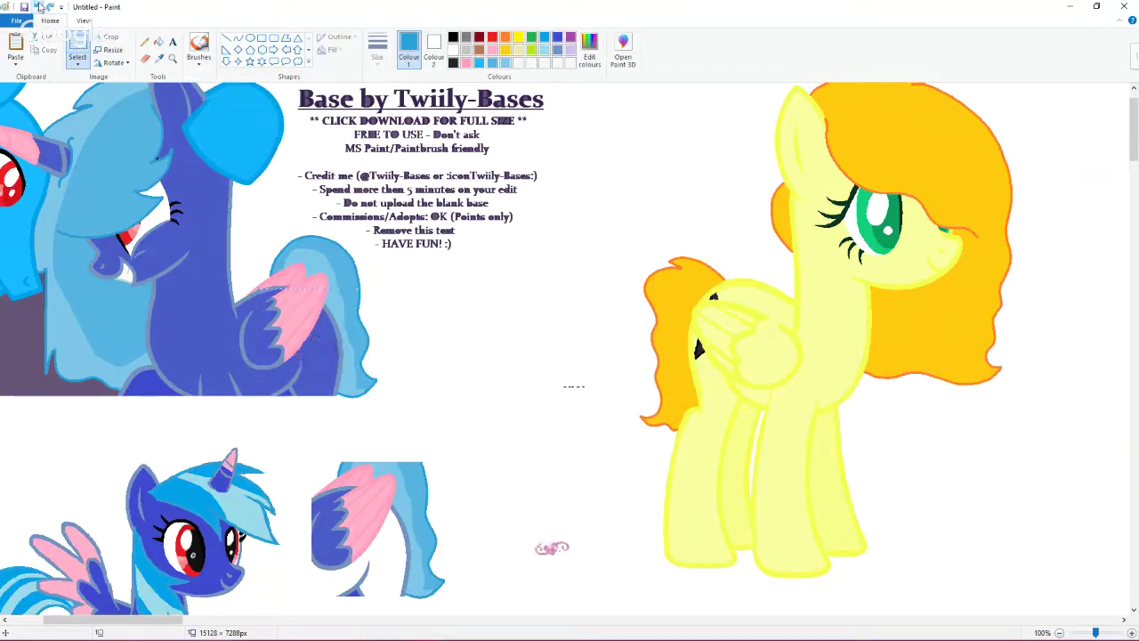
{"action": "left_click", "coordinate": [37, 6]}
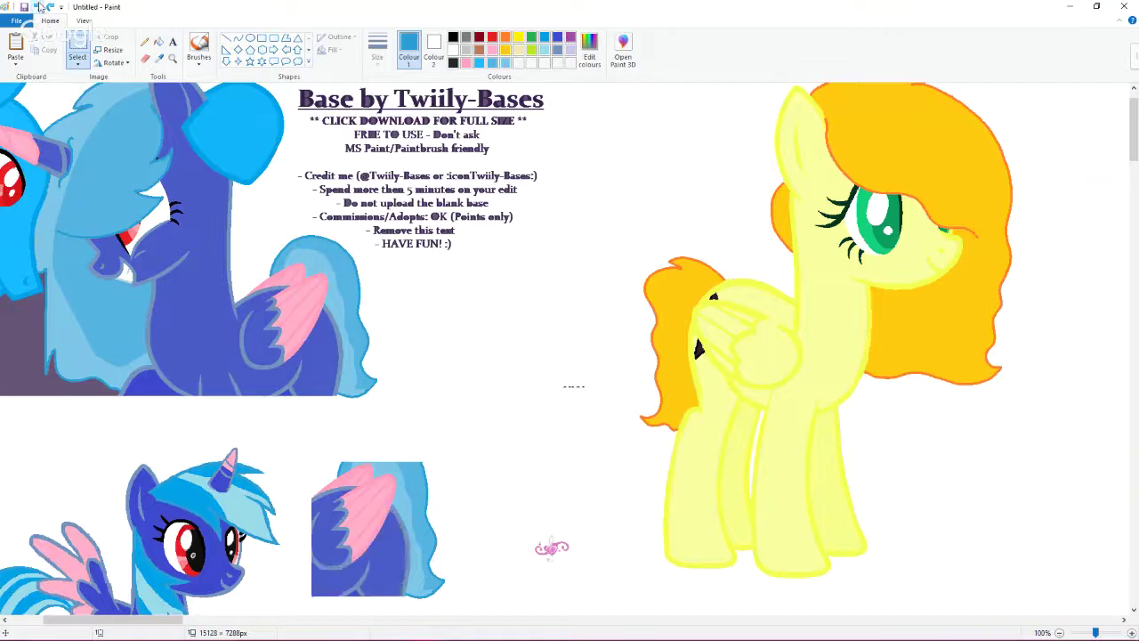
{"action": "left_click", "coordinate": [38, 7]}
{"action": "left_click", "coordinate": [38, 6]}
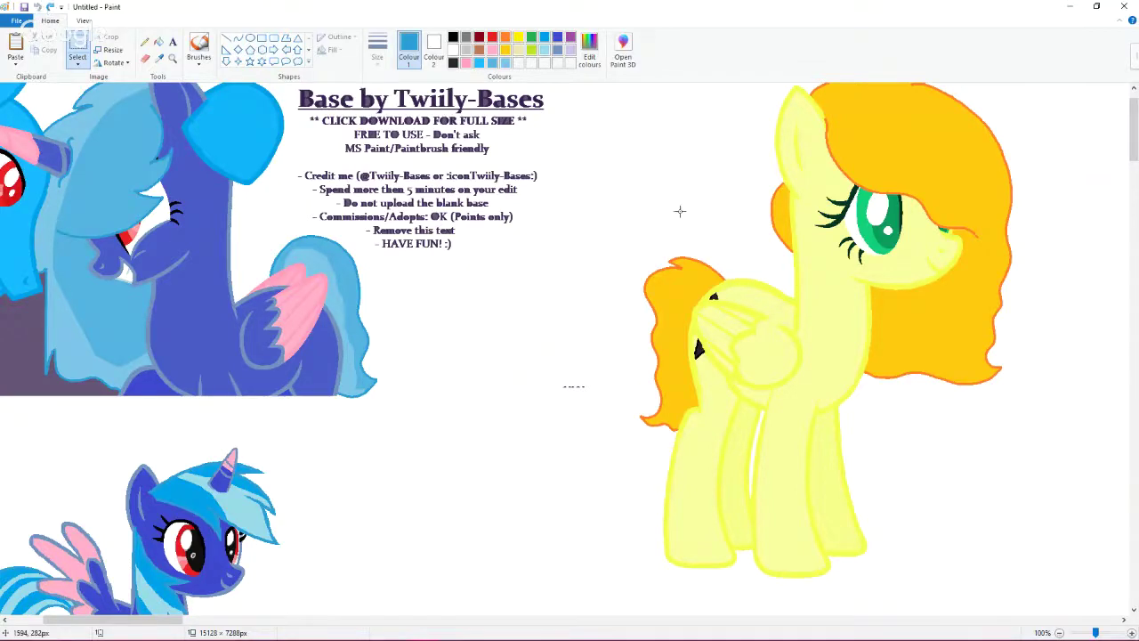
Step: Shrink the treble-clef heart mark's selection to 268 × 206 px and place it beside the blue reference pony
{"action": "scroll", "coordinate": [676, 211], "scroll_direction": "down", "scroll_amount": 3}
{"action": "scroll", "coordinate": [677, 211], "scroll_direction": "down", "scroll_amount": 1}
{"action": "left_click_drag", "start_coordinate": [162, 281], "coordinate": [204, 230]}
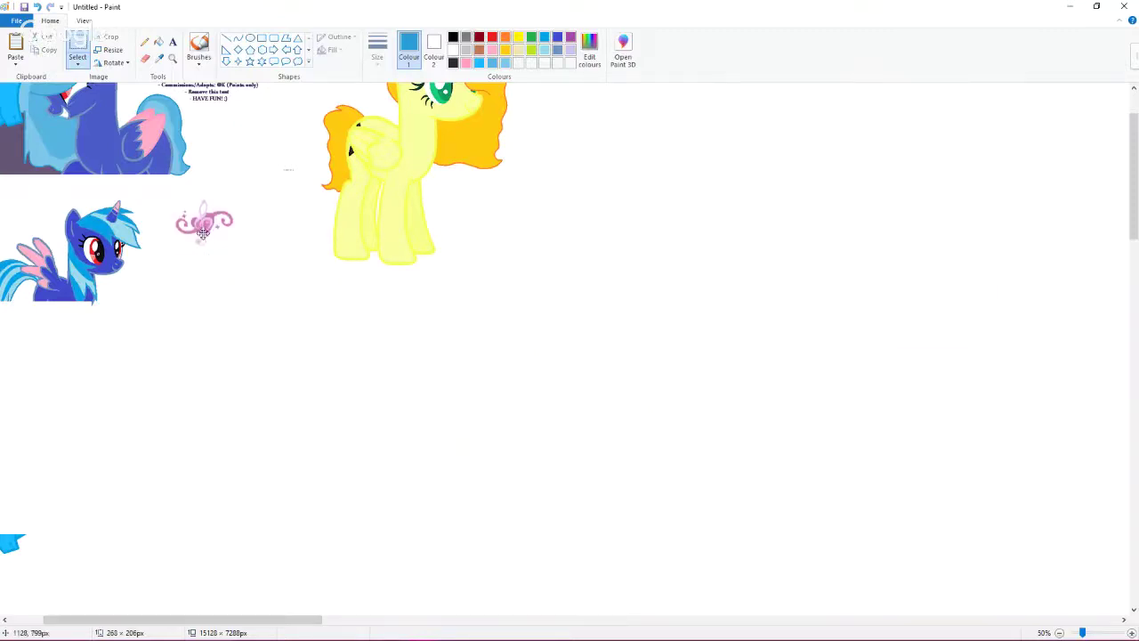
{"action": "scroll", "coordinate": [204, 231], "scroll_direction": "up", "scroll_amount": 1}
{"action": "scroll", "coordinate": [155, 217], "scroll_direction": "down", "scroll_amount": 1}
{"action": "left_click", "coordinate": [155, 217]}
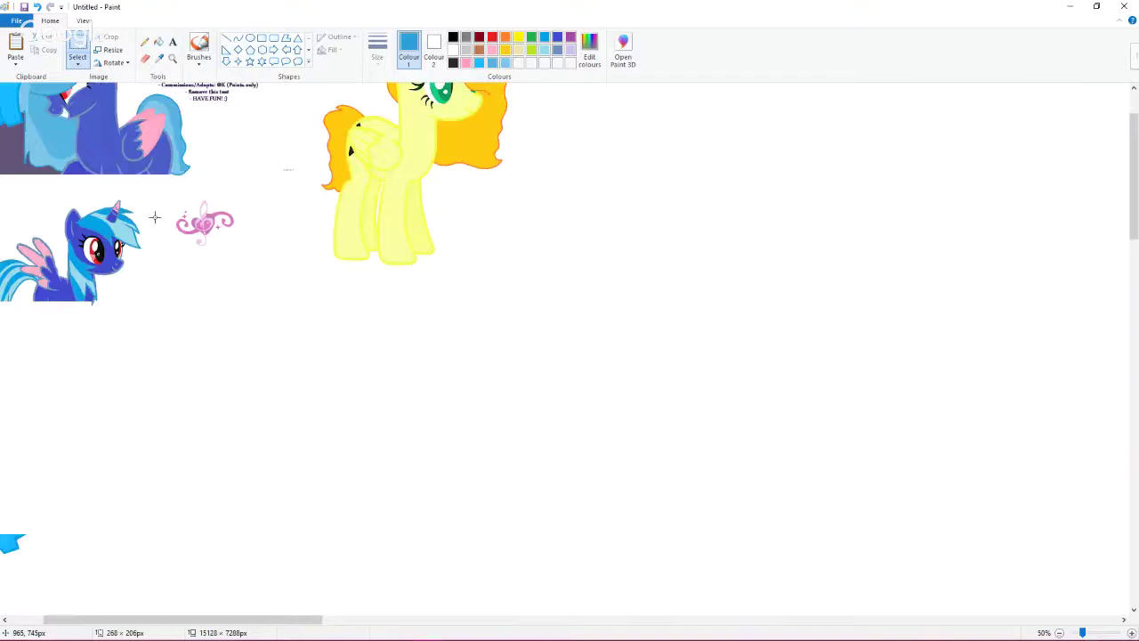
Step: Paste the wing, haunch and tail copy below the treble-clef heart mark and fill its haunch with white
{"action": "left_click", "coordinate": [15, 47]}
{"action": "left_click_drag", "start_coordinate": [37, 125], "coordinate": [189, 303]}
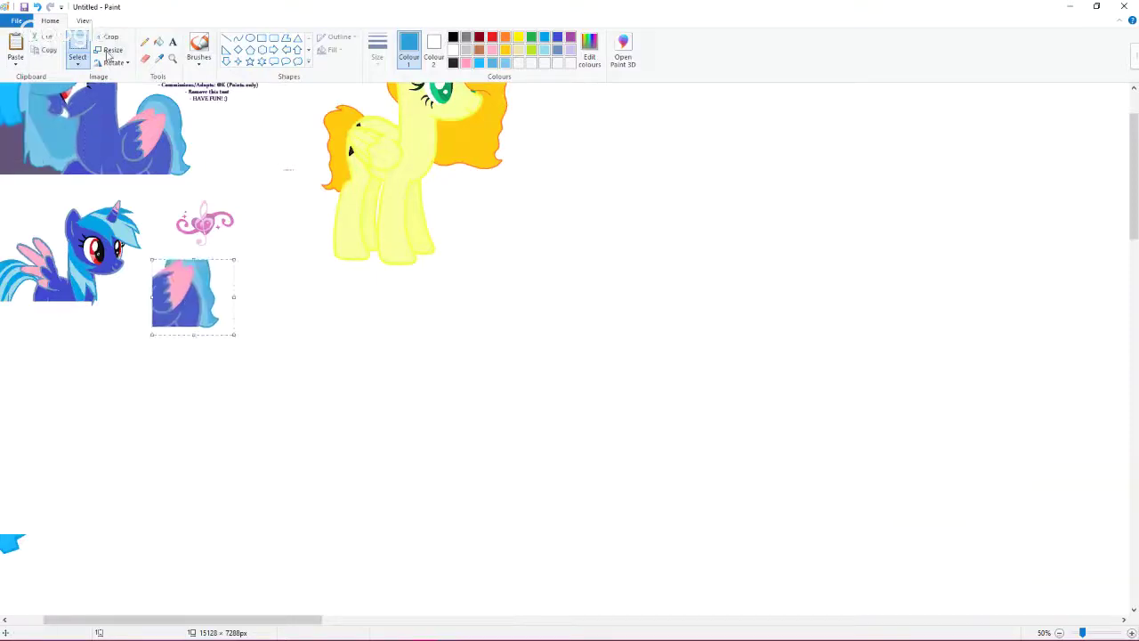
{"action": "left_click", "coordinate": [159, 41]}
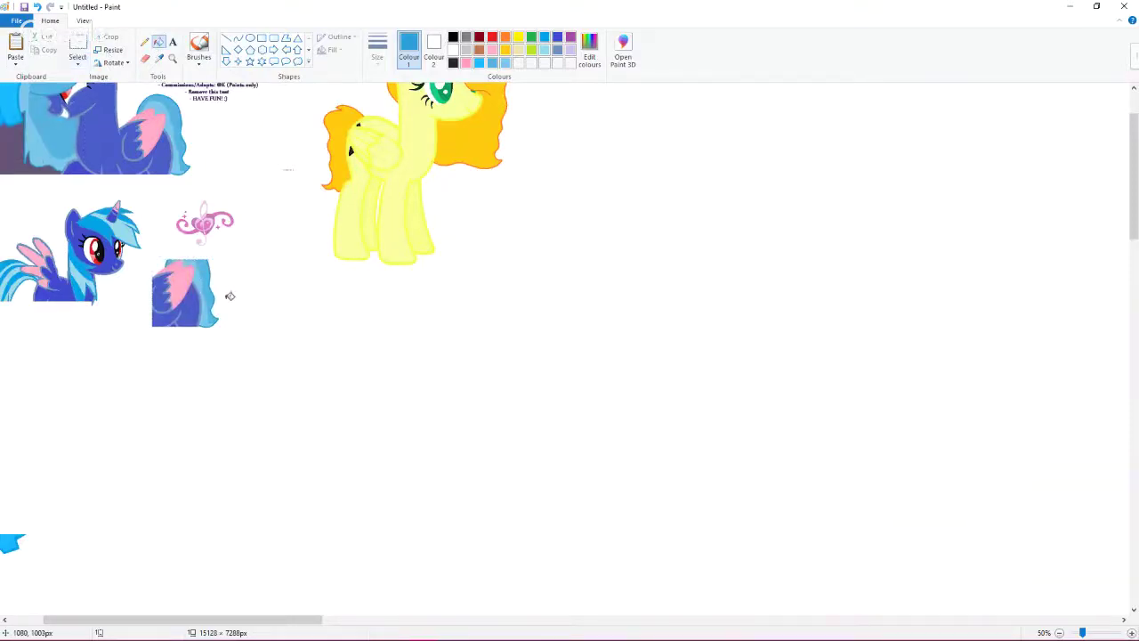
{"action": "scroll", "coordinate": [230, 289], "scroll_direction": "up", "scroll_amount": 1}
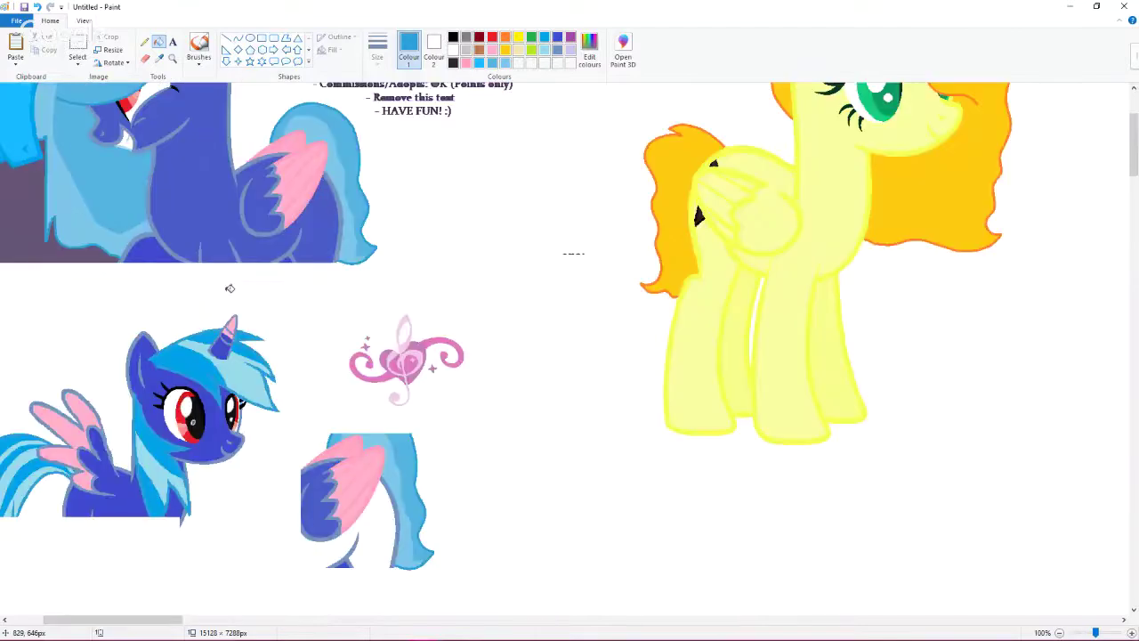
Step: Place the treble-clef heart mark on the right pony's haunch and lay the whitened copy over it so the wing covers it
{"action": "left_click", "coordinate": [77, 49]}
{"action": "left_click_drag", "start_coordinate": [324, 305], "coordinate": [321, 213]}
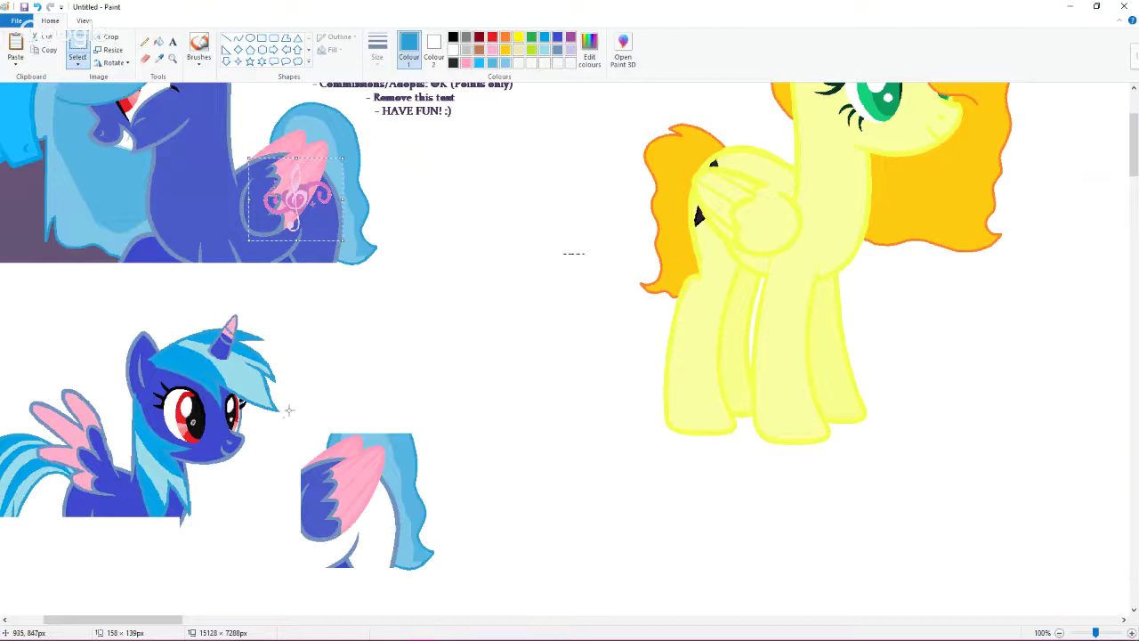
{"action": "mouse_move", "coordinate": [289, 411]}
{"action": "left_mouse_down"}
{"action": "mouse_move", "coordinate": [437, 562]}
{"action": "mouse_move", "coordinate": [392, 221]}
{"action": "mouse_move", "coordinate": [349, 238]}
{"action": "left_mouse_up"}
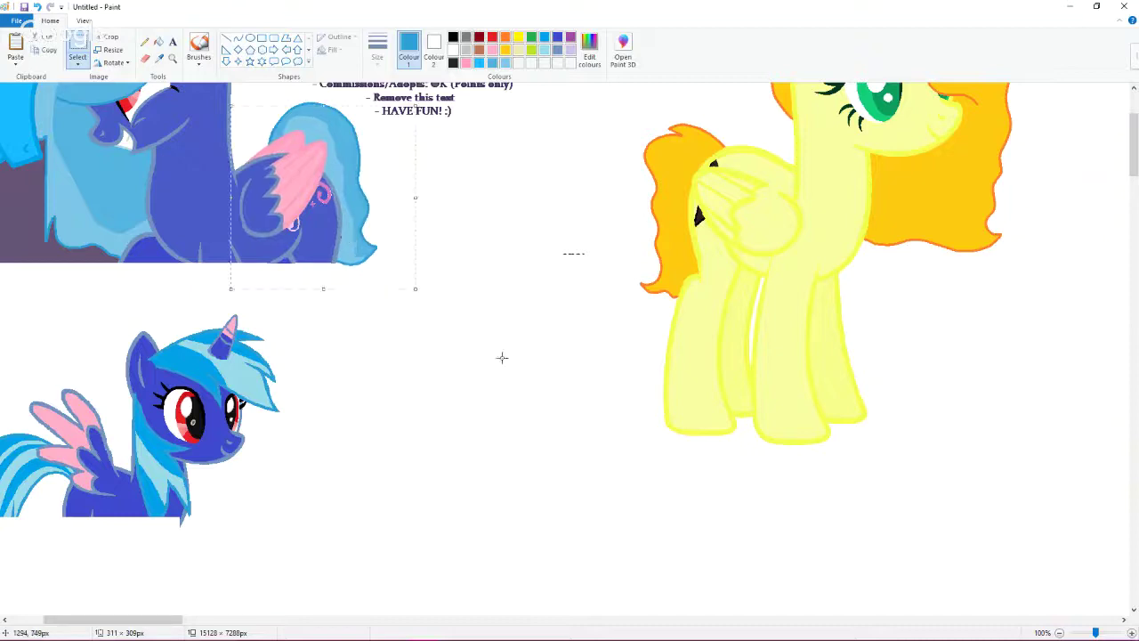
{"action": "left_click", "coordinate": [194, 98]}
Step: Smooth the uneven inner edge of the tail's outer outline with the Pencil in the tail's mid blue
{"action": "left_click", "coordinate": [172, 59]}
{"action": "left_click", "coordinate": [382, 186]}
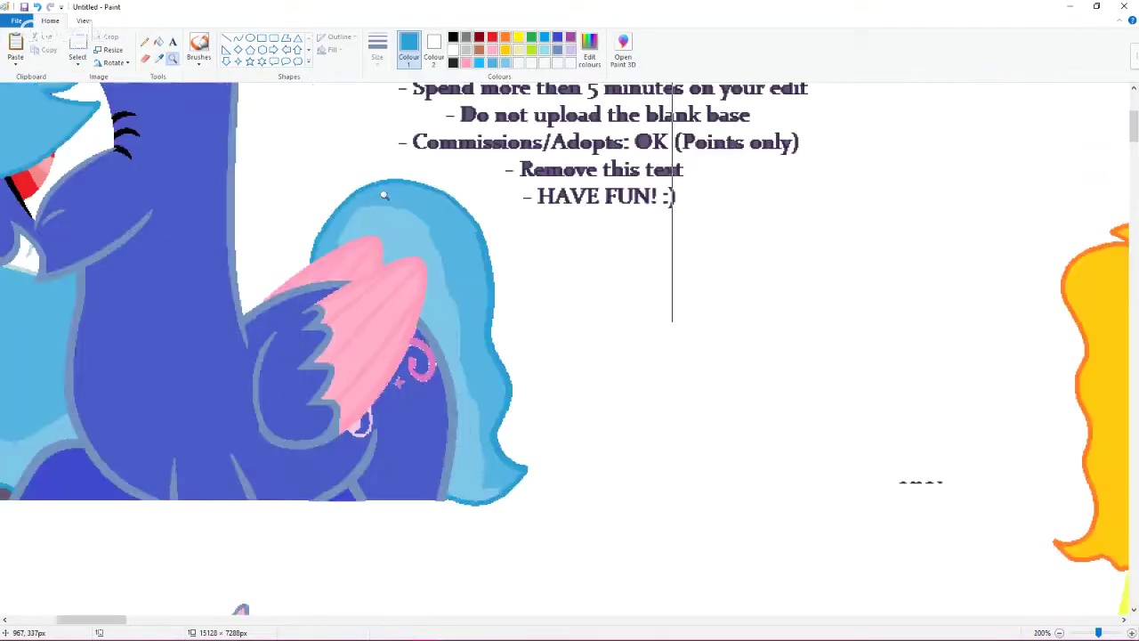
{"action": "left_click", "coordinate": [383, 195]}
{"action": "left_click", "coordinate": [488, 220]}
{"action": "left_click", "coordinate": [145, 42]}
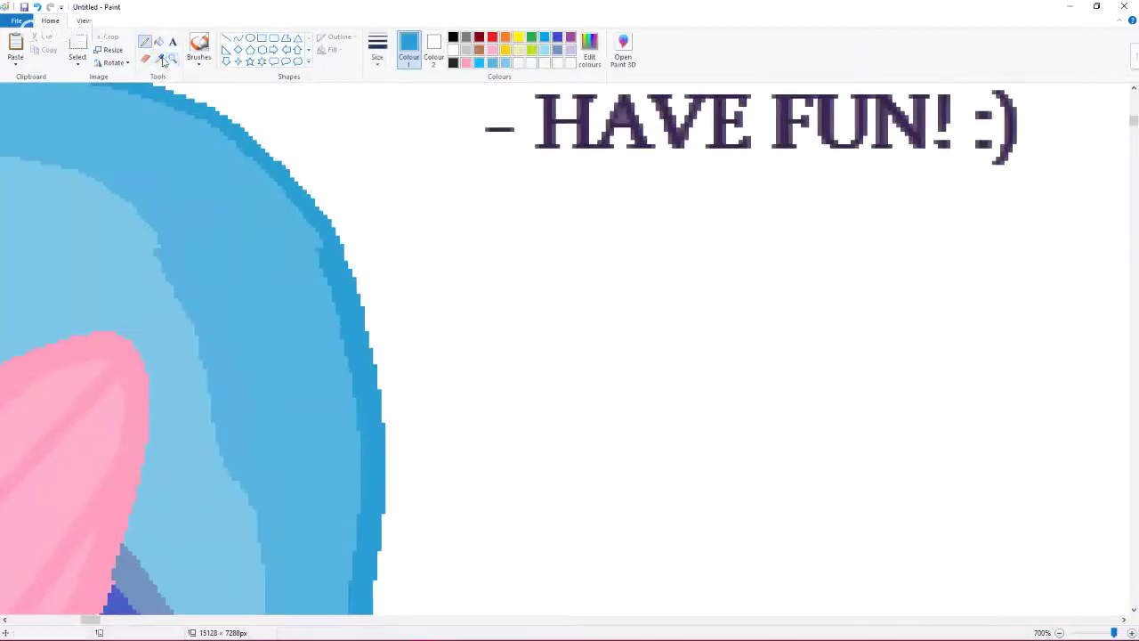
{"action": "left_click_drag", "start_coordinate": [317, 245], "coordinate": [354, 378]}
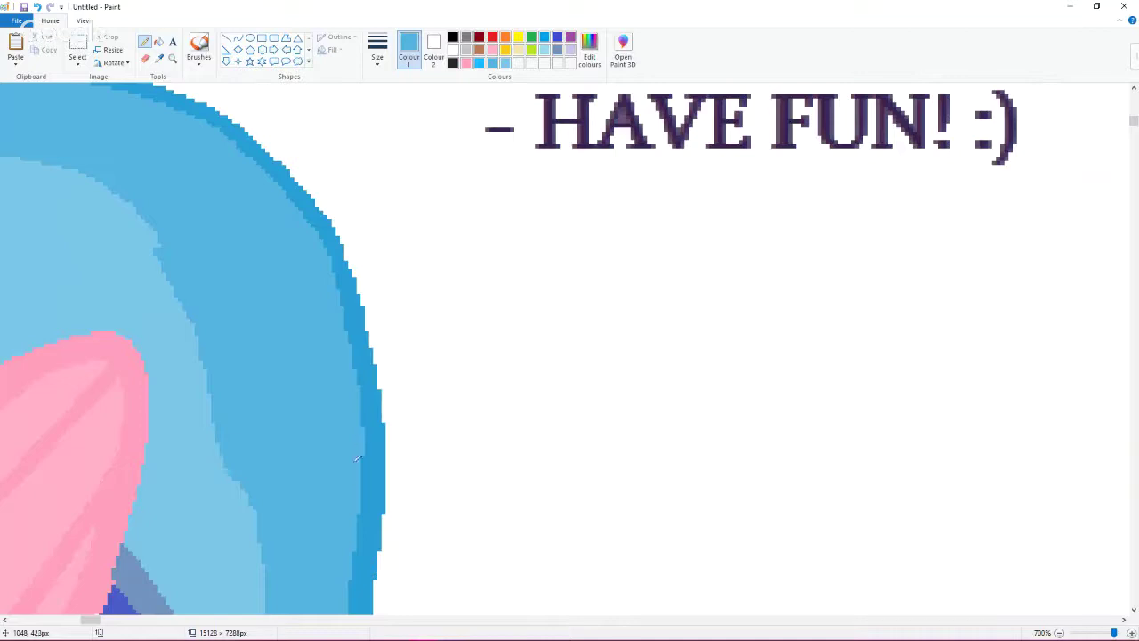
{"action": "scroll", "coordinate": [232, 330], "scroll_direction": "down", "scroll_amount": 9}
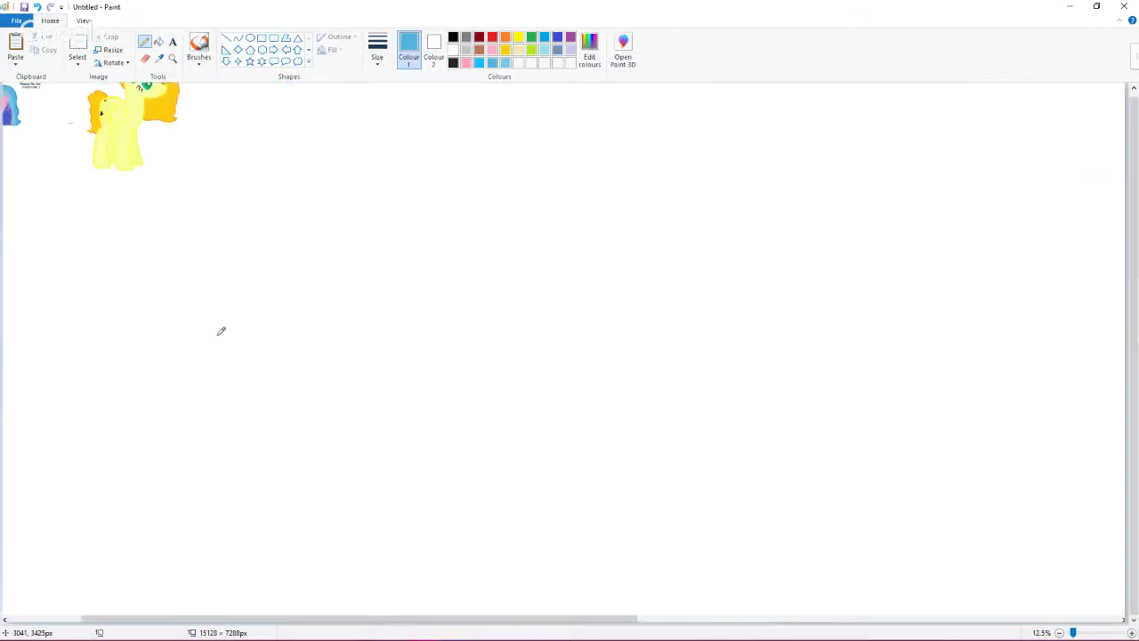
{"action": "scroll", "coordinate": [137, 319], "scroll_direction": "up", "scroll_amount": 5}
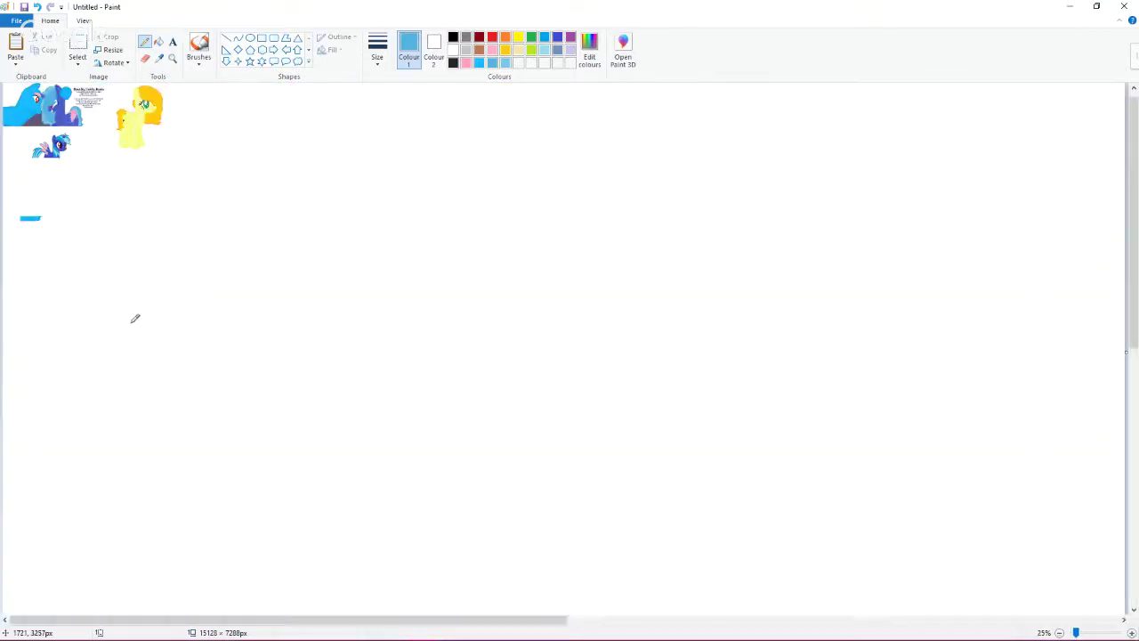
Step: Delete the base's credit and rules text beside the two ponies and the stray dashed mark near the yellow pony's tail
{"action": "scroll", "coordinate": [135, 318], "scroll_direction": "down", "scroll_amount": 1}
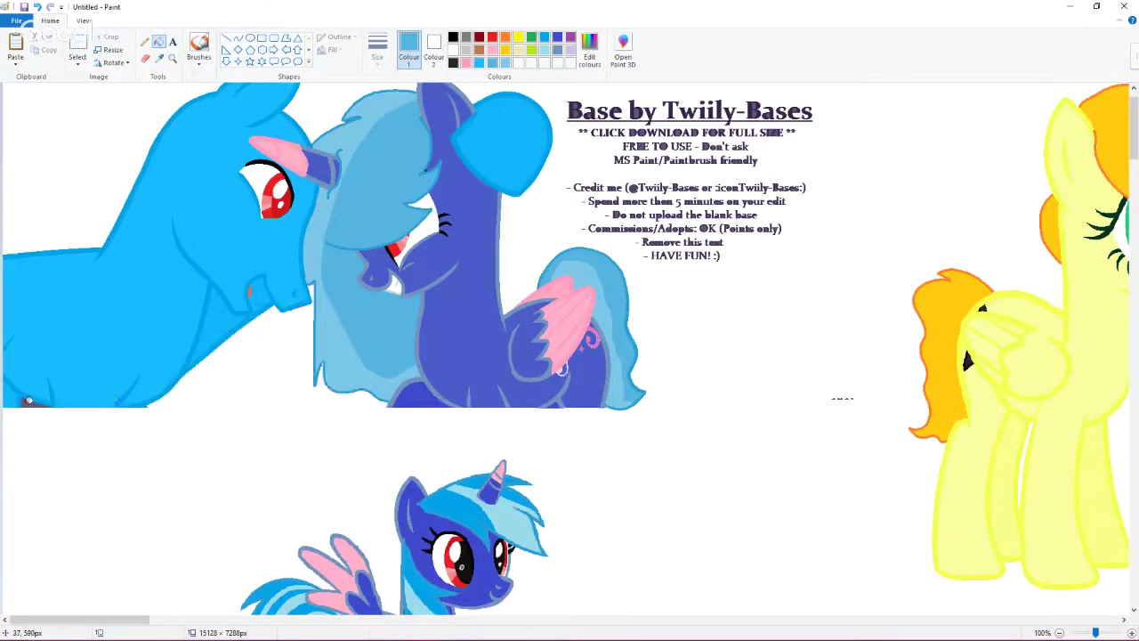
{"action": "left_click", "coordinate": [78, 44]}
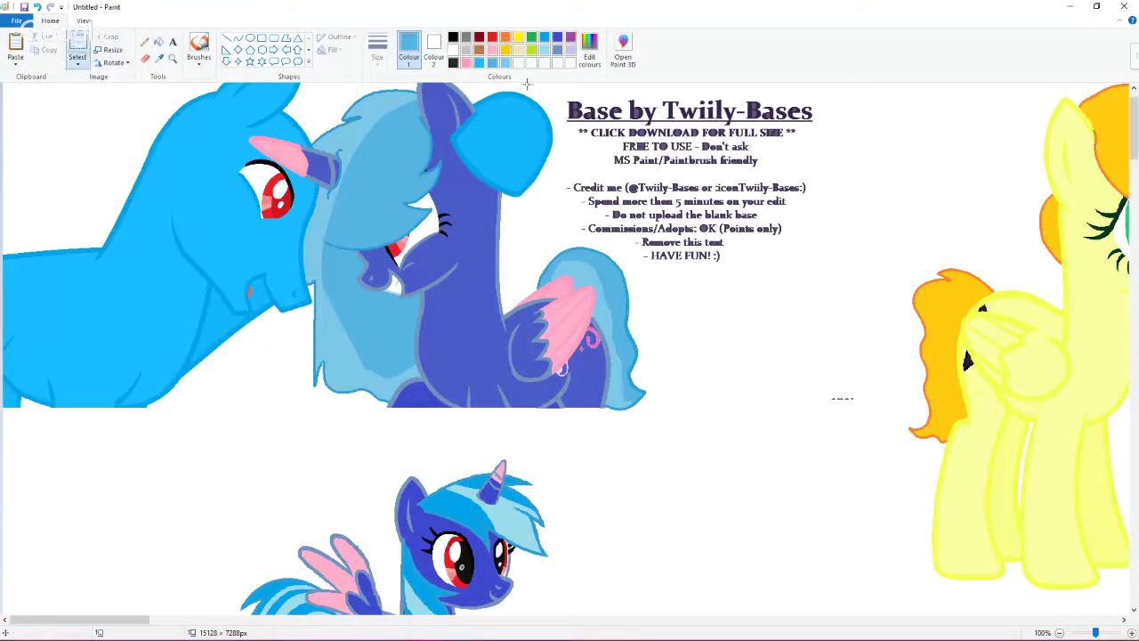
{"action": "left_click_drag", "start_coordinate": [559, 90], "coordinate": [838, 236]}
{"action": "right_click", "coordinate": [675, 208]}
{"action": "left_click", "coordinate": [701, 292]}
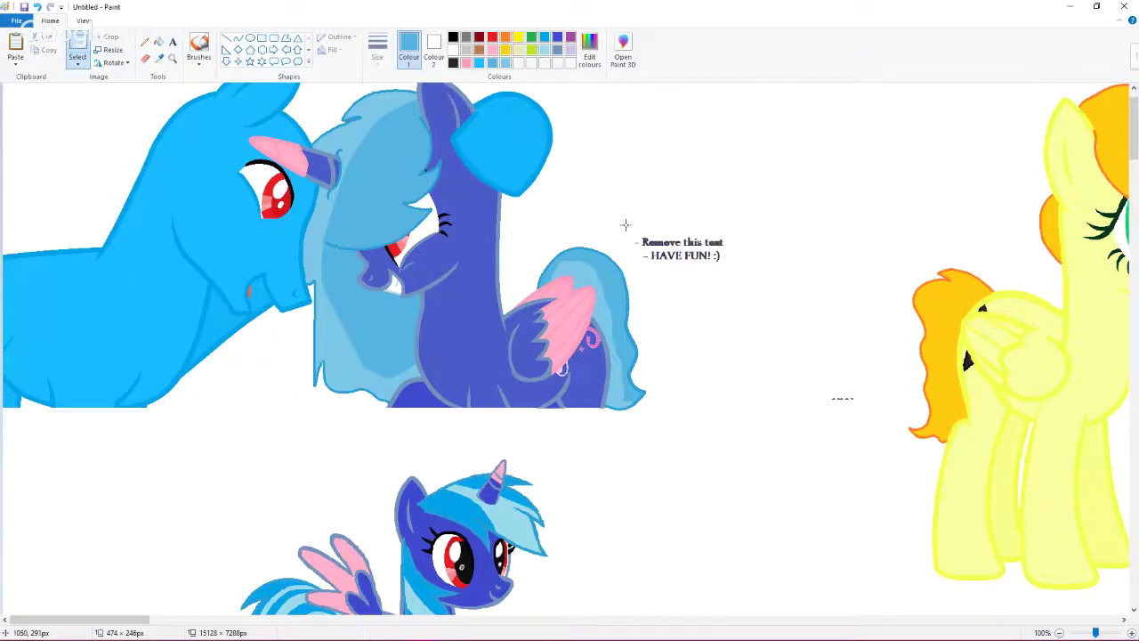
{"action": "left_click_drag", "start_coordinate": [626, 224], "coordinate": [812, 280]}
{"action": "right_click", "coordinate": [672, 261]}
{"action": "left_click", "coordinate": [703, 348]}
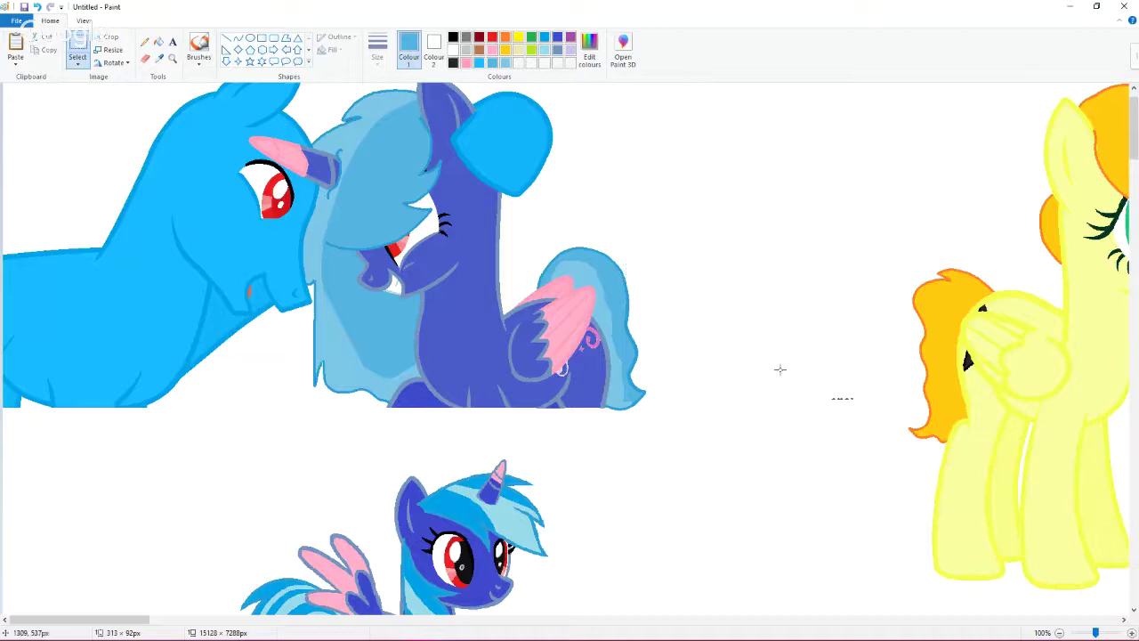
{"action": "left_click_drag", "start_coordinate": [788, 360], "coordinate": [909, 423]}
{"action": "right_click", "coordinate": [789, 397]}
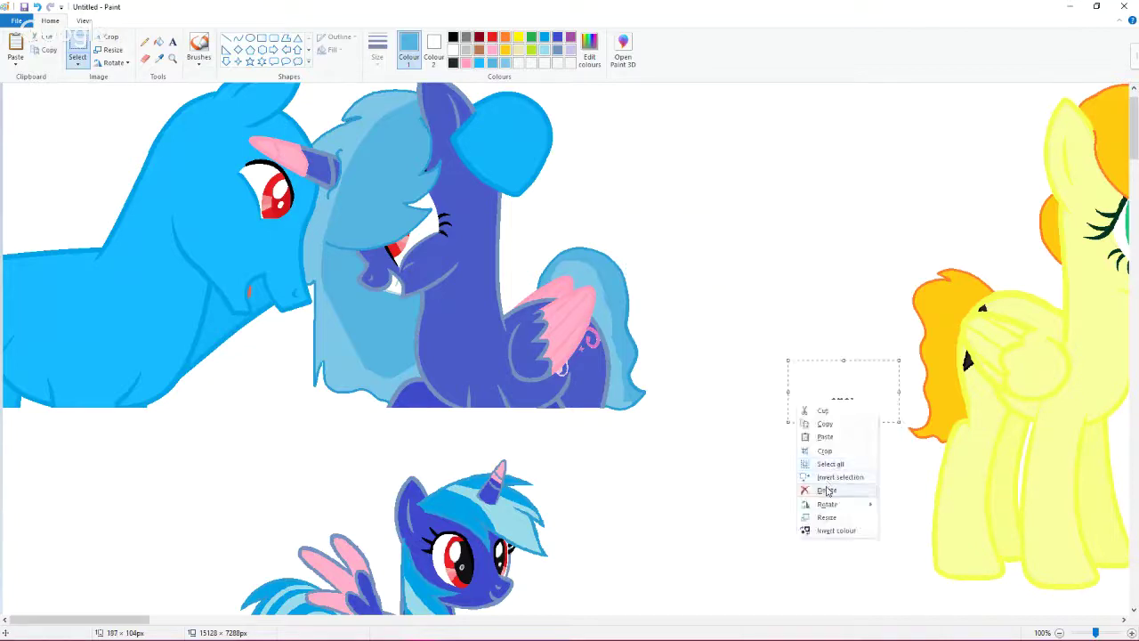
{"action": "left_click", "coordinate": [815, 490]}
Step: Delete the small blue winged reference pony below the two-pony drawing
{"action": "scroll", "coordinate": [255, 443], "scroll_direction": "down", "scroll_amount": 3}
{"action": "left_click_drag", "start_coordinate": [173, 313], "coordinate": [605, 593]}
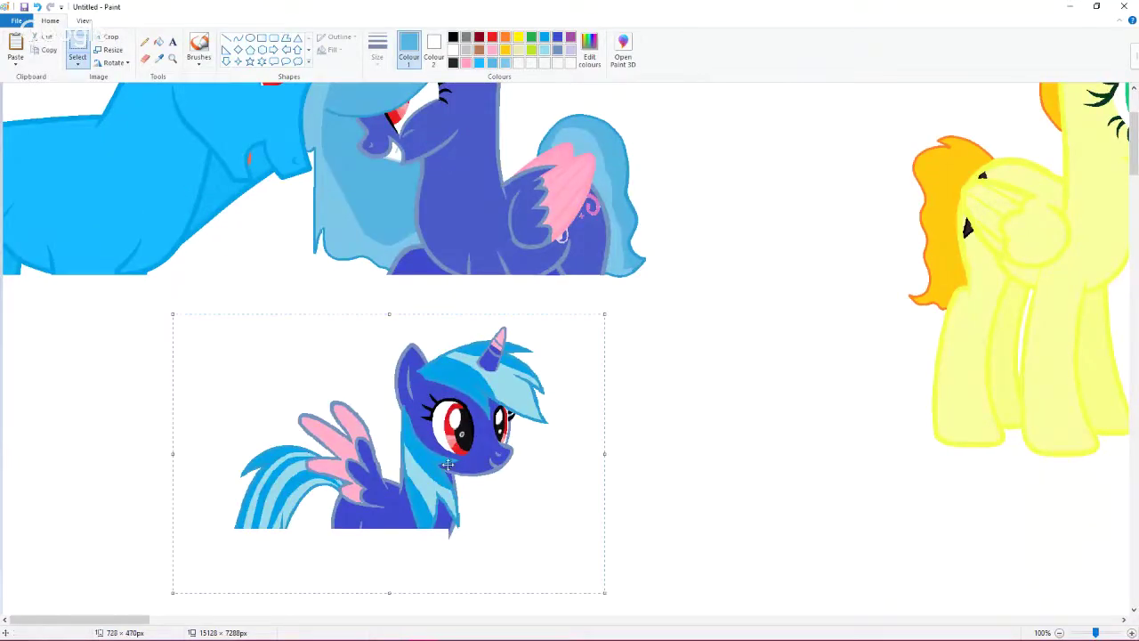
{"action": "right_click", "coordinate": [366, 462]}
{"action": "left_click", "coordinate": [404, 553]}
Step: Switch to the Pencil with indigo as Colour 1 for outlining hair on the left pony
{"action": "scroll", "coordinate": [330, 362], "scroll_direction": "up", "scroll_amount": 3}
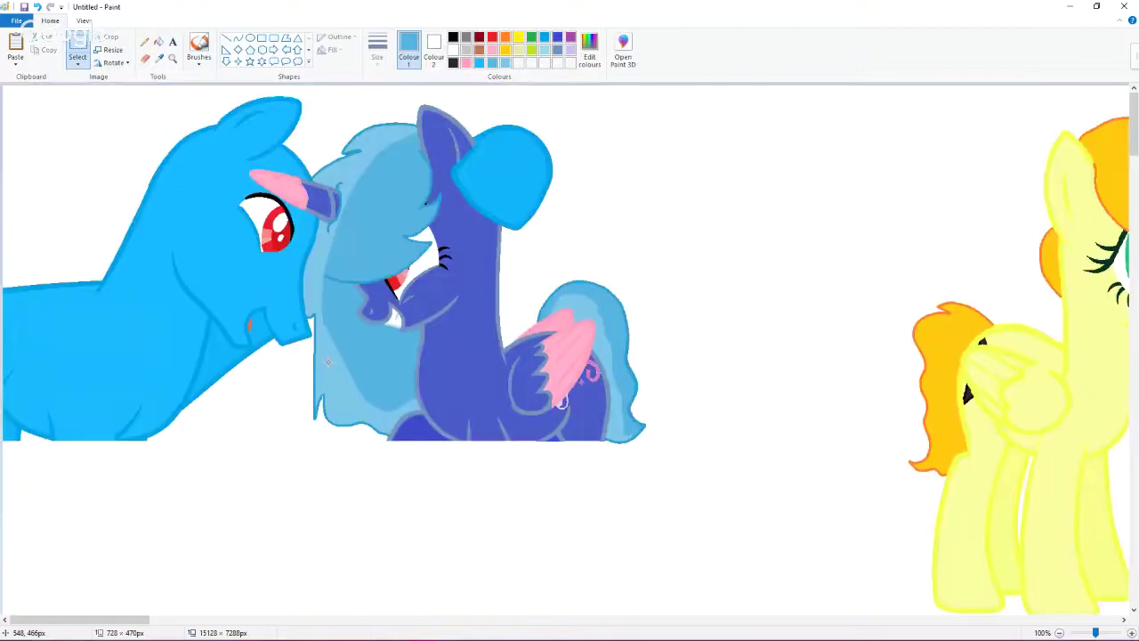
{"action": "scroll", "coordinate": [328, 361], "scroll_direction": "up", "scroll_amount": 1}
{"action": "left_click", "coordinate": [145, 43]}
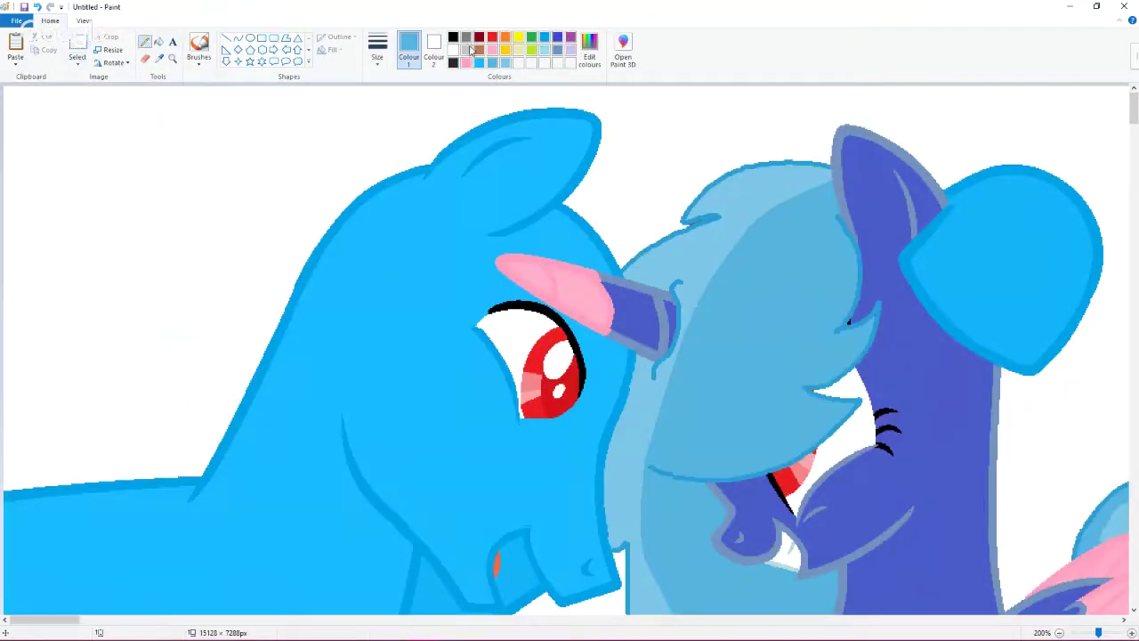
{"action": "left_click", "coordinate": [557, 37]}
{"action": "scroll", "coordinate": [717, 186], "scroll_direction": "up", "scroll_amount": 1}
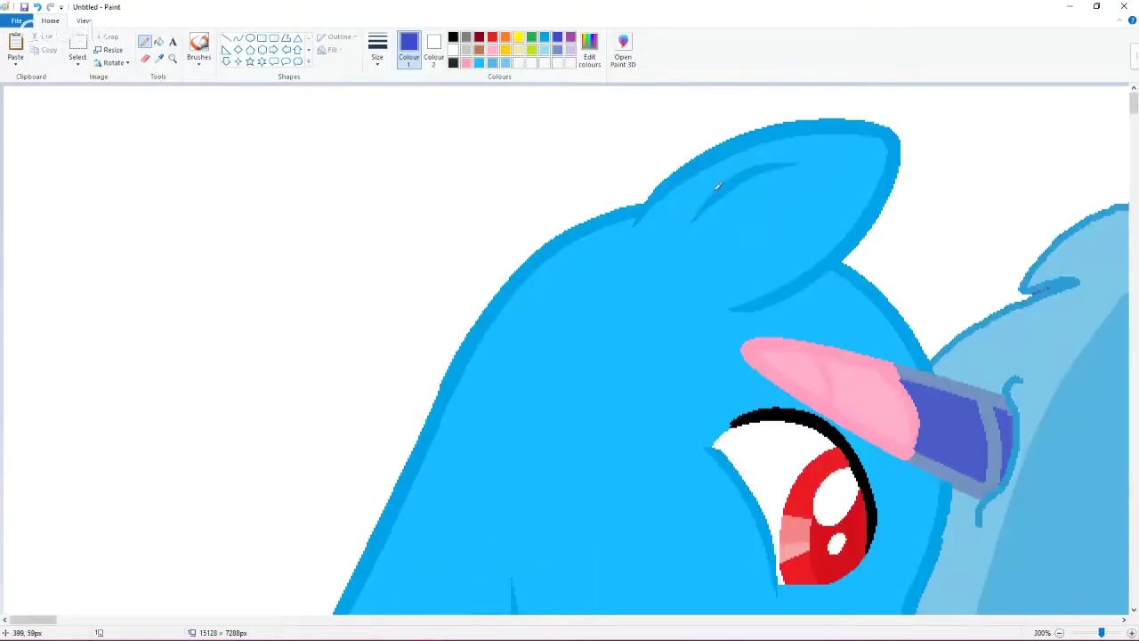
{"action": "scroll", "coordinate": [718, 185], "scroll_direction": "down", "scroll_amount": 1}
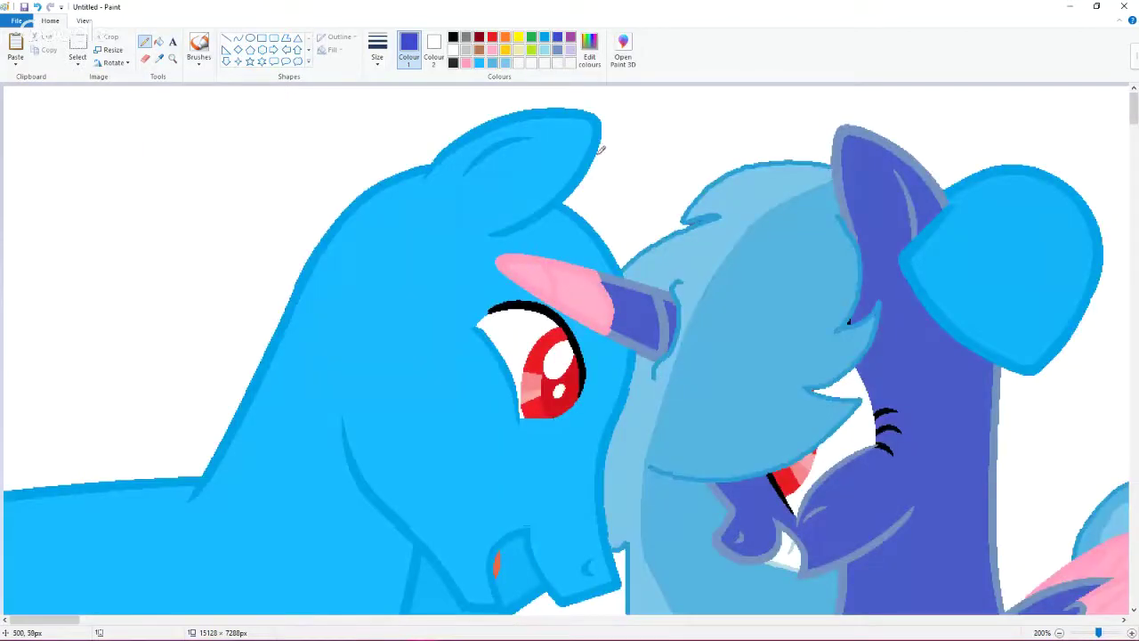
{"action": "left_click_drag", "start_coordinate": [601, 150], "coordinate": [669, 217]}
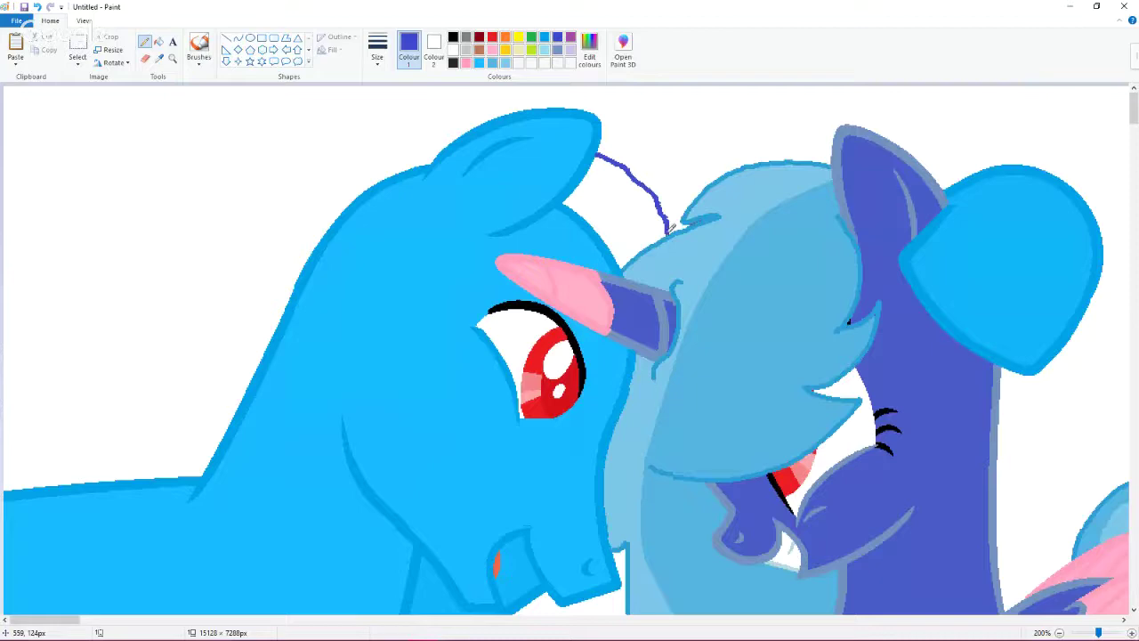
{"action": "mouse_move", "coordinate": [564, 198]}
{"action": "left_mouse_down"}
{"action": "mouse_move", "coordinate": [541, 265]}
{"action": "mouse_move", "coordinate": [587, 461]}
{"action": "mouse_move", "coordinate": [619, 498]}
{"action": "left_mouse_up"}
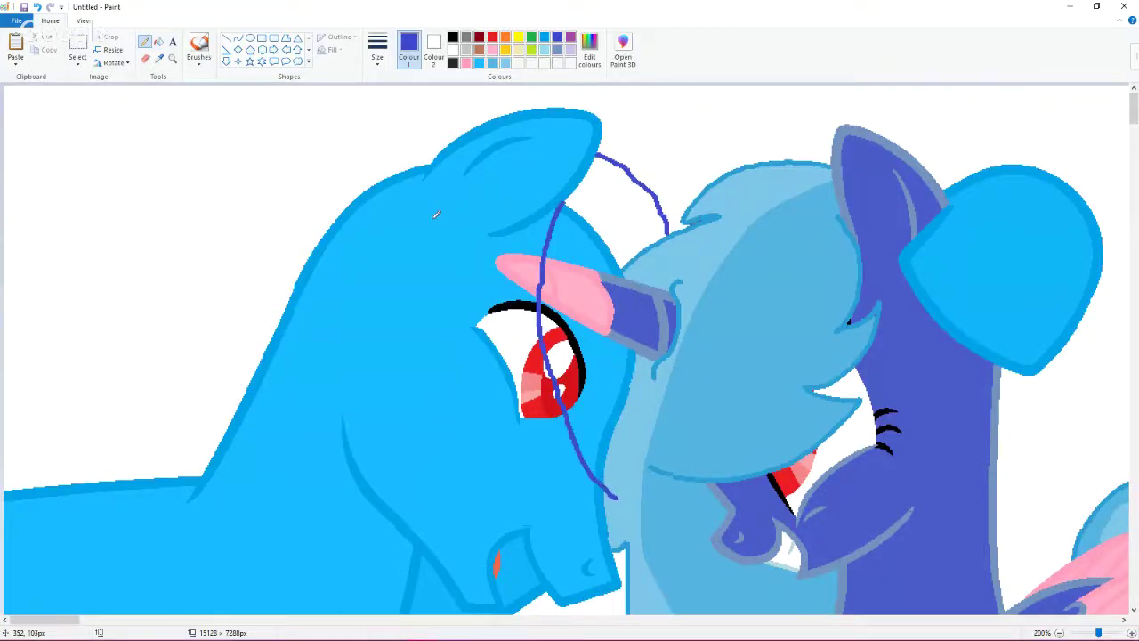
{"action": "scroll", "coordinate": [523, 356], "scroll_direction": "down", "scroll_amount": 3}
{"action": "scroll", "coordinate": [595, 422], "scroll_direction": "up", "scroll_amount": 3}
{"action": "mouse_move", "coordinate": [432, 161]}
{"action": "left_mouse_down"}
{"action": "mouse_move", "coordinate": [348, 158]}
{"action": "mouse_move", "coordinate": [303, 258]}
{"action": "left_mouse_up"}
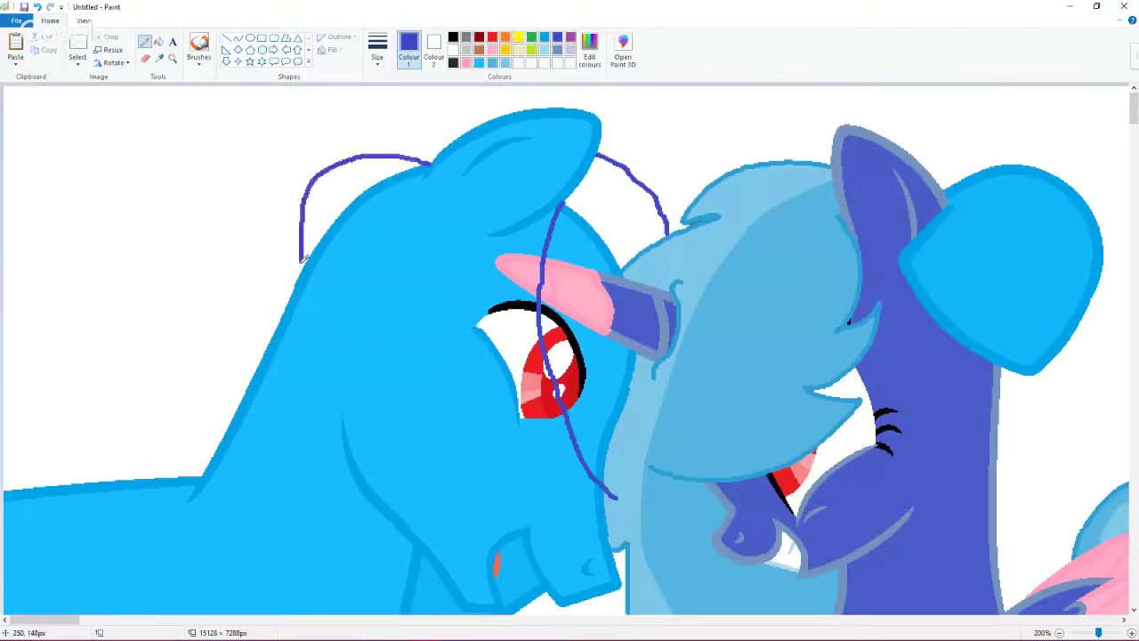
{"action": "left_click", "coordinate": [39, 6]}
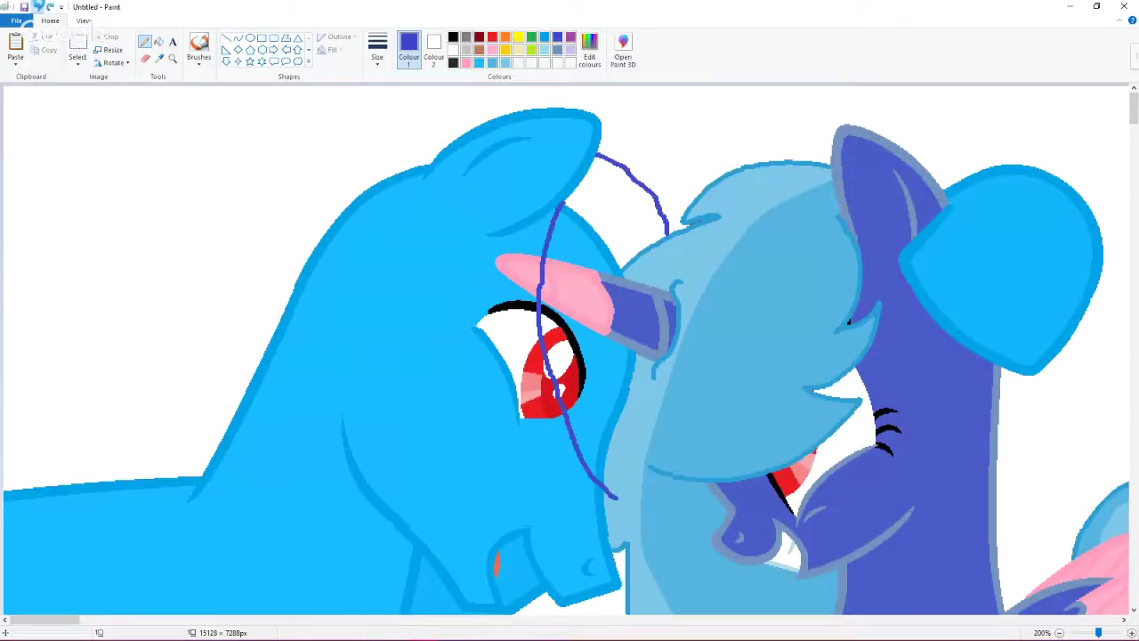
{"action": "left_click", "coordinate": [38, 6]}
{"action": "left_click", "coordinate": [38, 7]}
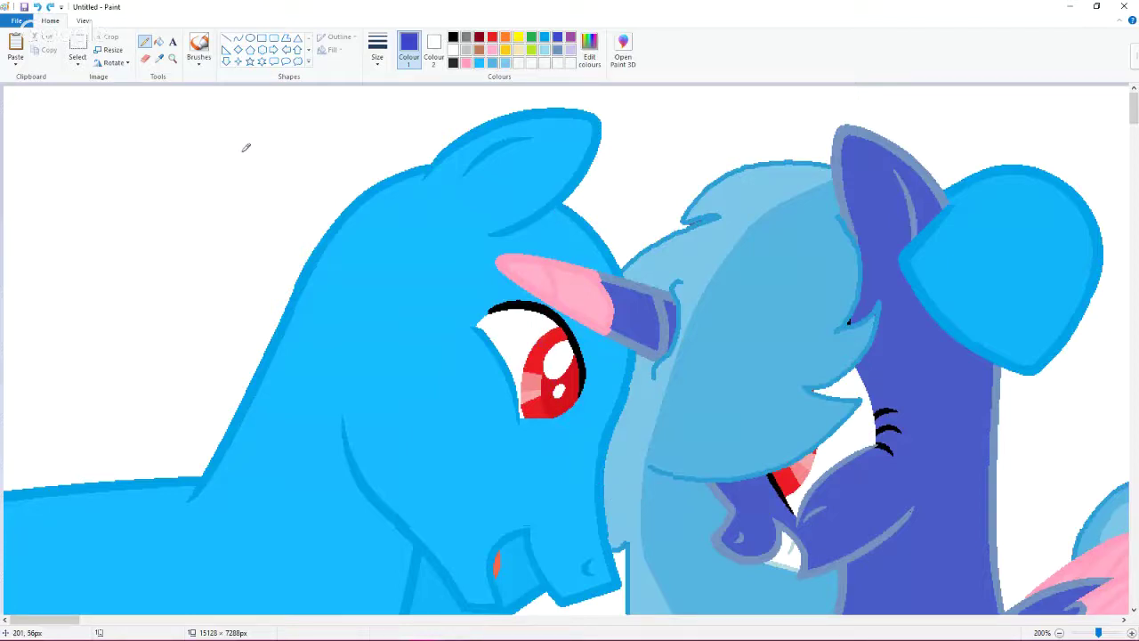
Step: Sketch the left pony's long forelock in indigo, sweeping from its ear over the eye, horn and right pony's mane towards its muzzle
{"action": "mouse_move", "coordinate": [593, 160]}
{"action": "left_mouse_down"}
{"action": "mouse_move", "coordinate": [664, 166]}
{"action": "mouse_move", "coordinate": [724, 296]}
{"action": "mouse_move", "coordinate": [723, 364]}
{"action": "mouse_move", "coordinate": [658, 507]}
{"action": "mouse_move", "coordinate": [672, 553]}
{"action": "mouse_move", "coordinate": [621, 589]}
{"action": "left_mouse_up"}
{"action": "mouse_move", "coordinate": [575, 199]}
{"action": "left_mouse_down"}
{"action": "mouse_move", "coordinate": [518, 239]}
{"action": "mouse_move", "coordinate": [499, 342]}
{"action": "mouse_move", "coordinate": [548, 432]}
{"action": "mouse_move", "coordinate": [634, 491]}
{"action": "left_mouse_up"}
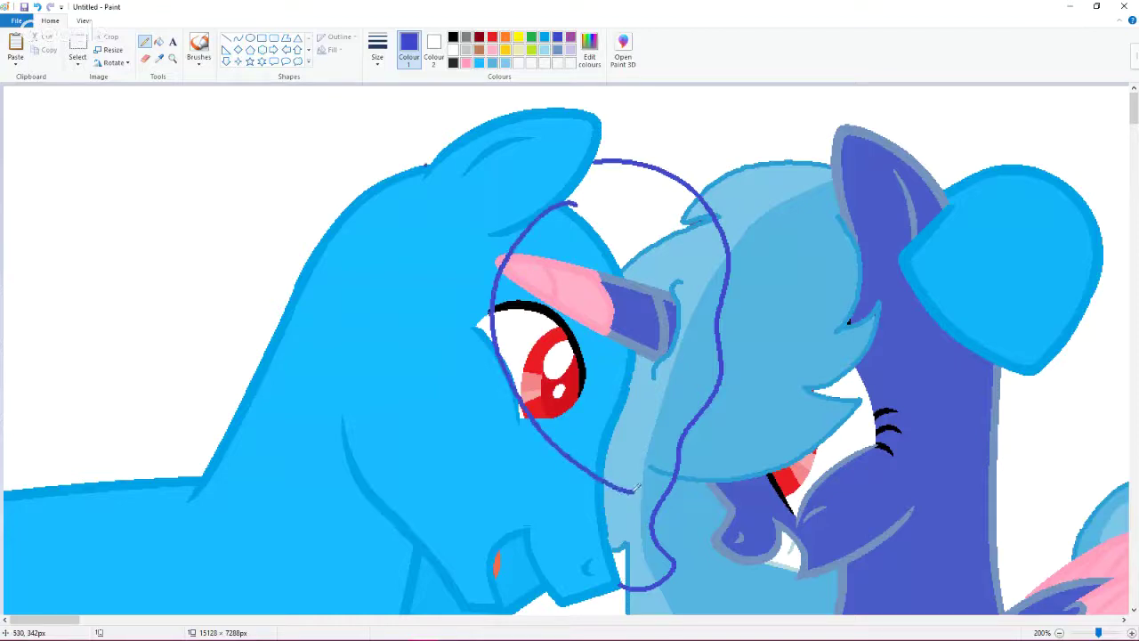
{"action": "mouse_move", "coordinate": [427, 165]}
{"action": "left_mouse_down"}
{"action": "mouse_move", "coordinate": [237, 260]}
{"action": "mouse_move", "coordinate": [260, 354]}
{"action": "left_mouse_up"}
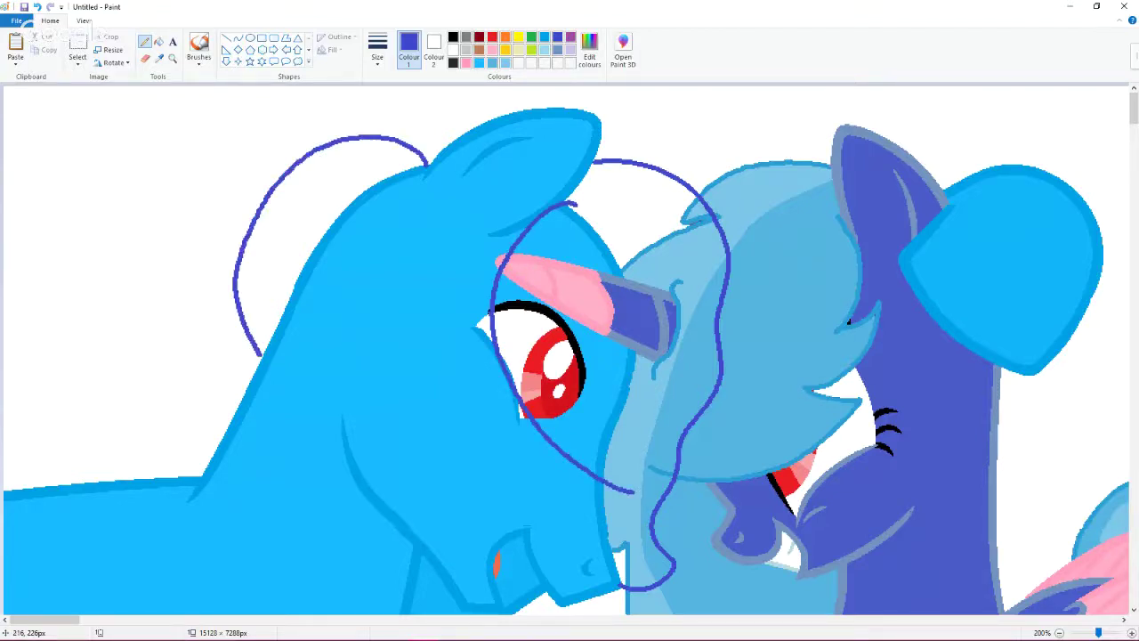
{"action": "mouse_move", "coordinate": [377, 191]}
{"action": "left_mouse_down"}
{"action": "mouse_move", "coordinate": [383, 139]}
{"action": "mouse_move", "coordinate": [396, 162]}
{"action": "mouse_move", "coordinate": [317, 165]}
{"action": "left_mouse_up"}
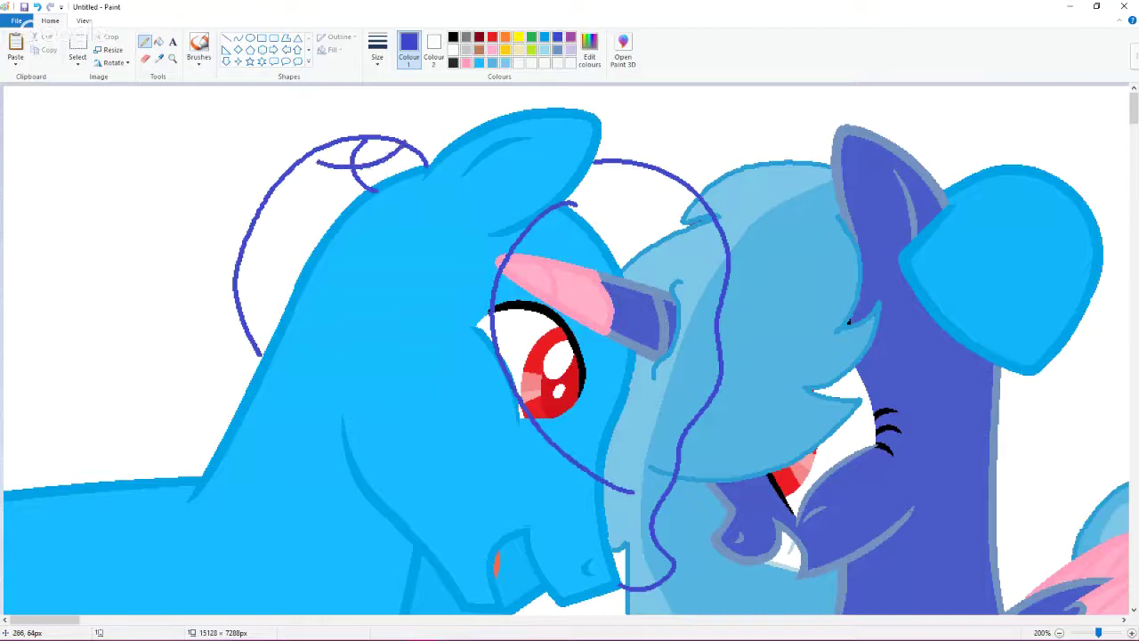
{"action": "left_click", "coordinate": [36, 7]}
{"action": "left_click", "coordinate": [36, 6]}
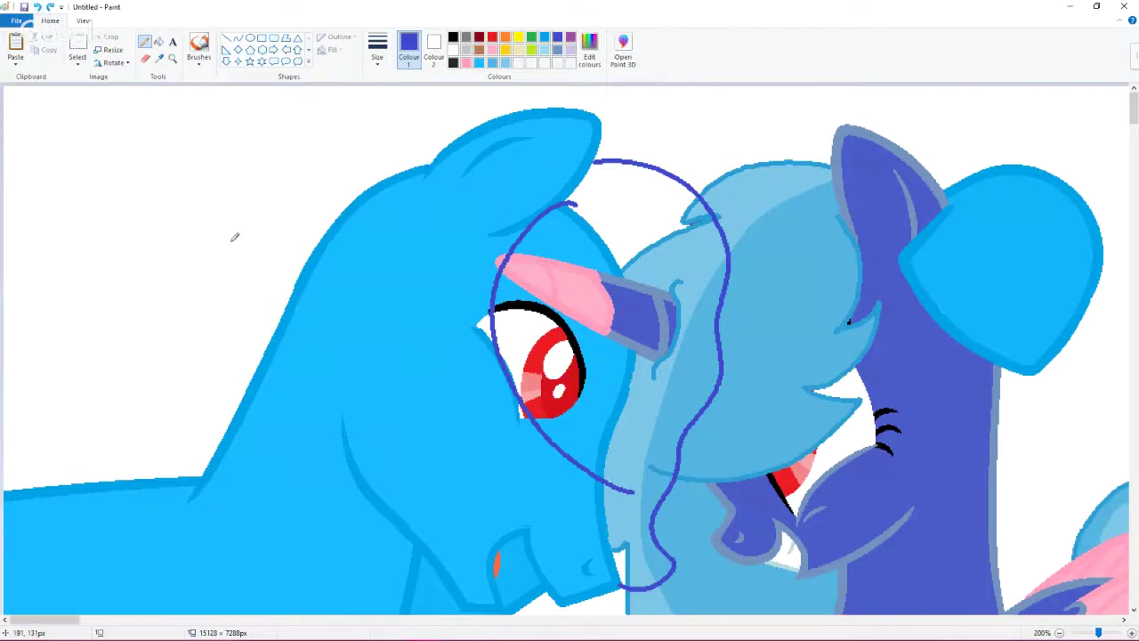
{"action": "key", "text": "ctrl+Page_Up"}
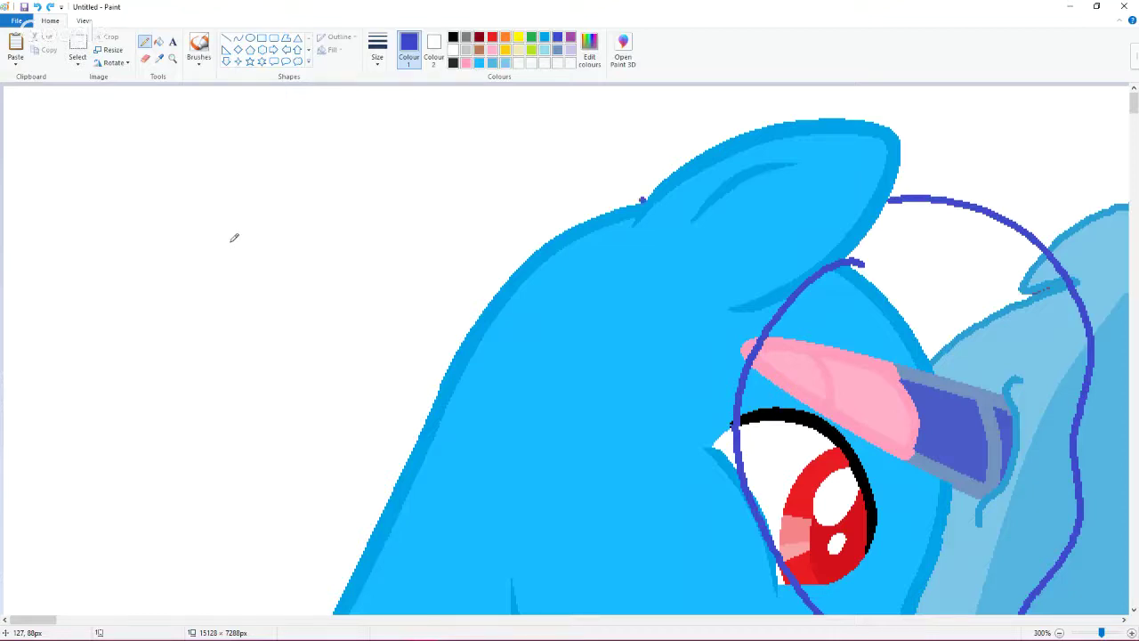
{"action": "mouse_move", "coordinate": [643, 201]}
{"action": "left_mouse_down"}
{"action": "mouse_move", "coordinate": [584, 178]}
{"action": "mouse_move", "coordinate": [495, 251]}
{"action": "left_mouse_up"}
{"action": "mouse_move", "coordinate": [643, 204]}
{"action": "left_mouse_down"}
{"action": "mouse_move", "coordinate": [498, 235]}
{"action": "mouse_move", "coordinate": [642, 210]}
{"action": "mouse_move", "coordinate": [487, 252]}
{"action": "mouse_move", "coordinate": [412, 377]}
{"action": "mouse_move", "coordinate": [375, 561]}
{"action": "left_mouse_up"}
{"action": "mouse_move", "coordinate": [505, 249]}
{"action": "left_mouse_down"}
{"action": "mouse_move", "coordinate": [417, 320]}
{"action": "mouse_move", "coordinate": [355, 400]}
{"action": "mouse_move", "coordinate": [362, 452]}
{"action": "mouse_move", "coordinate": [391, 471]}
{"action": "mouse_move", "coordinate": [402, 541]}
{"action": "mouse_move", "coordinate": [374, 558]}
{"action": "left_mouse_up"}
{"action": "mouse_move", "coordinate": [499, 233]}
{"action": "left_mouse_down"}
{"action": "mouse_move", "coordinate": [418, 467]}
{"action": "mouse_move", "coordinate": [349, 506]}
{"action": "mouse_move", "coordinate": [381, 548]}
{"action": "mouse_move", "coordinate": [369, 577]}
{"action": "mouse_move", "coordinate": [401, 575]}
{"action": "mouse_move", "coordinate": [402, 546]}
{"action": "left_mouse_up"}
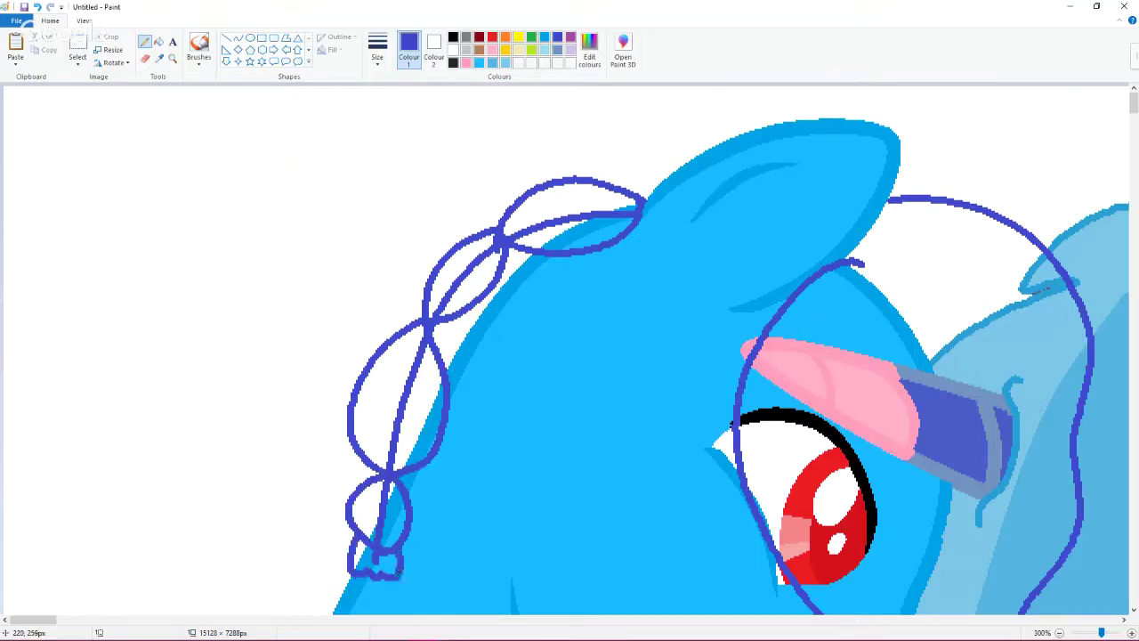
{"action": "left_click", "coordinate": [35, 7]}
{"action": "left_click", "coordinate": [36, 7]}
{"action": "left_click", "coordinate": [35, 7]}
{"action": "left_click", "coordinate": [36, 7]}
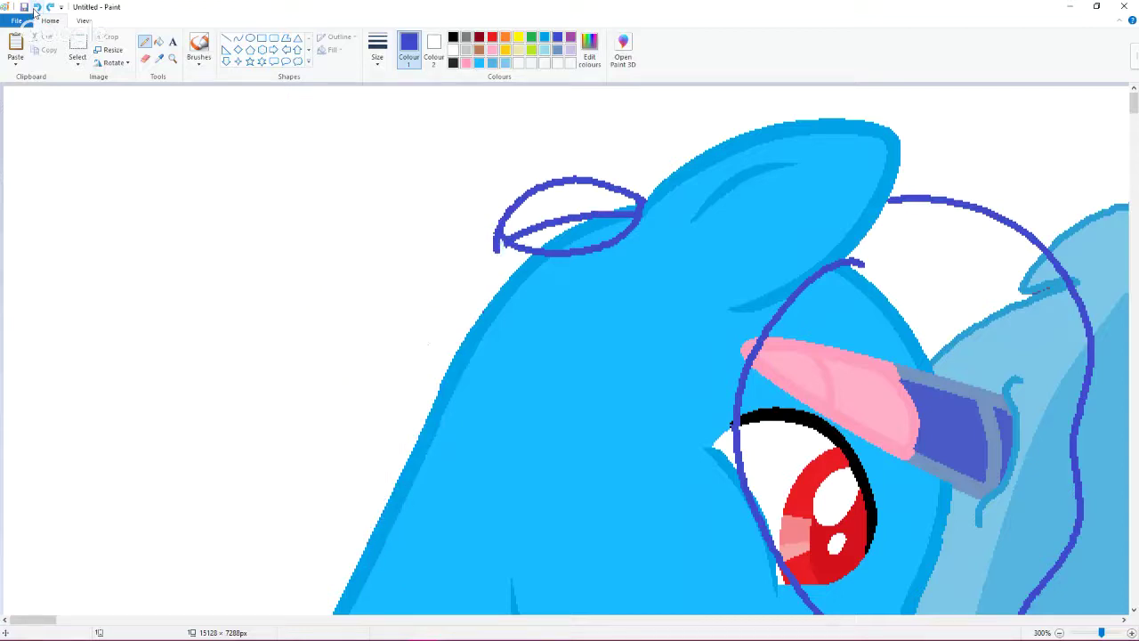
{"action": "left_click", "coordinate": [36, 7]}
{"action": "left_click", "coordinate": [35, 7]}
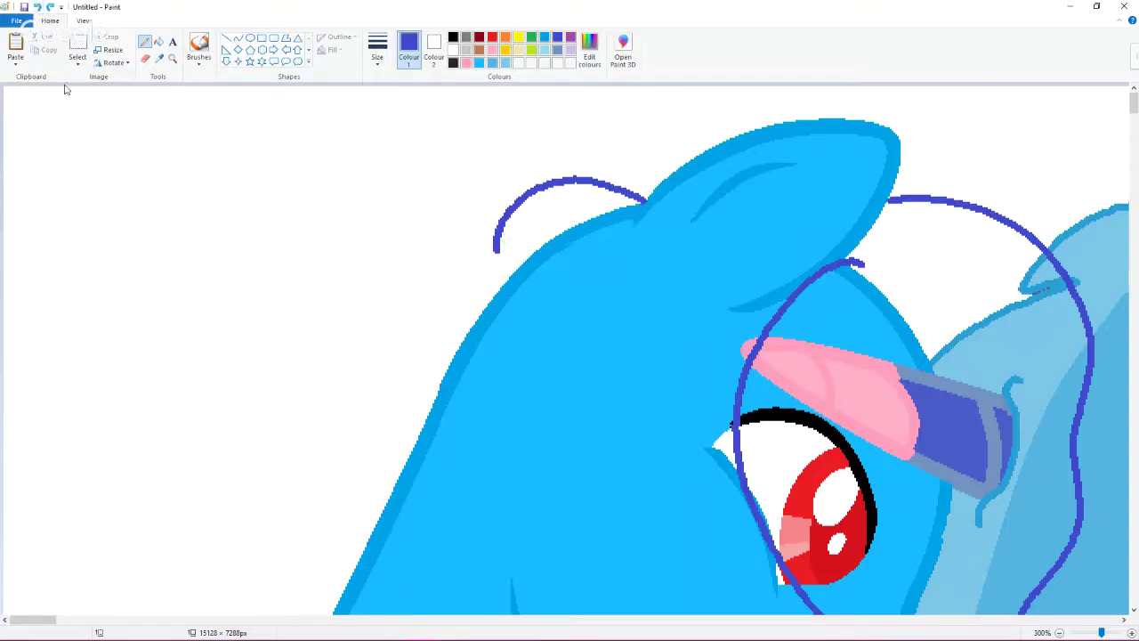
{"action": "left_click", "coordinate": [36, 7]}
{"action": "mouse_move", "coordinate": [653, 207]}
{"action": "left_mouse_down"}
{"action": "mouse_move", "coordinate": [628, 189]}
{"action": "mouse_move", "coordinate": [514, 201]}
{"action": "mouse_move", "coordinate": [454, 345]}
{"action": "left_mouse_up"}
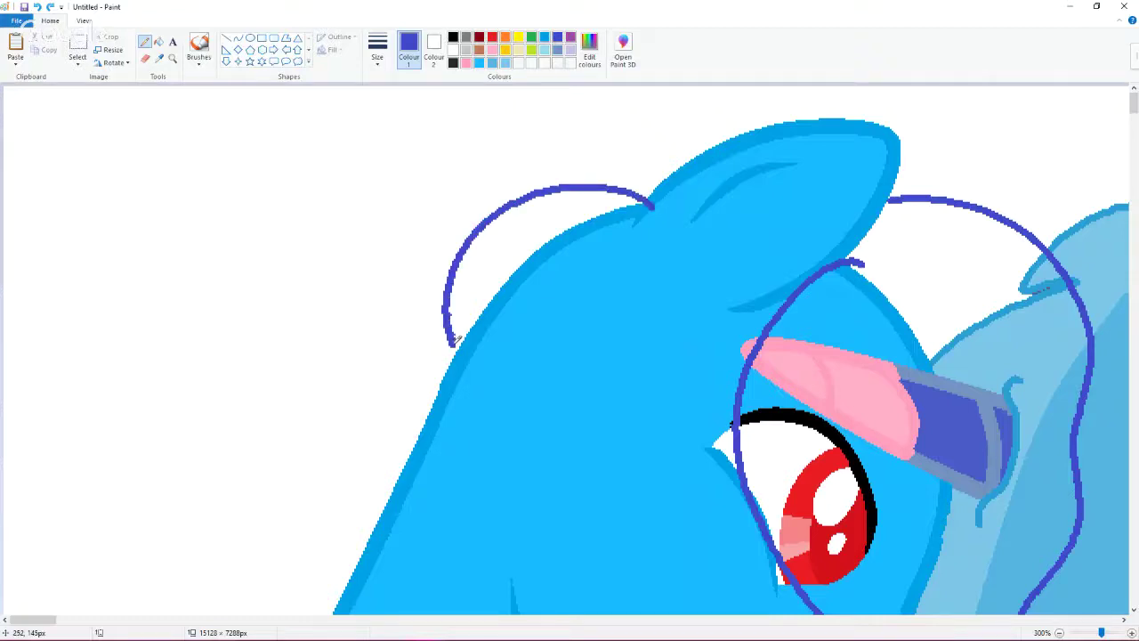
{"action": "left_click", "coordinate": [36, 8]}
Step: Draw a spiky, jagged mane outline in indigo from behind the left pony's ear down the back of its neck
{"action": "mouse_move", "coordinate": [641, 197]}
{"action": "left_mouse_down"}
{"action": "mouse_move", "coordinate": [599, 142]}
{"action": "mouse_move", "coordinate": [572, 136]}
{"action": "mouse_move", "coordinate": [588, 168]}
{"action": "mouse_move", "coordinate": [480, 178]}
{"action": "mouse_move", "coordinate": [520, 204]}
{"action": "mouse_move", "coordinate": [371, 251]}
{"action": "mouse_move", "coordinate": [434, 285]}
{"action": "mouse_move", "coordinate": [307, 354]}
{"action": "mouse_move", "coordinate": [403, 423]}
{"action": "mouse_move", "coordinate": [358, 420]}
{"action": "mouse_move", "coordinate": [358, 557]}
{"action": "left_mouse_up"}
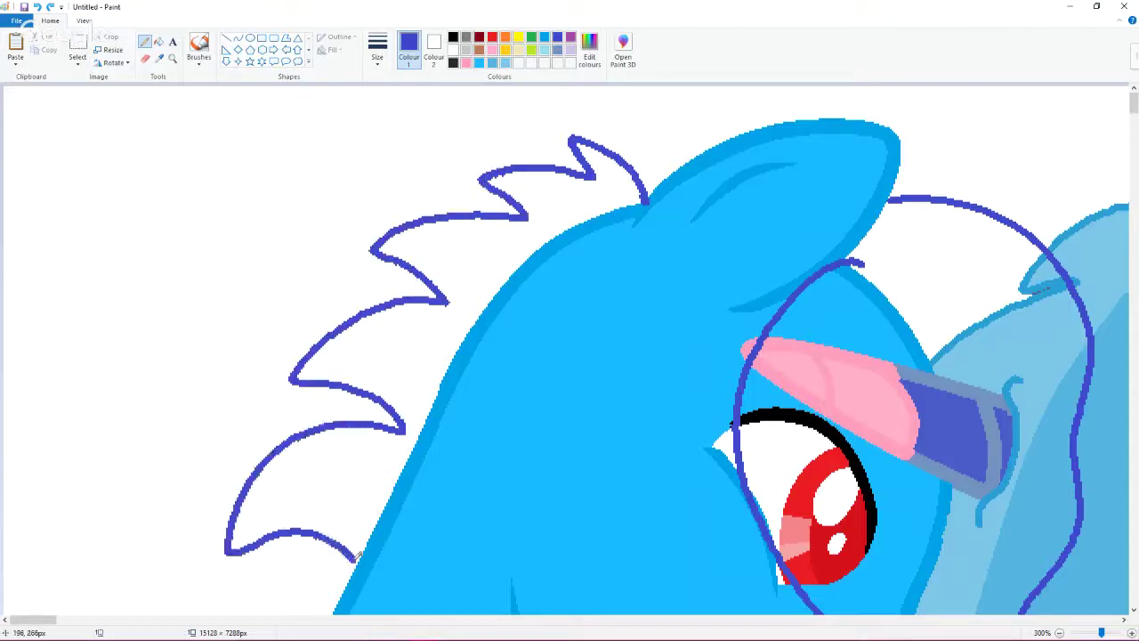
Step: Paint over the indigo line crossing the horn's tip with the Pencil, using pink sampled from the horn's outline
{"action": "left_click", "coordinate": [173, 57]}
{"action": "left_click", "coordinate": [845, 328]}
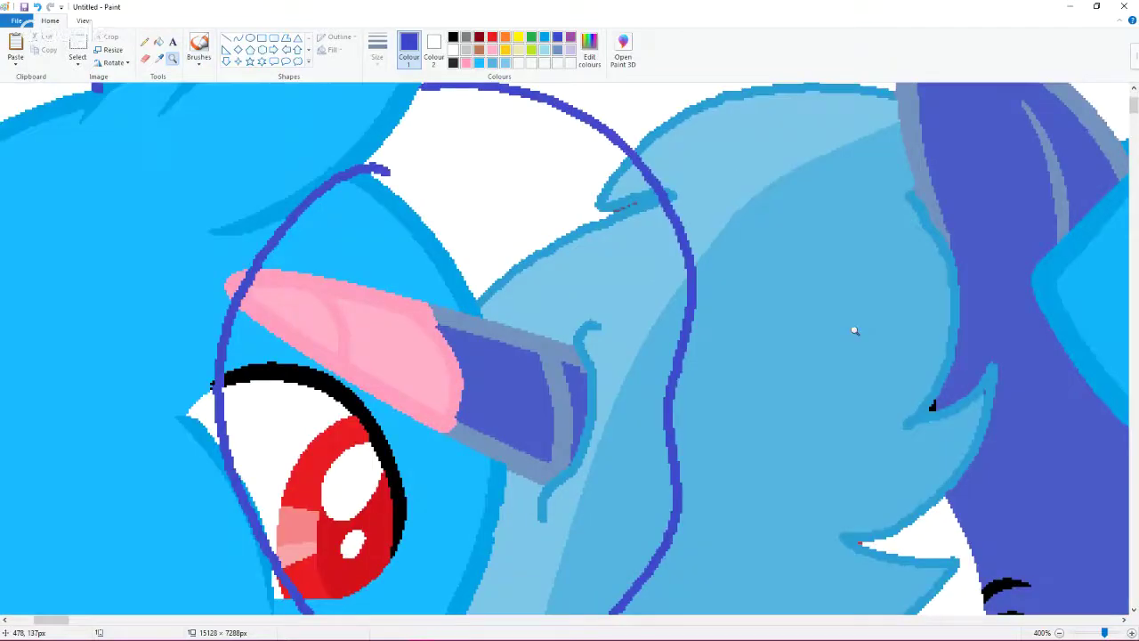
{"action": "left_click", "coordinate": [854, 331]}
{"action": "left_click", "coordinate": [218, 198]}
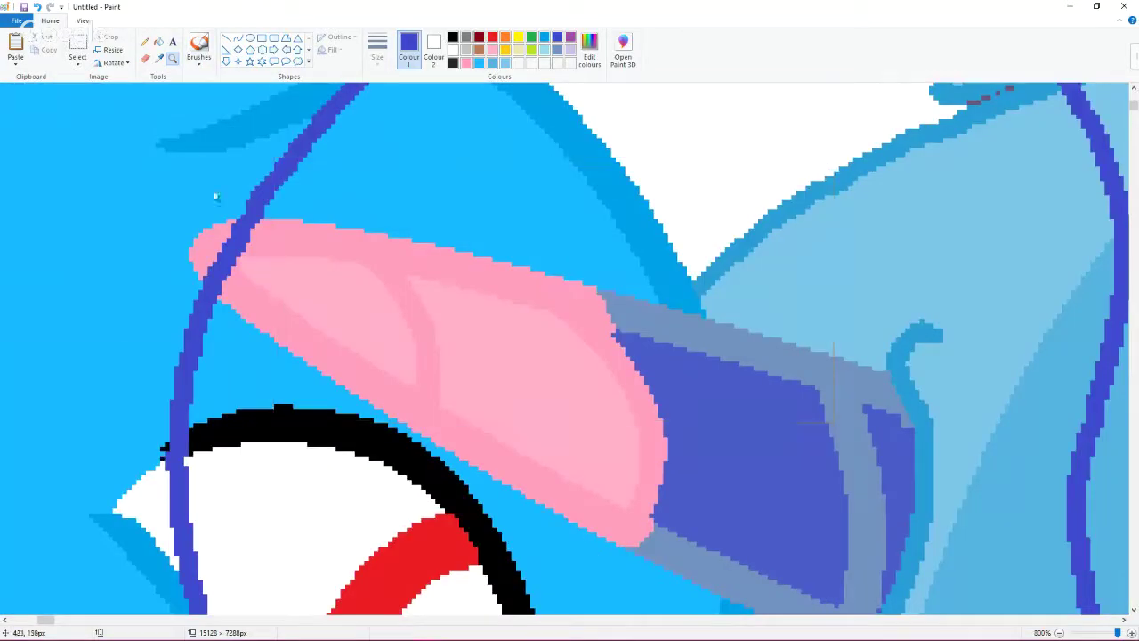
{"action": "left_click", "coordinate": [160, 58]}
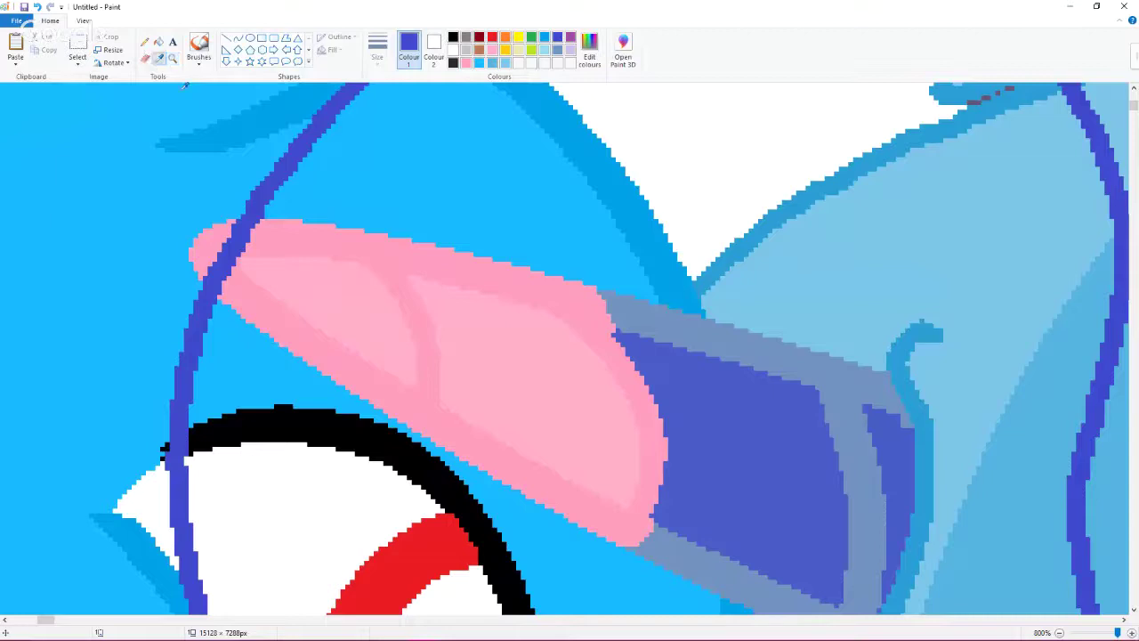
{"action": "left_click", "coordinate": [275, 237]}
{"action": "left_click", "coordinate": [147, 42]}
{"action": "mouse_move", "coordinate": [246, 235]}
{"action": "left_mouse_down"}
{"action": "mouse_move", "coordinate": [228, 251]}
{"action": "mouse_move", "coordinate": [257, 228]}
{"action": "mouse_move", "coordinate": [234, 224]}
{"action": "mouse_move", "coordinate": [267, 223]}
{"action": "mouse_move", "coordinate": [218, 260]}
{"action": "mouse_move", "coordinate": [228, 269]}
{"action": "mouse_move", "coordinate": [211, 285]}
{"action": "mouse_move", "coordinate": [235, 258]}
{"action": "left_mouse_up"}
Step: Redraw the right pony's mane outline over the crossing indigo forelock line, using blue sampled from that outline
{"action": "scroll", "coordinate": [272, 258], "scroll_direction": "down", "scroll_amount": 2, "text": "ctrl"}
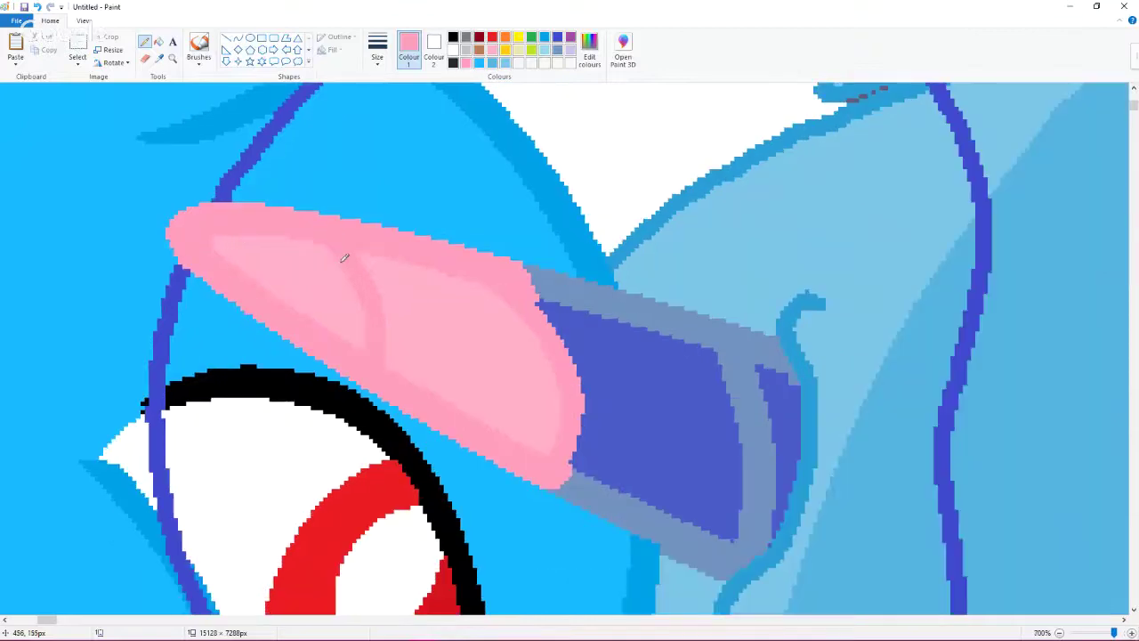
{"action": "scroll", "coordinate": [271, 258], "scroll_direction": "up", "scroll_amount": 3}
{"action": "left_click", "coordinate": [159, 59]}
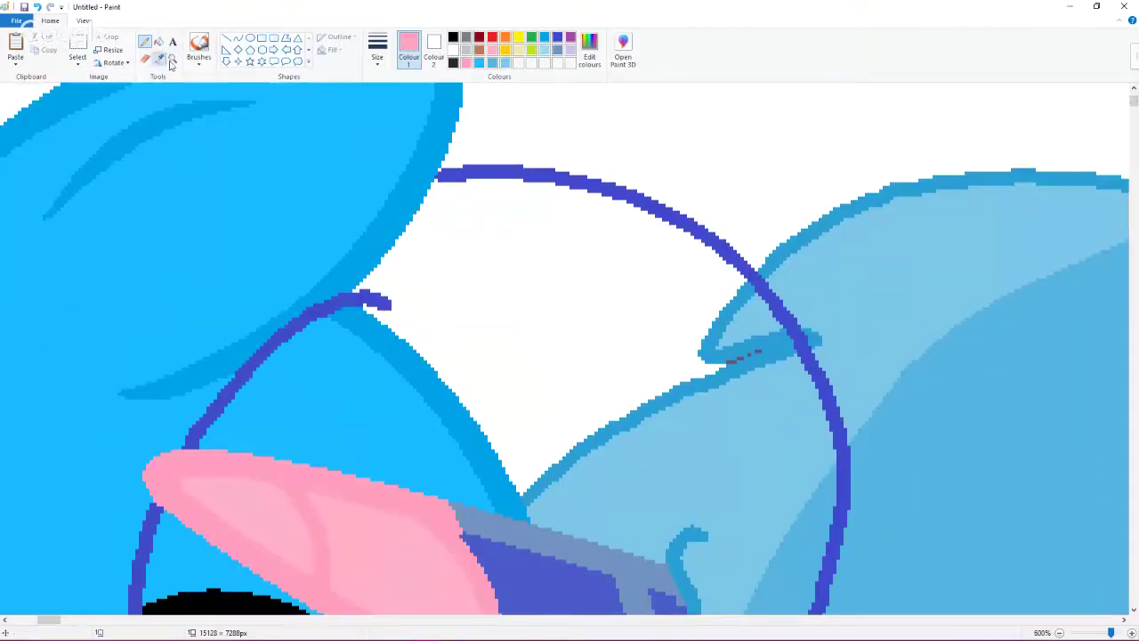
{"action": "left_click", "coordinate": [758, 276]}
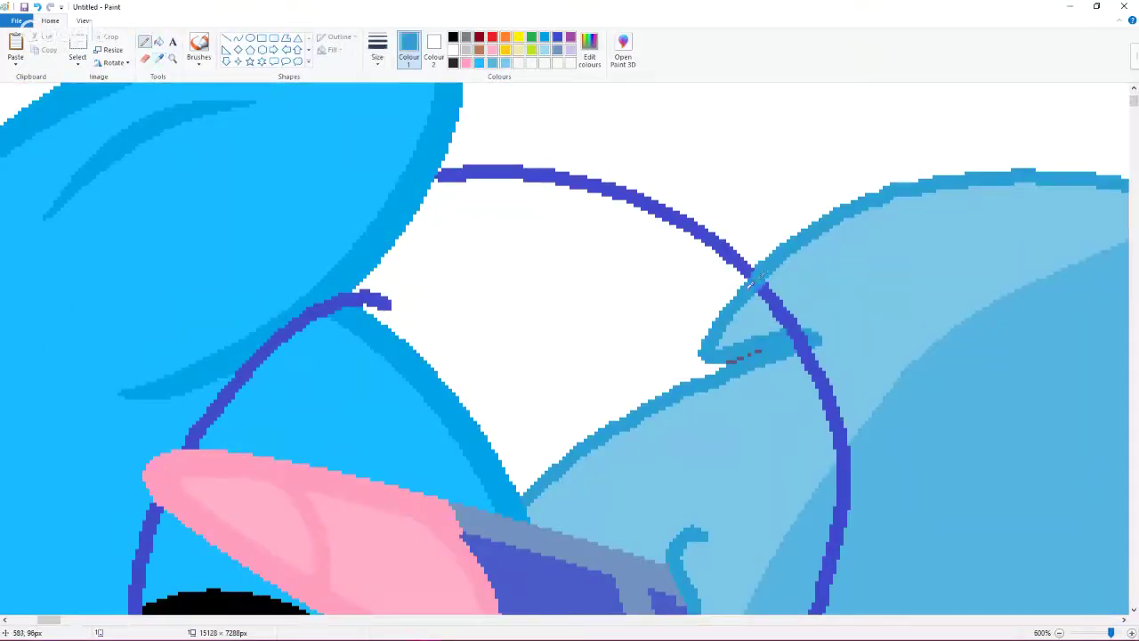
{"action": "left_click_drag", "start_coordinate": [789, 331], "coordinate": [808, 342]}
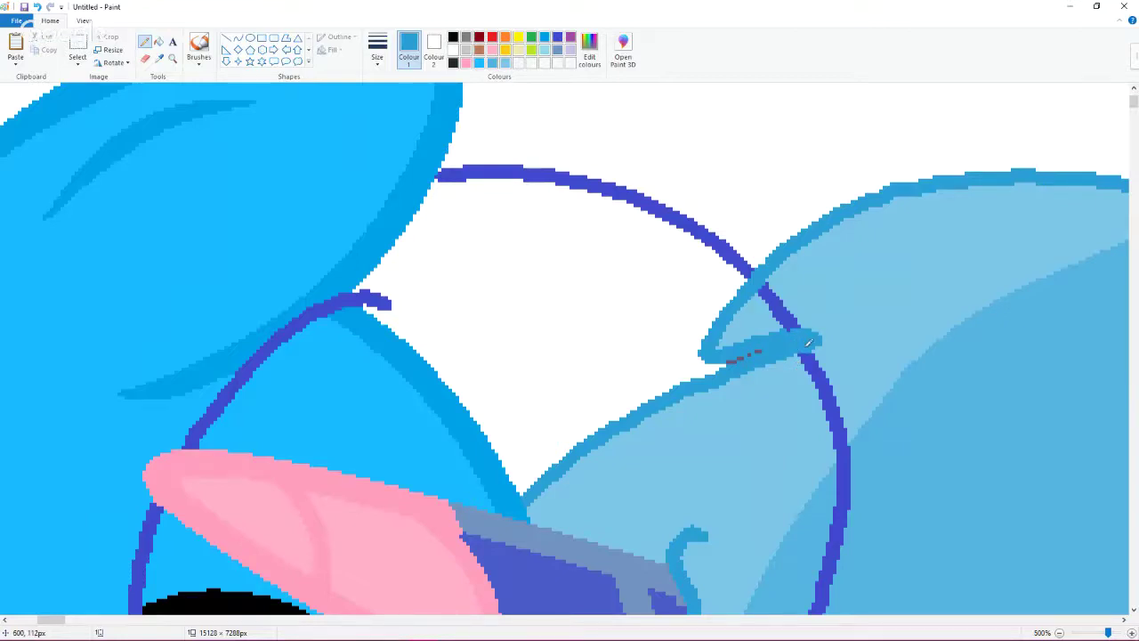
{"action": "scroll", "coordinate": [808, 341], "scroll_direction": "down", "scroll_amount": 10}
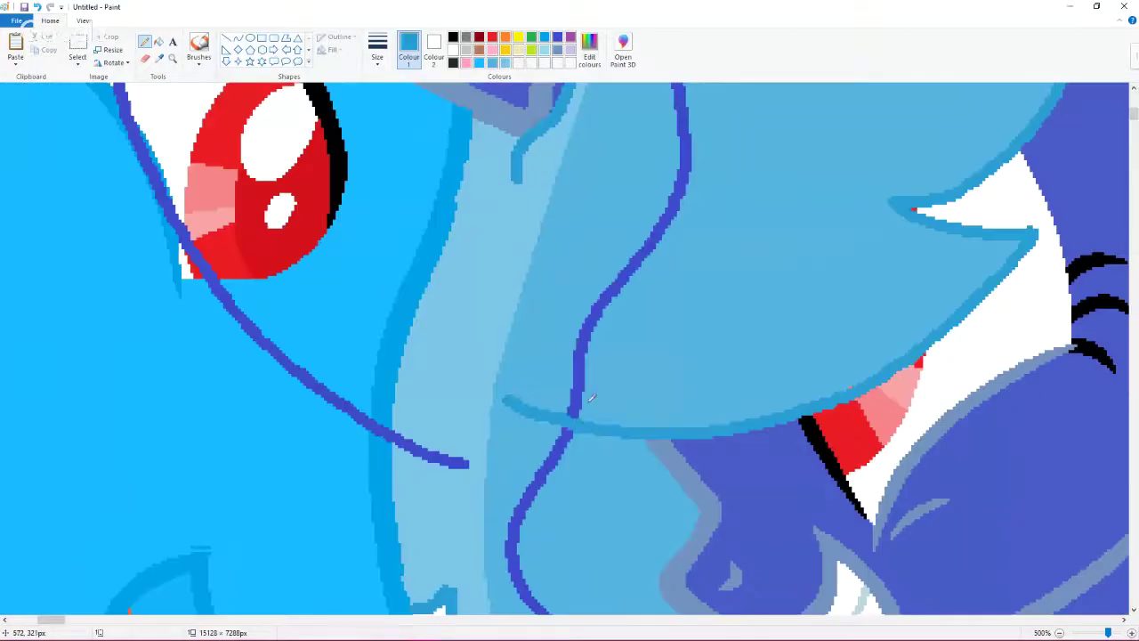
Step: Remove the indigo forelock line crossing the right pony's light mane streak by filling its segments with light blue sampled from that streak
{"action": "scroll", "coordinate": [590, 398], "scroll_direction": "up", "scroll_amount": 3}
{"action": "left_click", "coordinate": [160, 59]}
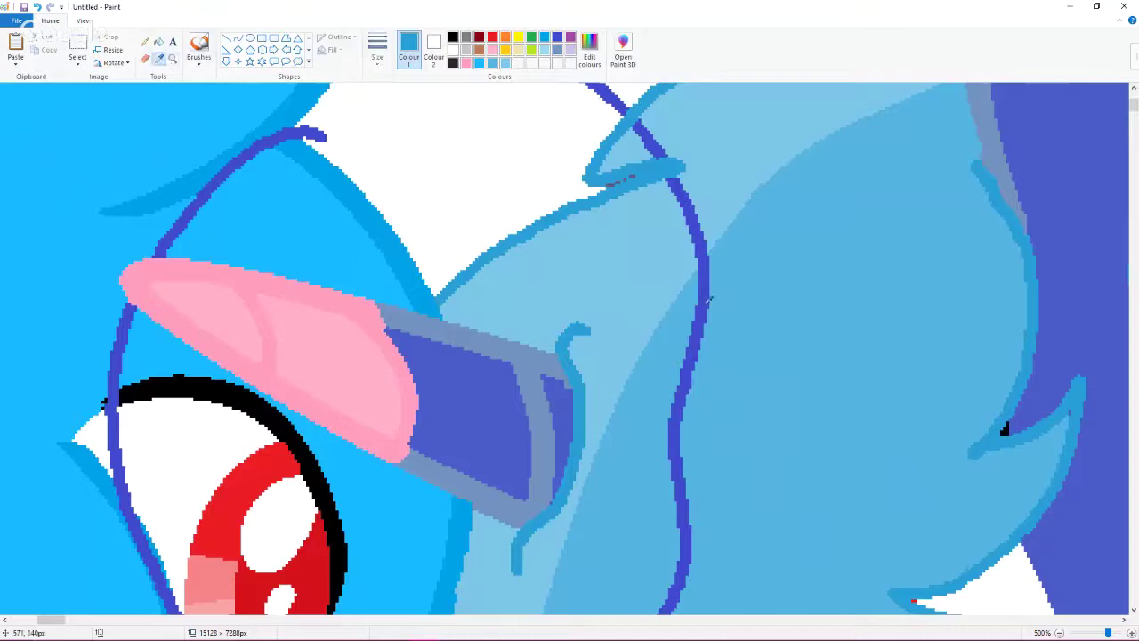
{"action": "left_click", "coordinate": [675, 265]}
{"action": "left_click_drag", "start_coordinate": [694, 261], "coordinate": [719, 231]}
{"action": "left_click", "coordinate": [159, 41]}
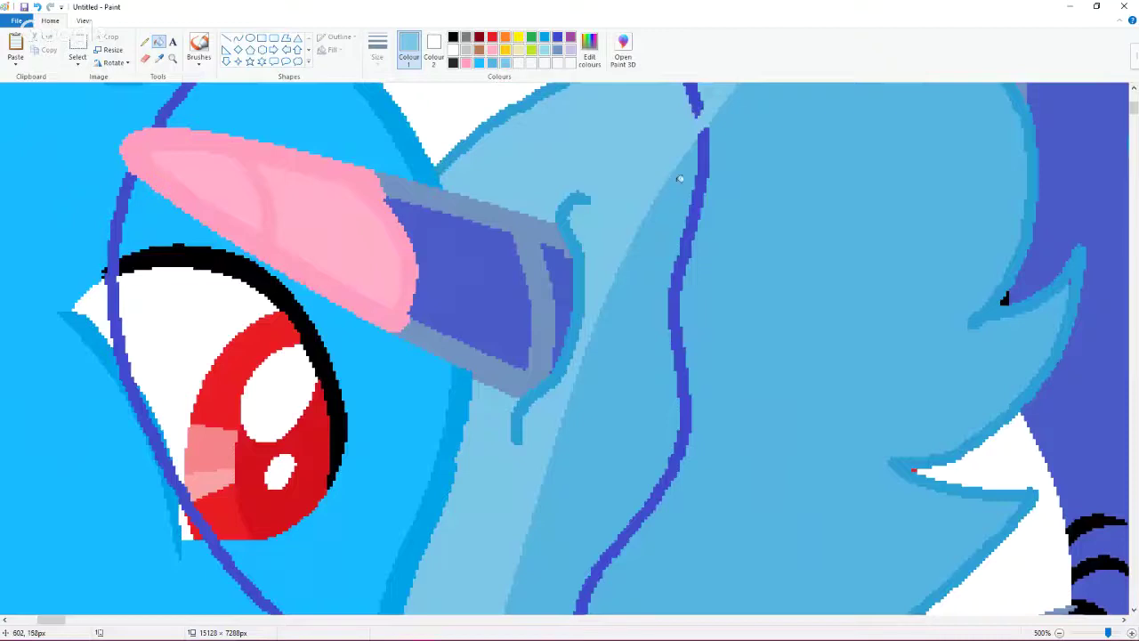
{"action": "scroll", "coordinate": [646, 258], "scroll_direction": "up", "scroll_amount": 2}
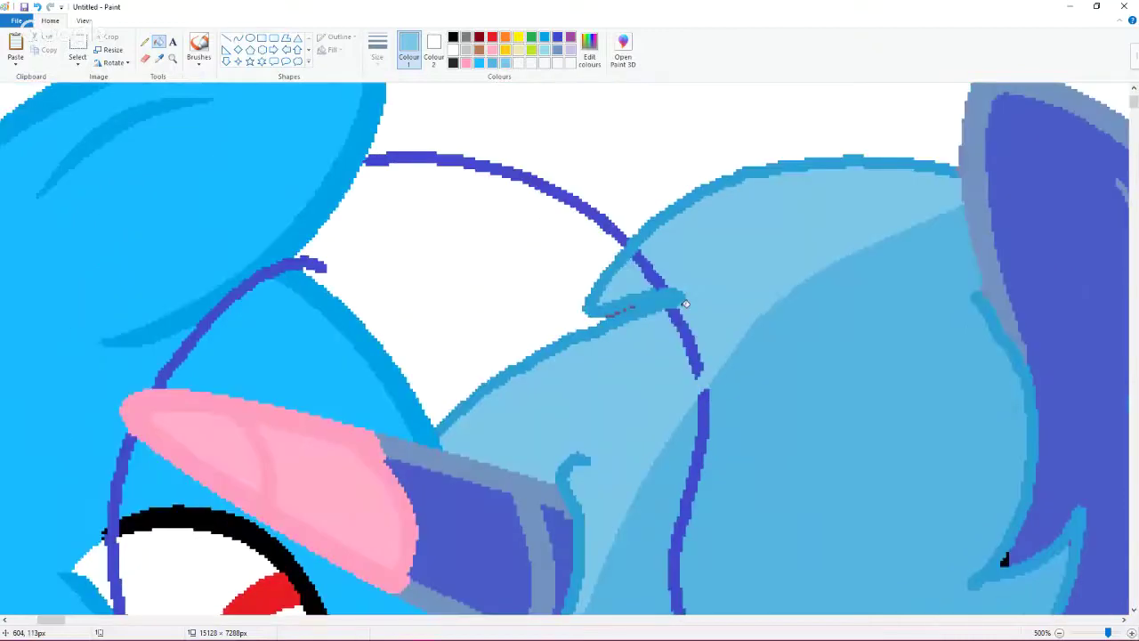
{"action": "left_click", "coordinate": [687, 338]}
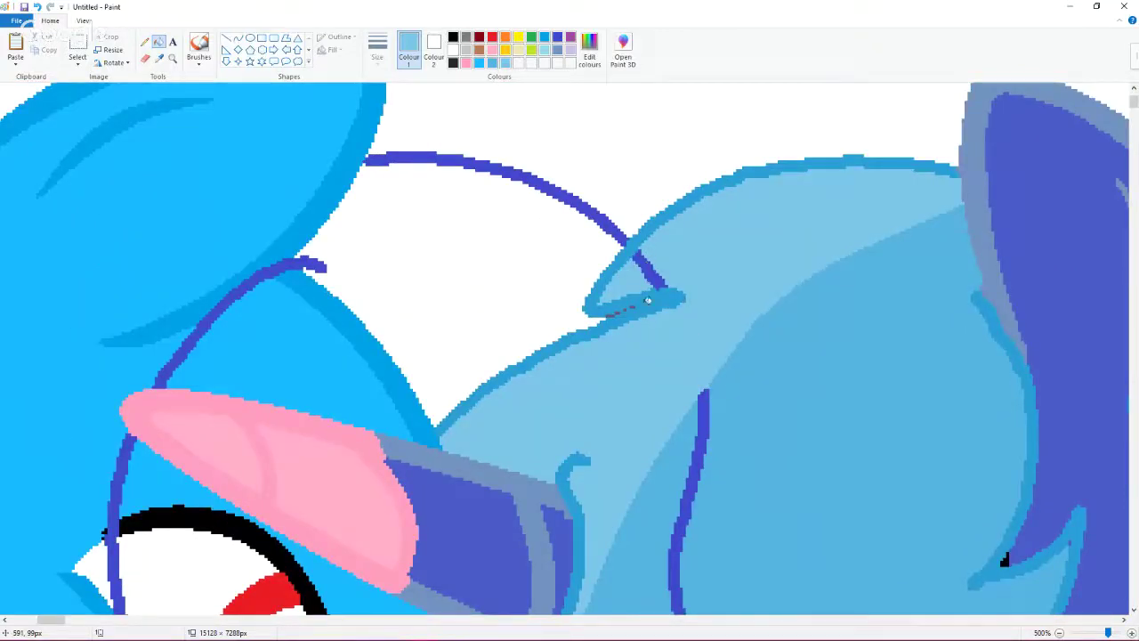
{"action": "left_click", "coordinate": [659, 286]}
Step: Absorb the stray dark specks in the right pony's mane outline by filling it with their sampled colour and restoring the outline's blue
{"action": "left_click", "coordinate": [158, 57]}
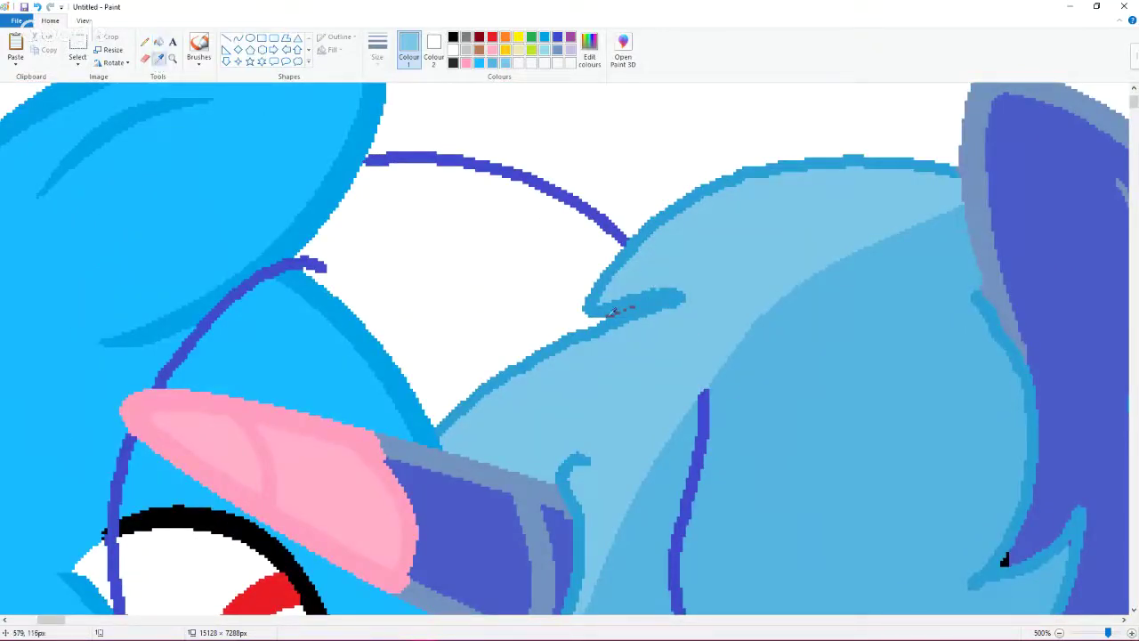
{"action": "right_click", "coordinate": [613, 313]}
{"action": "left_click", "coordinate": [638, 296]}
{"action": "right_click", "coordinate": [646, 299]}
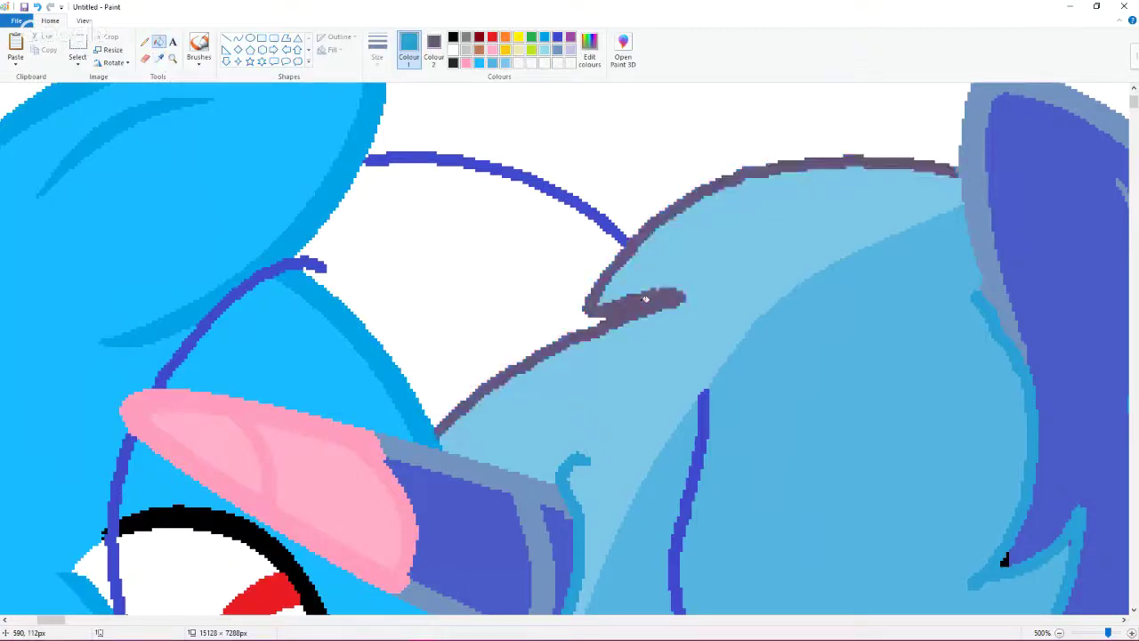
{"action": "key", "text": "ctrl+z"}
Step: Break the indigo line where the right pony's mane shades meet, and fill its segments over the darker shade with matching mid-blue
{"action": "left_click", "coordinate": [158, 58]}
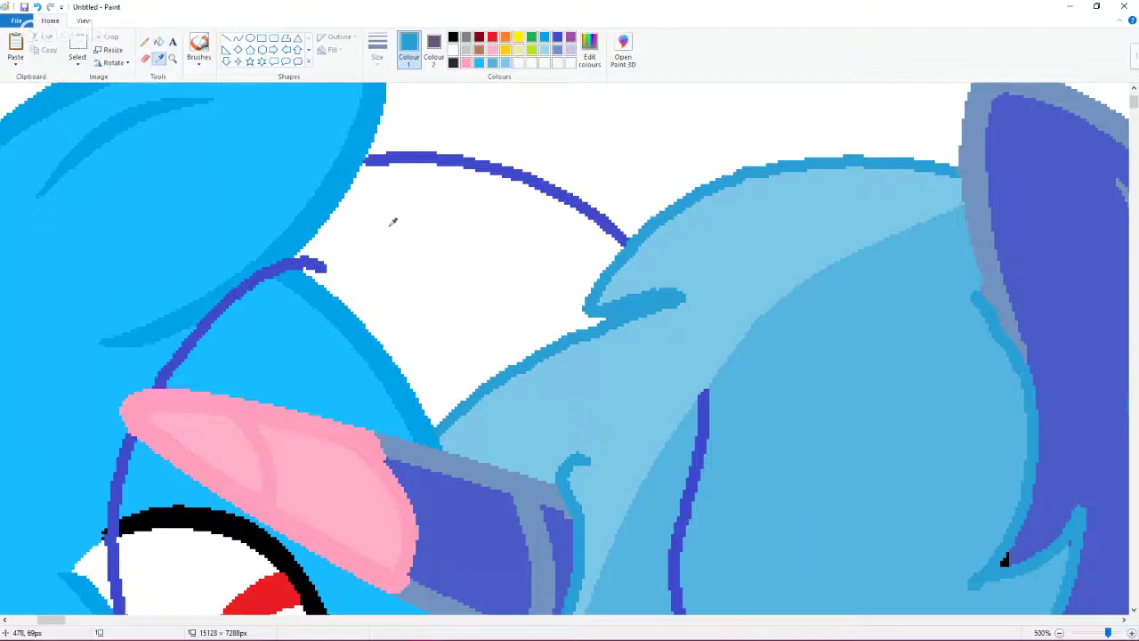
{"action": "scroll", "coordinate": [463, 312], "scroll_direction": "down", "scroll_amount": 10}
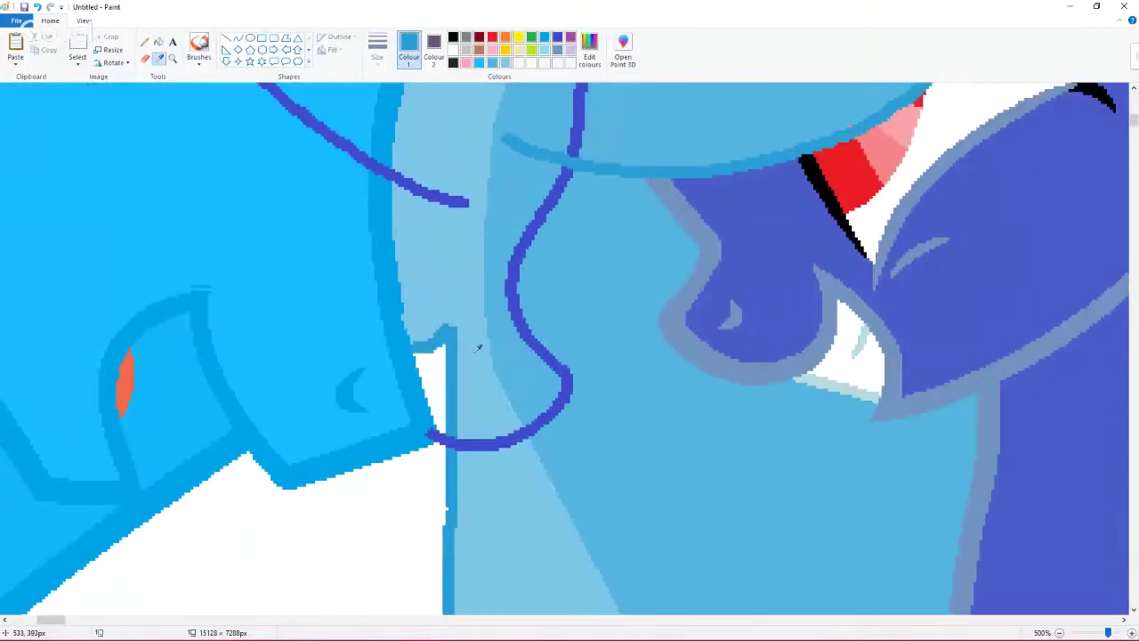
{"action": "left_click", "coordinate": [479, 345]}
{"action": "left_click_drag", "start_coordinate": [519, 437], "coordinate": [527, 431]}
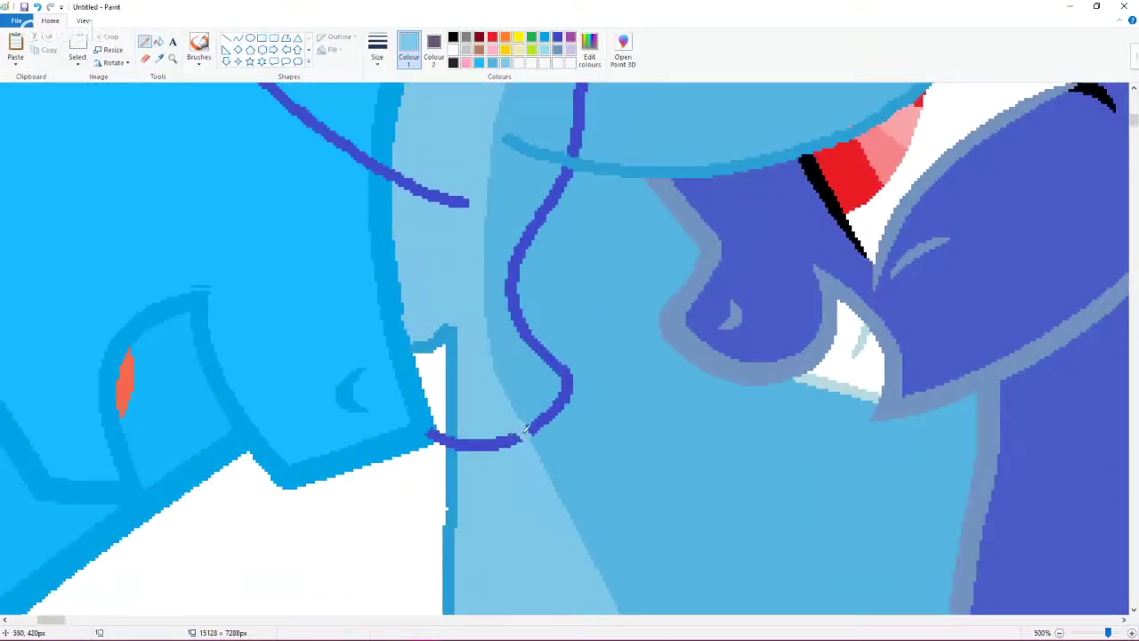
{"action": "left_click", "coordinate": [161, 45]}
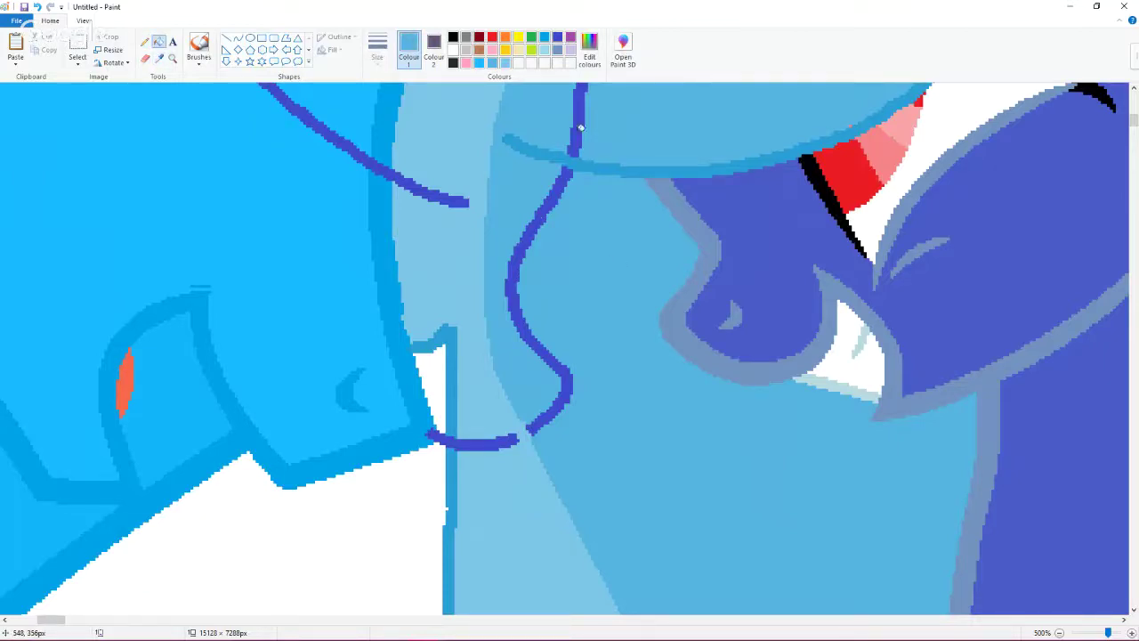
{"action": "left_click", "coordinate": [509, 287]}
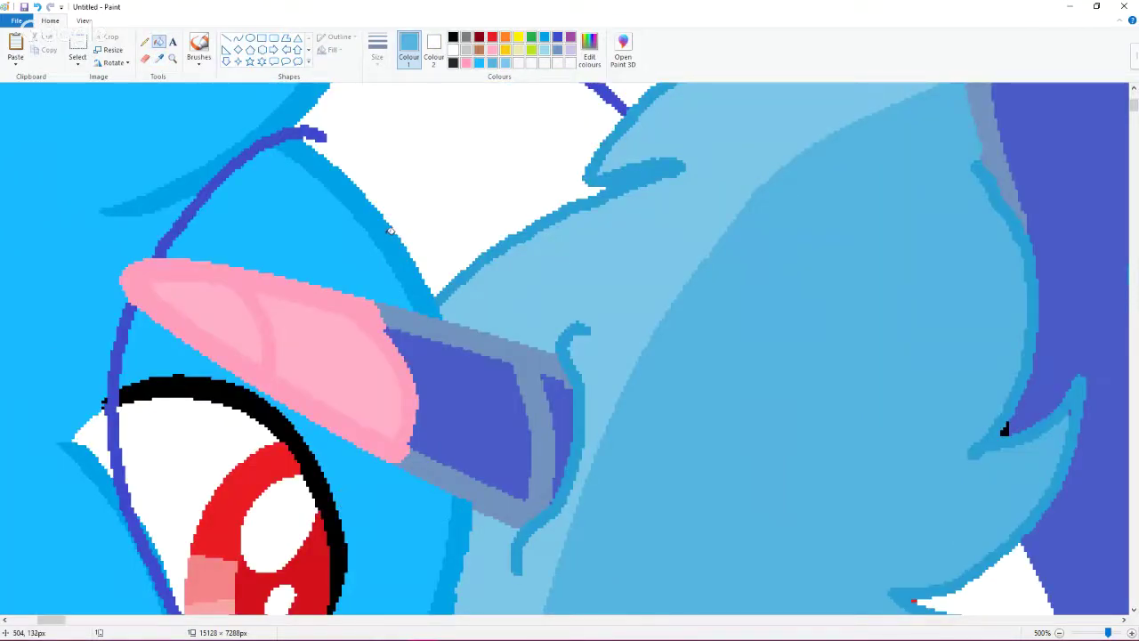
Step: Fill the left pony's face, face outline and eye parts inside the forelock outline with white
{"action": "left_click", "coordinate": [390, 230]}
{"action": "right_click", "coordinate": [368, 247]}
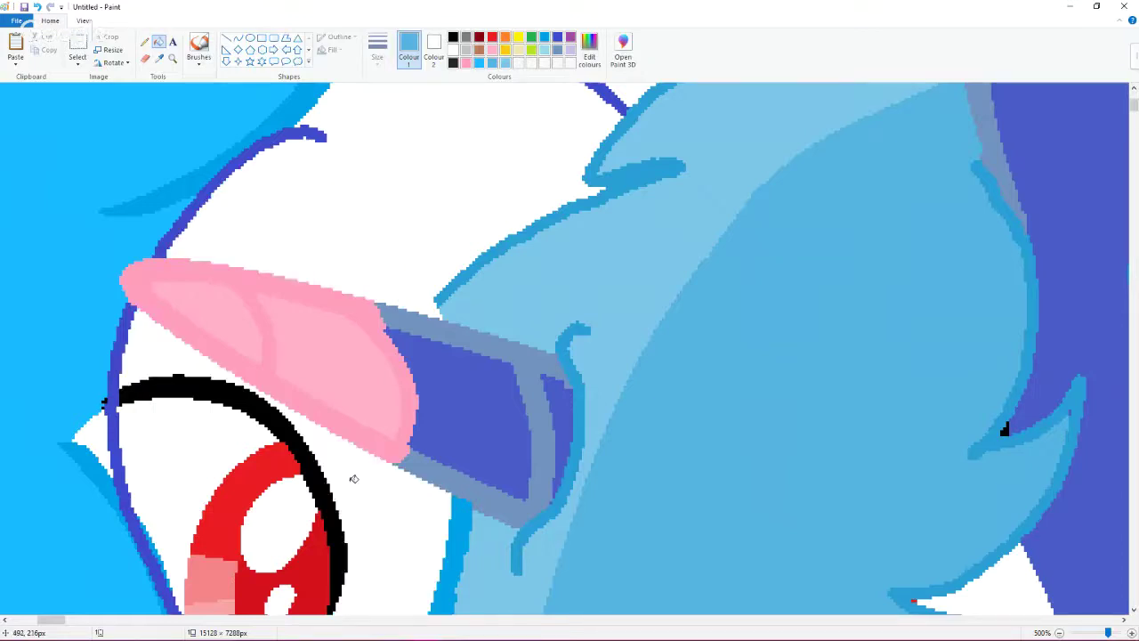
{"action": "scroll", "coordinate": [354, 478], "scroll_direction": "down", "scroll_amount": 1, "text": "ctrl"}
{"action": "right_click", "coordinate": [235, 374]}
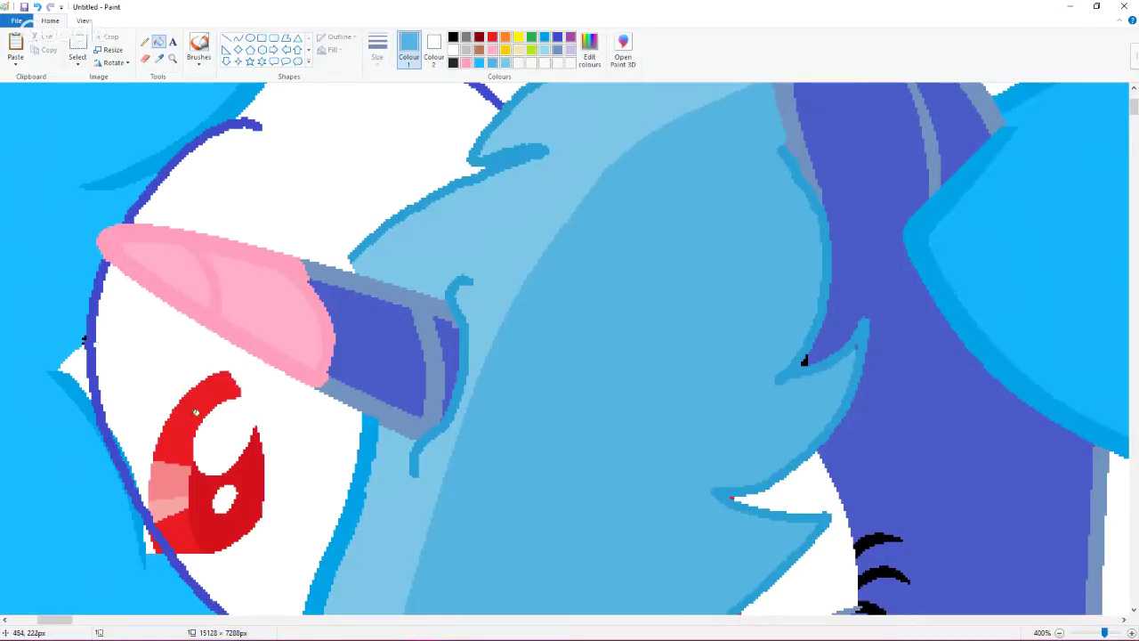
{"action": "right_click", "coordinate": [174, 456]}
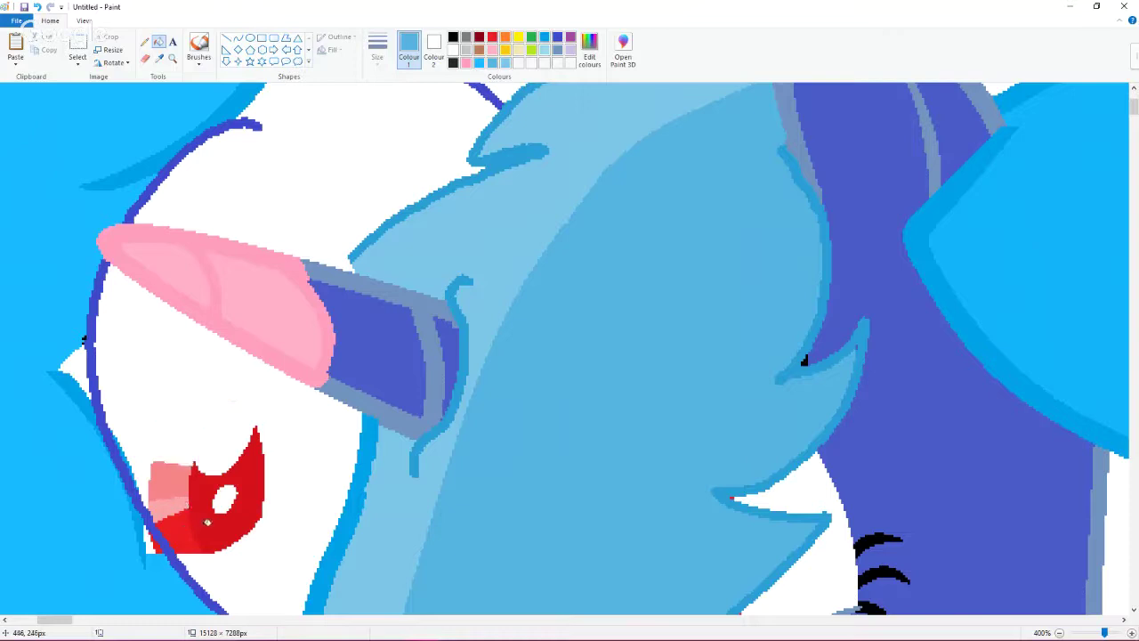
{"action": "right_click", "coordinate": [191, 514]}
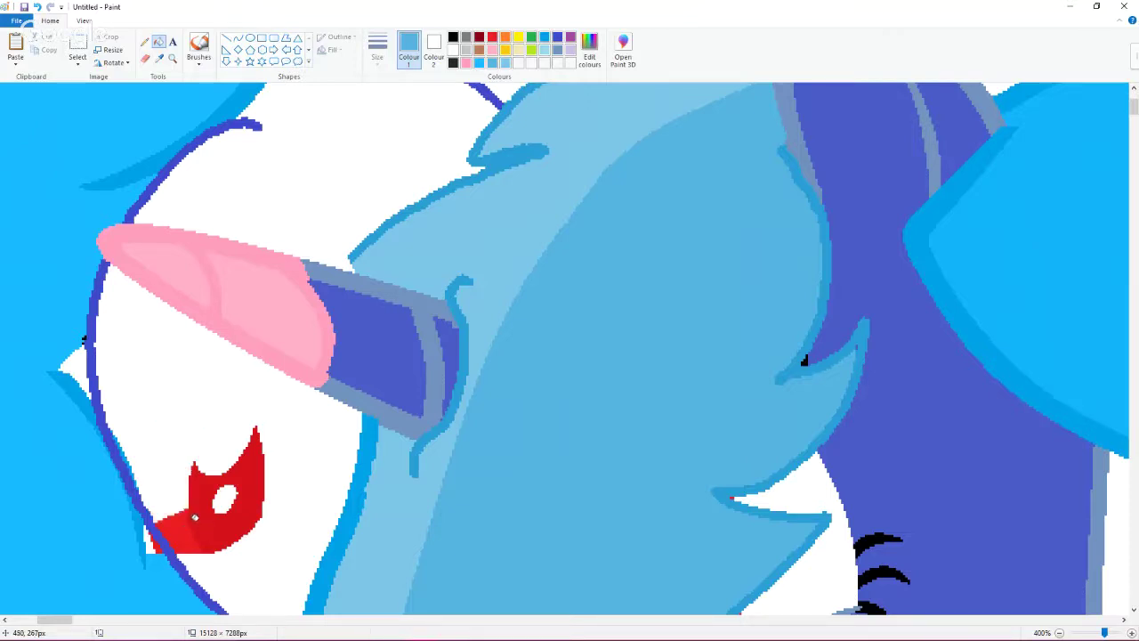
{"action": "right_click", "coordinate": [192, 523]}
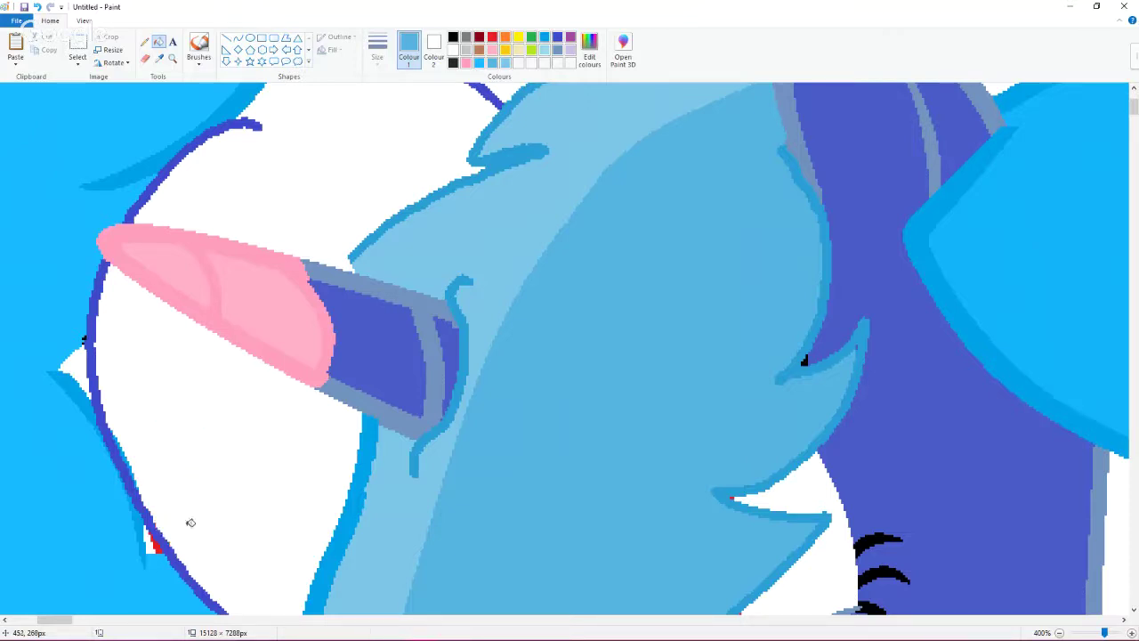
Step: Paint over the indigo remnant beside the left pony's muzzle with the Pencil, using light blue and outline blue sampled from the right pony's mane
{"action": "scroll", "coordinate": [187, 525], "scroll_direction": "down", "scroll_amount": 5}
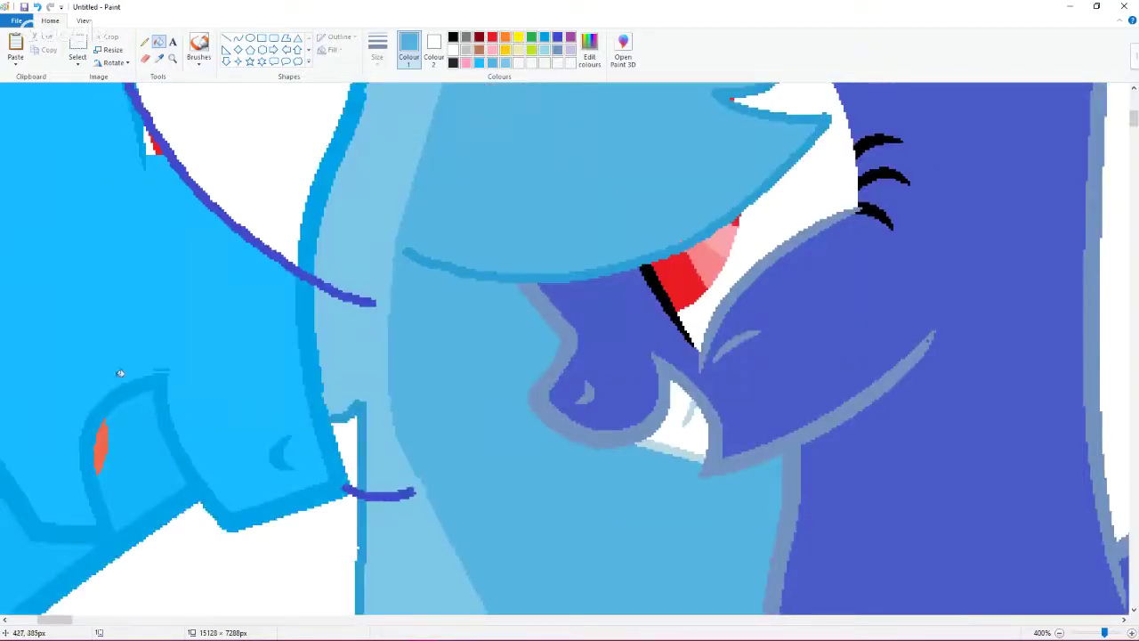
{"action": "left_click", "coordinate": [158, 58]}
{"action": "left_click", "coordinate": [402, 460]}
{"action": "left_click", "coordinate": [144, 42]}
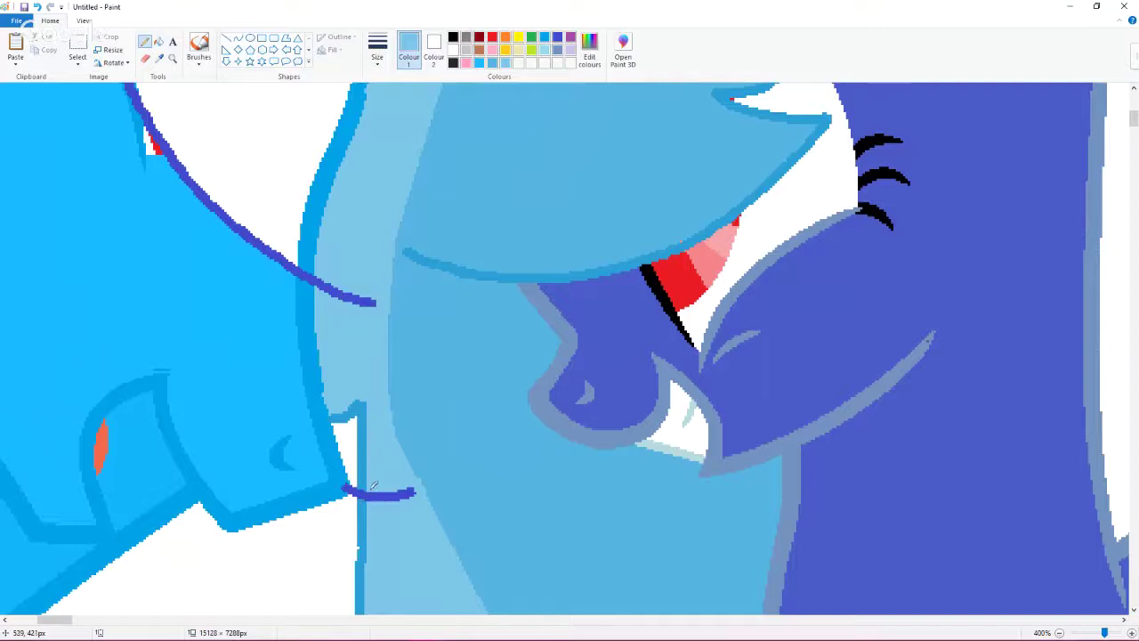
{"action": "left_click_drag", "start_coordinate": [365, 489], "coordinate": [413, 492]}
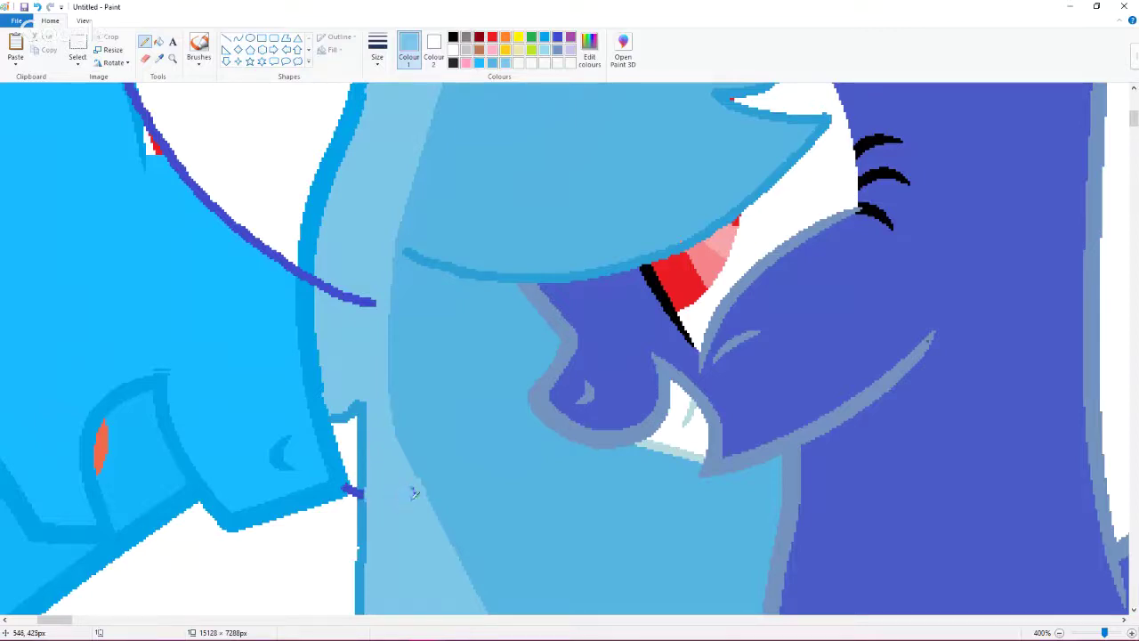
{"action": "left_click", "coordinate": [159, 58]}
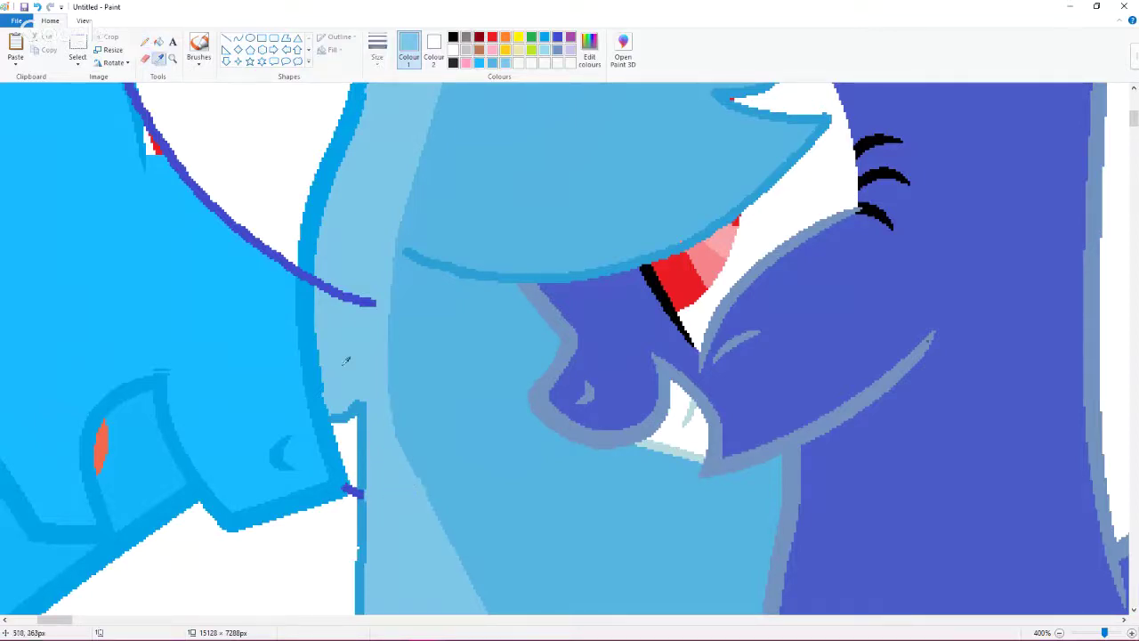
{"action": "left_click", "coordinate": [353, 409]}
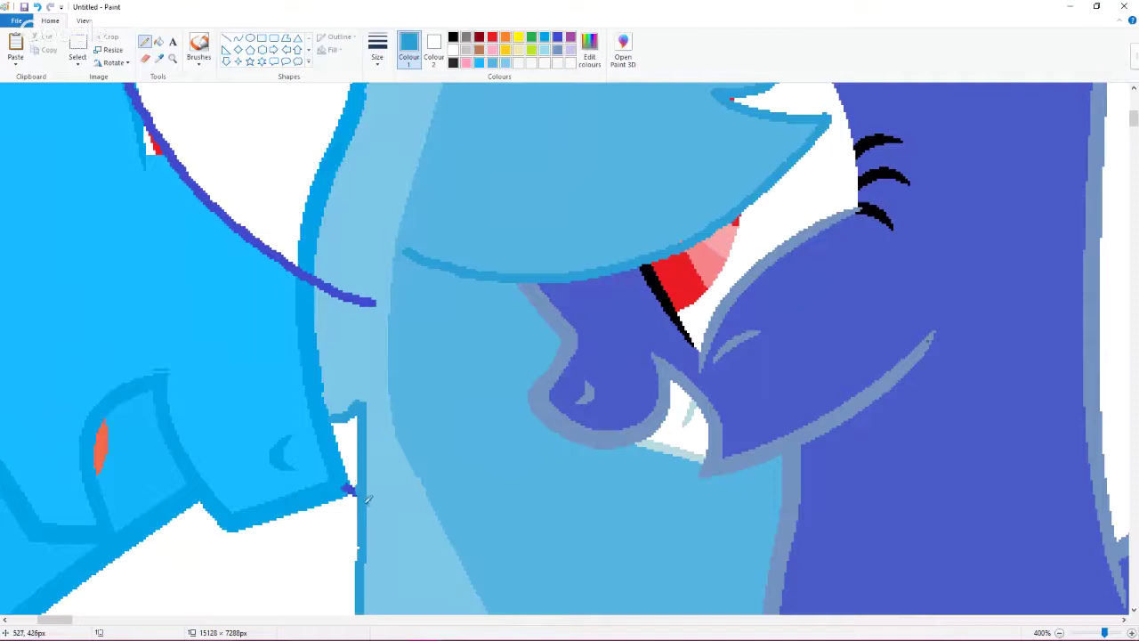
Step: Try filling the left pony's forelock above and below the horn with the right pony's light mane blue
{"action": "scroll", "coordinate": [364, 489], "scroll_direction": "up", "scroll_amount": 4}
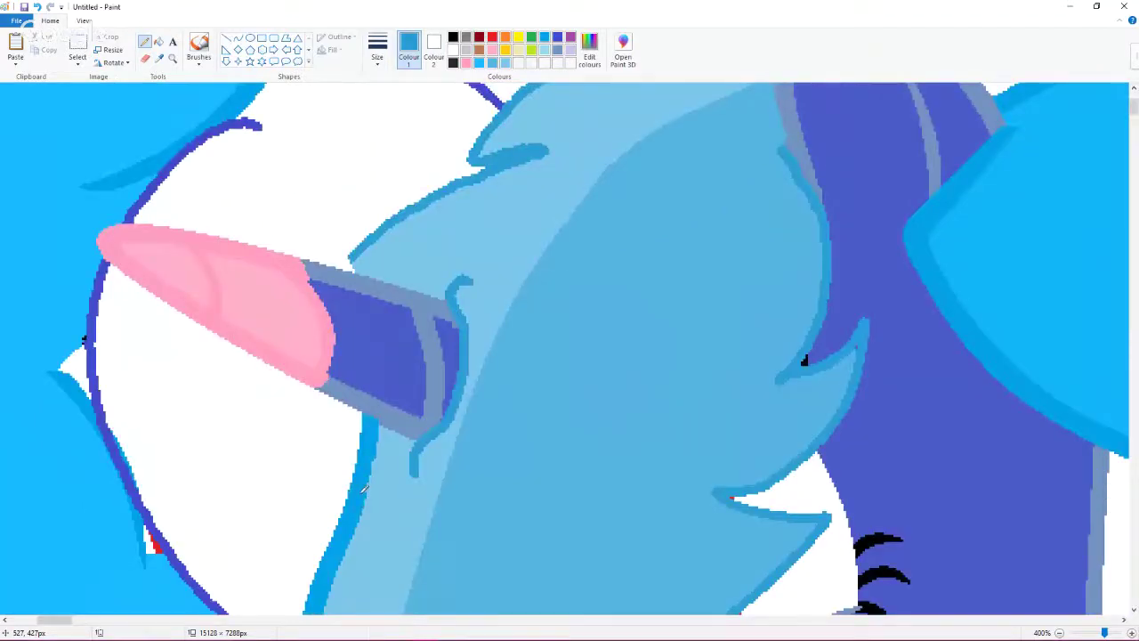
{"action": "scroll", "coordinate": [302, 374], "scroll_direction": "up", "scroll_amount": 1}
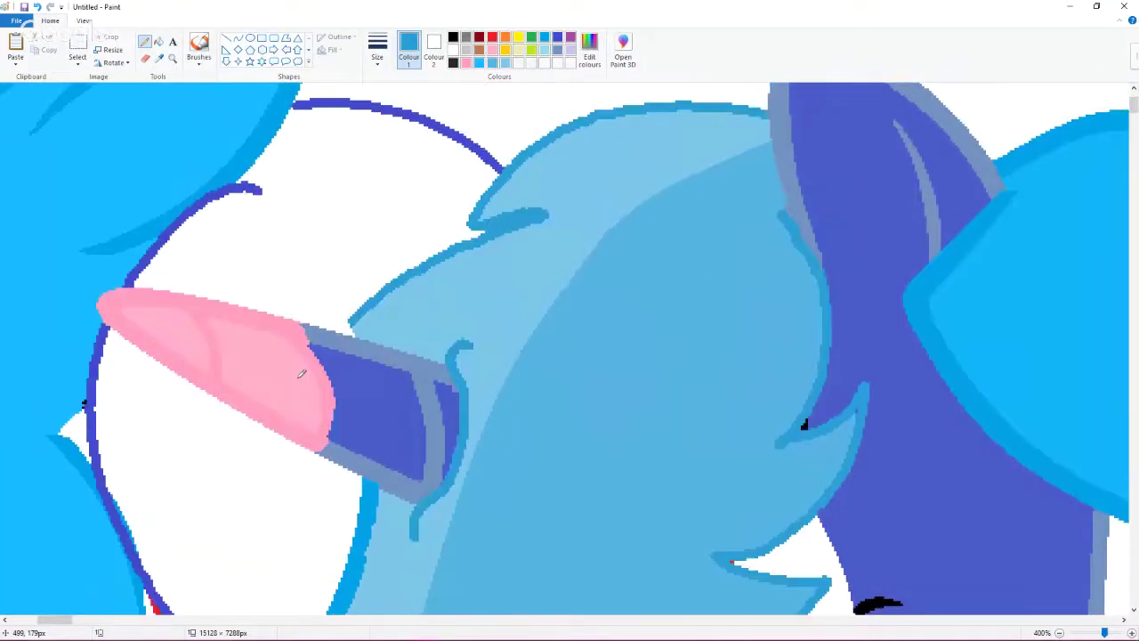
{"action": "scroll", "coordinate": [301, 374], "scroll_direction": "down", "scroll_amount": 1}
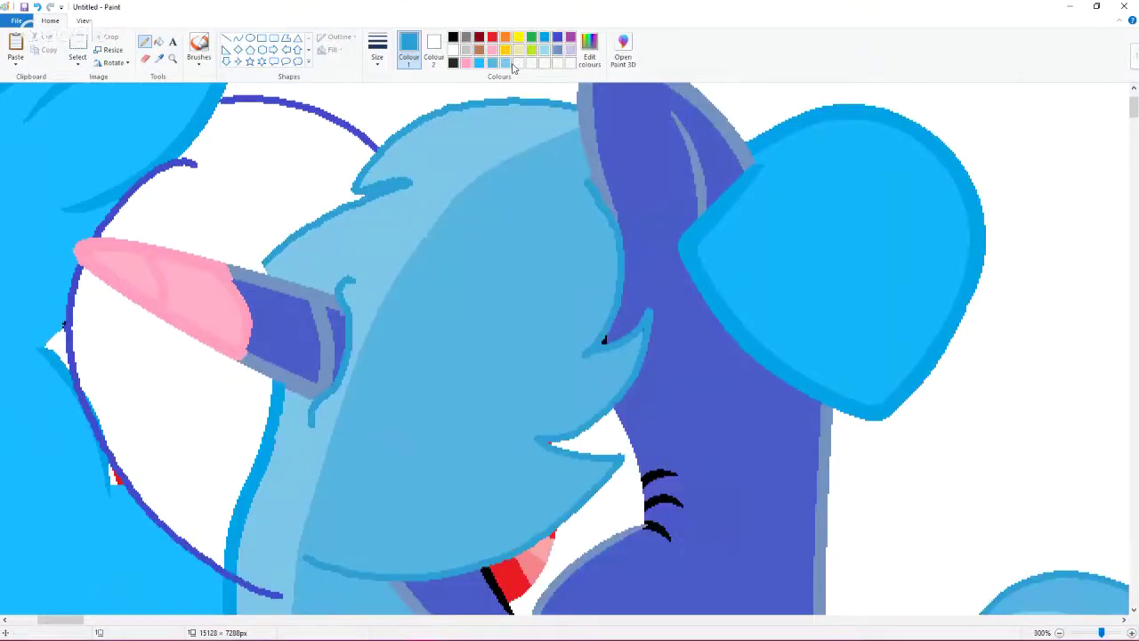
{"action": "left_click", "coordinate": [506, 62]}
{"action": "left_click", "coordinate": [158, 41]}
{"action": "left_click", "coordinate": [250, 138]}
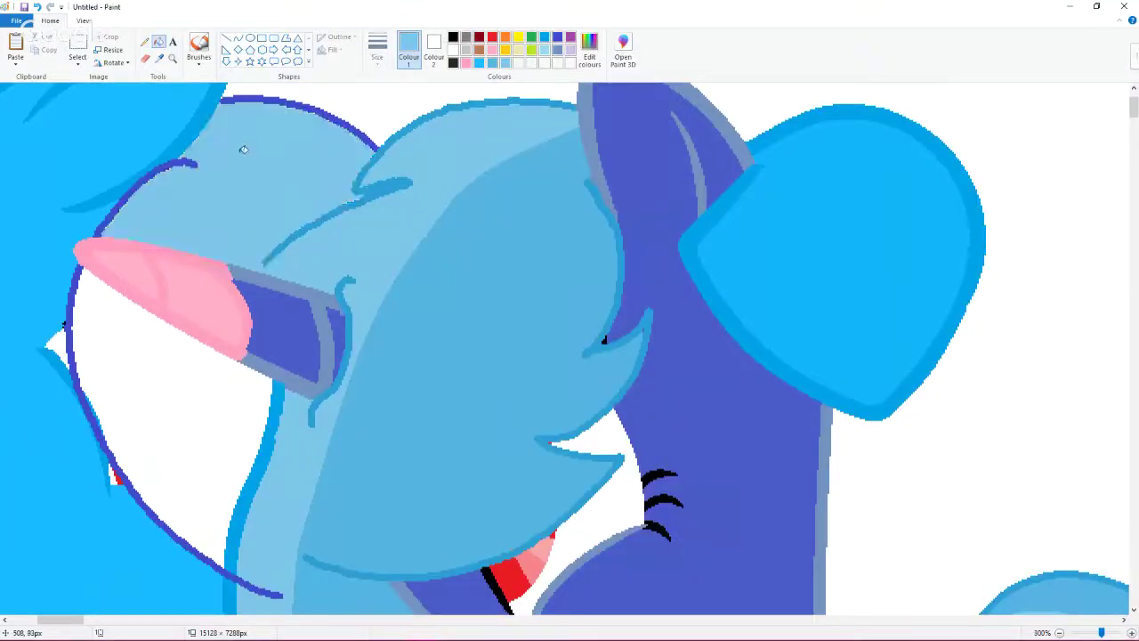
{"action": "left_click", "coordinate": [197, 373]}
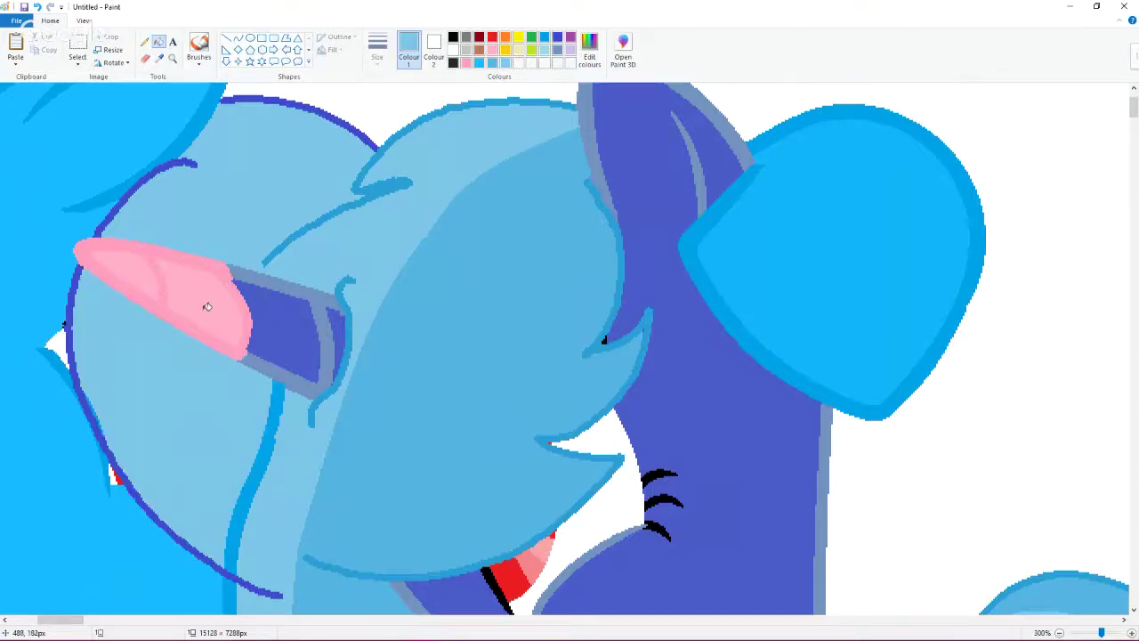
{"action": "scroll", "coordinate": [207, 306], "scroll_direction": "up", "scroll_amount": 1}
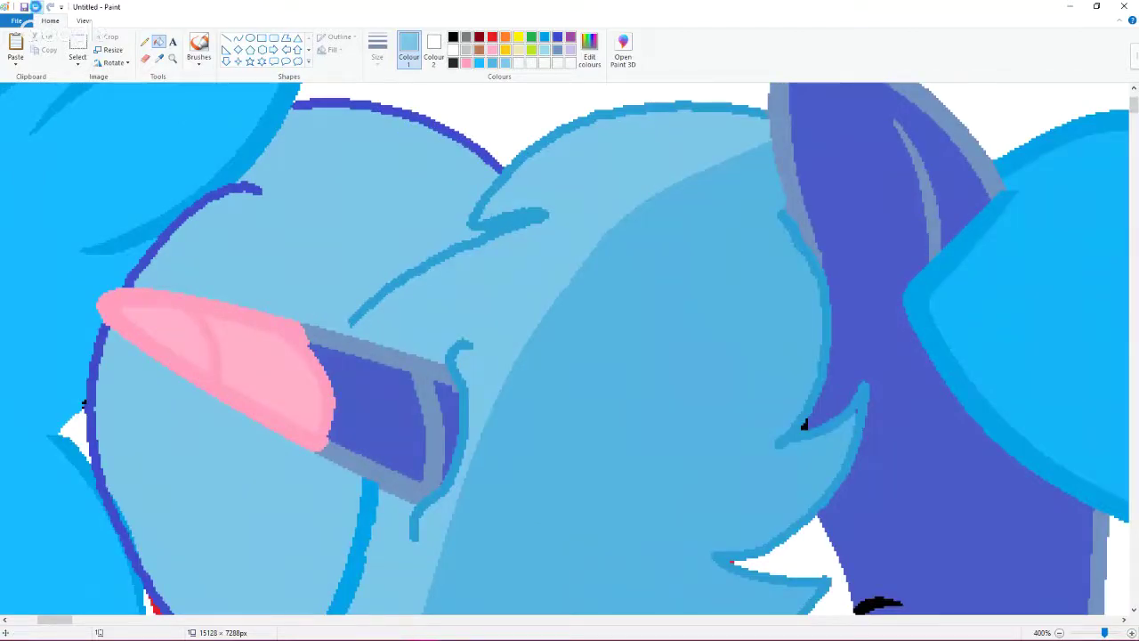
{"action": "left_click", "coordinate": [36, 7]}
{"action": "key", "text": "ctrl+z"}
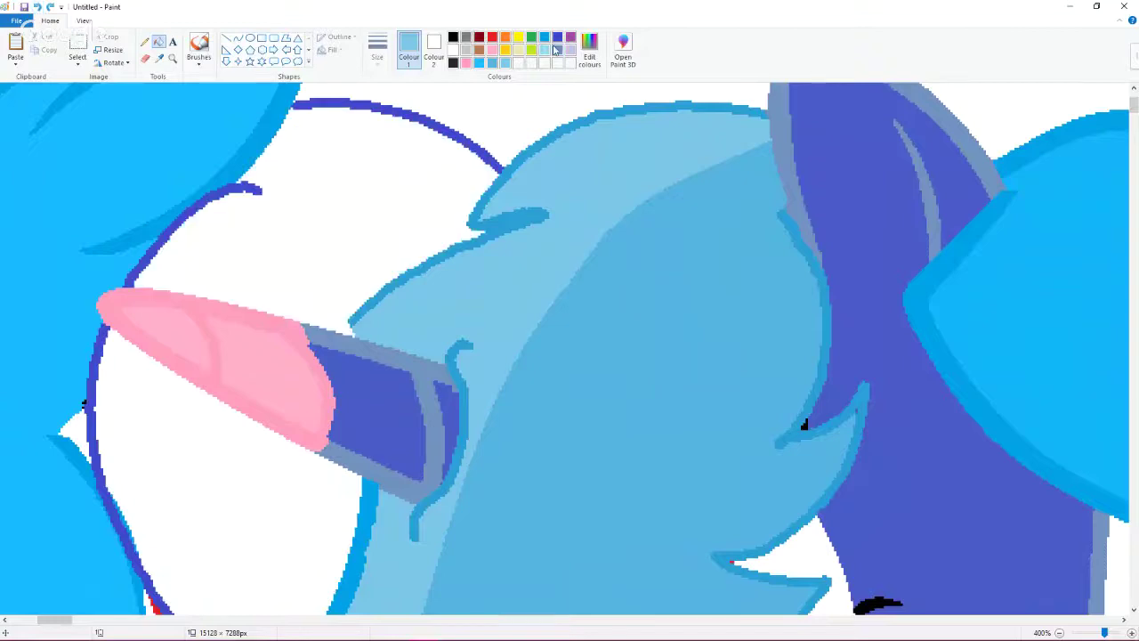
Step: Try filling the upper part of the left pony's forelock with blue-grey
{"action": "left_click", "coordinate": [557, 50]}
{"action": "left_click", "coordinate": [384, 195]}
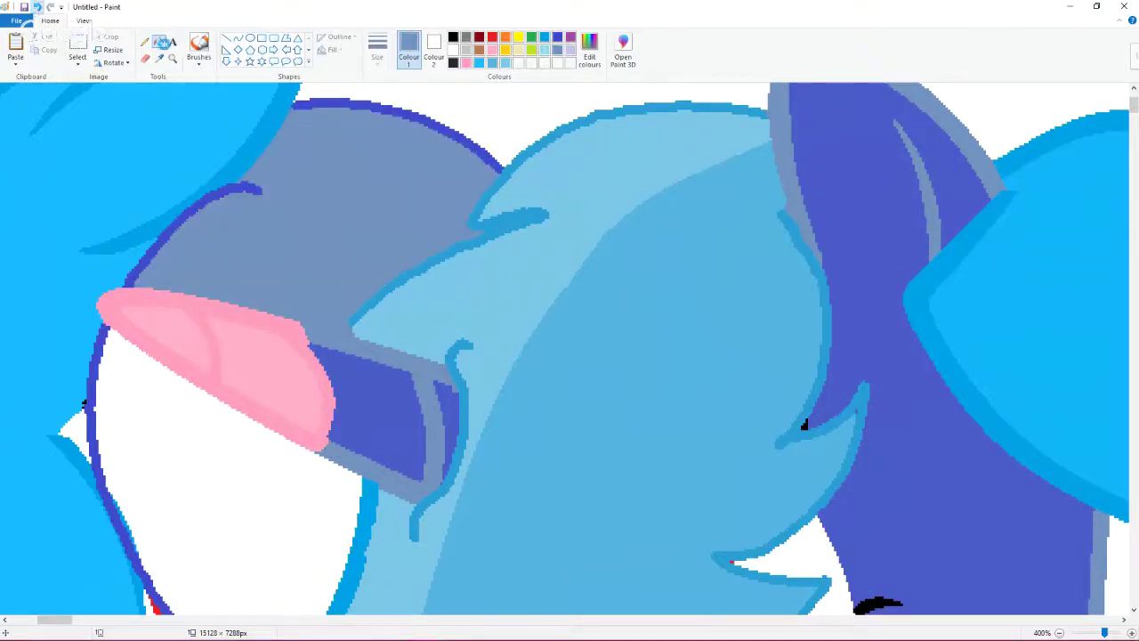
{"action": "key", "text": "ctrl+z"}
Step: Brush white over the top of the indigo forelock outline, sample the pale lavender it produces, and undo the stroke
{"action": "left_click", "coordinate": [160, 57]}
{"action": "left_click", "coordinate": [395, 87]}
{"action": "left_click", "coordinate": [199, 49]}
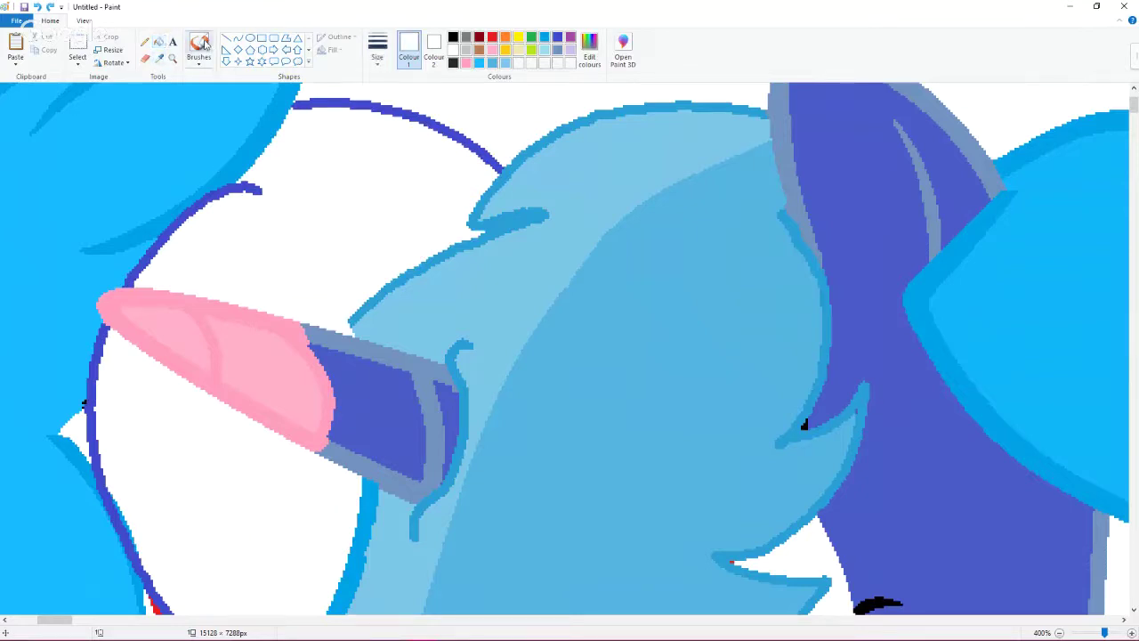
{"action": "left_click_drag", "start_coordinate": [335, 103], "coordinate": [409, 114]}
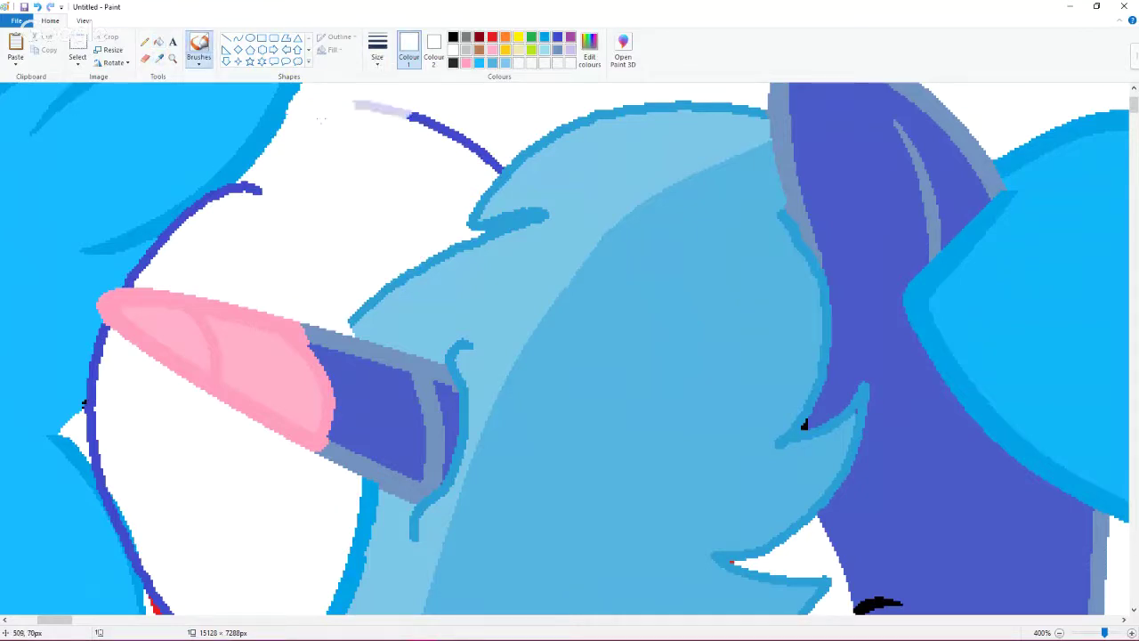
{"action": "left_click", "coordinate": [162, 59]}
{"action": "left_click", "coordinate": [346, 103]}
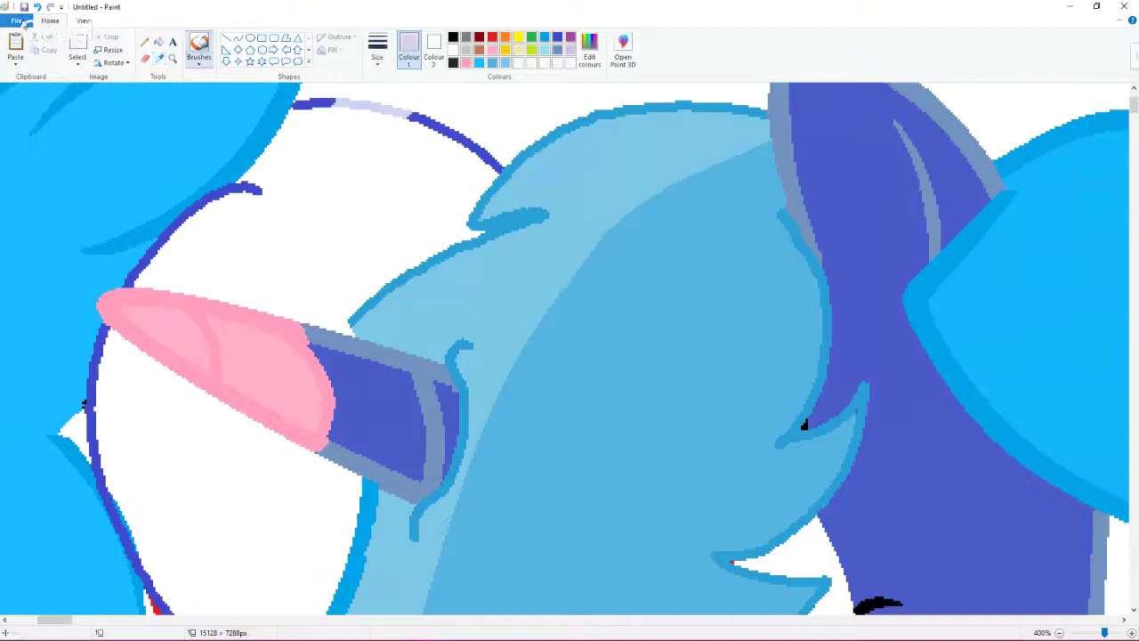
{"action": "left_click", "coordinate": [36, 6]}
Step: Fill the left pony's forelock above and below the horn with the sampled pale lavender
{"action": "left_click", "coordinate": [158, 41]}
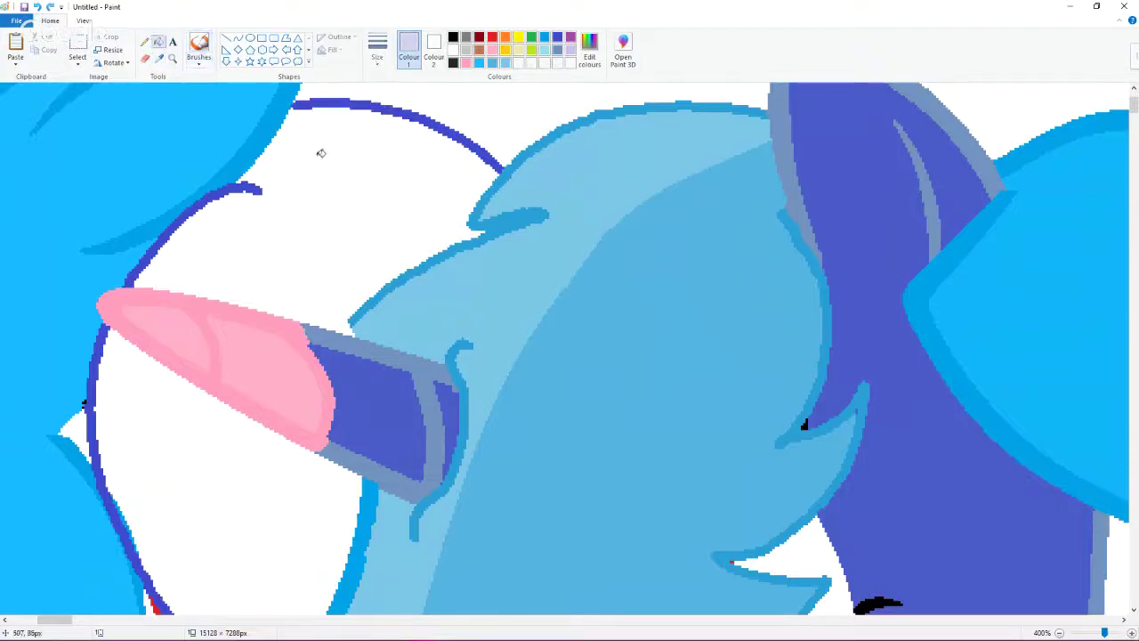
{"action": "left_click", "coordinate": [251, 416]}
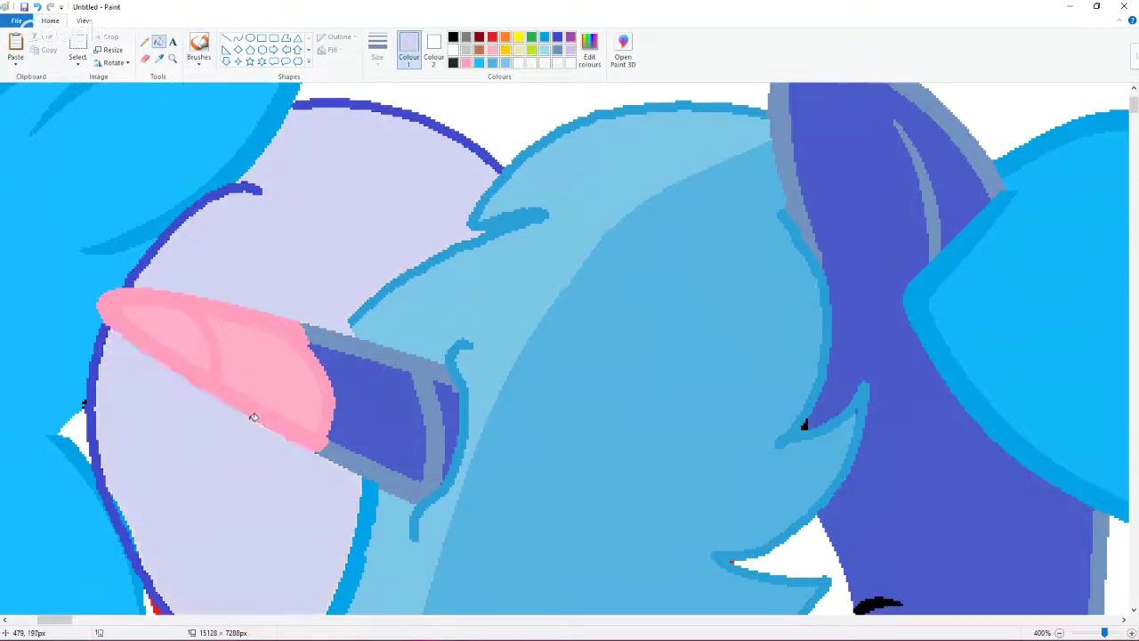
Step: Extend the right pony's mane outline down to the horn, pencilling the gap with the sampled light mane blue and the outline blue
{"action": "left_click", "coordinate": [160, 58]}
{"action": "left_click", "coordinate": [389, 102]}
{"action": "mouse_move", "coordinate": [359, 311]}
{"action": "left_mouse_down"}
{"action": "mouse_move", "coordinate": [347, 327]}
{"action": "mouse_move", "coordinate": [353, 319]}
{"action": "left_mouse_up"}
{"action": "left_click", "coordinate": [161, 55]}
{"action": "left_click", "coordinate": [360, 332]}
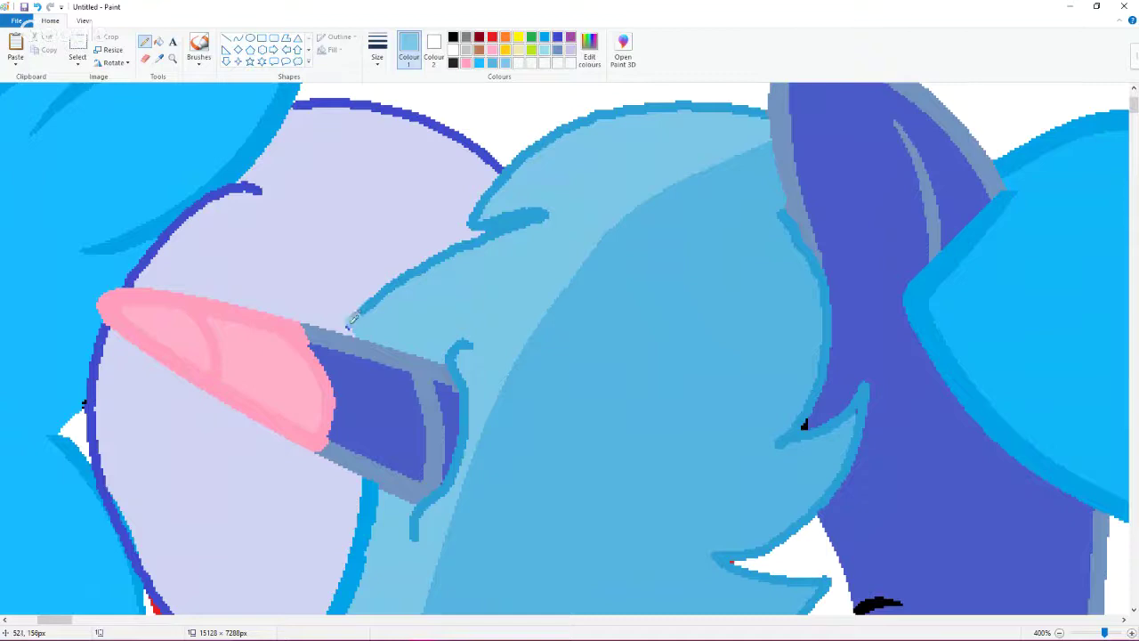
{"action": "left_click", "coordinate": [160, 57]}
{"action": "left_click", "coordinate": [526, 217]}
{"action": "scroll", "coordinate": [556, 387], "scroll_direction": "up", "scroll_amount": 3}
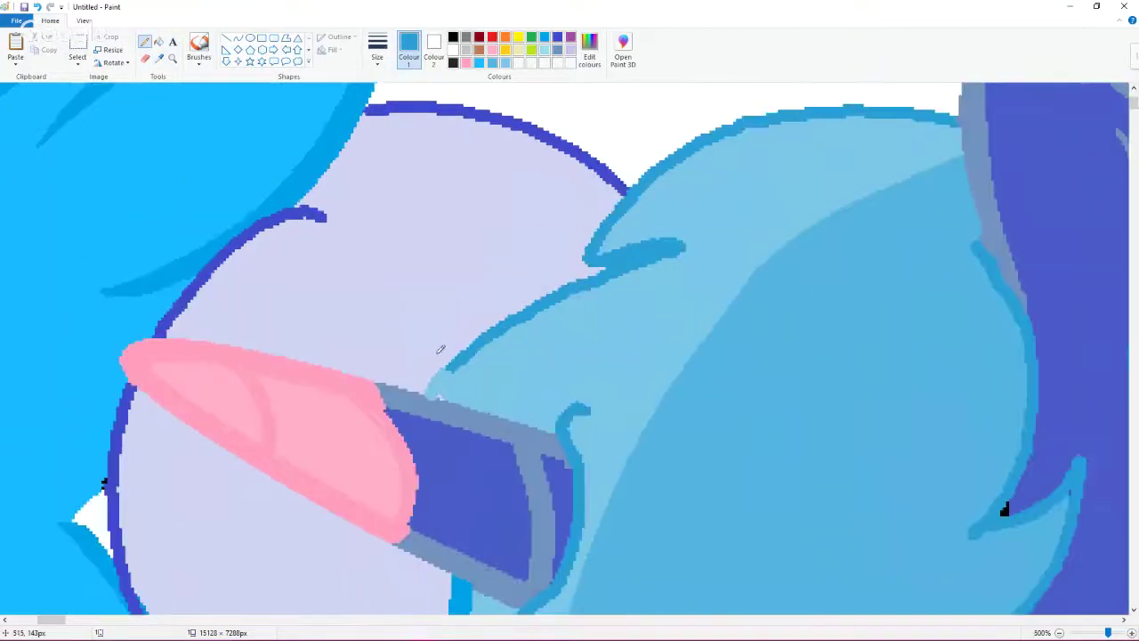
{"action": "left_click_drag", "start_coordinate": [630, 478], "coordinate": [605, 518]}
Step: Mix a lighter indigo (Red 96, Green 104, Blue 213) from the outline colour and fill the left pony's forelock above and below the horn
{"action": "left_click", "coordinate": [589, 49]}
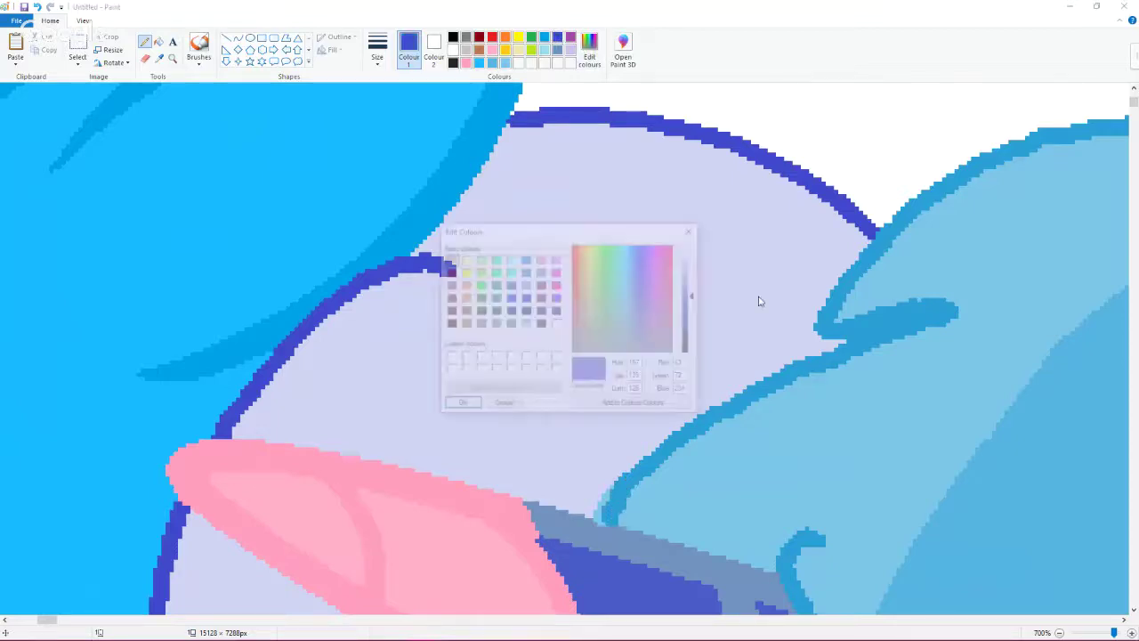
{"action": "left_click_drag", "start_coordinate": [693, 294], "coordinate": [693, 289]}
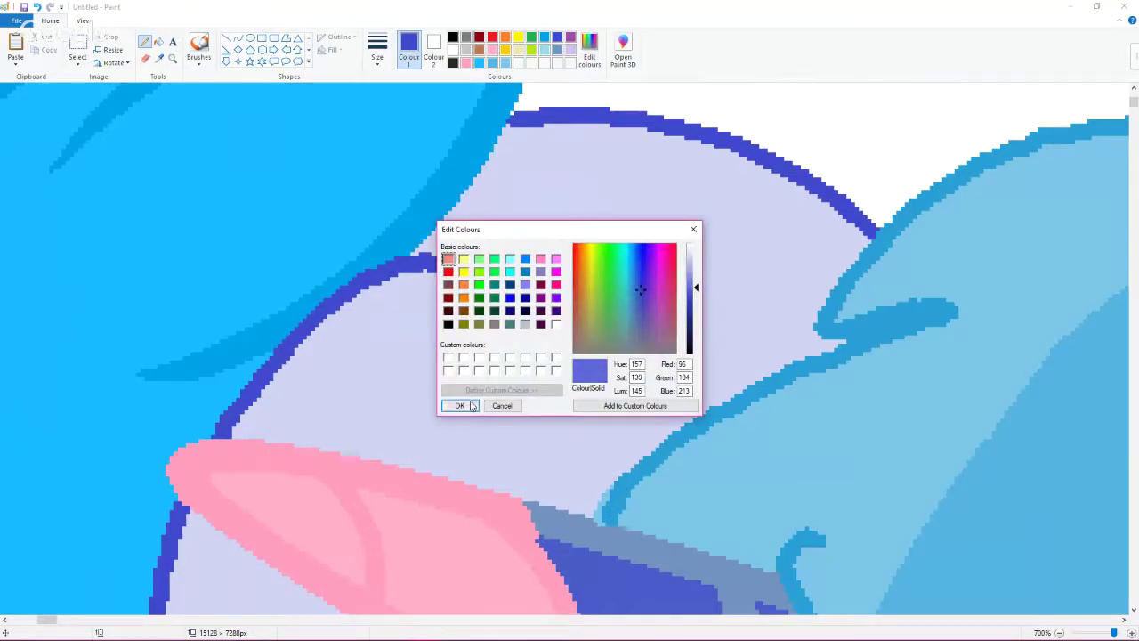
{"action": "left_click", "coordinate": [460, 405]}
{"action": "left_click", "coordinate": [158, 44]}
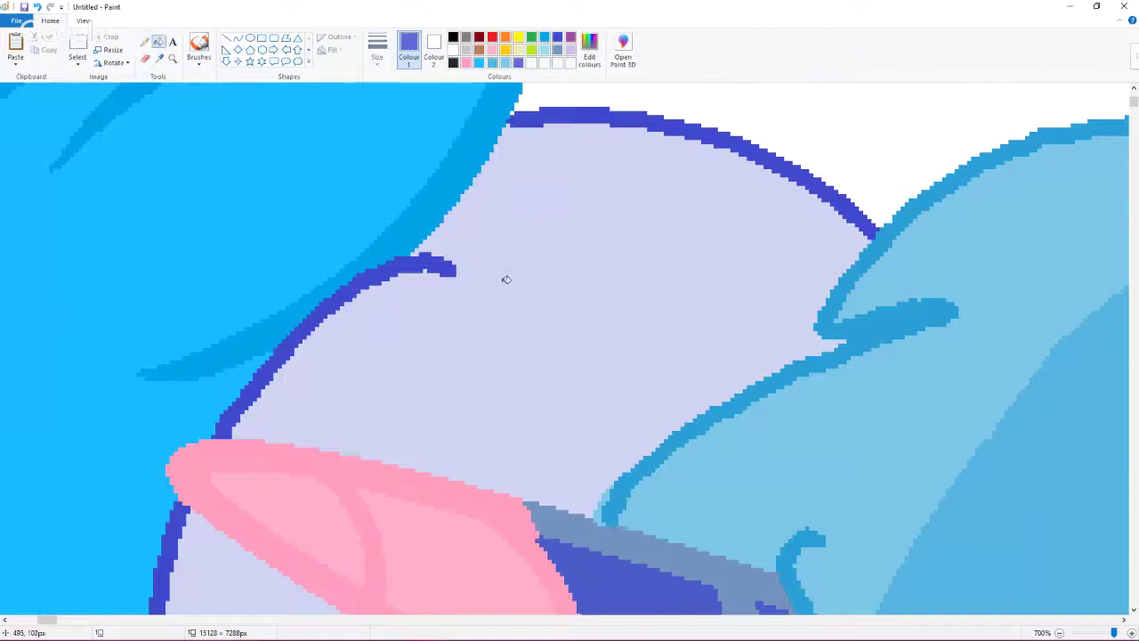
{"action": "left_click", "coordinate": [505, 279]}
{"action": "key", "text": "ctrl+z"}
{"action": "scroll", "coordinate": [504, 278], "scroll_direction": "down", "scroll_amount": 5}
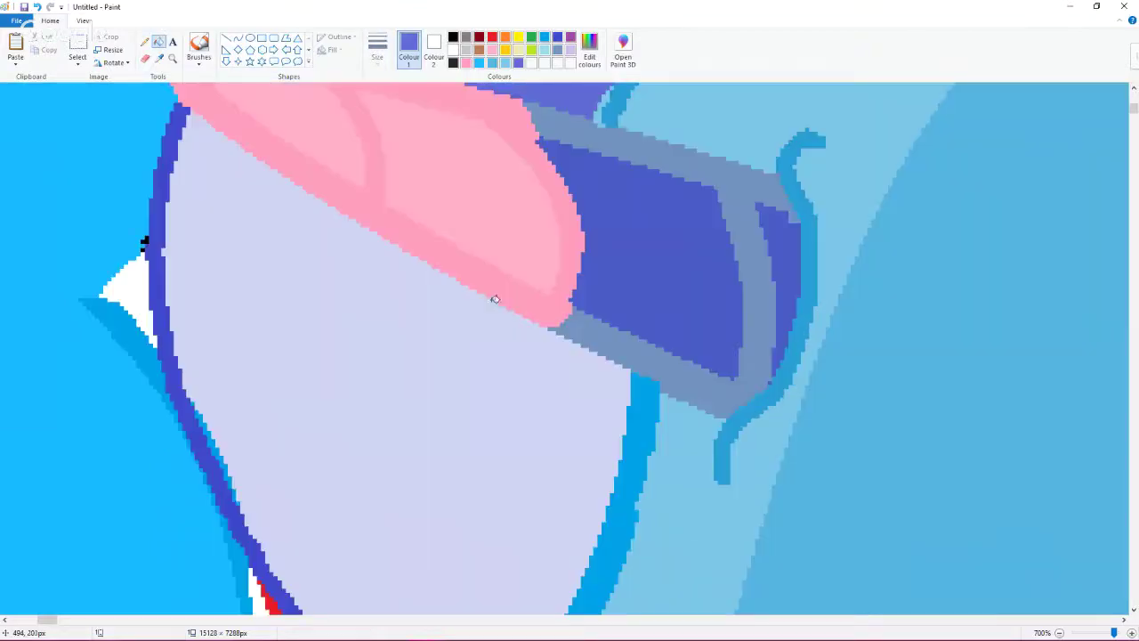
{"action": "left_click", "coordinate": [455, 326]}
{"action": "scroll", "coordinate": [484, 323], "scroll_direction": "down", "scroll_amount": 4}
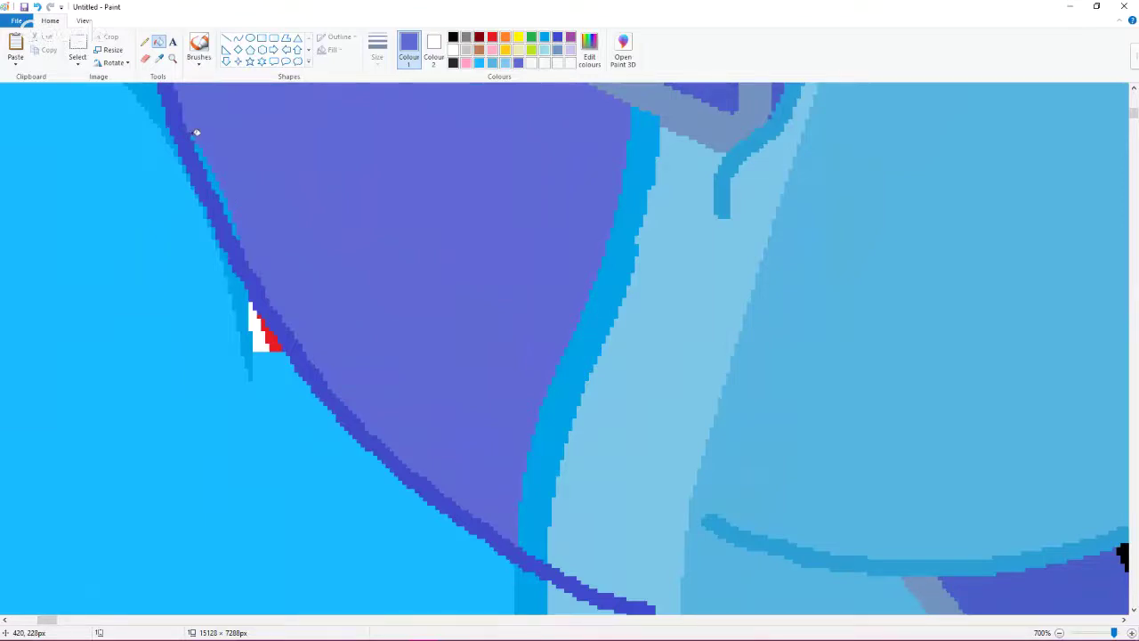
Step: Fill the small gap between the left pony's muzzle and the right pony's mane, plus the left pony's spiky mane, with the same lighter indigo
{"action": "scroll", "coordinate": [455, 309], "scroll_direction": "down", "scroll_amount": 5}
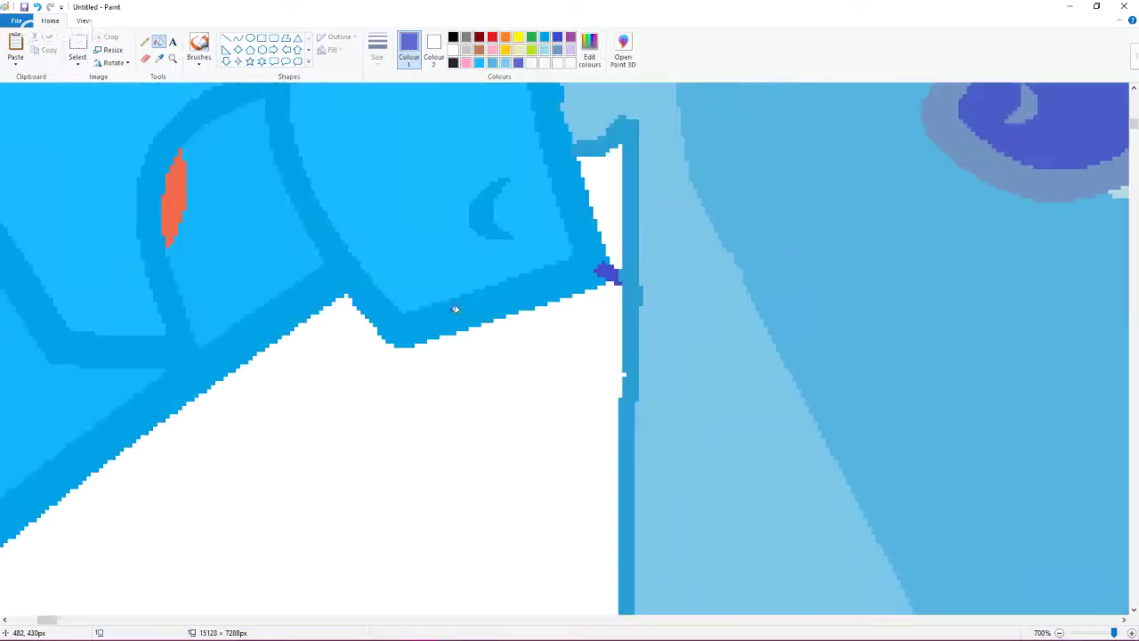
{"action": "left_click", "coordinate": [604, 198]}
{"action": "scroll", "coordinate": [265, 322], "scroll_direction": "down", "scroll_amount": 8, "text": "ctrl"}
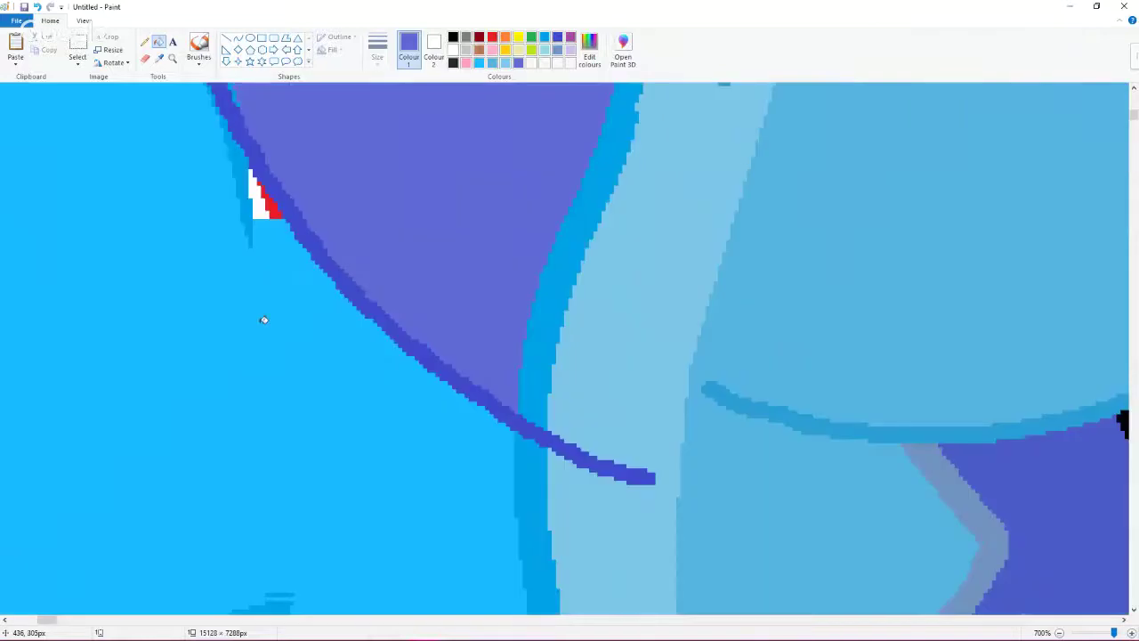
{"action": "scroll", "coordinate": [162, 286], "scroll_direction": "down", "scroll_amount": 1, "text": "ctrl"}
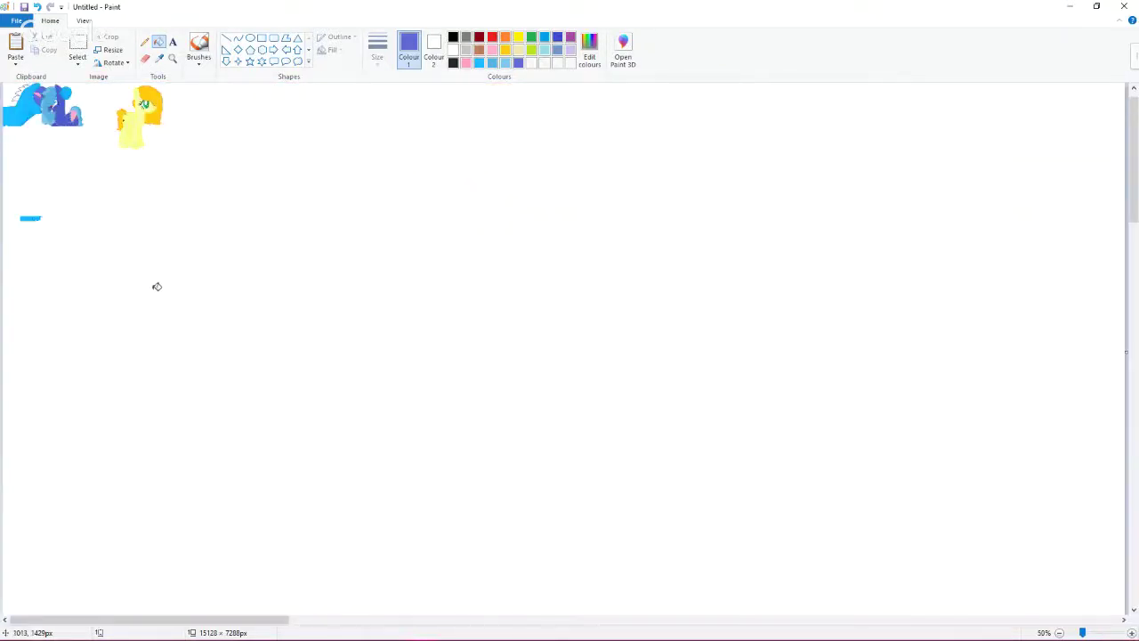
{"action": "scroll", "coordinate": [156, 286], "scroll_direction": "up", "scroll_amount": 4, "text": "ctrl"}
{"action": "scroll", "coordinate": [156, 286], "scroll_direction": "up", "scroll_amount": 1, "text": "ctrl"}
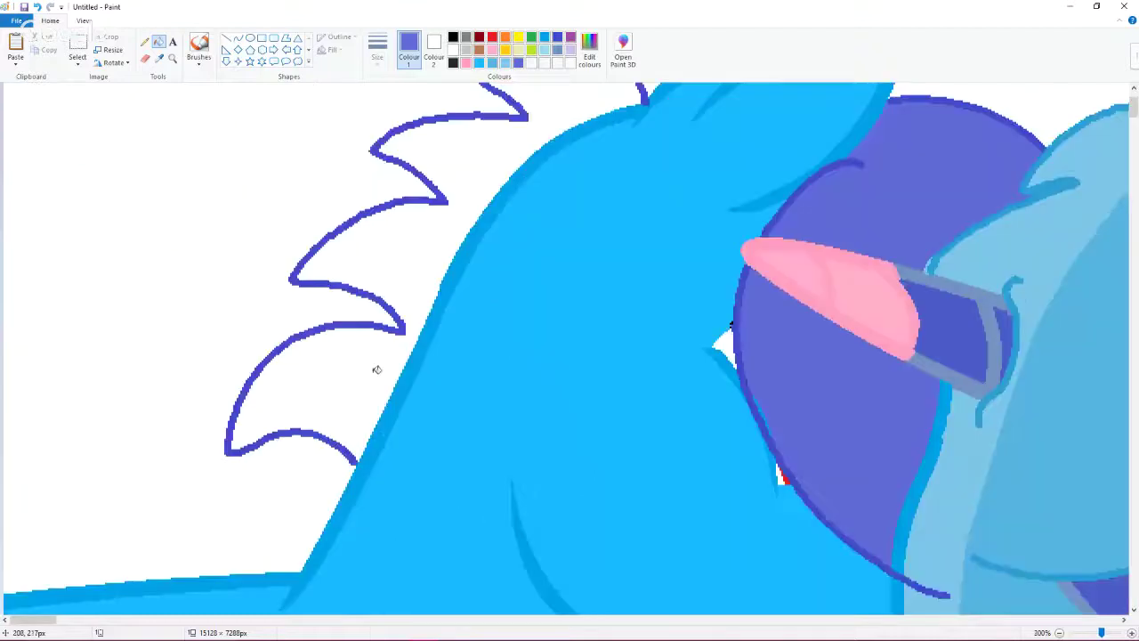
{"action": "left_click", "coordinate": [352, 431]}
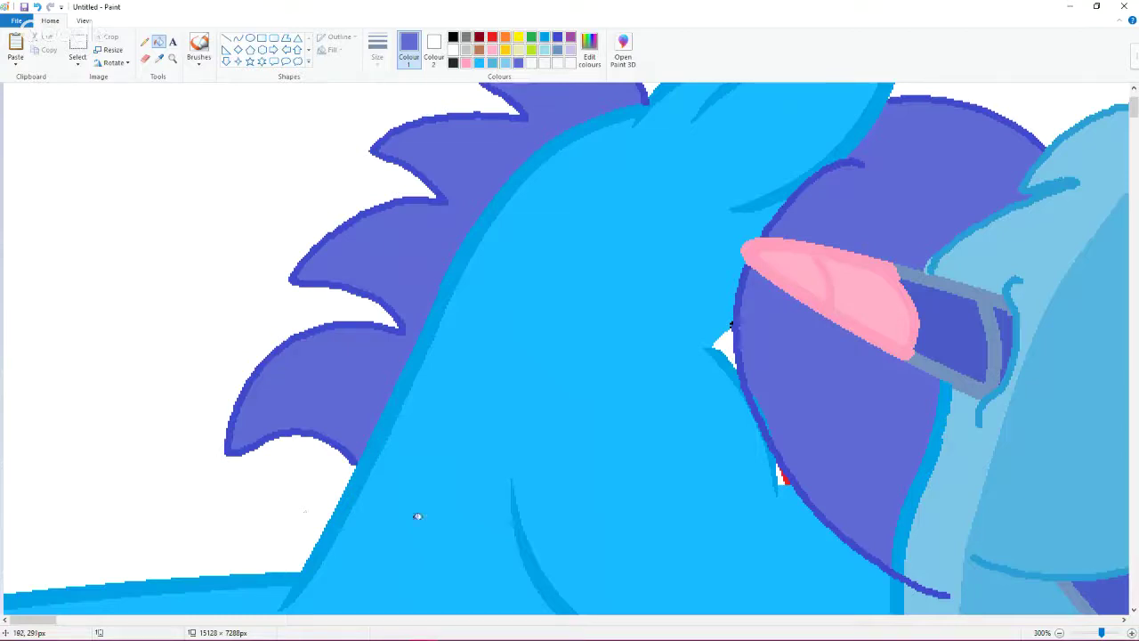
Step: Switch to Discord and post "i'm livestreaming and then im gonna go for dinner then finishes building stuff for a roleplay" in the MC FAMZ chat
{"action": "mouse_move", "coordinate": [418, 637]}
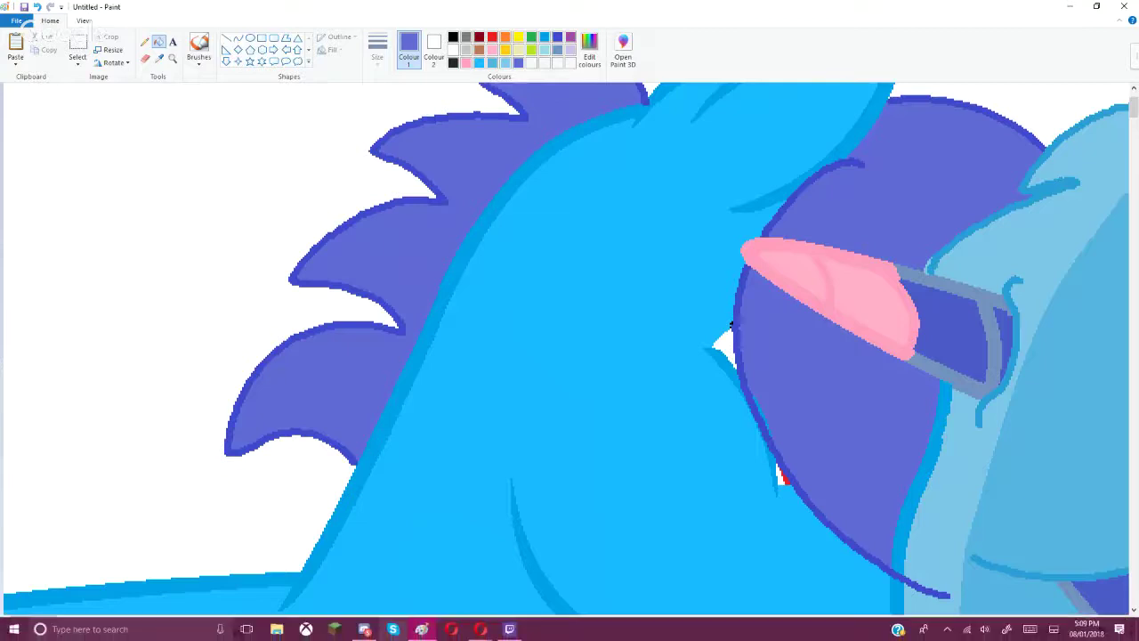
{"action": "left_click", "coordinate": [365, 629]}
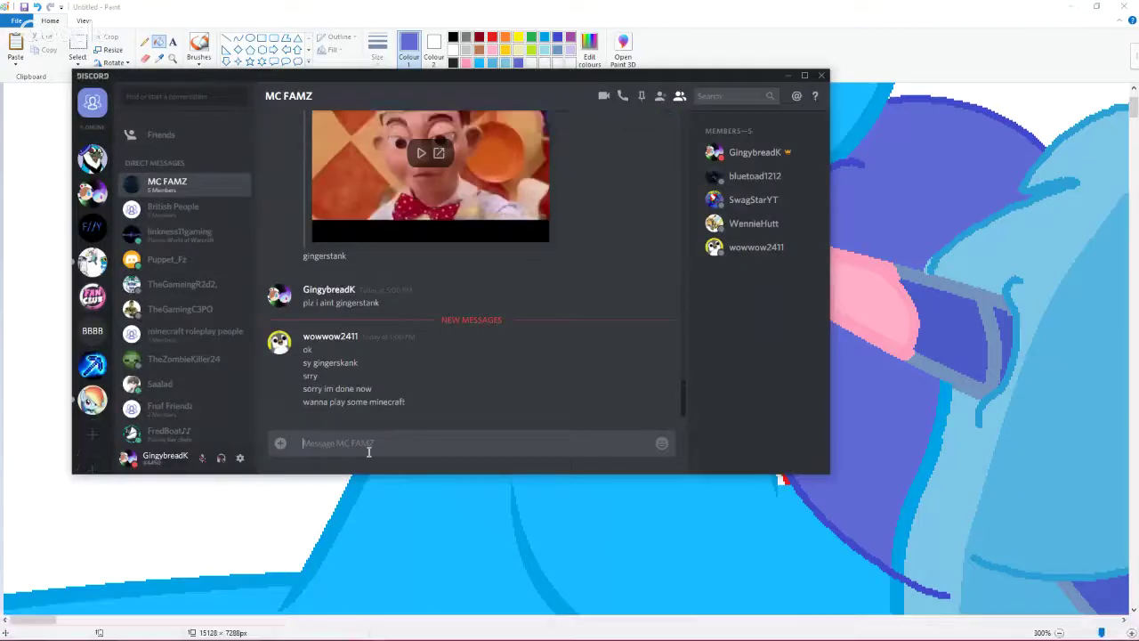
{"action": "left_click", "coordinate": [455, 433]}
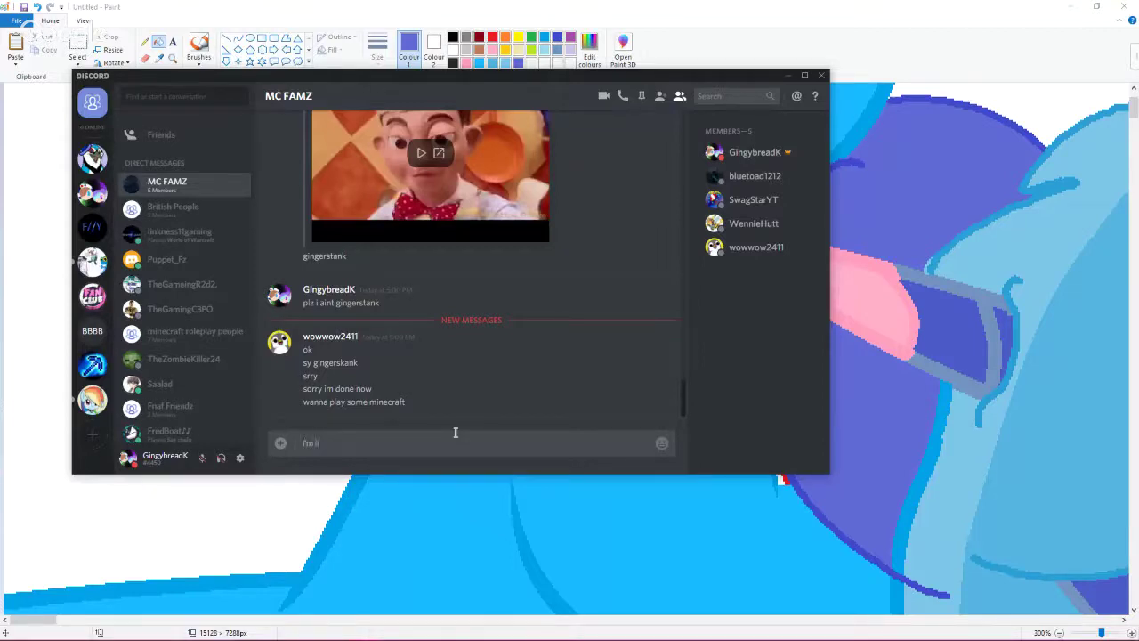
{"action": "type", "text": "I'm liestreaming"}
{"action": "type", "text": "iv"}
{"action": "type", "text": " and y"}
{"action": "type", "text": "hen im gonna go for d"}
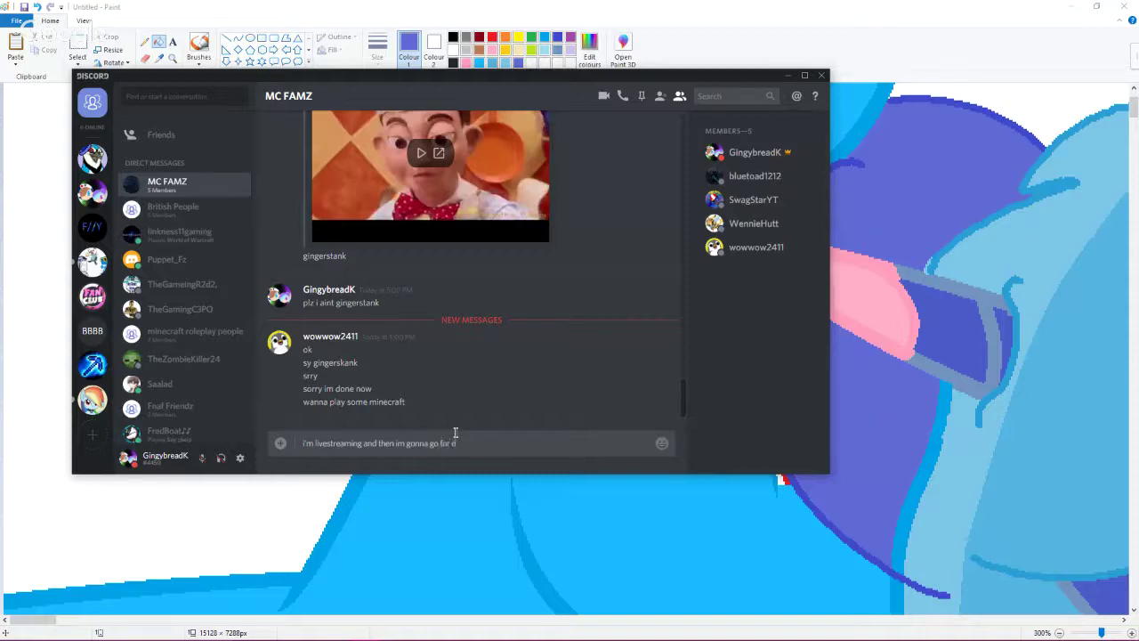
{"action": "type", "text": "then finishes building stuff for a roleplay"}
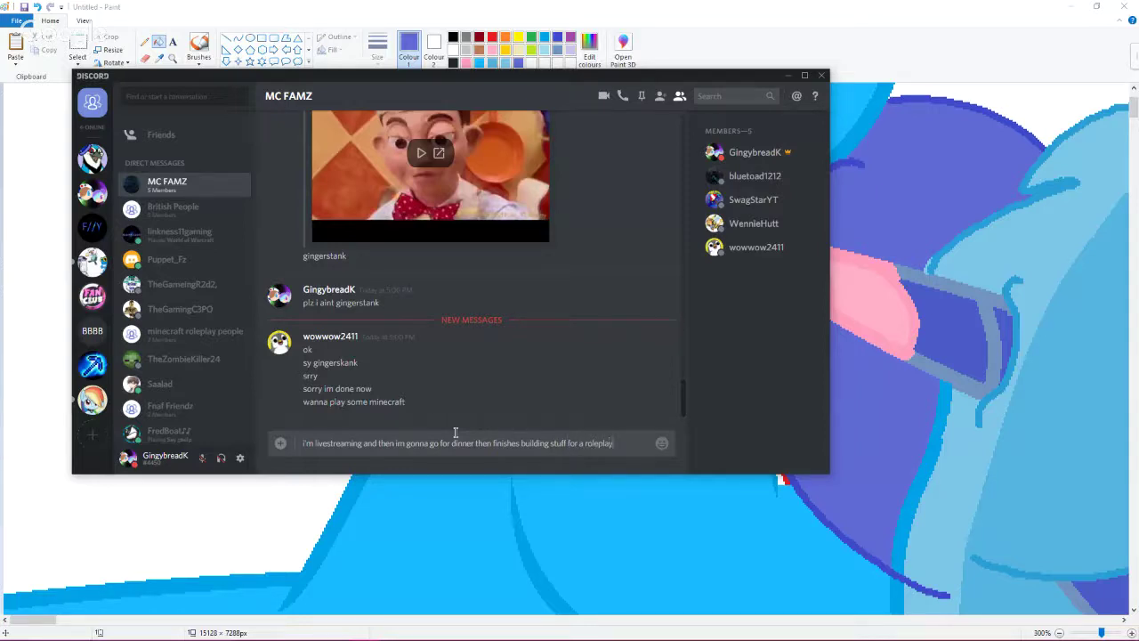
{"action": "key", "text": "Return"}
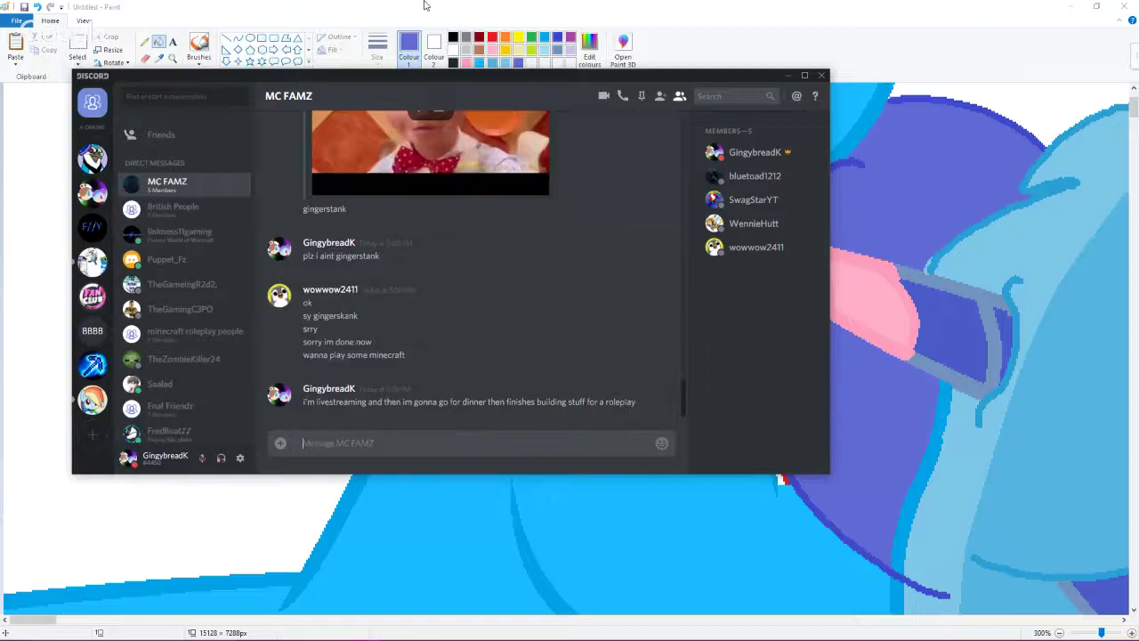
{"action": "left_click", "coordinate": [469, 65]}
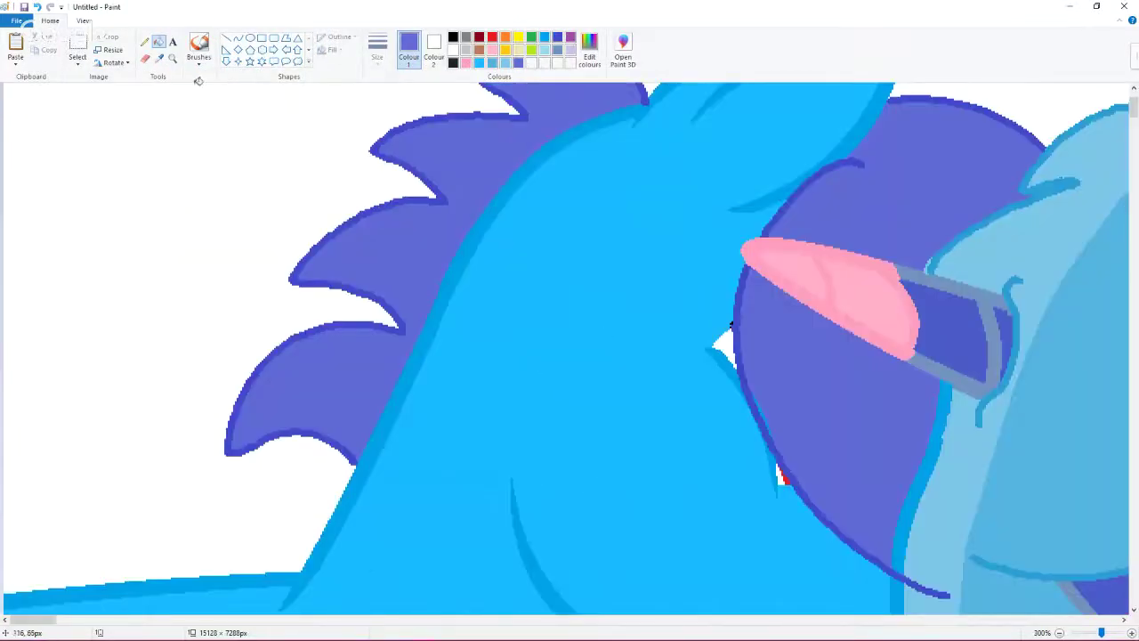
Step: Sample the mane's light indigo as Colour 2 and try filling the lower forelock with the left pony's darker outline blue
{"action": "left_click", "coordinate": [145, 58]}
{"action": "left_click", "coordinate": [159, 58]}
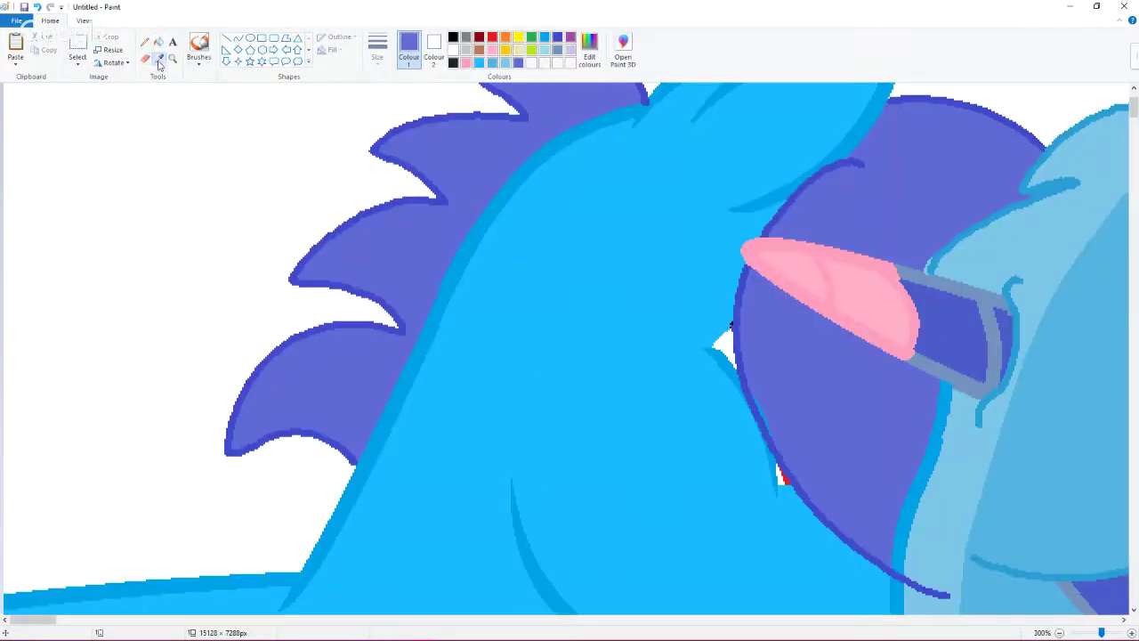
{"action": "right_click", "coordinate": [464, 212]}
{"action": "left_click", "coordinate": [158, 58]}
{"action": "left_click", "coordinate": [579, 240]}
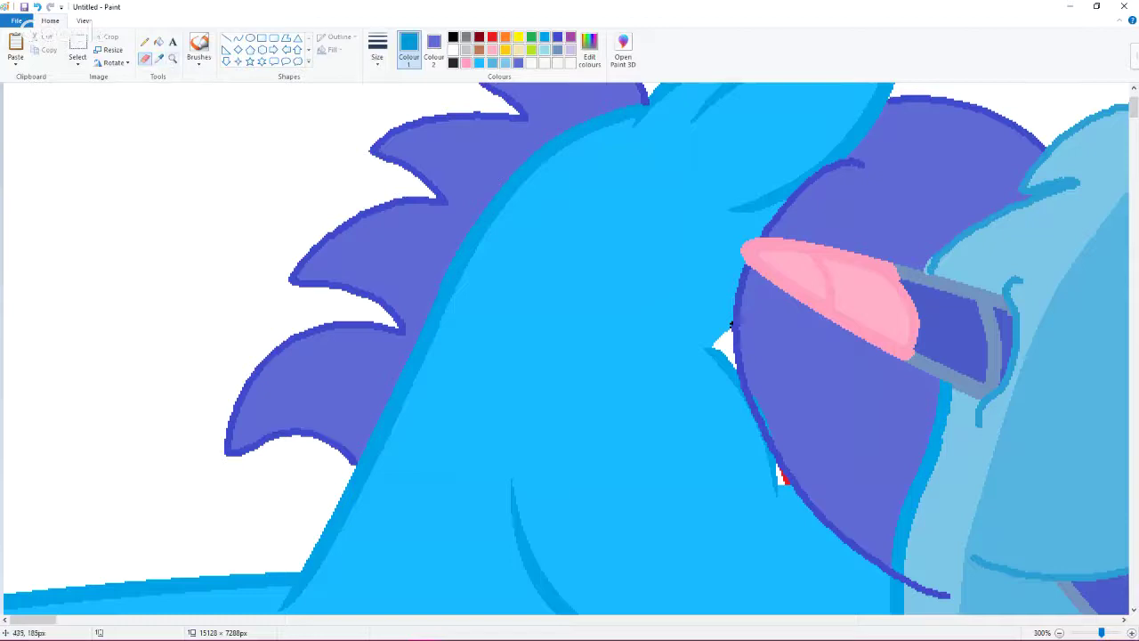
{"action": "left_click", "coordinate": [159, 41]}
{"action": "left_click", "coordinate": [810, 352]}
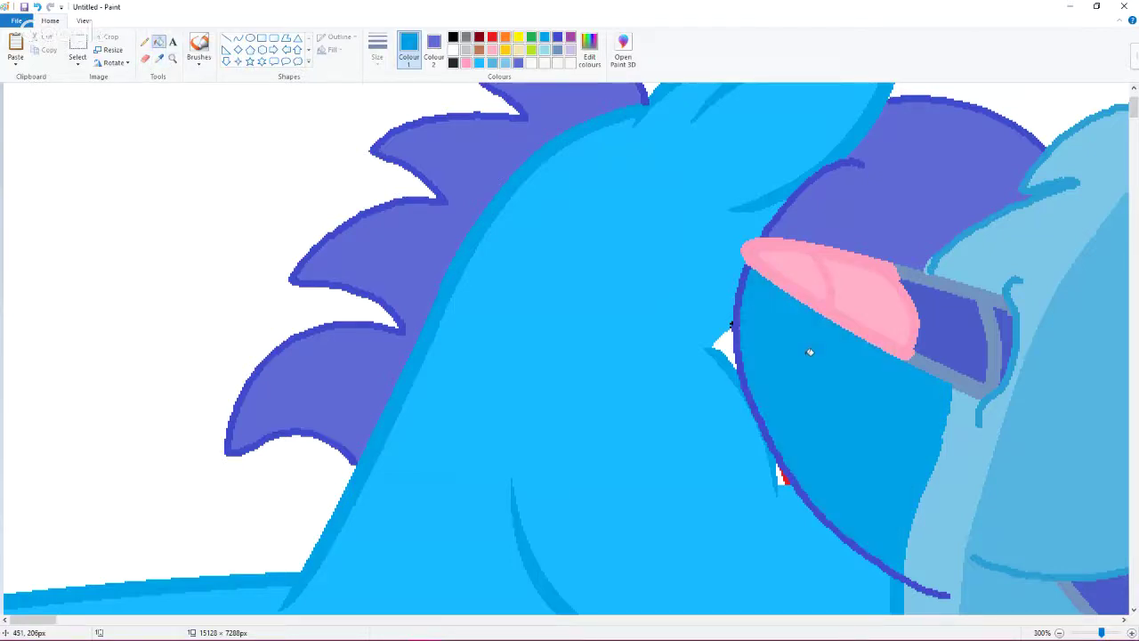
{"action": "key", "text": "ctrl+z"}
Step: Delete the yellow reference pony and the stray light-blue fragment lying below the two-pony drawing
{"action": "scroll", "coordinate": [810, 352], "scroll_direction": "down", "scroll_amount": 5}
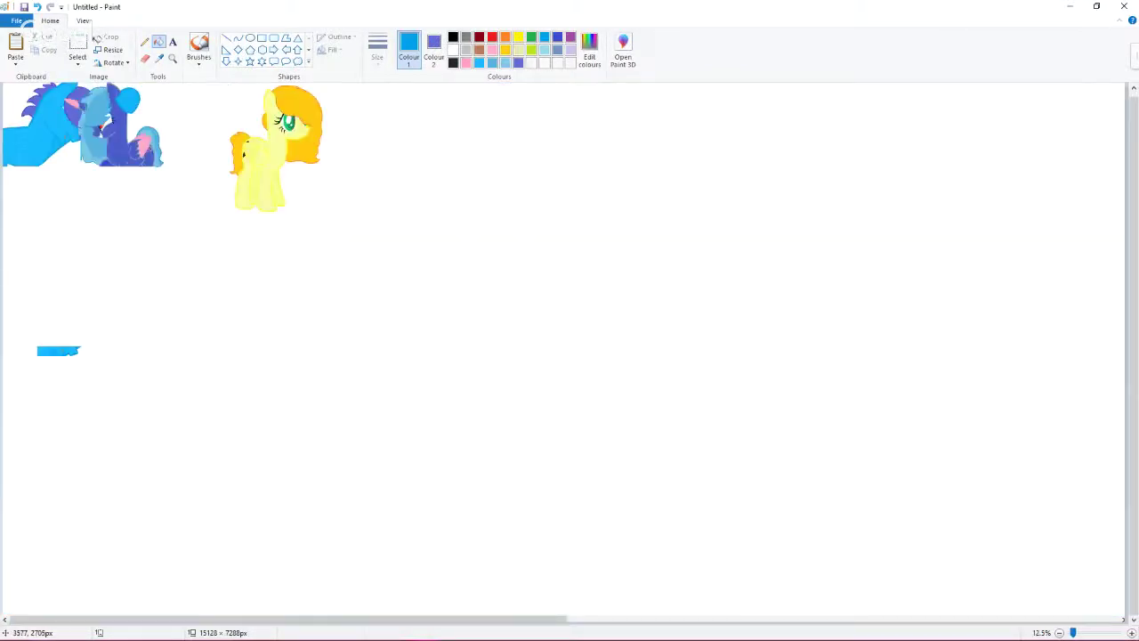
{"action": "left_click", "coordinate": [78, 44]}
{"action": "scroll", "coordinate": [163, 110], "scroll_direction": "up", "scroll_amount": 1}
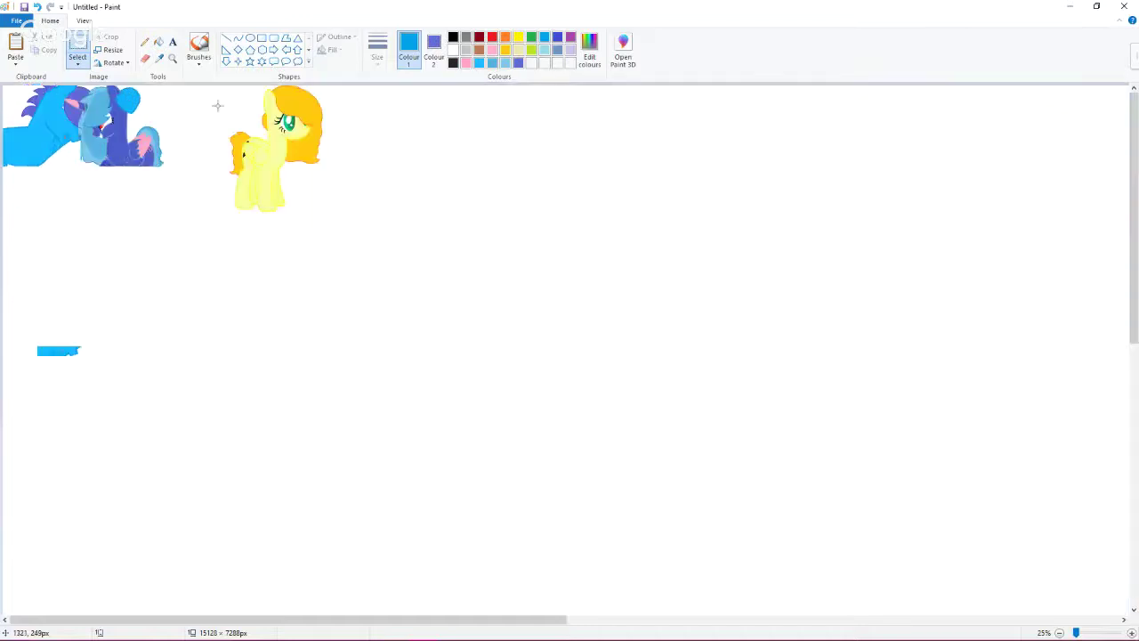
{"action": "left_click_drag", "start_coordinate": [203, 89], "coordinate": [366, 250]}
{"action": "right_click", "coordinate": [236, 193]}
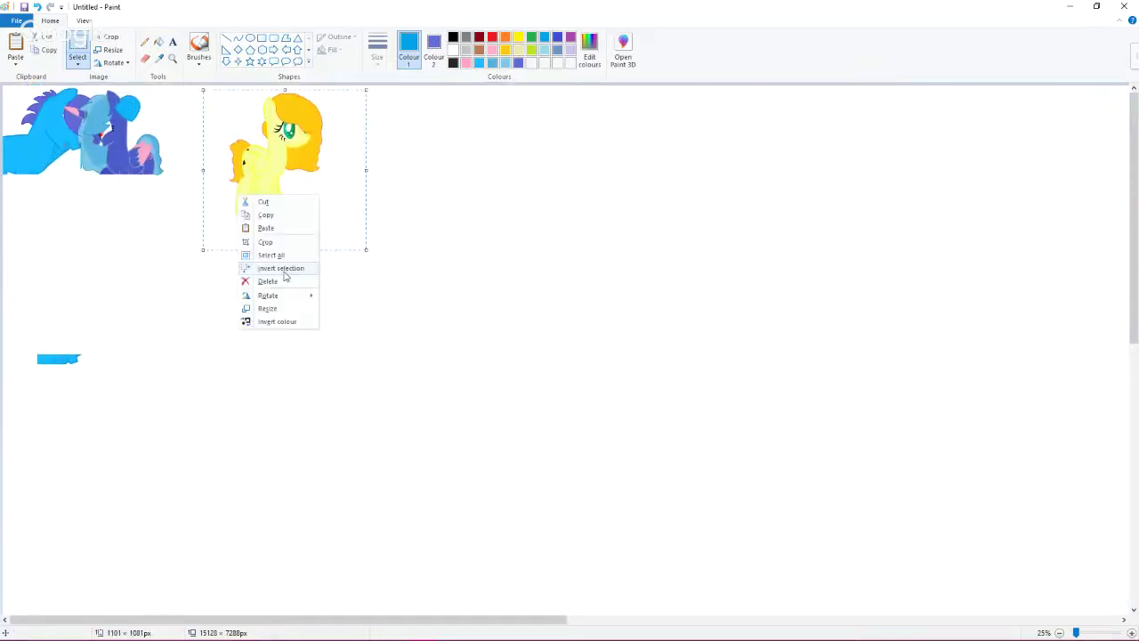
{"action": "left_click", "coordinate": [27, 312]}
{"action": "key", "text": "Delete"}
{"action": "left_click_drag", "start_coordinate": [20, 323], "coordinate": [116, 405]}
{"action": "right_click", "coordinate": [25, 383]}
{"action": "left_click", "coordinate": [50, 466]}
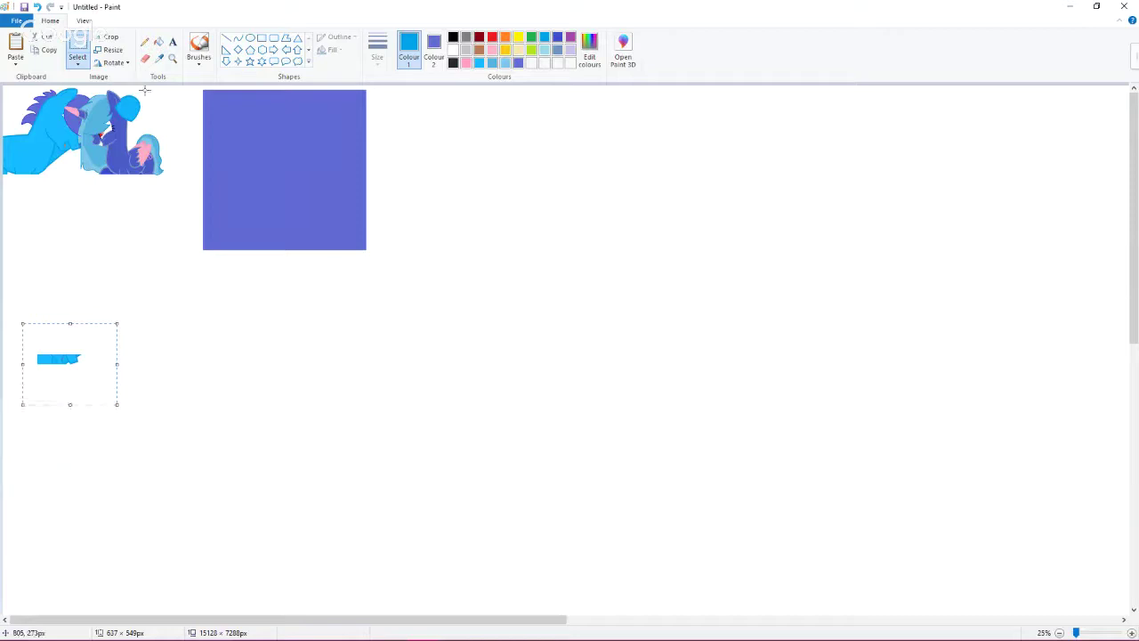
Step: Turn the two leftover indigo rectangles on the empty canvas white
{"action": "left_click", "coordinate": [158, 42]}
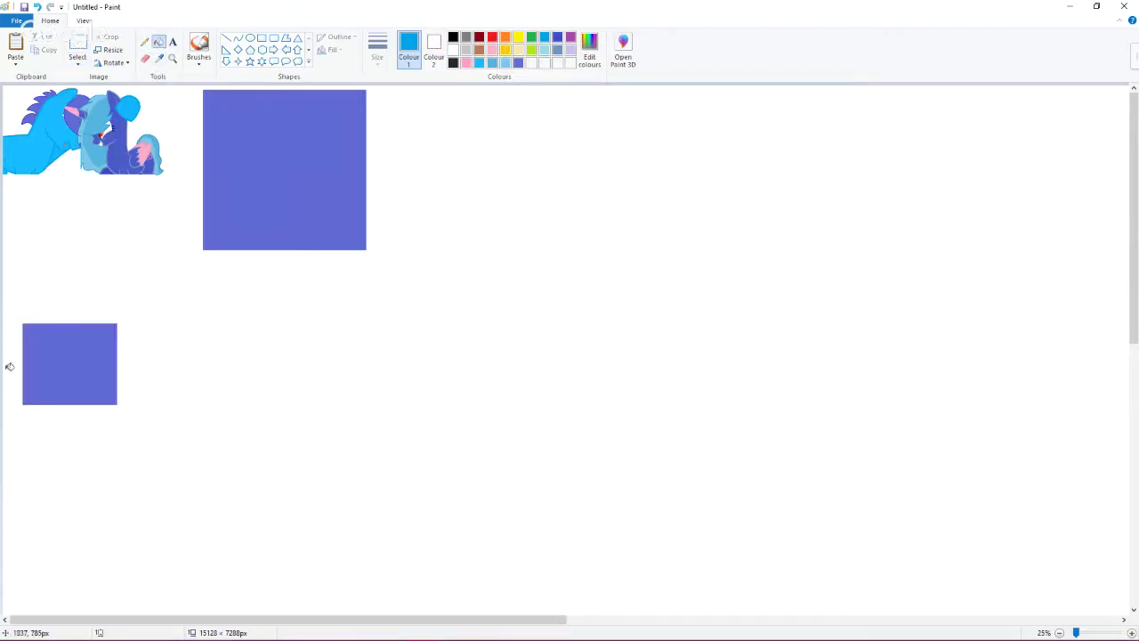
{"action": "key", "text": "ctrl+z"}
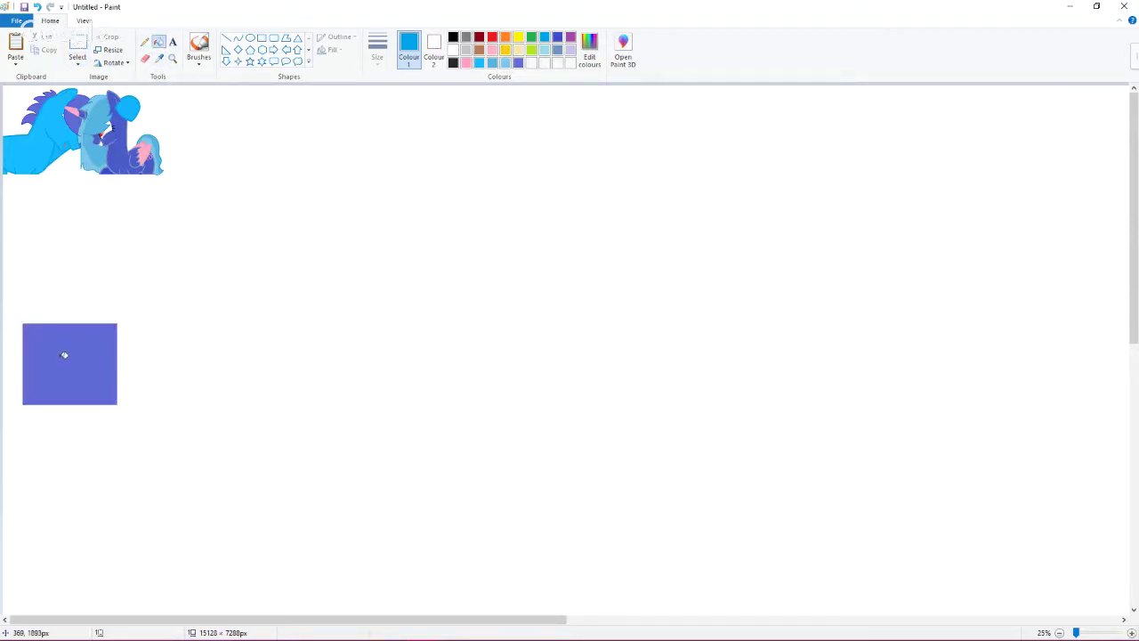
{"action": "key", "text": "ctrl+z"}
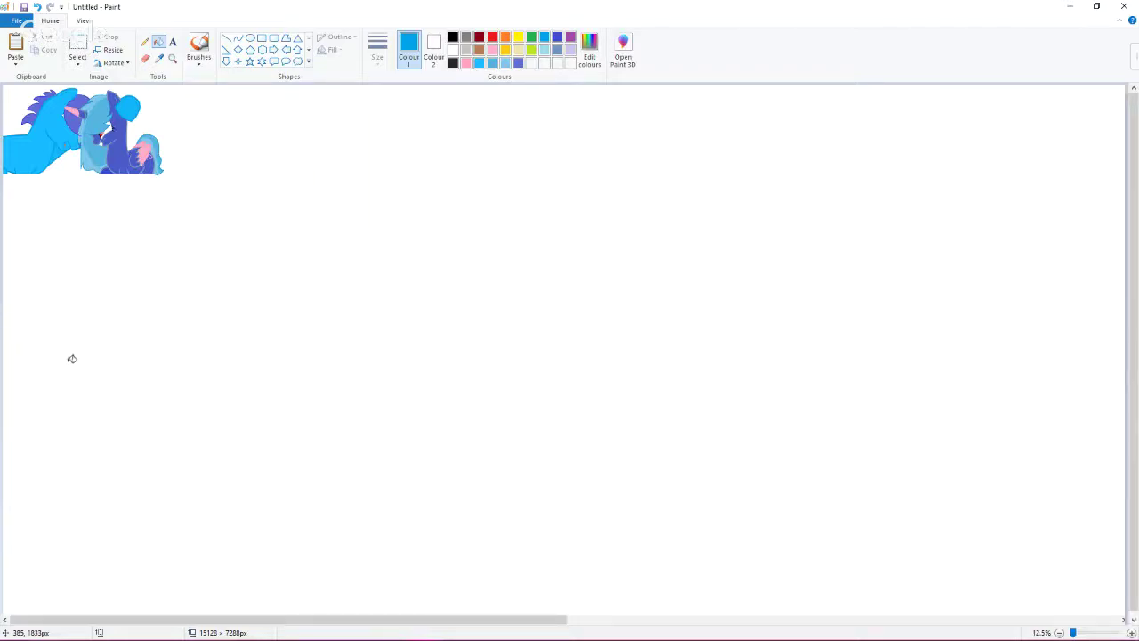
Step: Shrink the canvas around the two ponies to 1152 px wide and about 608 px high, trimming the remaining white strip below them
{"action": "scroll", "coordinate": [588, 448], "scroll_direction": "down", "scroll_amount": 1}
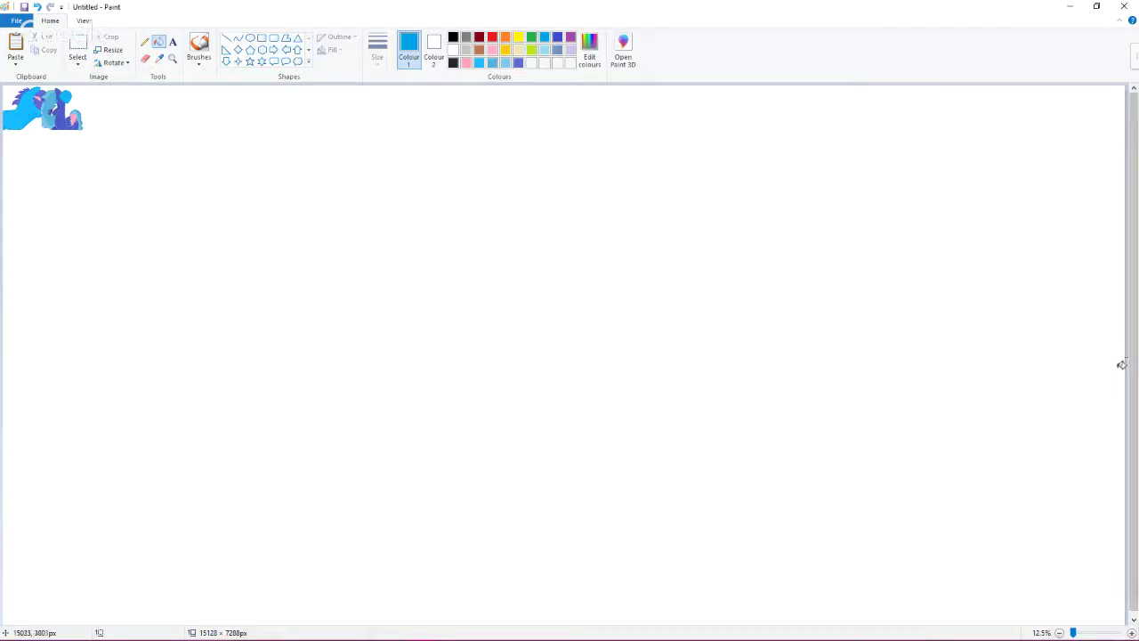
{"action": "left_click_drag", "start_coordinate": [1125, 358], "coordinate": [88, 301]}
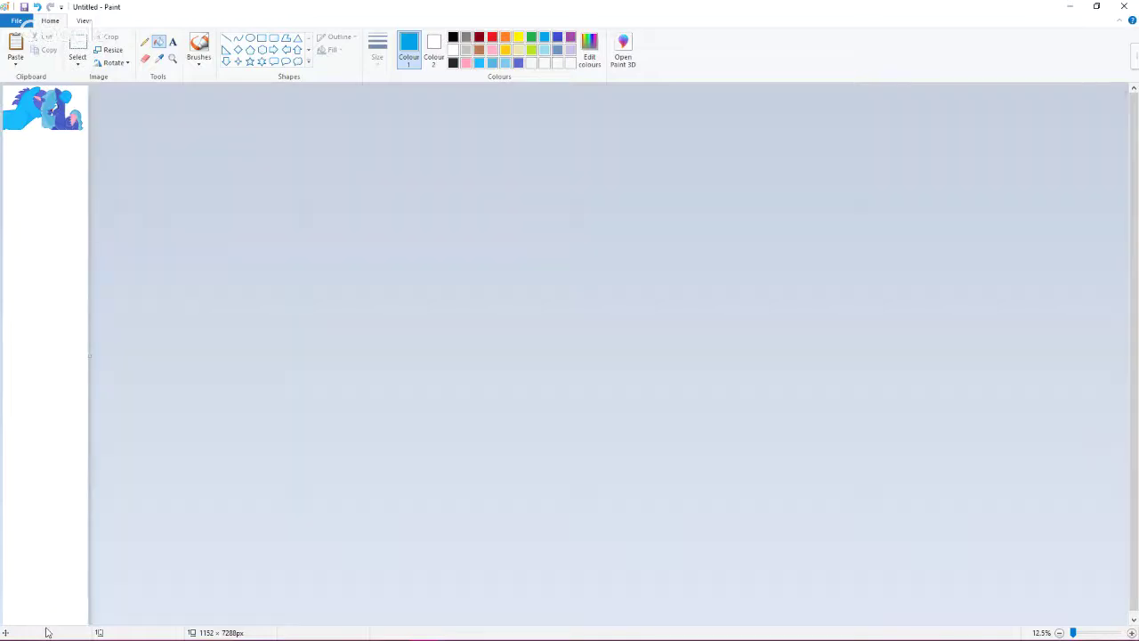
{"action": "left_click_drag", "start_coordinate": [48, 632], "coordinate": [41, 131]}
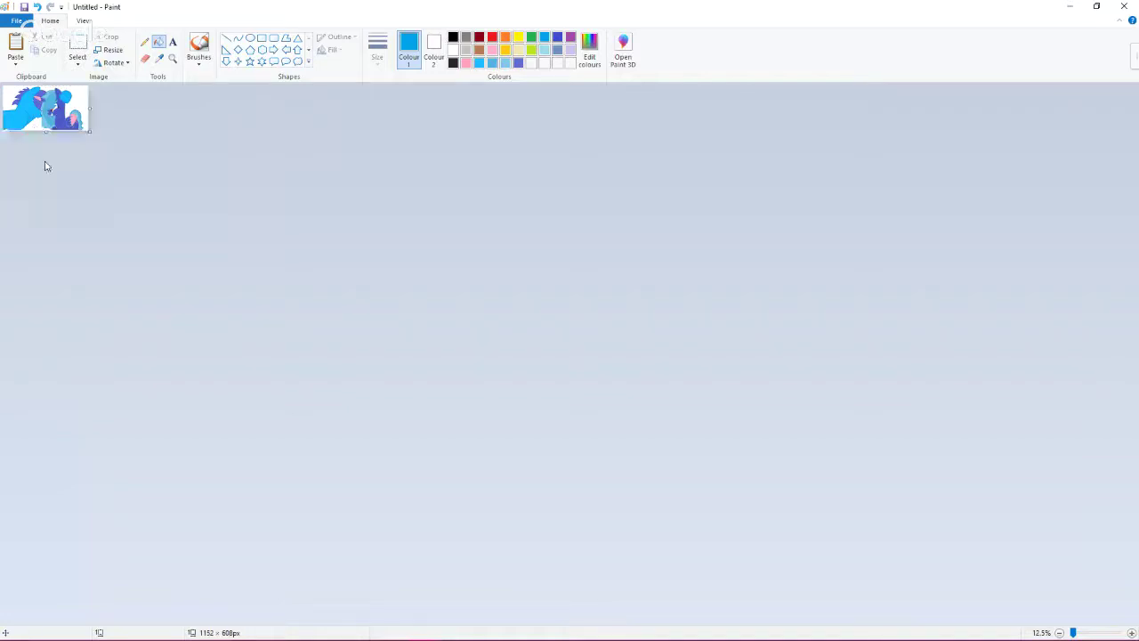
{"action": "scroll", "coordinate": [46, 166], "scroll_direction": "up", "scroll_amount": 3}
{"action": "left_click_drag", "start_coordinate": [344, 448], "coordinate": [342, 440]}
Step: Switch to the Opera browser, view the original pony base image, and open the YouTube live stream's event settings
{"action": "mouse_move", "coordinate": [418, 634]}
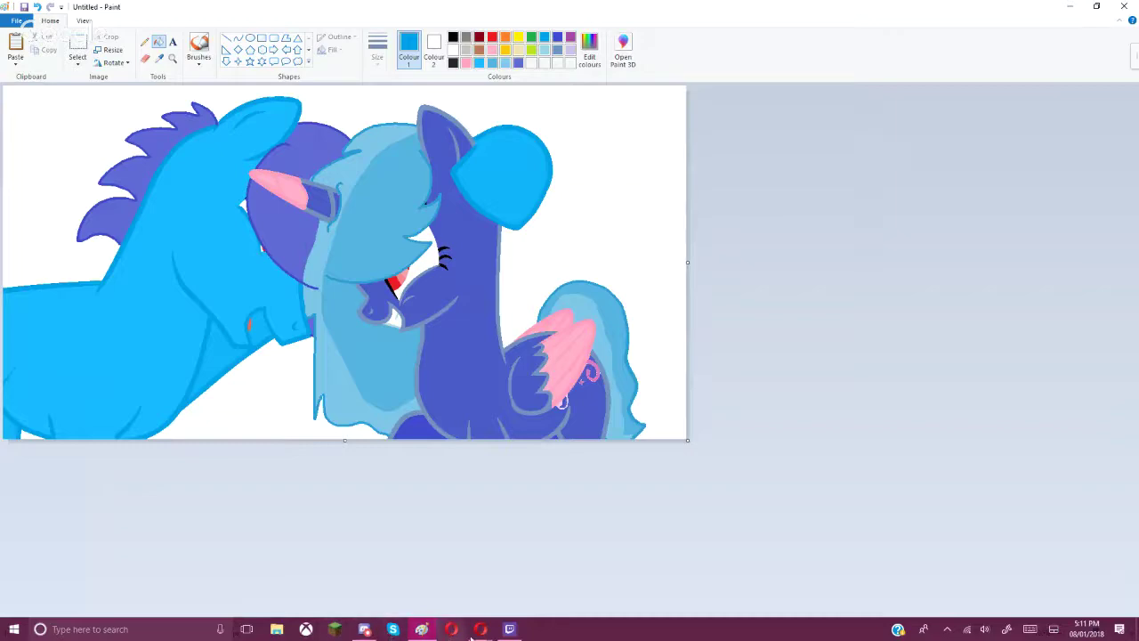
{"action": "mouse_move", "coordinate": [481, 629]}
{"action": "left_click", "coordinate": [350, 571]}
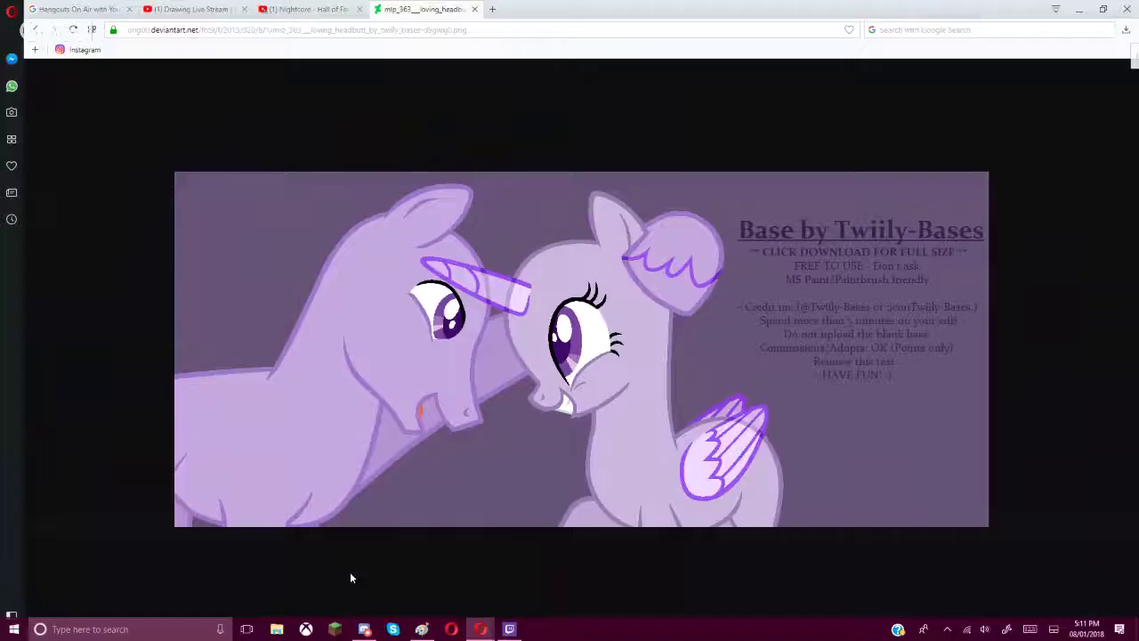
{"action": "left_click", "coordinate": [176, 13]}
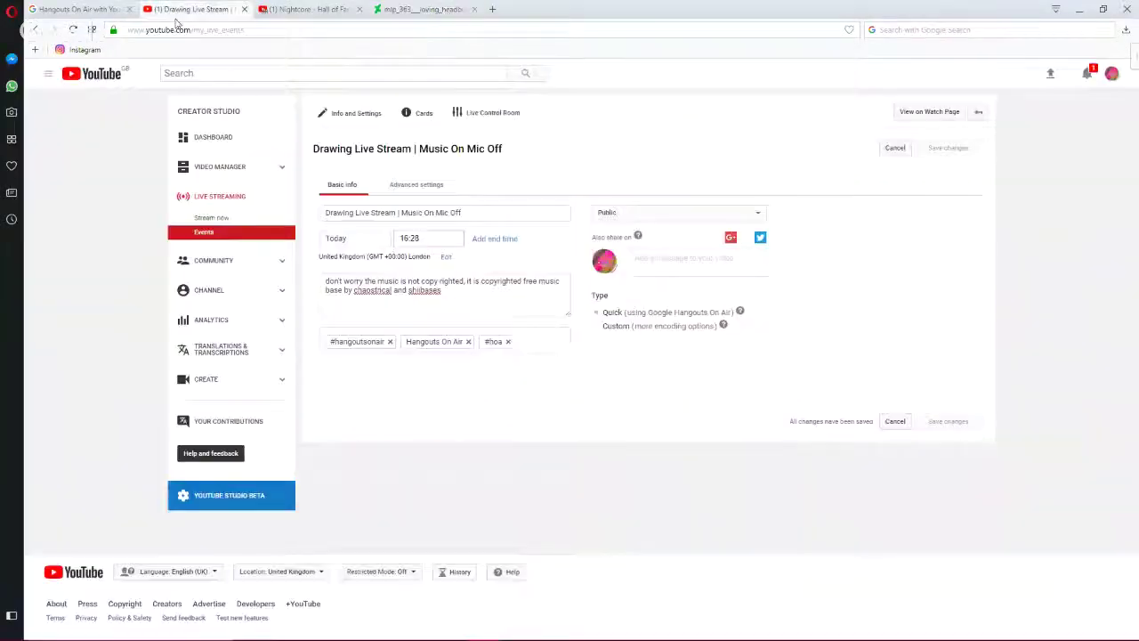
Step: On the Nightcore video page, dismiss the banner ad and play the suggested video "Nightcore - Look What You Made Me Do"
{"action": "left_click", "coordinate": [285, 10]}
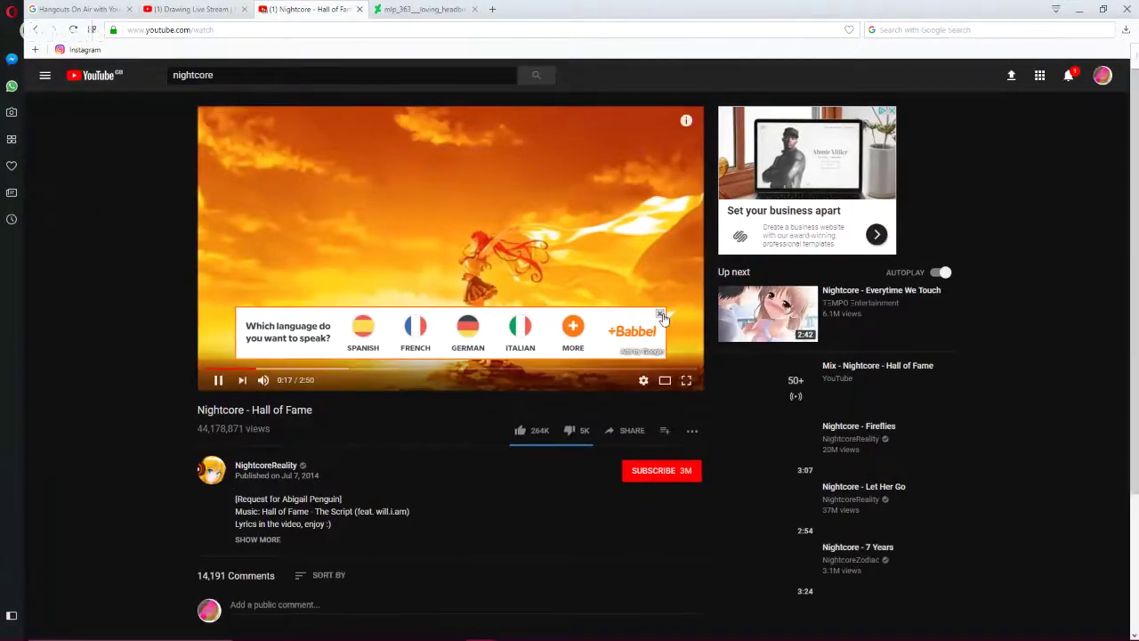
{"action": "left_click", "coordinate": [664, 315]}
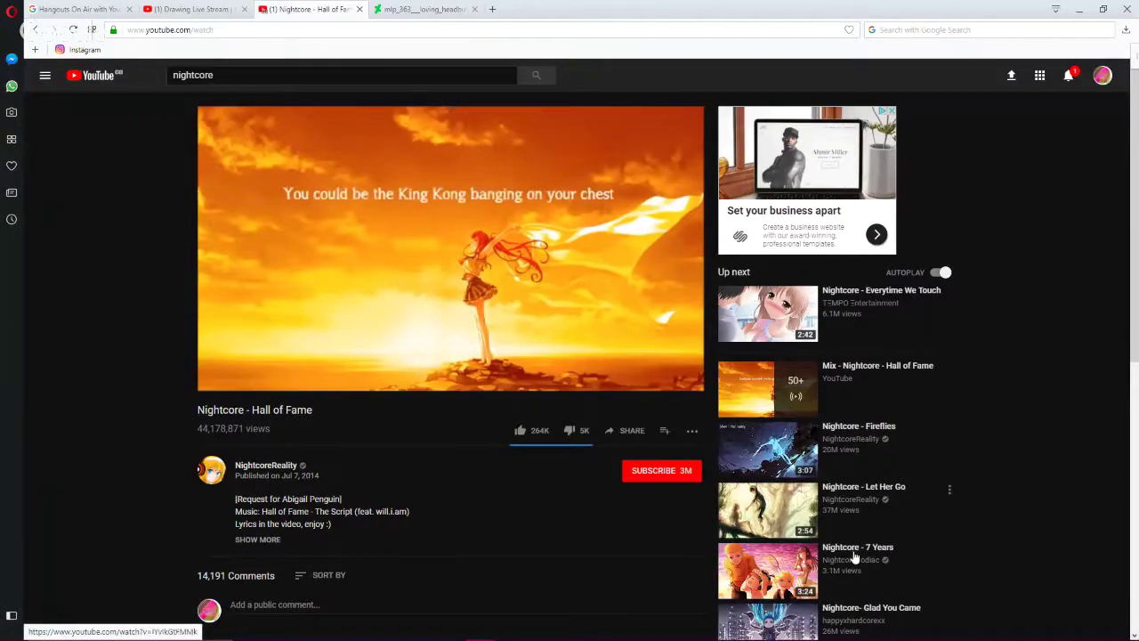
{"action": "scroll", "coordinate": [853, 554], "scroll_direction": "down", "scroll_amount": 2}
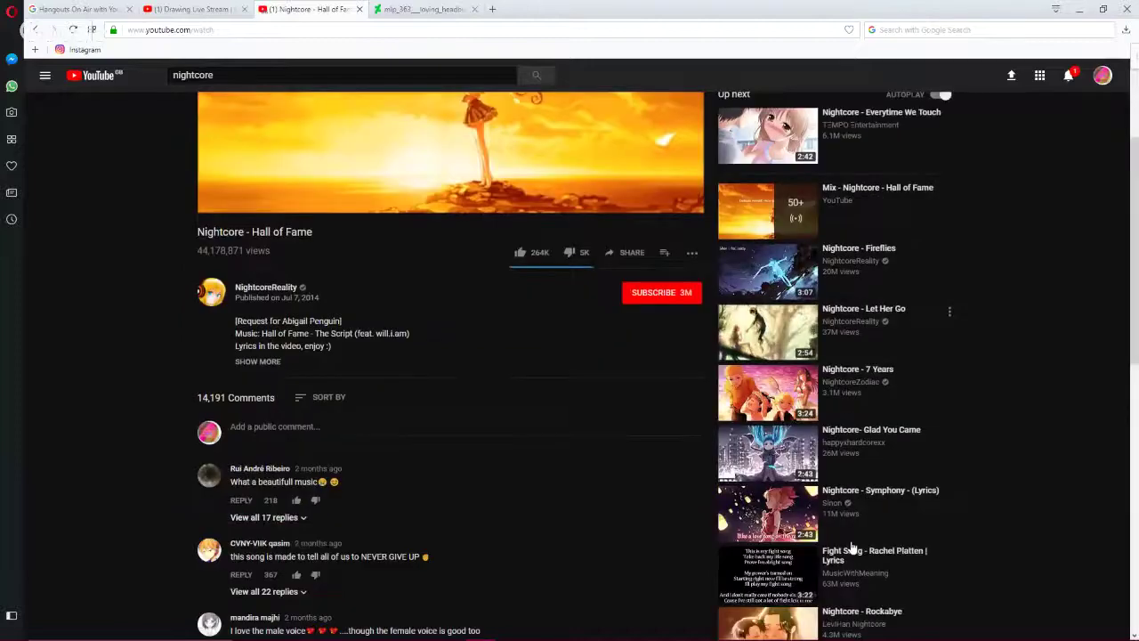
{"action": "scroll", "coordinate": [852, 547], "scroll_direction": "down", "scroll_amount": 1}
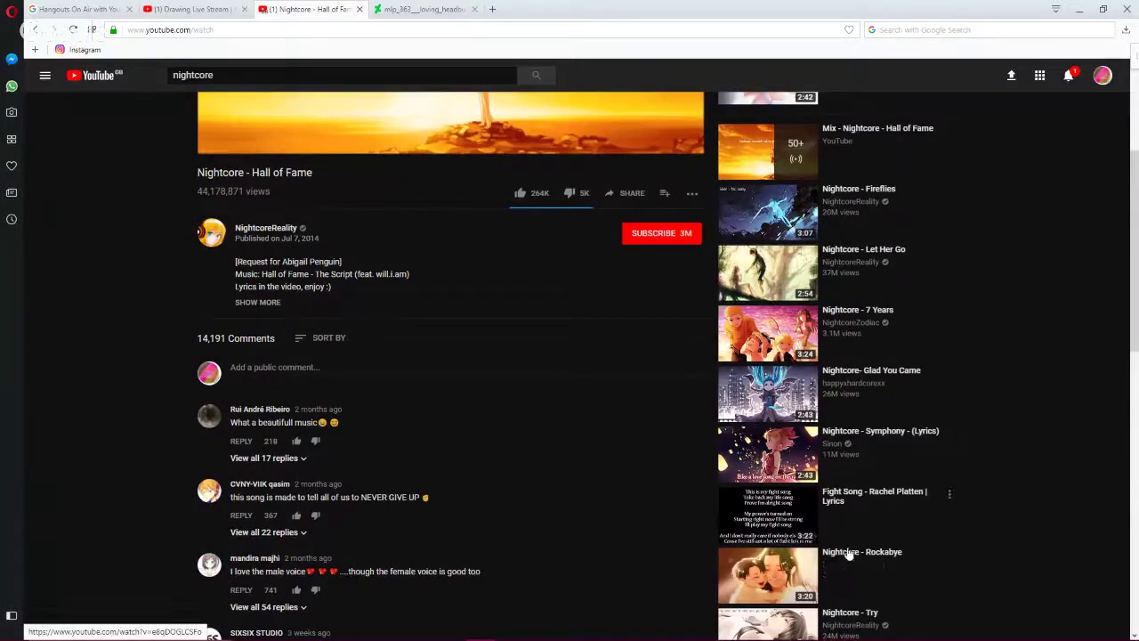
{"action": "scroll", "coordinate": [850, 554], "scroll_direction": "down", "scroll_amount": 1}
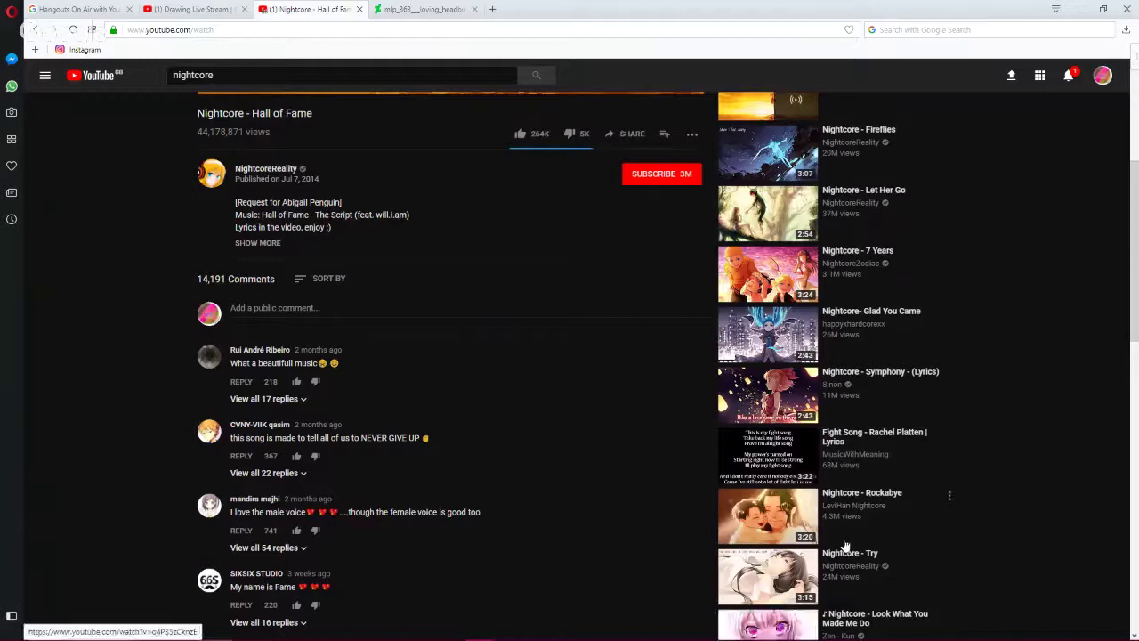
{"action": "scroll", "coordinate": [826, 477], "scroll_direction": "down", "scroll_amount": 2}
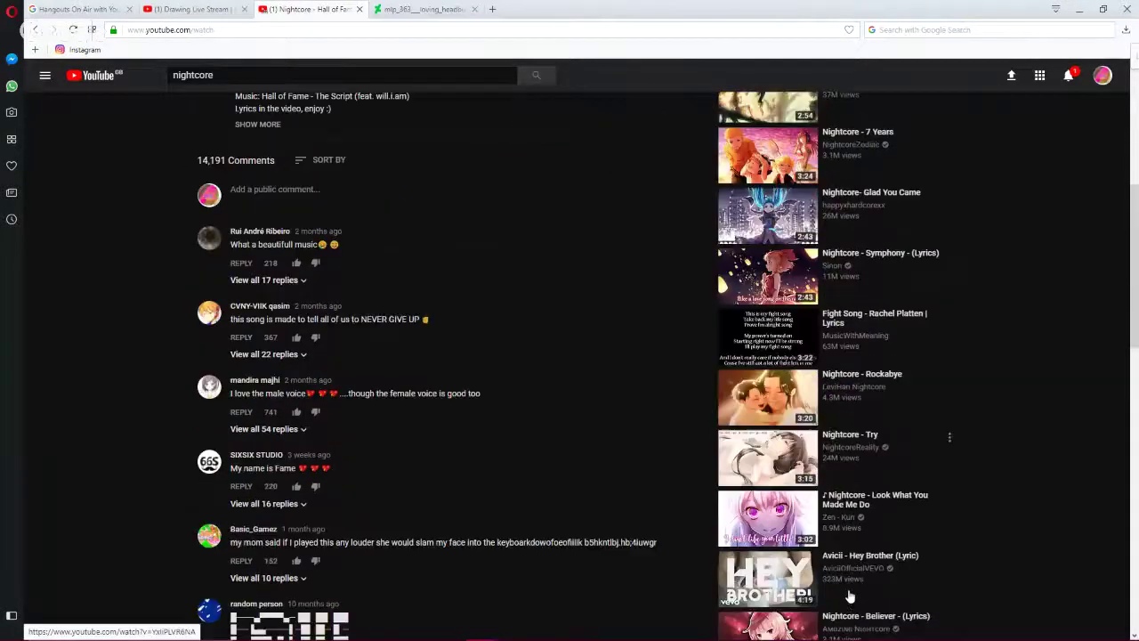
{"action": "left_click", "coordinate": [827, 496]}
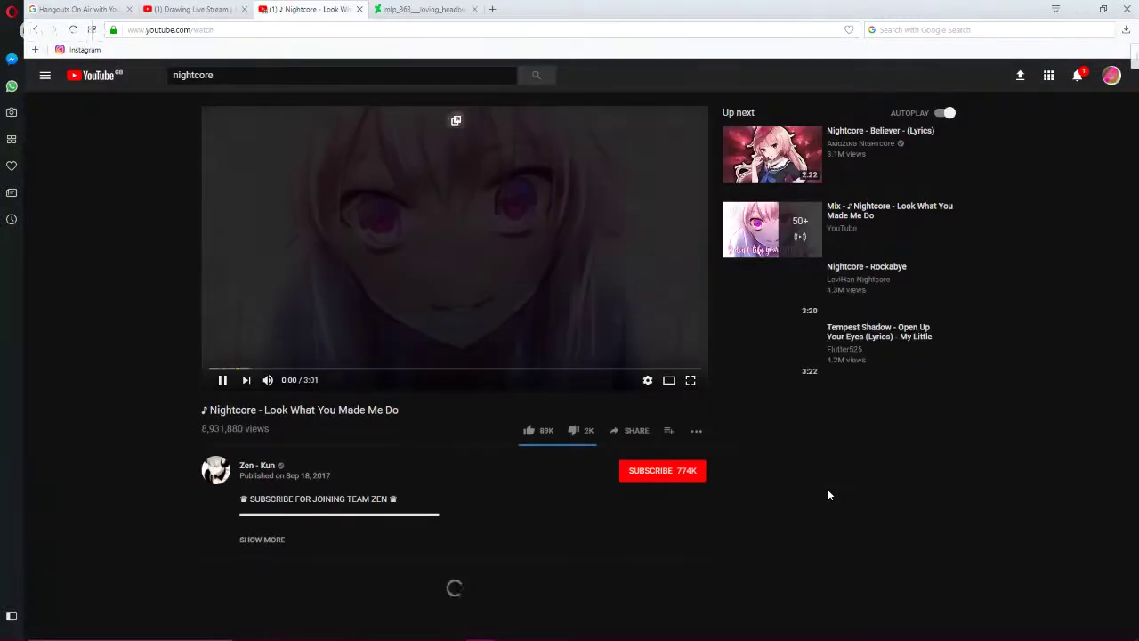
Step: Switch to Paint and fill the white background around and between the two ponies with orange
{"action": "mouse_move", "coordinate": [422, 629]}
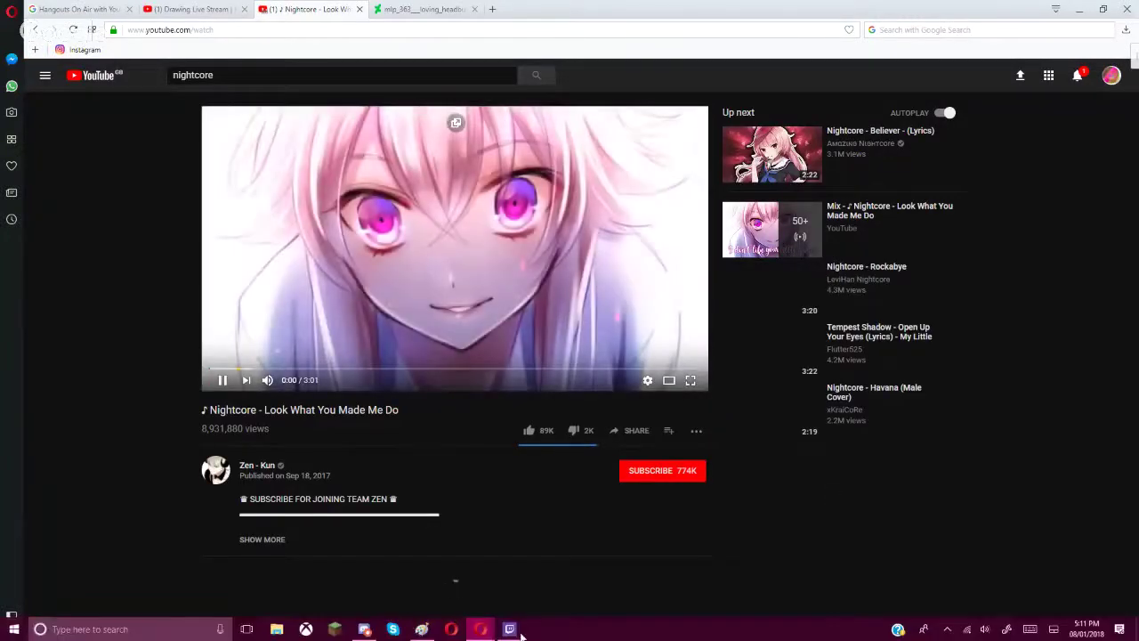
{"action": "left_click", "coordinate": [422, 630]}
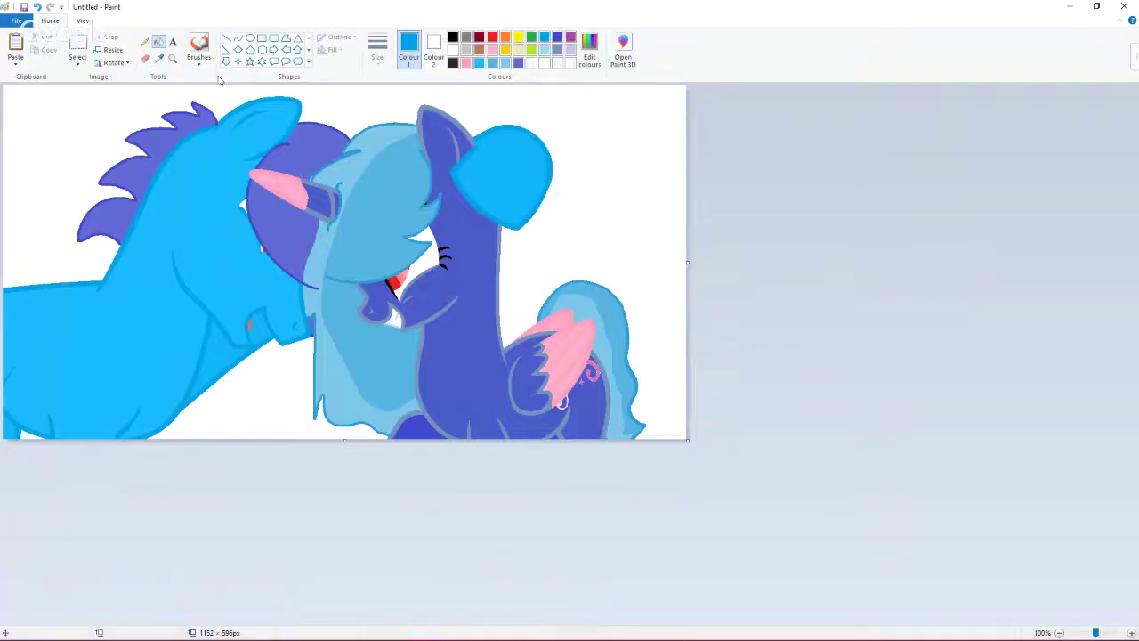
{"action": "left_click", "coordinate": [505, 37]}
{"action": "left_click", "coordinate": [636, 130]}
{"action": "left_click", "coordinate": [262, 389]}
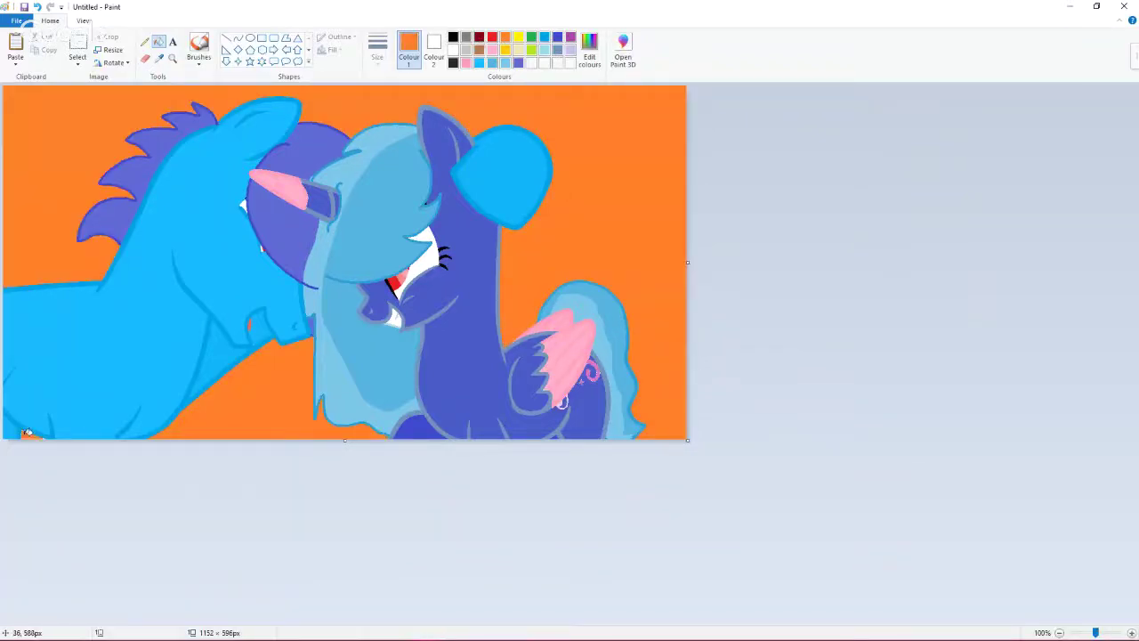
Step: Set the secondary colour to the background's orange, then select and copy the whole picture
{"action": "left_click", "coordinate": [434, 47]}
{"action": "left_click", "coordinate": [505, 37]}
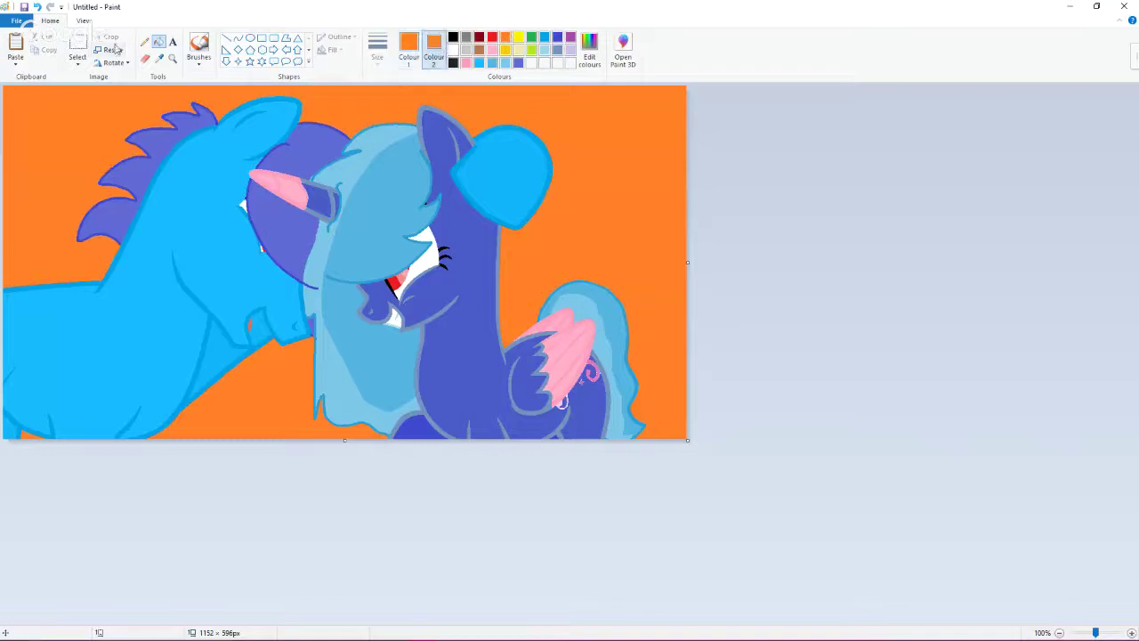
{"action": "left_click", "coordinate": [79, 66]}
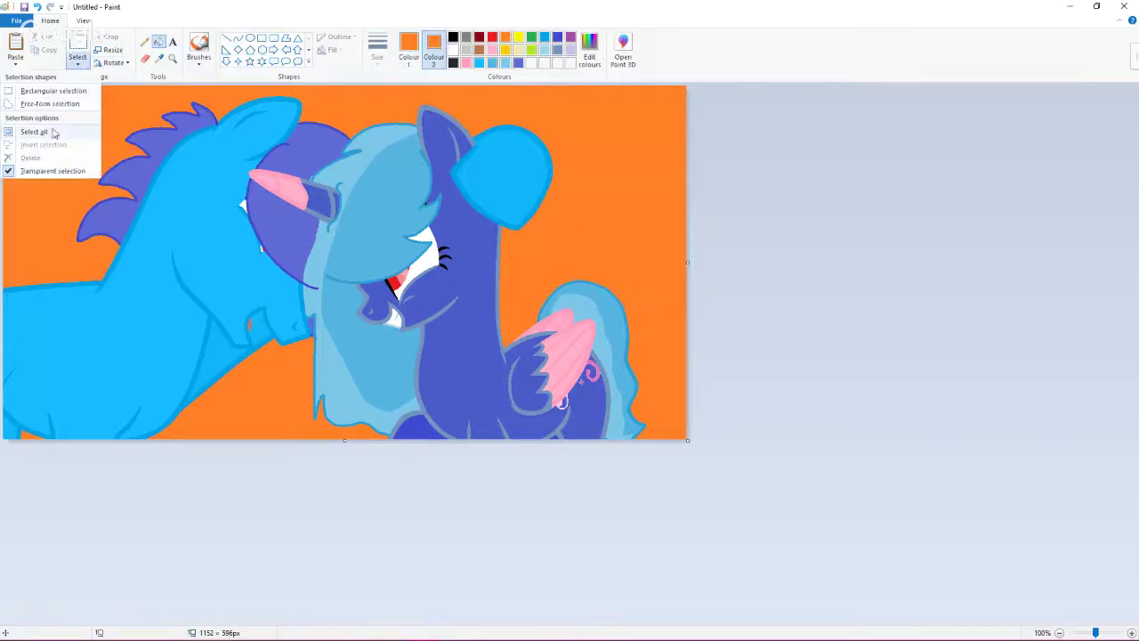
{"action": "left_click", "coordinate": [53, 132]}
{"action": "right_click", "coordinate": [51, 221]}
{"action": "left_click", "coordinate": [110, 245]}
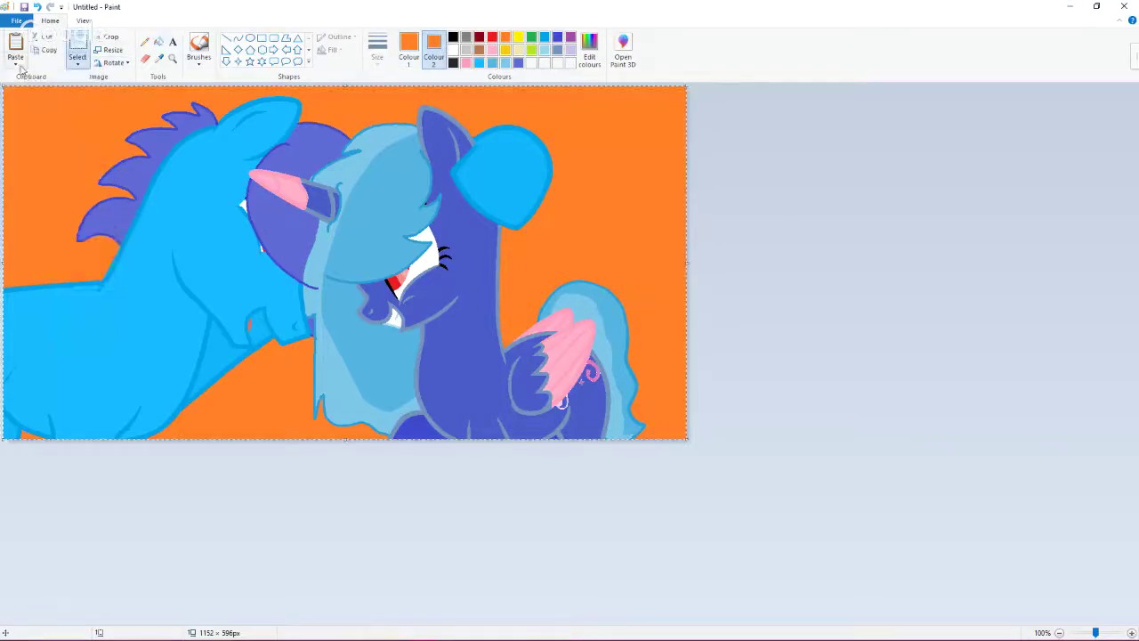
Step: Insert the "background" image from the Roblox folder, stretched to the full canvas width, and paste the copied ponies over it
{"action": "left_click", "coordinate": [15, 62]}
{"action": "left_click", "coordinate": [27, 92]}
{"action": "scroll", "coordinate": [397, 169], "scroll_direction": "down", "scroll_amount": 2}
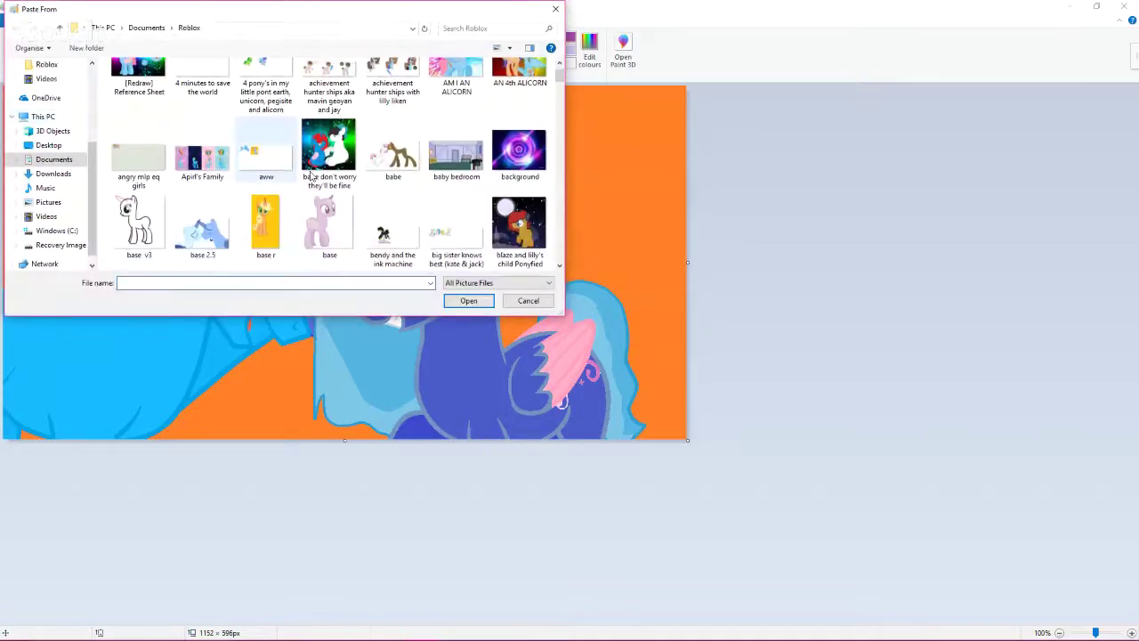
{"action": "double_click", "coordinate": [520, 78]}
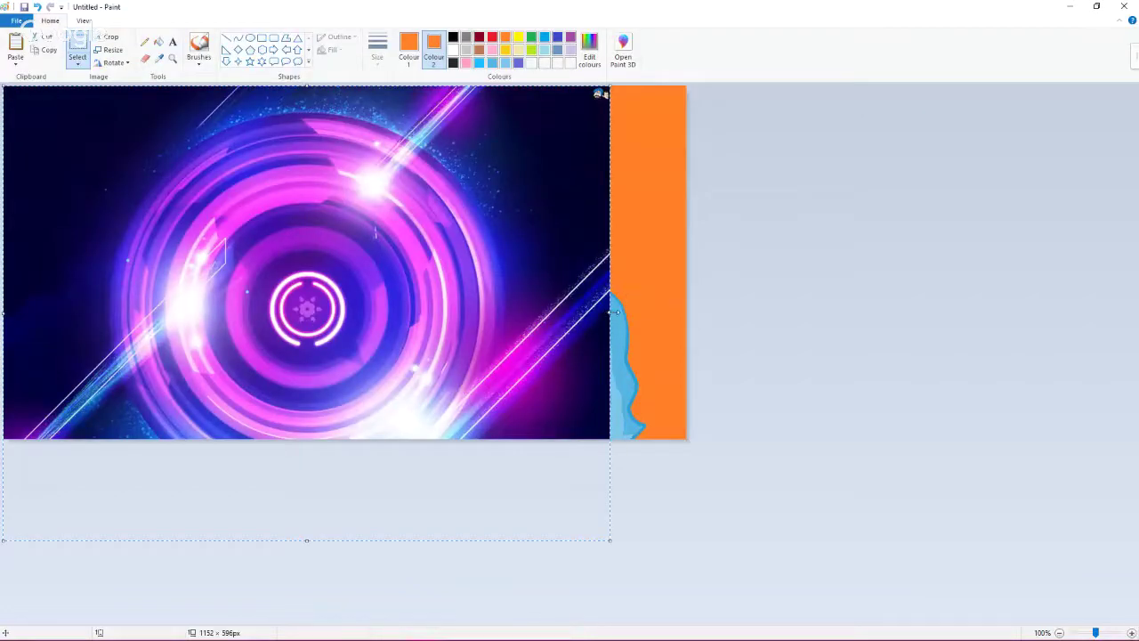
{"action": "left_click_drag", "start_coordinate": [614, 311], "coordinate": [687, 315]}
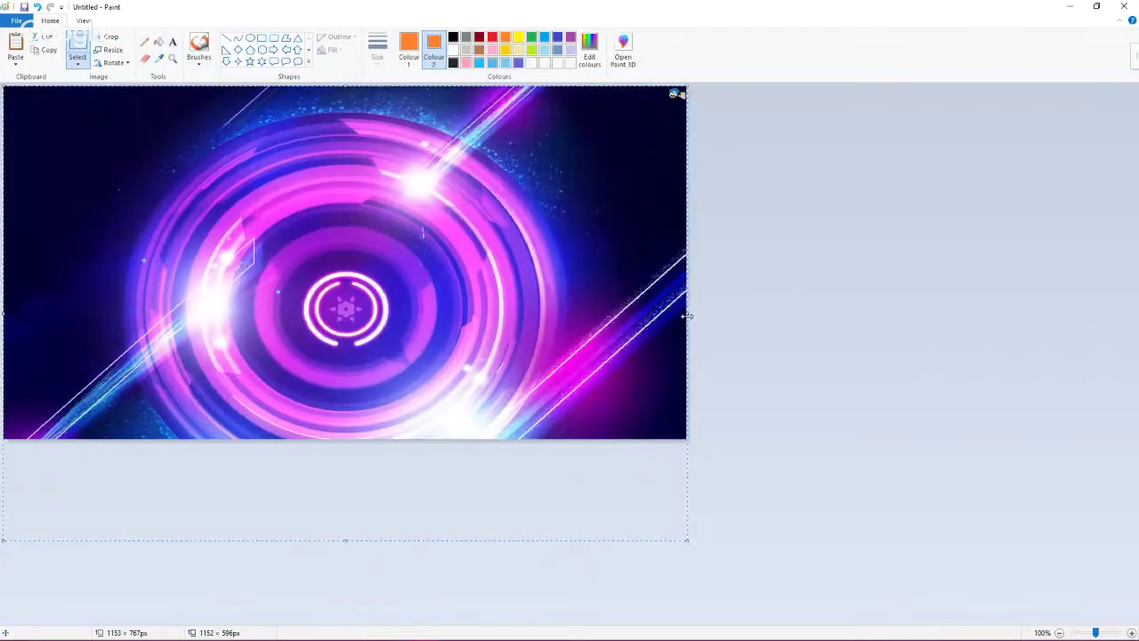
{"action": "left_click", "coordinate": [15, 43]}
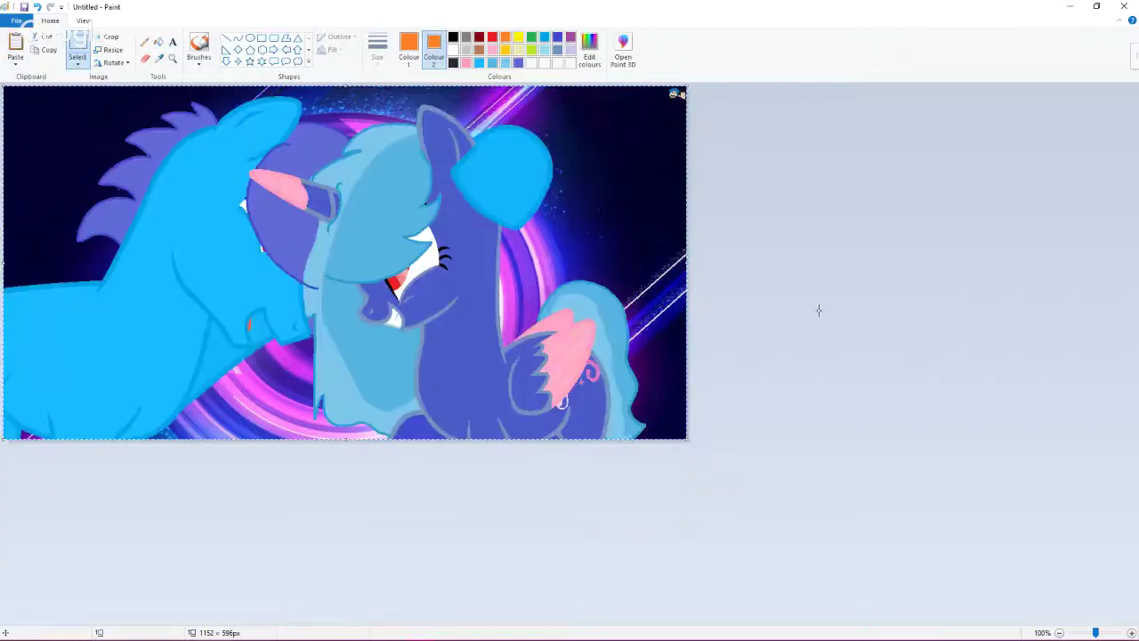
Step: Cover the small cartoon-head watermark in the background's upper-right corner with pencil strokes in the sampled dark navy
{"action": "left_click", "coordinate": [173, 59]}
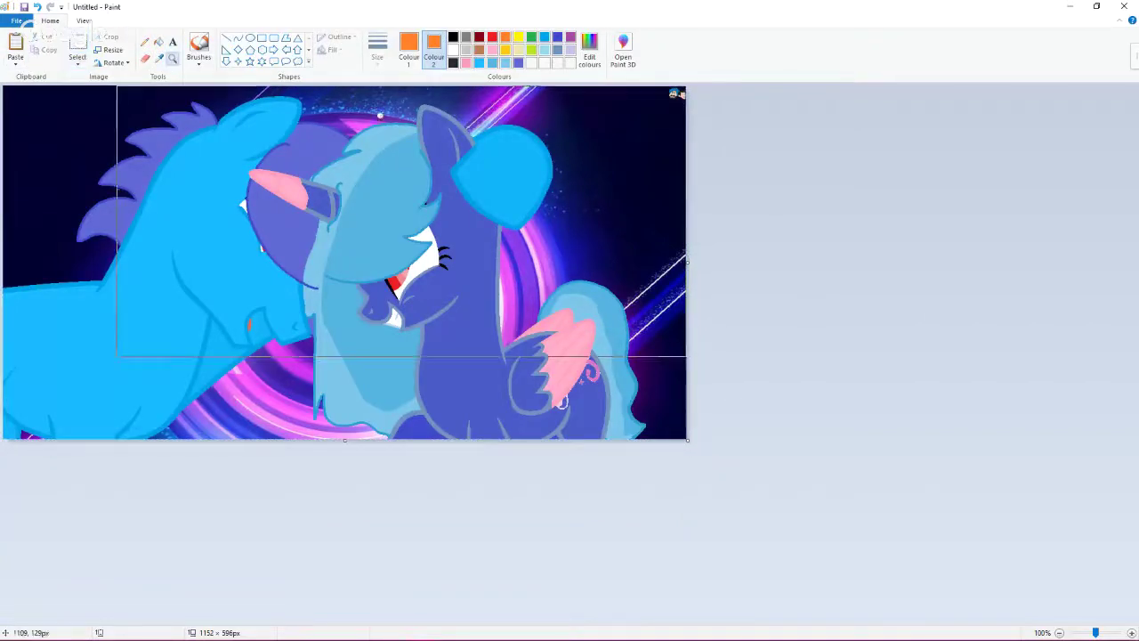
{"action": "left_click", "coordinate": [679, 132]}
{"action": "left_click", "coordinate": [679, 130]}
{"action": "left_click", "coordinate": [680, 125]}
{"action": "left_click", "coordinate": [680, 117]}
{"action": "left_click", "coordinate": [680, 110]}
{"action": "left_click", "coordinate": [681, 102]}
{"action": "left_click", "coordinate": [681, 95]}
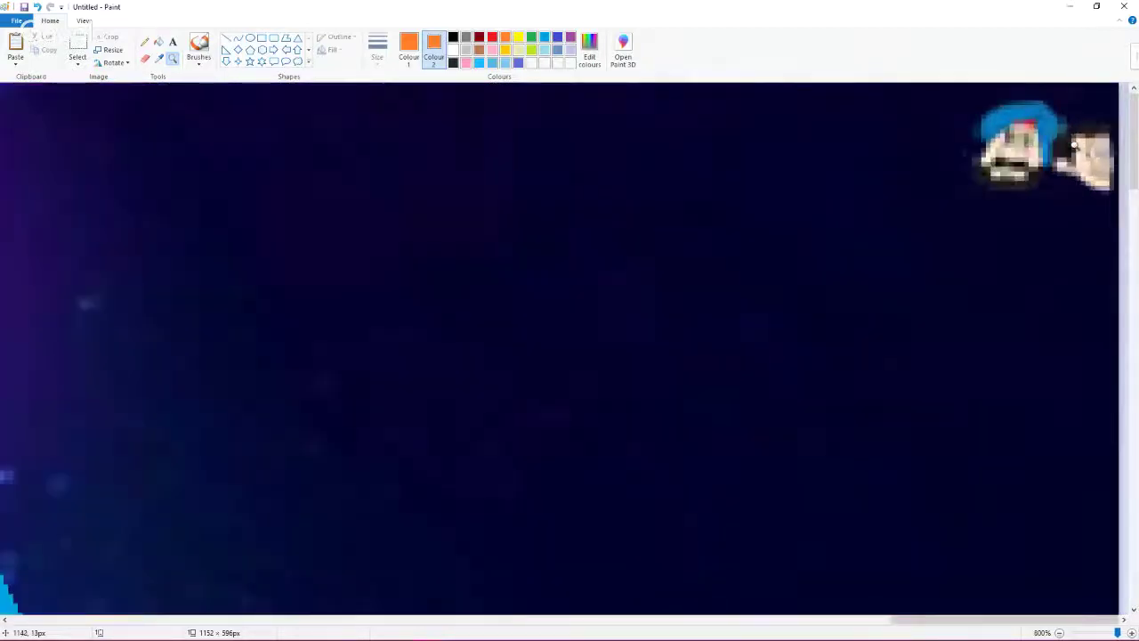
{"action": "left_click", "coordinate": [159, 57]}
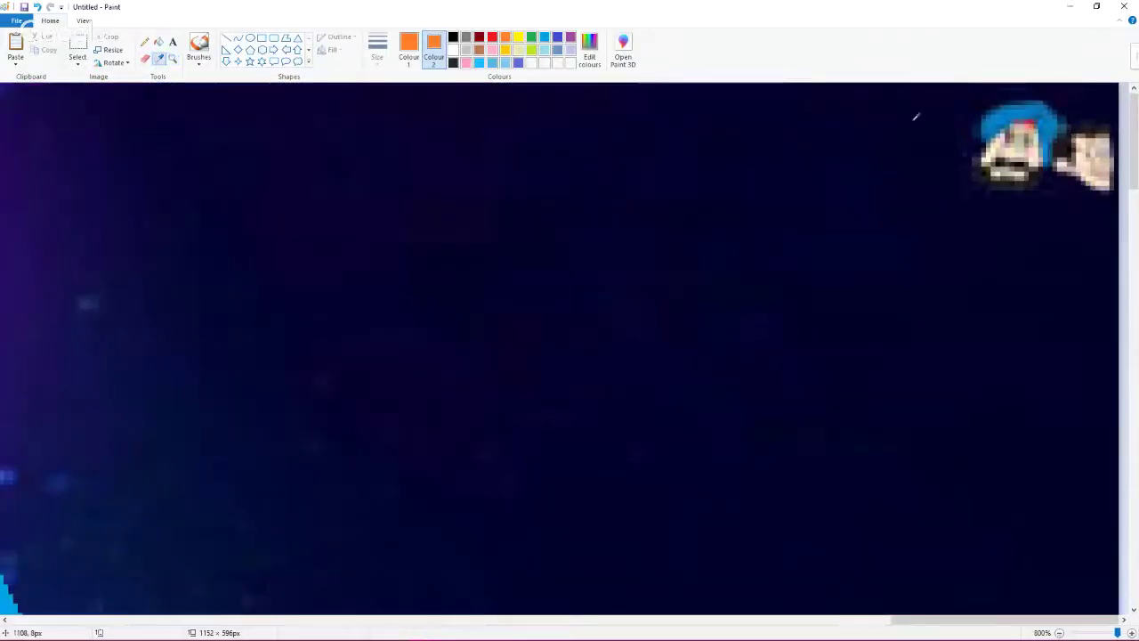
{"action": "left_click", "coordinate": [925, 114]}
{"action": "left_click", "coordinate": [145, 41]}
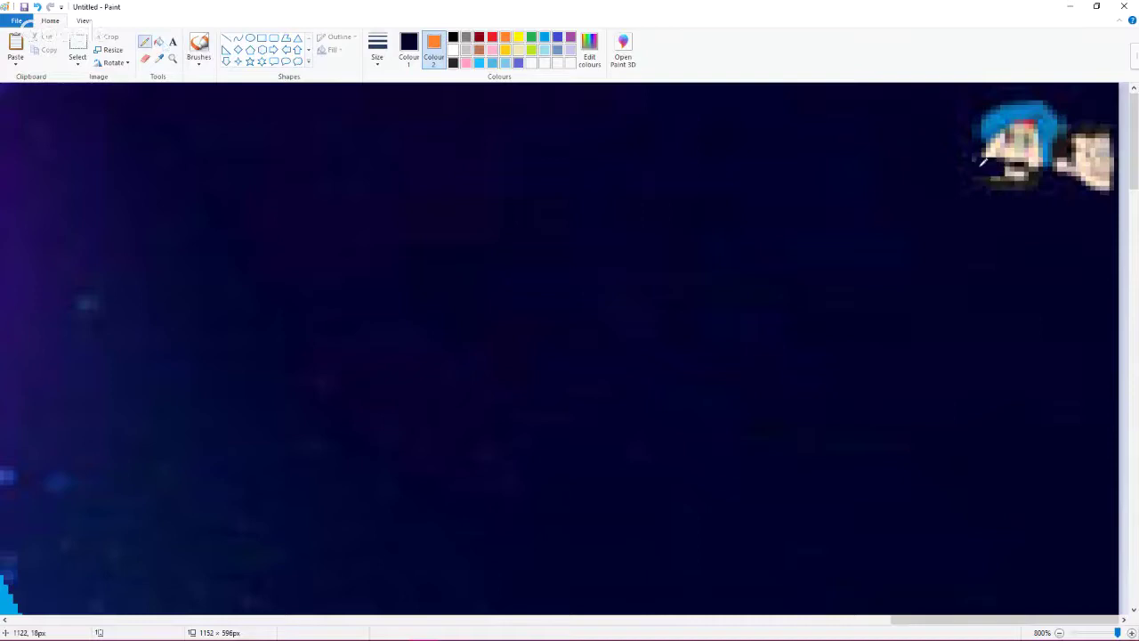
{"action": "mouse_move", "coordinate": [983, 161]}
{"action": "left_mouse_down"}
{"action": "mouse_move", "coordinate": [976, 168]}
{"action": "mouse_move", "coordinate": [1048, 184]}
{"action": "left_mouse_up"}
{"action": "mouse_move", "coordinate": [964, 158]}
{"action": "left_mouse_down"}
{"action": "mouse_move", "coordinate": [991, 151]}
{"action": "mouse_move", "coordinate": [984, 97]}
{"action": "mouse_move", "coordinate": [1038, 110]}
{"action": "mouse_move", "coordinate": [1063, 124]}
{"action": "mouse_move", "coordinate": [1039, 137]}
{"action": "mouse_move", "coordinate": [1099, 167]}
{"action": "mouse_move", "coordinate": [1086, 194]}
{"action": "left_mouse_up"}
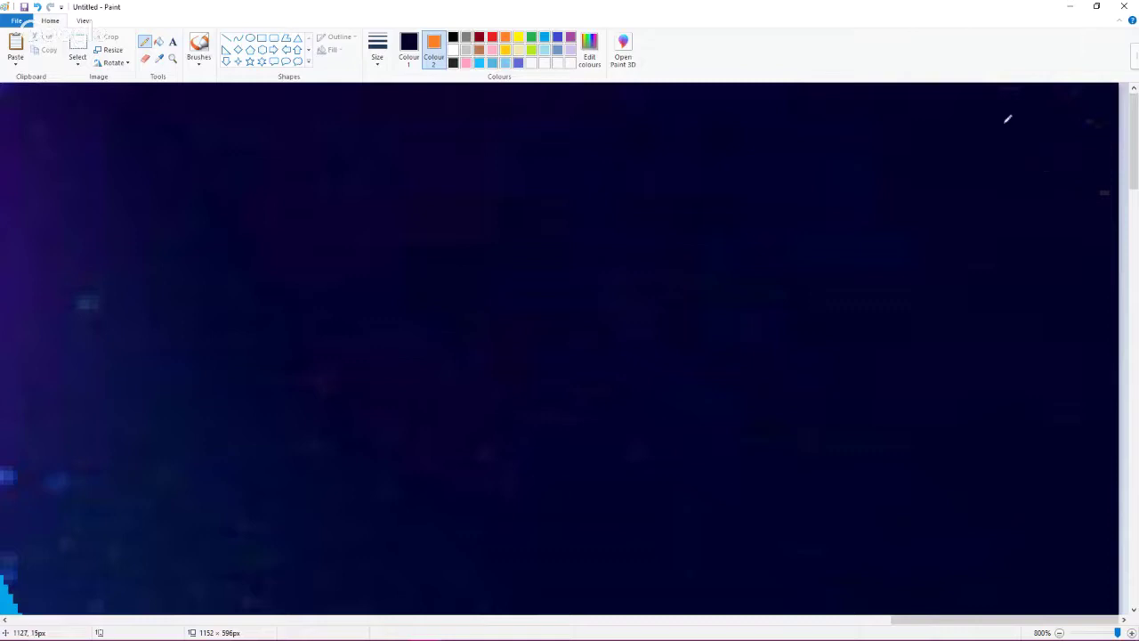
{"action": "mouse_move", "coordinate": [1008, 119]}
{"action": "left_mouse_down"}
{"action": "mouse_move", "coordinate": [1050, 92]}
{"action": "mouse_move", "coordinate": [1112, 190]}
{"action": "mouse_move", "coordinate": [1096, 92]}
{"action": "mouse_move", "coordinate": [1089, 142]}
{"action": "left_mouse_up"}
Step: Narrow the canvas to 1102 px wide by trimming its right-hand side
{"action": "scroll", "coordinate": [709, 270], "scroll_direction": "down", "scroll_amount": 8, "text": "ctrl"}
{"action": "scroll", "coordinate": [320, 272], "scroll_direction": "up", "scroll_amount": 3, "text": "ctrl"}
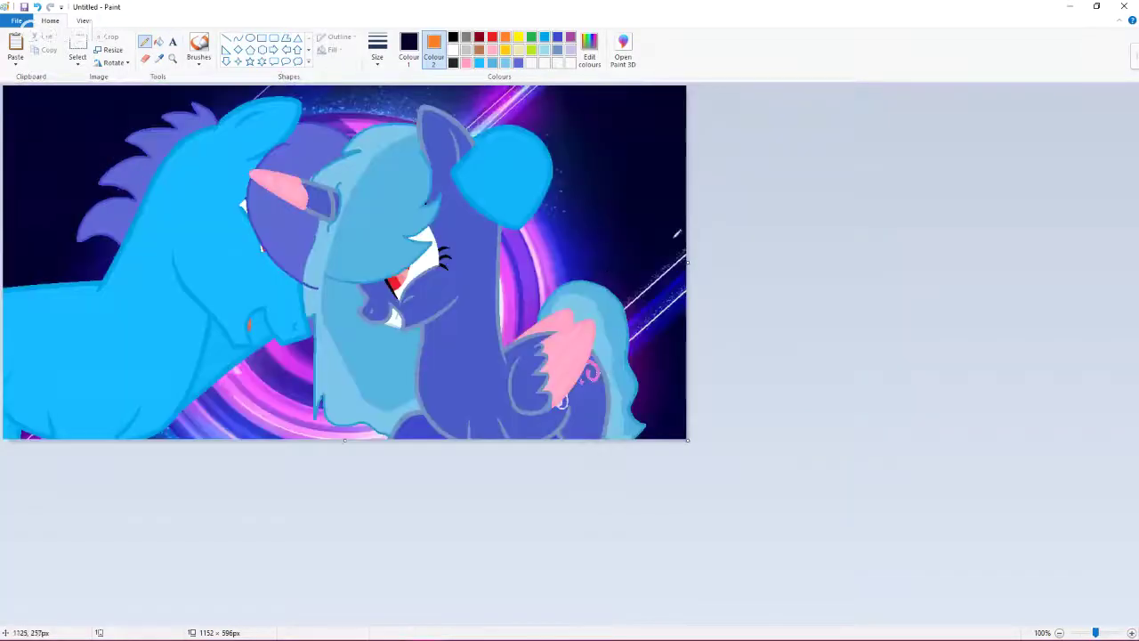
{"action": "left_click_drag", "start_coordinate": [686, 261], "coordinate": [658, 264]}
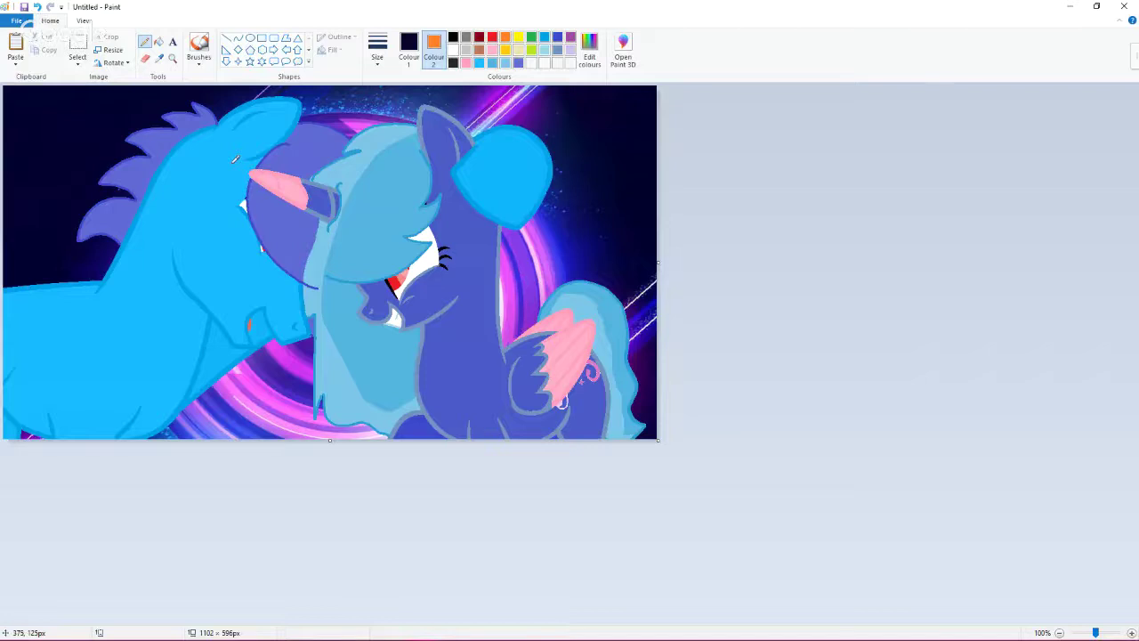
Step: Touch up the small gap where the left pony's ear meets its mane with the sampled outline blue
{"action": "scroll", "coordinate": [235, 158], "scroll_direction": "up", "scroll_amount": 2}
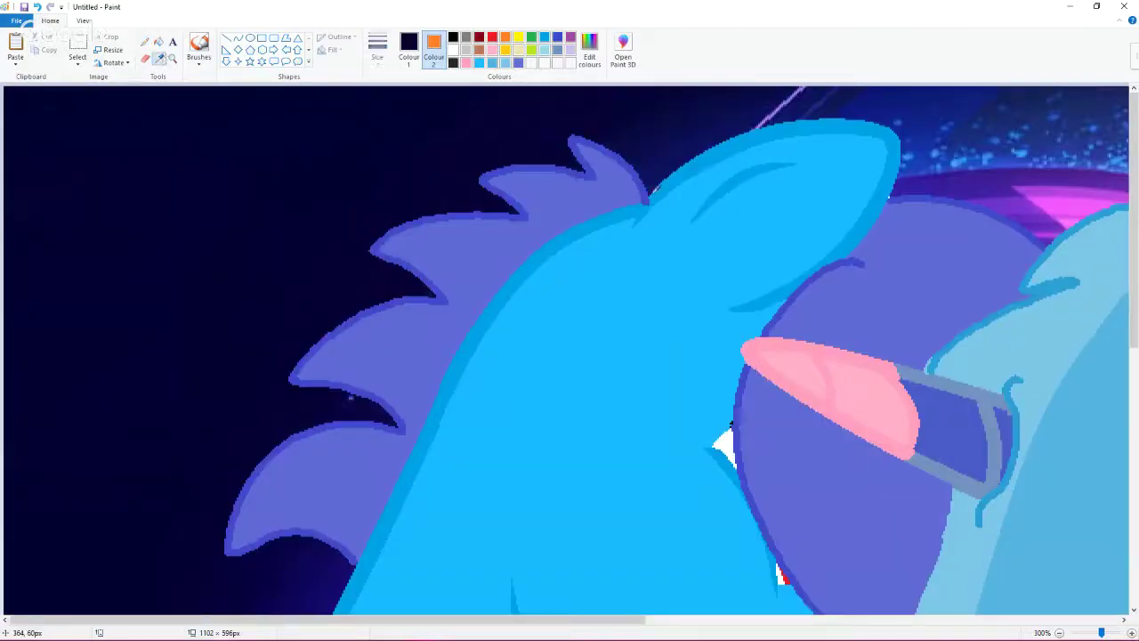
{"action": "left_click", "coordinate": [659, 182]}
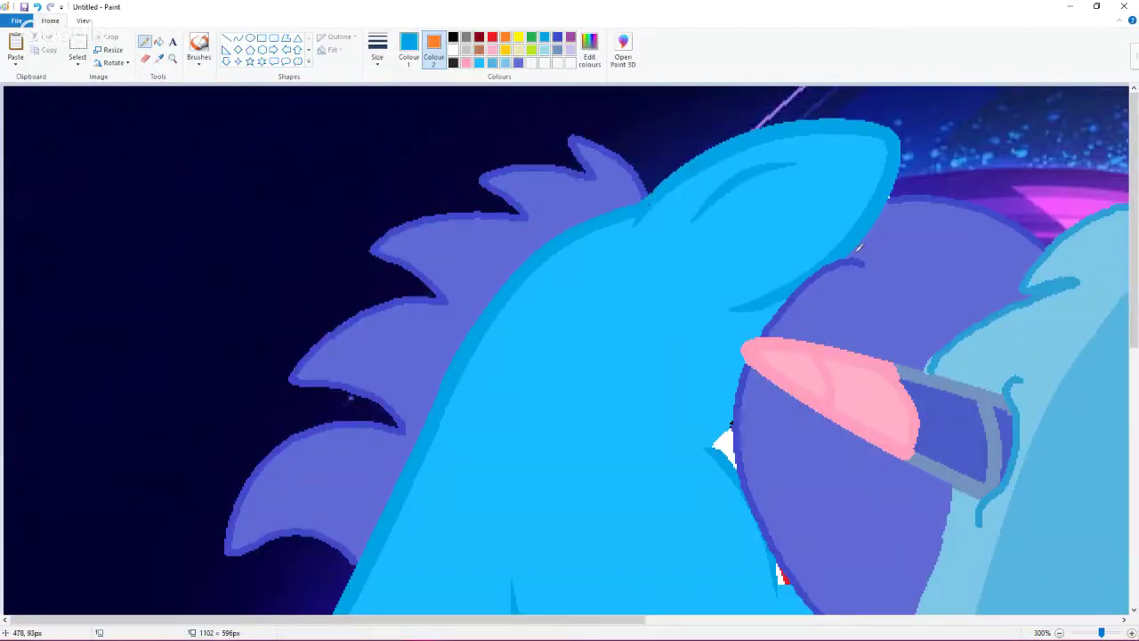
{"action": "scroll", "coordinate": [856, 250], "scroll_direction": "down", "scroll_amount": 2}
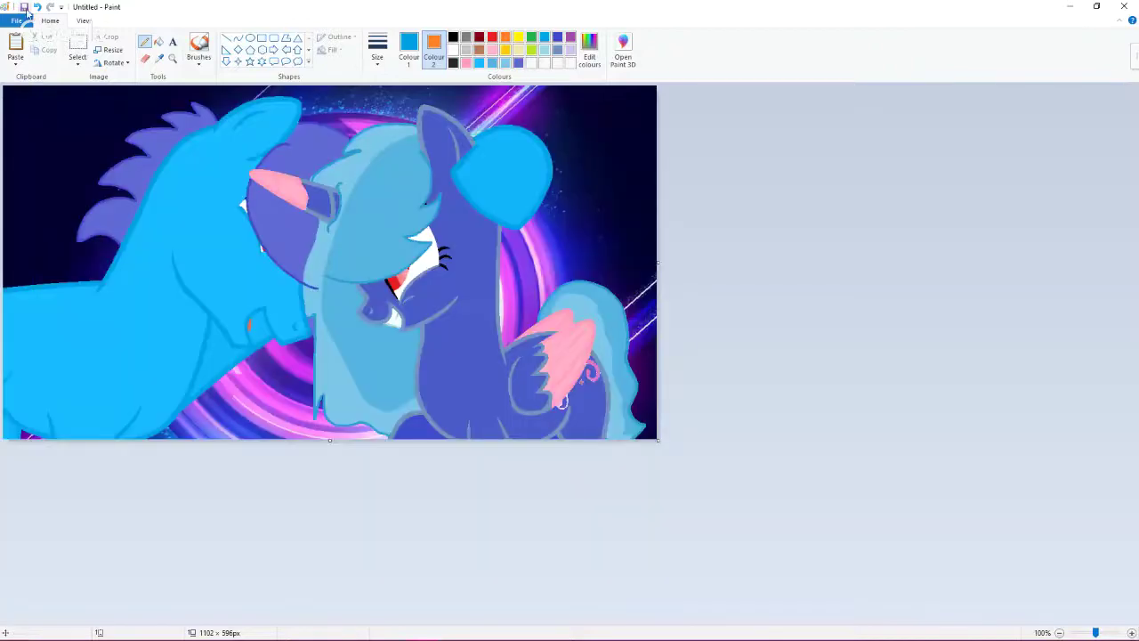
{"action": "left_click", "coordinate": [25, 7]}
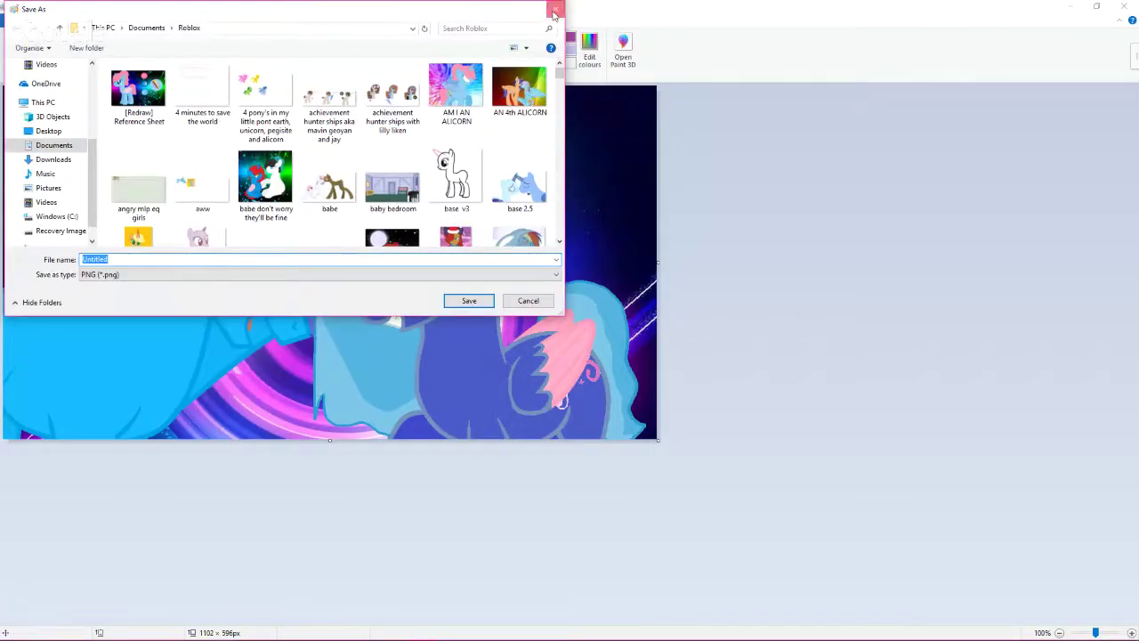
{"action": "left_click", "coordinate": [555, 9]}
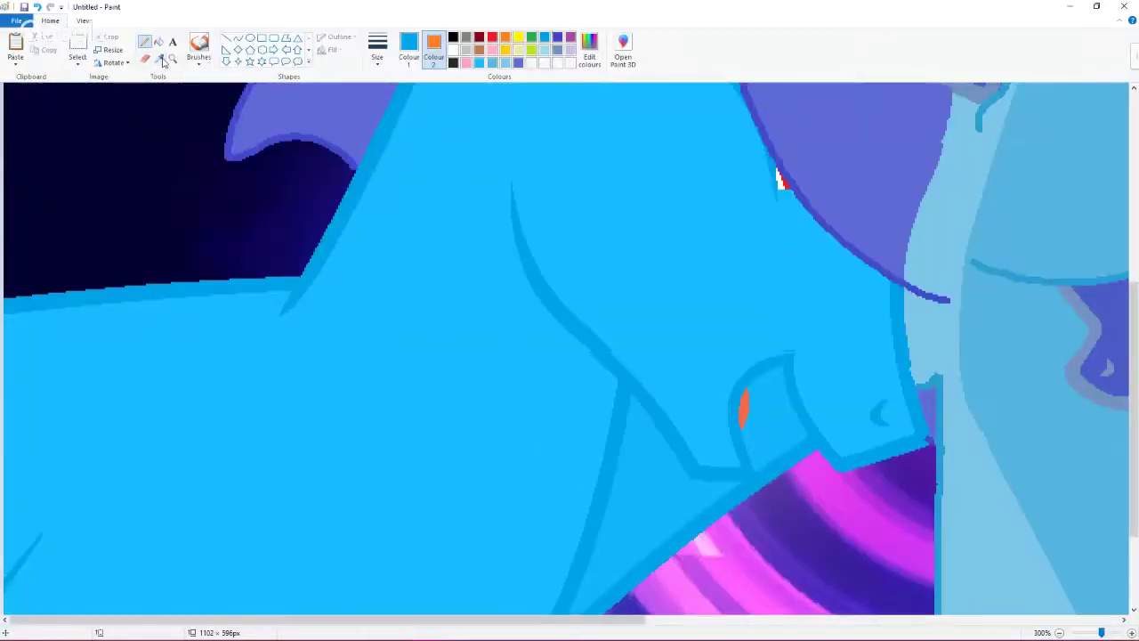
Step: Cover the end of the indigo outline crossing the right pony's hair with the sampled light blue
{"action": "left_click", "coordinate": [160, 58]}
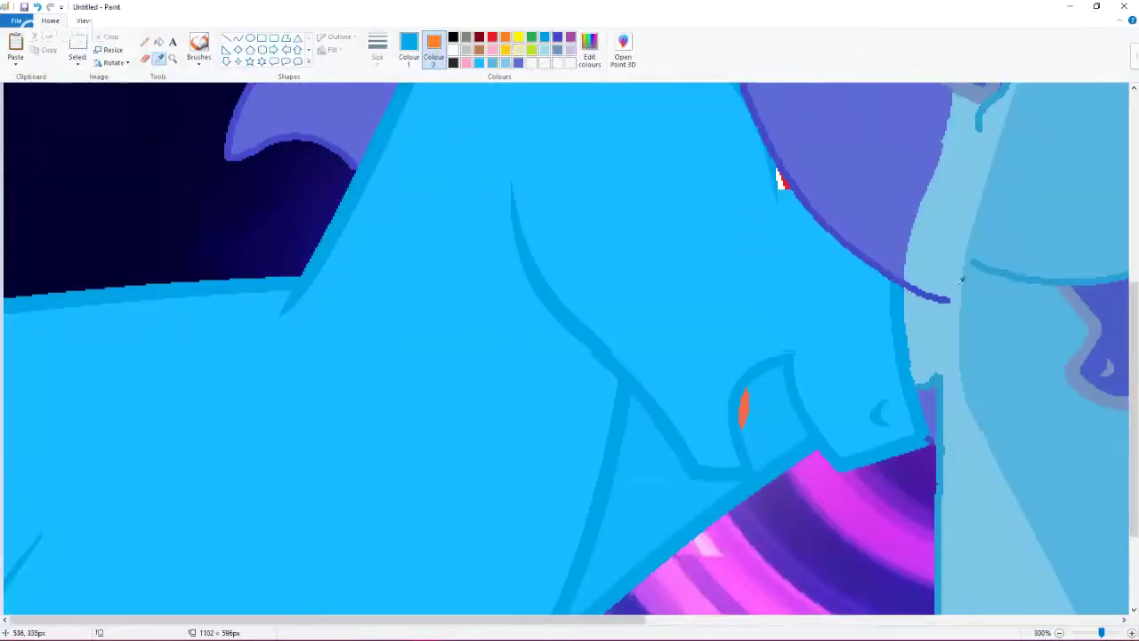
{"action": "left_click", "coordinate": [907, 275]}
{"action": "left_click_drag", "start_coordinate": [908, 288], "coordinate": [926, 296]}
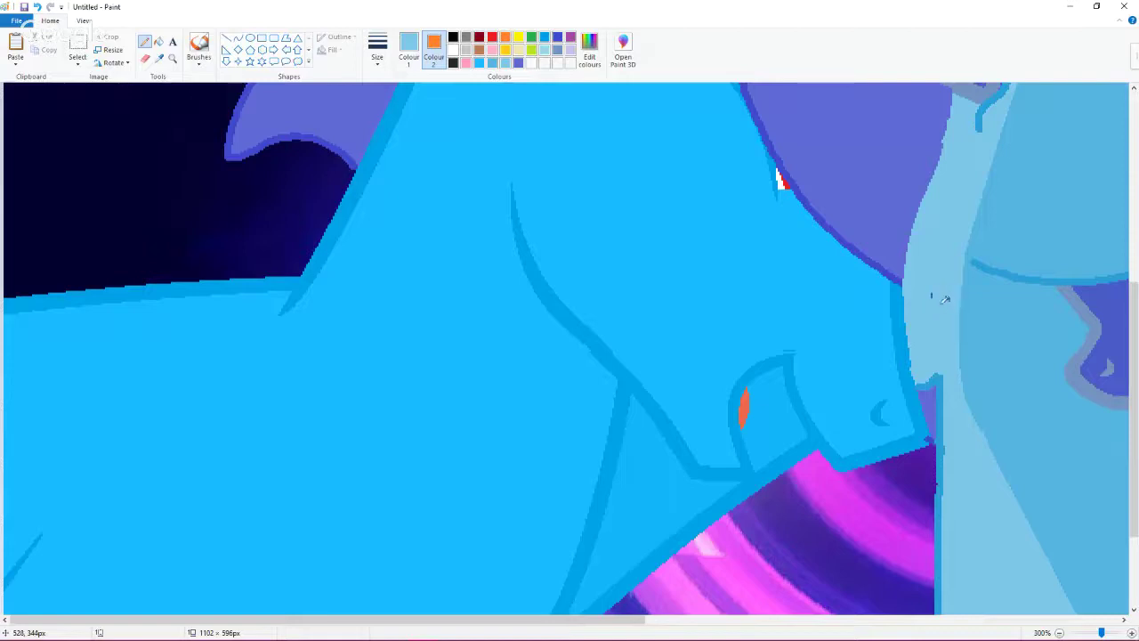
{"action": "scroll", "coordinate": [779, 178], "scroll_direction": "down", "scroll_amount": 3}
{"action": "scroll", "coordinate": [545, 309], "scroll_direction": "up", "scroll_amount": 1}
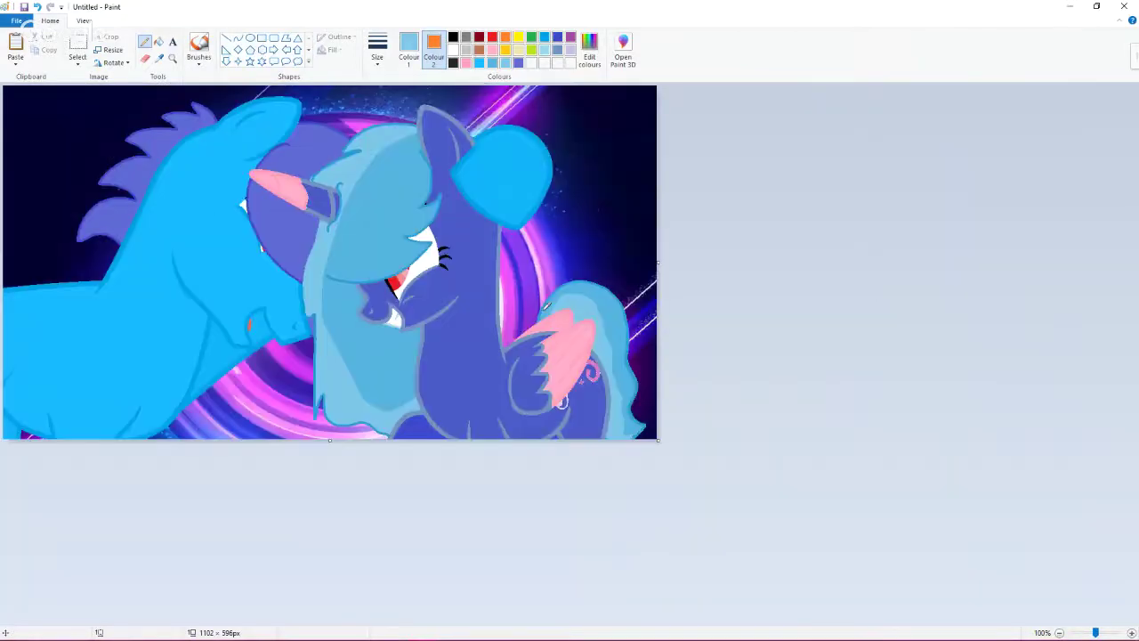
Step: Save the picture as a PNG named "DAD!!" in the Roblox folder
{"action": "left_click", "coordinate": [24, 8]}
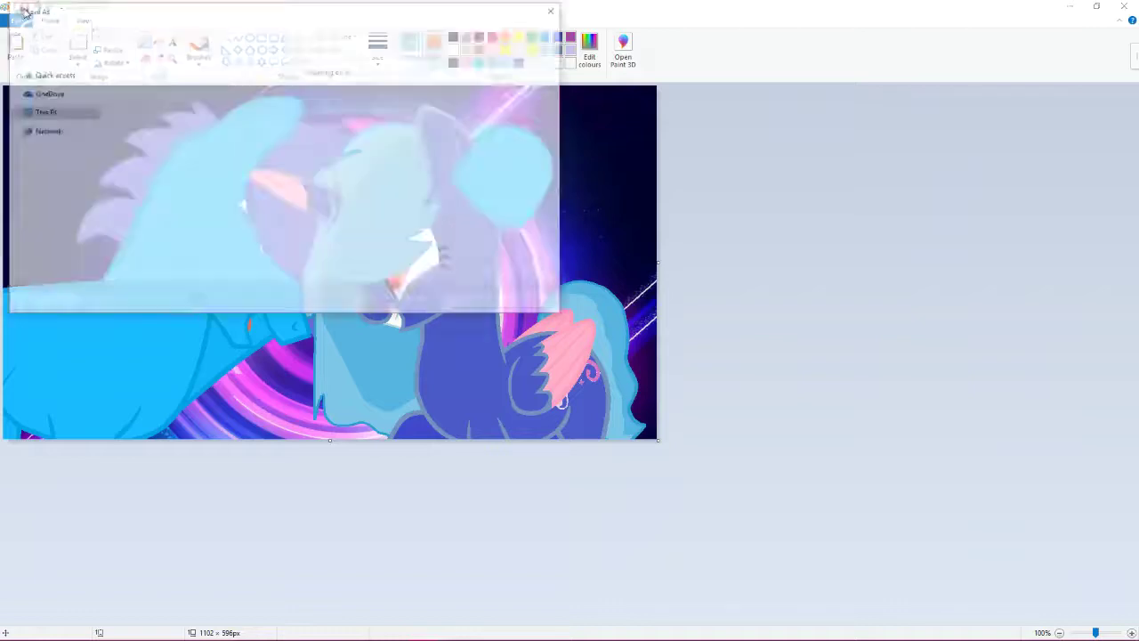
{"action": "type", "text": "DAD"}
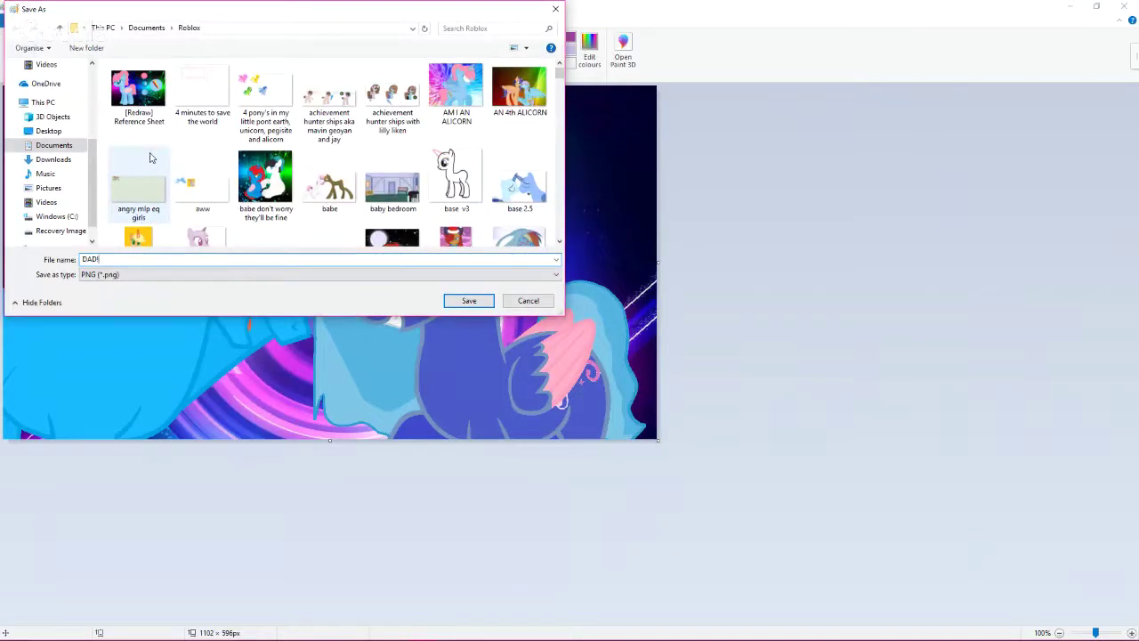
{"action": "type", "text": "!!"}
{"action": "key", "text": "Return"}
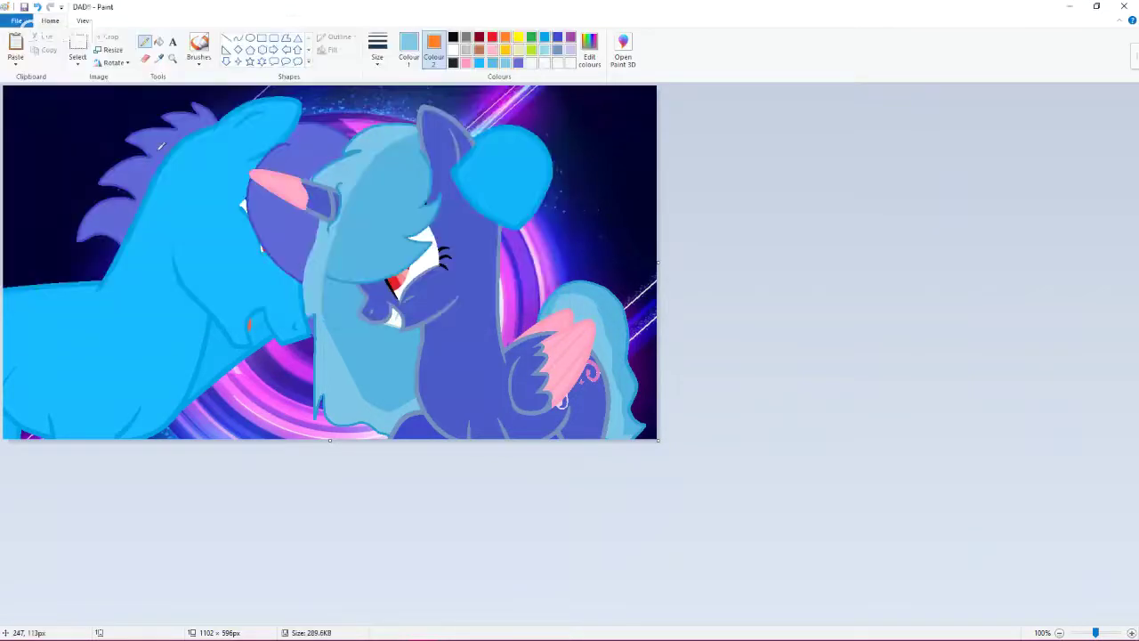
Step: Switch to the Opera browser, return to the DeviantArt page "MLP 363 - Loving Headbutt" and copy its web address
{"action": "mouse_move", "coordinate": [480, 629]}
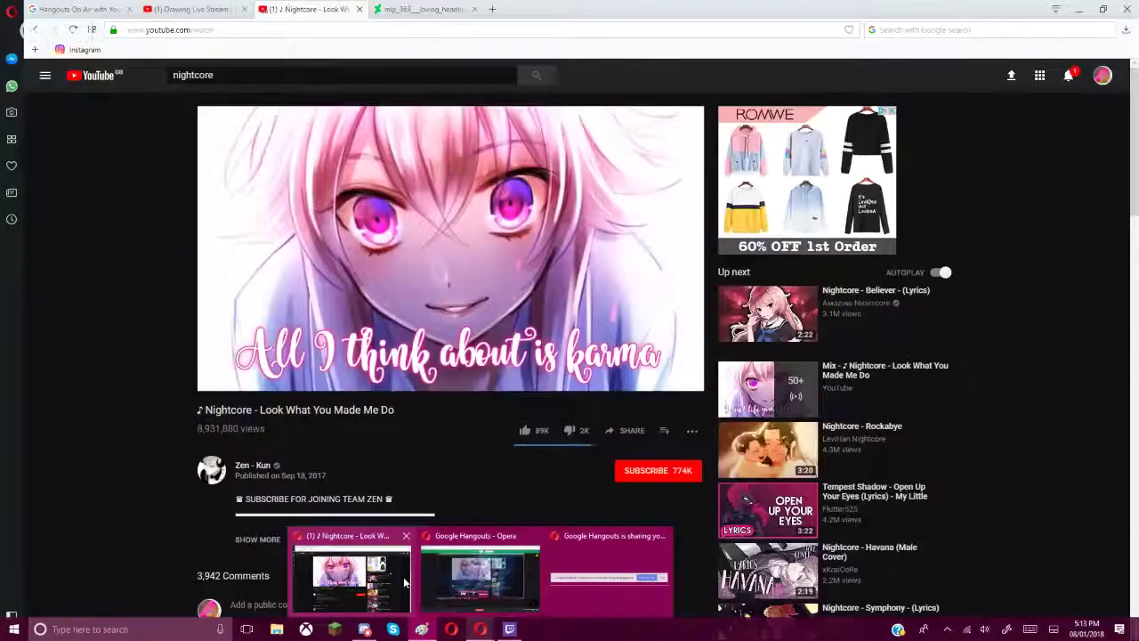
{"action": "left_click", "coordinate": [404, 577]}
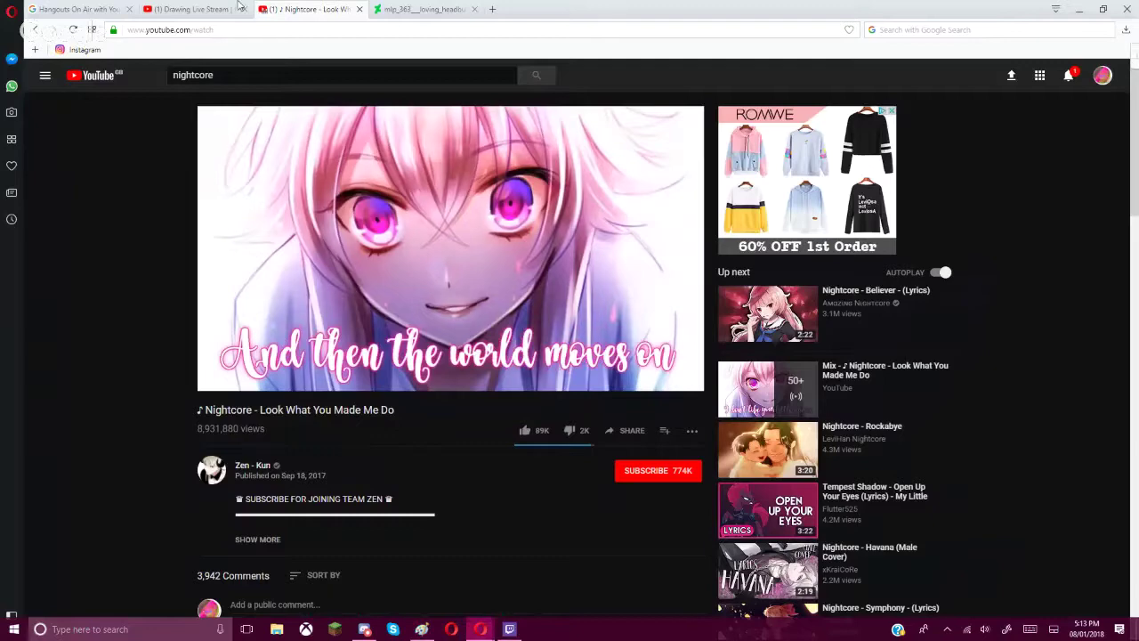
{"action": "key", "text": "ctrl+Tab"}
{"action": "left_click", "coordinate": [35, 29]}
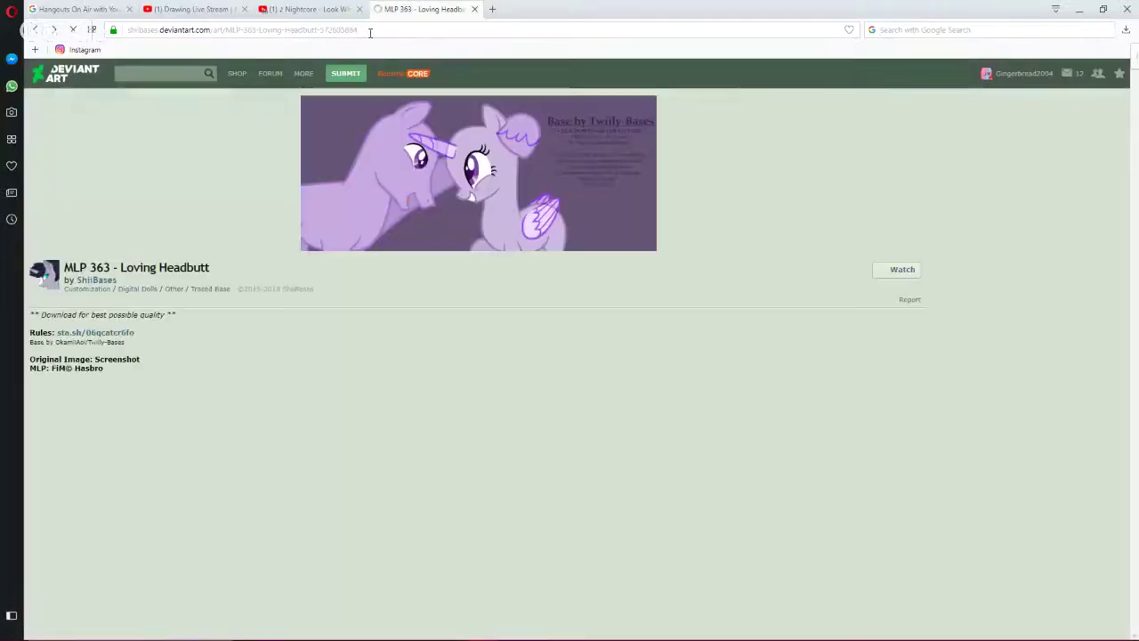
{"action": "left_click_drag", "start_coordinate": [360, 29], "coordinate": [134, 33]}
{"action": "right_click", "coordinate": [136, 33]}
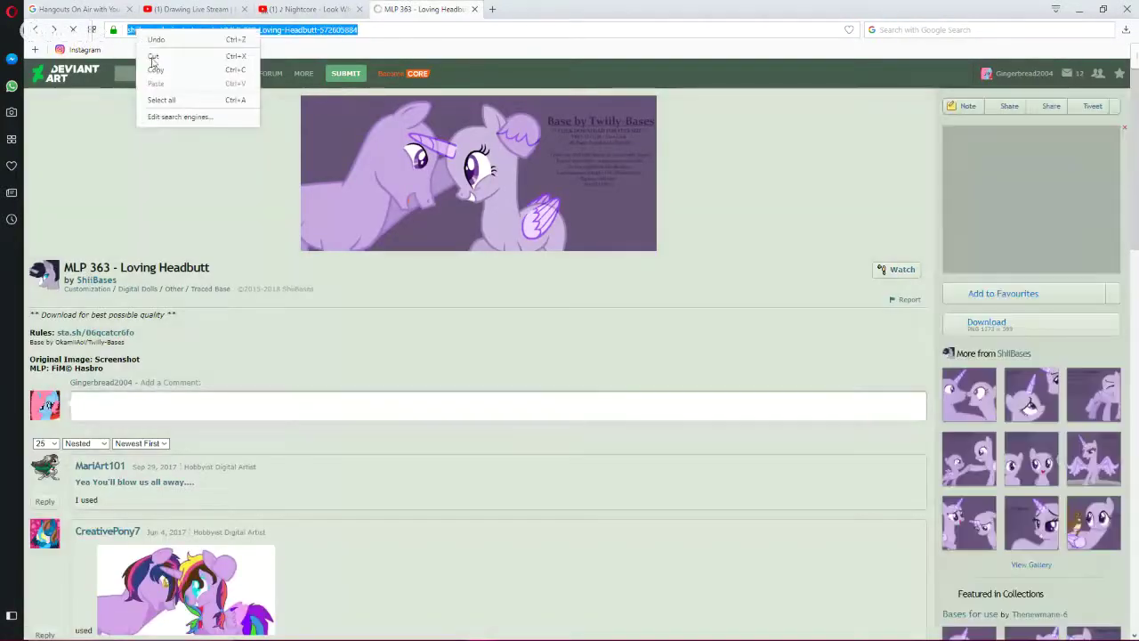
{"action": "left_click", "coordinate": [153, 70]}
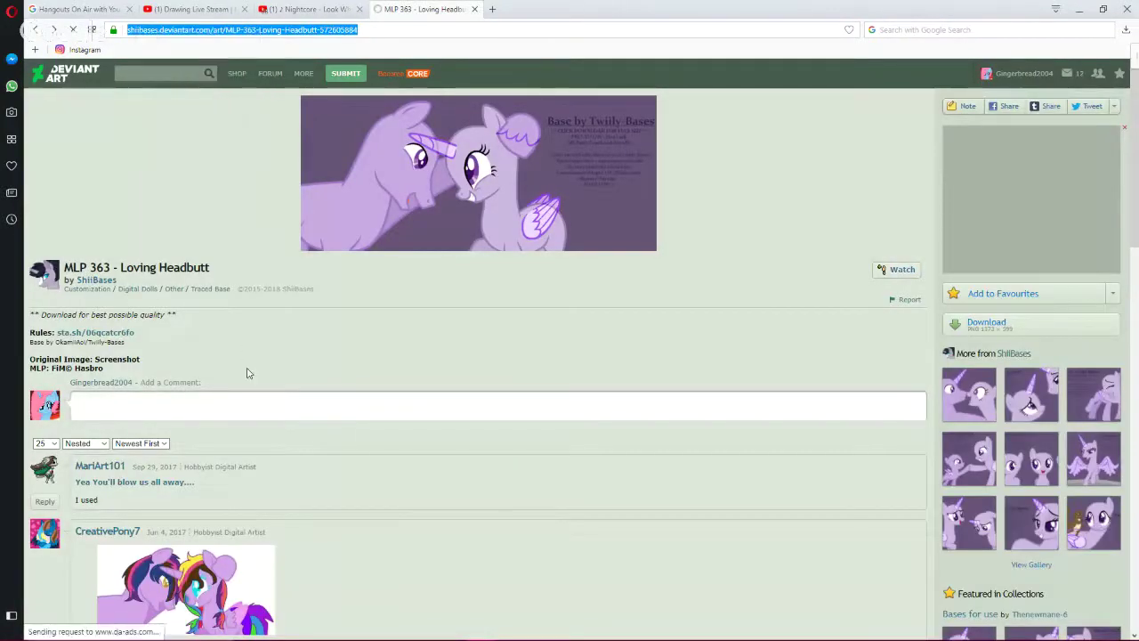
Step: Open the signed-in account's own DeviantArt profile page and go to its newest deviations
{"action": "scroll", "coordinate": [249, 372], "scroll_direction": "down", "scroll_amount": 3}
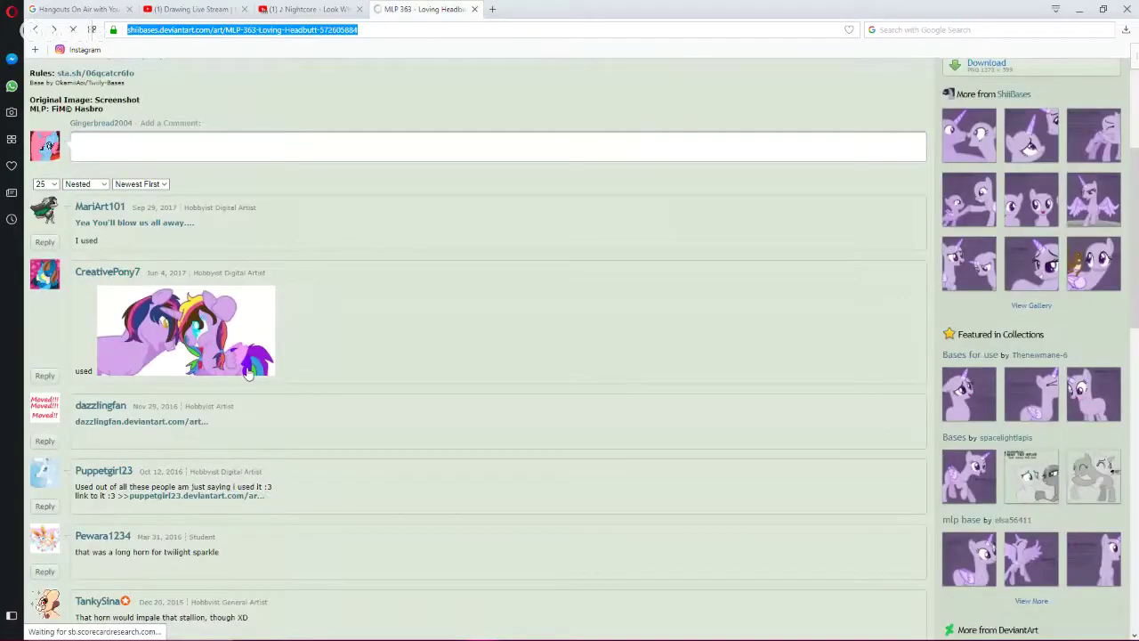
{"action": "scroll", "coordinate": [250, 372], "scroll_direction": "down", "scroll_amount": 5}
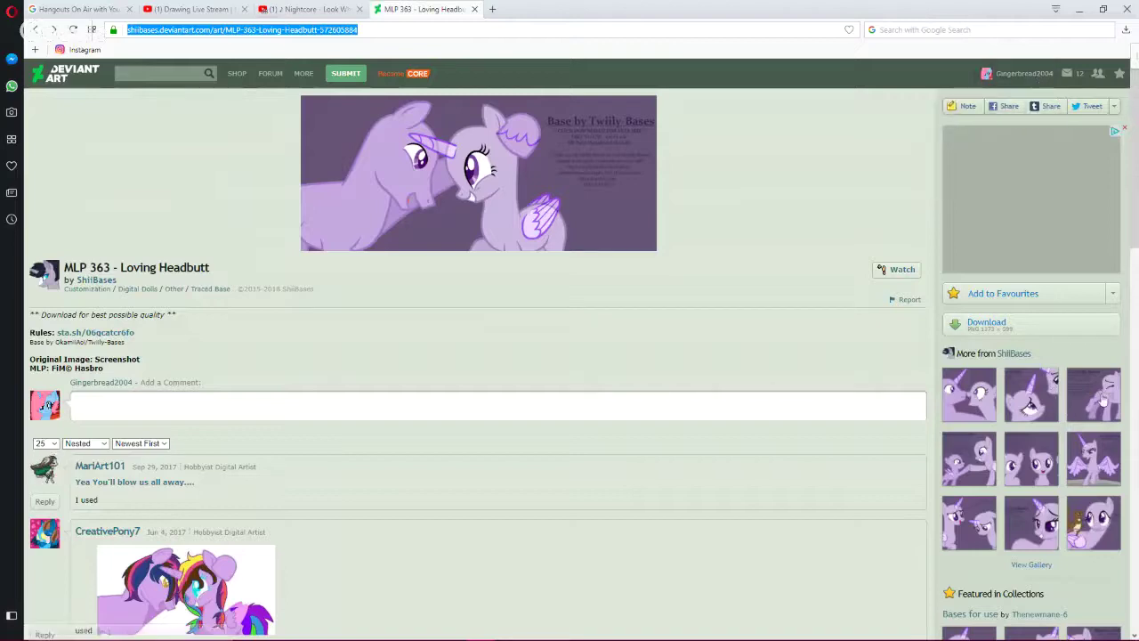
{"action": "left_click", "coordinate": [1101, 399]}
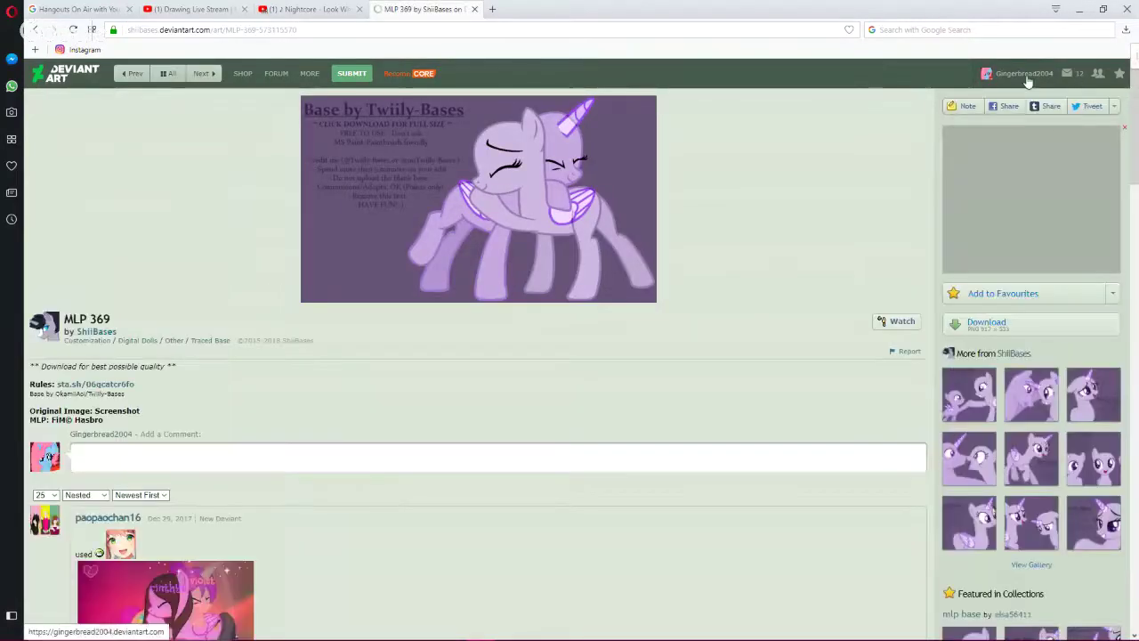
{"action": "mouse_move", "coordinate": [1024, 75]}
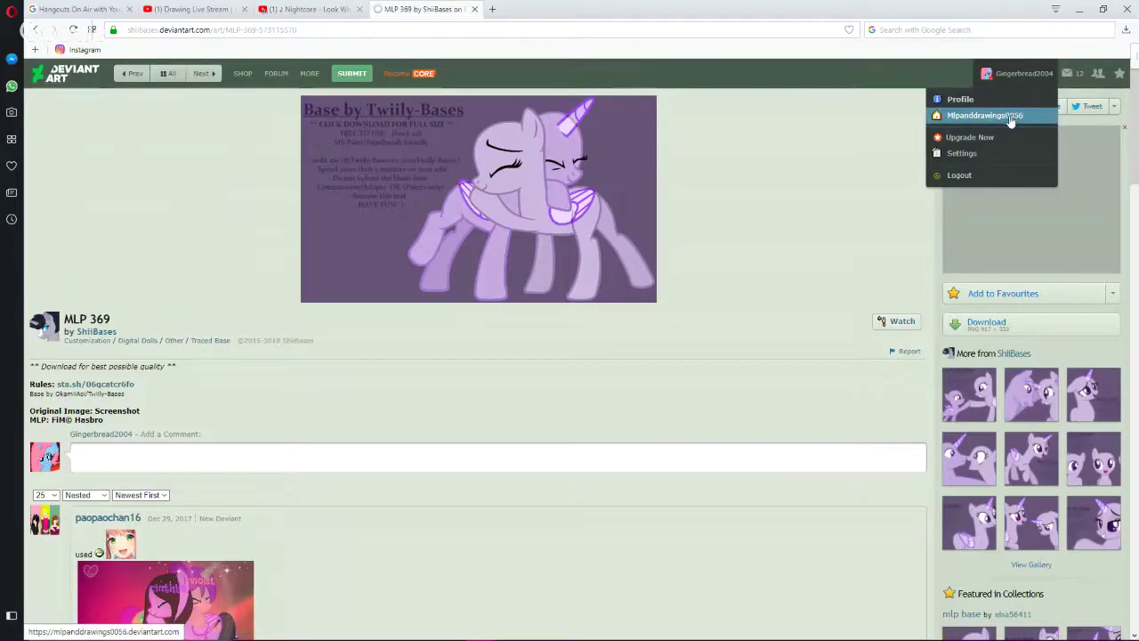
{"action": "left_click", "coordinate": [1010, 119]}
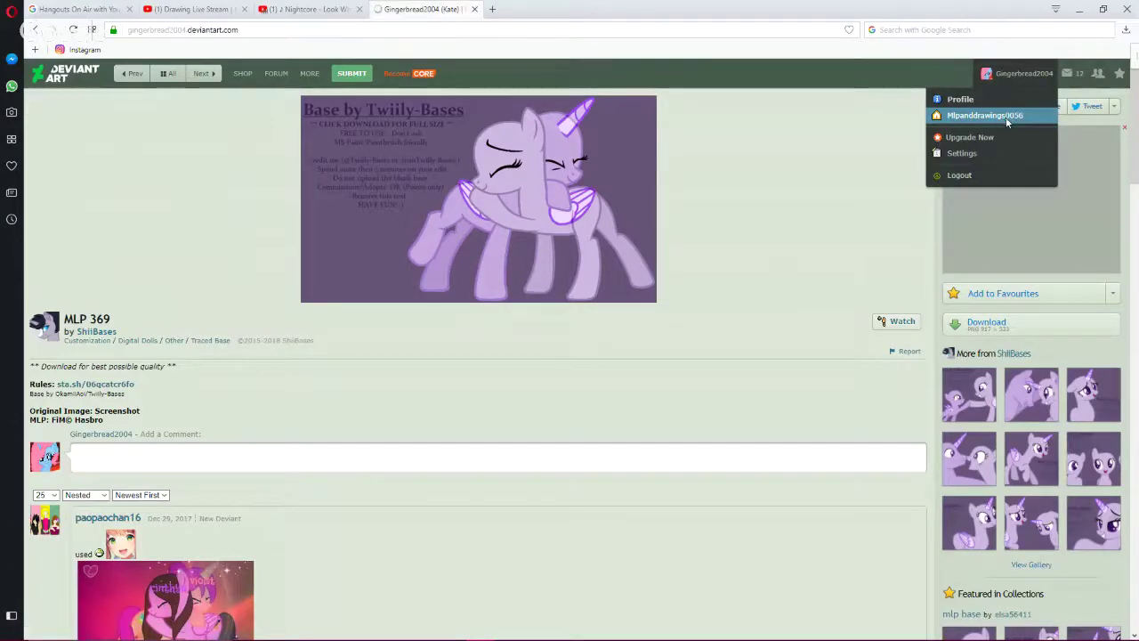
{"action": "scroll", "coordinate": [303, 484], "scroll_direction": "down", "scroll_amount": 2}
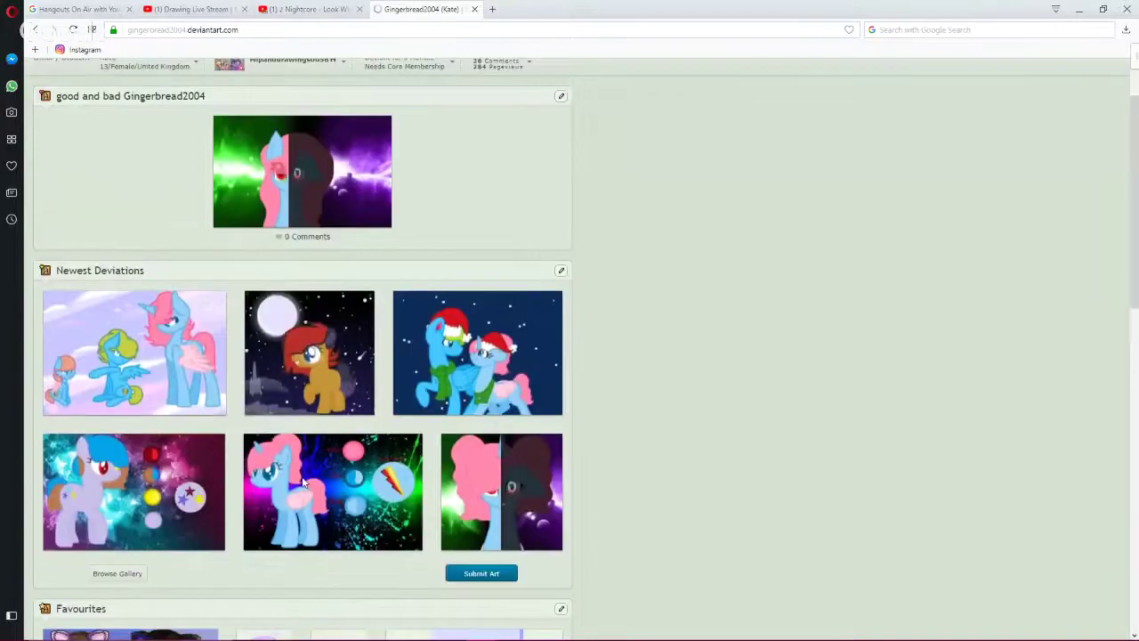
{"action": "scroll", "coordinate": [303, 483], "scroll_direction": "down", "scroll_amount": 2}
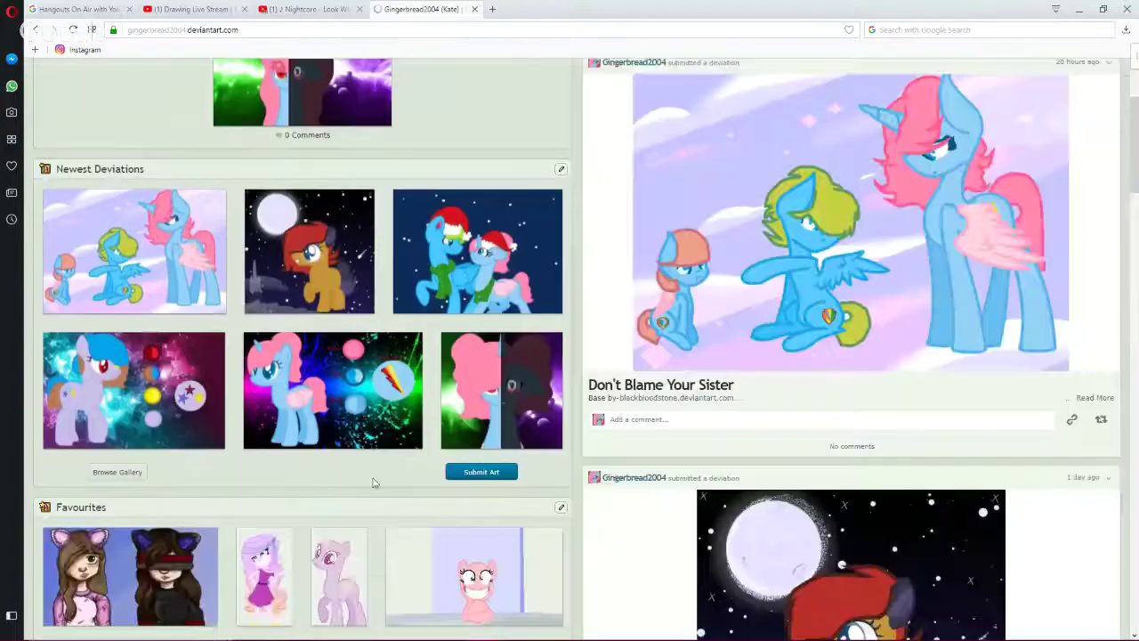
Step: Upload DAD!!.png from the Roblox folder as a new submission, marked as not mature and offered as a free download
{"action": "left_click", "coordinate": [465, 479]}
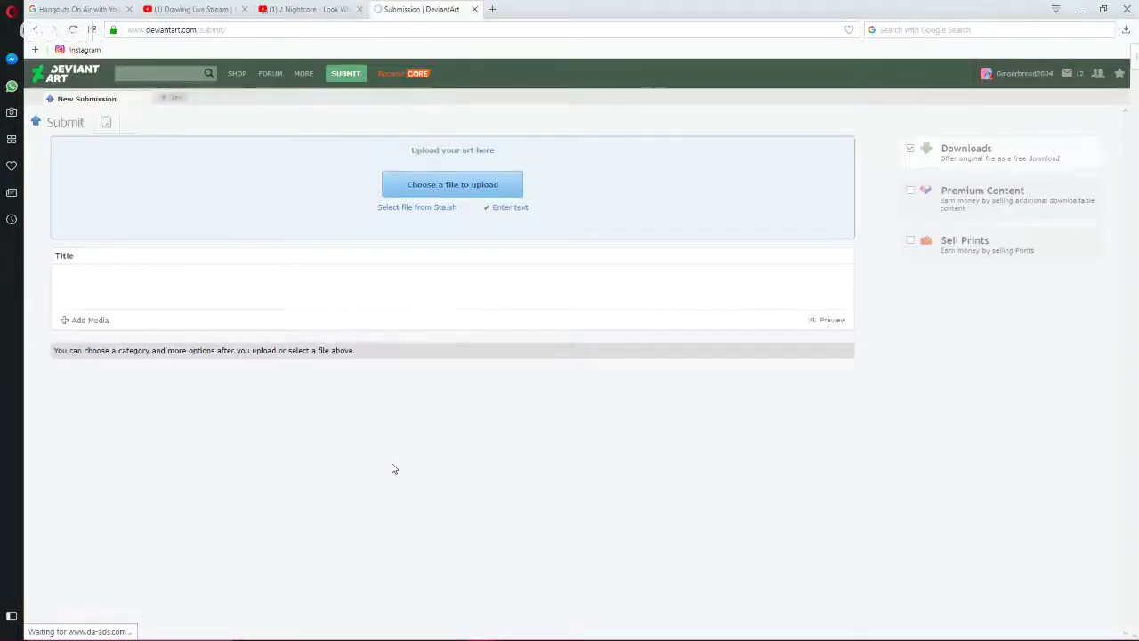
{"action": "left_click", "coordinate": [461, 187]}
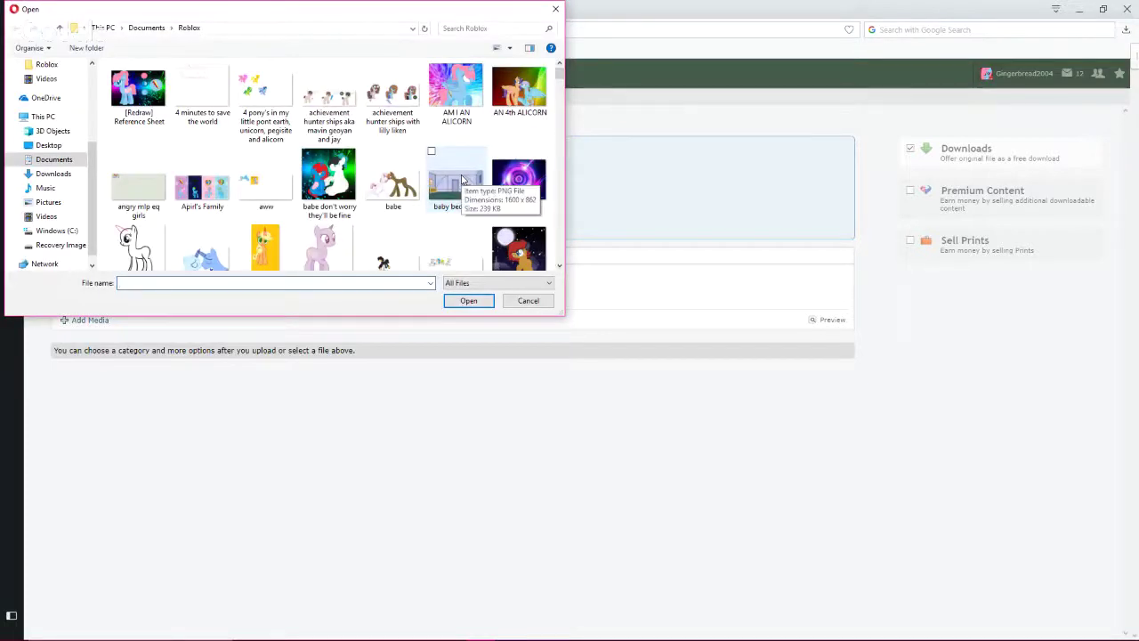
{"action": "type", "text": "DAD!!"}
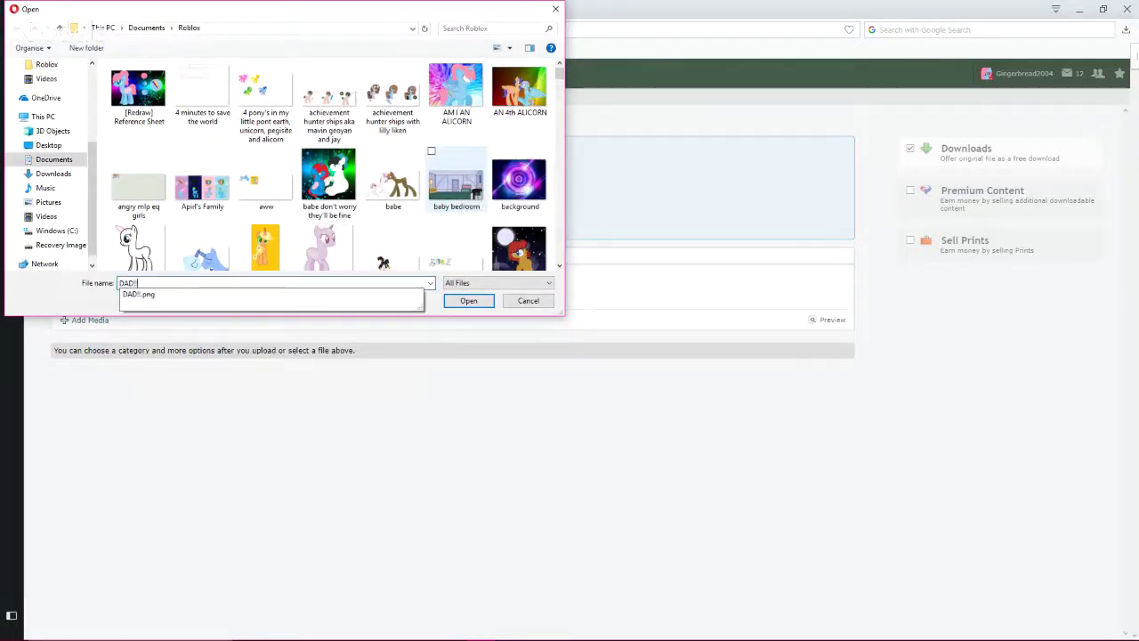
{"action": "key", "text": "Down"}
{"action": "key", "text": "Return"}
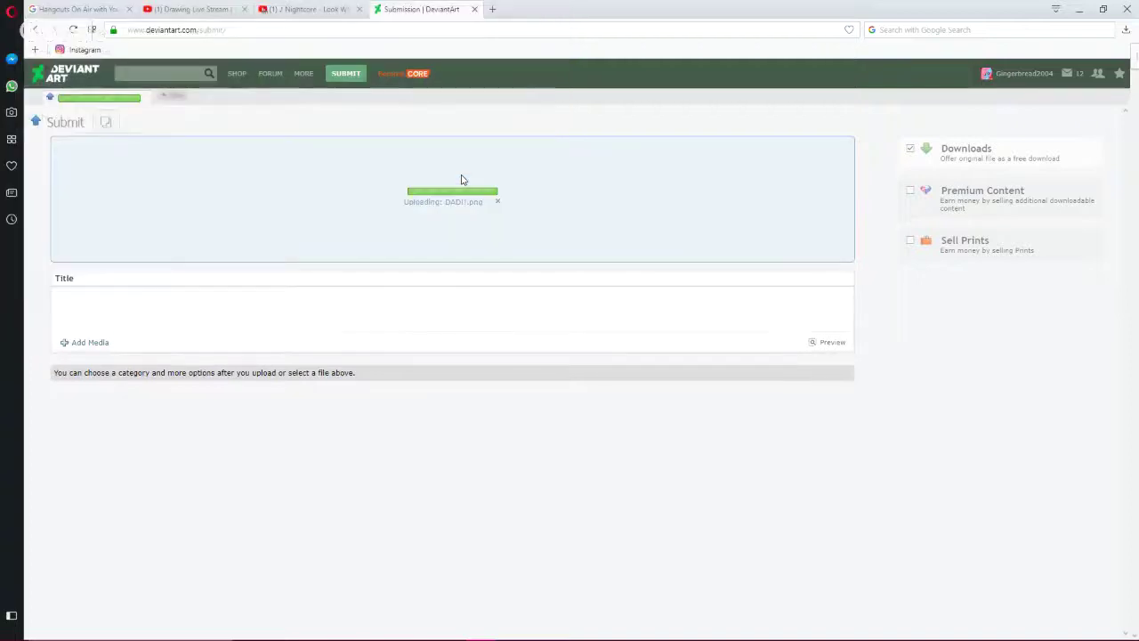
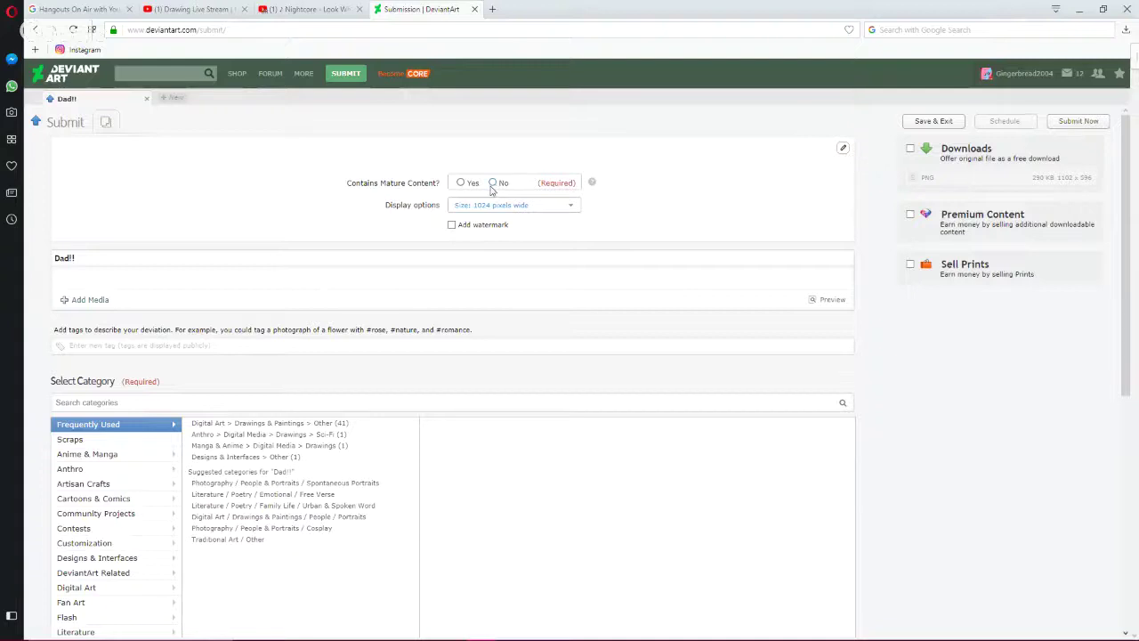
{"action": "left_click", "coordinate": [492, 185]}
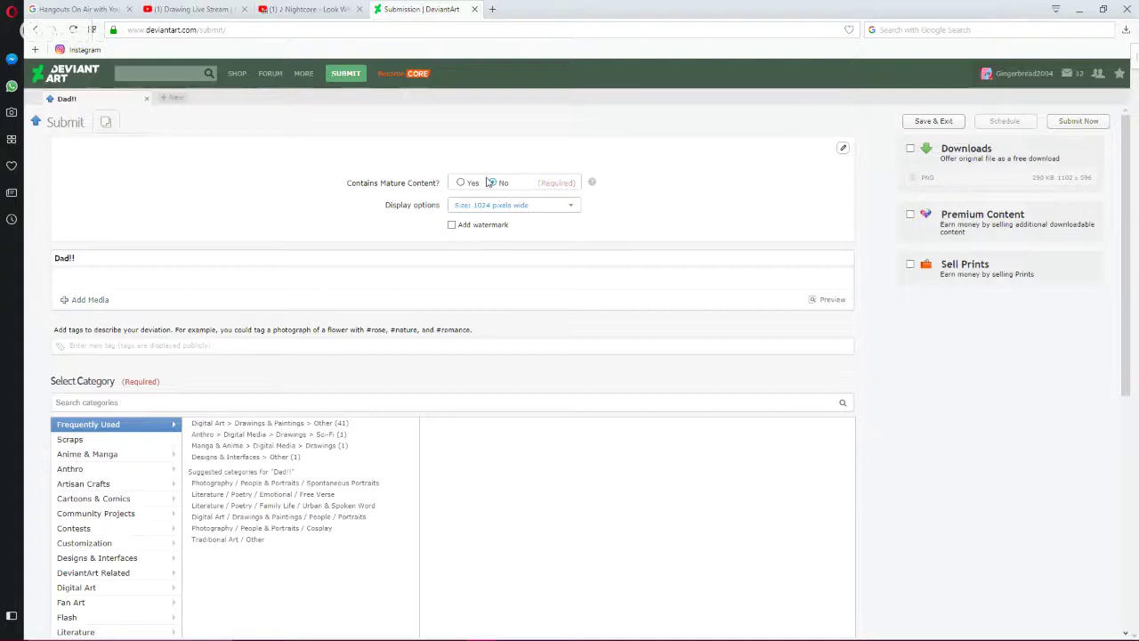
{"action": "left_click", "coordinate": [909, 149]}
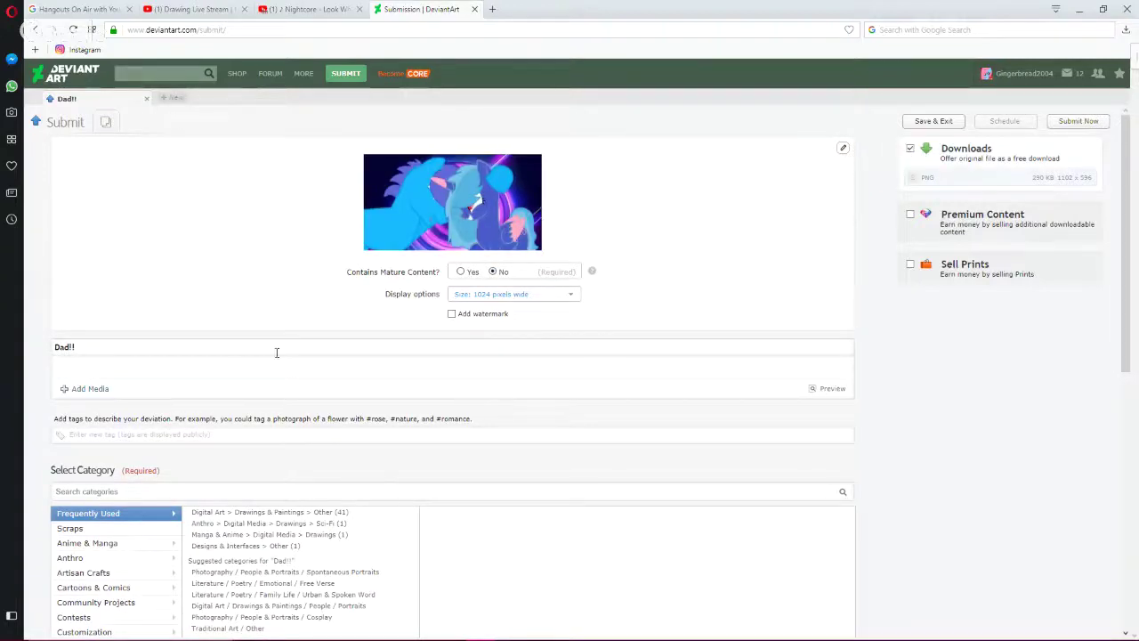
Step: Start the artwork's description with the line "Moonset and here dad are my oc's"
{"action": "left_click", "coordinate": [138, 354]}
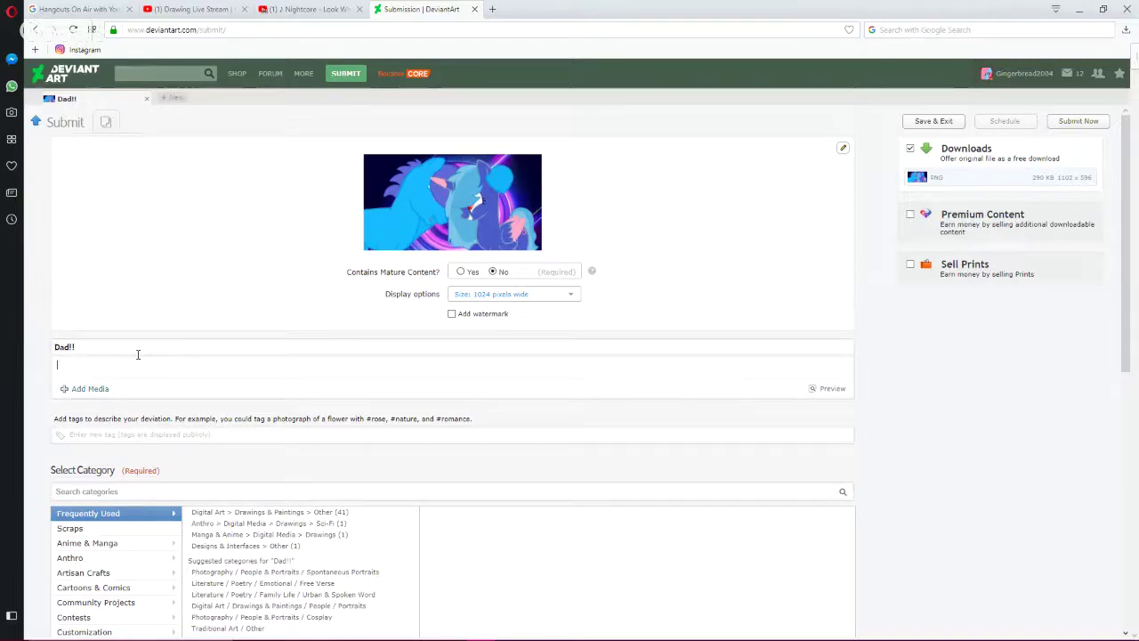
{"action": "type", "text": "Moonset and here dad are my oc"}
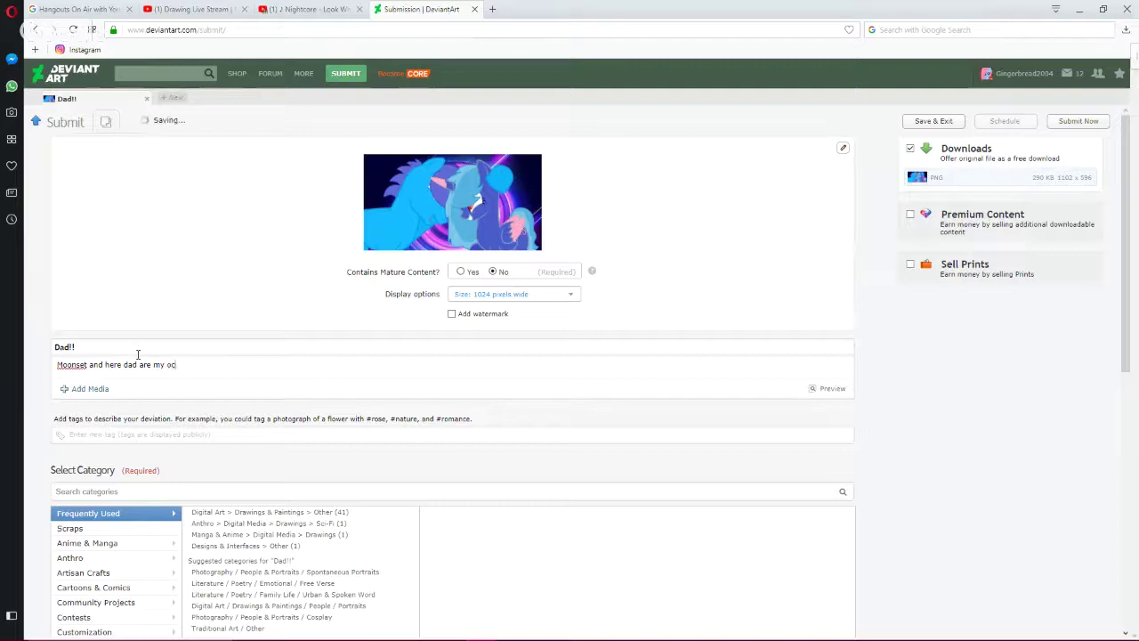
{"action": "type", "text": "'s"}
{"action": "key", "text": "Return"}
Step: Add a second description line reading "base by-" followed by the copied link to the base
{"action": "type", "text": "a"}
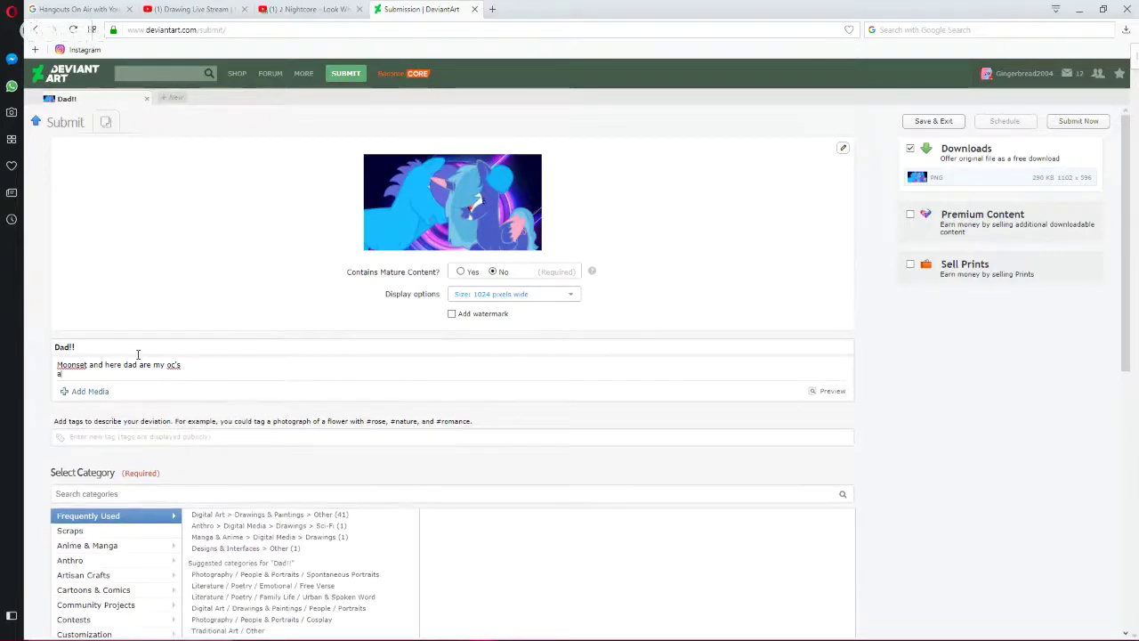
{"action": "type", "text": " baby by"}
{"action": "type", "text": "https://shiibases.deviantart.com/art/MLP-363-Loving-Headbutt-572605884"}
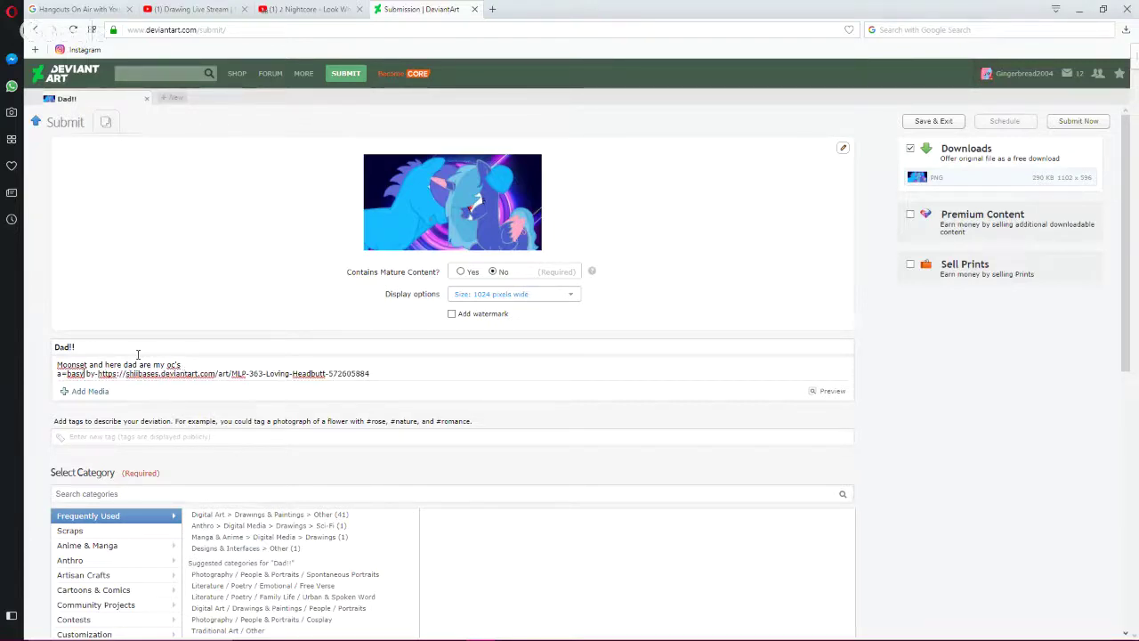
{"action": "key", "text": "BackSpace"}
{"action": "type", "text": "e"}
{"action": "key", "text": "BackSpace"}
{"action": "key", "text": "BackSpace"}
{"action": "key", "text": "BackSpace"}
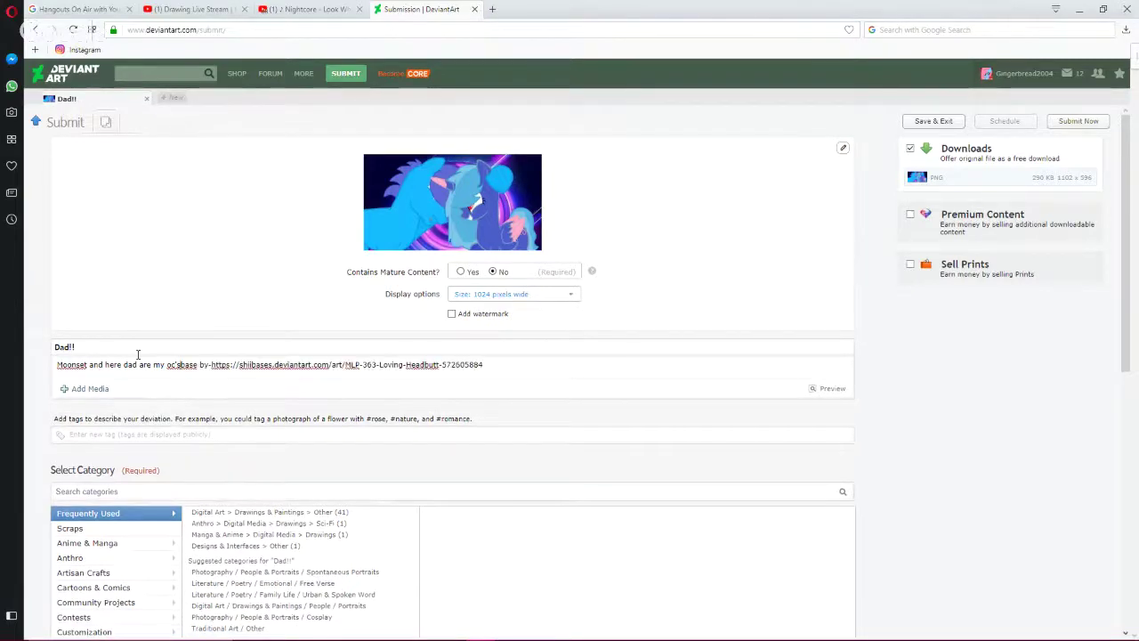
{"action": "key", "text": "Return"}
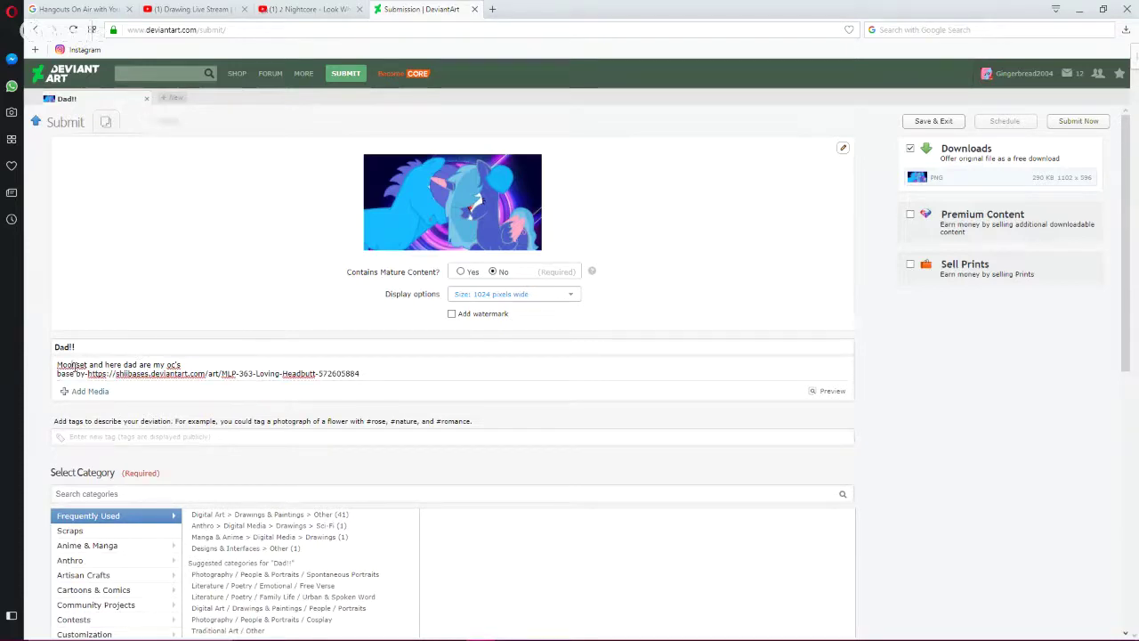
Step: Add a third description line reading "Pony's by hasbro"
{"action": "right_click", "coordinate": [75, 367]}
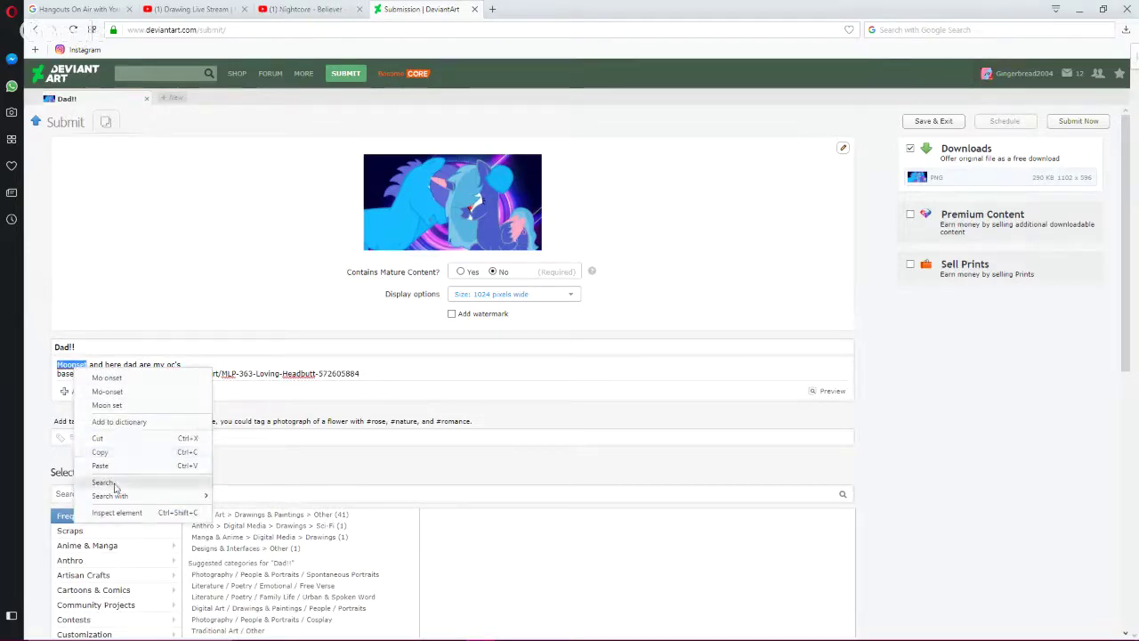
{"action": "left_click", "coordinate": [179, 365]}
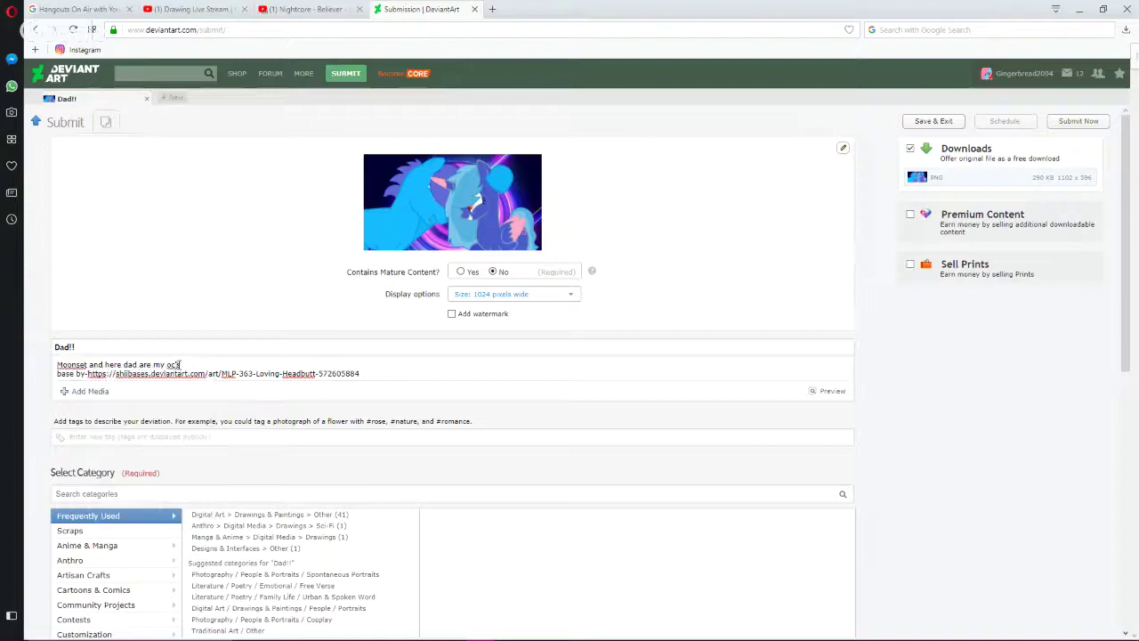
{"action": "right_click", "coordinate": [175, 365]}
{"action": "left_click", "coordinate": [374, 393]}
{"action": "key", "text": "Return"}
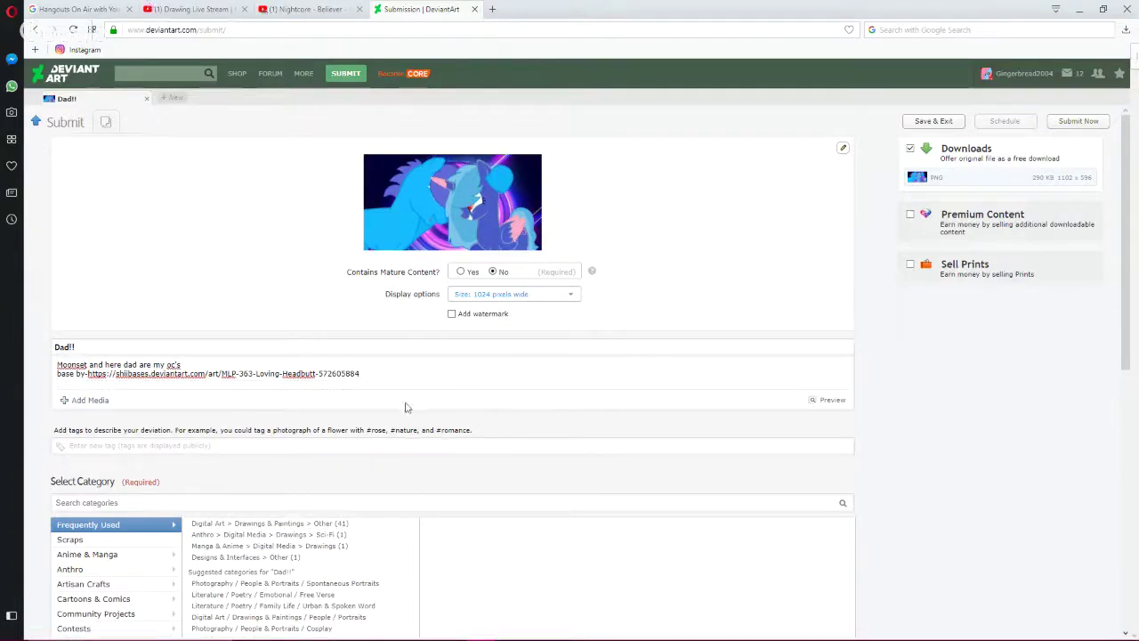
{"action": "type", "text": "H"}
Step: Choose the category Digital Art > Drawings & Paintings > Other and submit the artwork
{"action": "scroll", "coordinate": [254, 392], "scroll_direction": "down", "scroll_amount": 3}
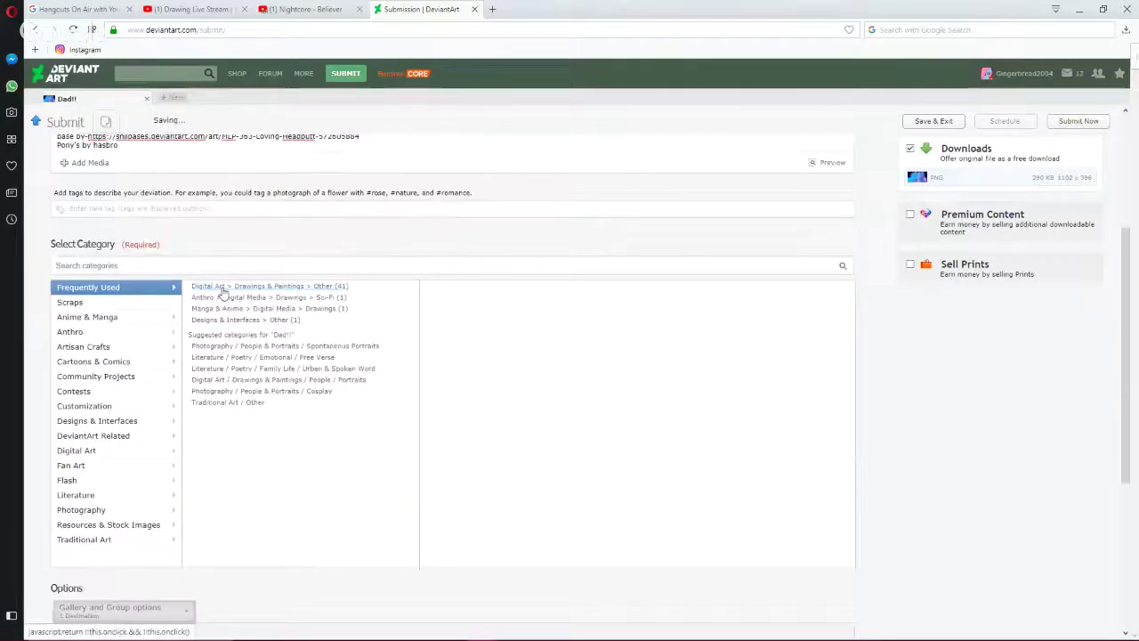
{"action": "left_click", "coordinate": [222, 289]}
{"action": "scroll", "coordinate": [252, 552], "scroll_direction": "down", "scroll_amount": 4}
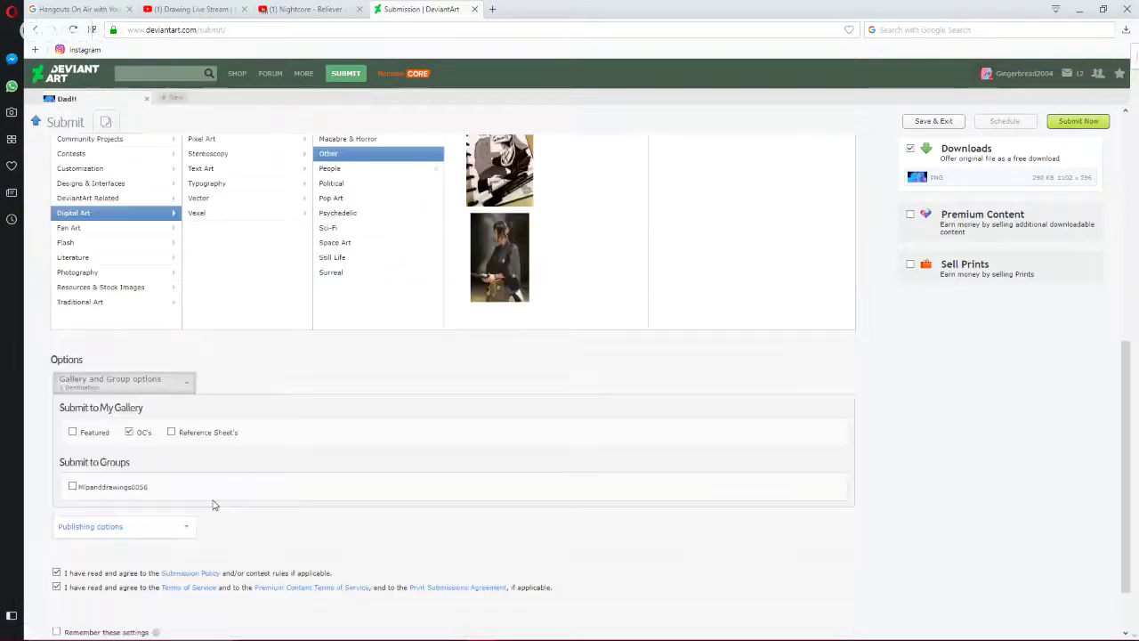
{"action": "left_click", "coordinate": [841, 618]}
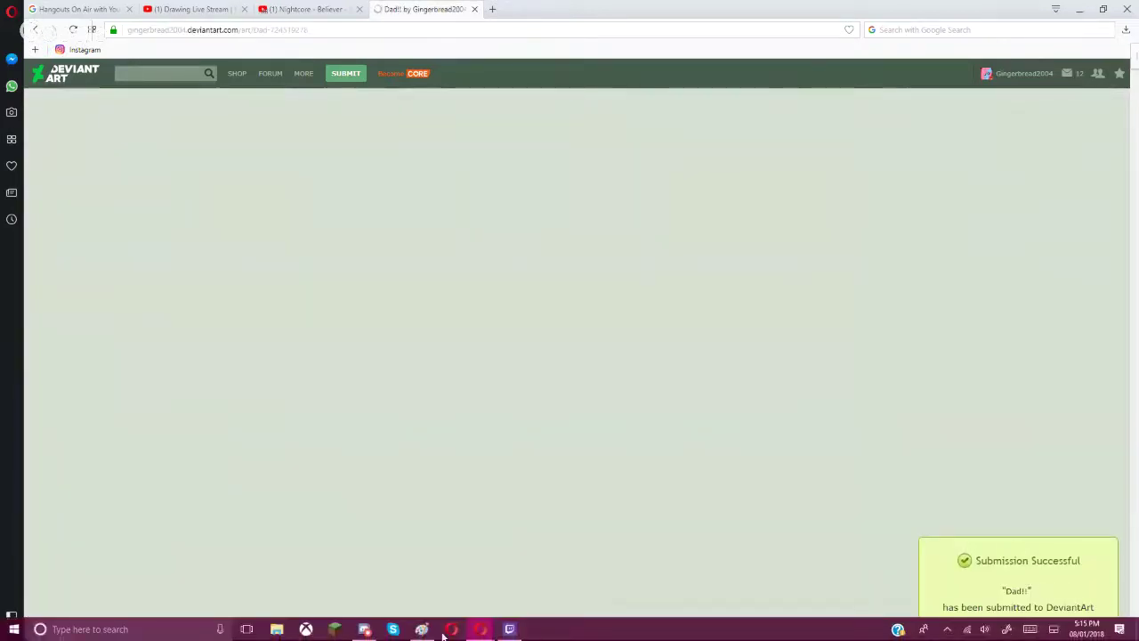
Step: Switch back to Paint and start a new blank picture
{"action": "left_click", "coordinate": [421, 629]}
{"action": "left_click", "coordinate": [16, 19]}
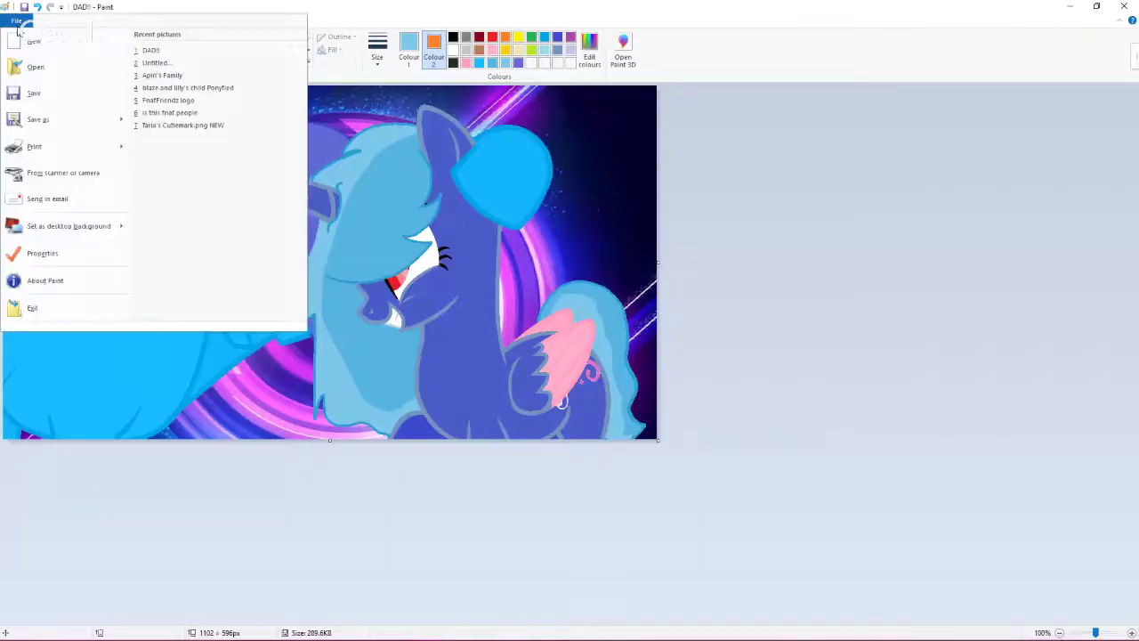
{"action": "left_click", "coordinate": [36, 42]}
{"action": "left_click", "coordinate": [175, 42]}
Step: Place a text box on the blank canvas and write "So guys that will be the end of this livestream"
{"action": "left_click", "coordinate": [133, 133]}
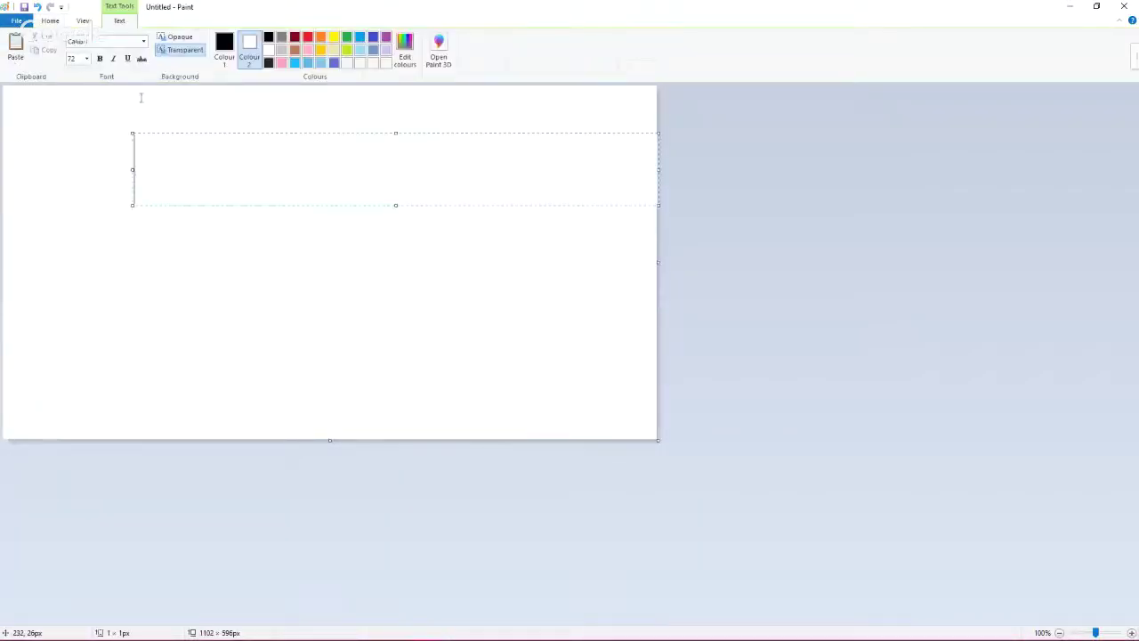
{"action": "type", "text": "So gu"}
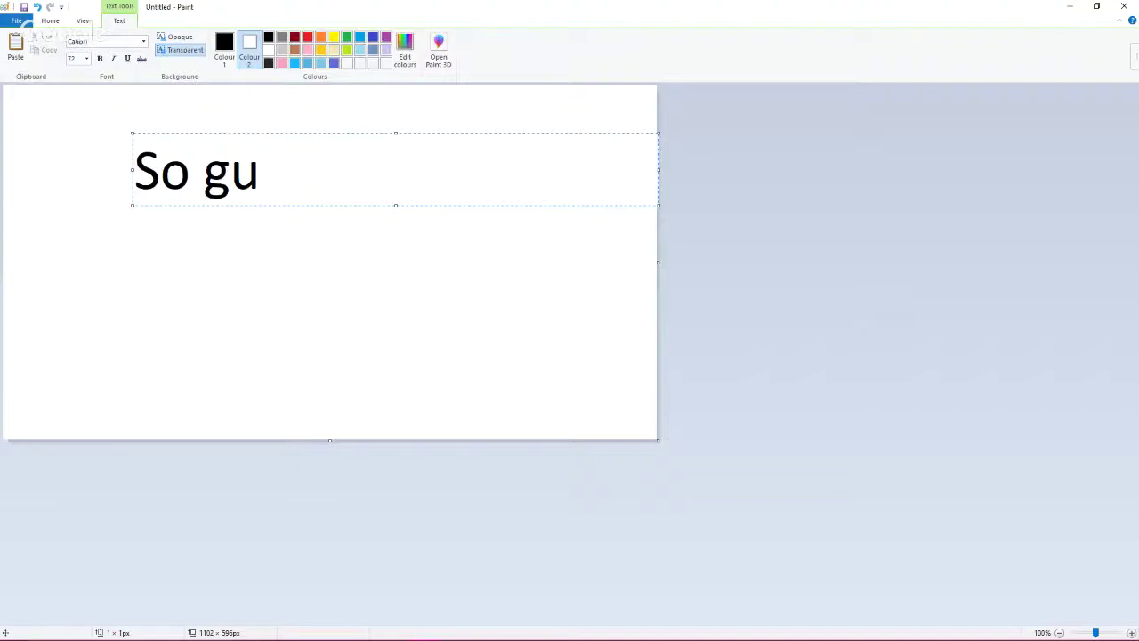
{"action": "type", "text": "ys that will "}
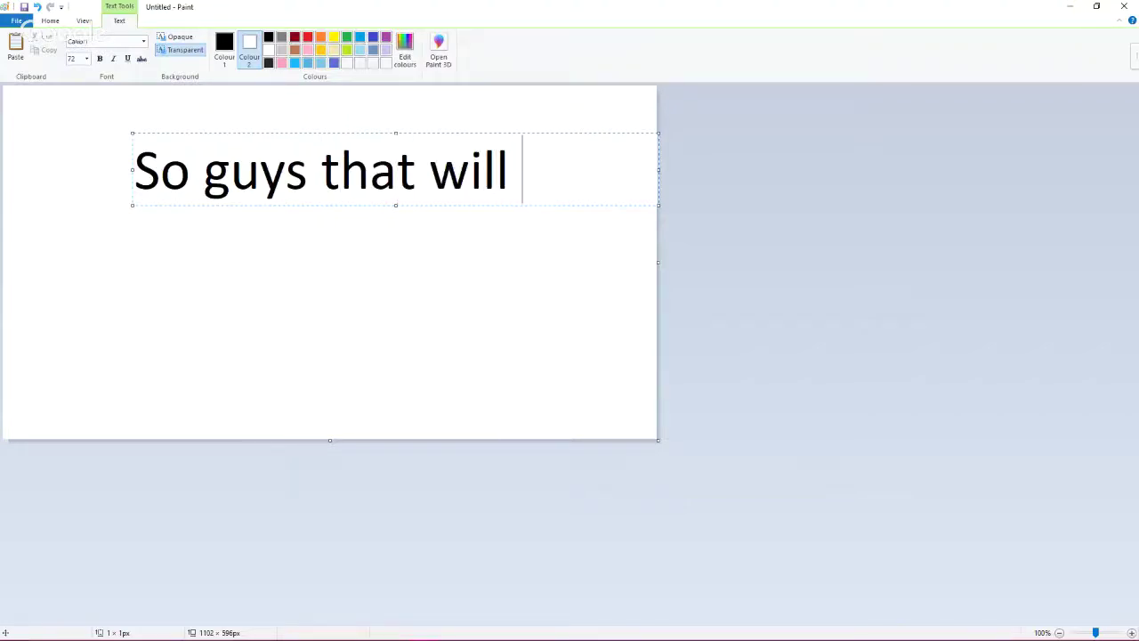
{"action": "type", "text": "be the end o"}
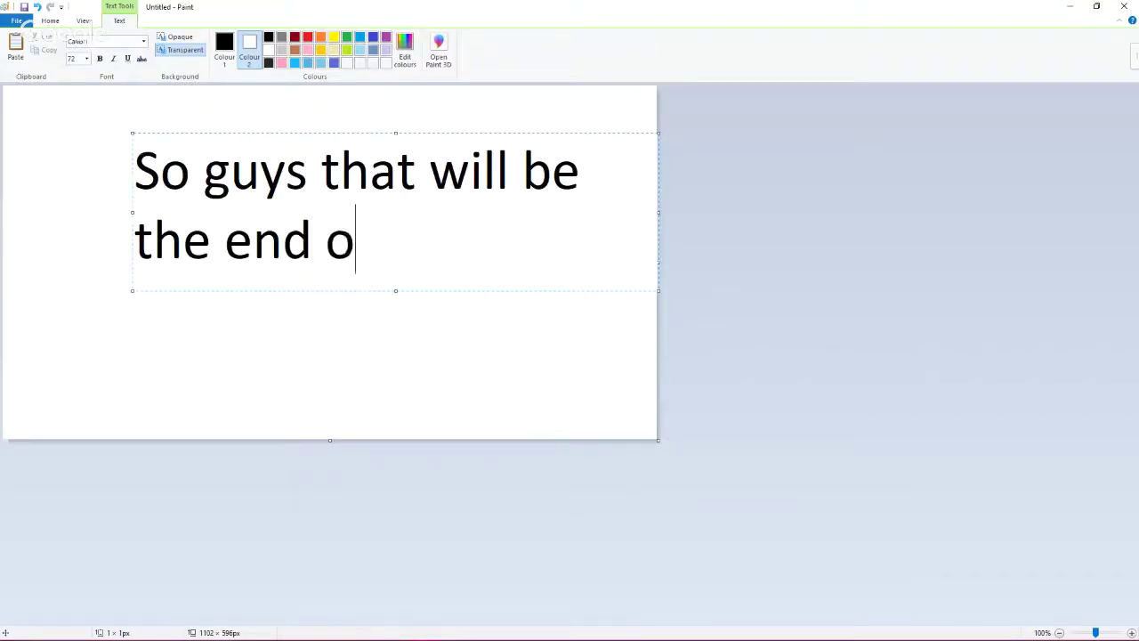
{"action": "type", "text": "f this"}
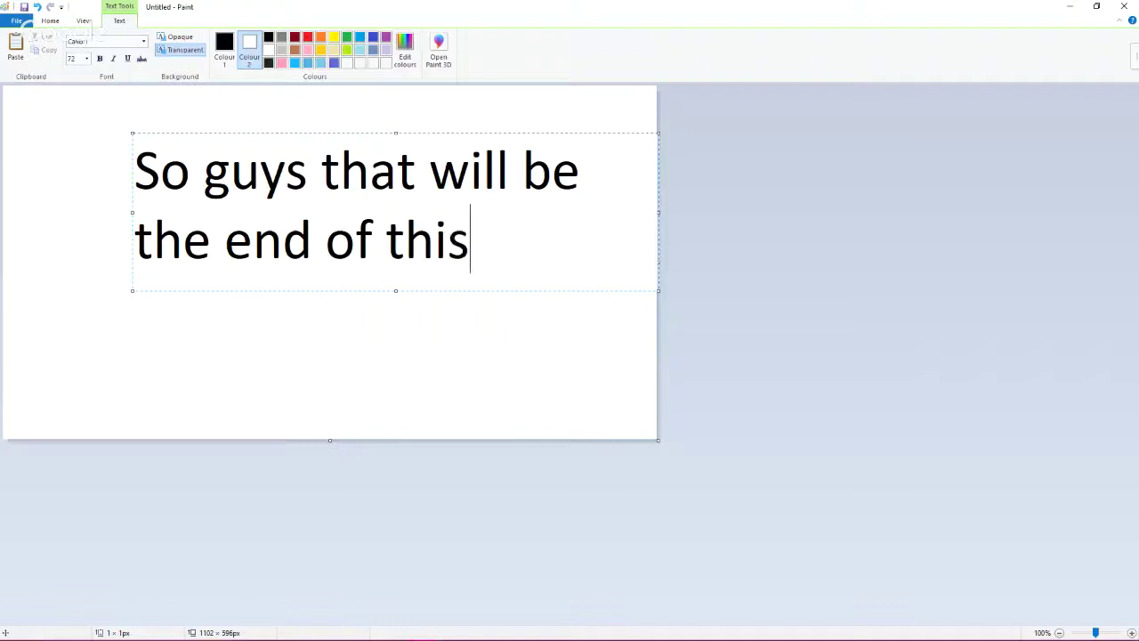
{"action": "type", "text": " livestre"}
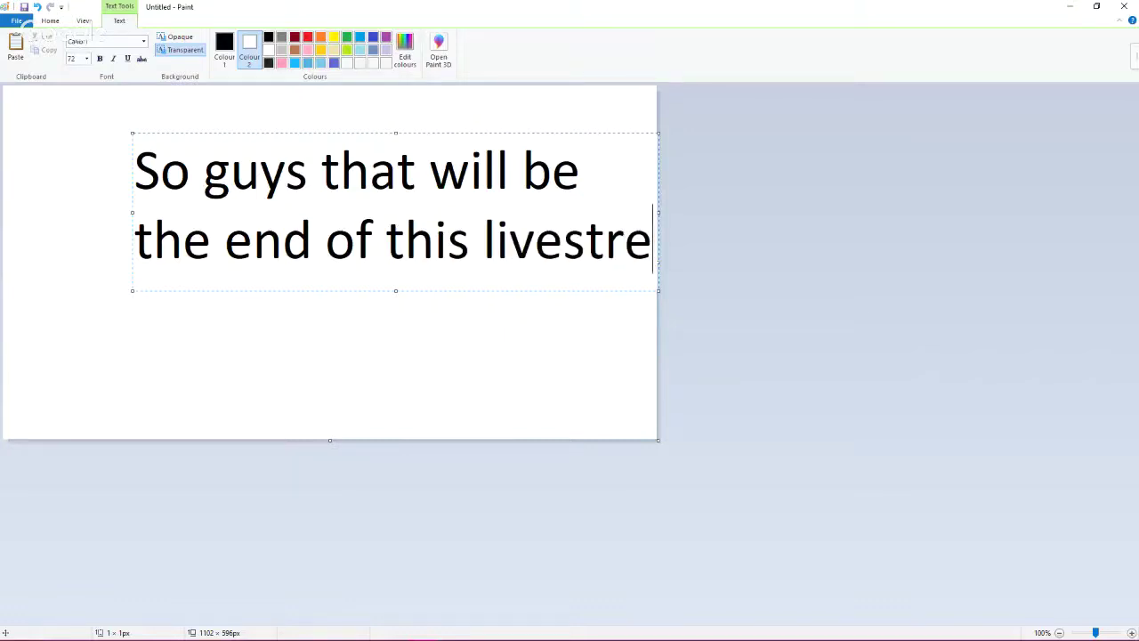
{"action": "type", "text": "am"}
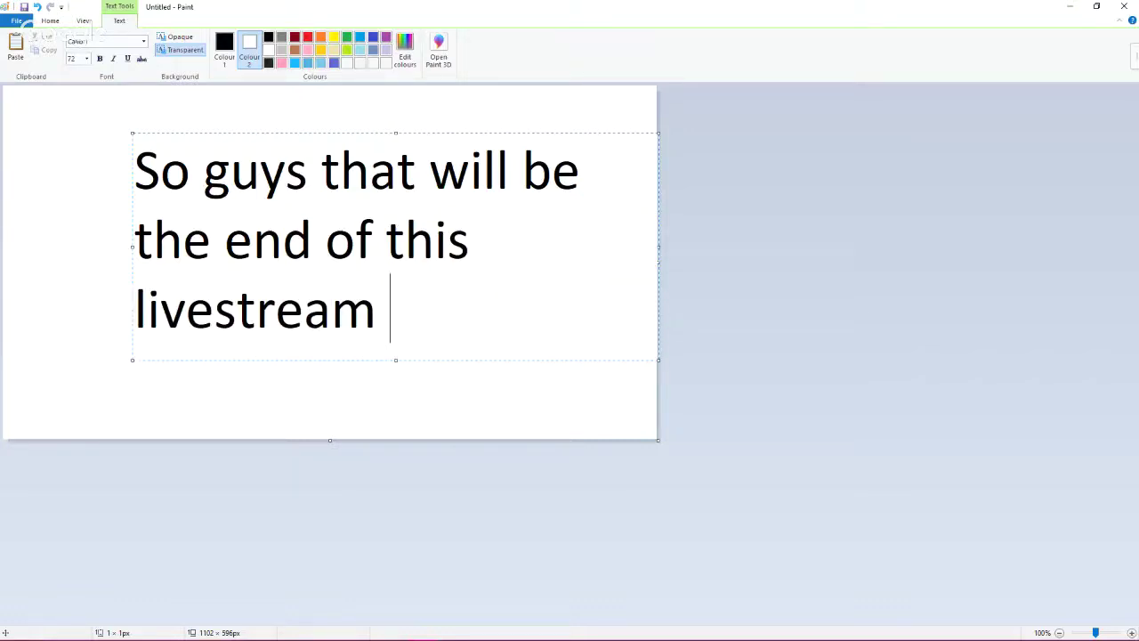
Step: Continue the message with ", i'll stream or do a video soon"
{"action": "key", "text": "BackSpace"}
{"action": "type", "text": ", i'll s"}
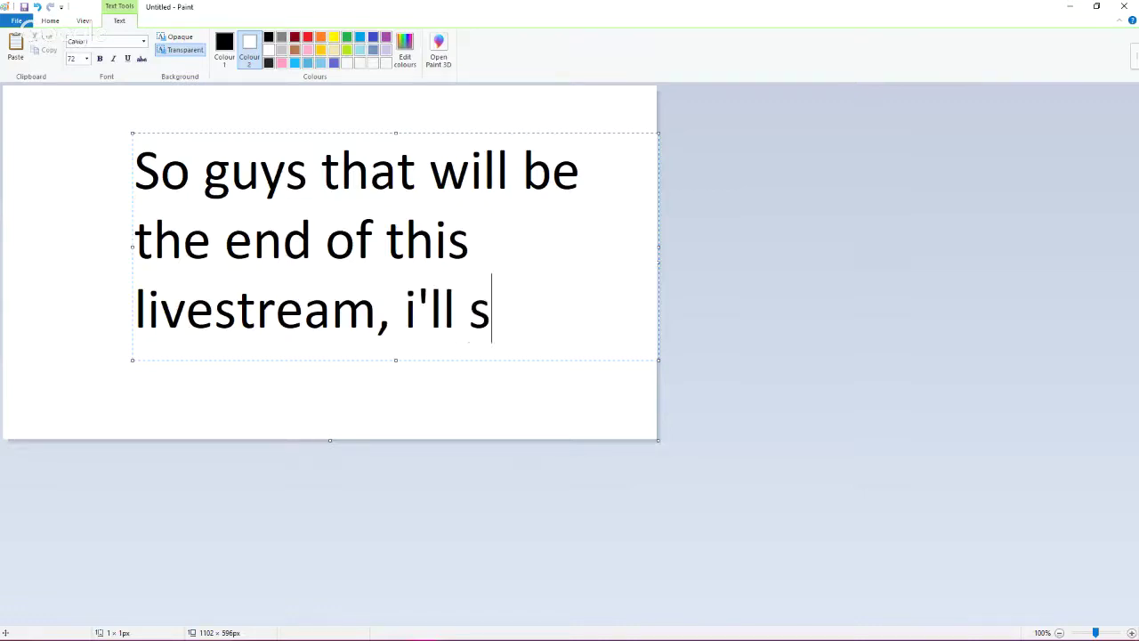
{"action": "type", "text": "tream or "}
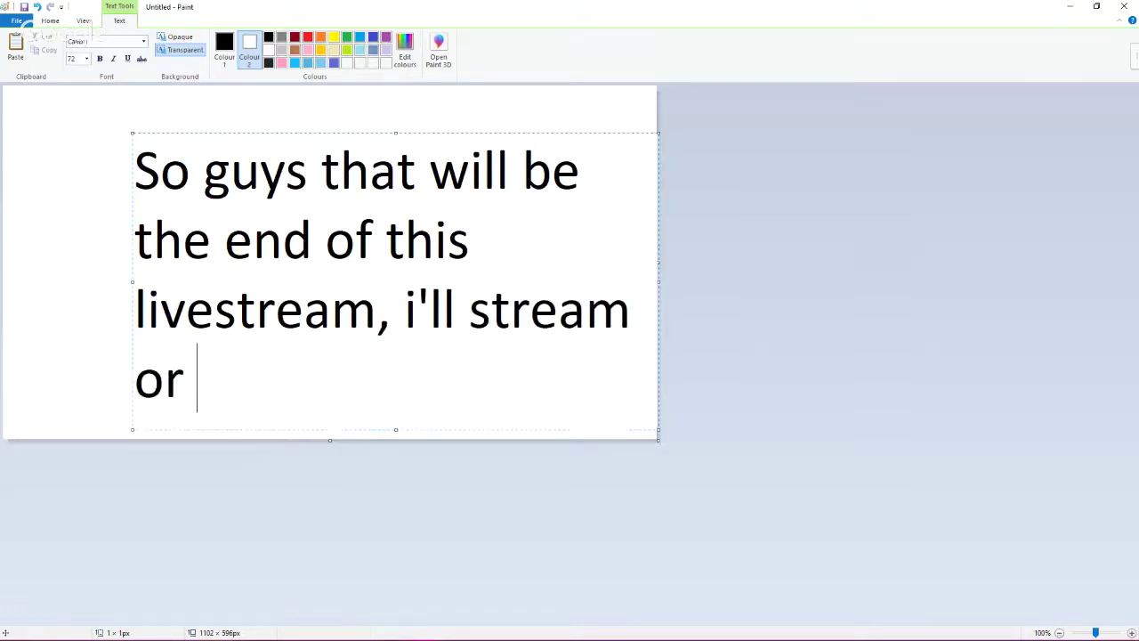
{"action": "type", "text": "do a"}
{"action": "key", "text": "BackSpace"}
{"action": "type", "text": "do a vid"}
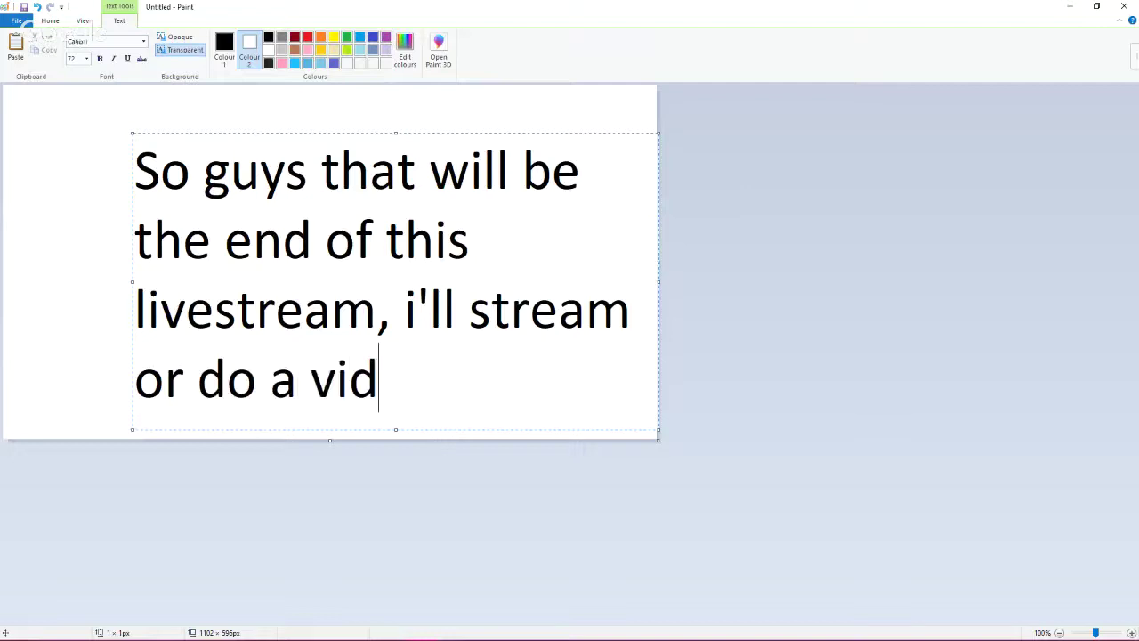
{"action": "type", "text": "eoa so"}
{"action": "key", "text": "BackSpace"}
{"action": "key", "text": "BackSpace"}
{"action": "key", "text": "BackSpace"}
{"action": "key", "text": "BackSpace"}
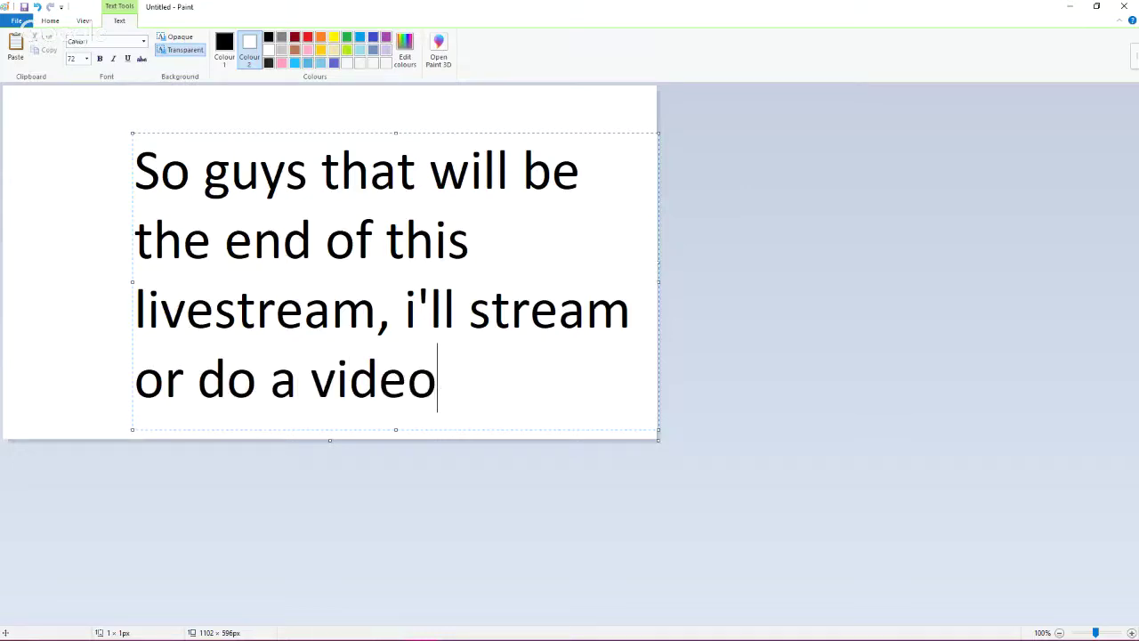
{"action": "type", "text": "soon"}
Step: Add a closing line reading "bye guys" and finish the text box
{"action": "key", "text": "Return"}
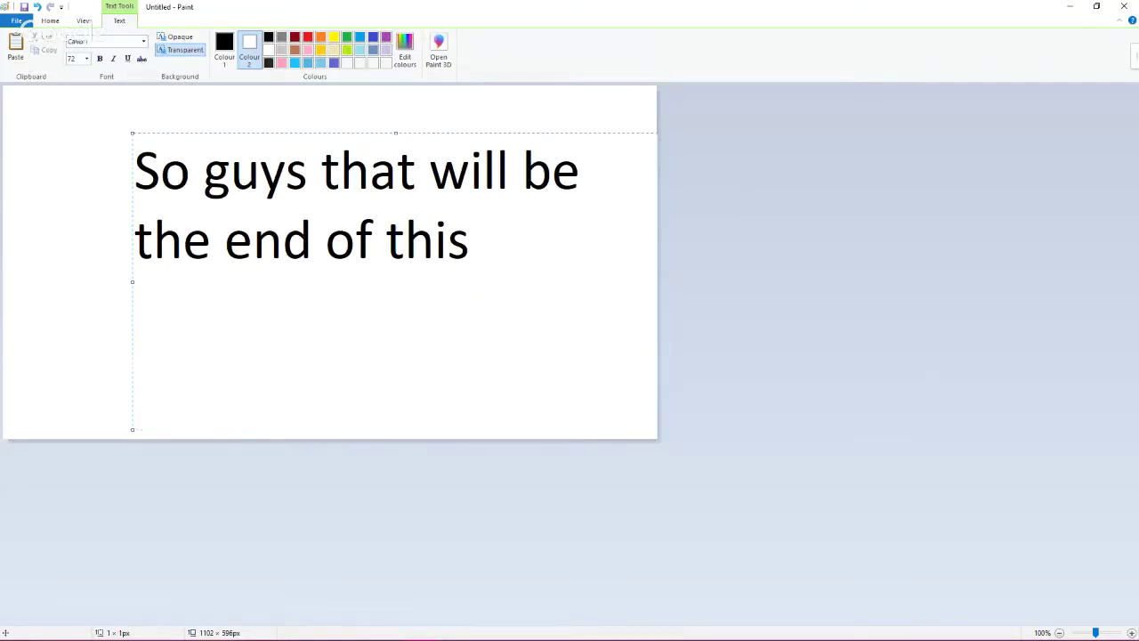
{"action": "type", "text": "bye guys"}
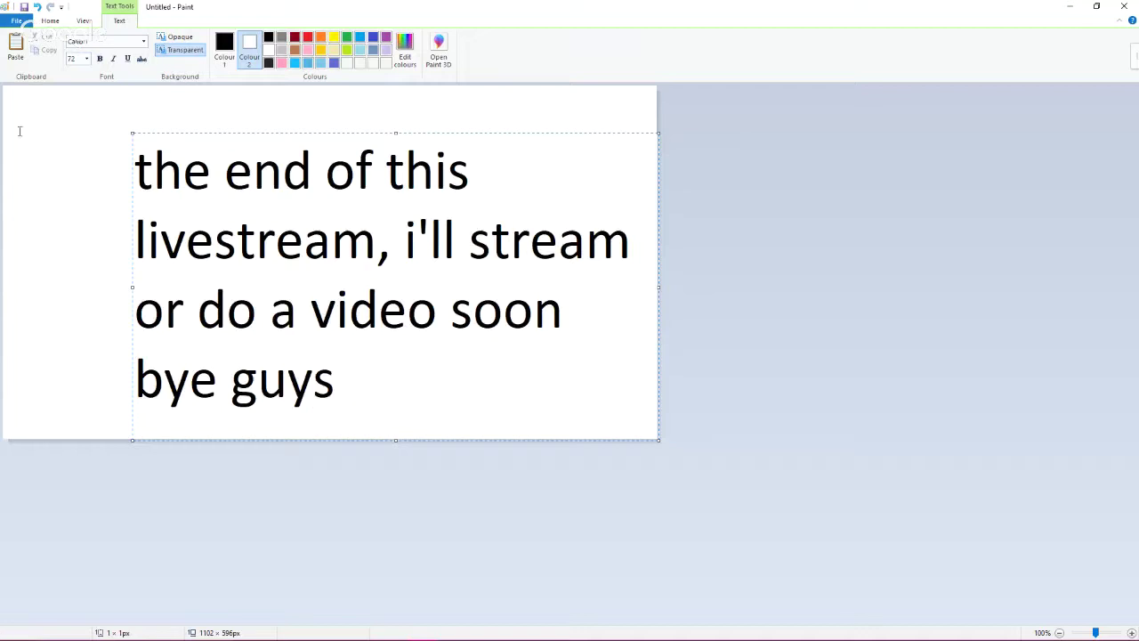
{"action": "left_click", "coordinate": [21, 127]}
Step: Select the area around the written message and delete it from the canvas
{"action": "left_click", "coordinate": [77, 46]}
{"action": "left_click_drag", "start_coordinate": [79, 96], "coordinate": [660, 439]}
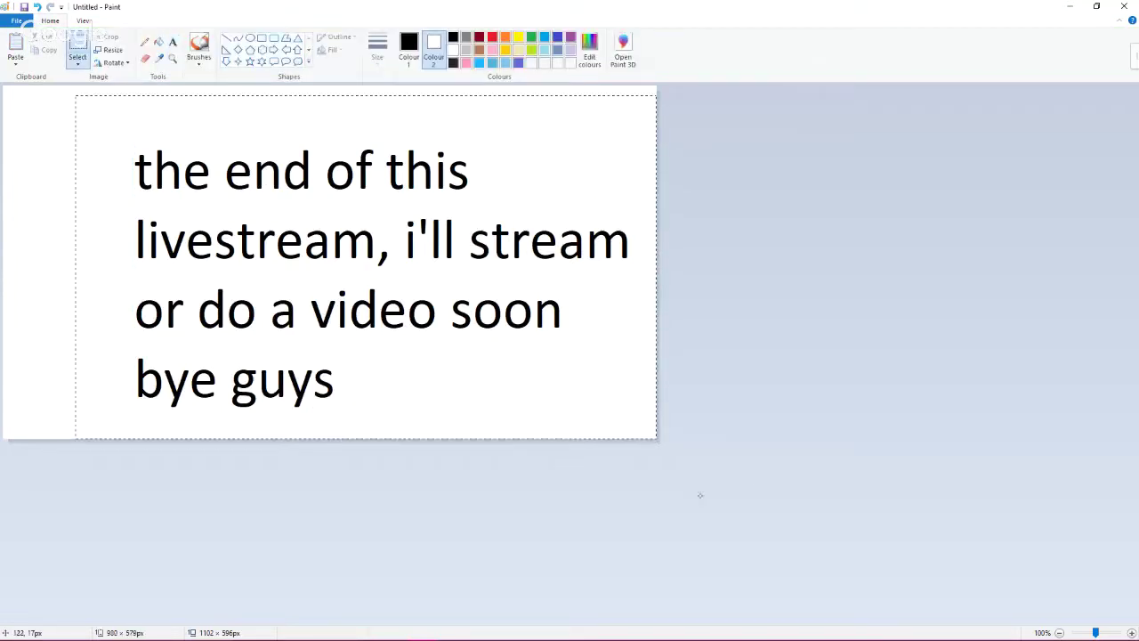
{"action": "right_click", "coordinate": [532, 343]}
{"action": "left_click", "coordinate": [480, 430]}
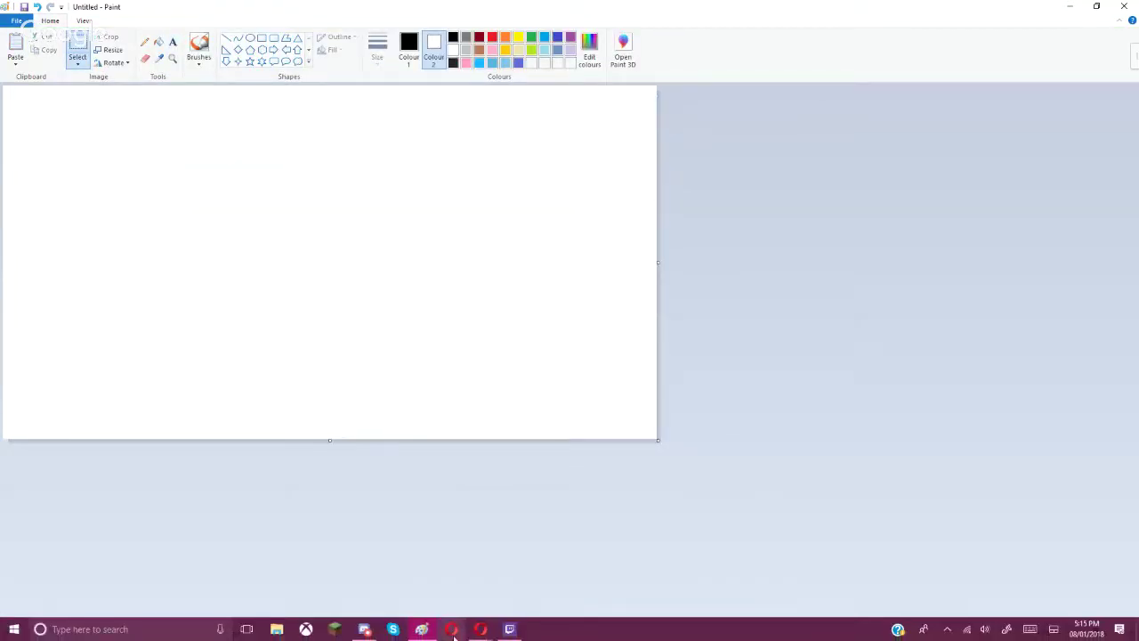
Step: Switch to the Google Hangouts broadcast window in Opera
{"action": "mouse_move", "coordinate": [481, 631]}
{"action": "left_click", "coordinate": [478, 581]}
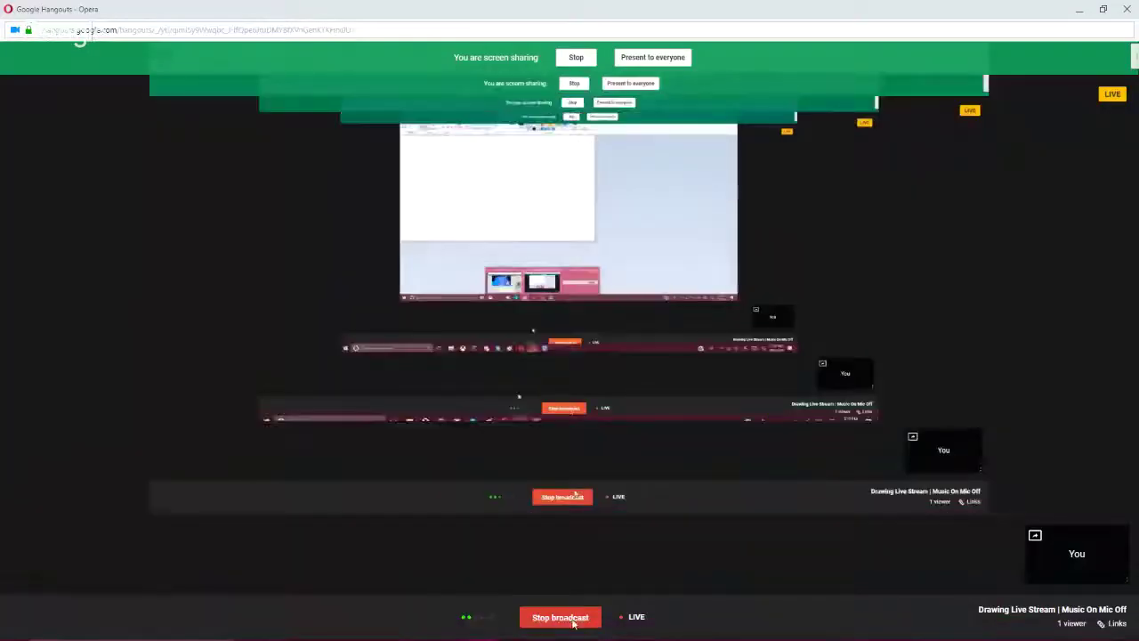